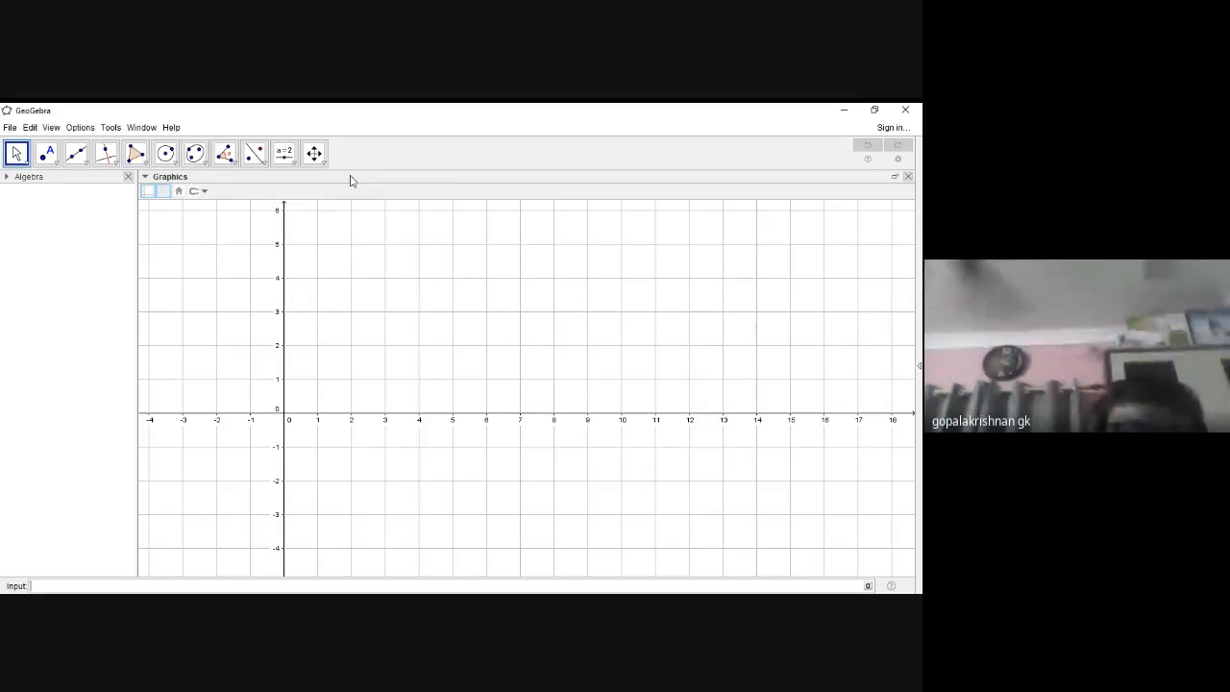
- Examine the available file, editing, view and options commands
left_click(10, 128)
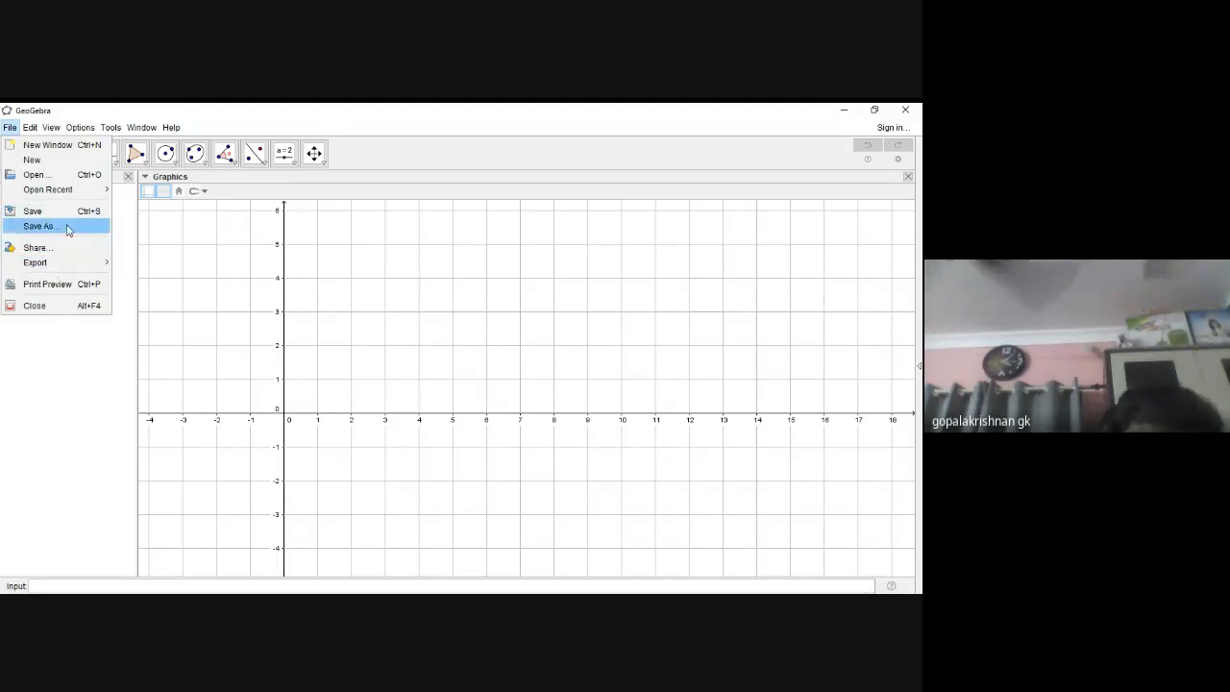
left_click(352, 151)
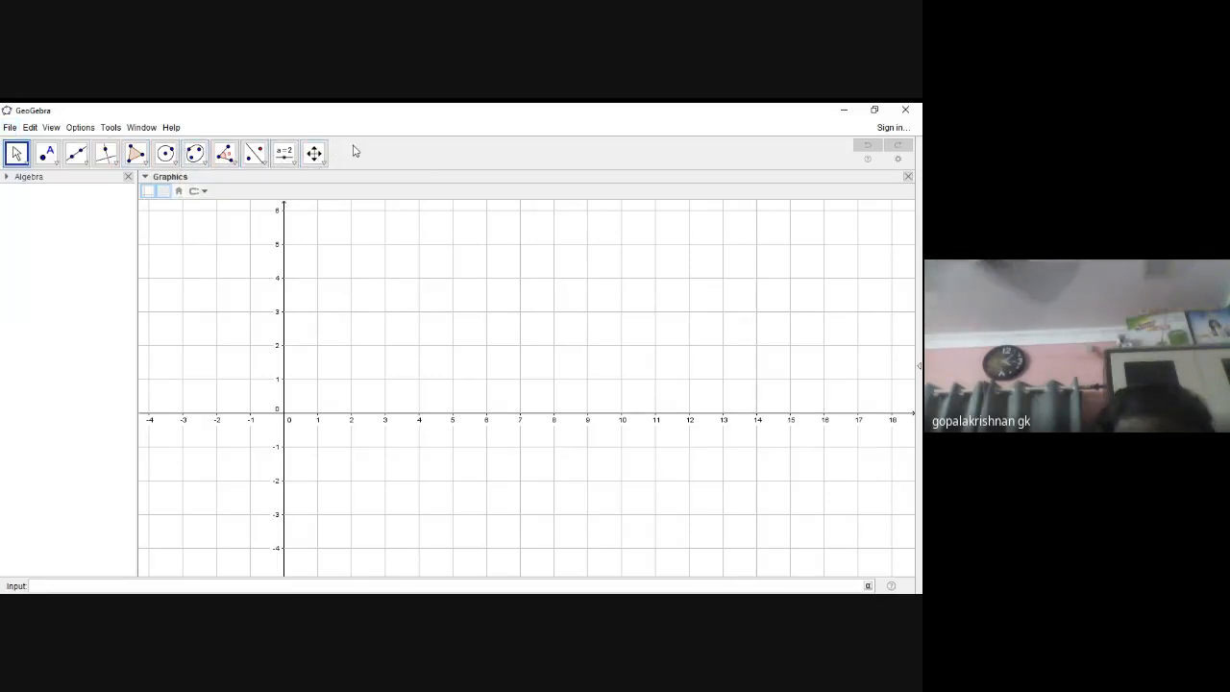
left_click(10, 128)
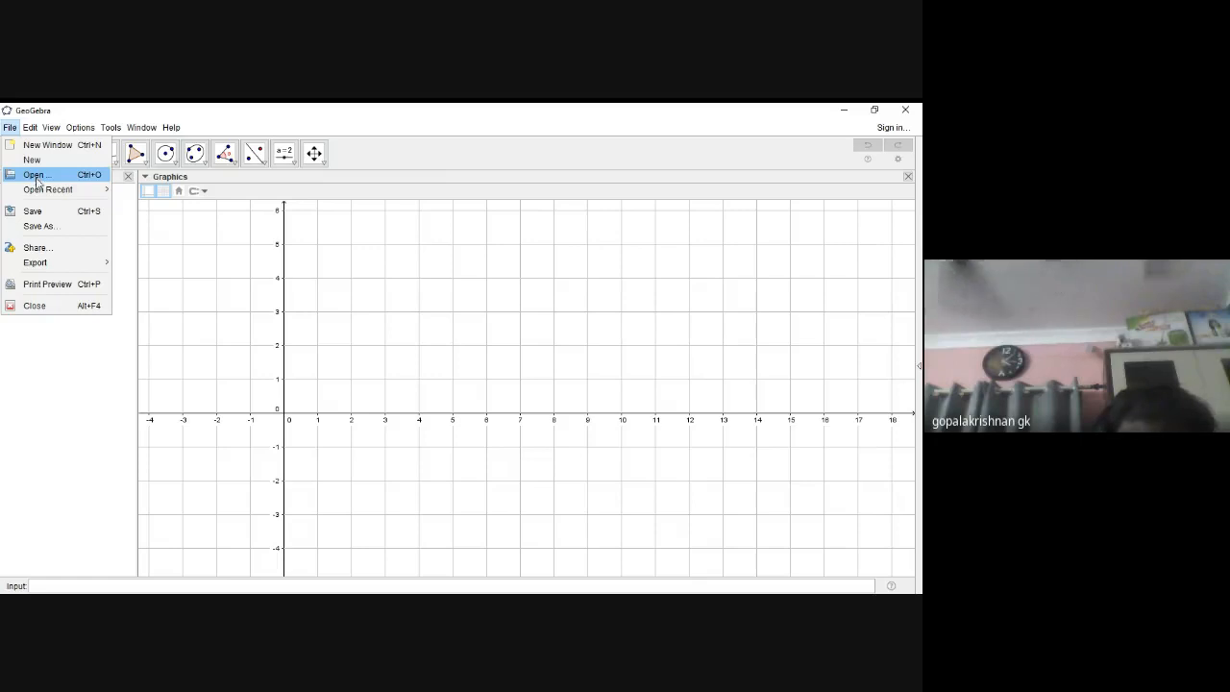
mouse_move(40, 194)
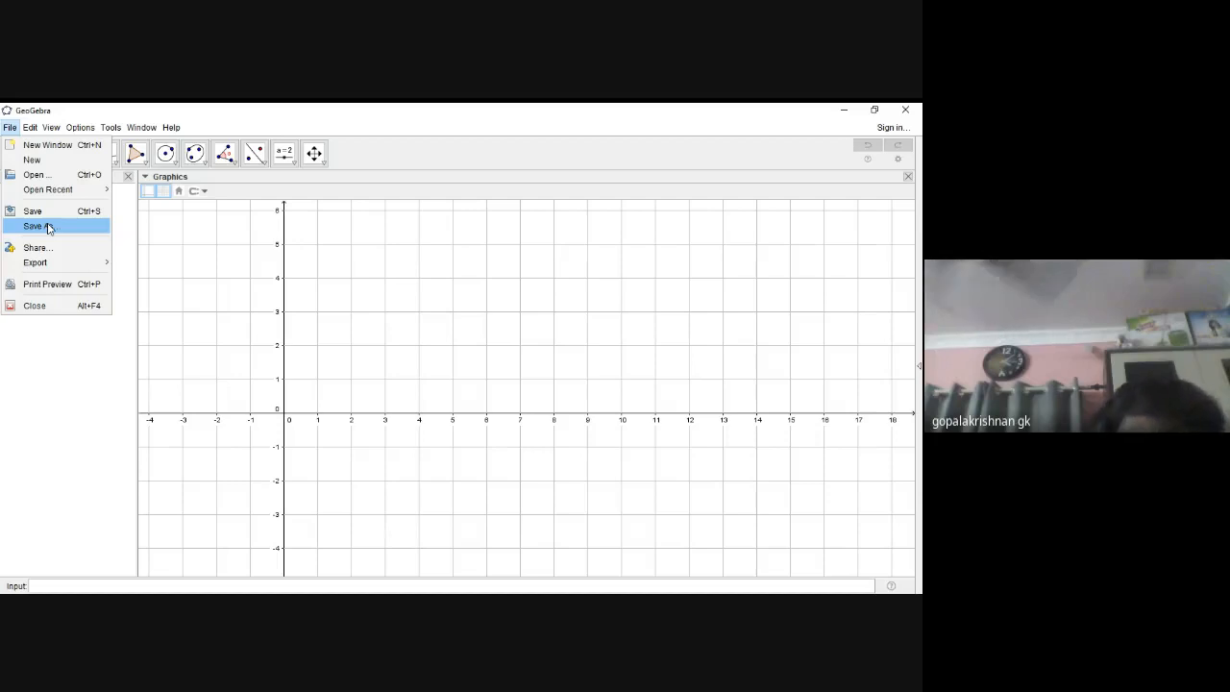
left_click(502, 173)
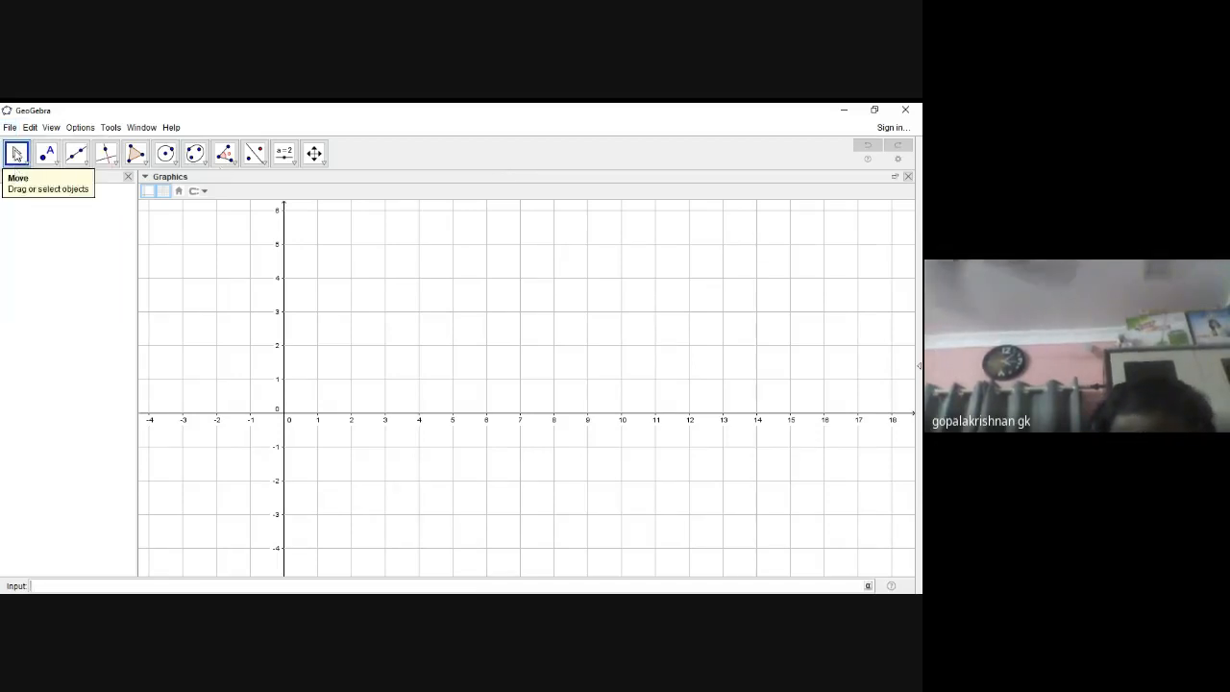
left_click(30, 128)
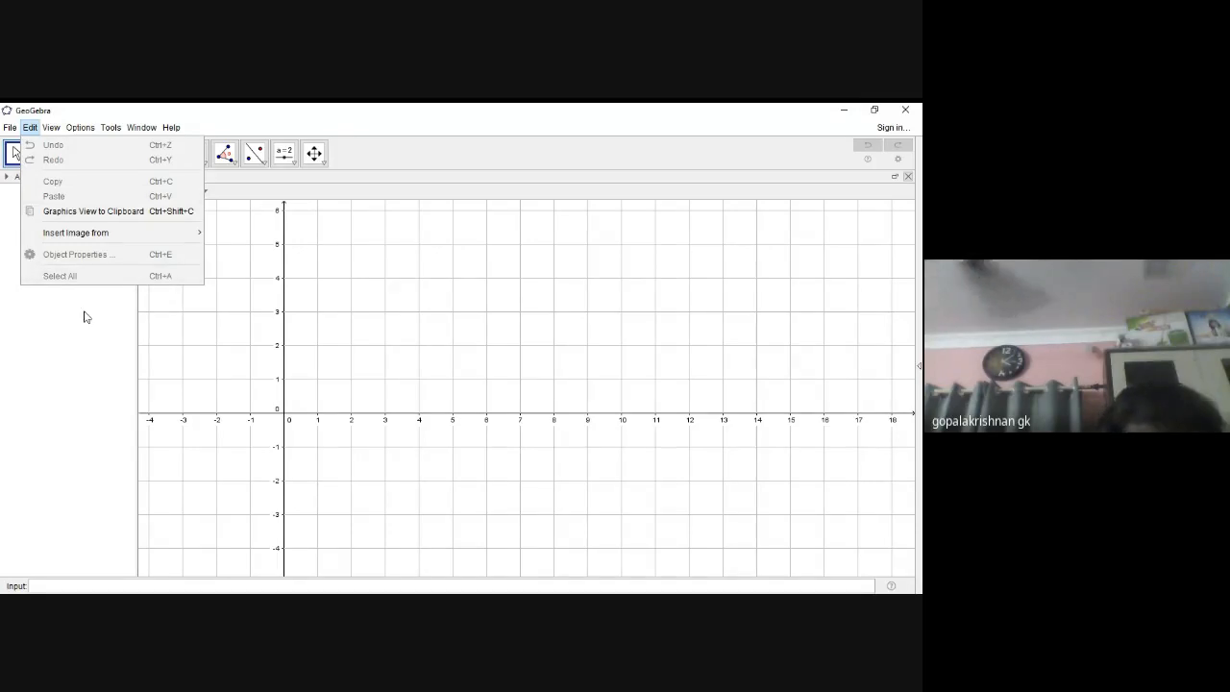
left_click(440, 166)
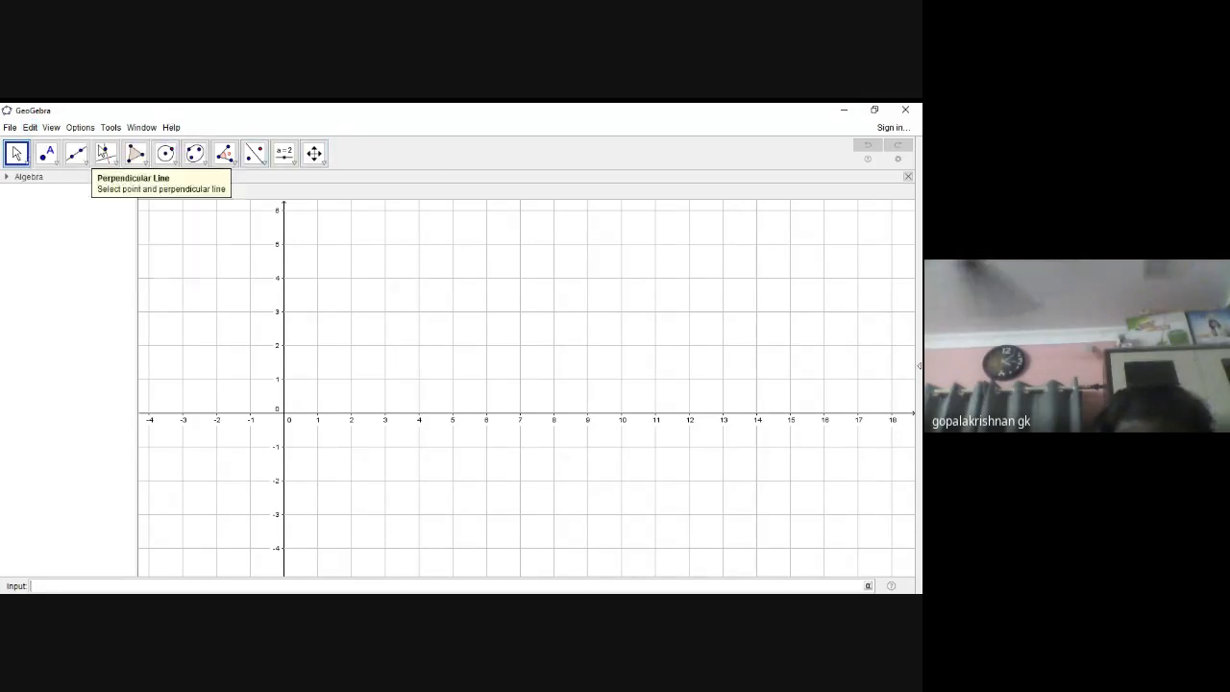
left_click(54, 129)
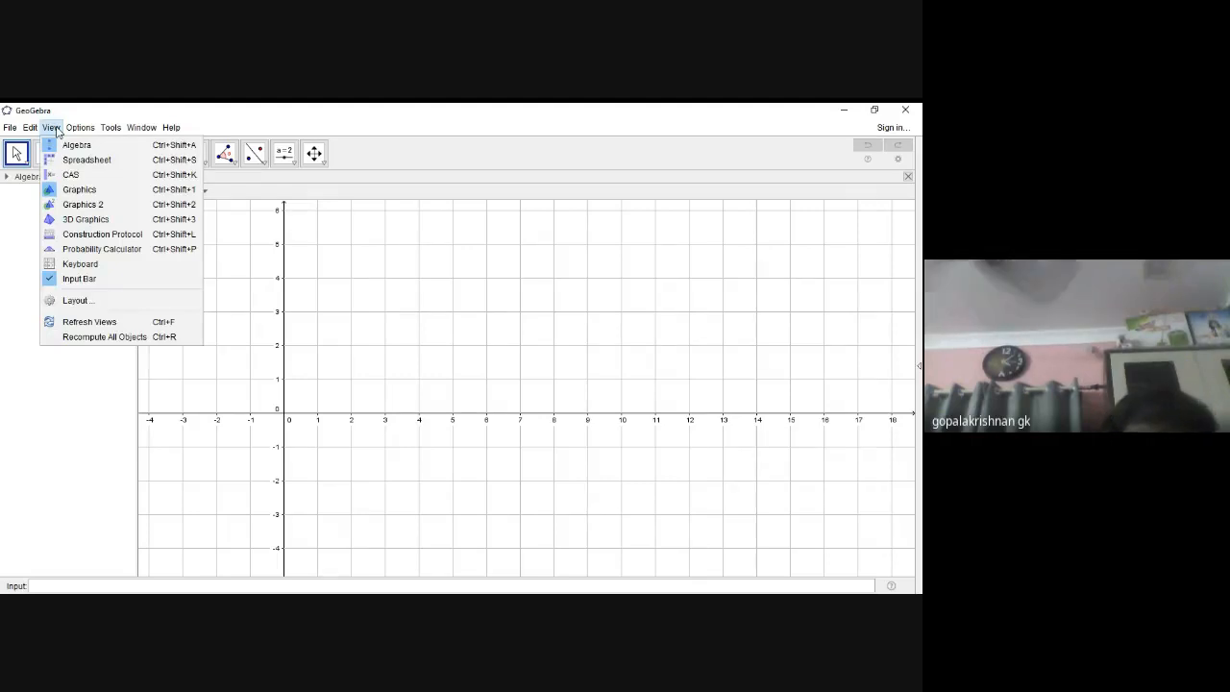
left_click(53, 129)
left_click(80, 128)
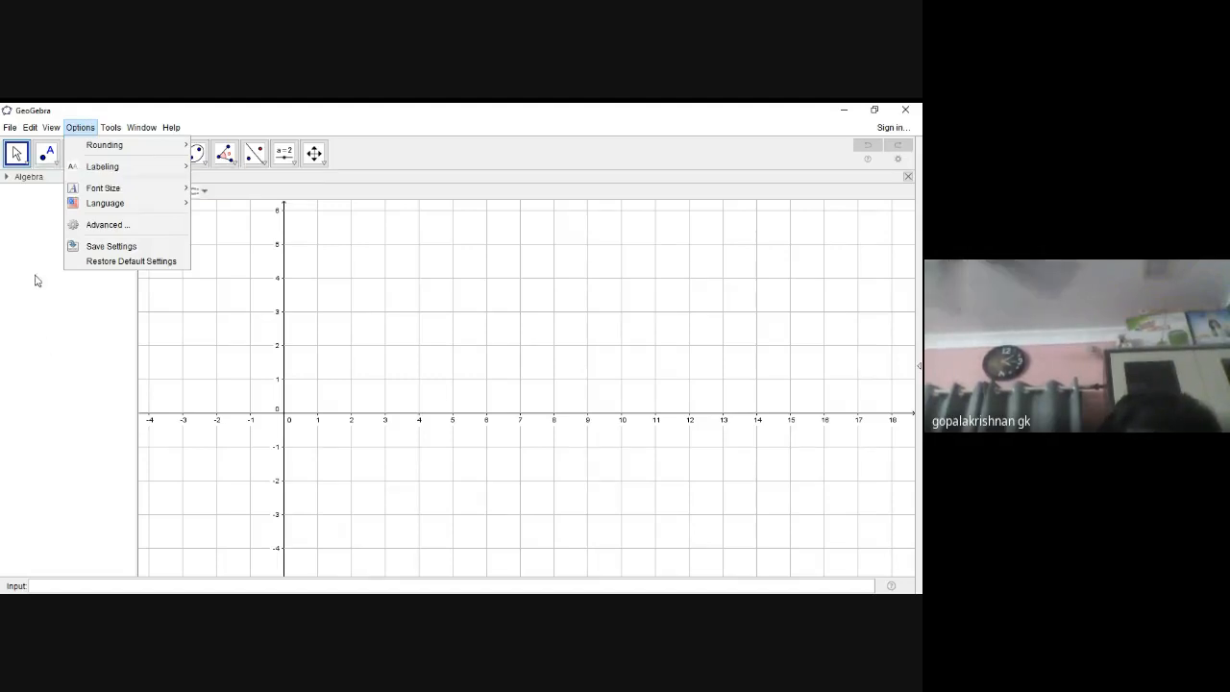
- Hide the Algebra view and show it again beside the graphics area
mouse_move(59, 129)
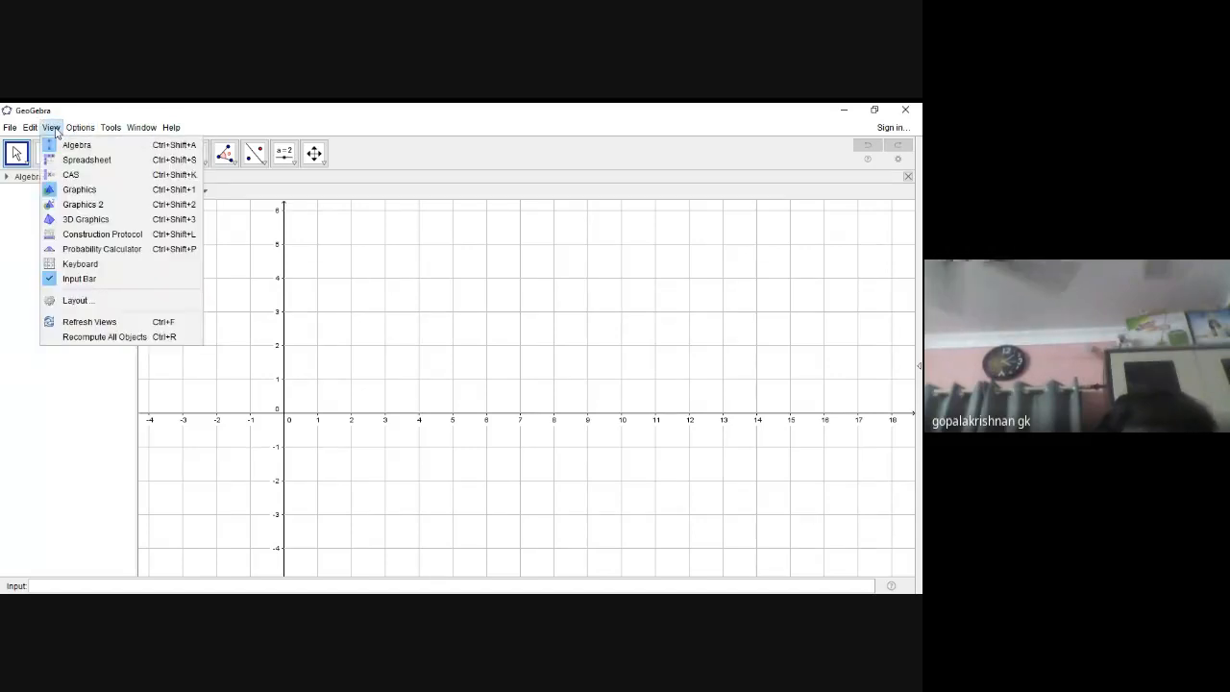
left_click(64, 144)
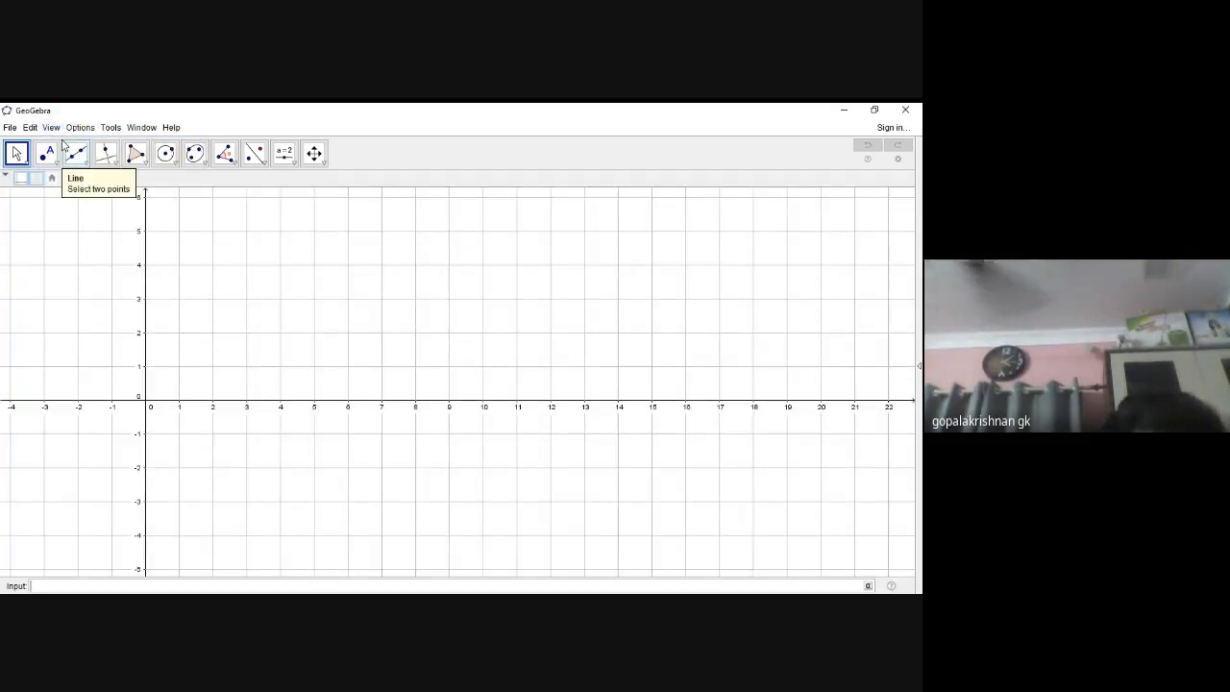
left_click(50, 129)
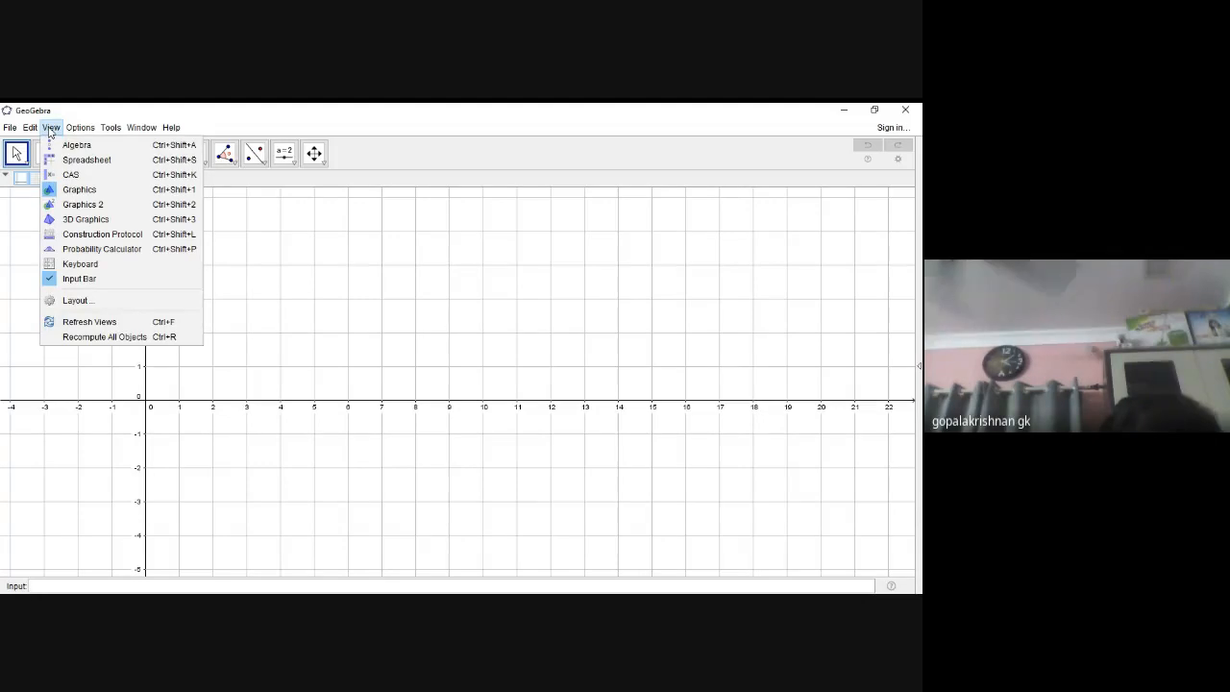
left_click(70, 145)
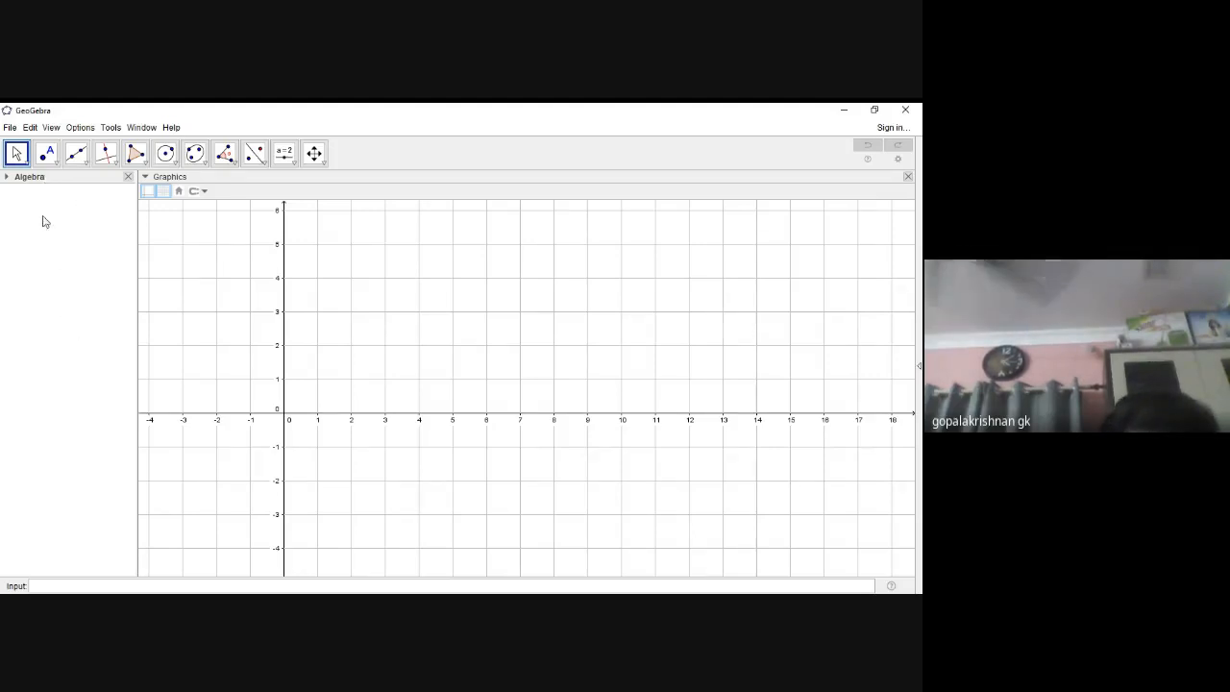
- Show the Spreadsheet view beside the graphics area and hide it again
left_click(53, 128)
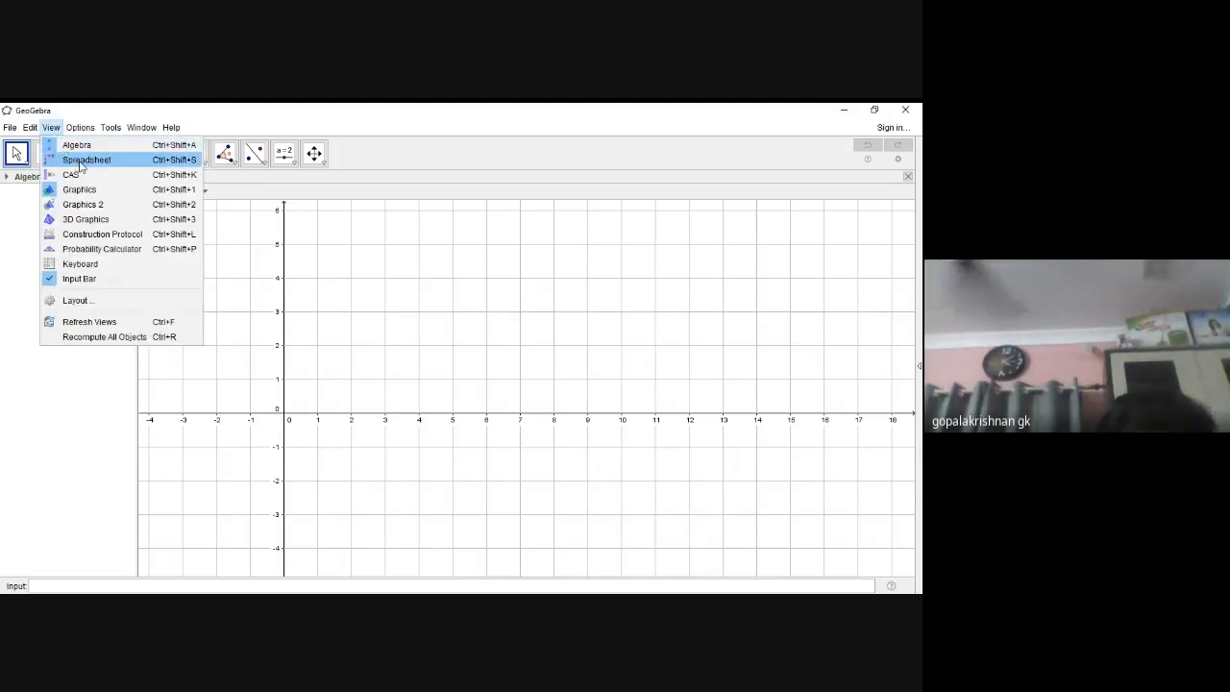
left_click(81, 161)
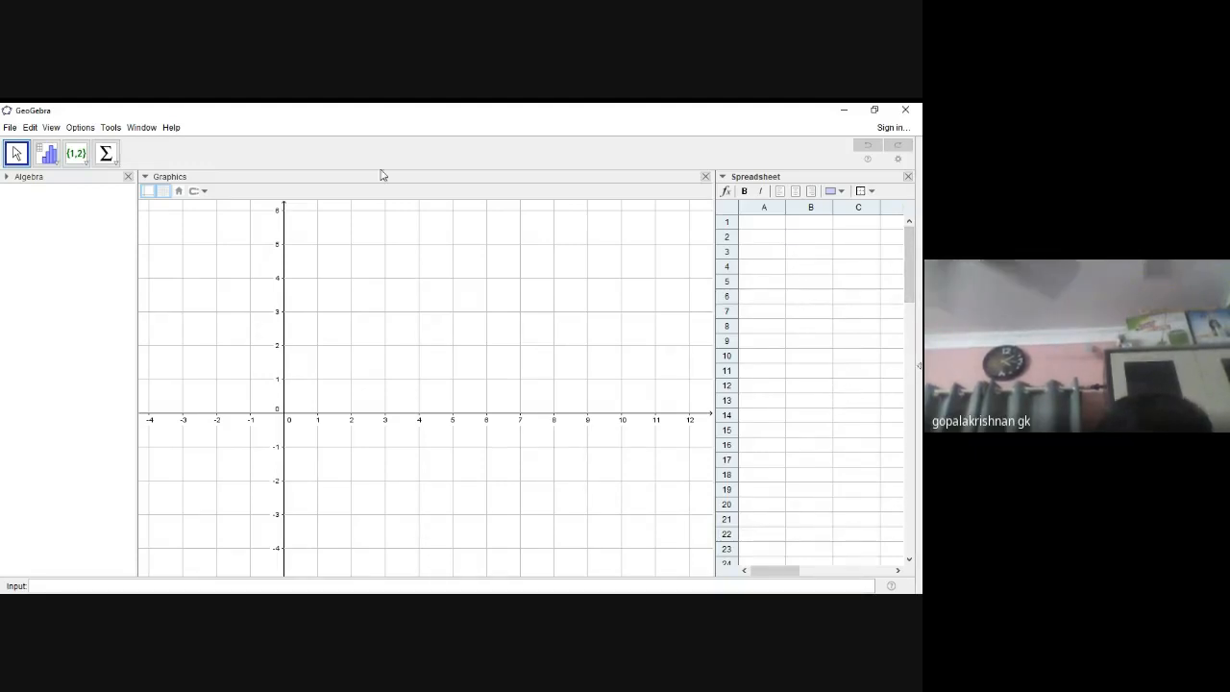
left_click(48, 128)
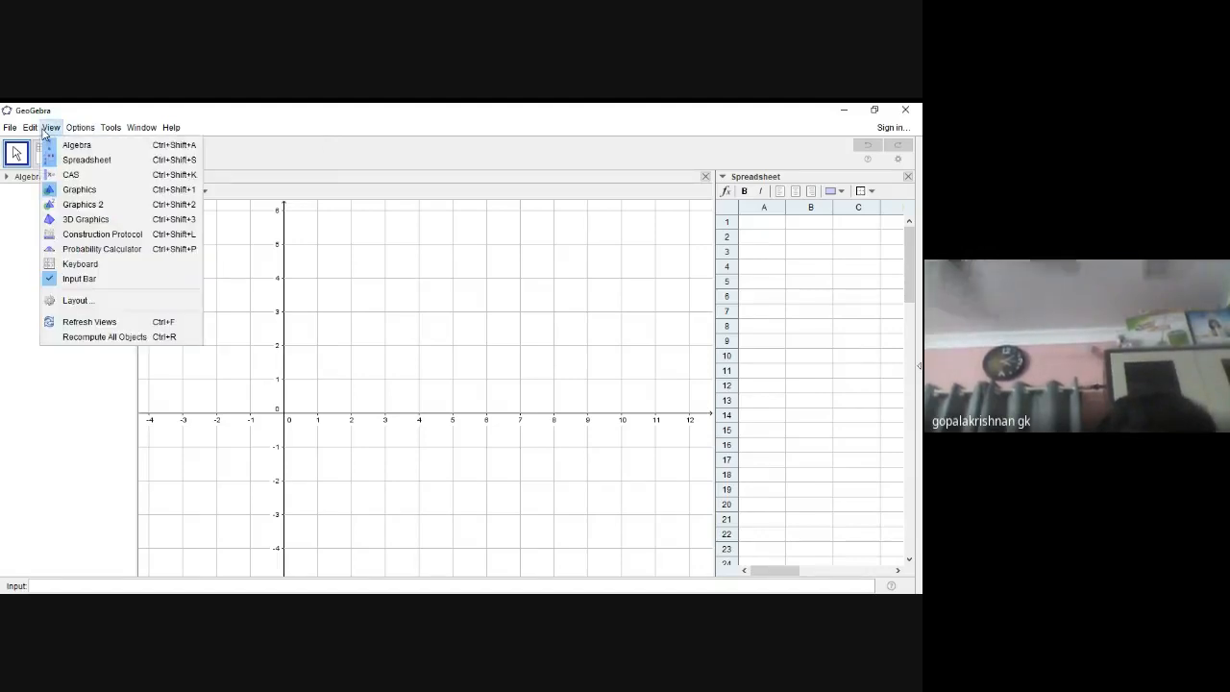
left_click(77, 164)
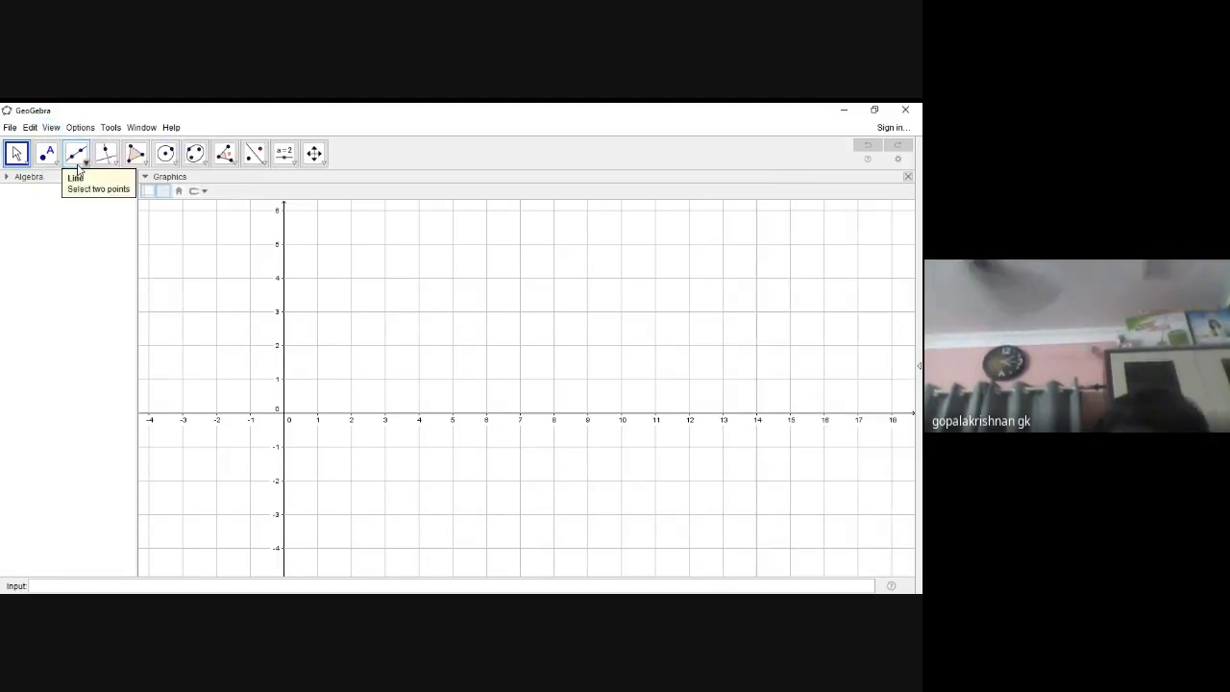
- Hide the Graphics view and restore it beside the Algebra view
left_click(52, 129)
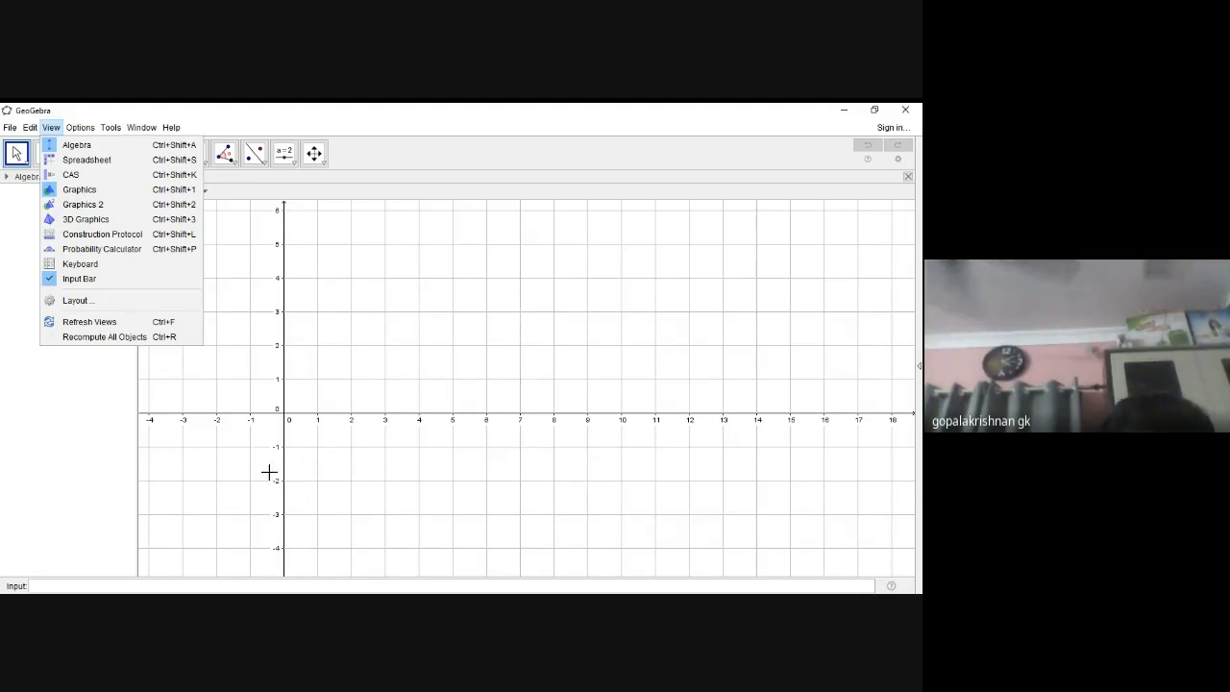
left_click(122, 195)
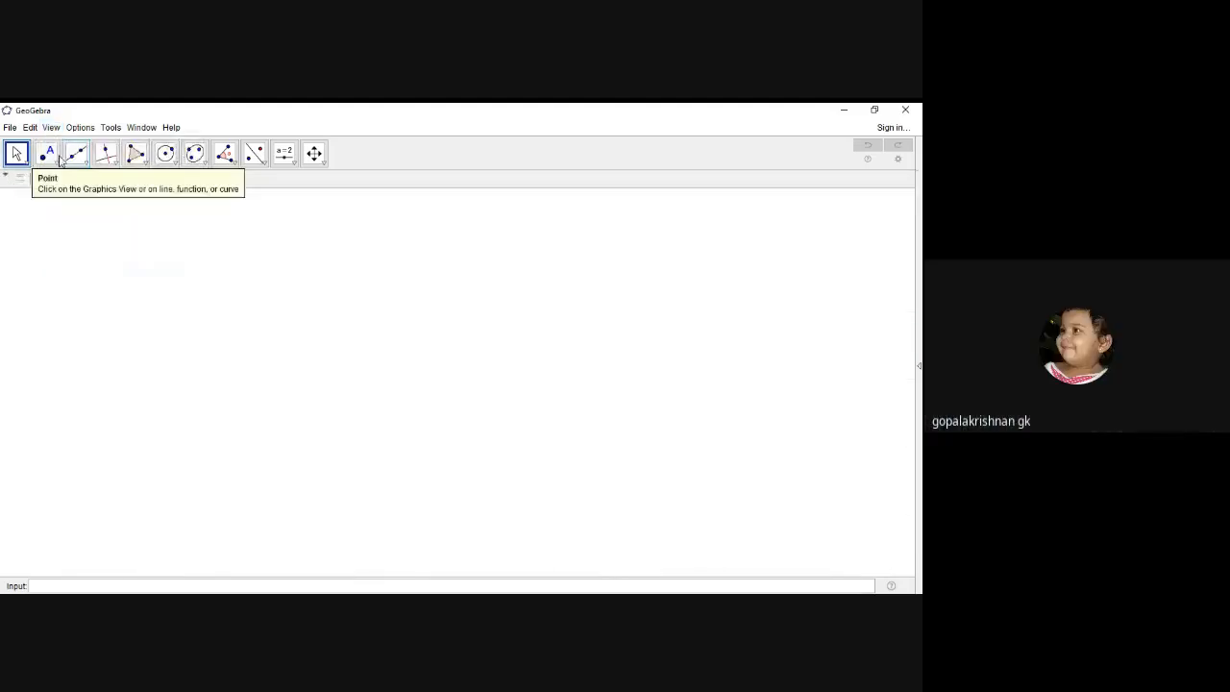
left_click(50, 128)
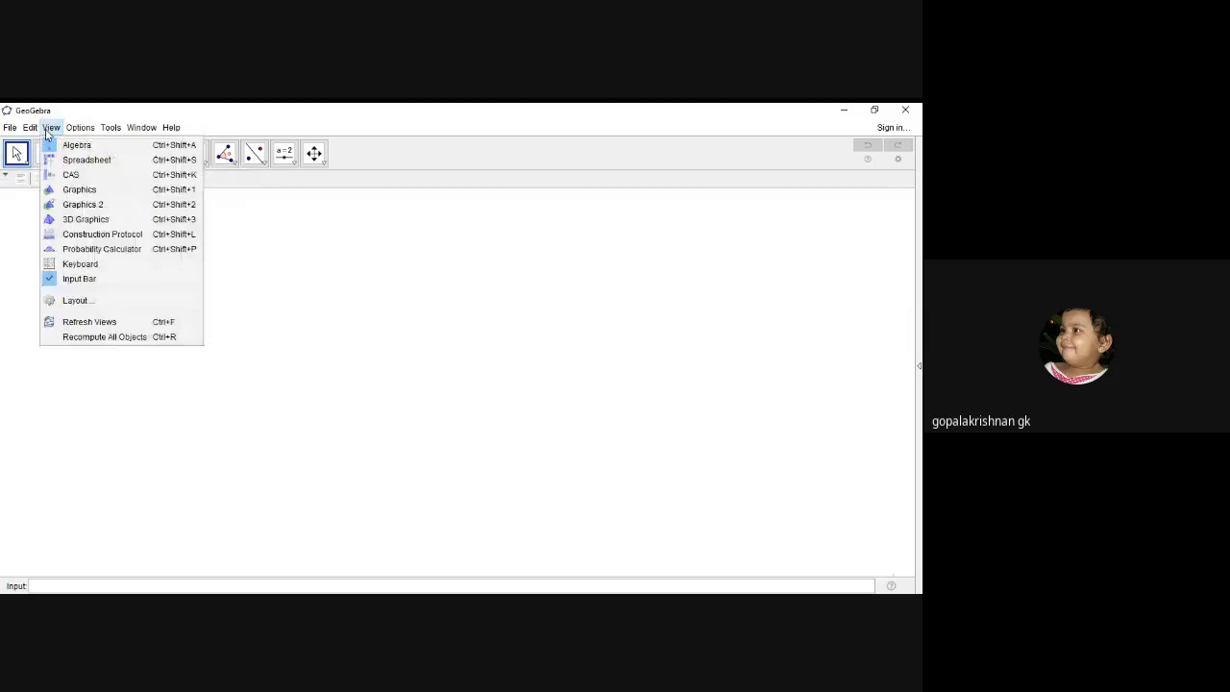
left_click(84, 192)
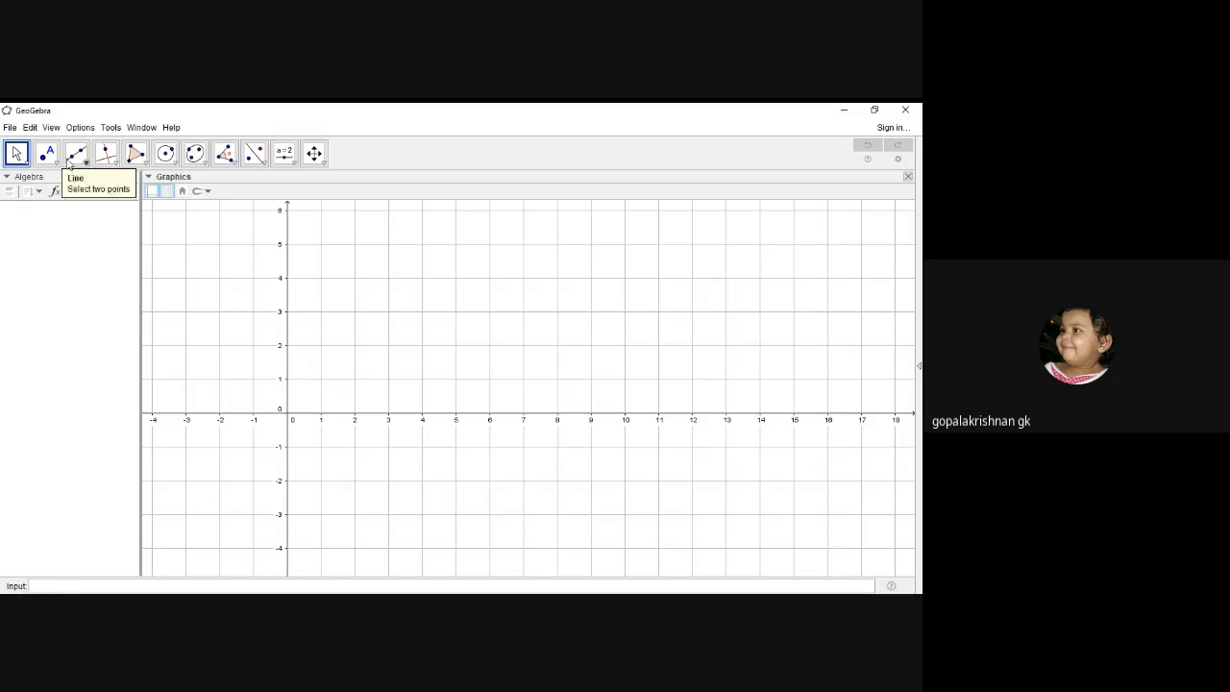
- Hide the Input Bar and bring it back
left_click(49, 128)
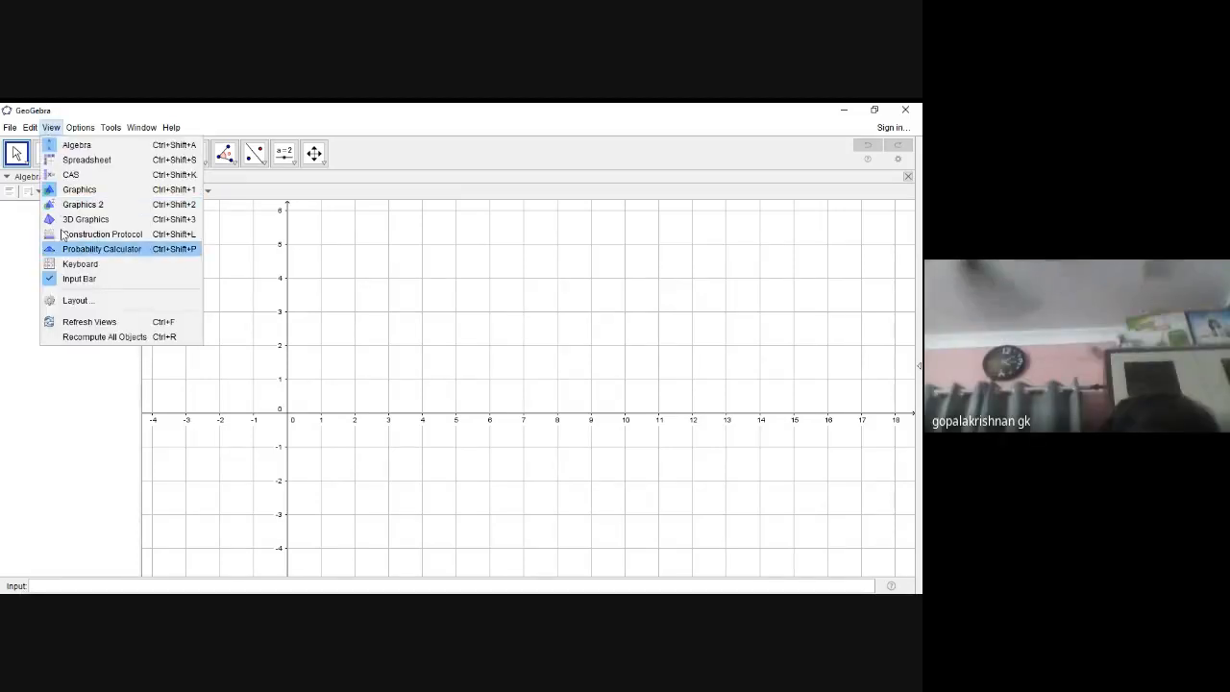
left_click(81, 281)
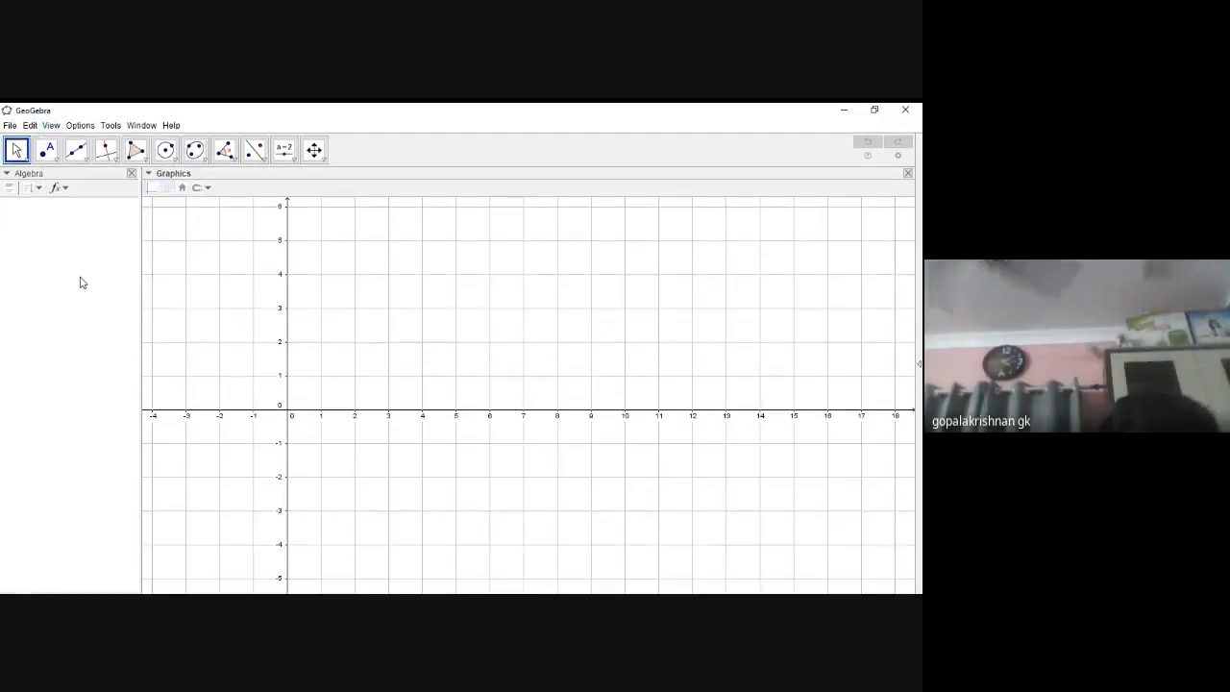
left_click(51, 126)
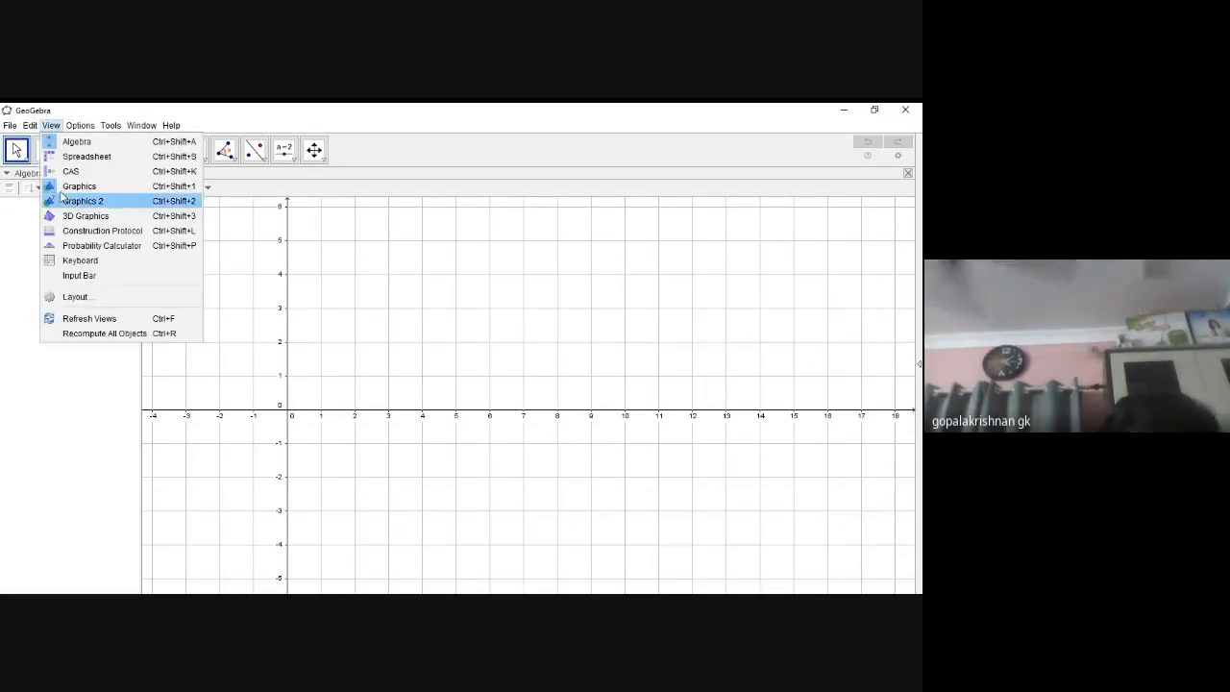
left_click(83, 279)
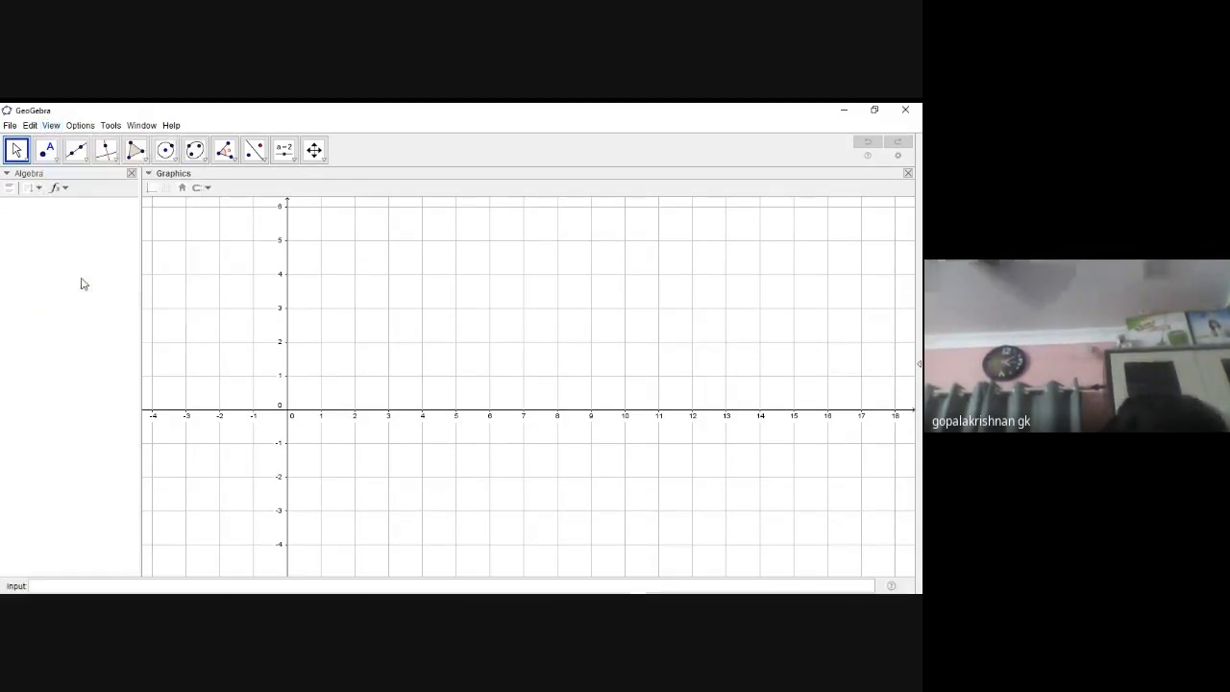
- Open the on-screen keyboard
left_click(60, 126)
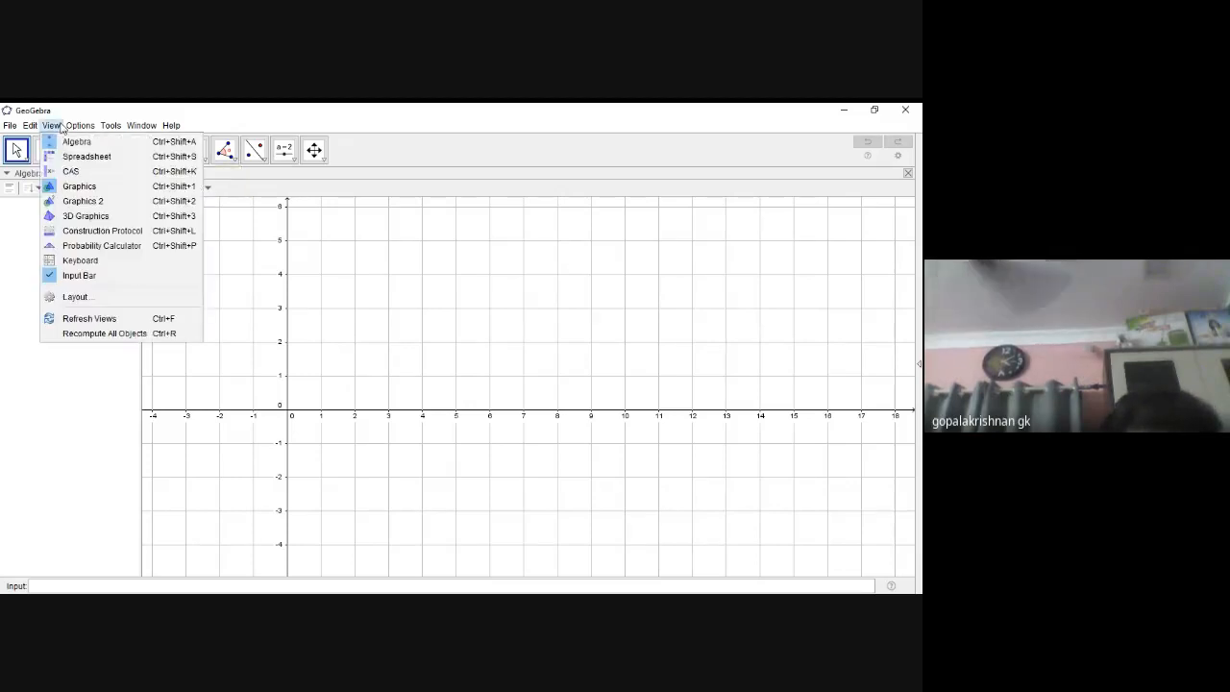
left_click(80, 261)
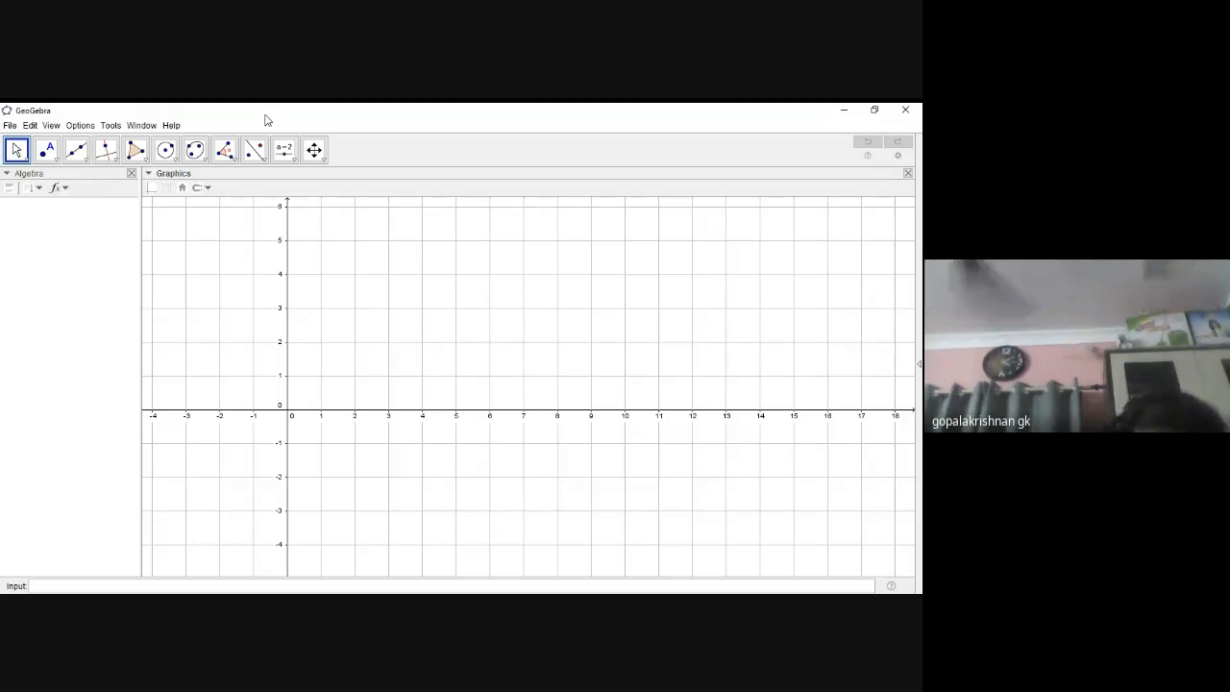
- Show the 3D Graphics view beside the 2D graphics and close it again
left_click(51, 126)
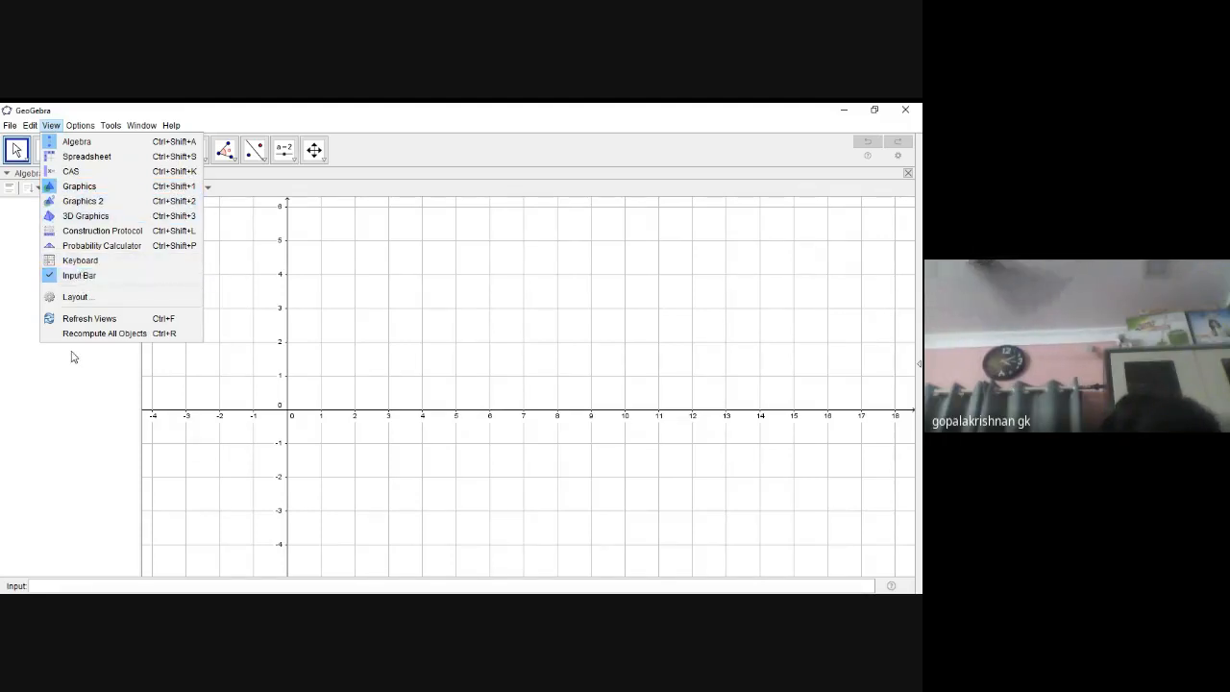
left_click(108, 225)
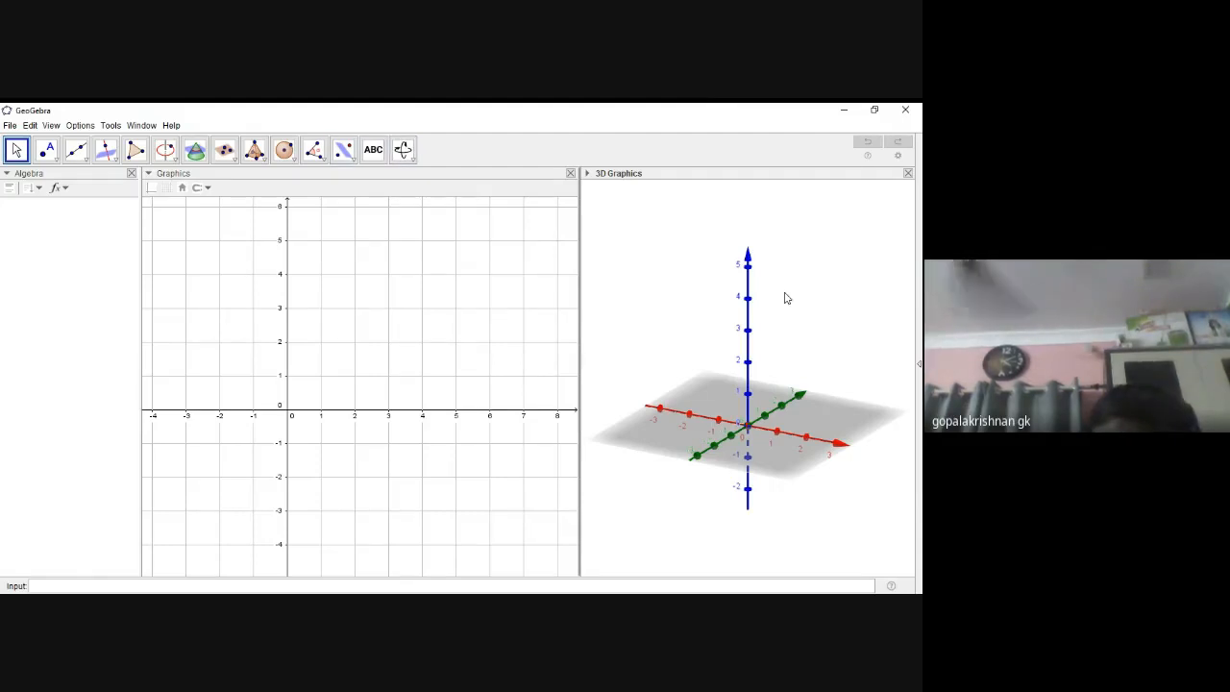
left_click(908, 173)
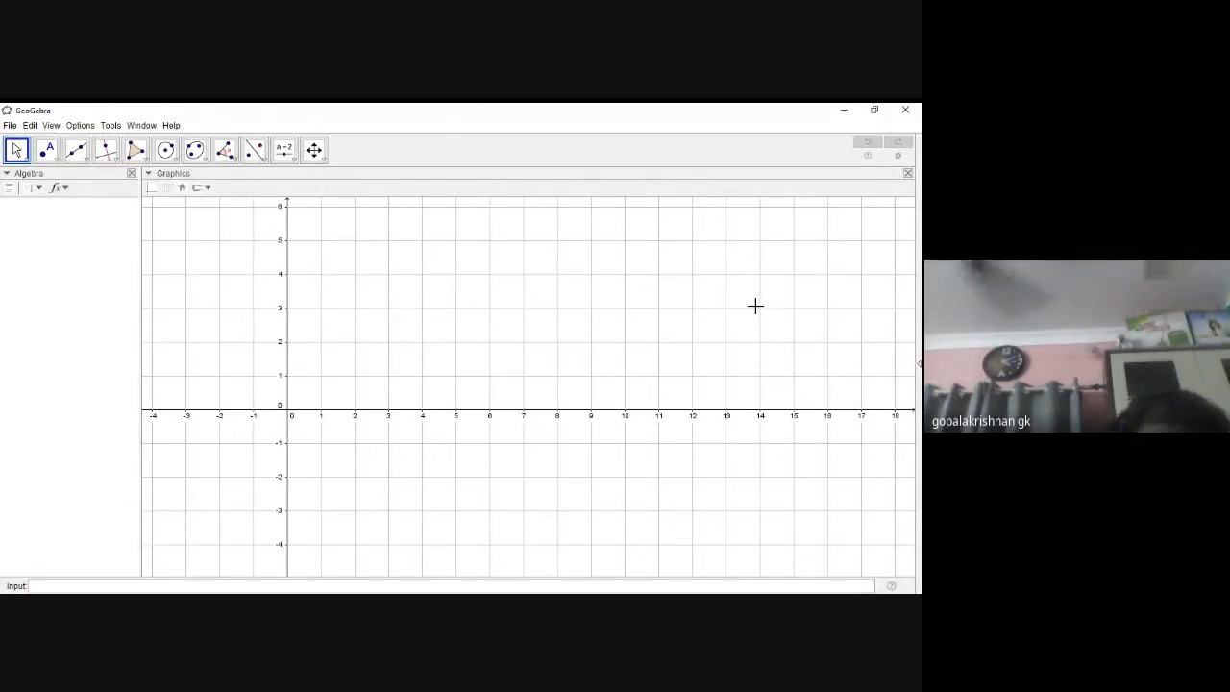
left_click(51, 126)
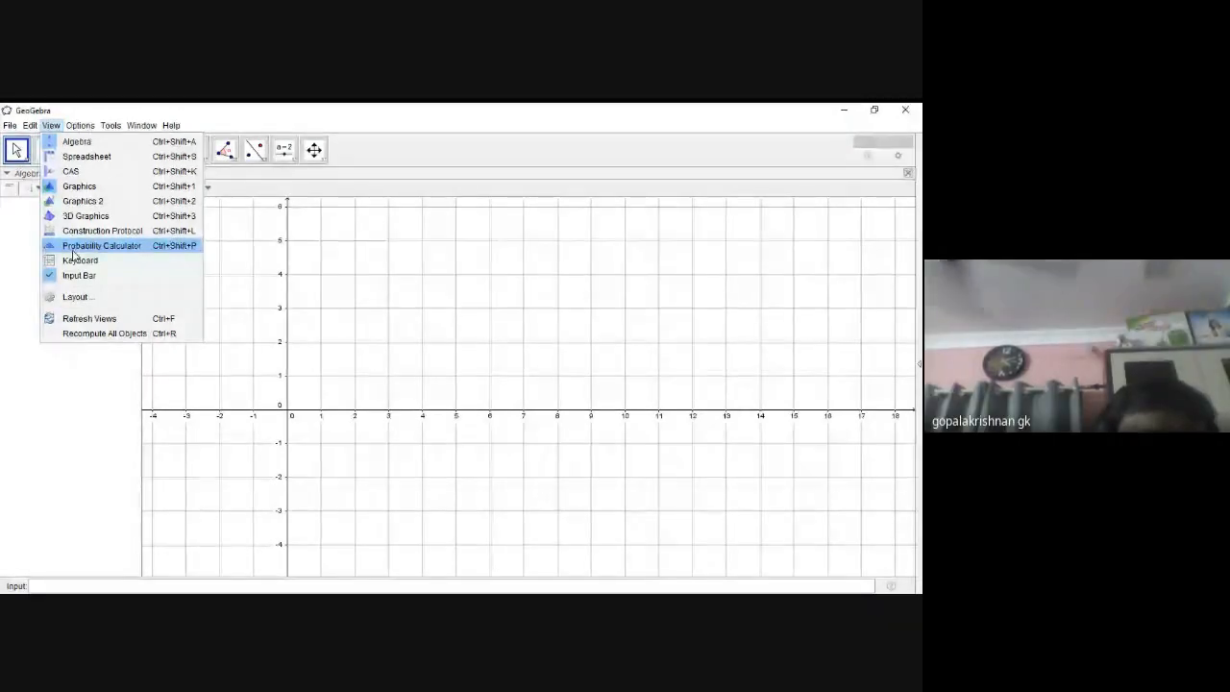
left_click(419, 148)
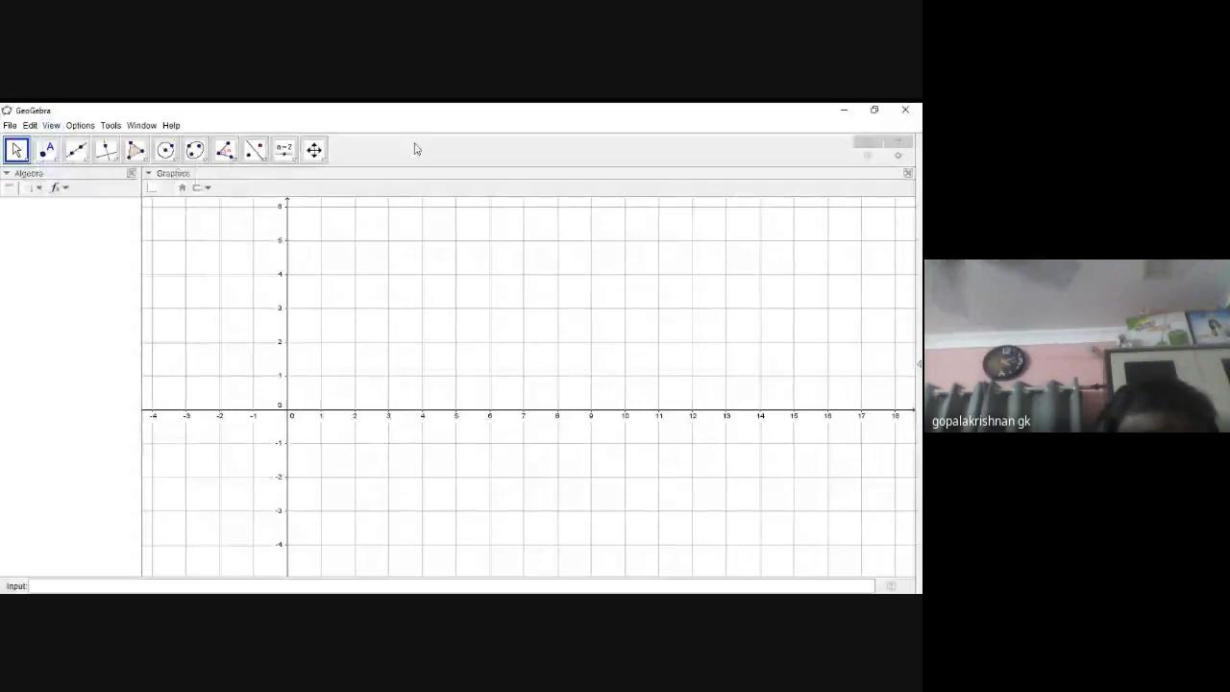
left_click(51, 126)
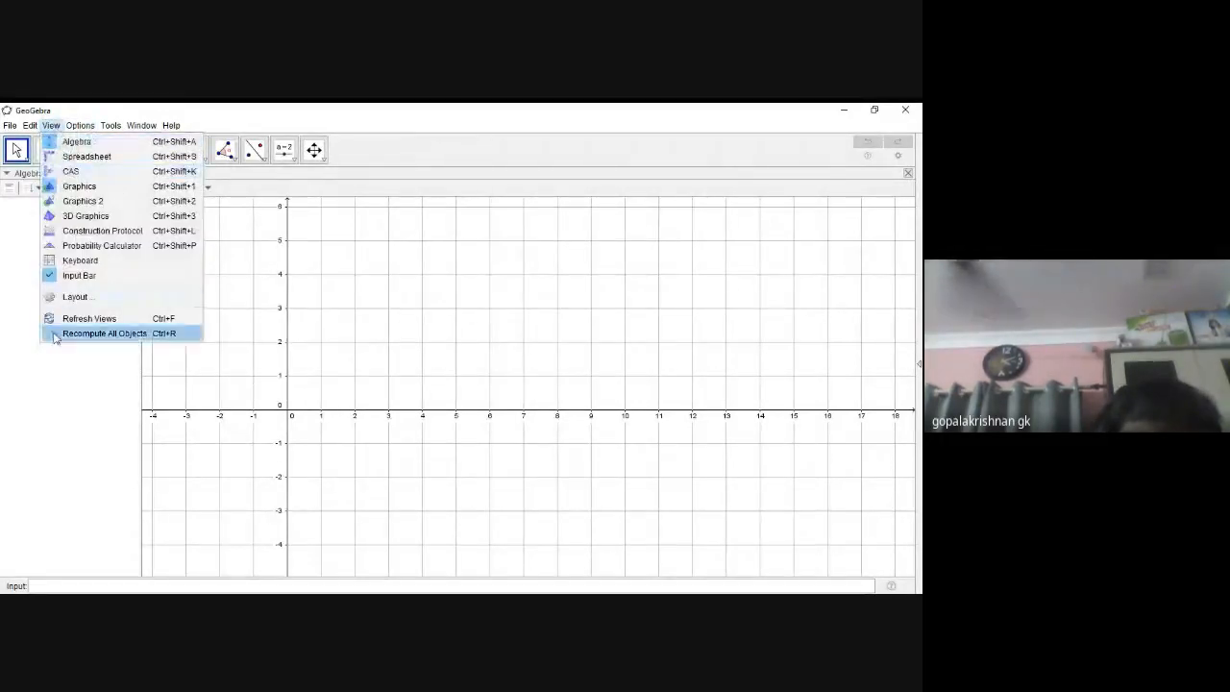
left_click(58, 415)
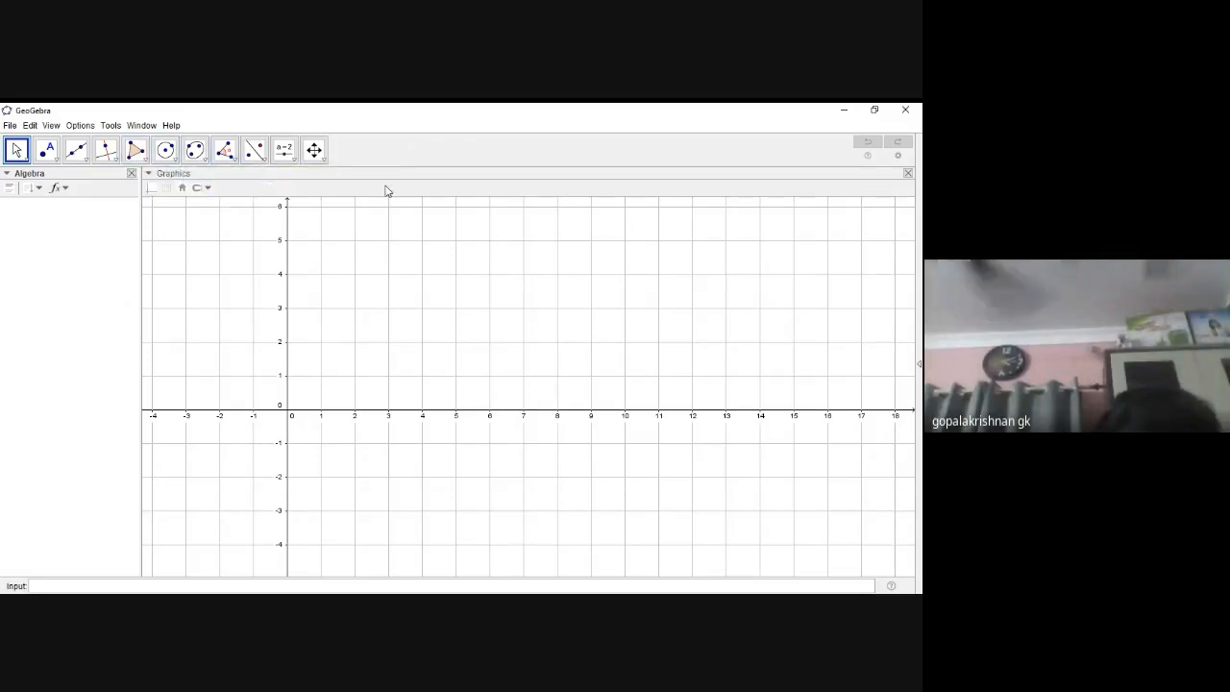
left_click(150, 175)
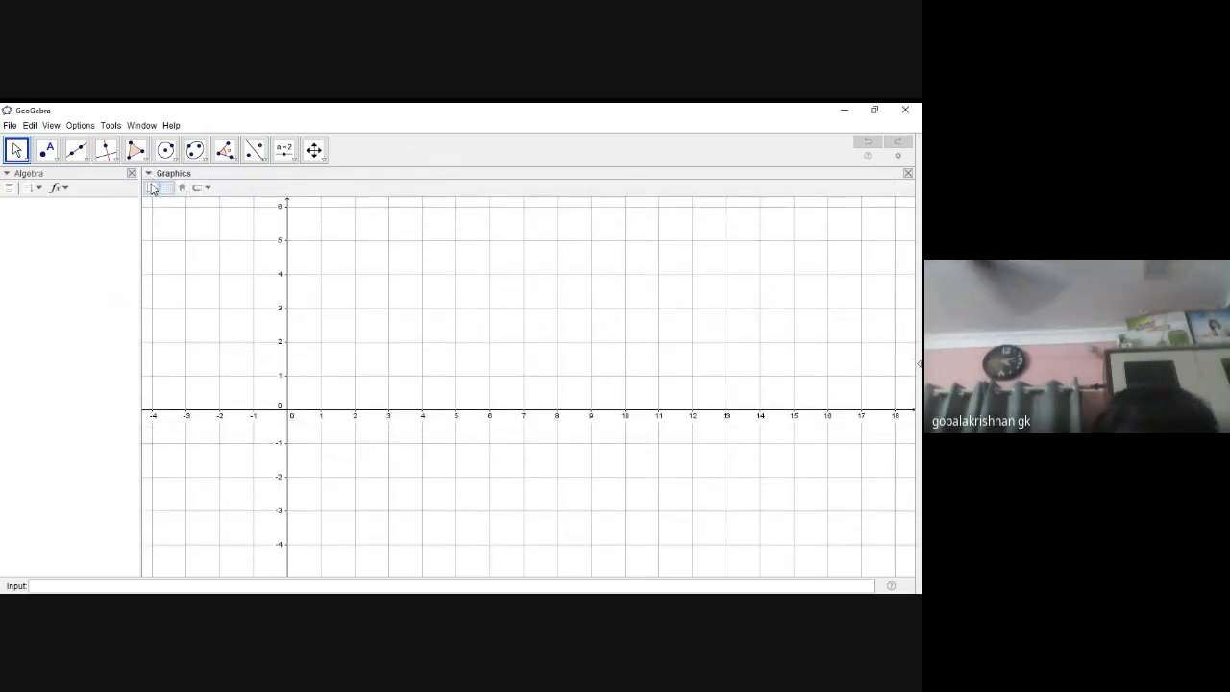
- Hide and restore the axes and the grid of the Graphics view, one after the other
left_click(151, 189)
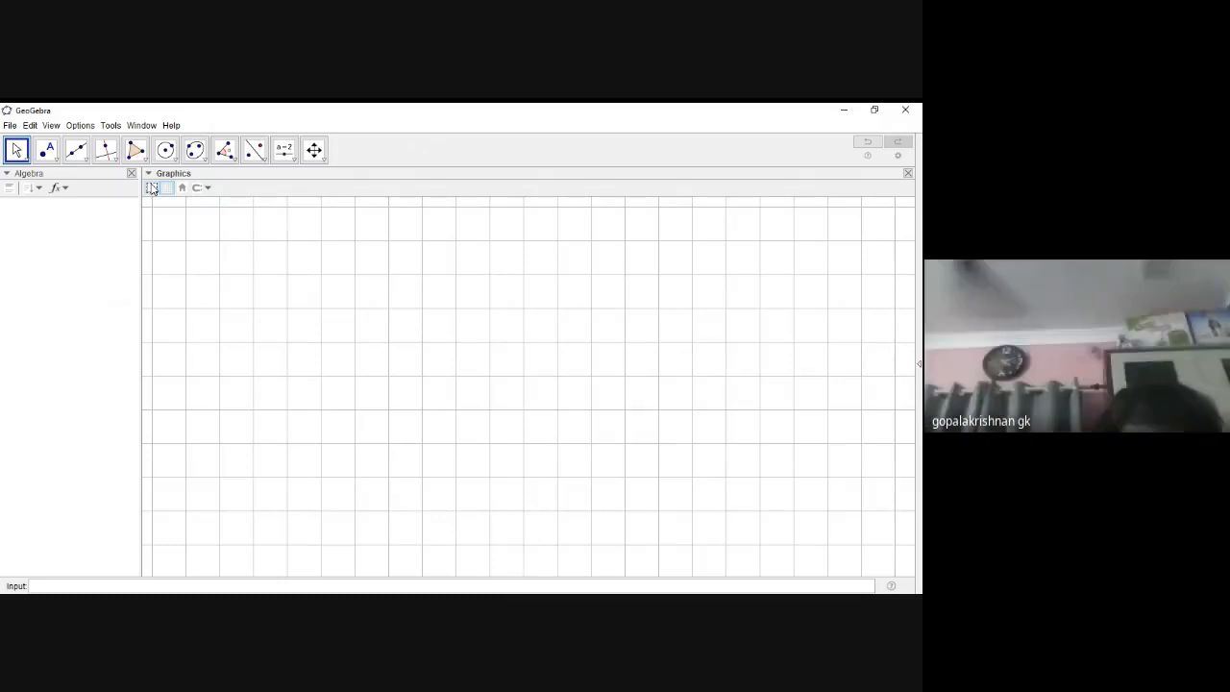
left_click(151, 188)
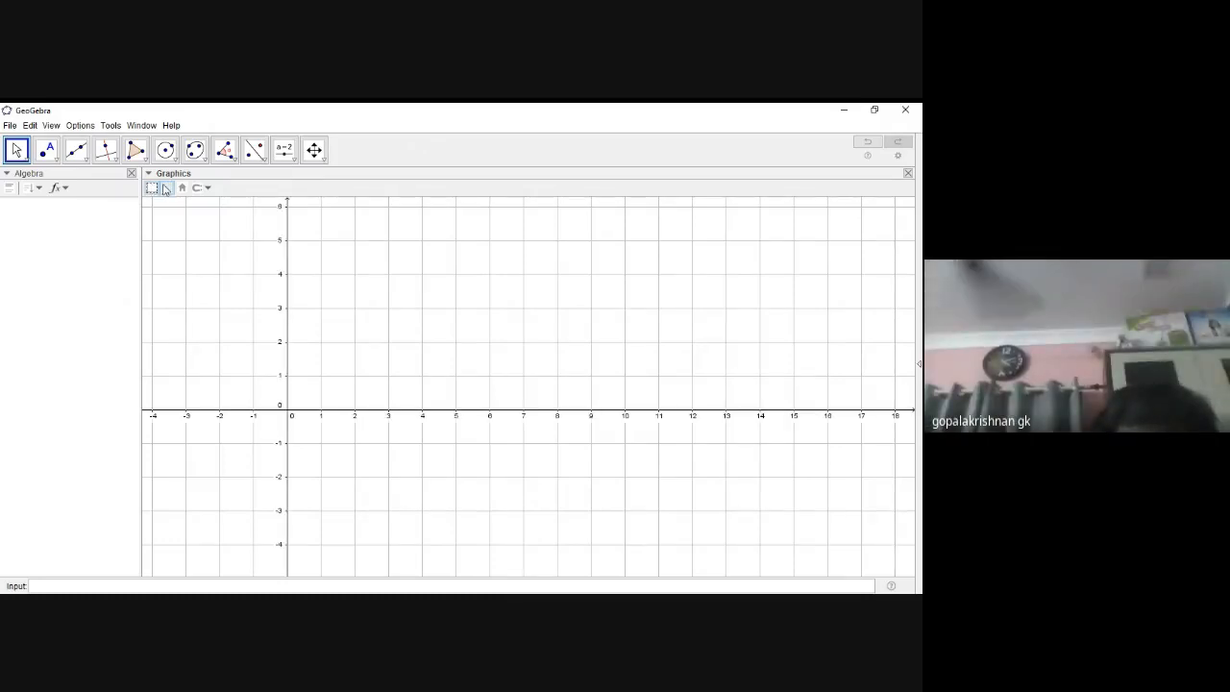
left_click(167, 188)
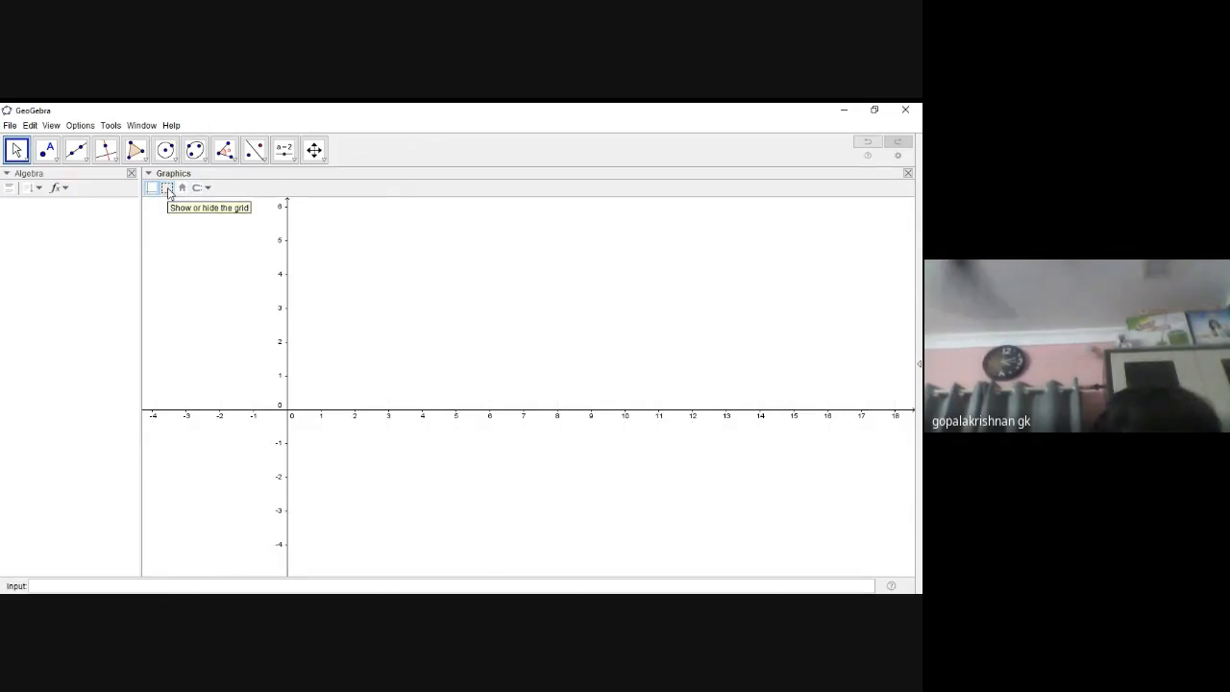
left_click(168, 189)
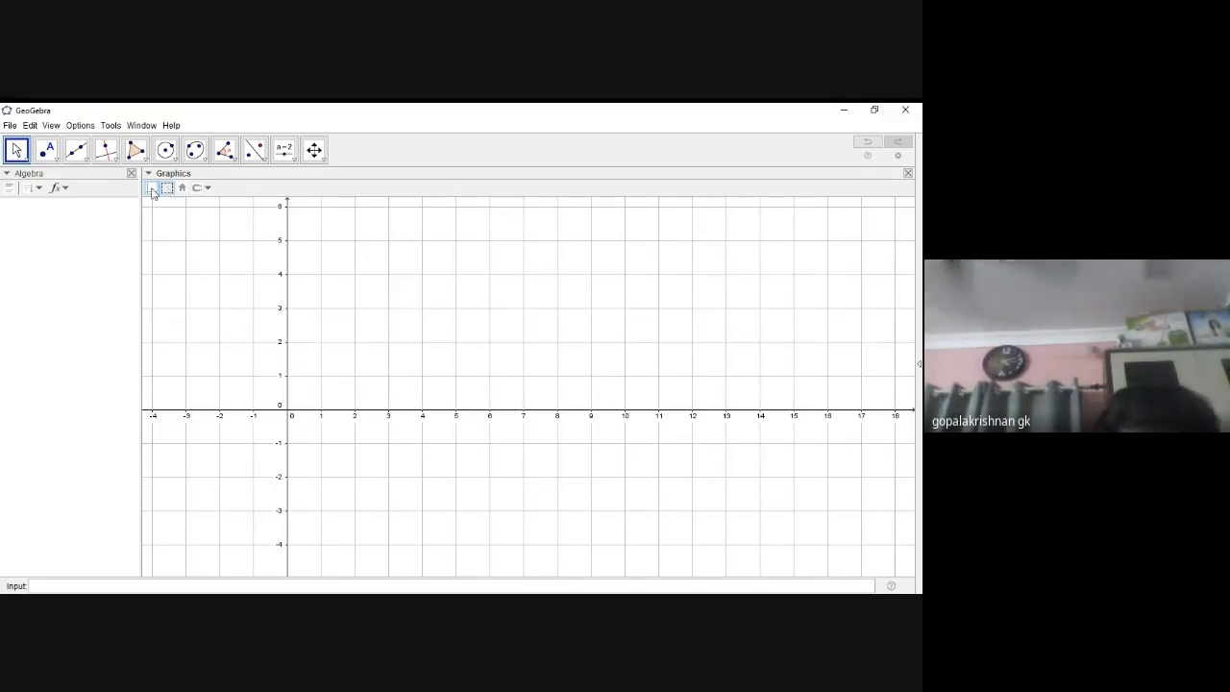
left_click(151, 189)
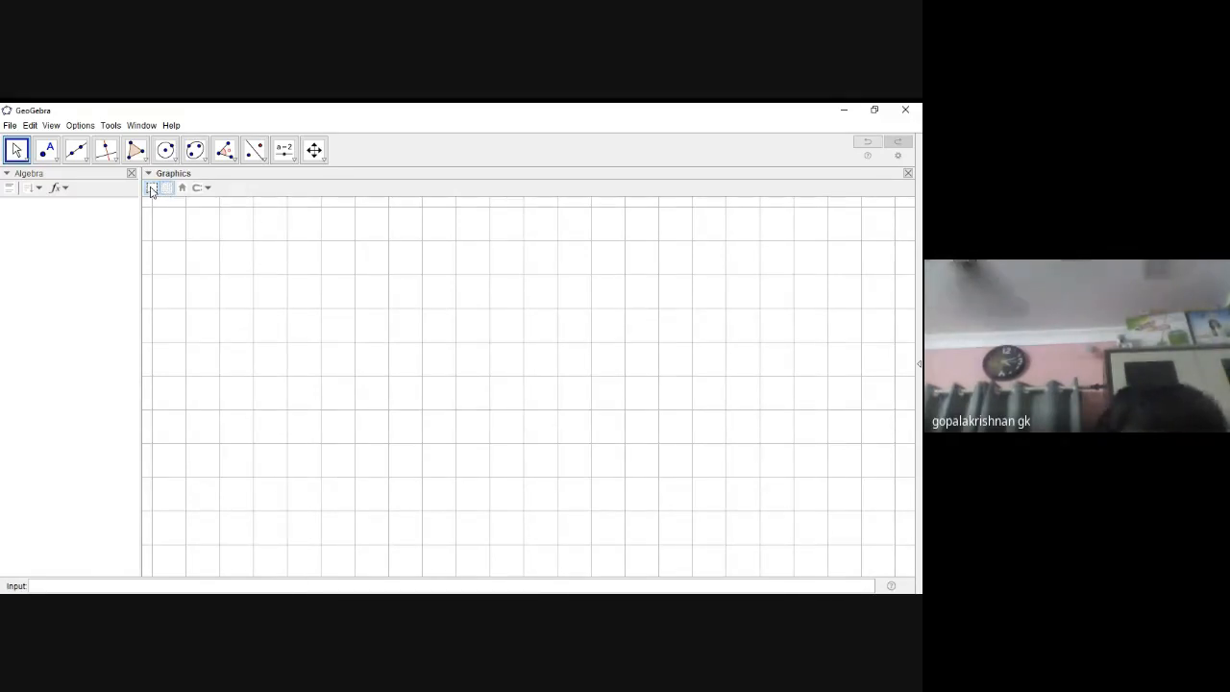
left_click(151, 190)
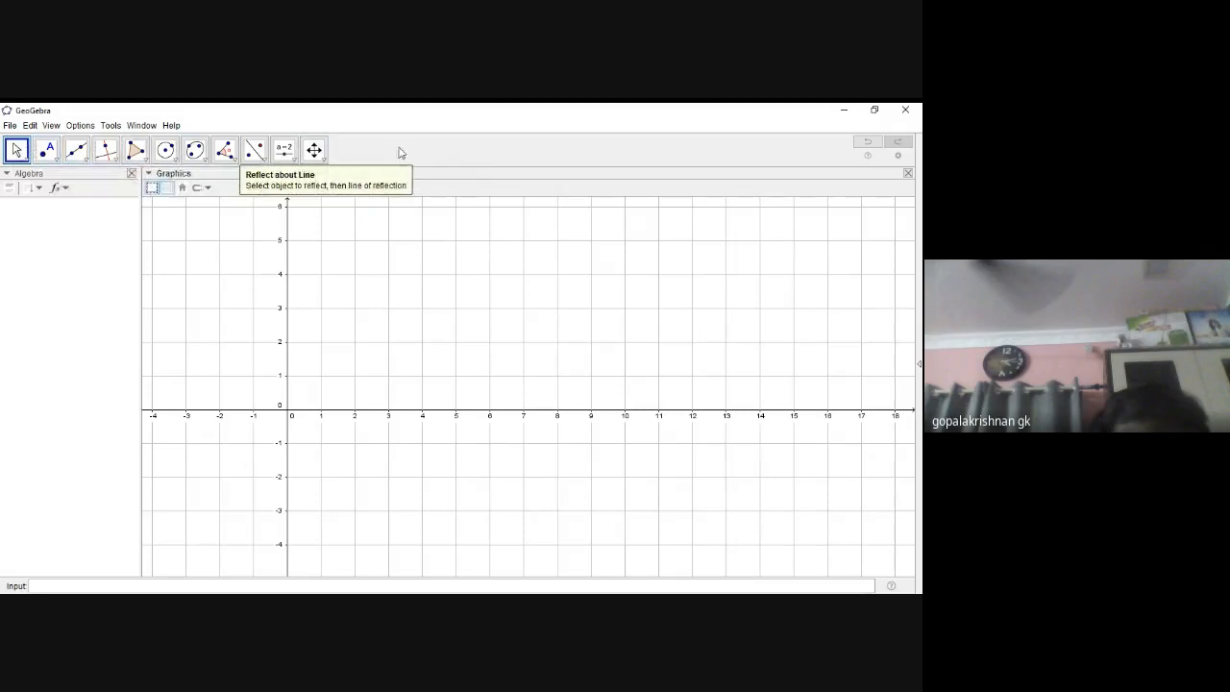
- Place a point at (1, 2) in the Graphics view with the Point tool
left_click(56, 160)
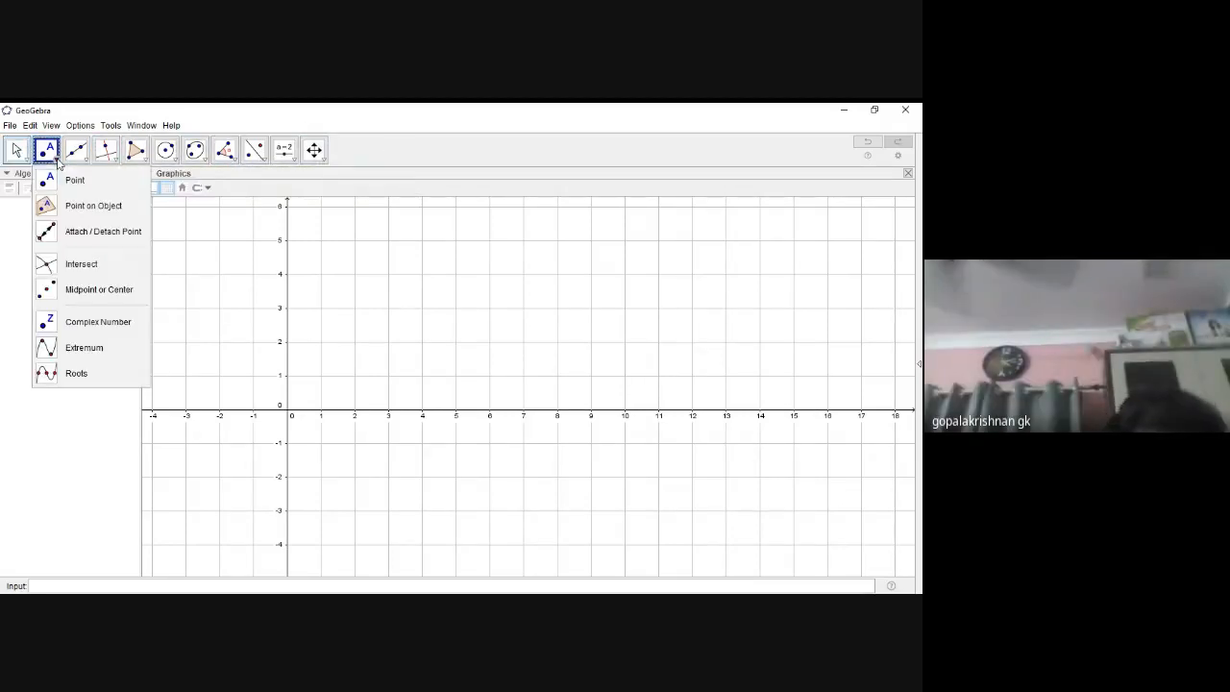
left_click(8, 385)
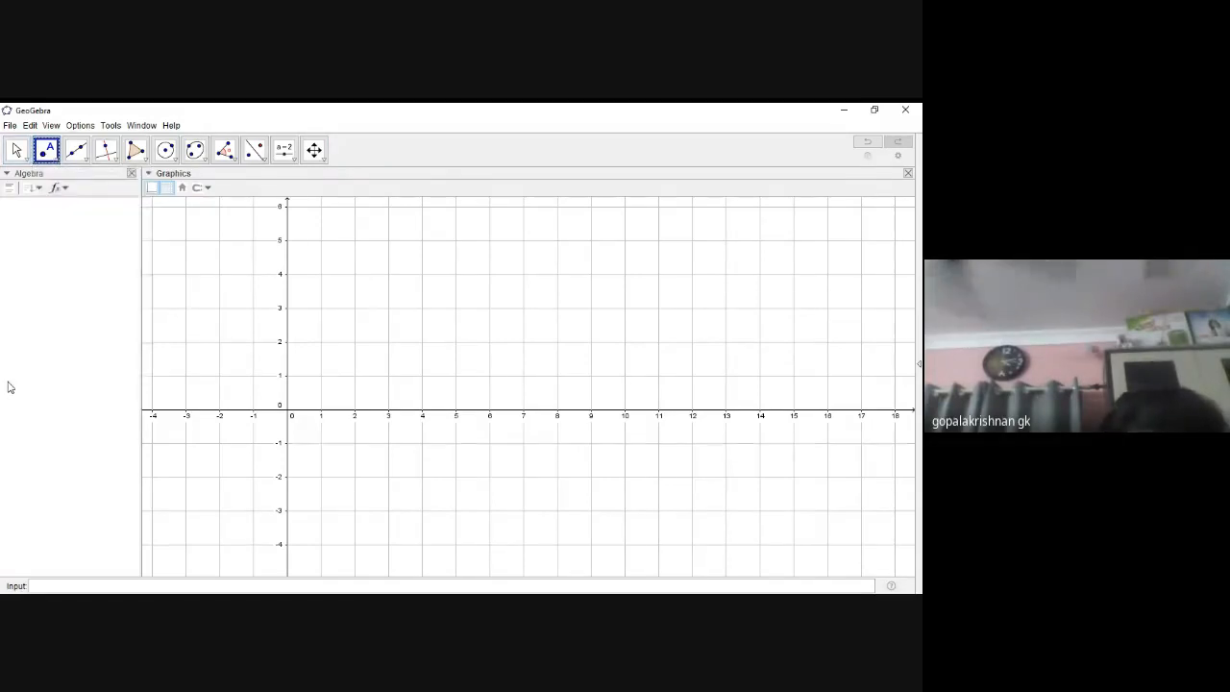
left_click(58, 165)
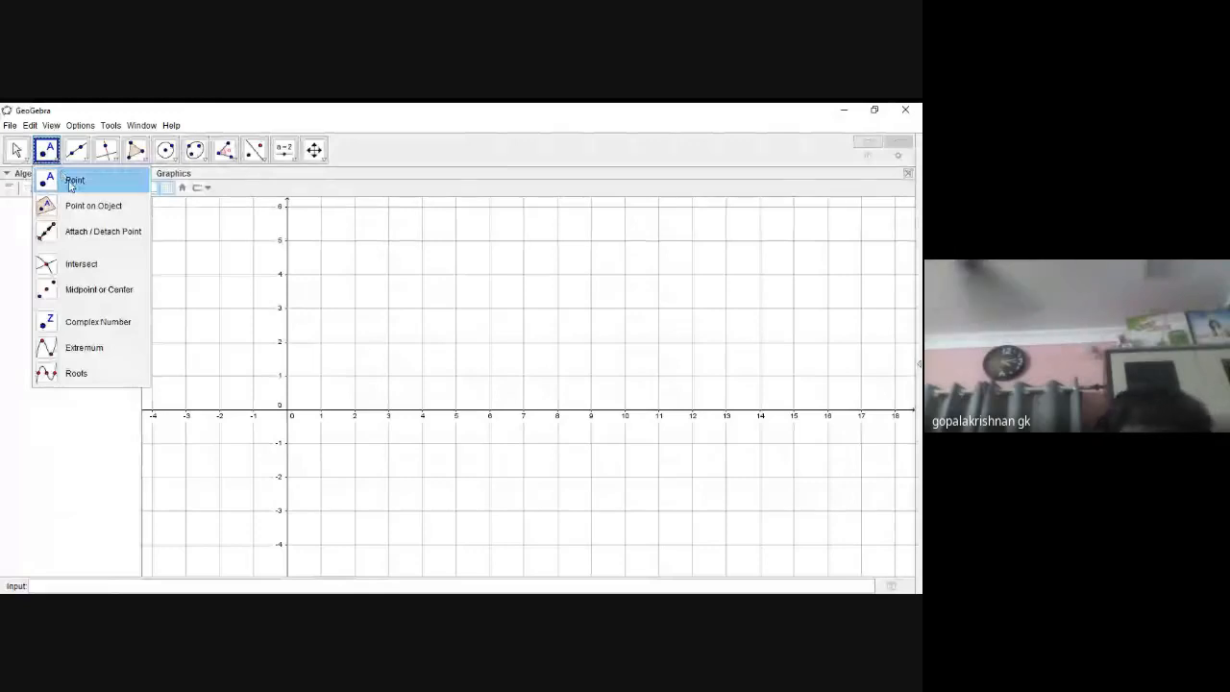
left_click(70, 183)
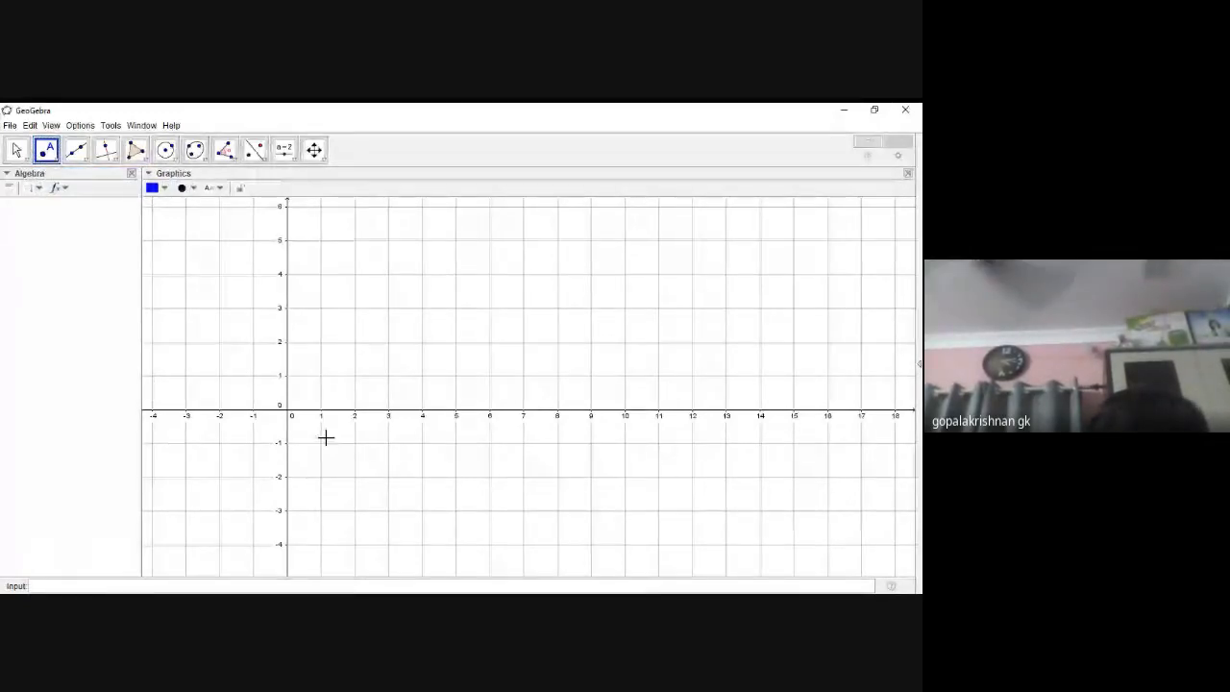
left_click(321, 341)
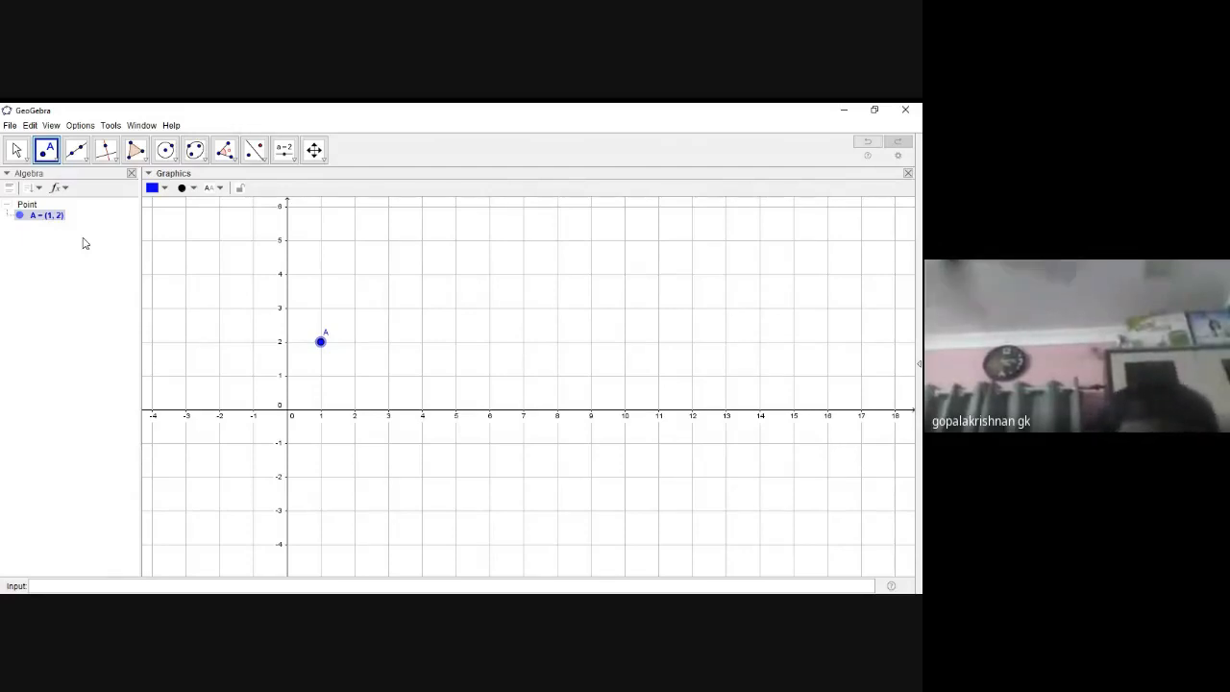
- Place a second point at (2, 3) in the Graphics view
left_click(52, 152)
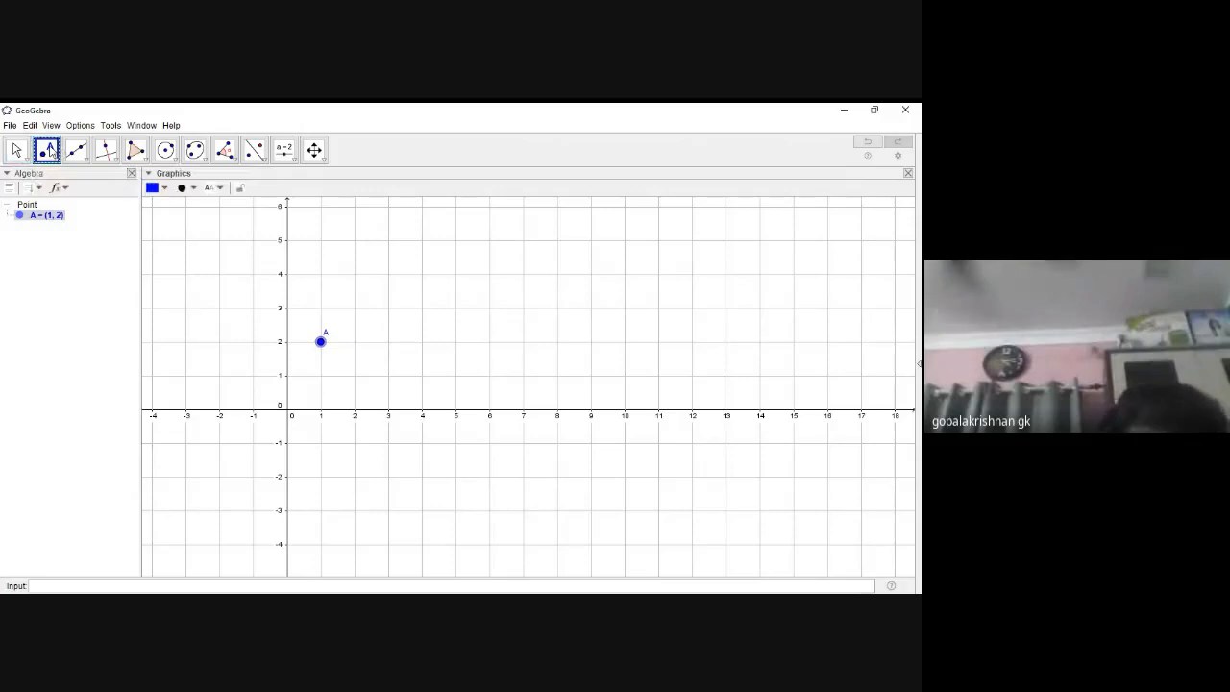
left_click(52, 152)
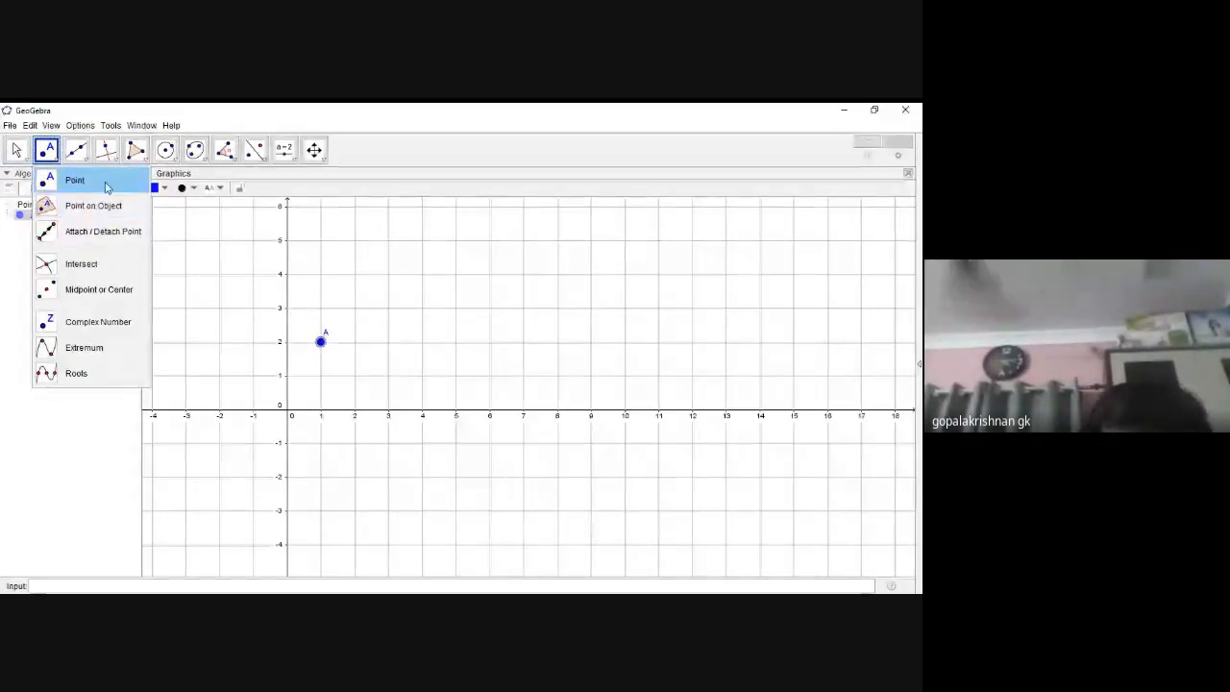
left_click(102, 184)
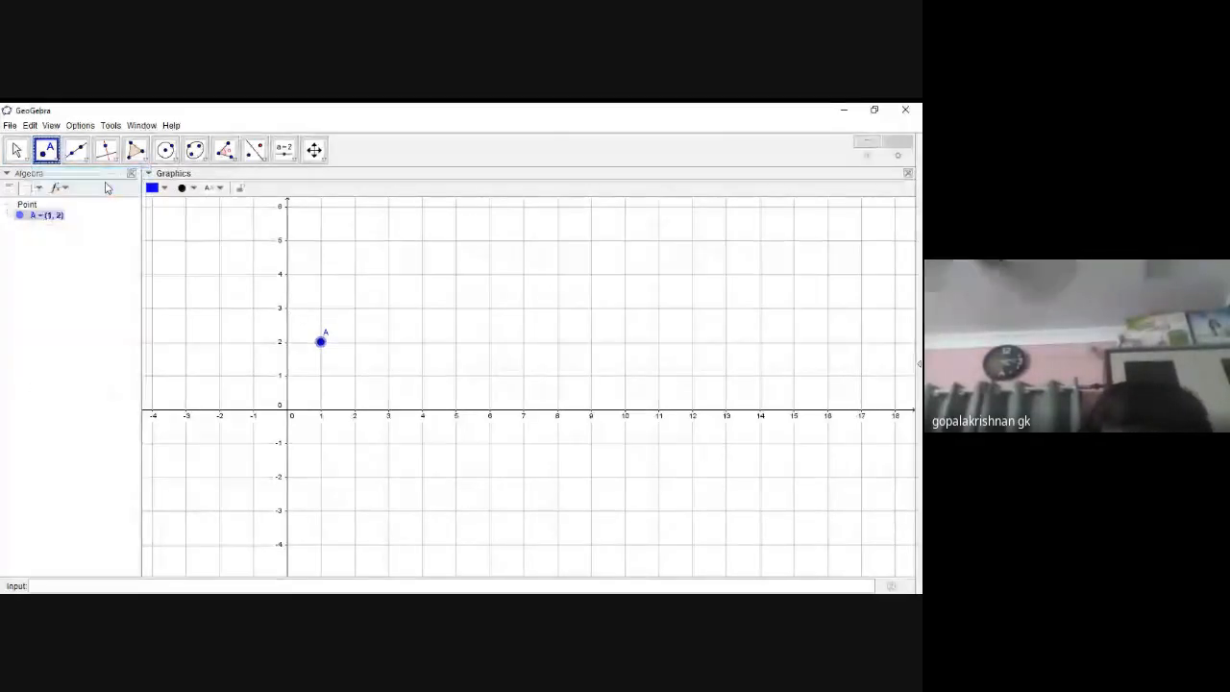
left_click(355, 308)
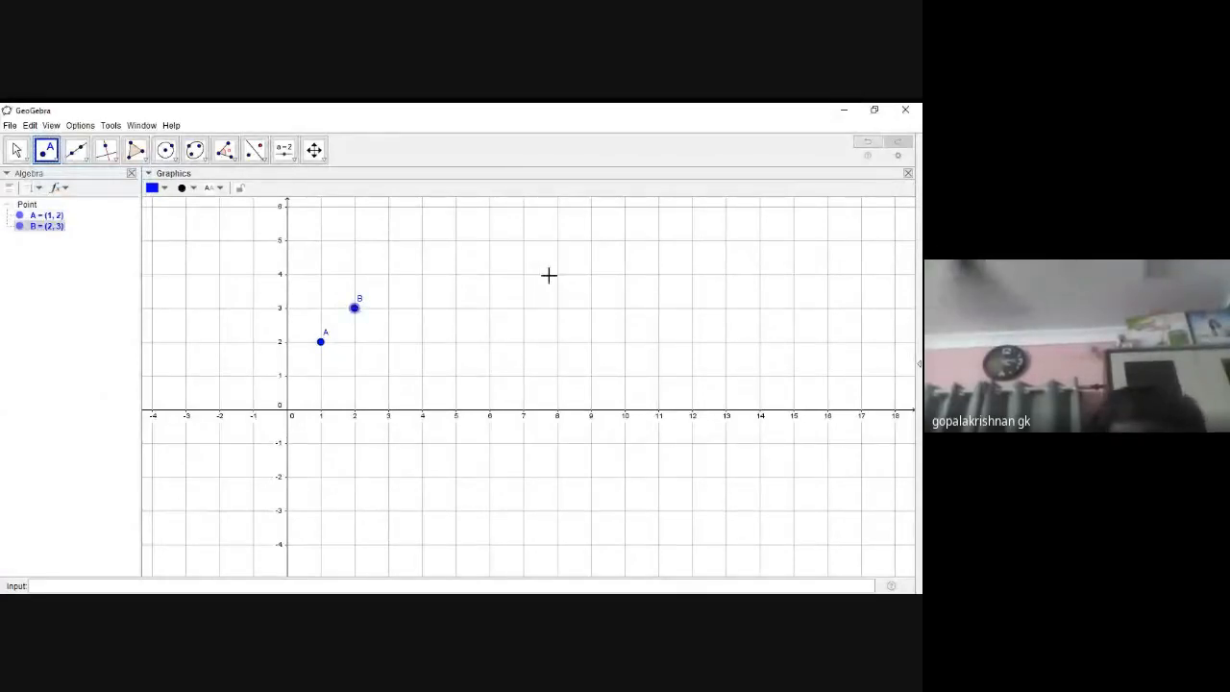
- Set the label of point A to Value in its object properties and move the dialog clear of the points
right_click(321, 346)
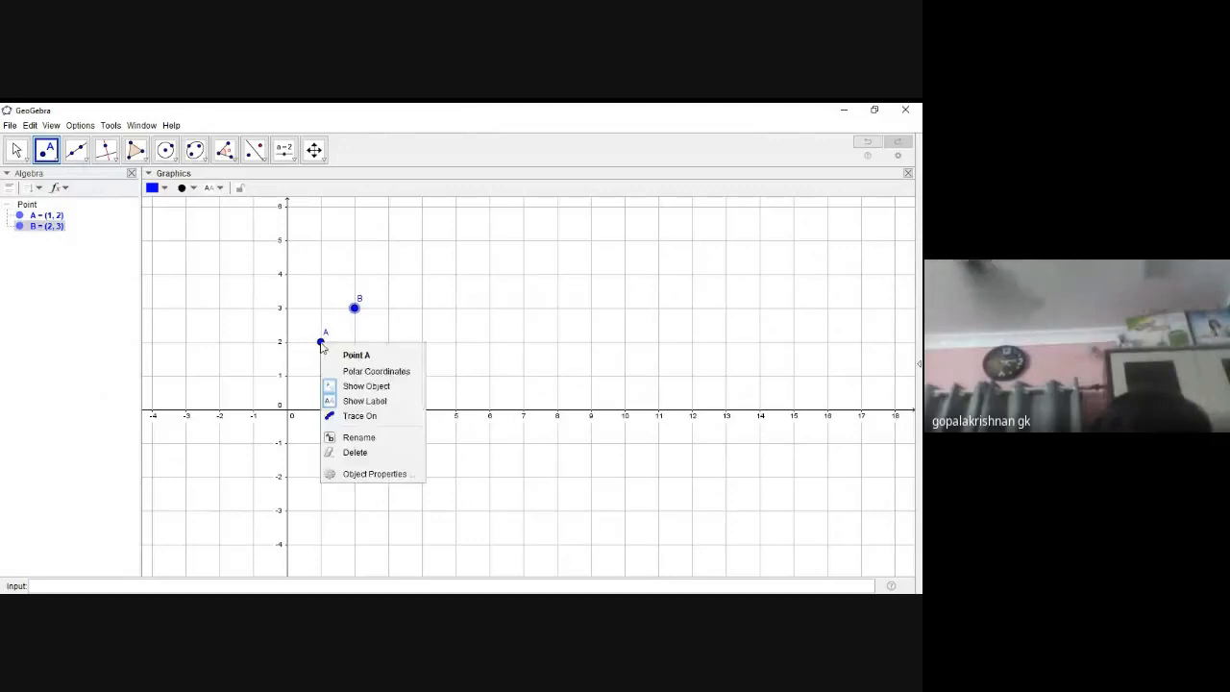
left_click(376, 474)
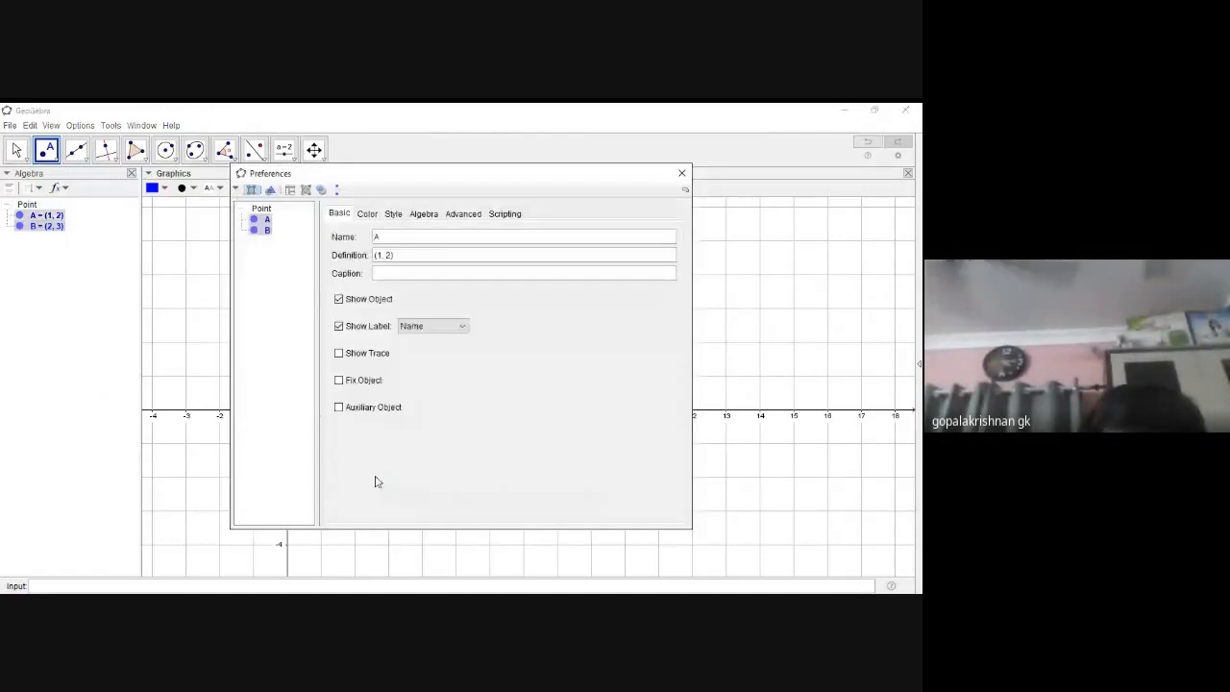
left_click(462, 329)
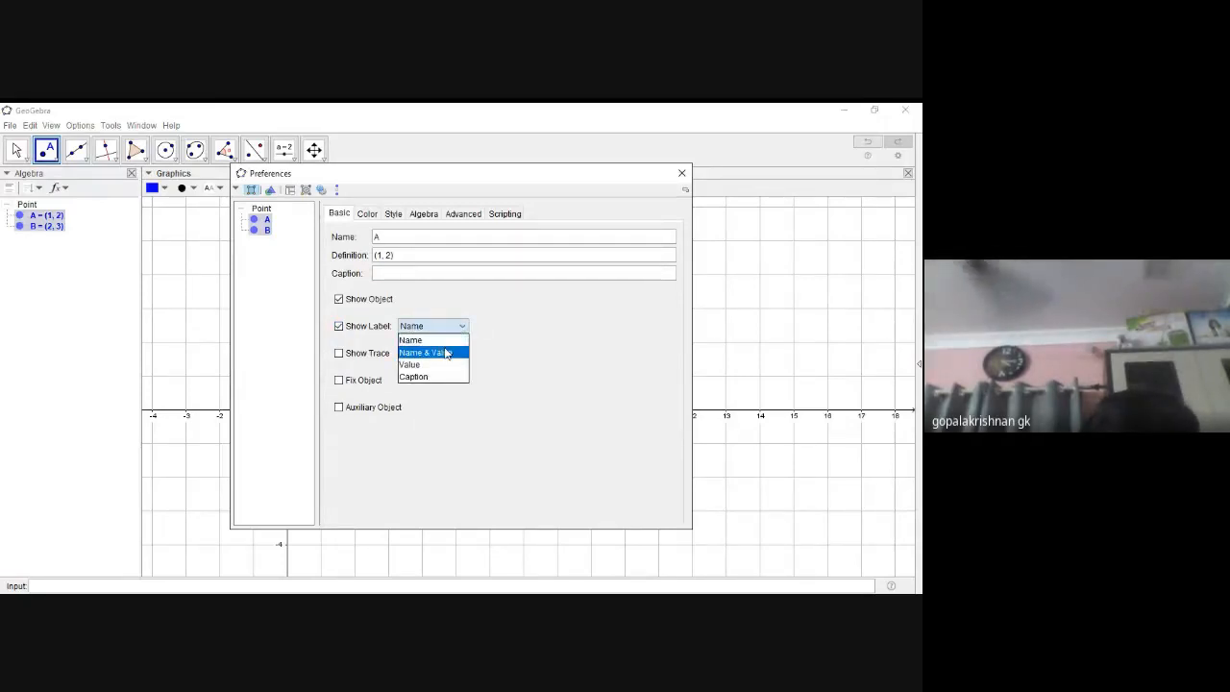
left_click(420, 364)
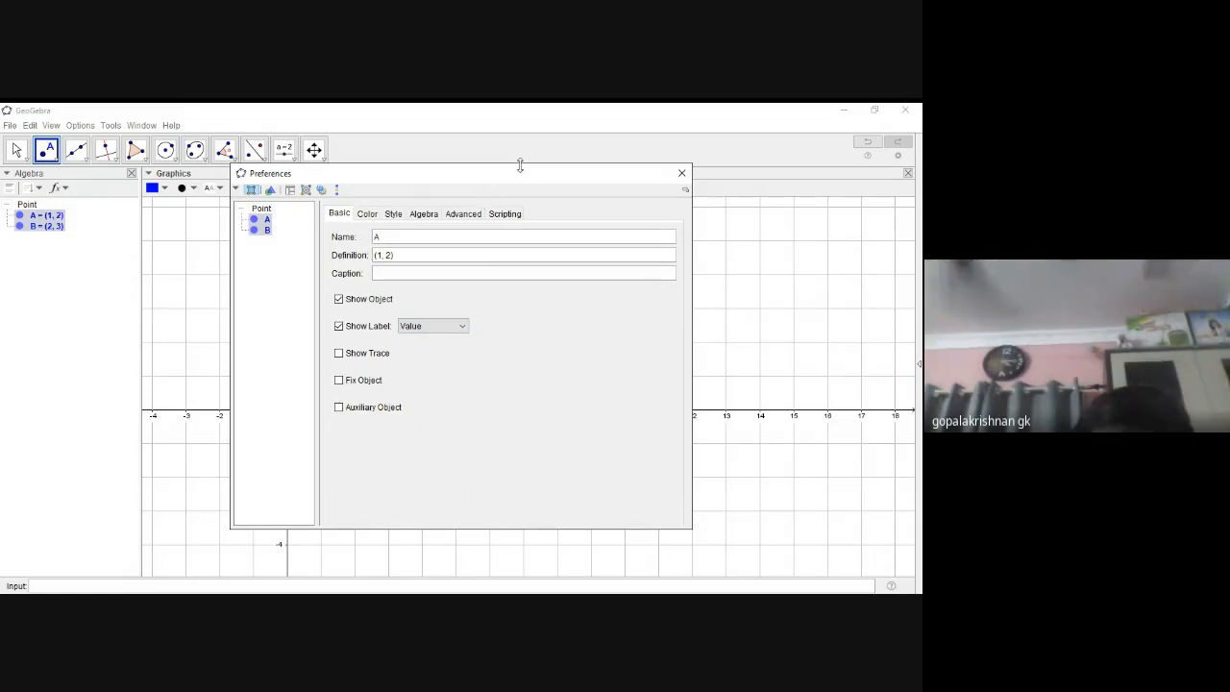
left_click_drag(522, 176, 756, 279)
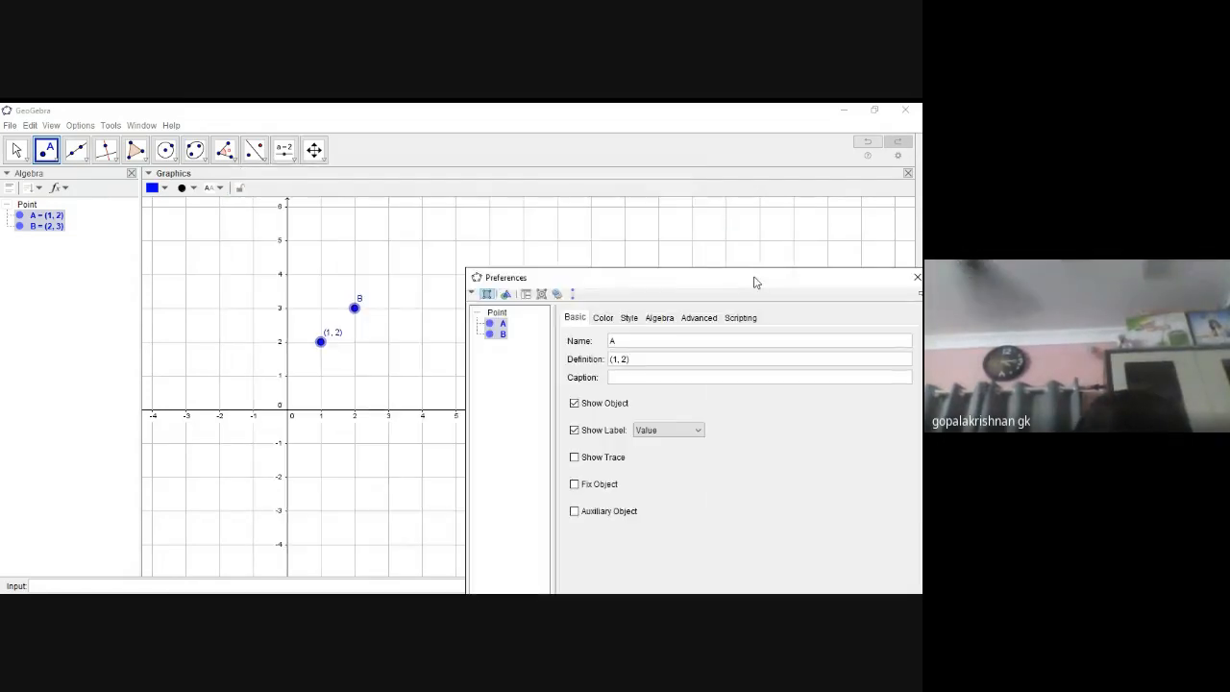
- Change the label of point A to Name & Value
left_click(328, 344)
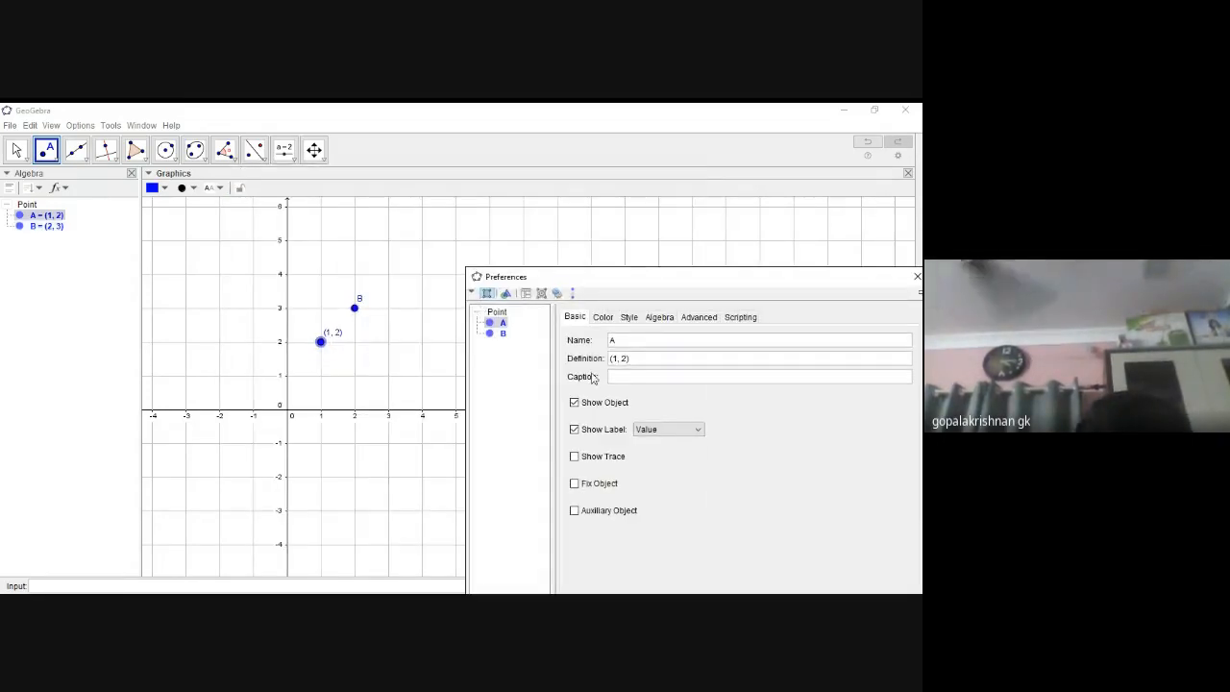
left_click(699, 431)
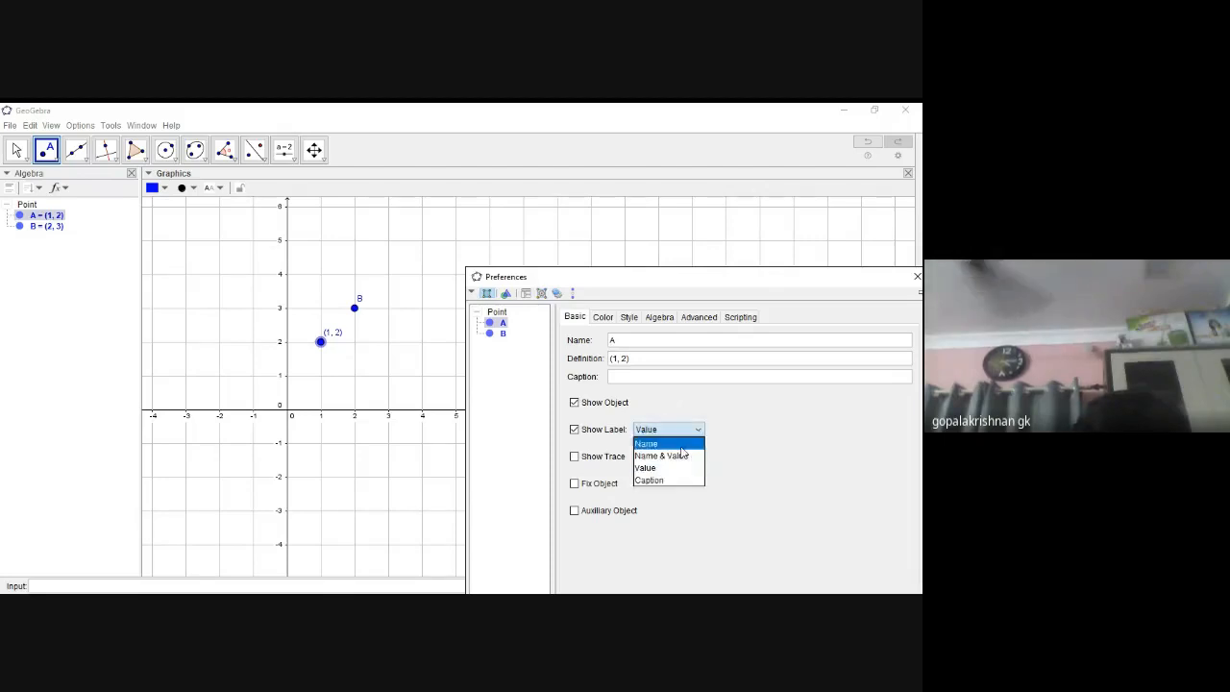
left_click(686, 458)
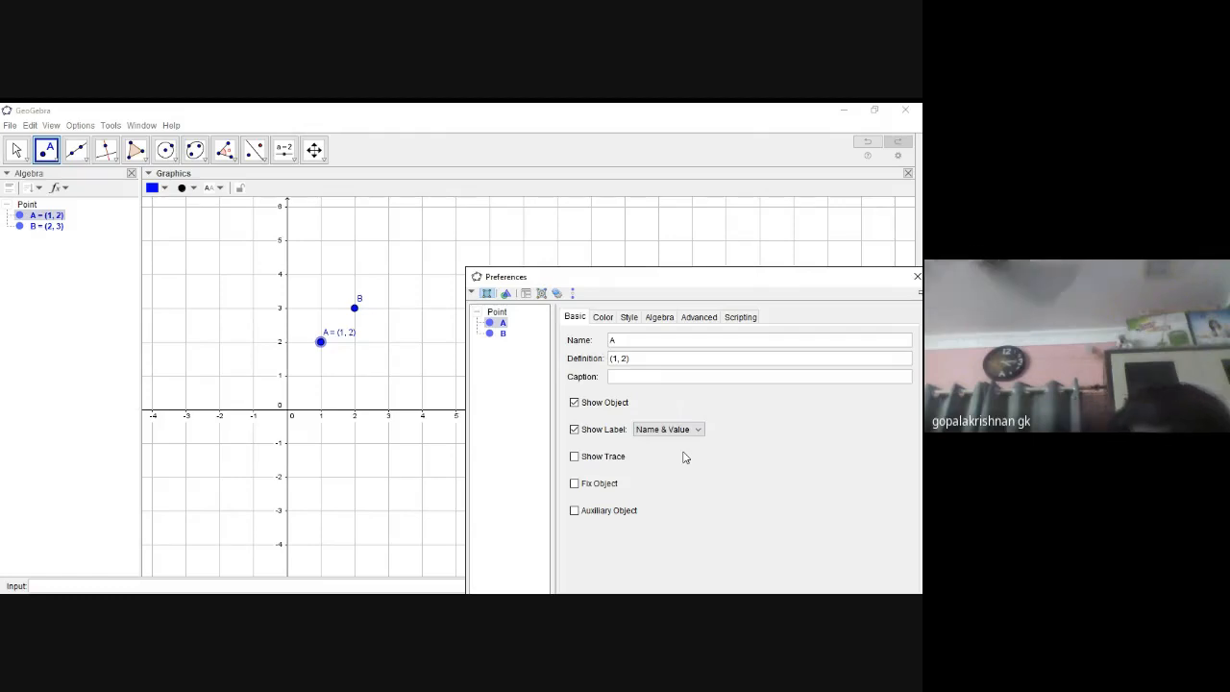
- Set the label of point A back to Value
left_click(355, 308)
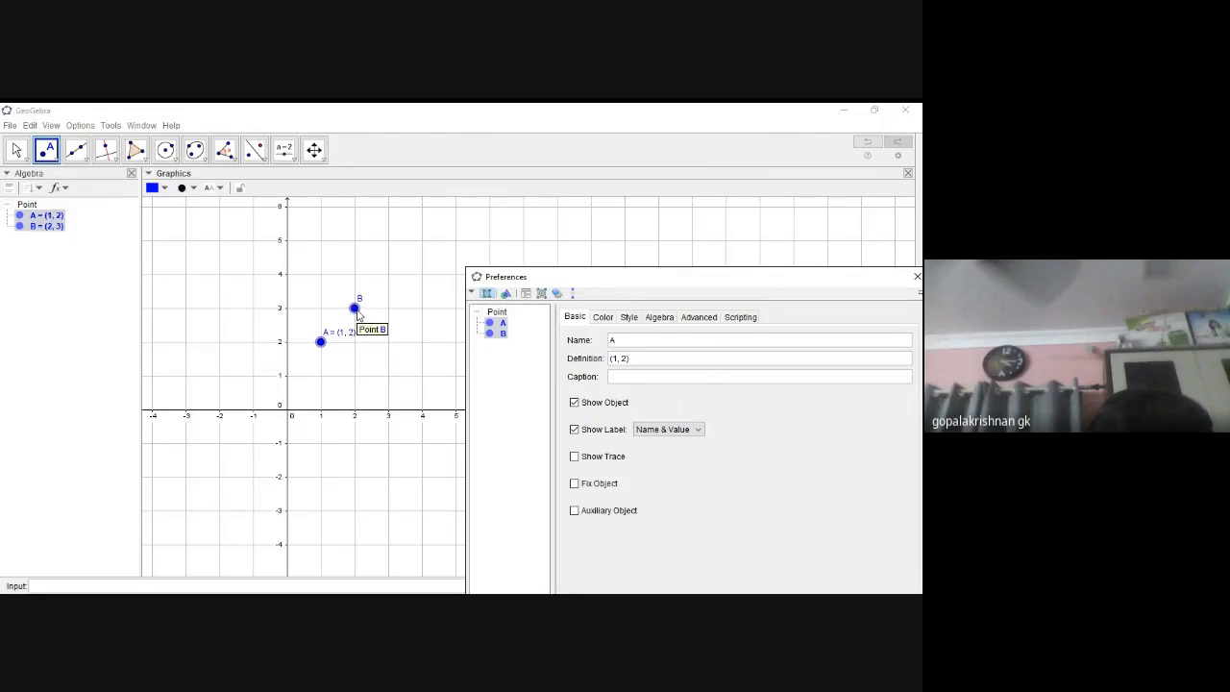
right_click(355, 309)
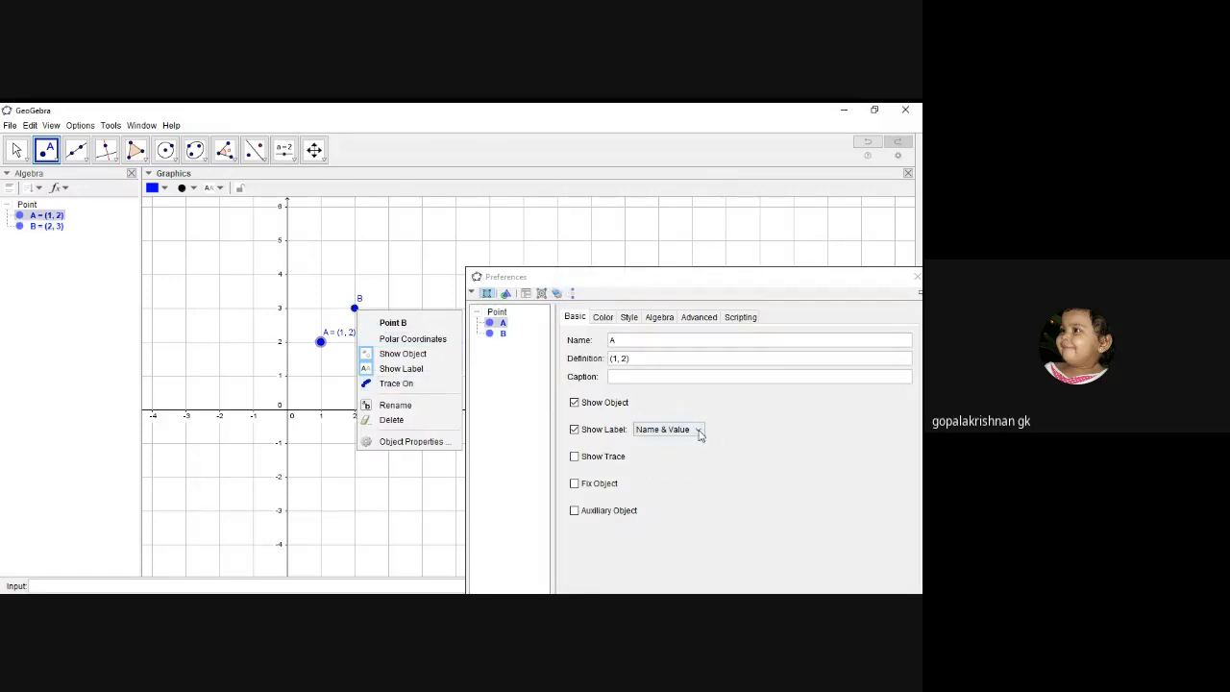
left_click(700, 431)
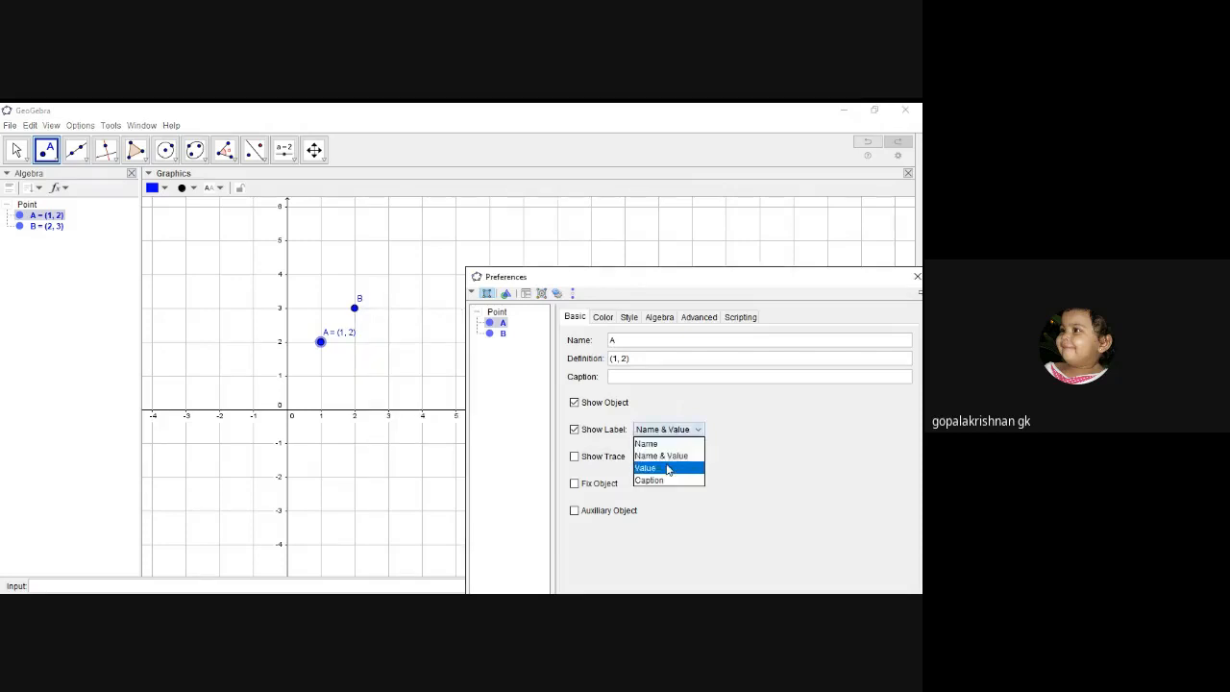
left_click(668, 469)
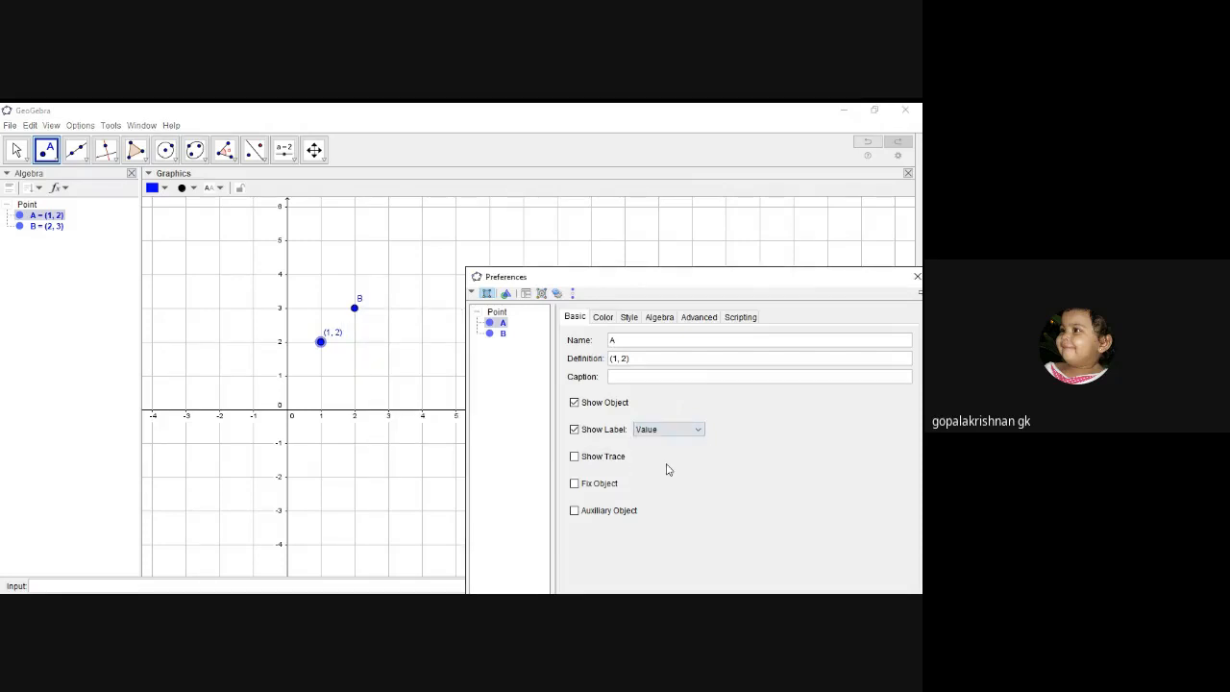
- Open the object properties of point B and set its label to Value
right_click(354, 308)
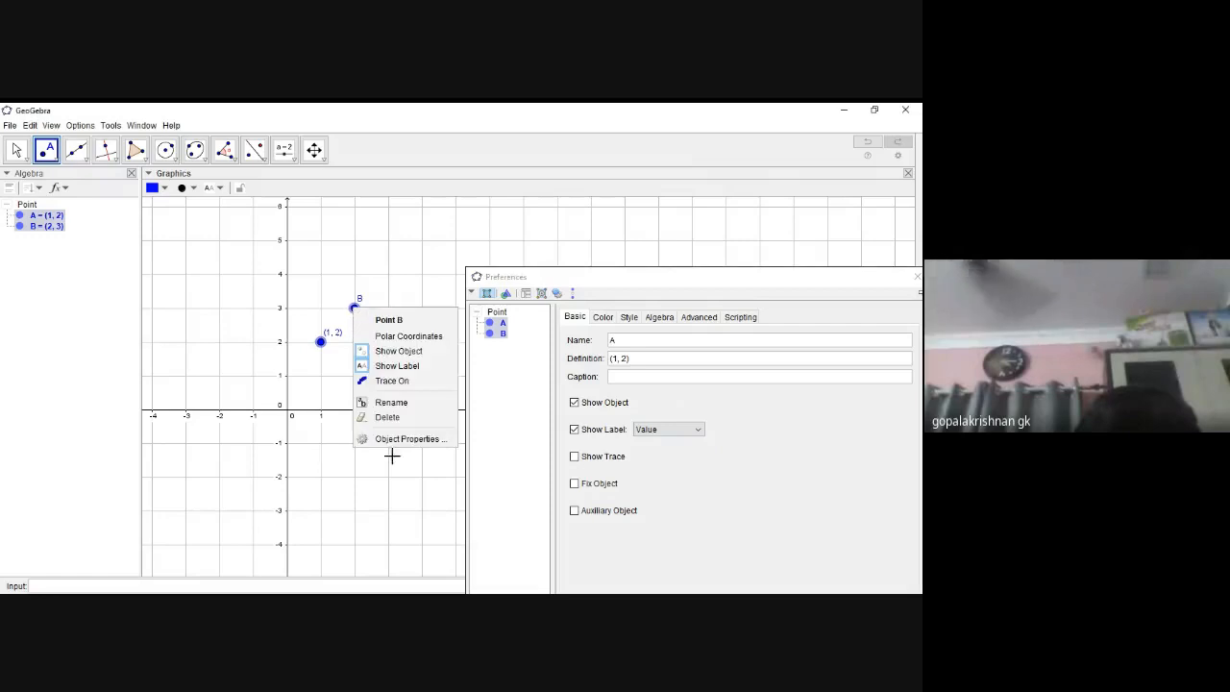
left_click(409, 440)
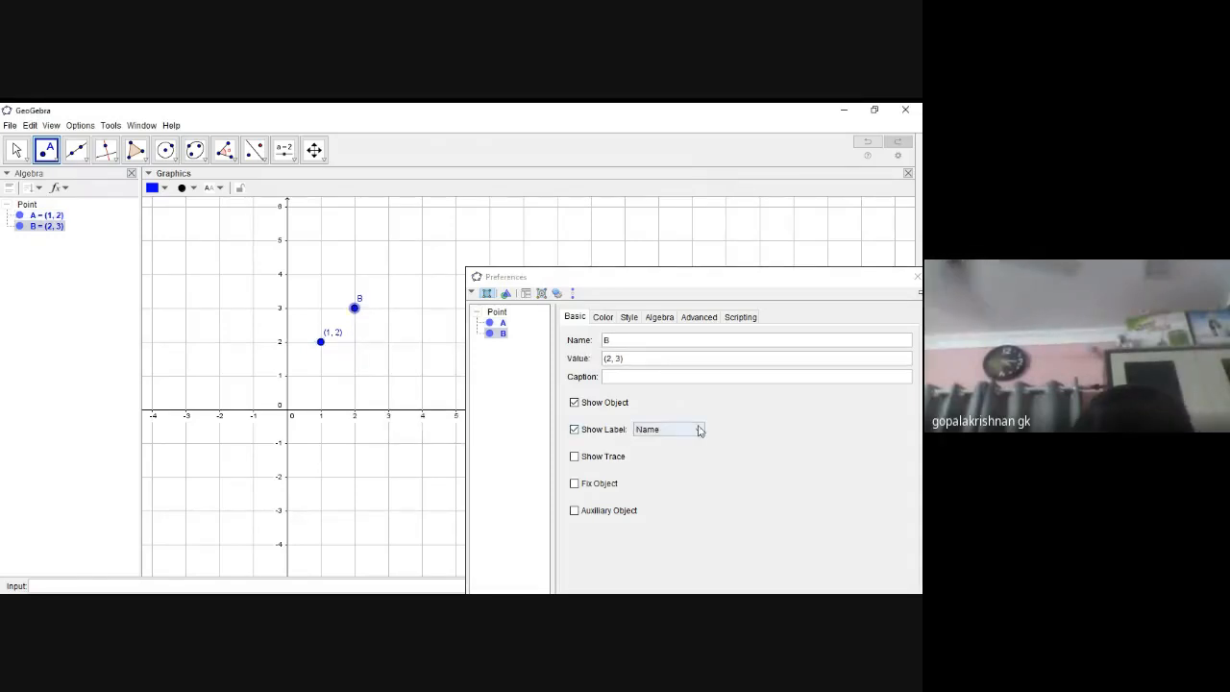
left_click(700, 432)
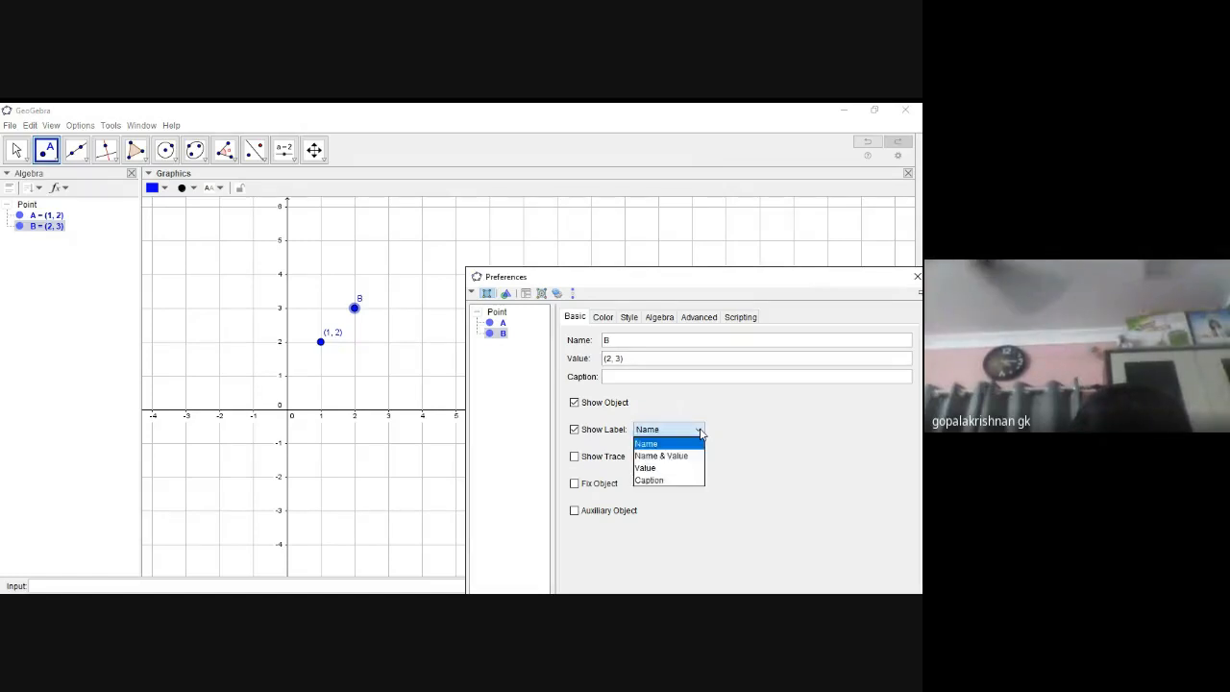
left_click(649, 468)
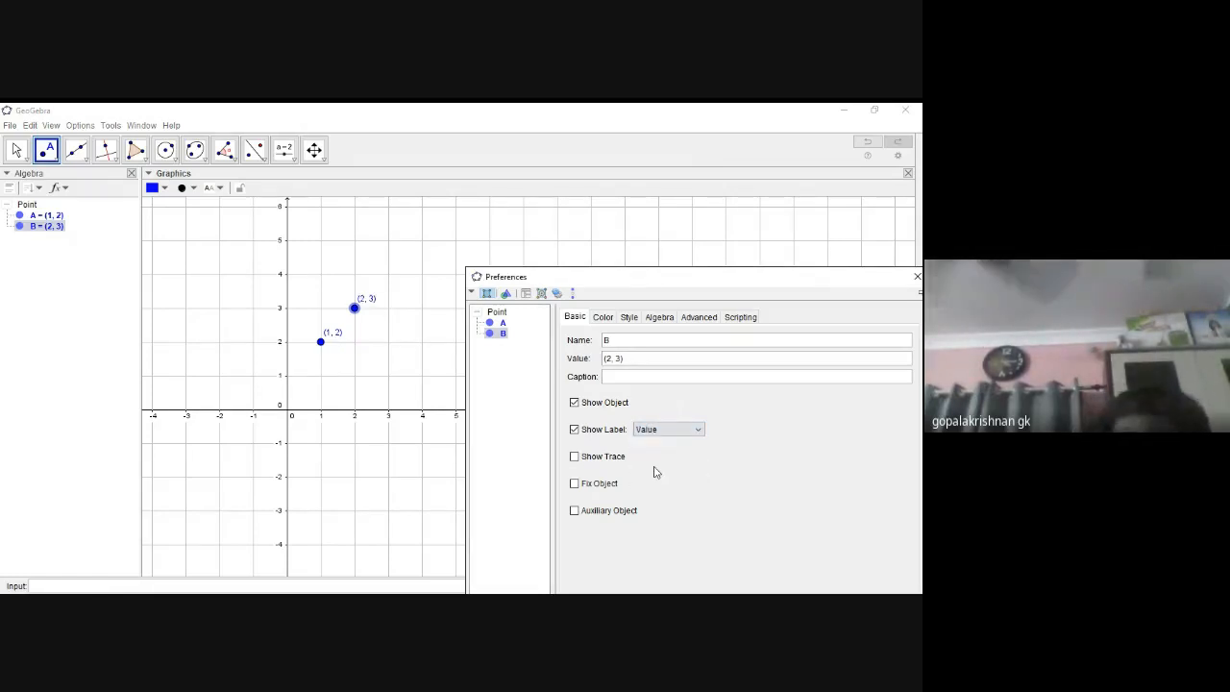
- Set the label of point B to Name & Value and close the Preferences dialog
left_click(701, 433)
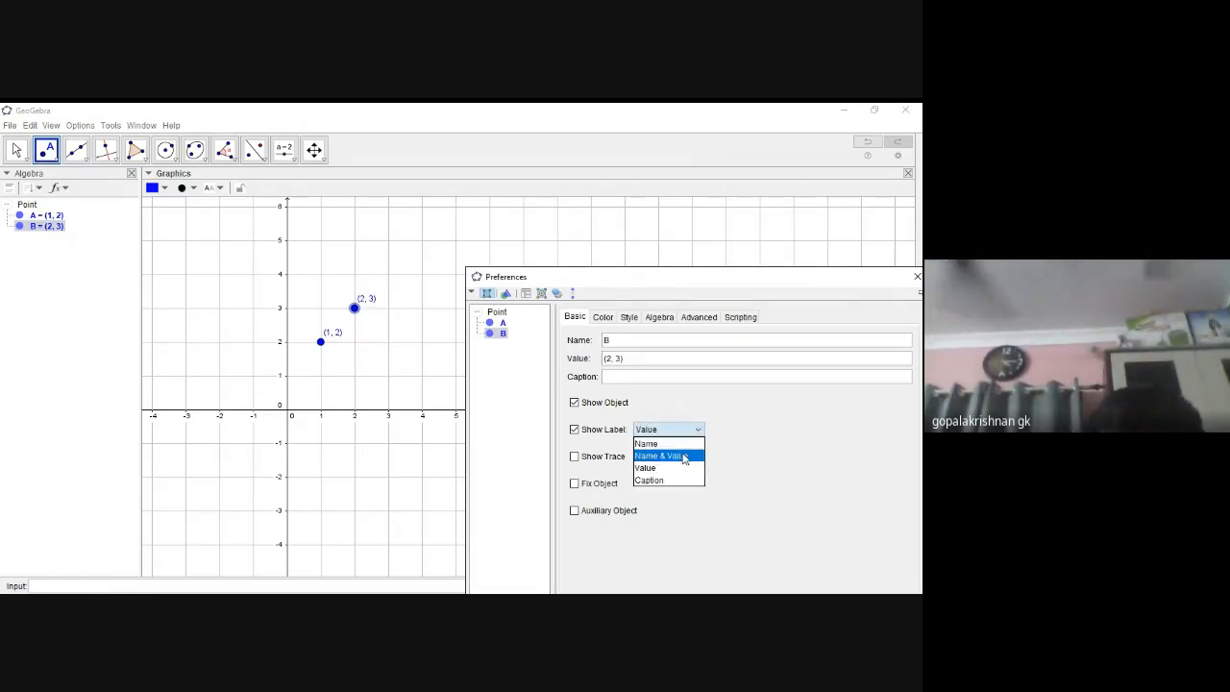
left_click(679, 457)
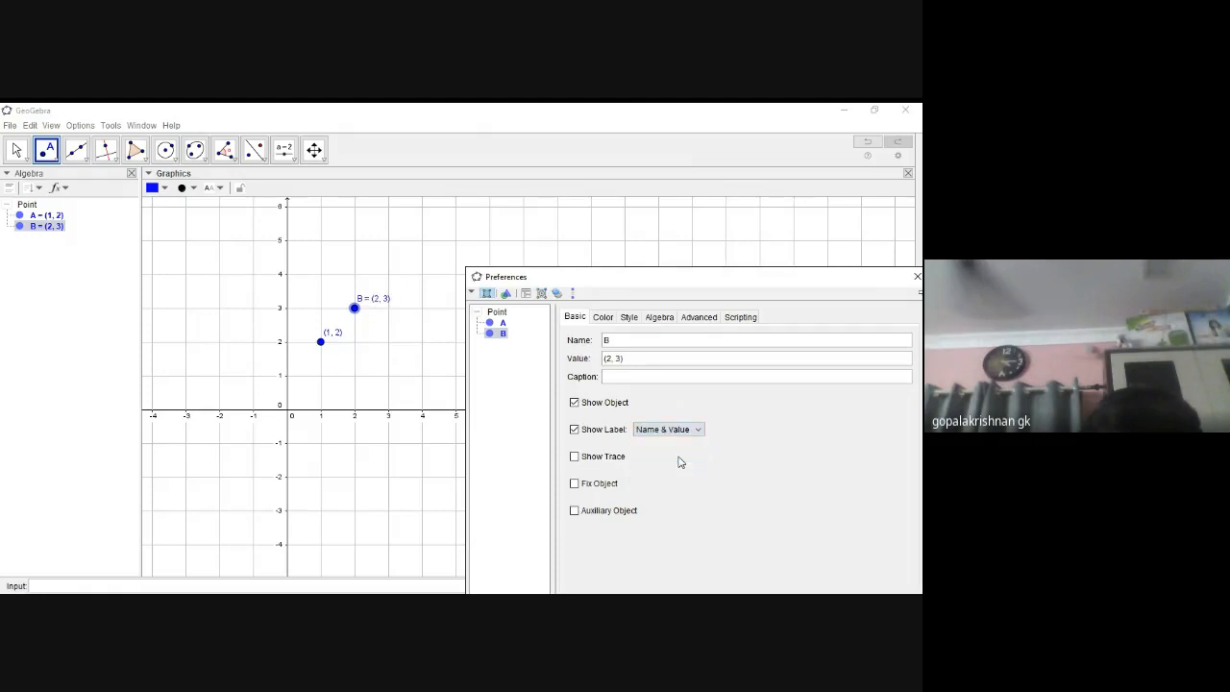
left_click(916, 279)
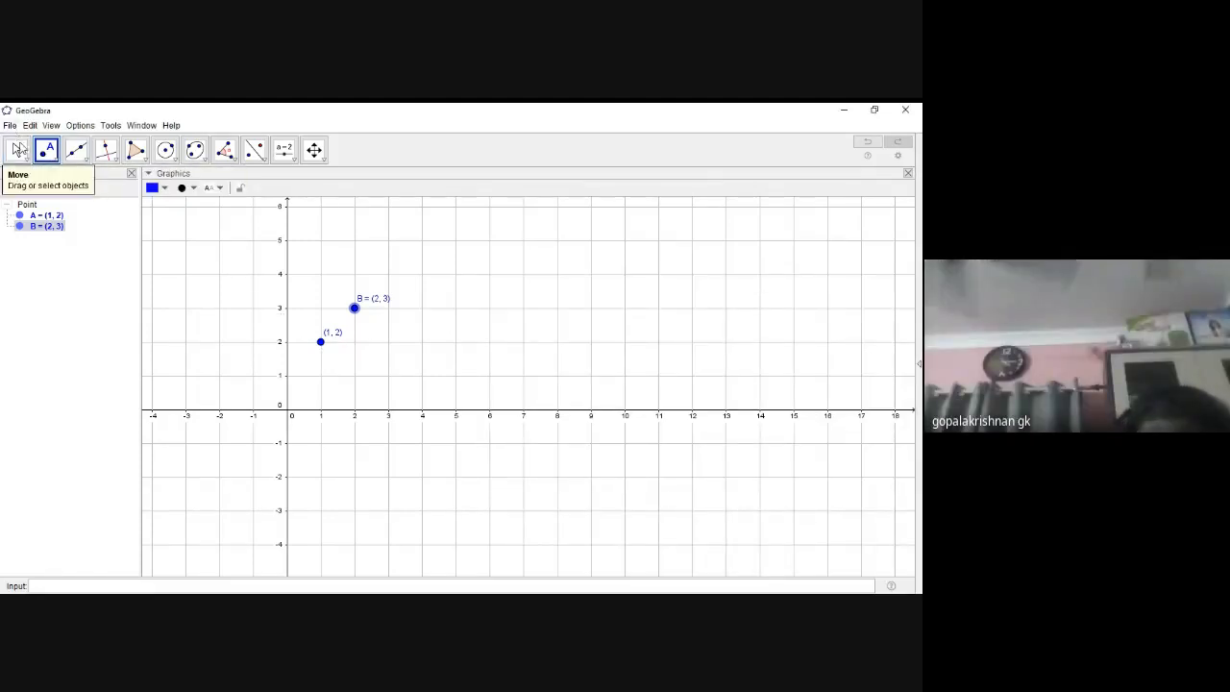
- Move point A to (10, 0) and point B to the origin (0, 0) with the Move tool
left_click(17, 151)
left_click(19, 151)
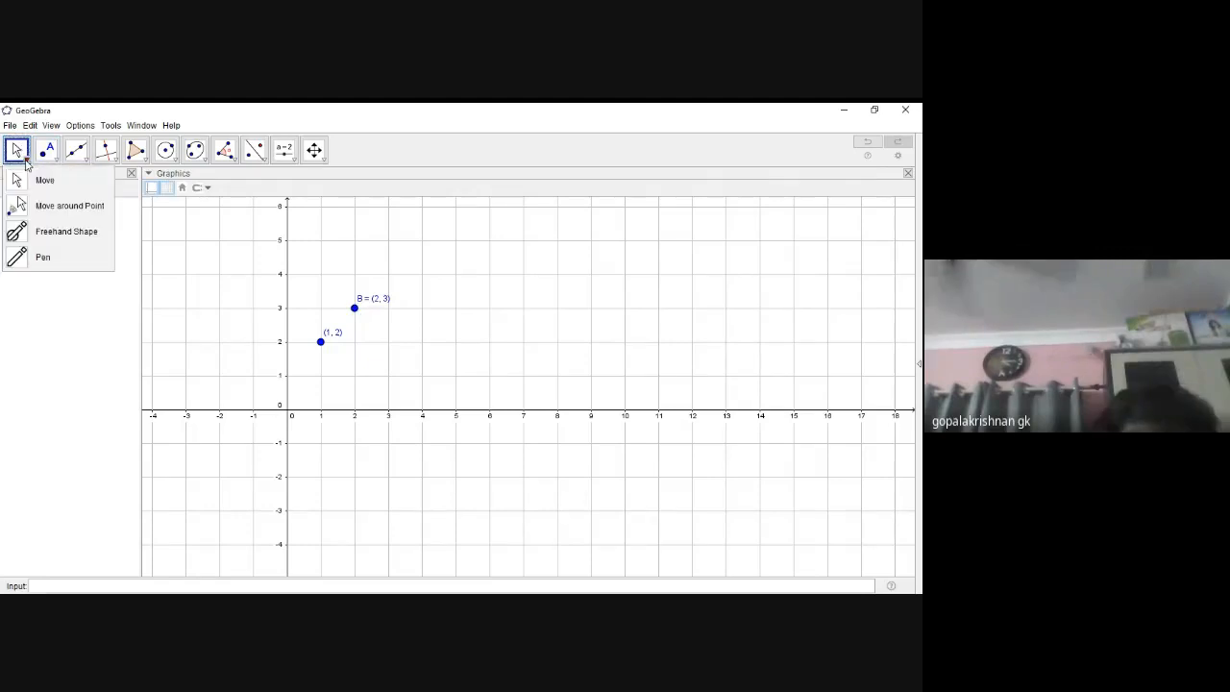
left_click(17, 151)
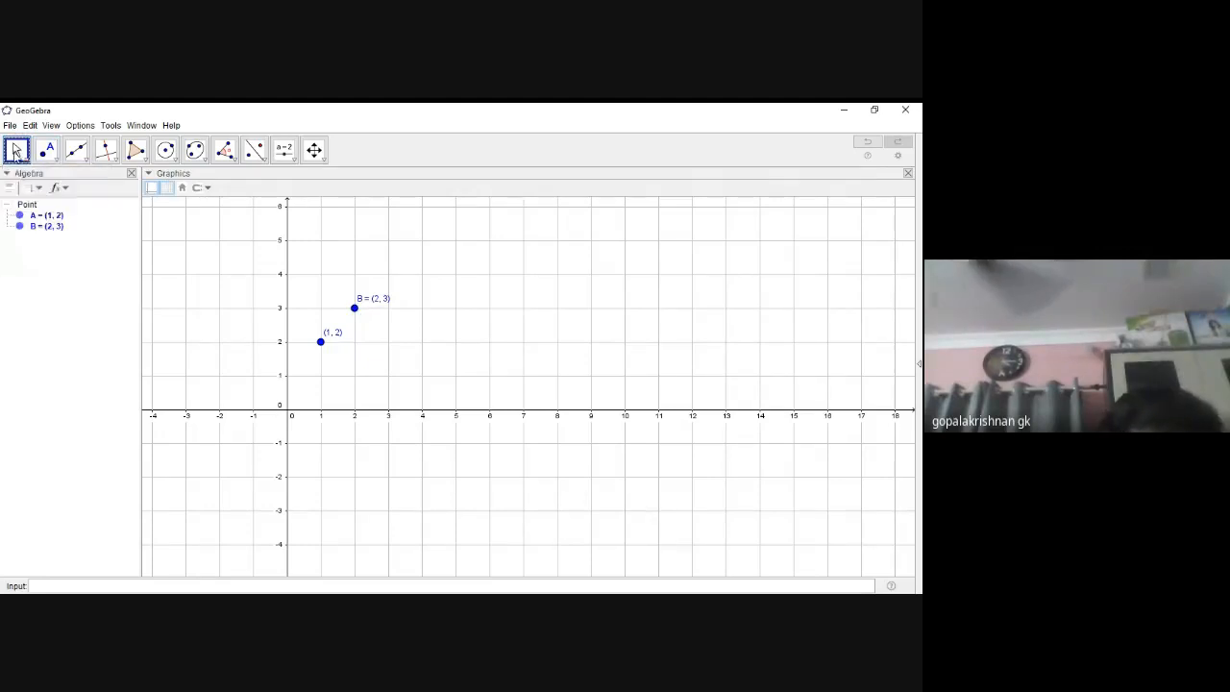
left_click(25, 161)
left_click(42, 179)
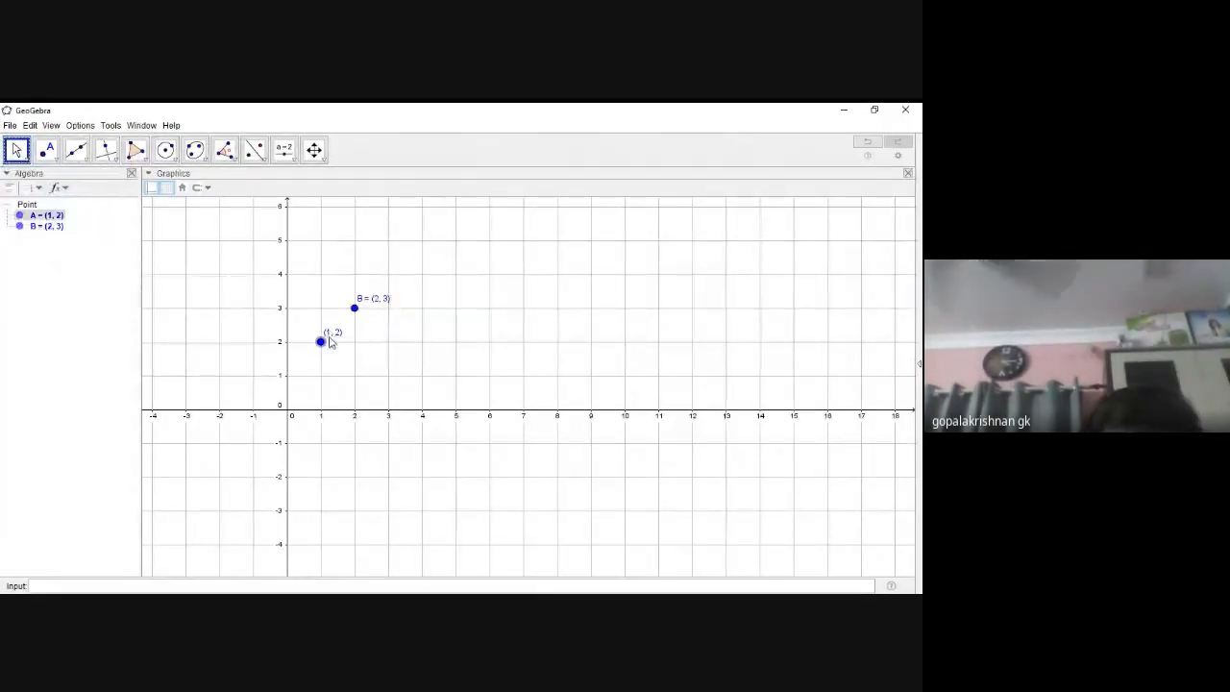
left_click_drag(321, 344, 628, 419)
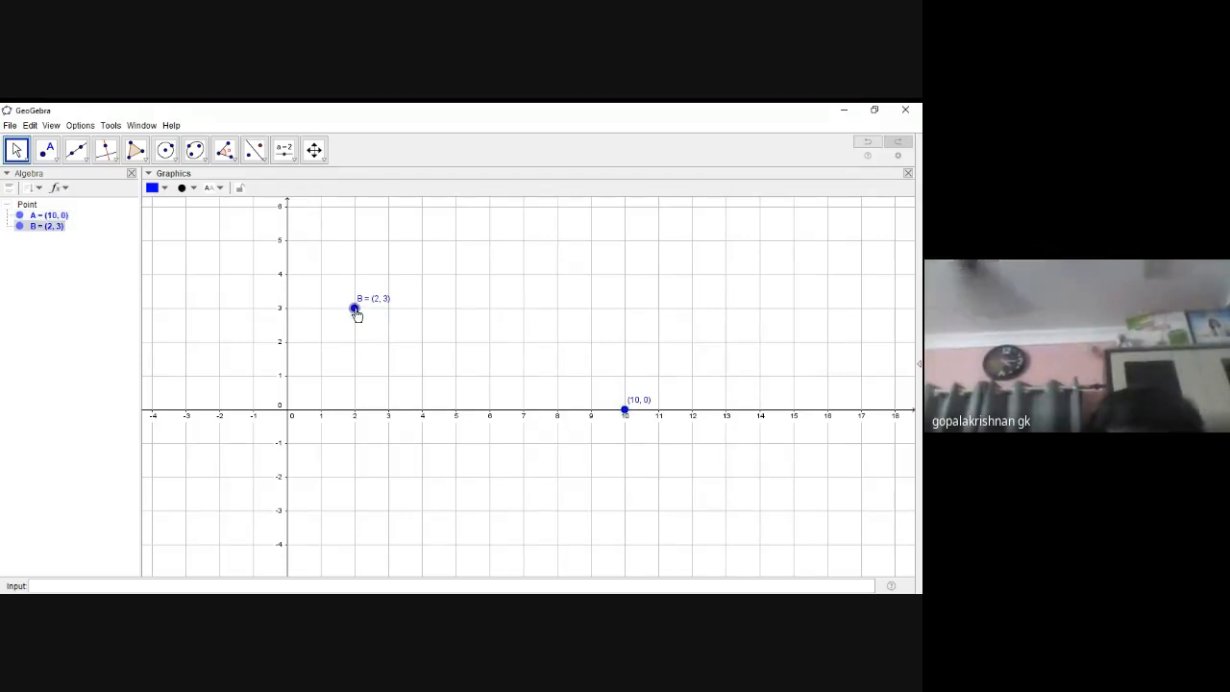
left_click_drag(355, 312, 288, 415)
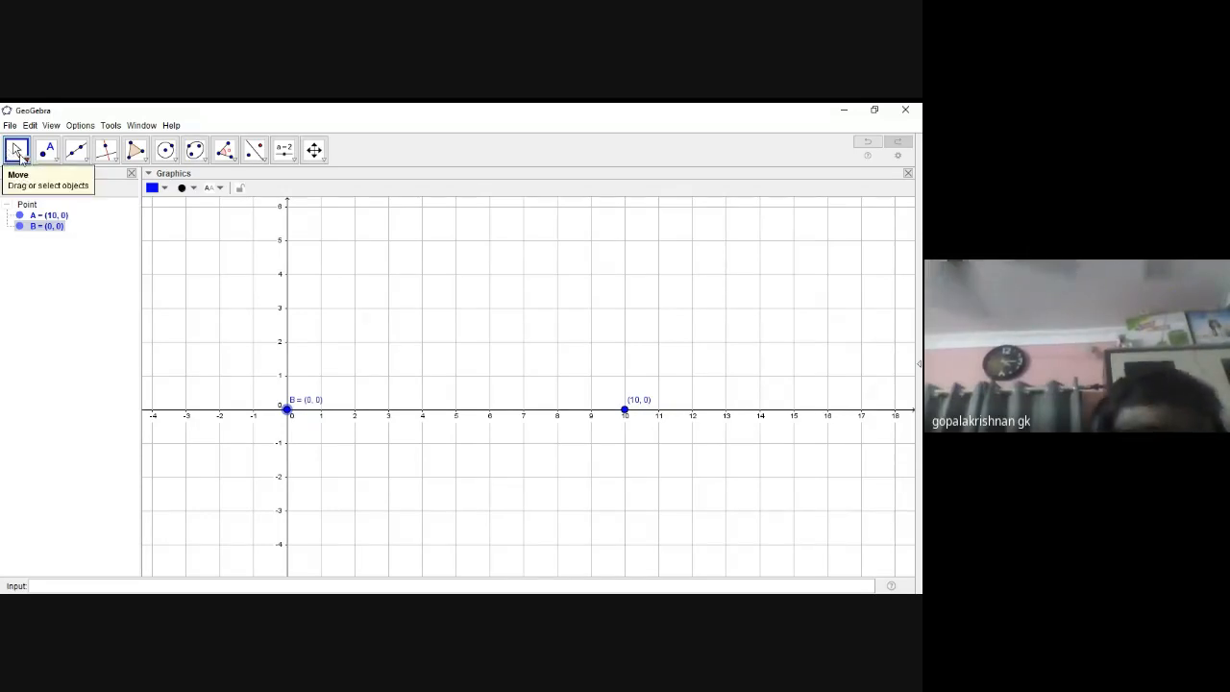
left_click(26, 163)
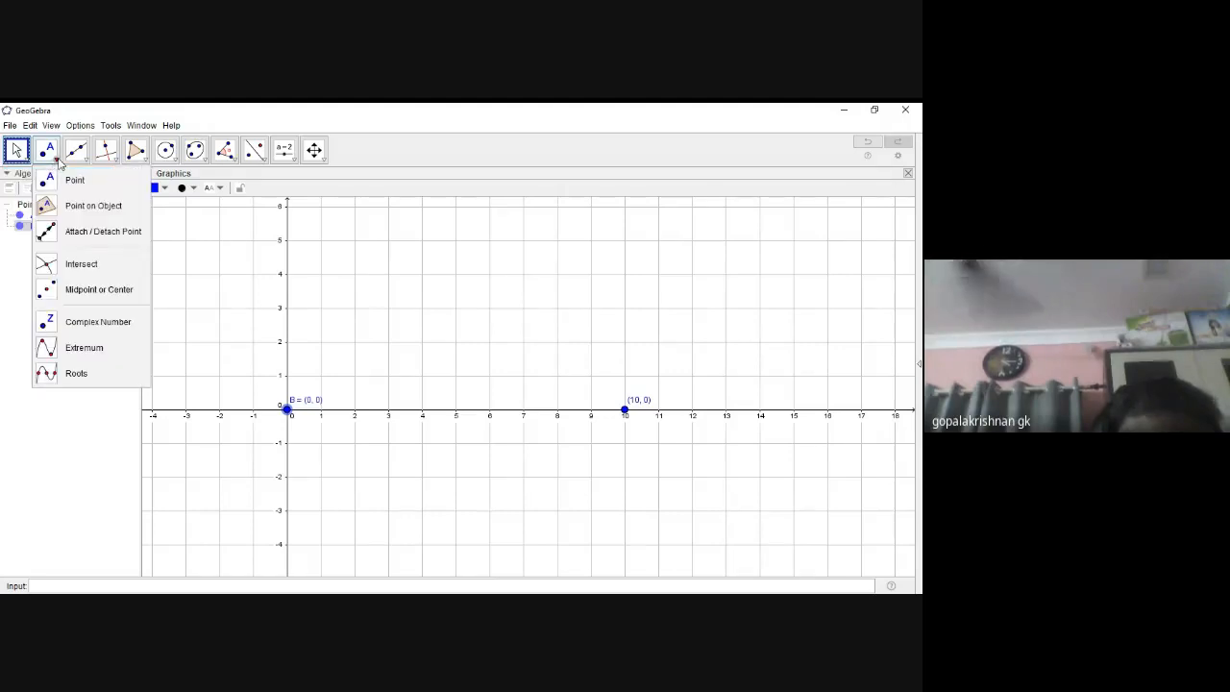
mouse_move(75, 161)
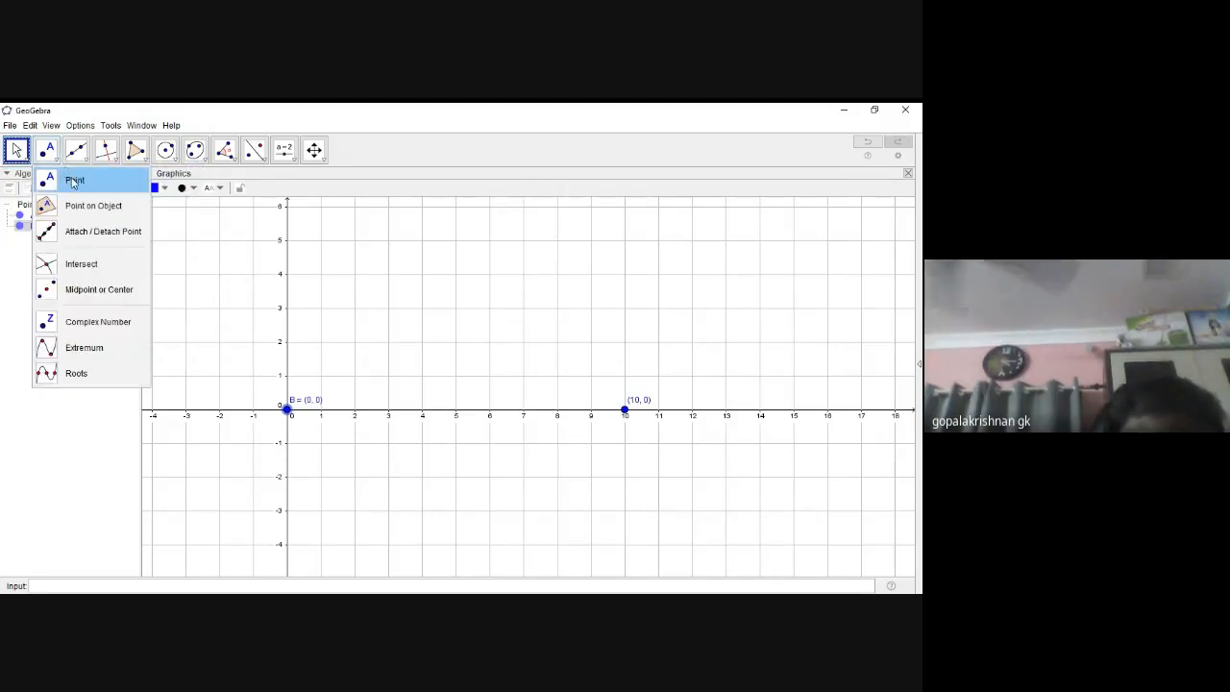
left_click(73, 181)
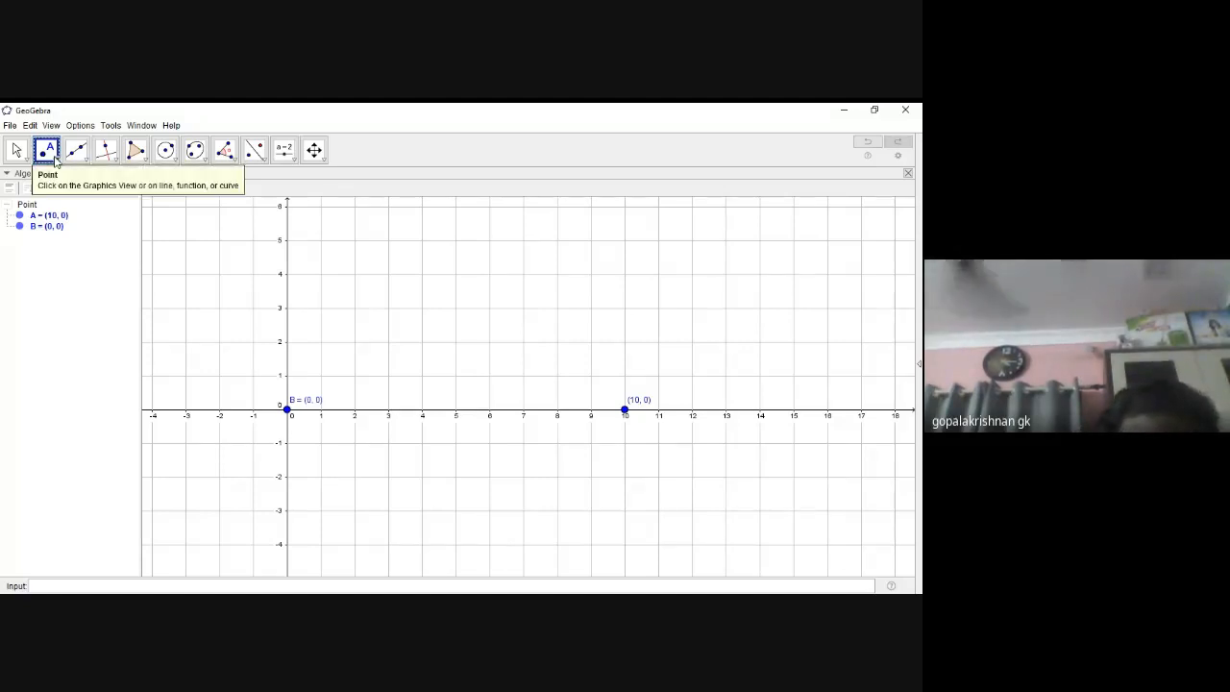
left_click(55, 159)
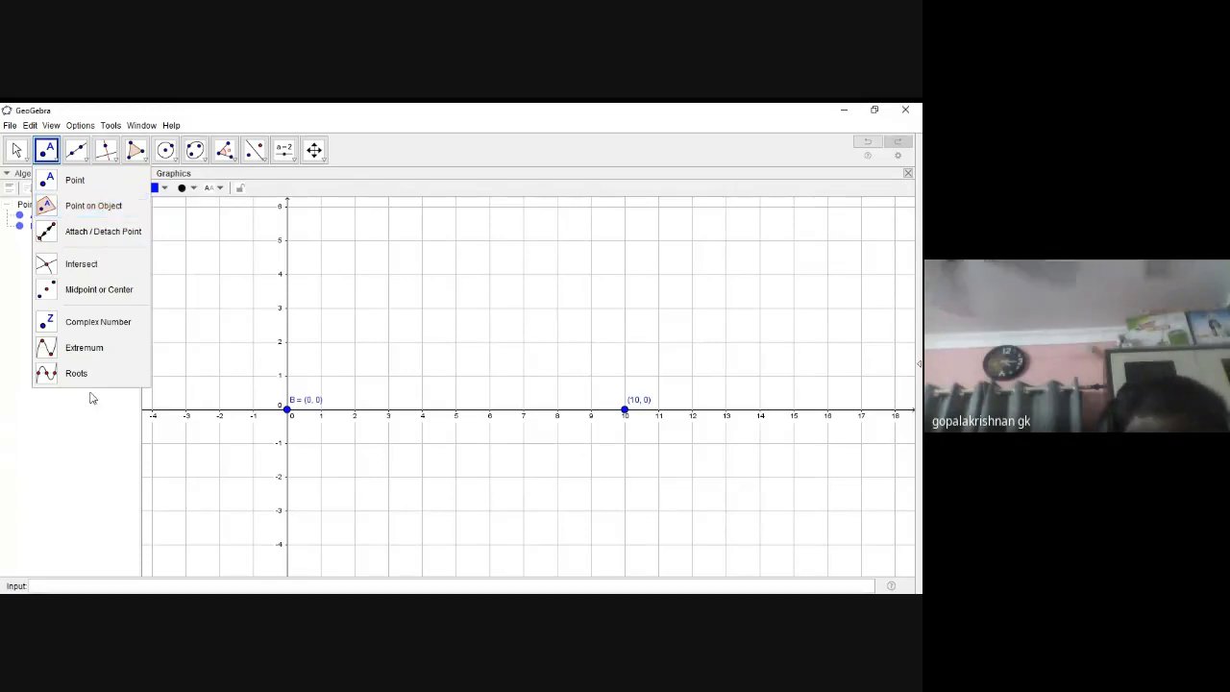
left_click(72, 585)
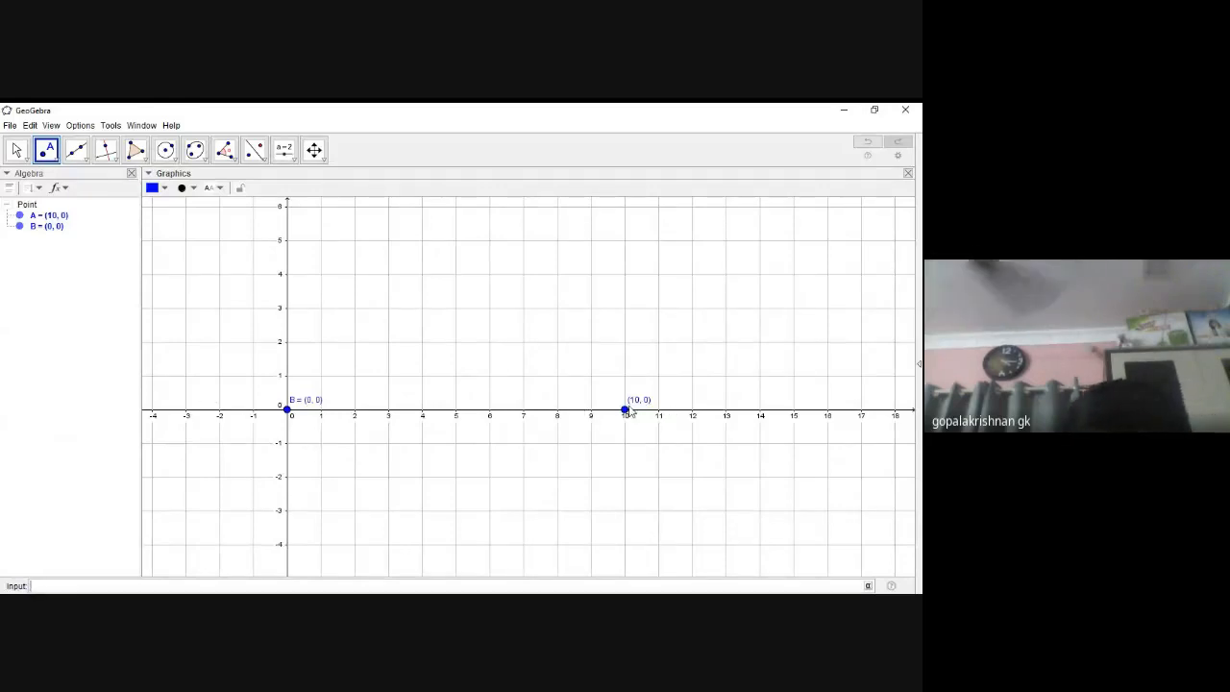
- Hide and show point A again, and do the same with point B
left_click(20, 216)
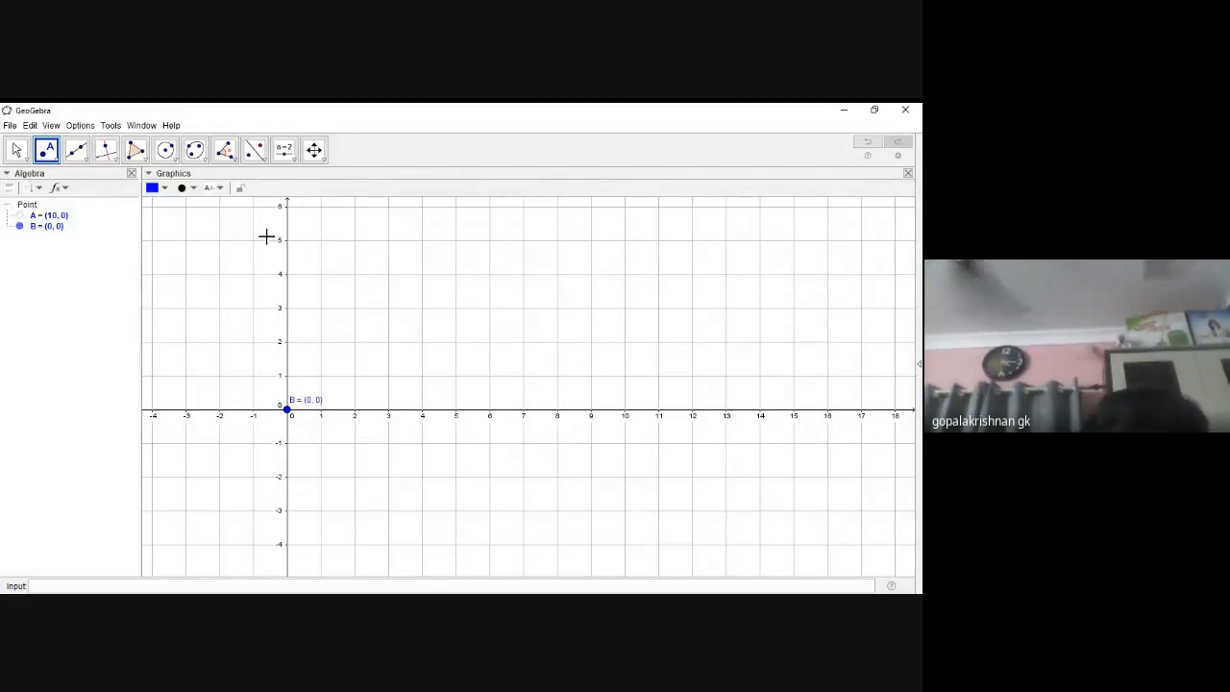
left_click(20, 217)
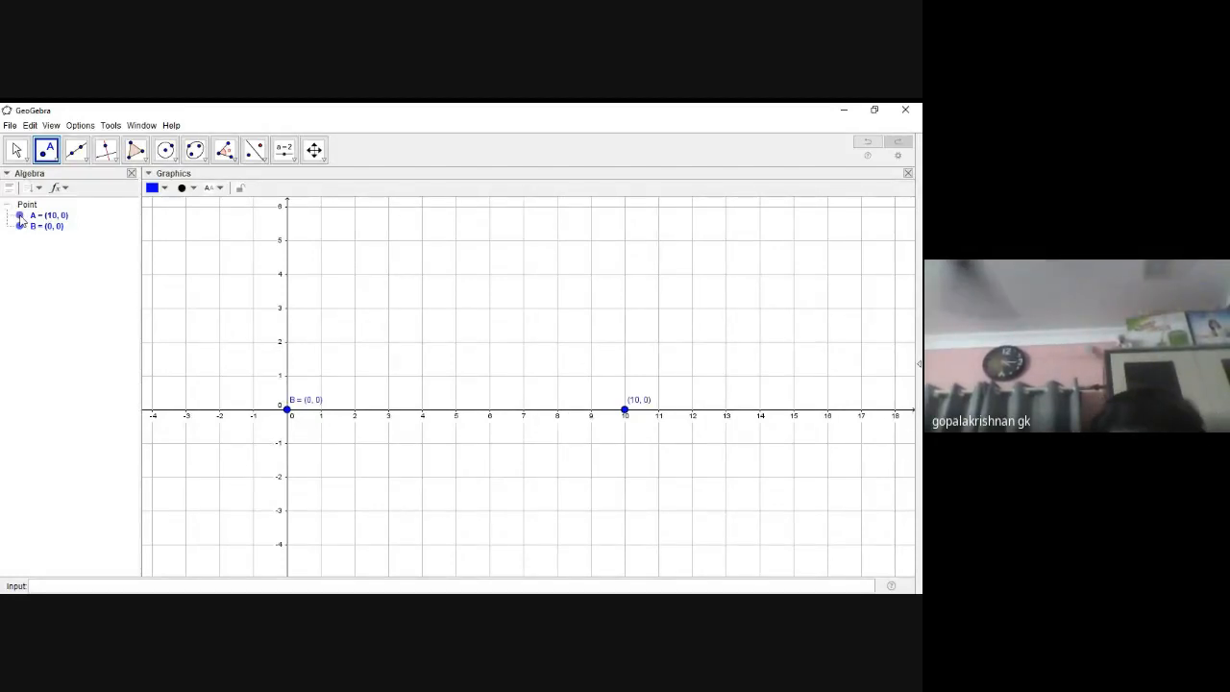
left_click(19, 226)
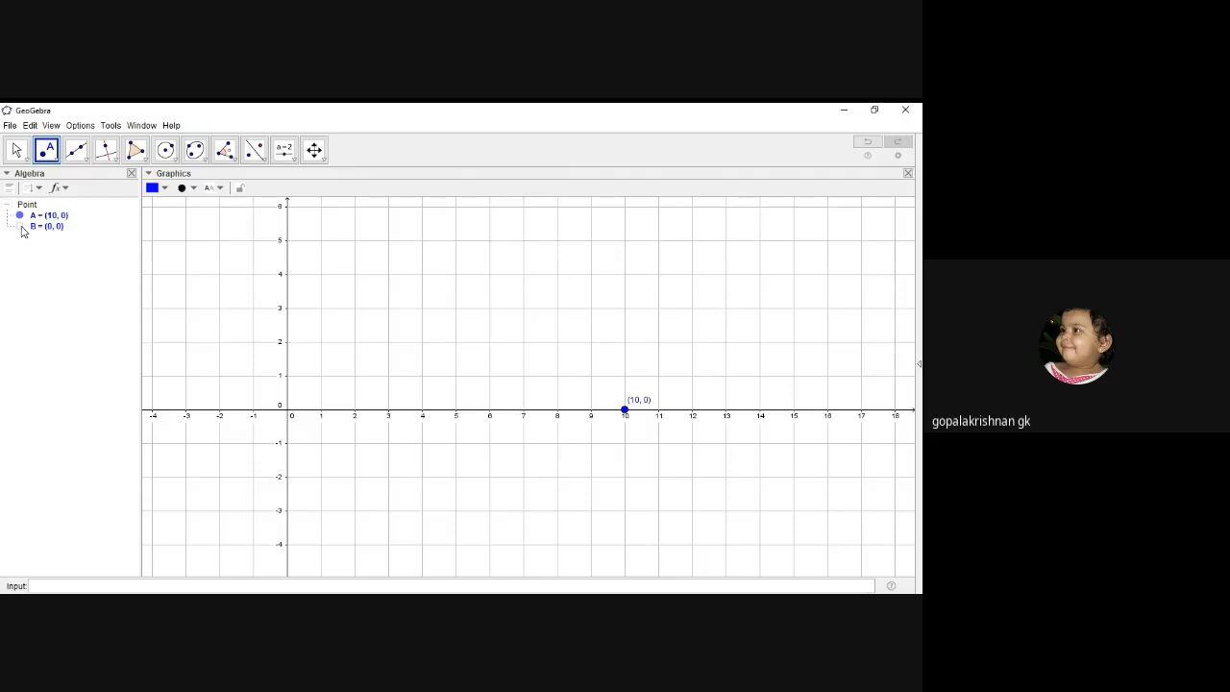
left_click(19, 226)
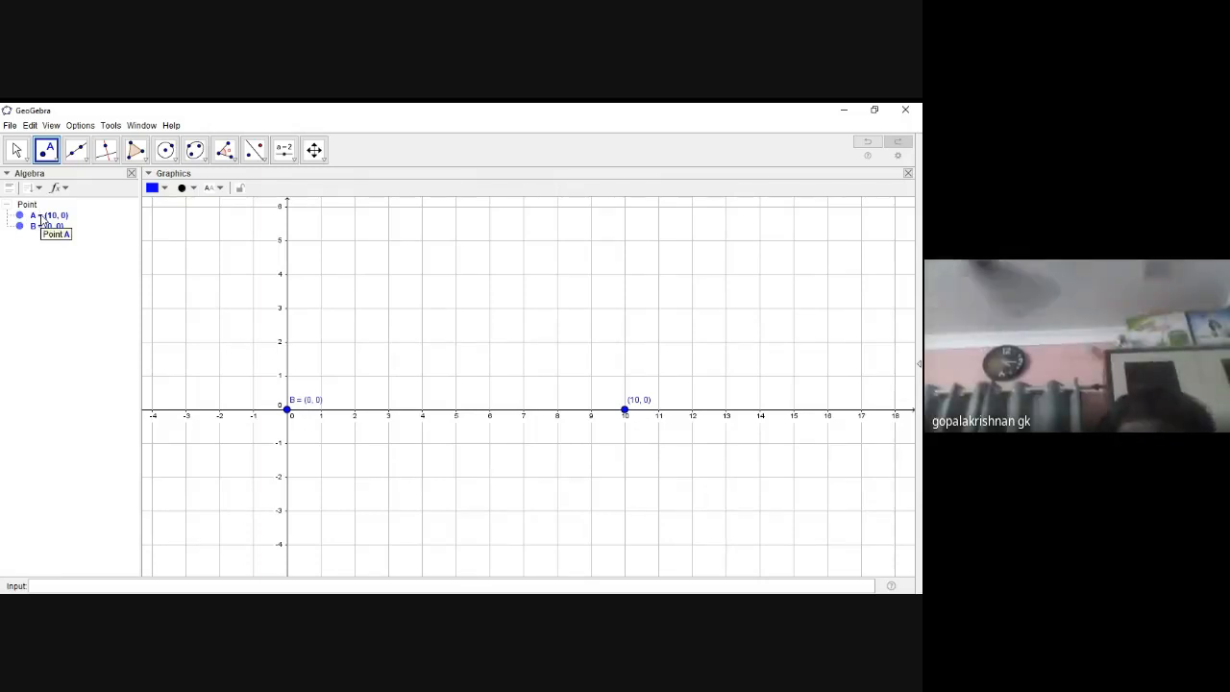
- Delete points A and B from the construction
right_click(42, 220)
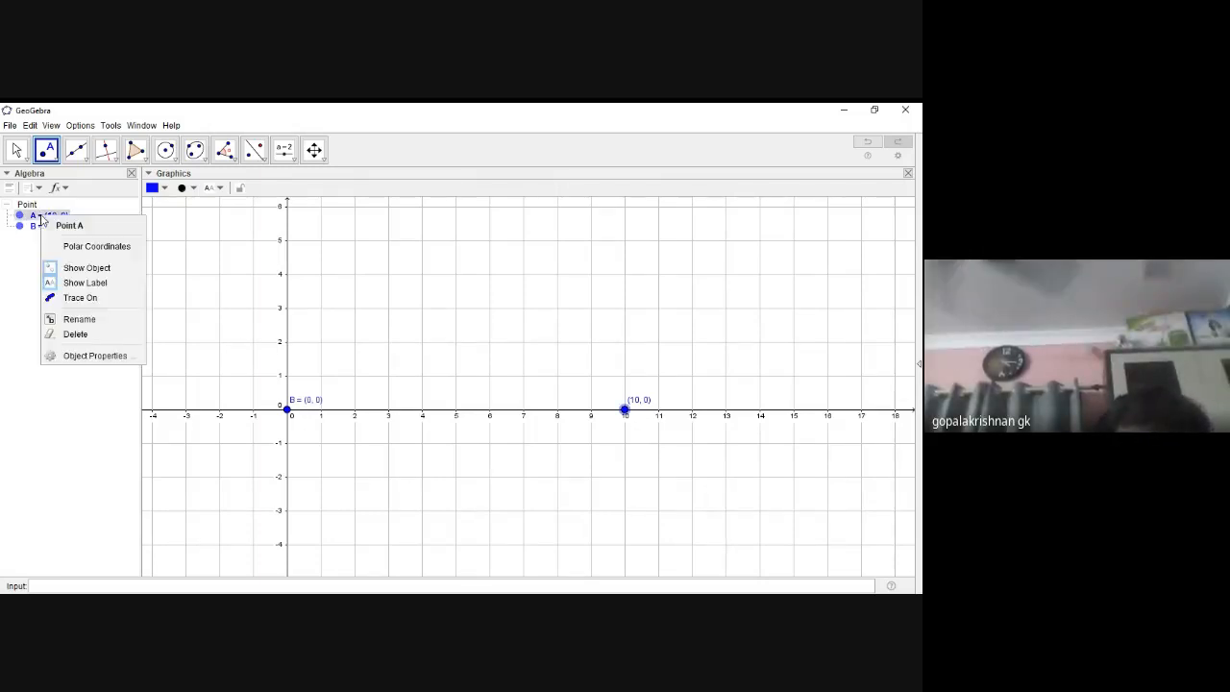
left_click(77, 334)
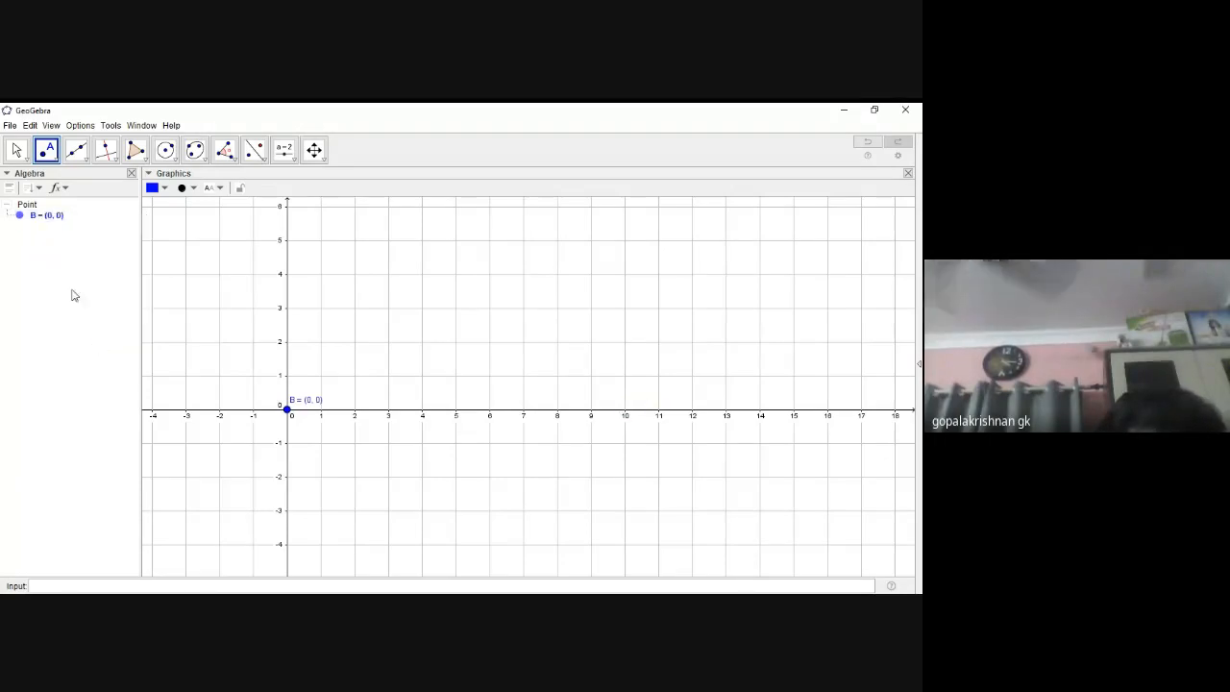
right_click(59, 219)
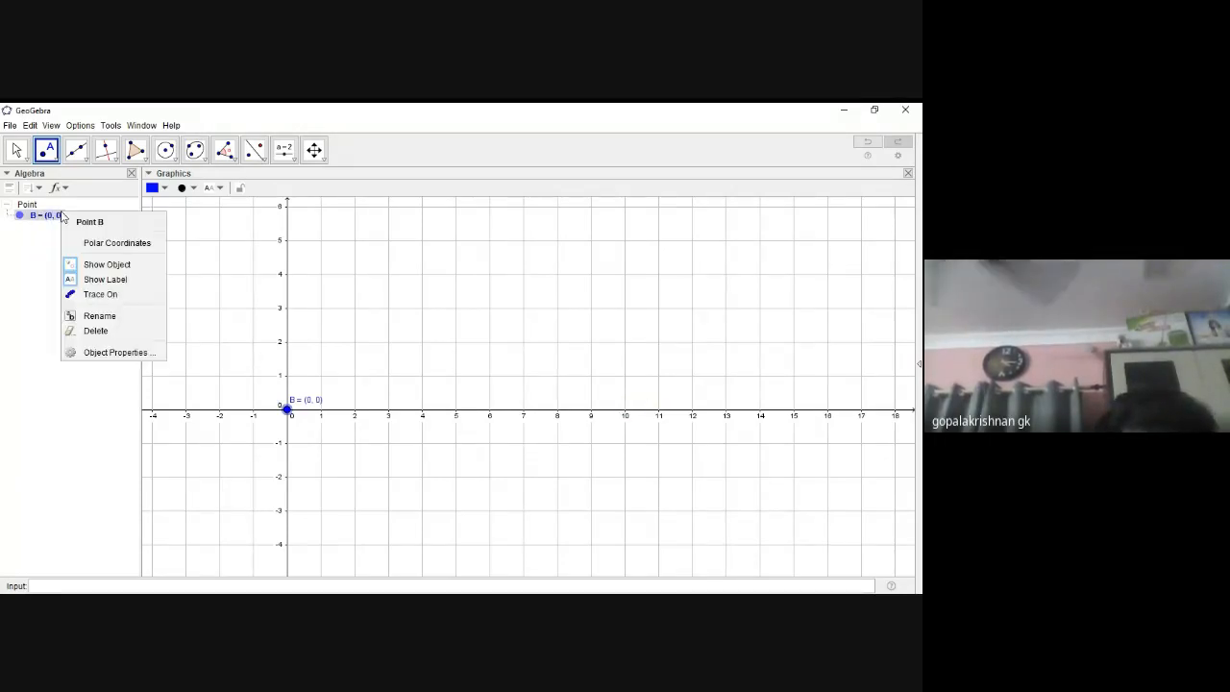
left_click(117, 334)
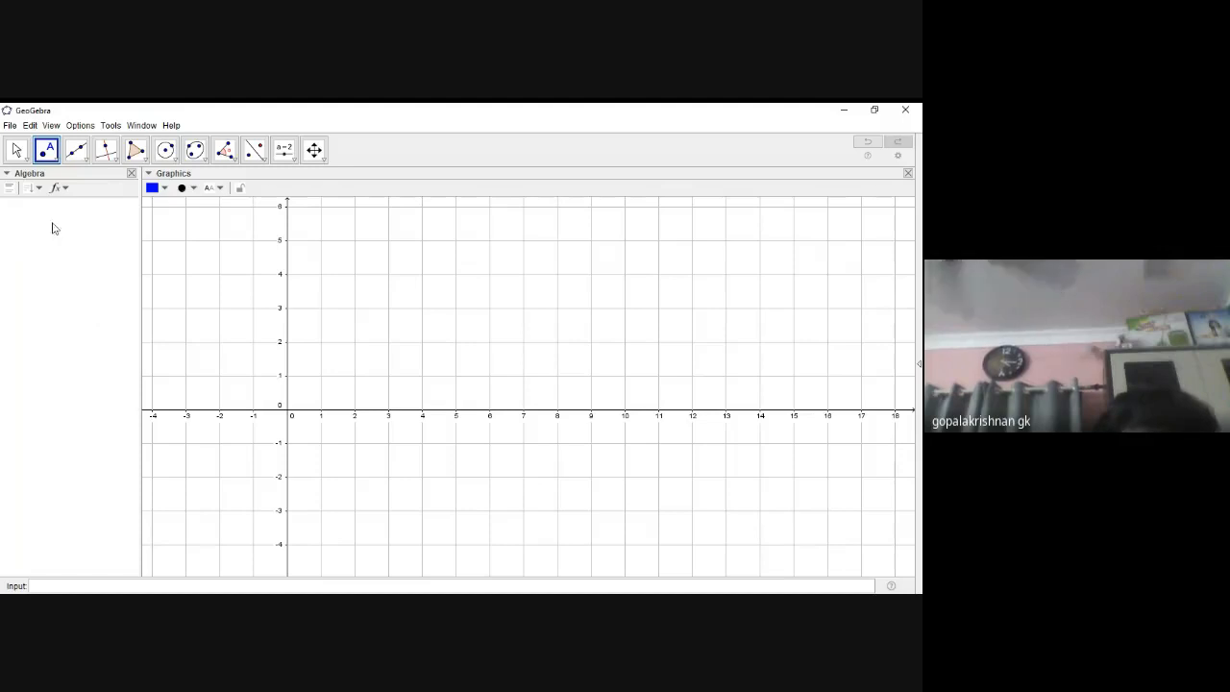
- Plot the parabola y=x^2 by entering its equation
left_click(76, 587)
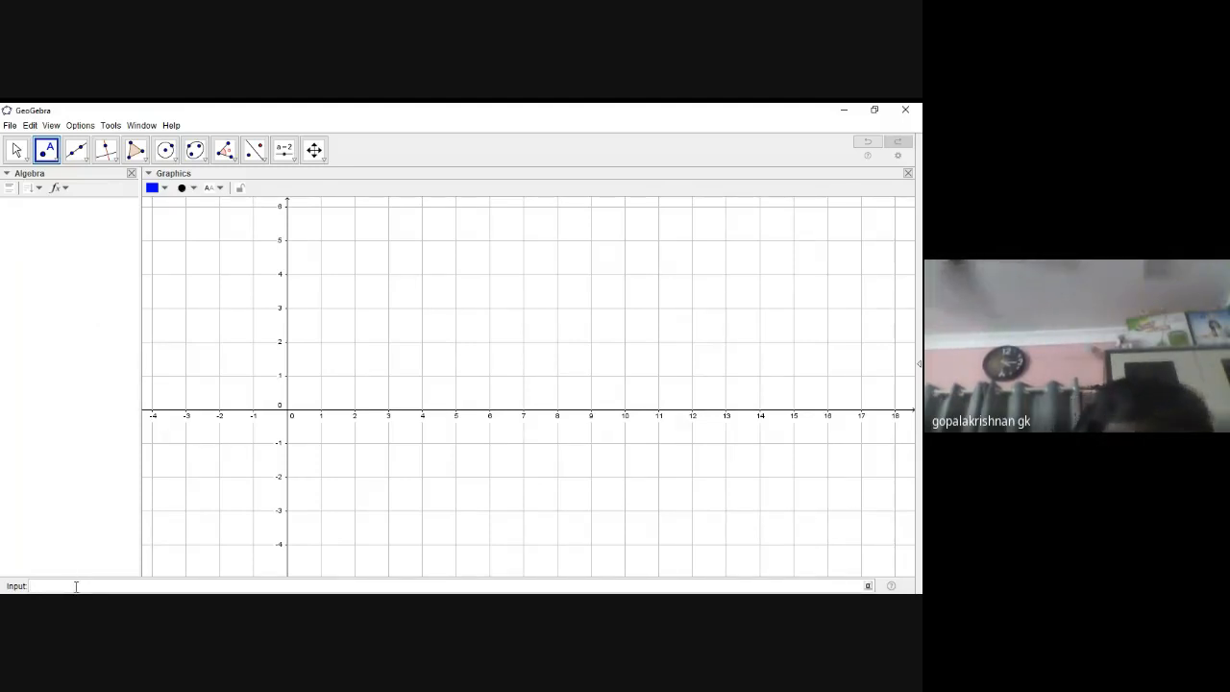
type("y")
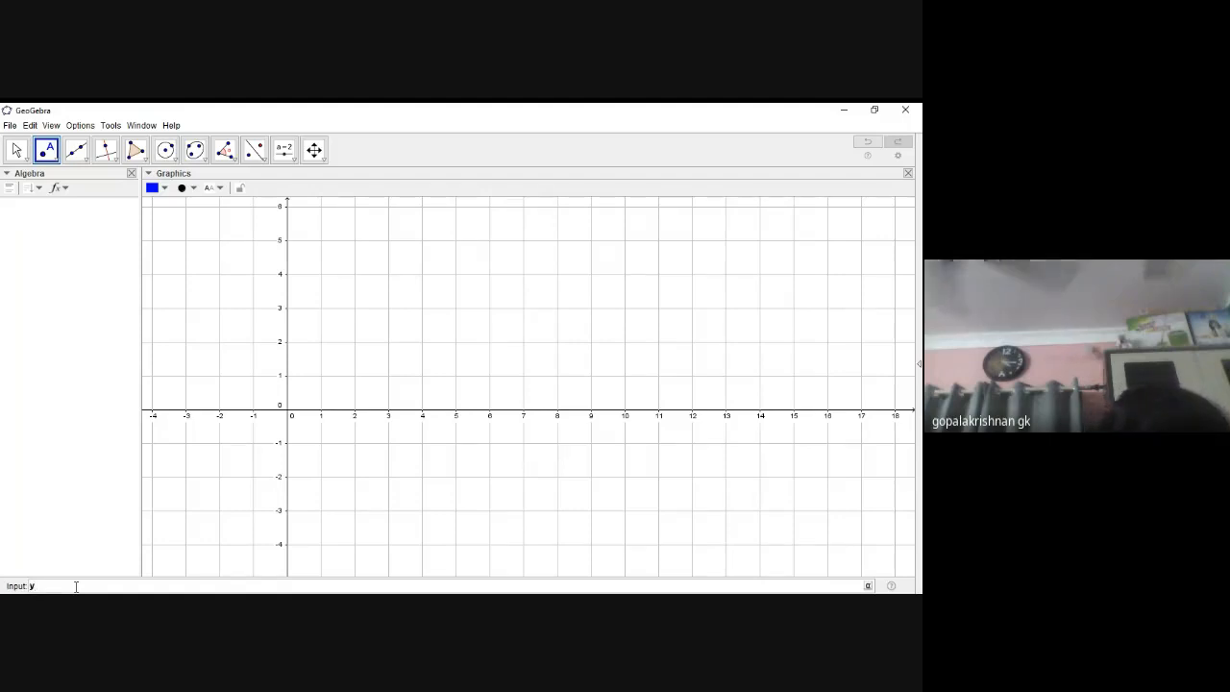
type("=")
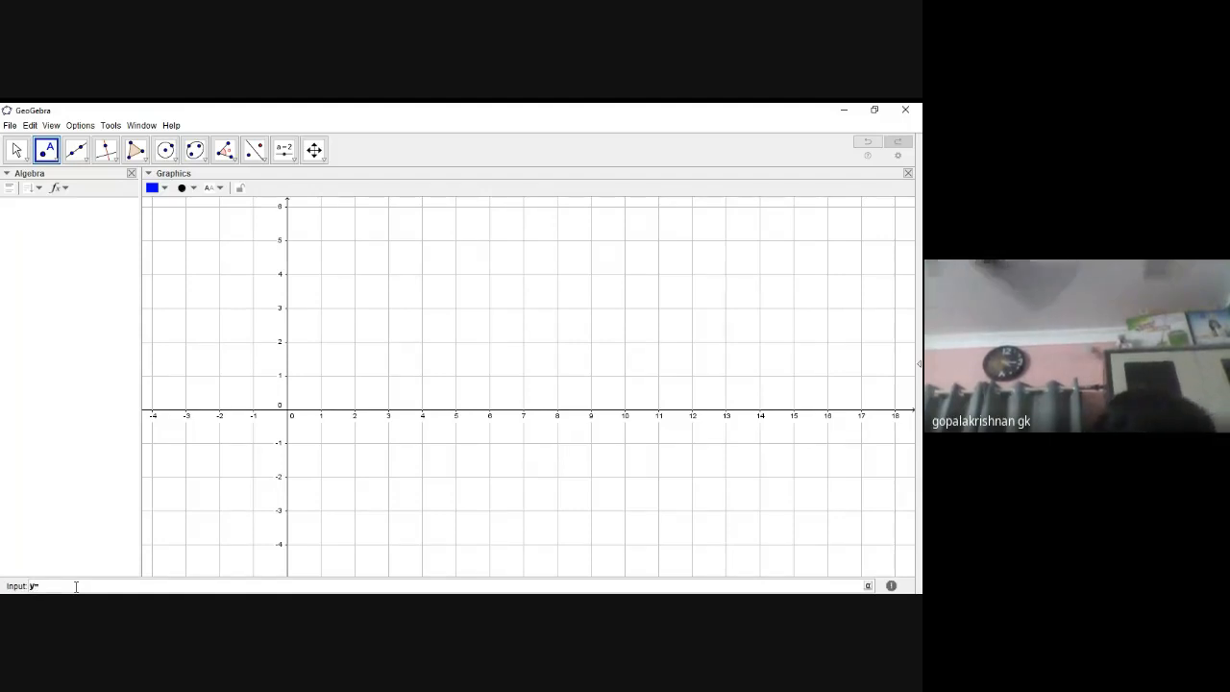
type("x")
key("Return")
type("^2")
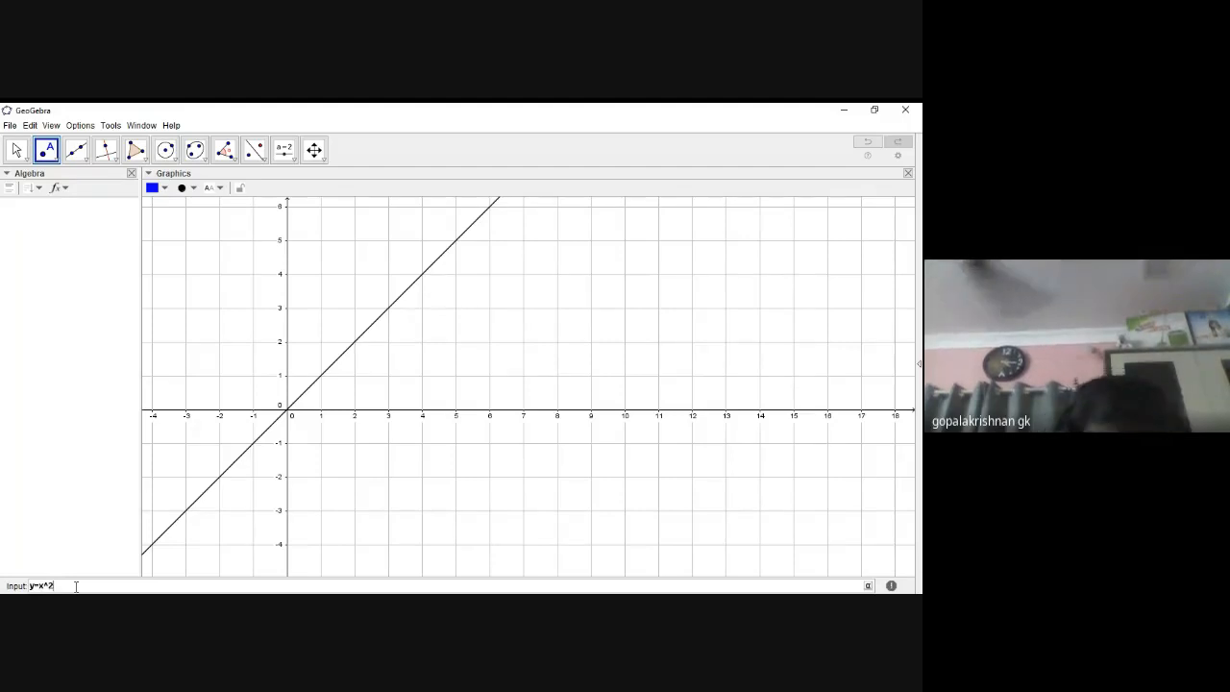
key("Return")
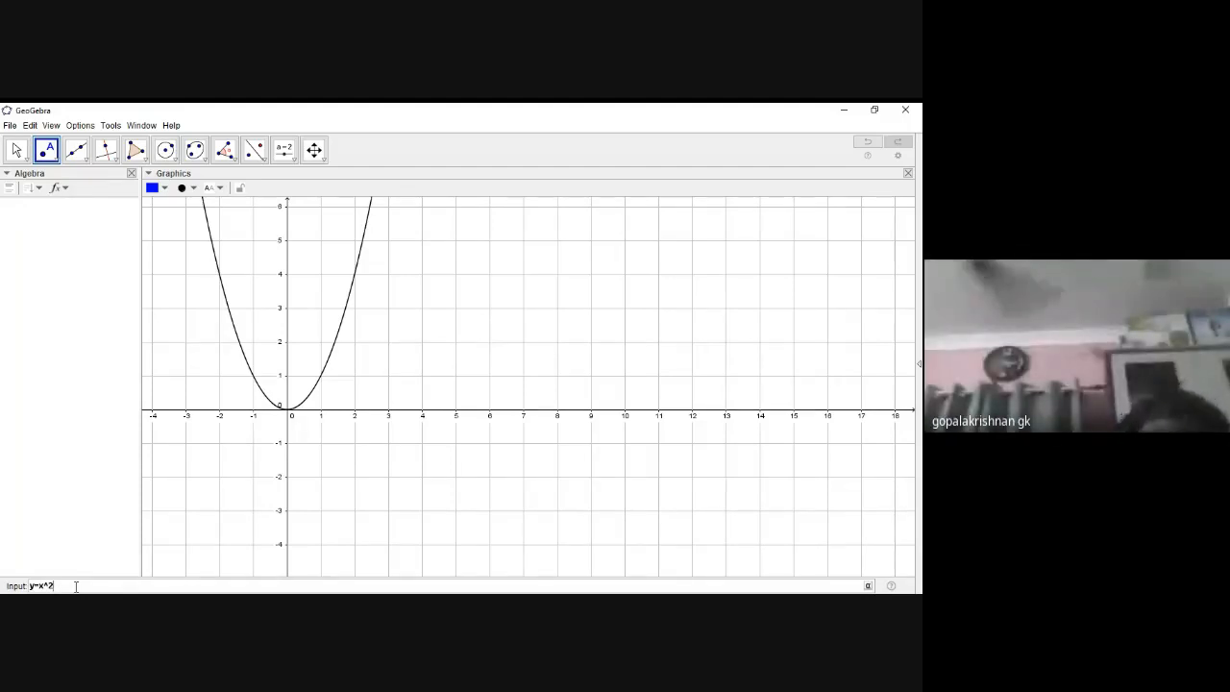
key("Return")
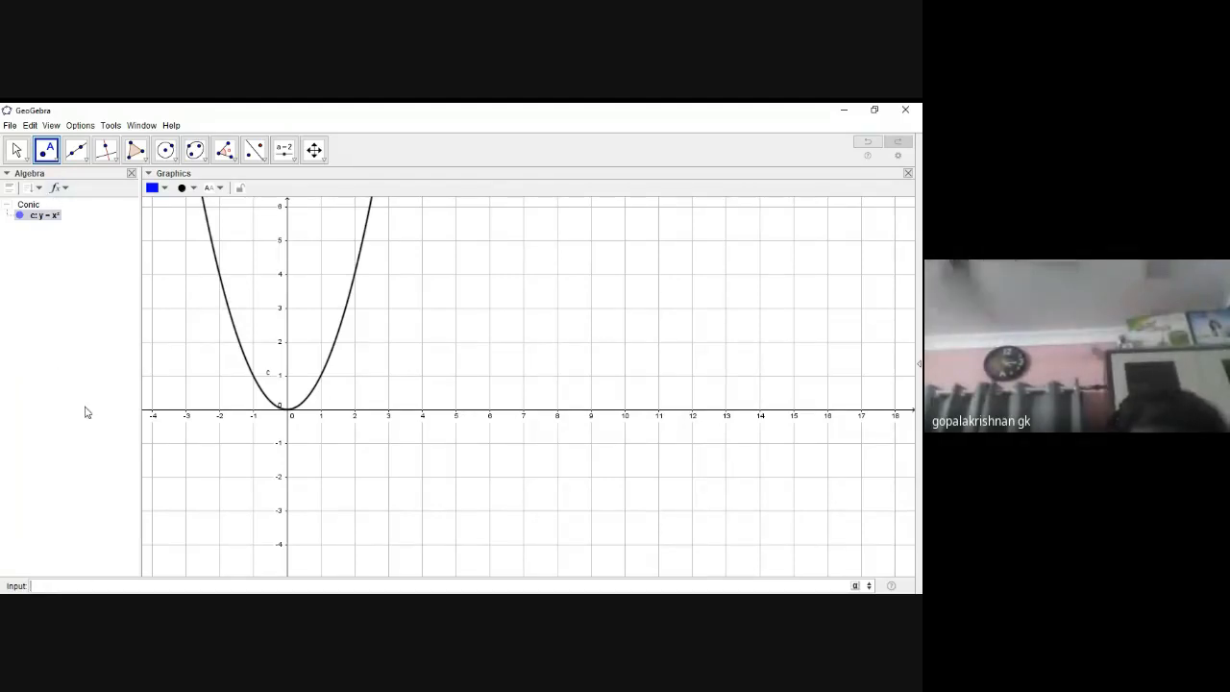
- Place a point on the parabola at about (-2.24, 5.01) and another at (2, 4) using Point on Object
left_click(49, 152)
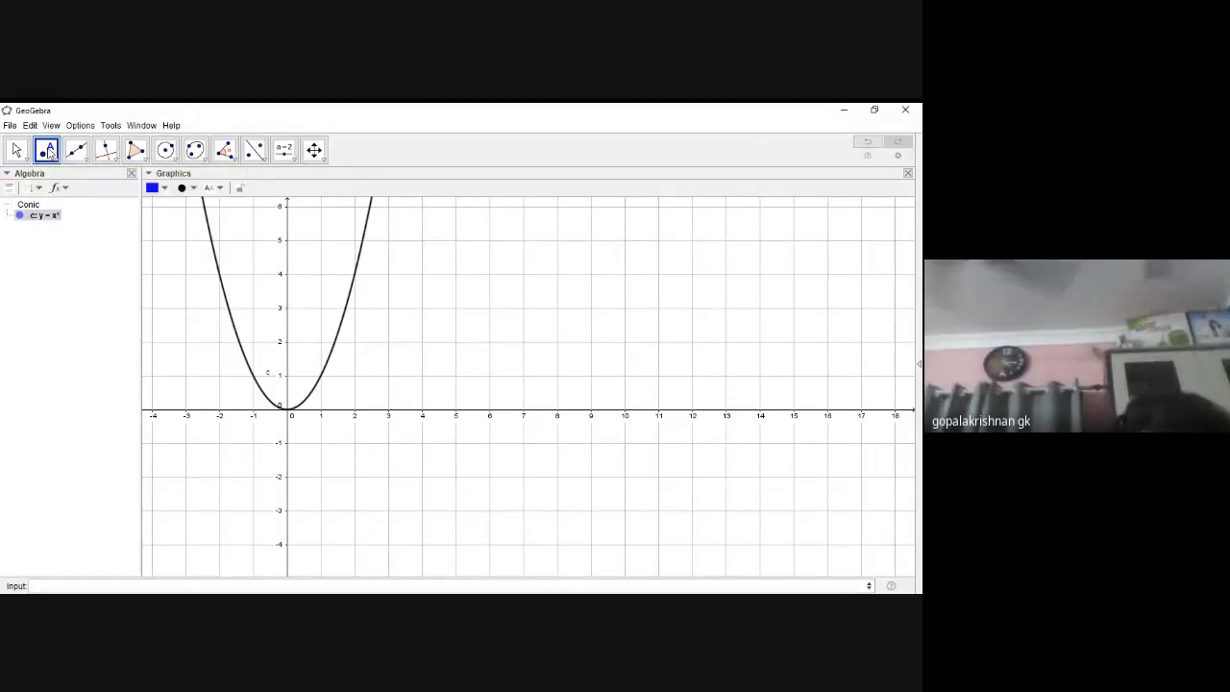
left_click(212, 241)
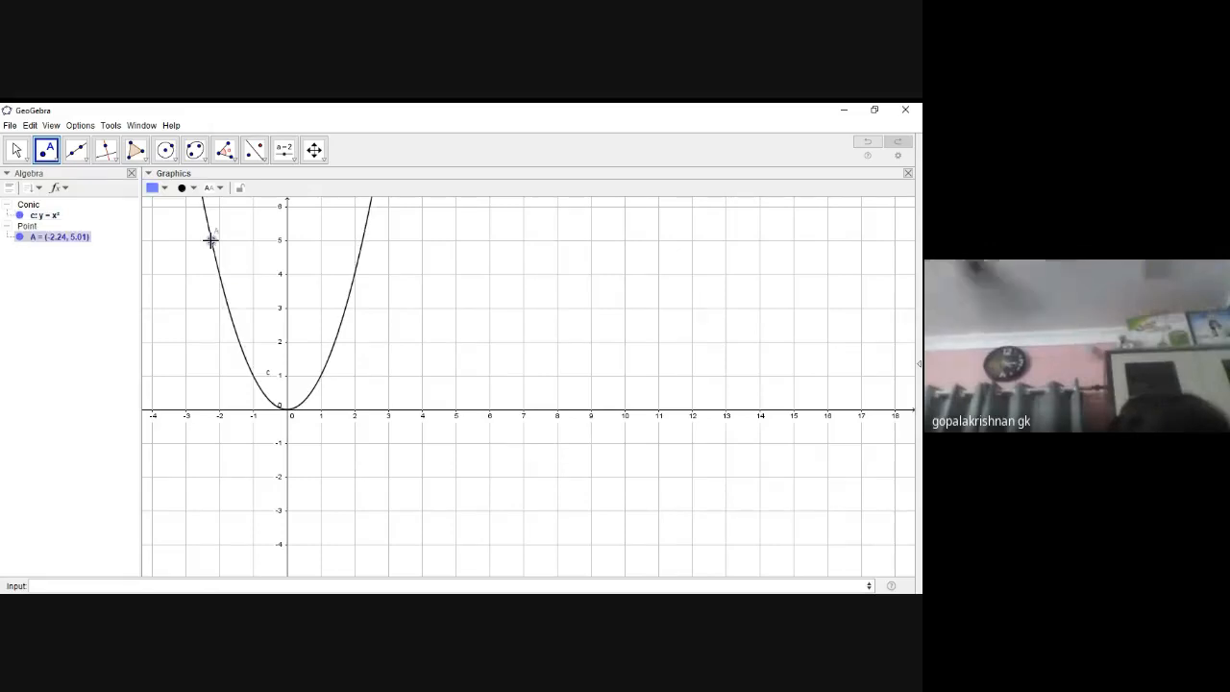
left_click(46, 150)
left_click(78, 206)
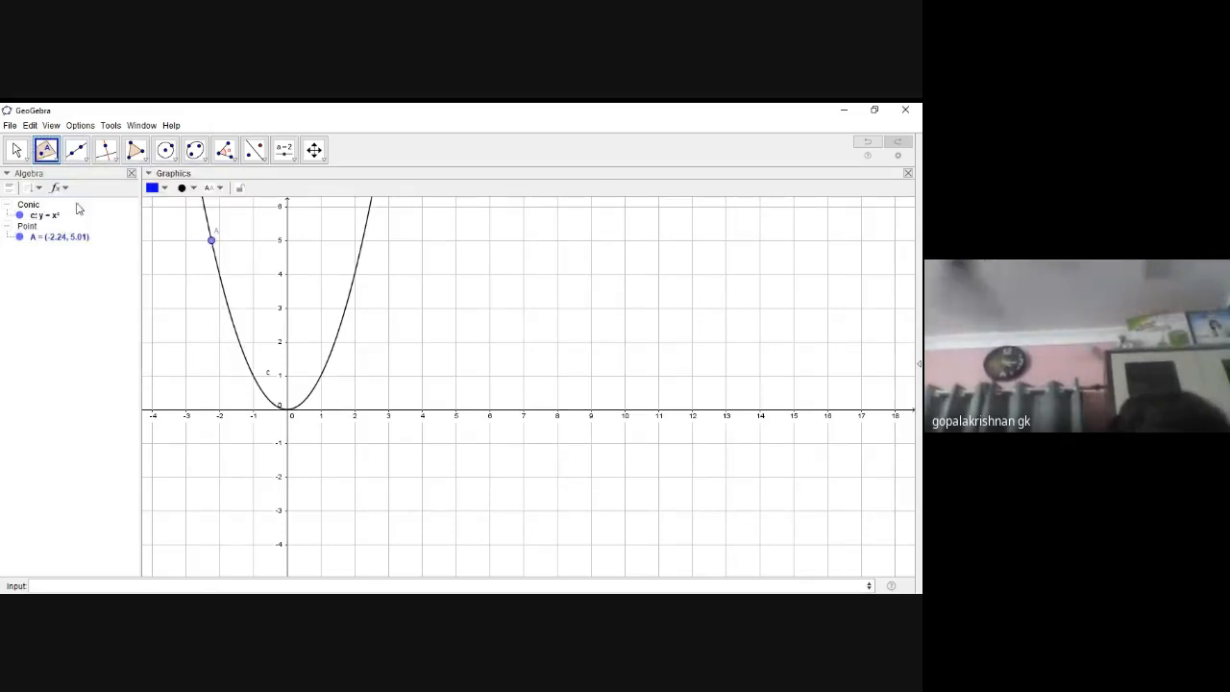
left_click(355, 275)
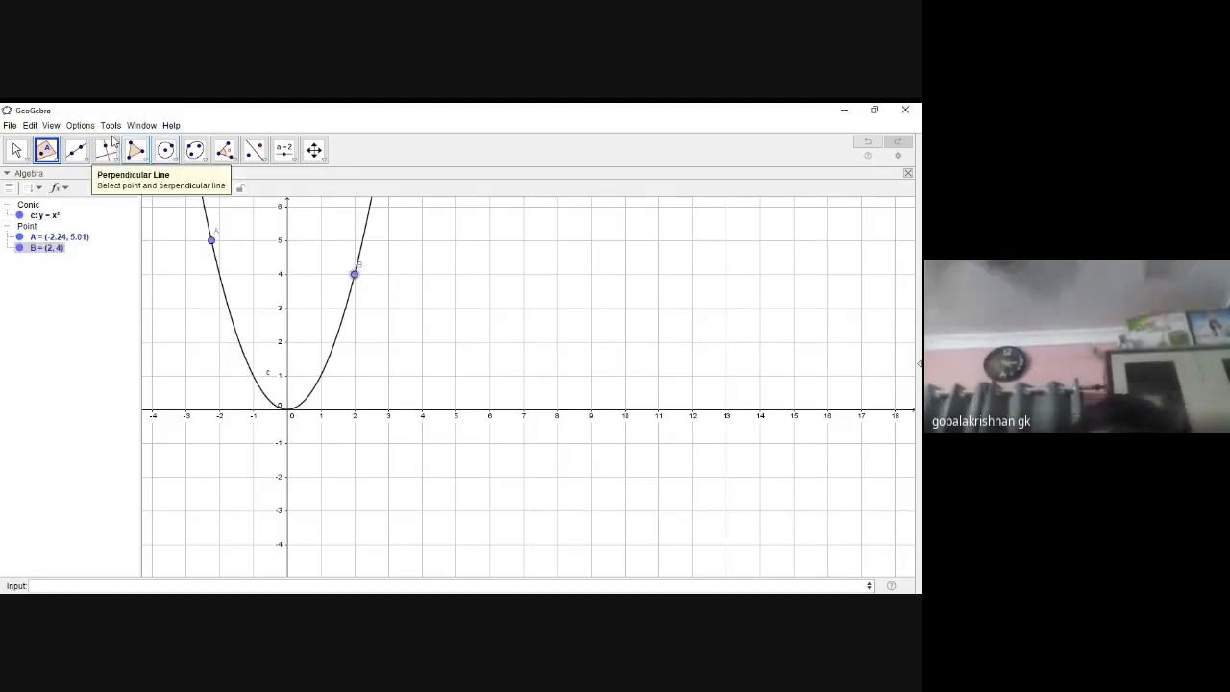
- Slide point A along the parabola to about (1.45, 2.11) with the Move tool and delete it
left_click(16, 150)
left_click(17, 151)
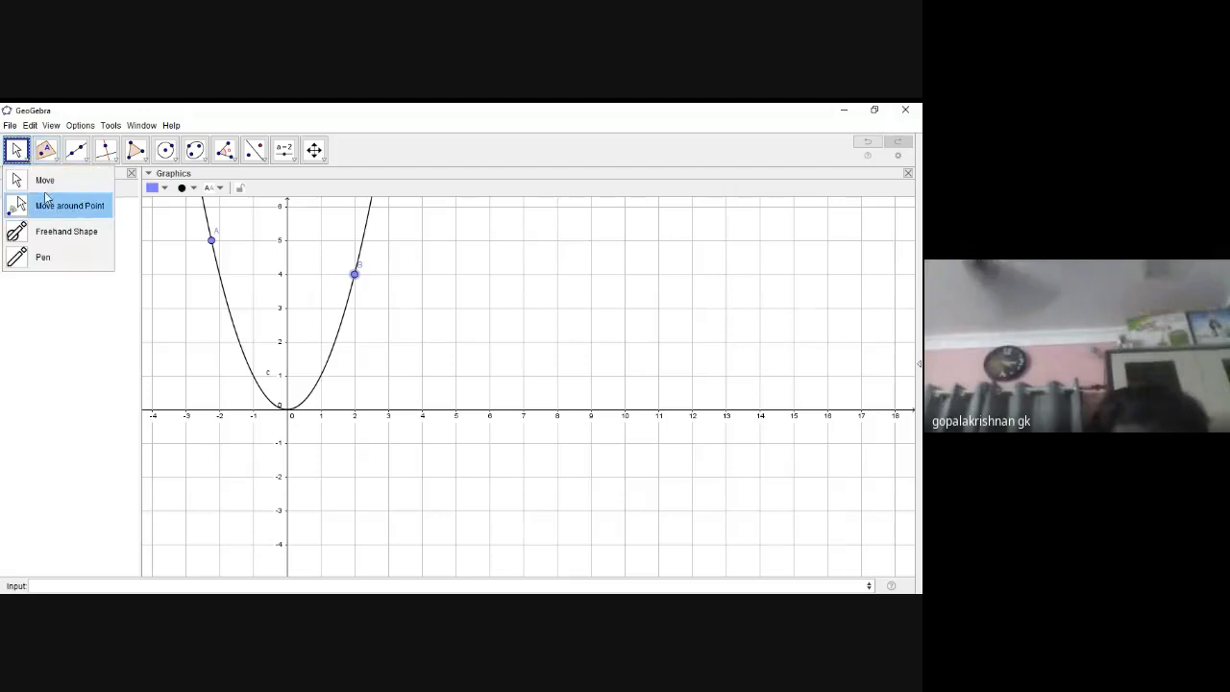
left_click(46, 181)
left_click(211, 240)
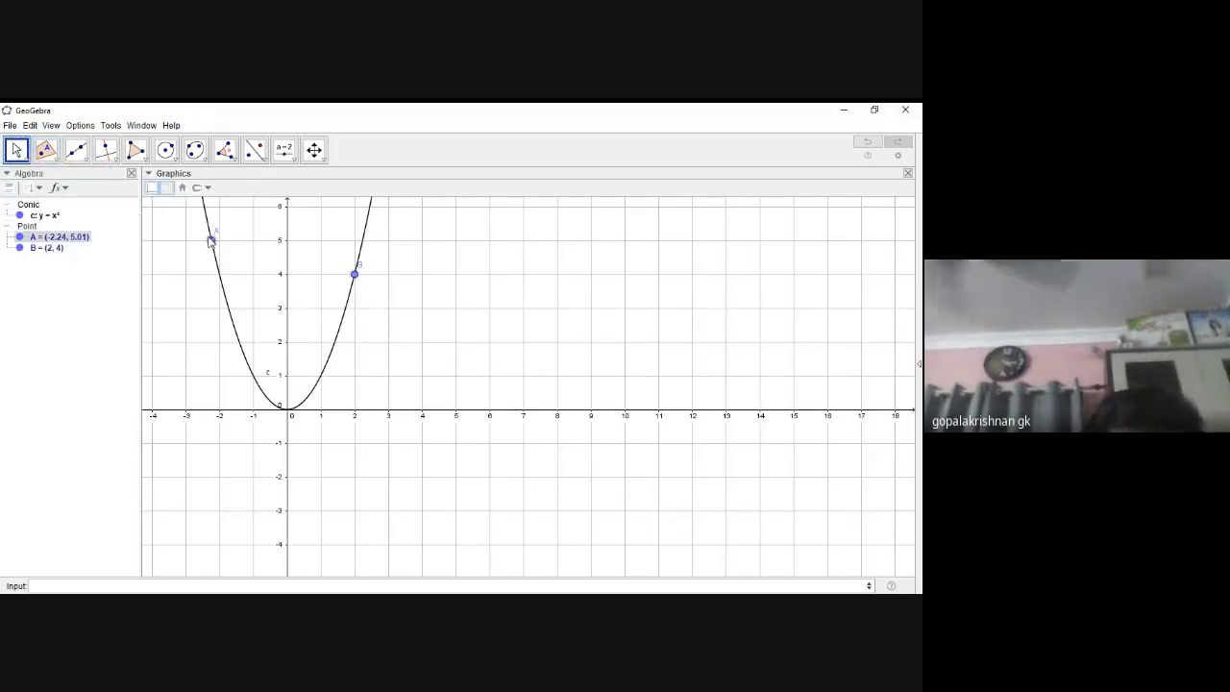
left_click_drag(211, 240, 420, 371)
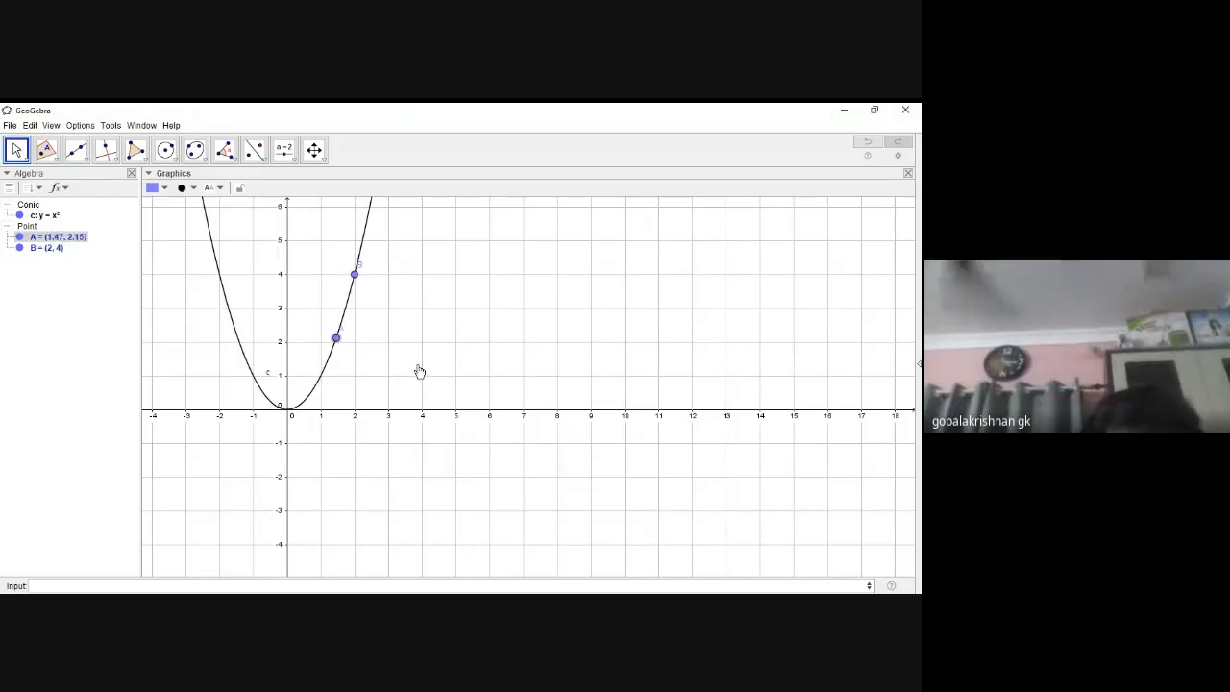
right_click(337, 339)
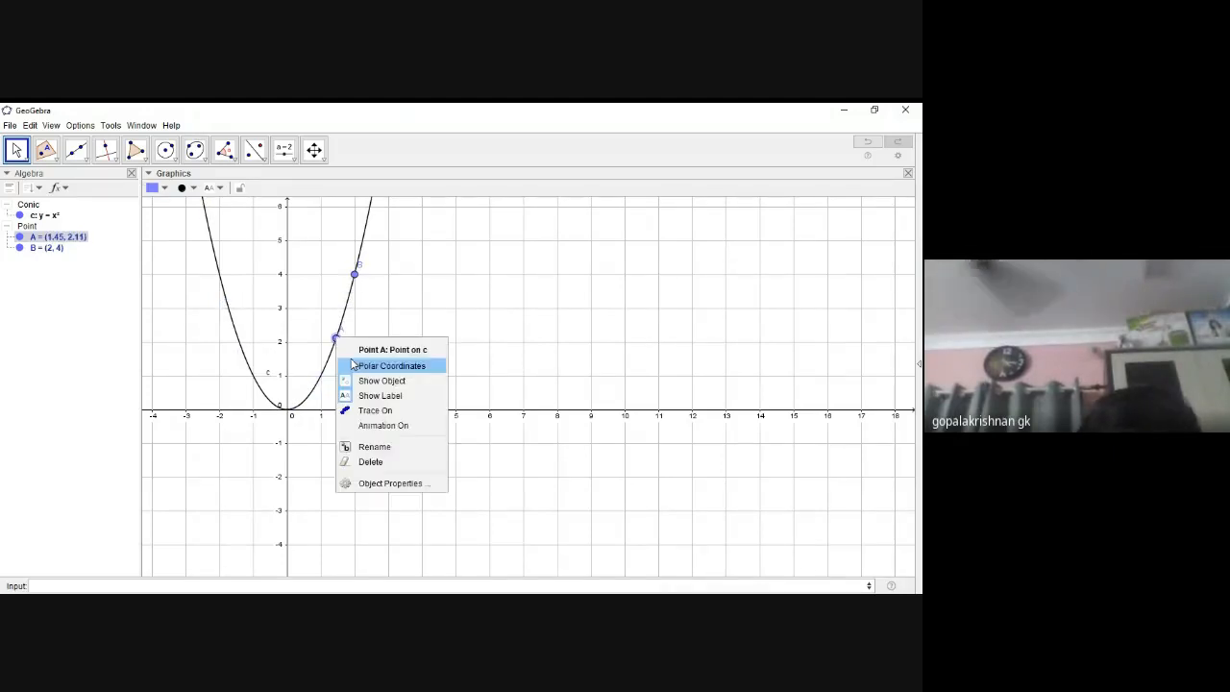
left_click(390, 462)
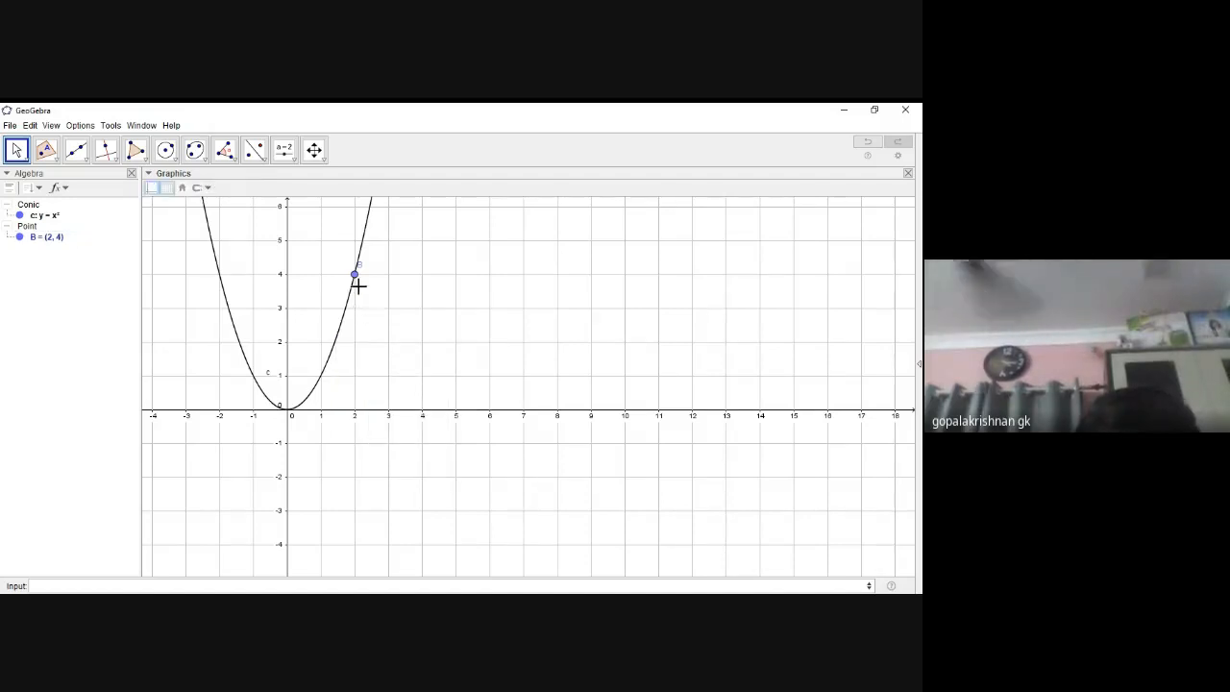
- Slide point B along the parabola to about (1.31, 1.71) and activate the Point tool
left_click_drag(355, 276, 310, 349)
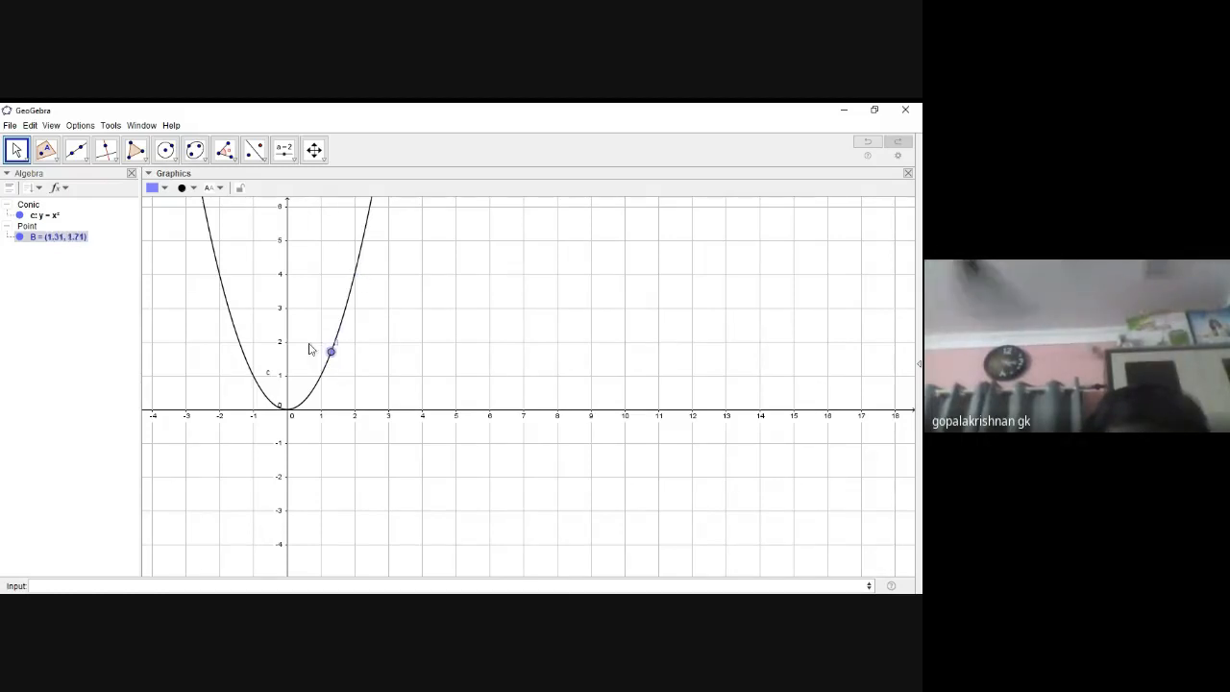
left_click(58, 161)
left_click(89, 182)
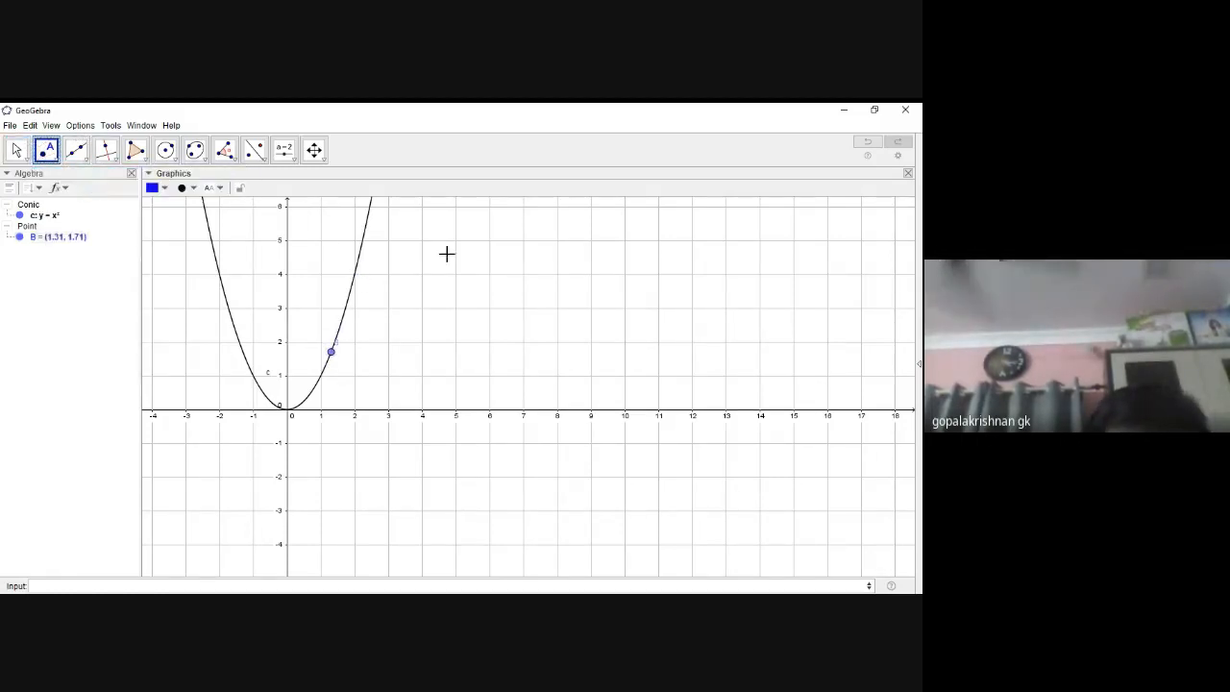
- Place a free point at about (4.74, 4.6) and move it to about (8.92, 1.44) with the Move tool
left_click(447, 253)
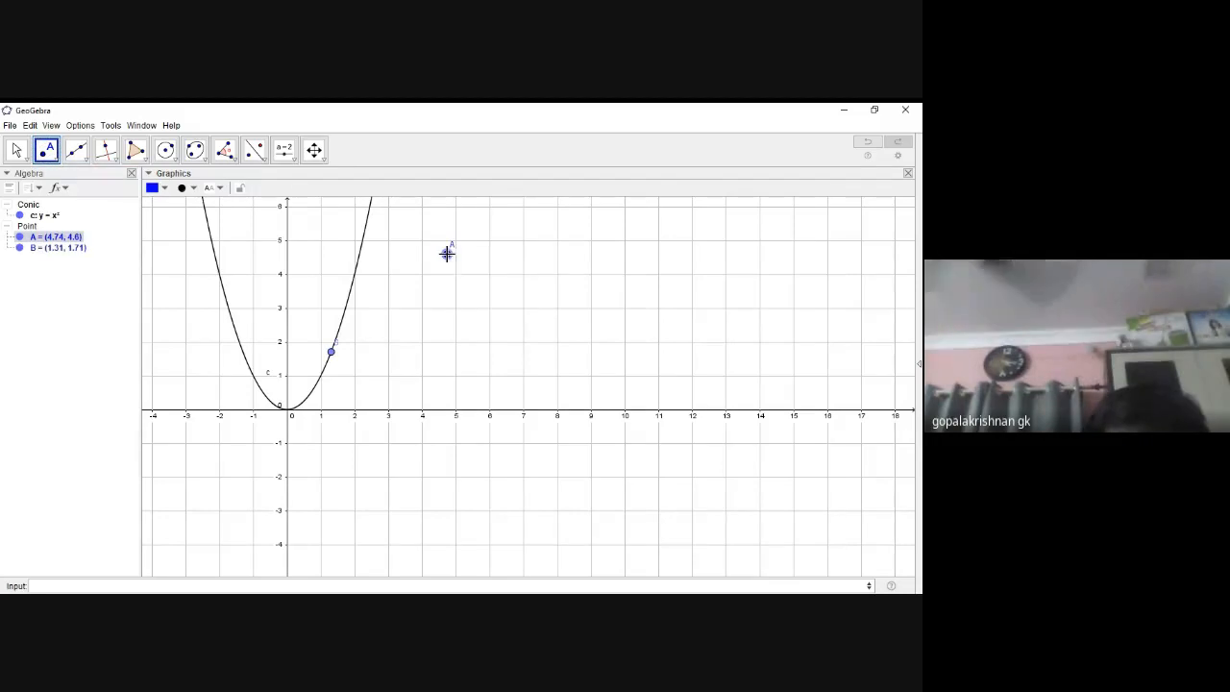
left_click(16, 150)
left_click(447, 254)
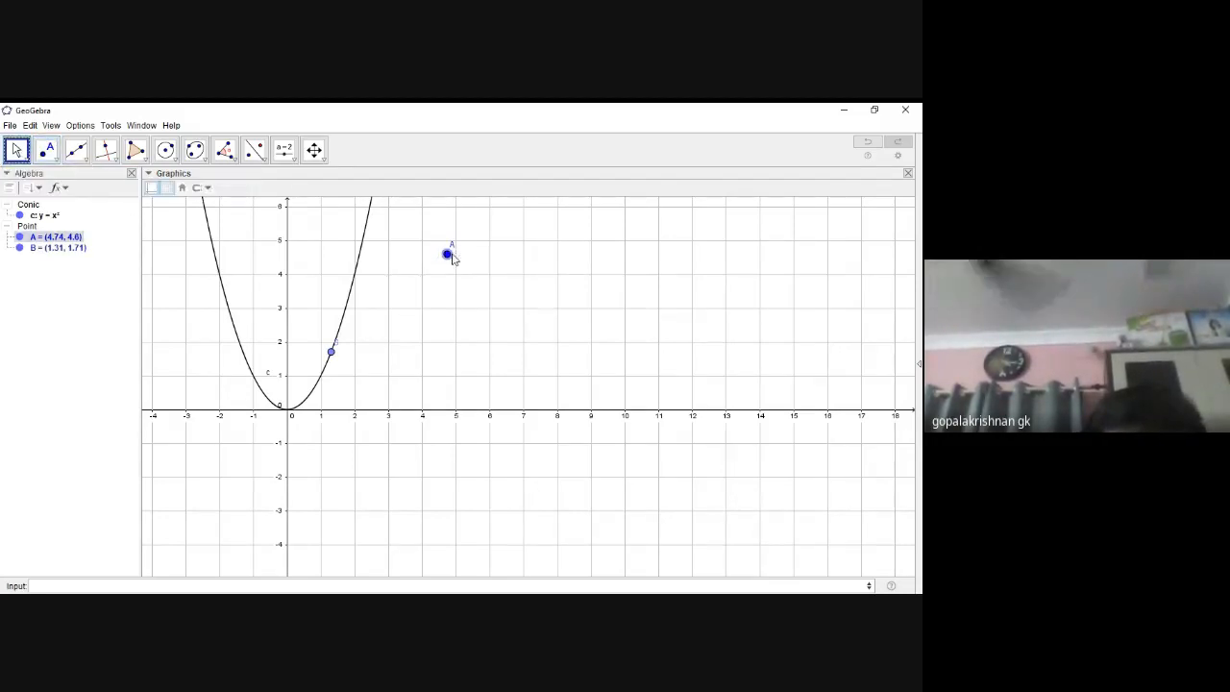
left_click_drag(448, 254, 581, 357)
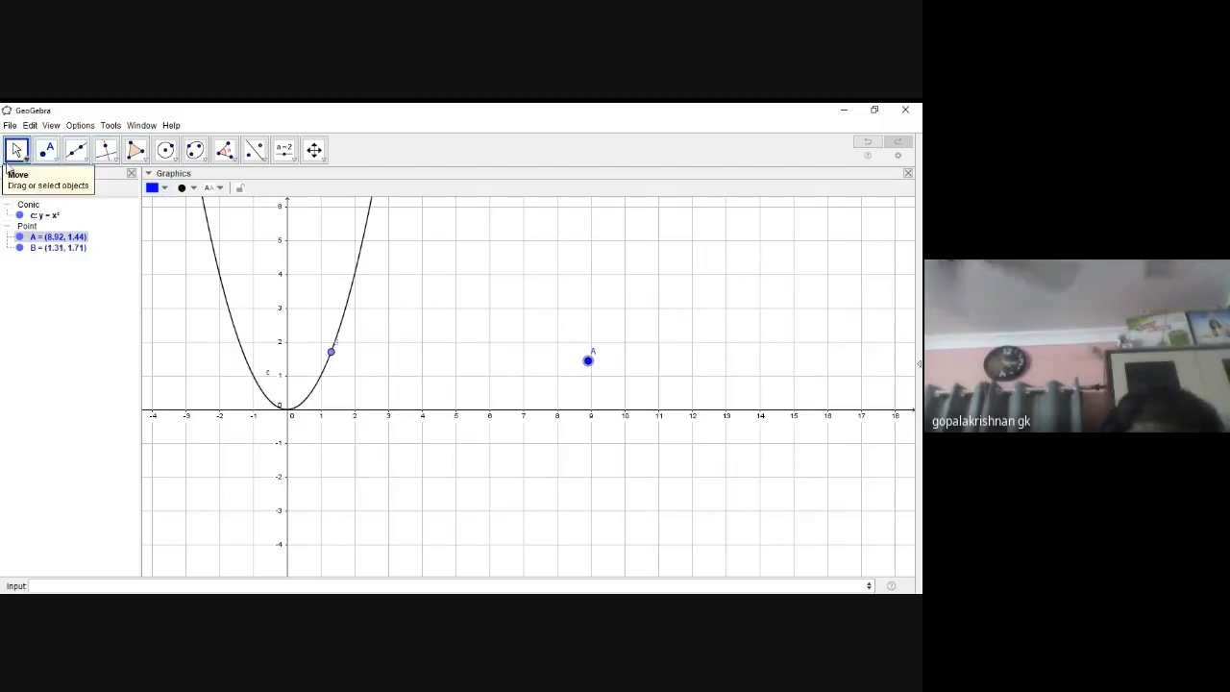
- Plot a straight line by entering the equation 2y+3x=4
left_click(55, 161)
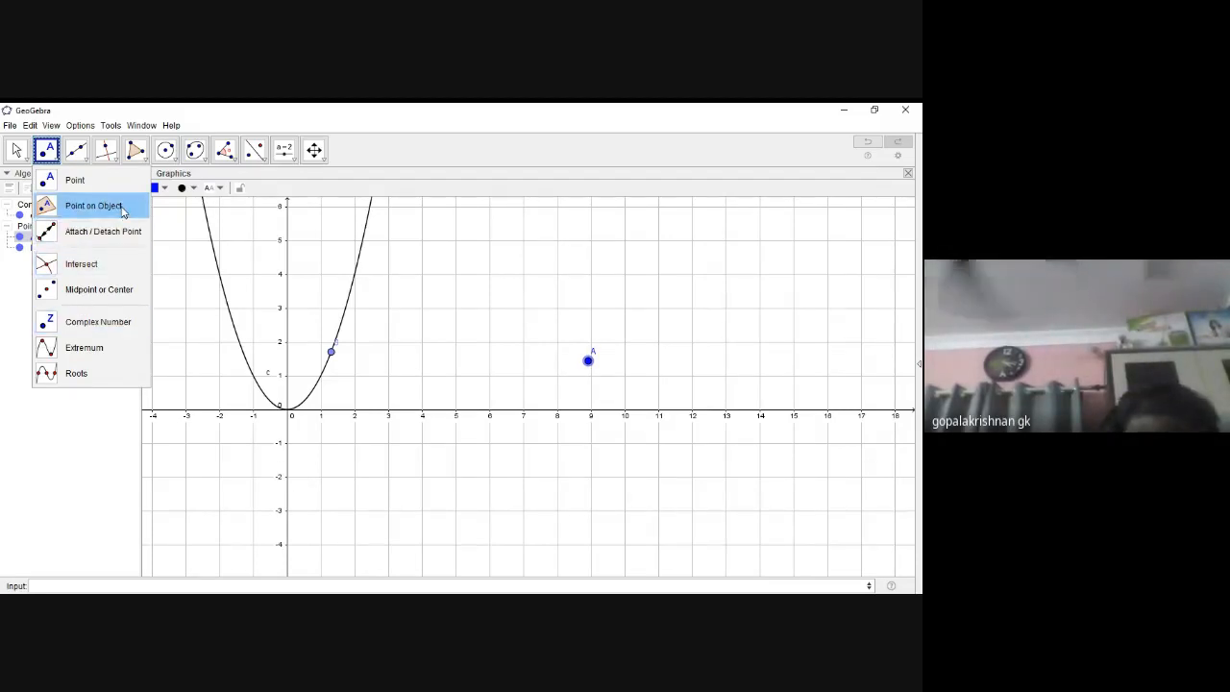
left_click(123, 586)
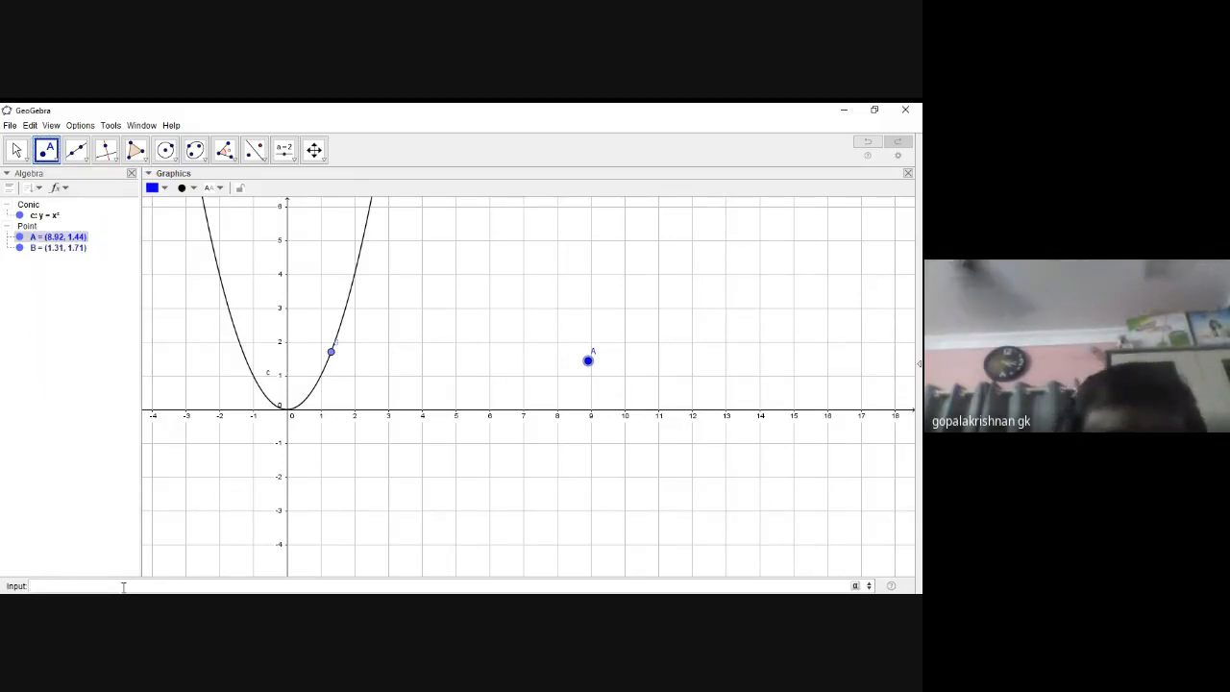
type("2y+")
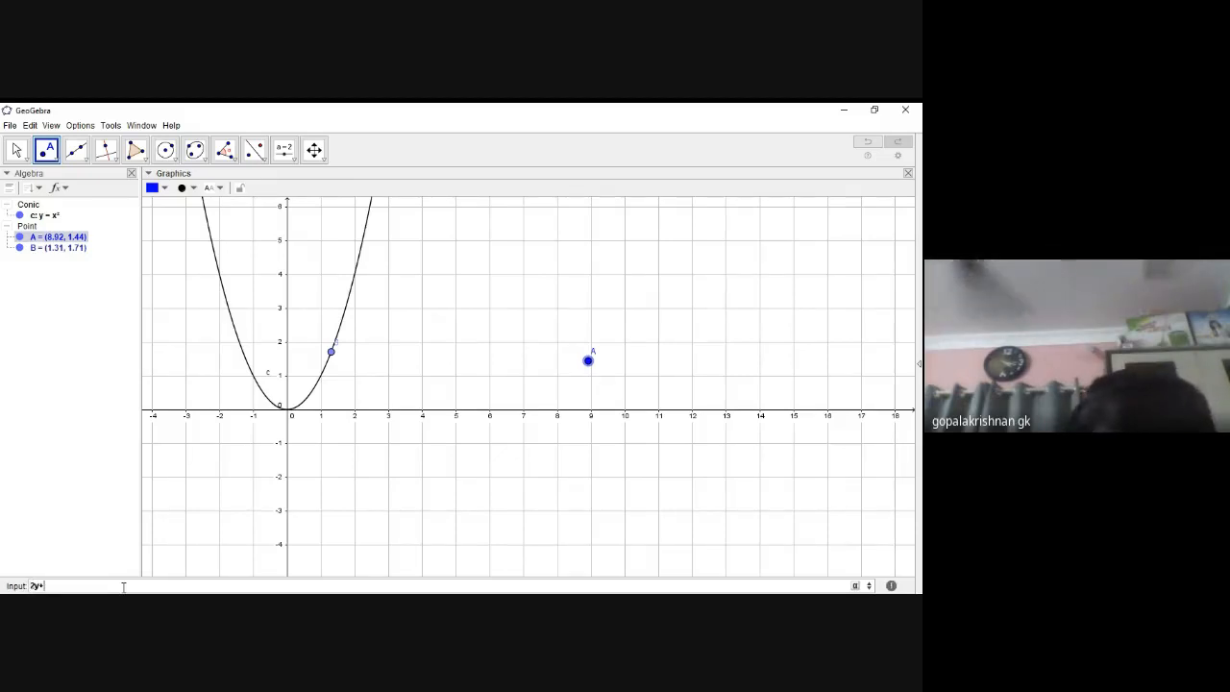
type("3x=4")
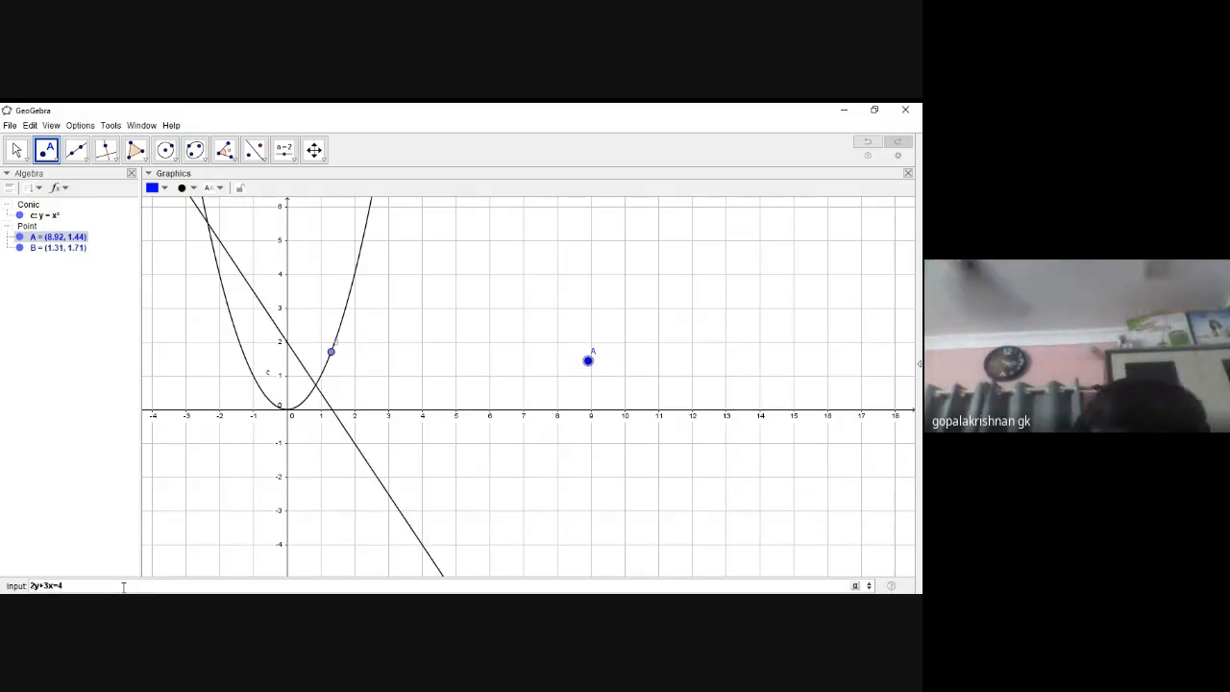
key("Return")
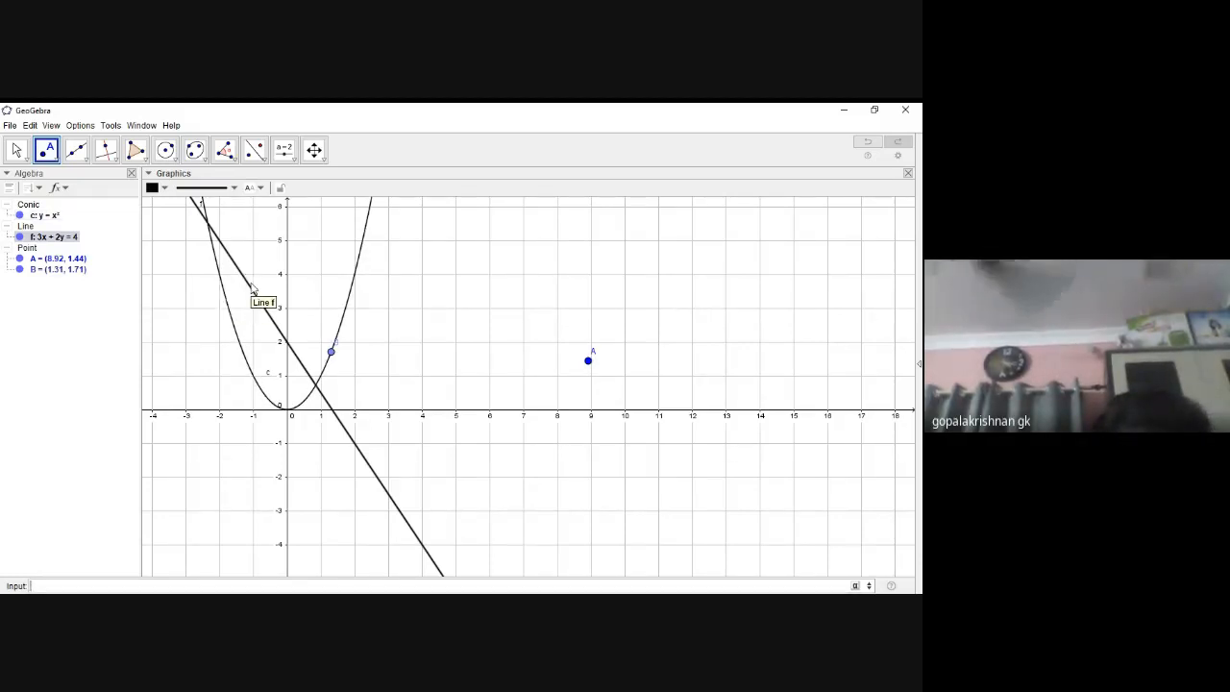
- Mark the intersection points of the parabola and the line 3x + 2y = 4 using the Intersect tool
left_click(53, 157)
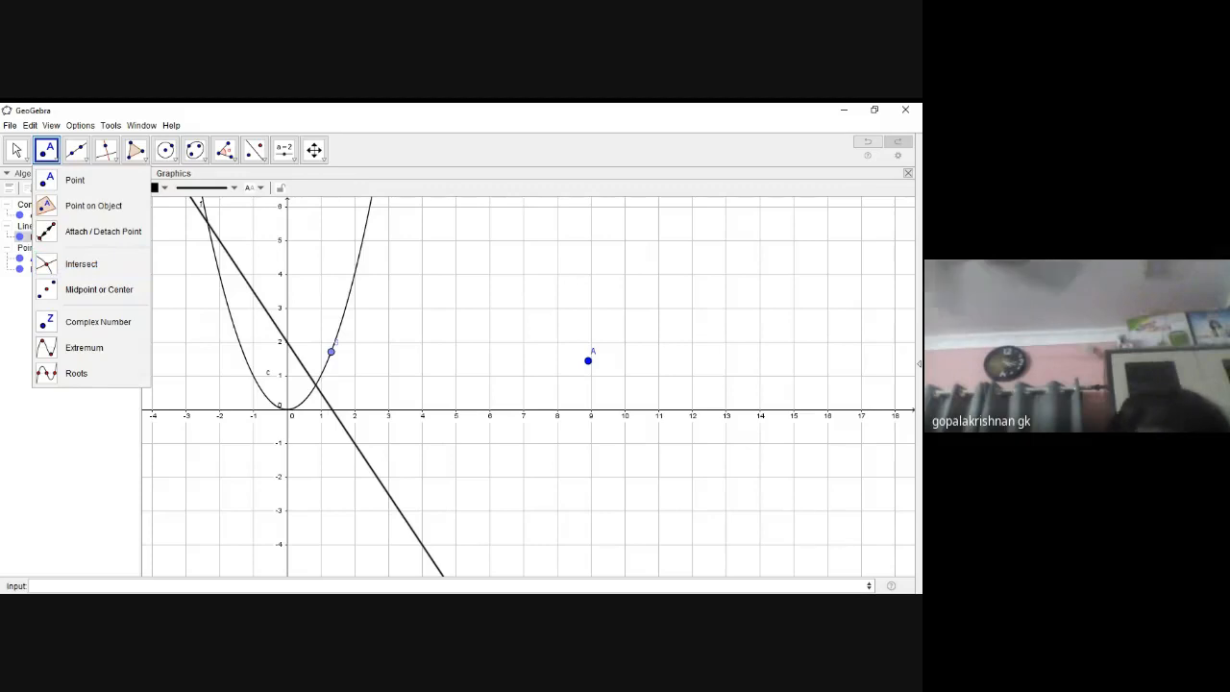
mouse_move(76, 154)
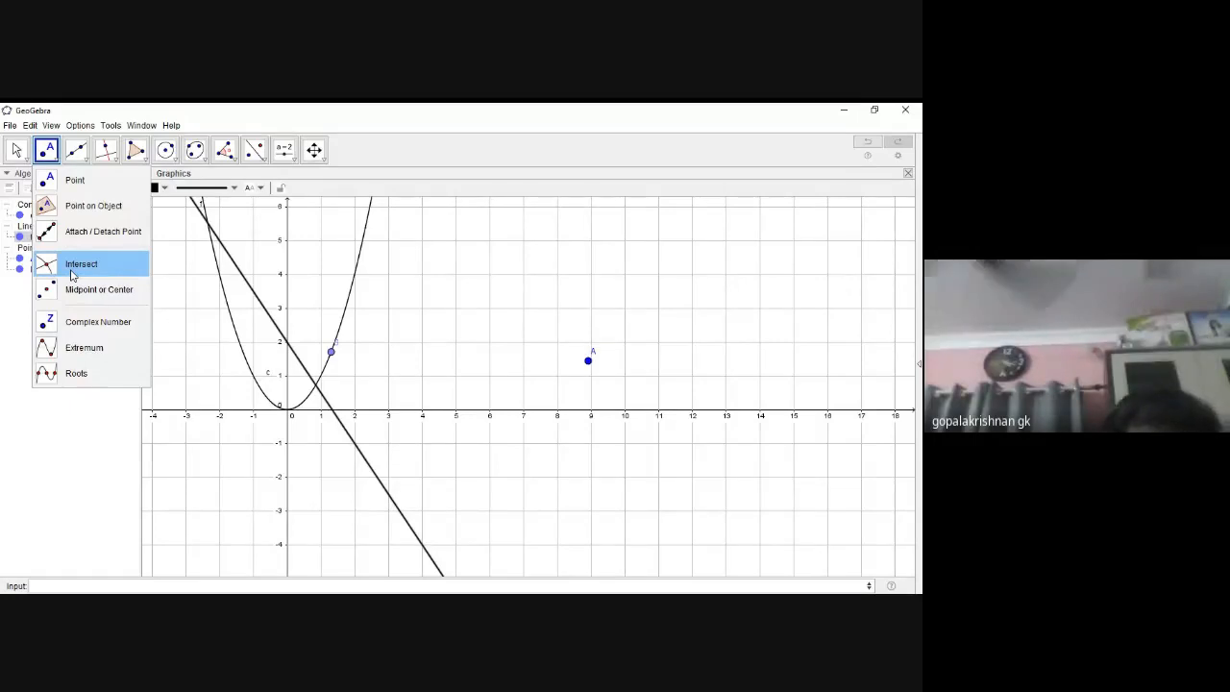
left_click(71, 274)
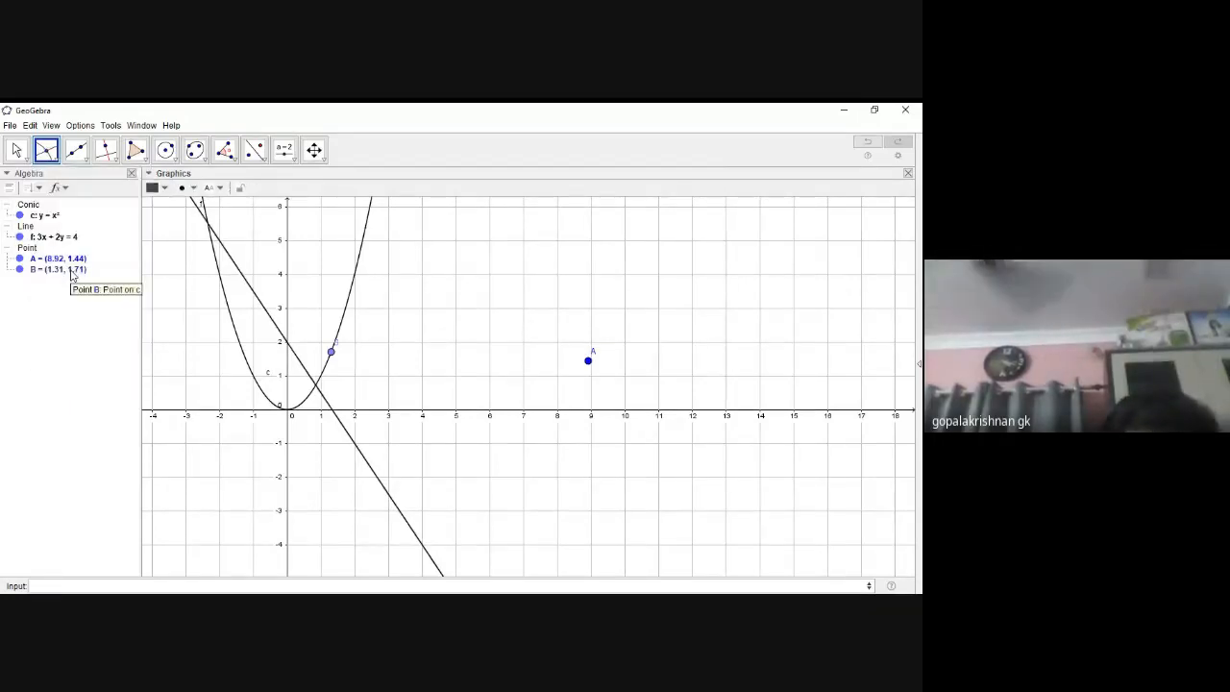
left_click(240, 354)
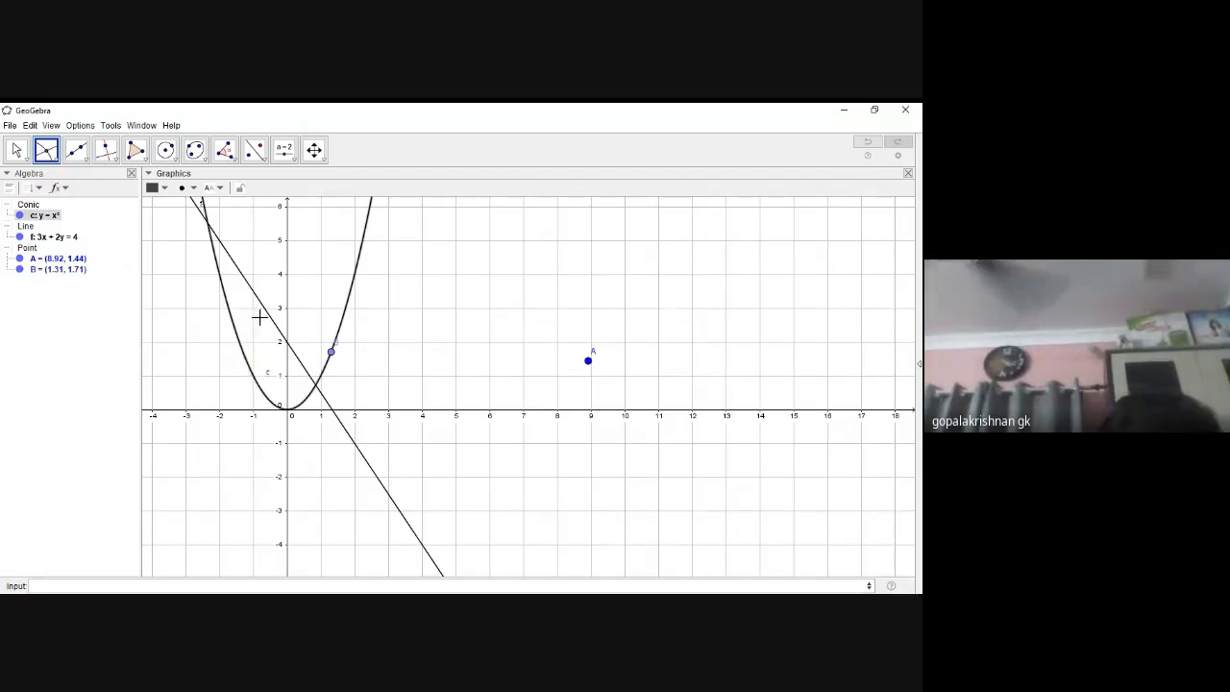
left_click(269, 320)
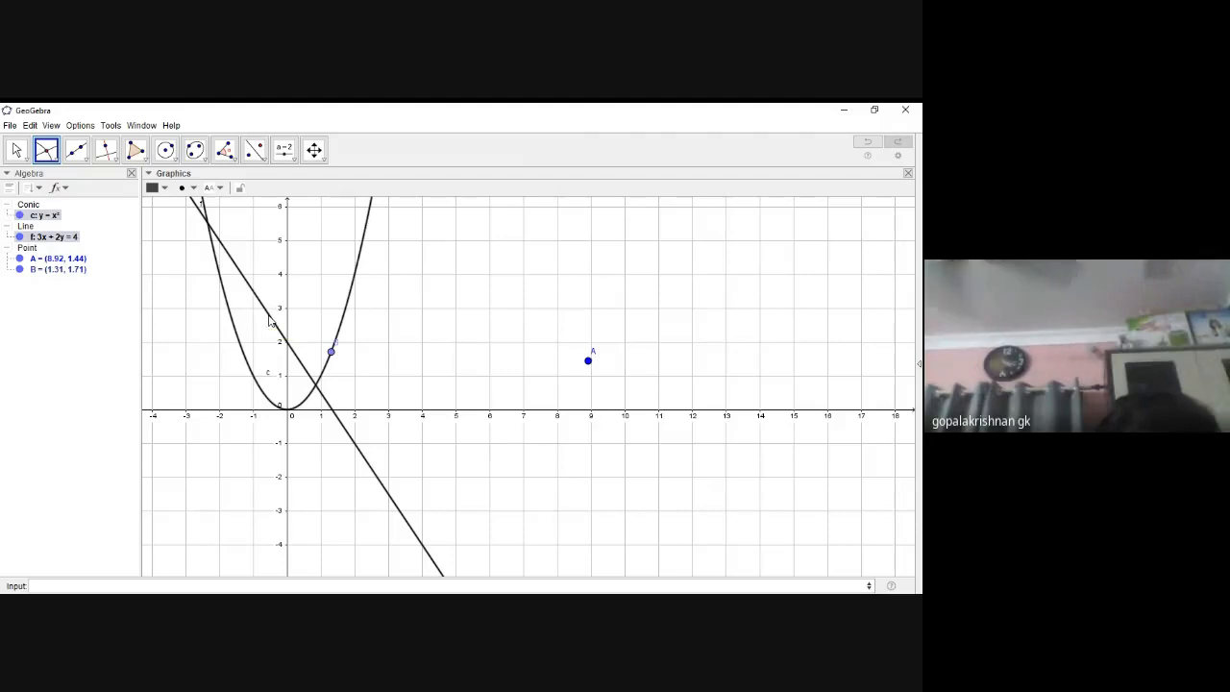
left_click(269, 318)
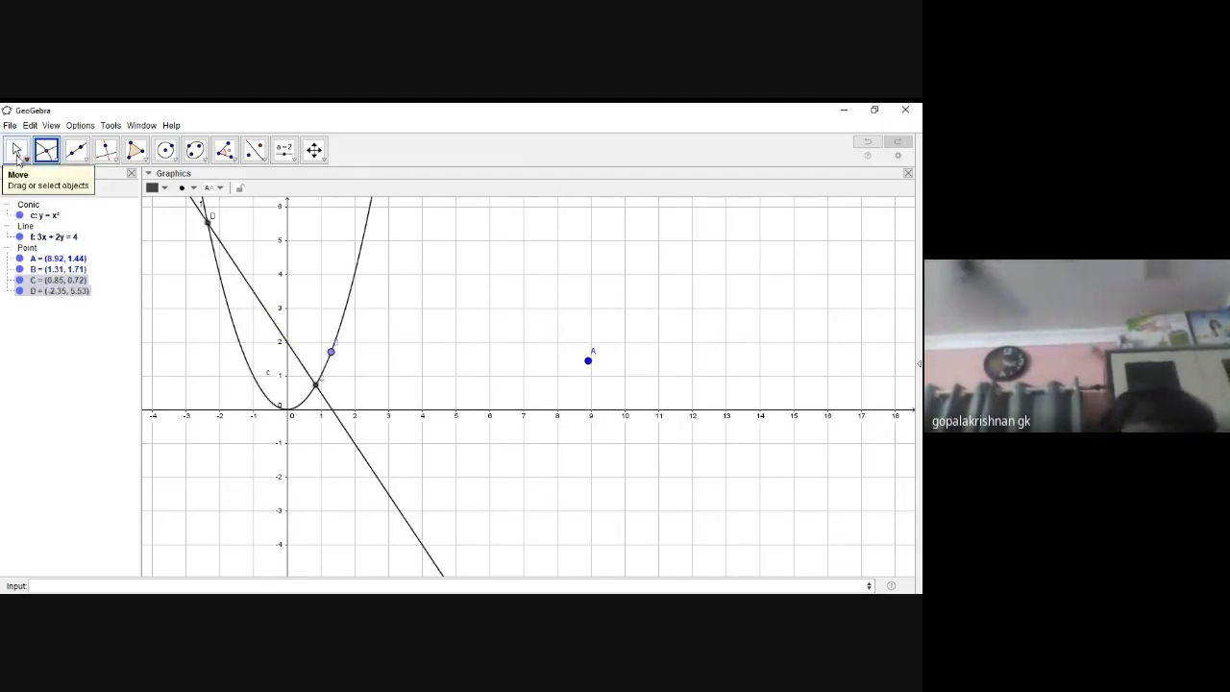
left_click(17, 152)
left_click(17, 152)
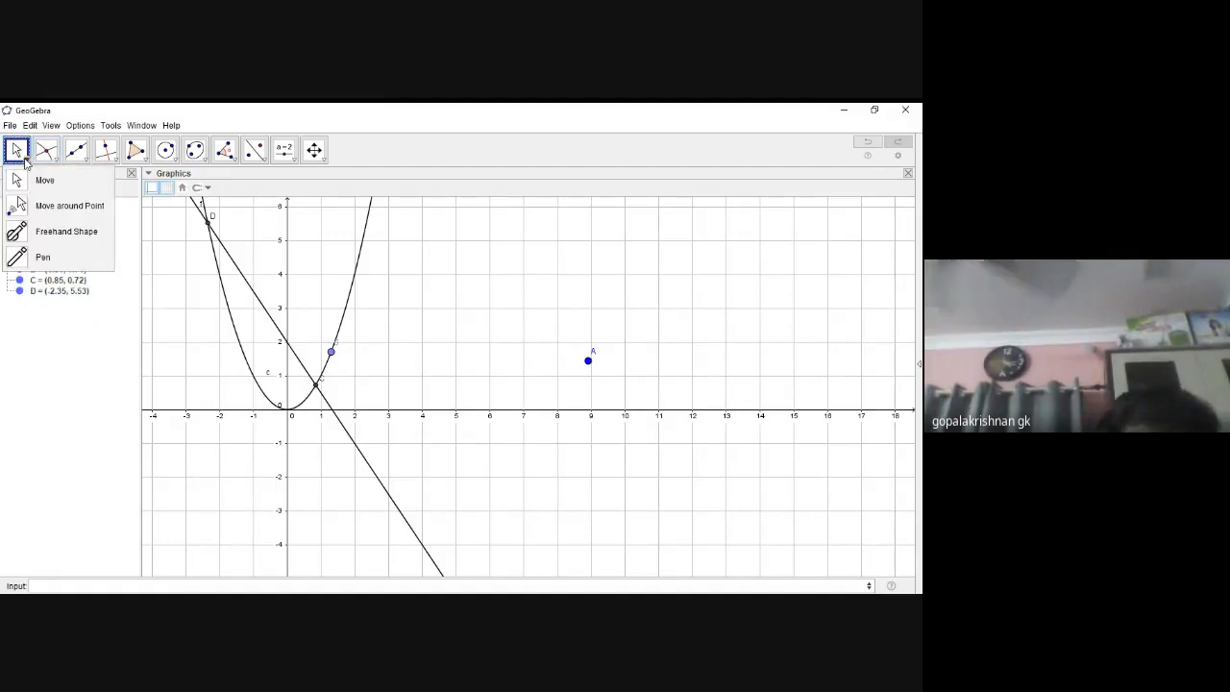
left_click(46, 152)
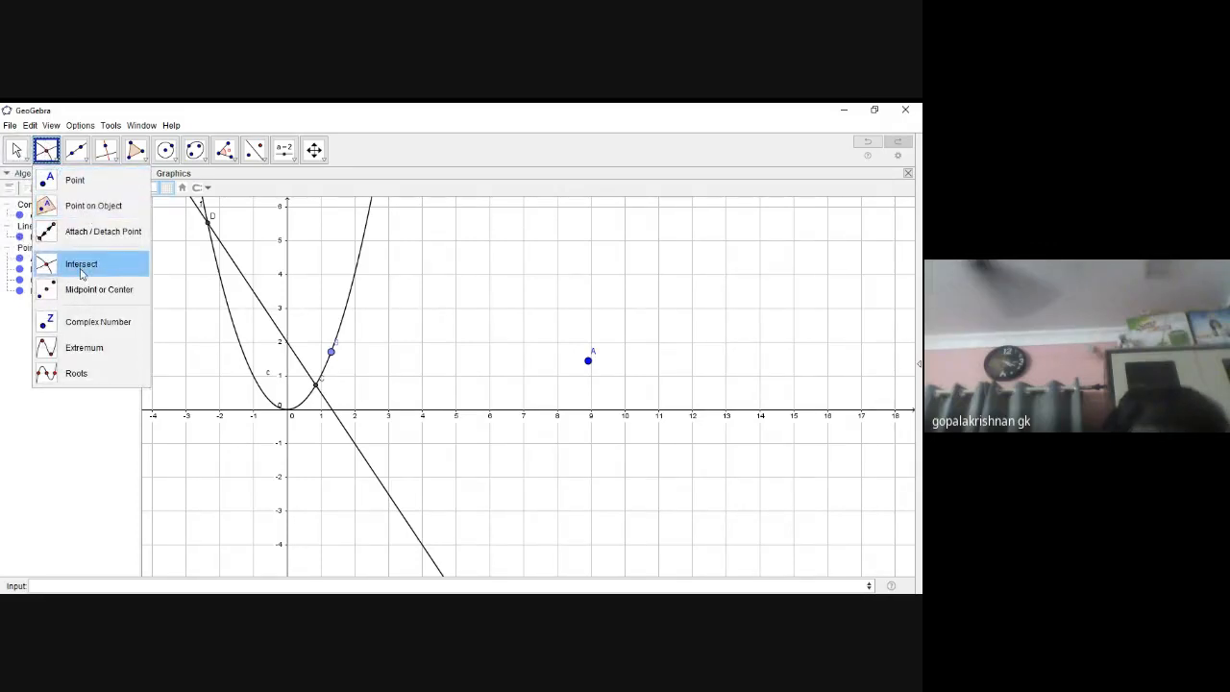
left_click(24, 161)
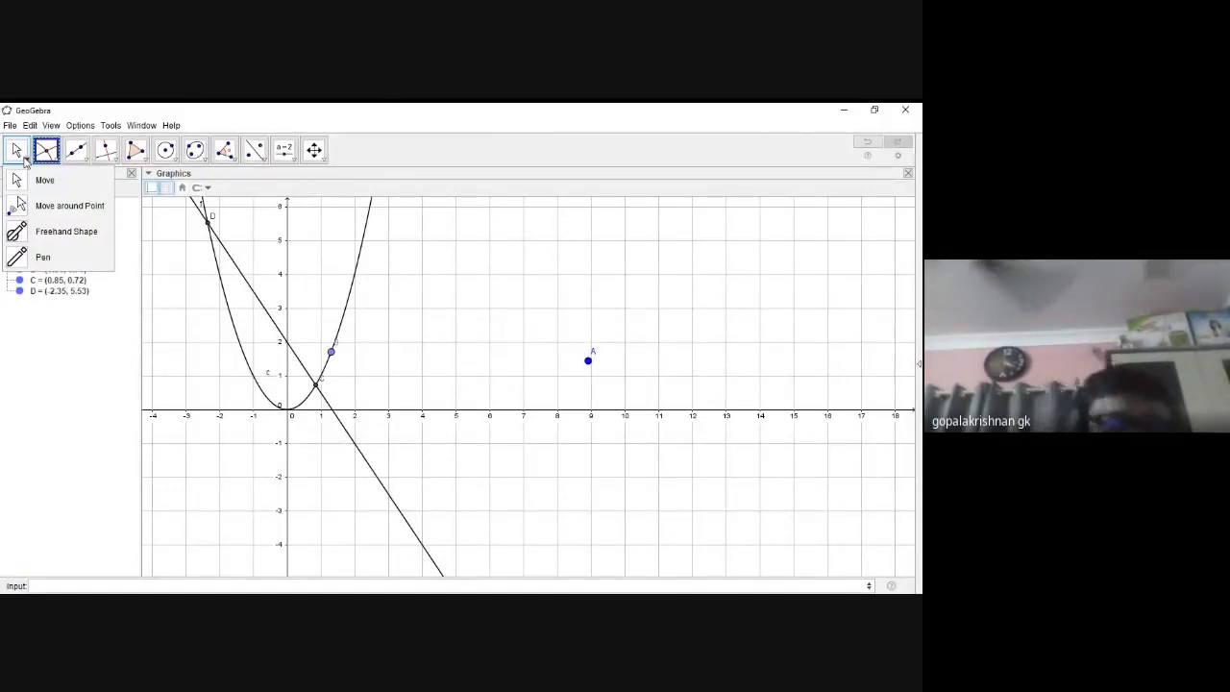
left_click(77, 383)
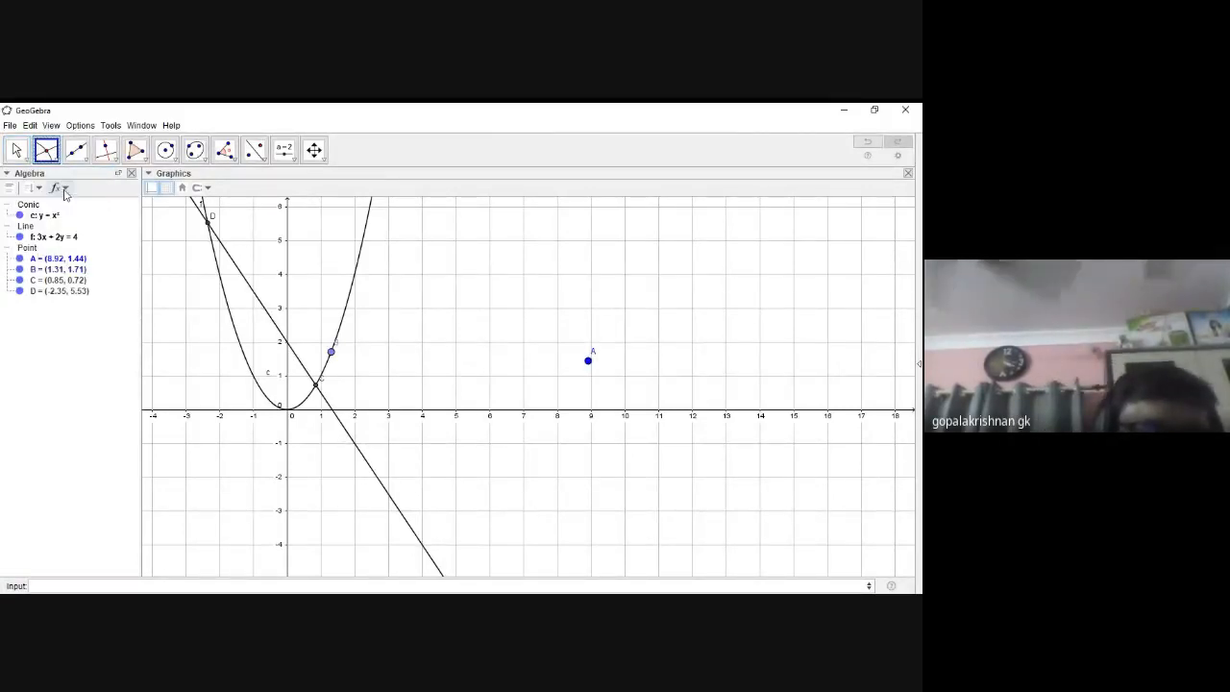
- Clear the construction by deleting the parabola, the line 3x + 2y = 4 and the free point A
left_click(43, 215)
right_click(43, 219)
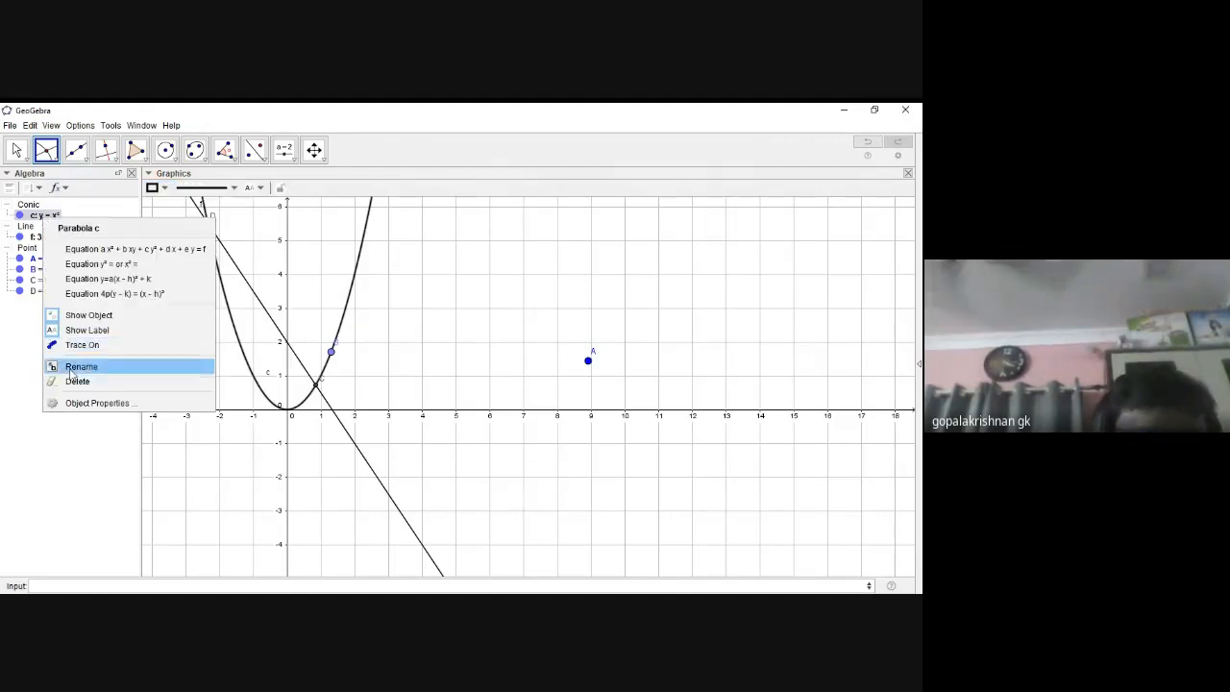
left_click(86, 387)
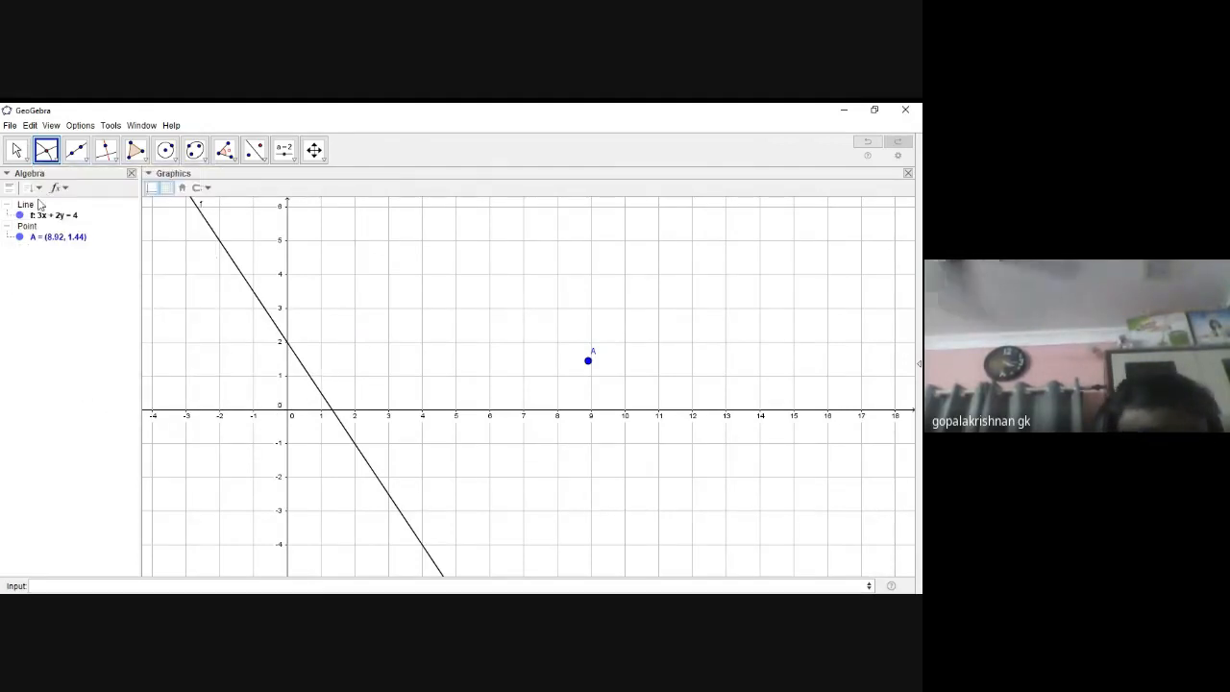
left_click(61, 218)
right_click(61, 220)
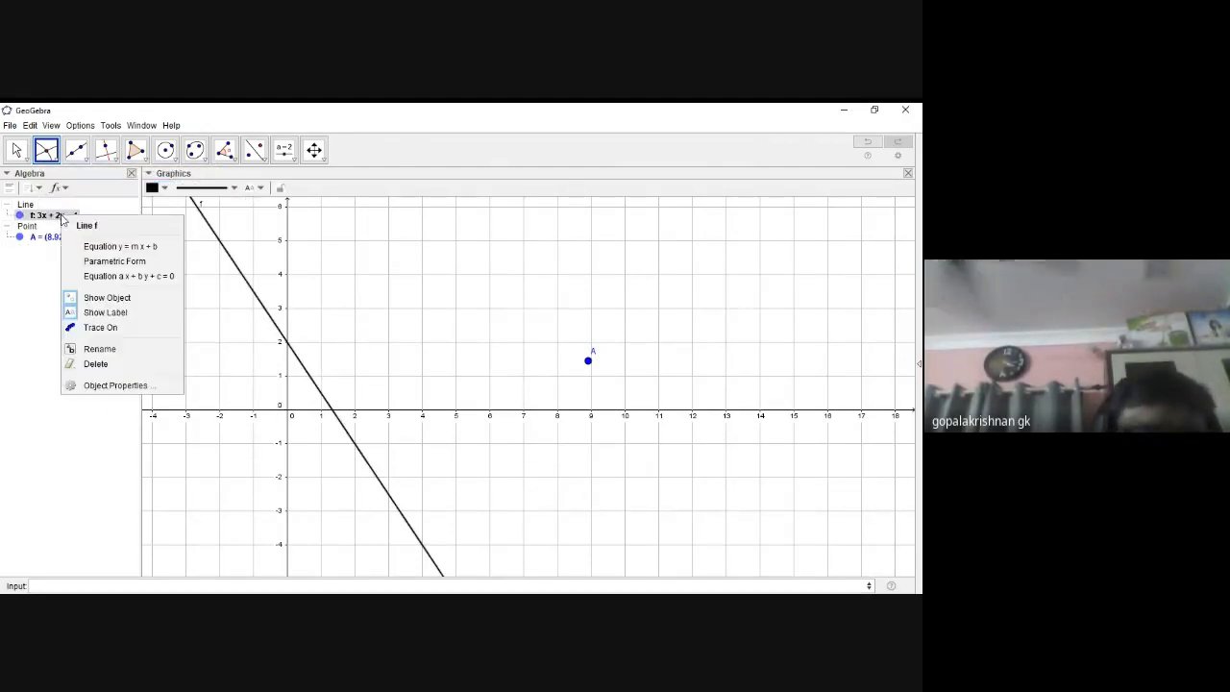
left_click(93, 366)
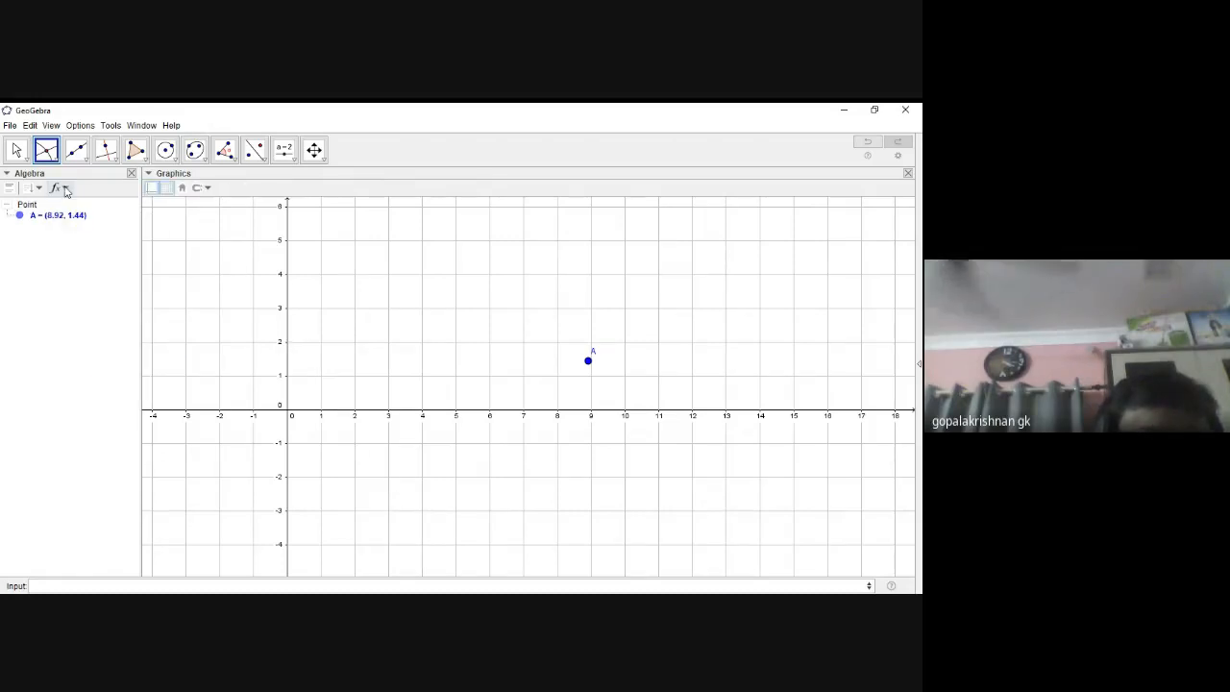
right_click(64, 218)
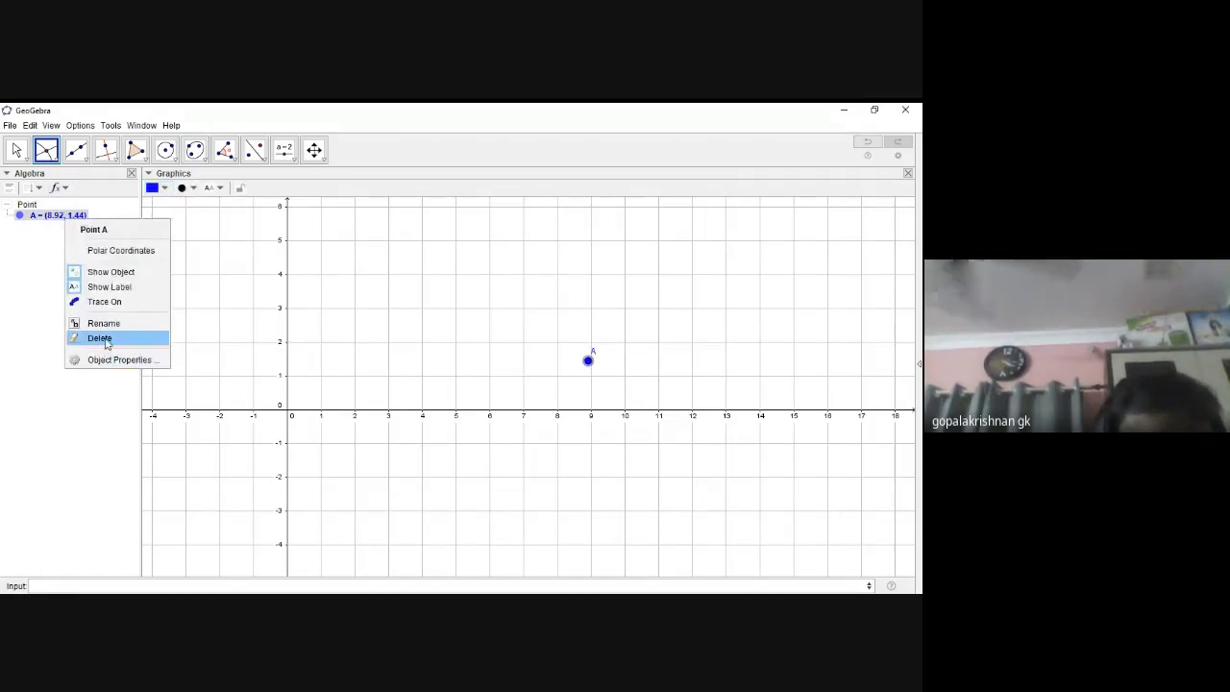
left_click(100, 339)
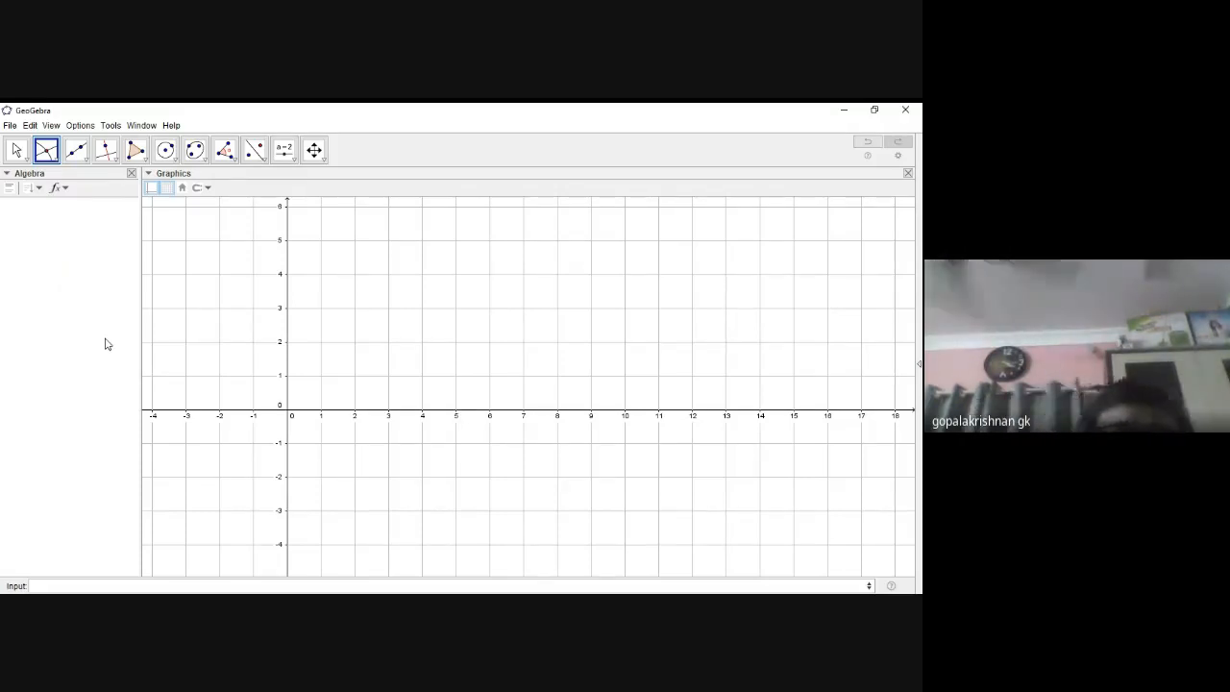
left_click(57, 160)
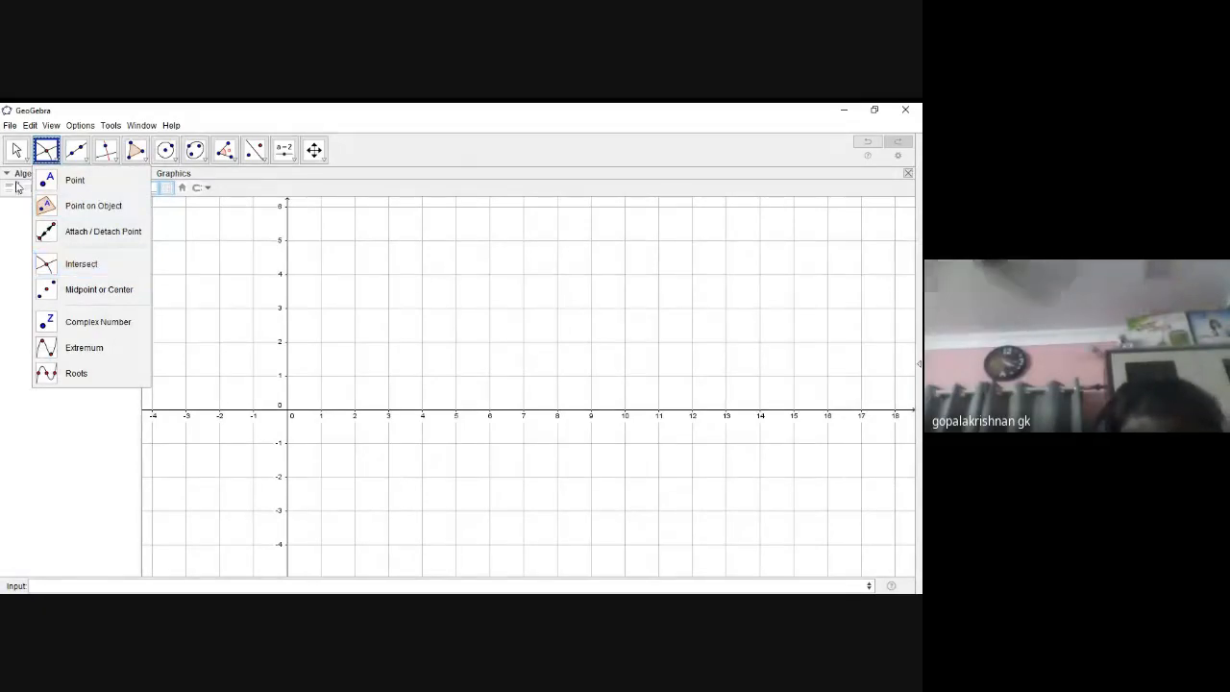
mouse_move(22, 160)
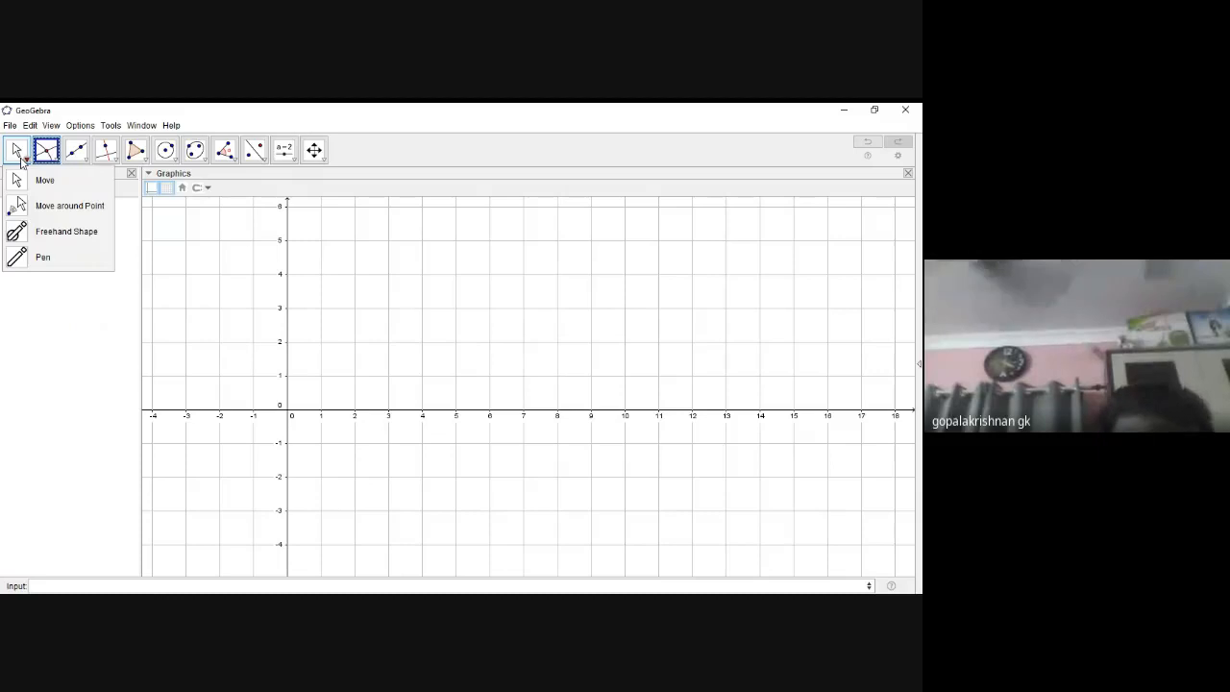
mouse_move(83, 161)
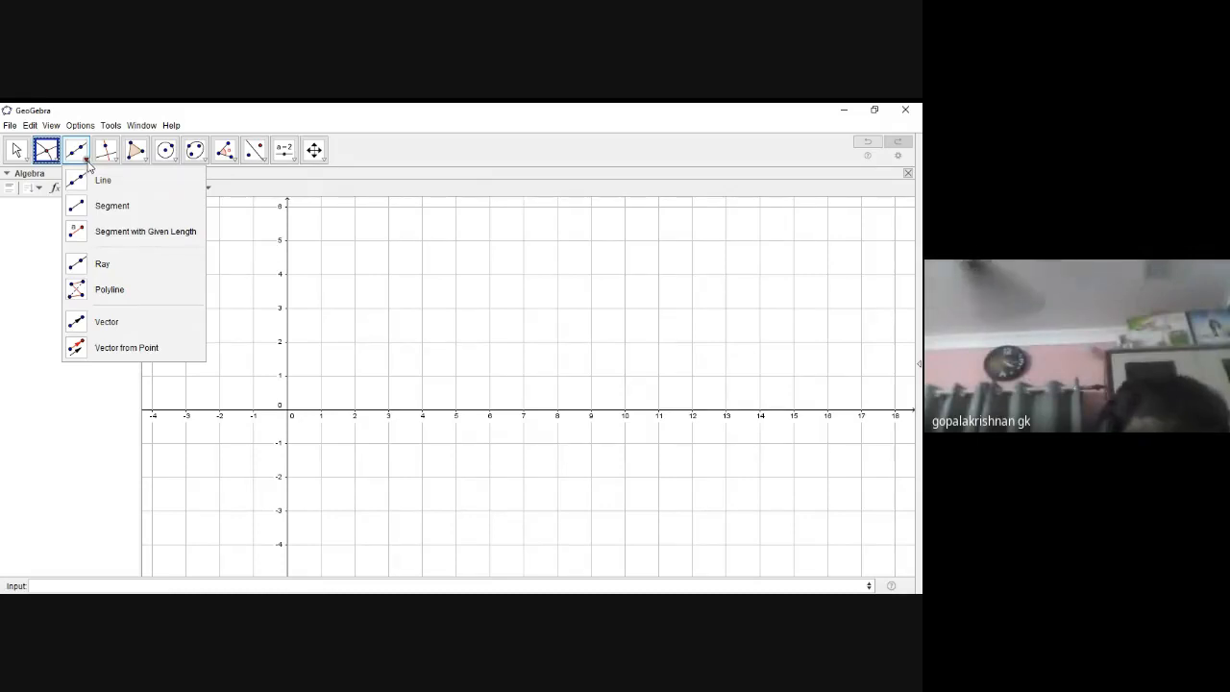
- Place two points on the grid at (1, 1) and (7, 3) using the Point tool
left_click(46, 150)
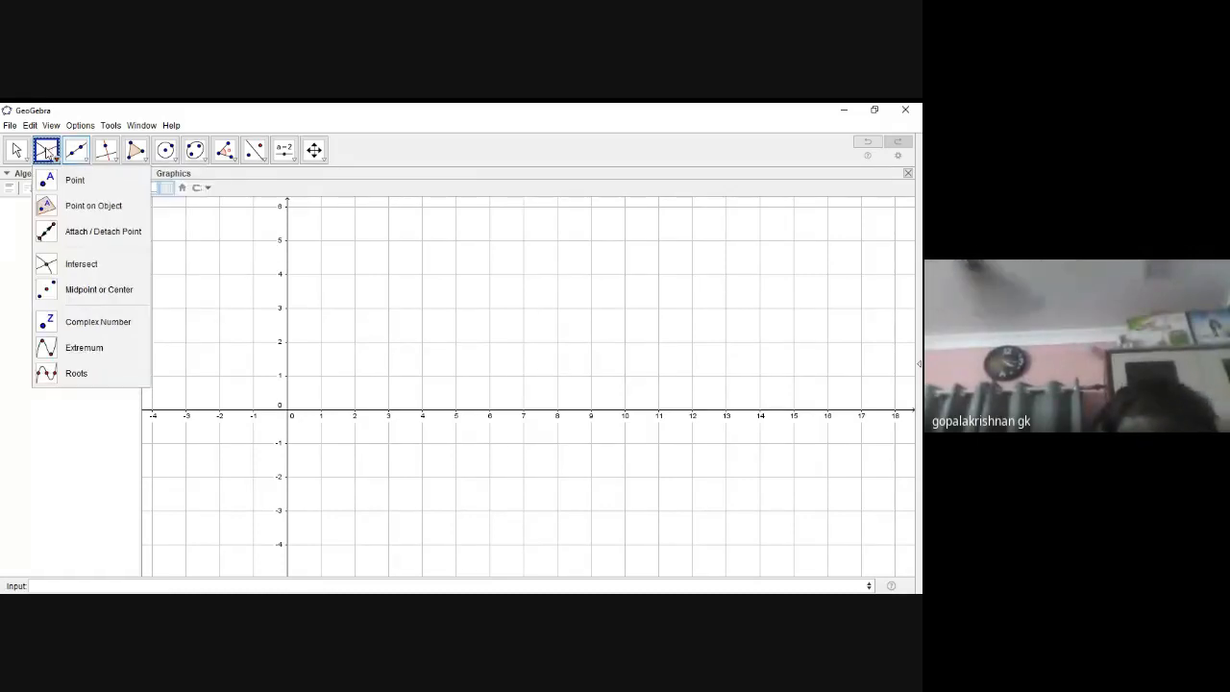
left_click(77, 182)
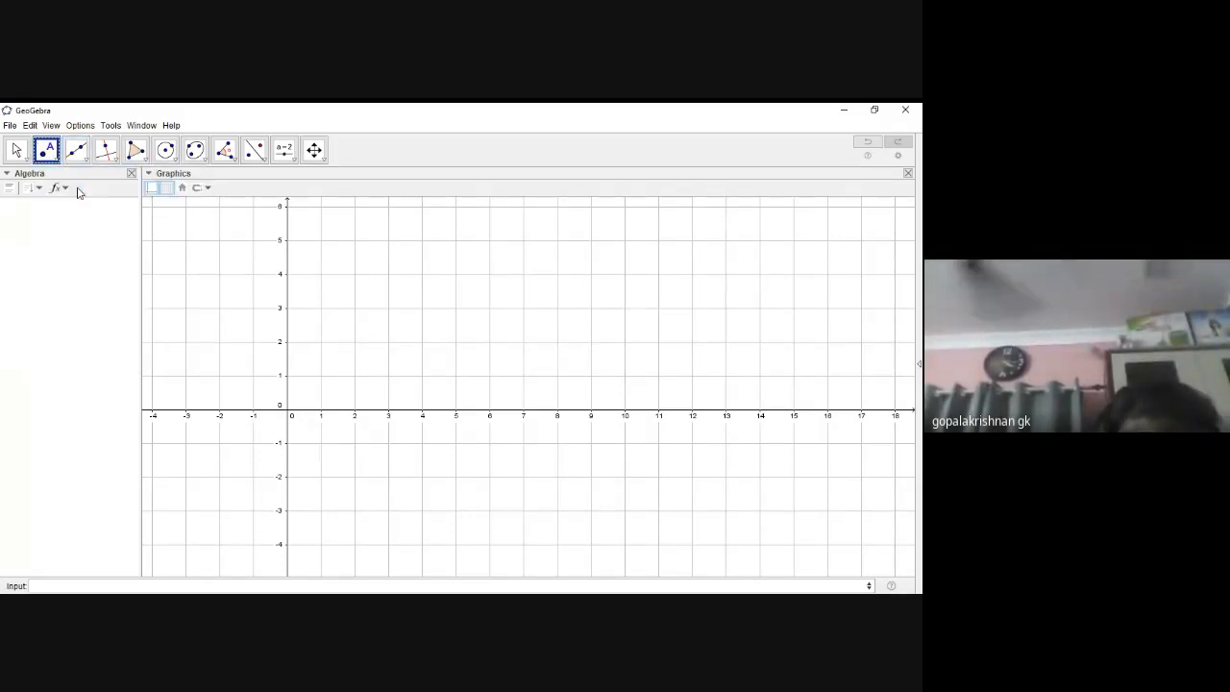
left_click(321, 375)
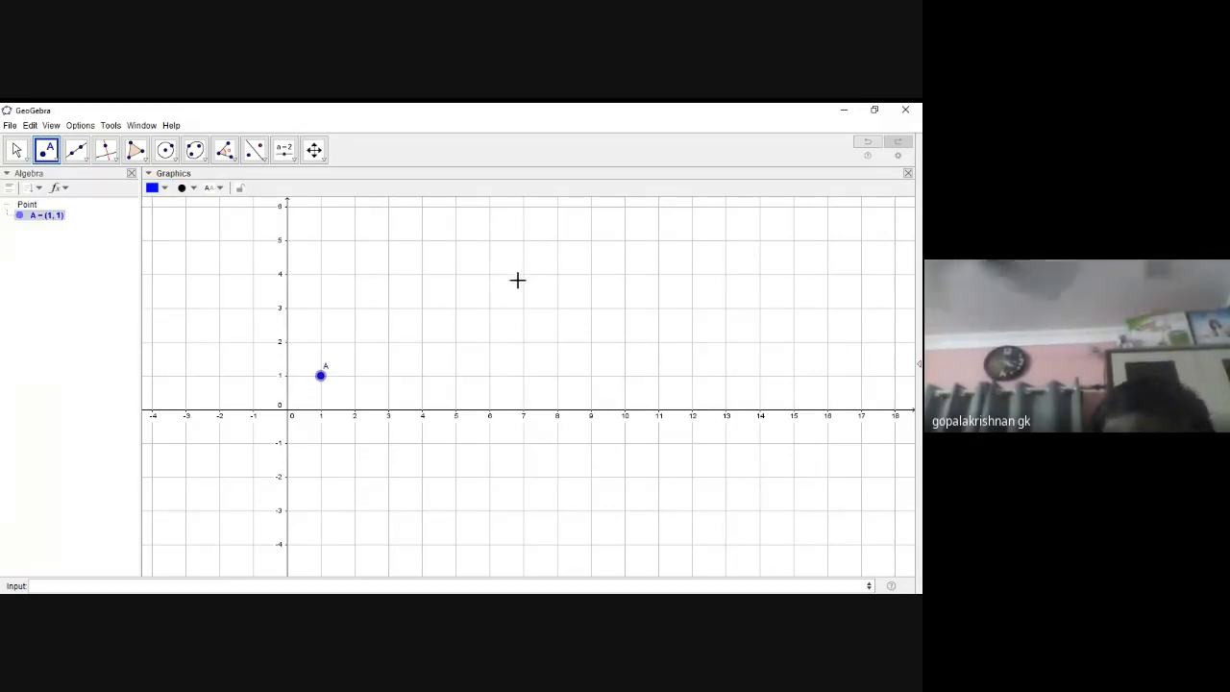
left_click(523, 309)
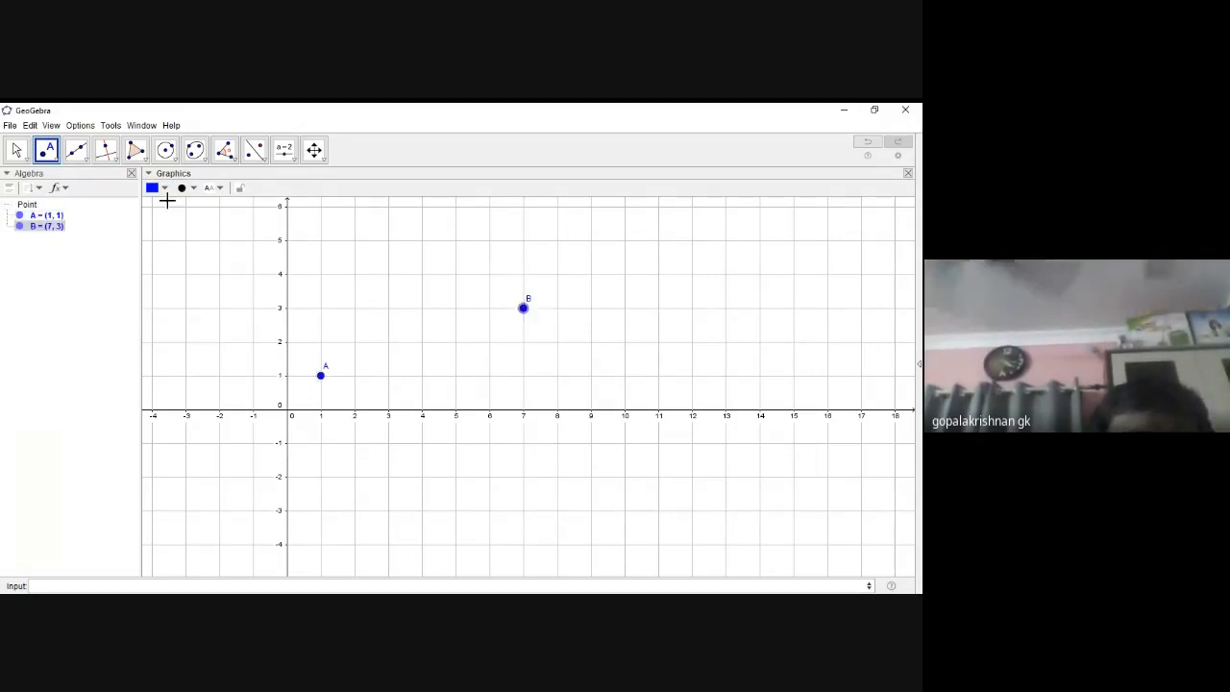
- Draw a line through points A and B using the Line tool
left_click(85, 162)
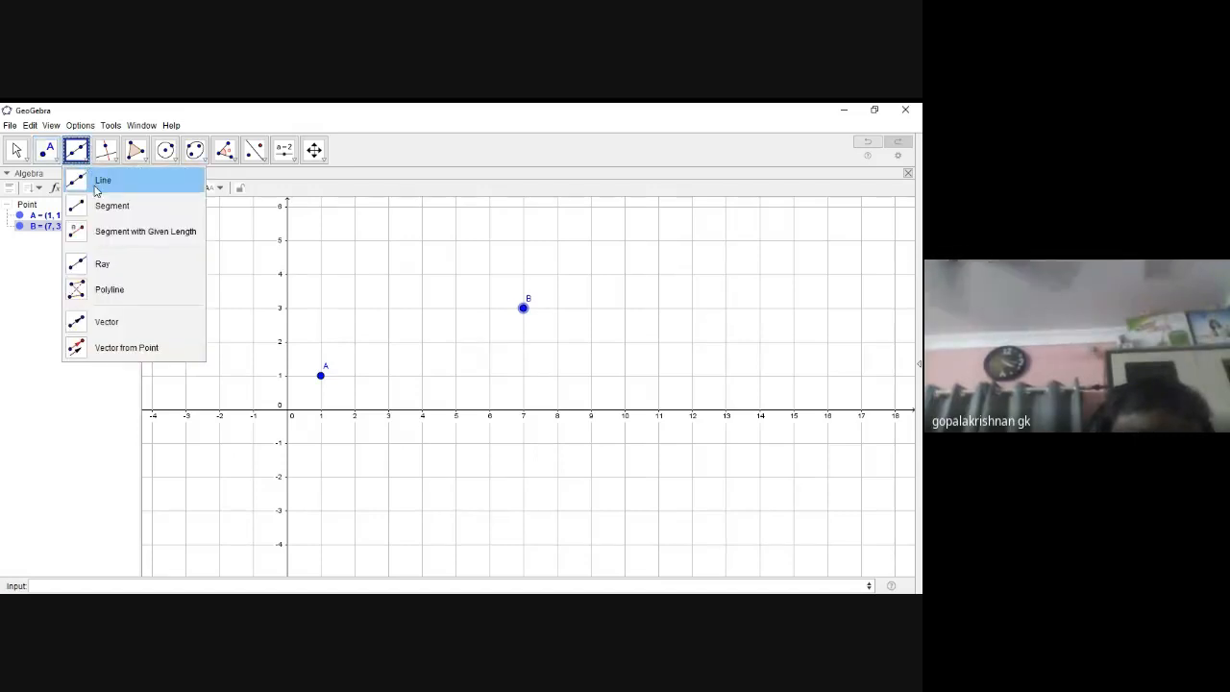
left_click(106, 187)
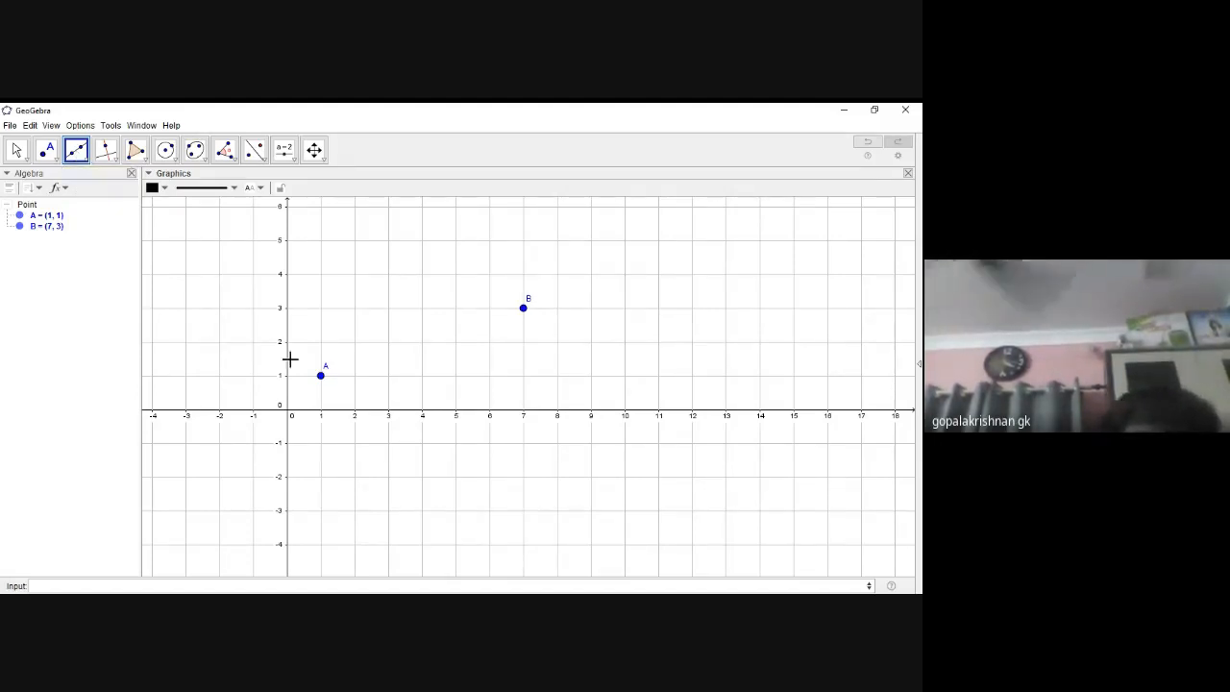
left_click(320, 375)
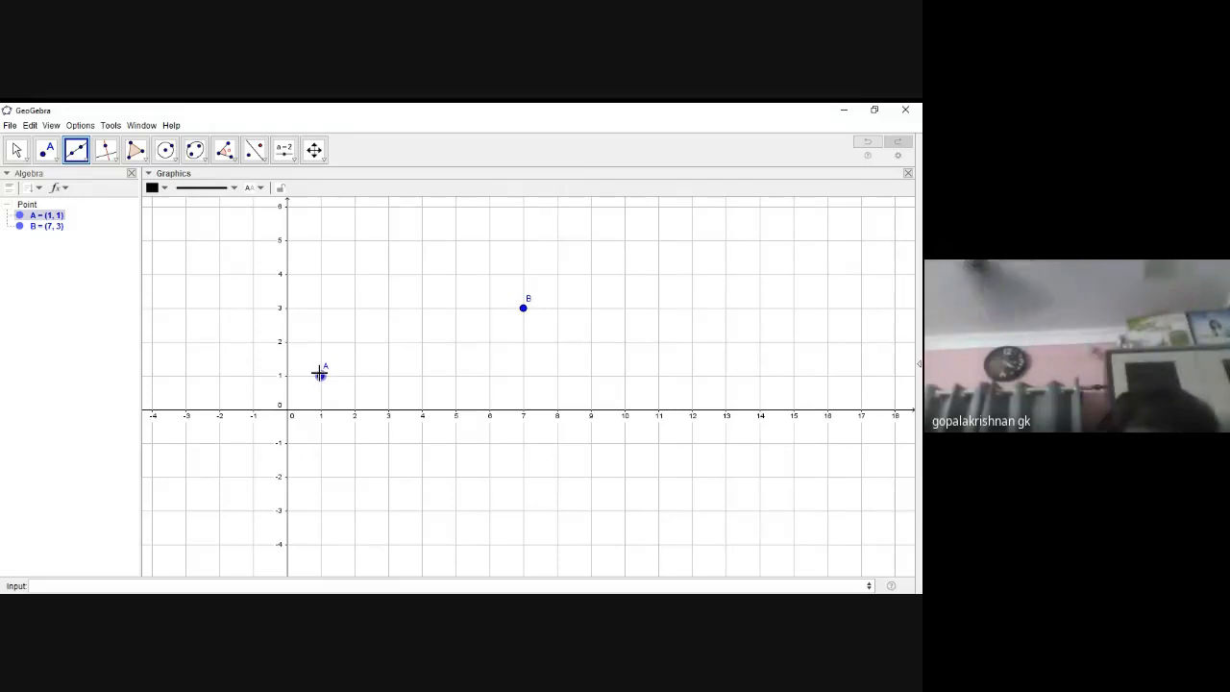
left_click(524, 307)
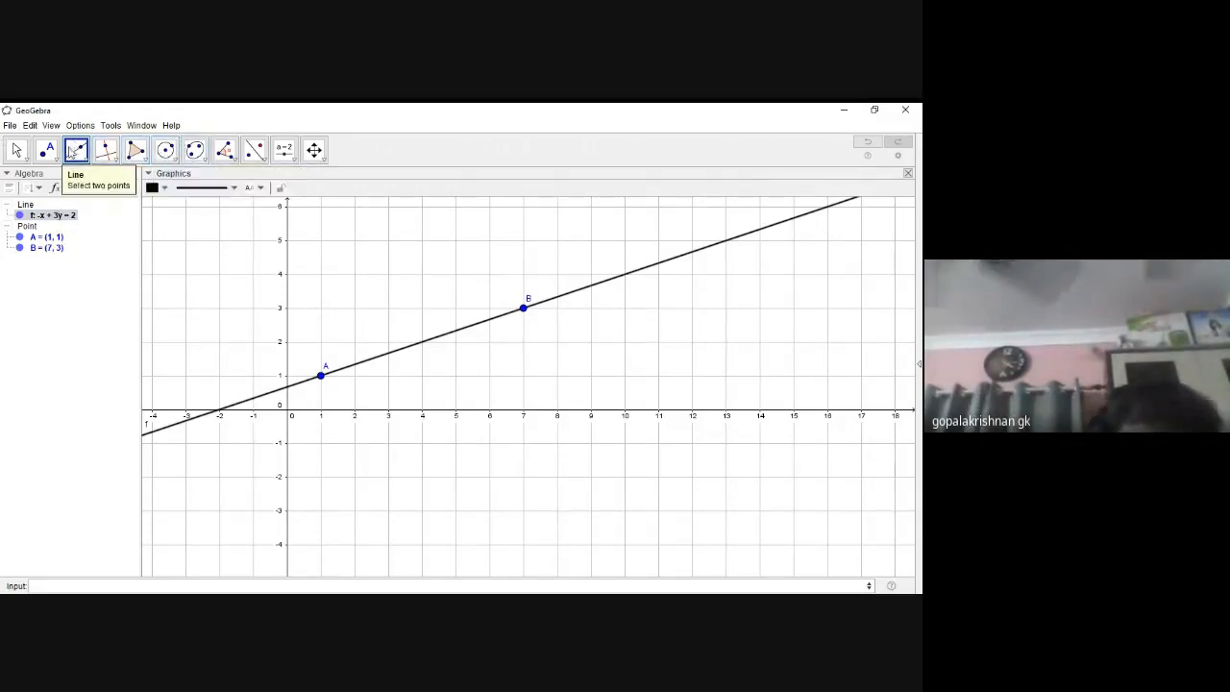
left_click(46, 150)
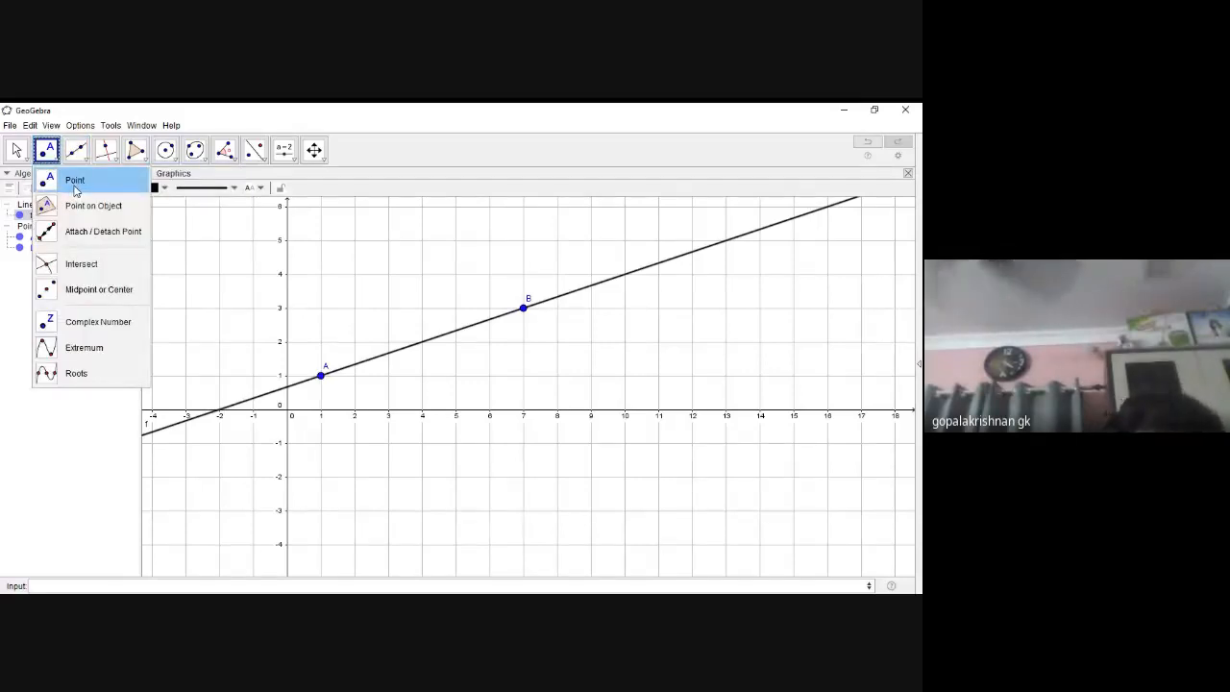
left_click(82, 160)
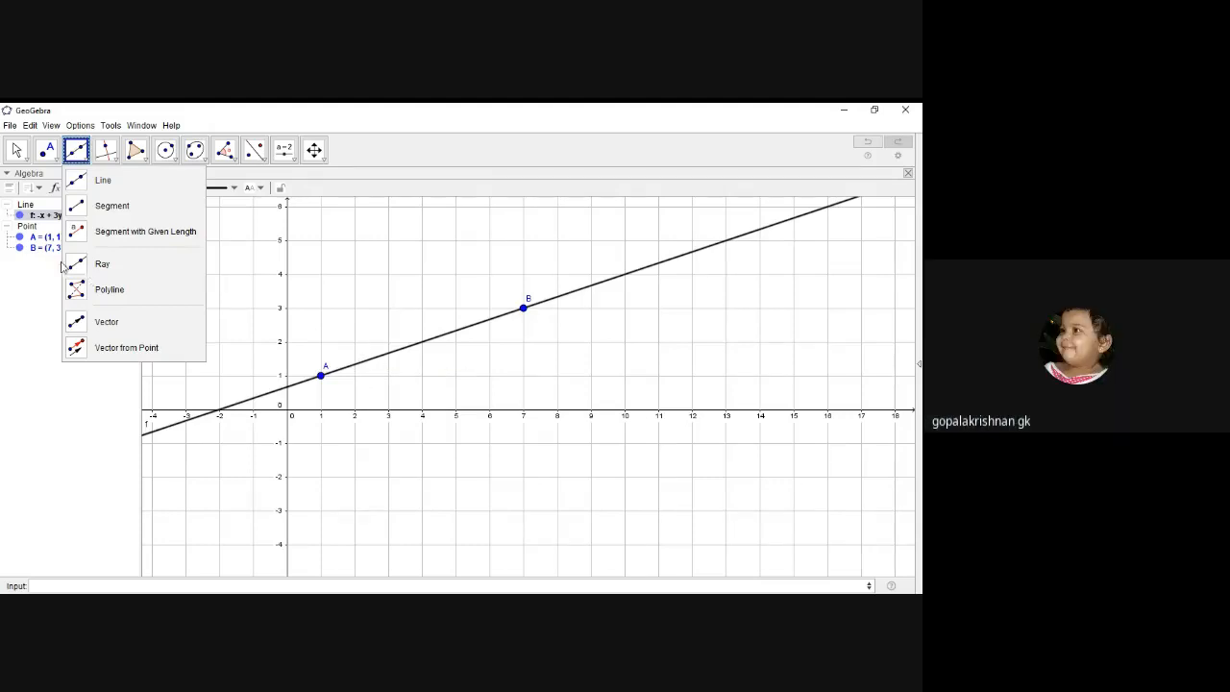
left_click(31, 332)
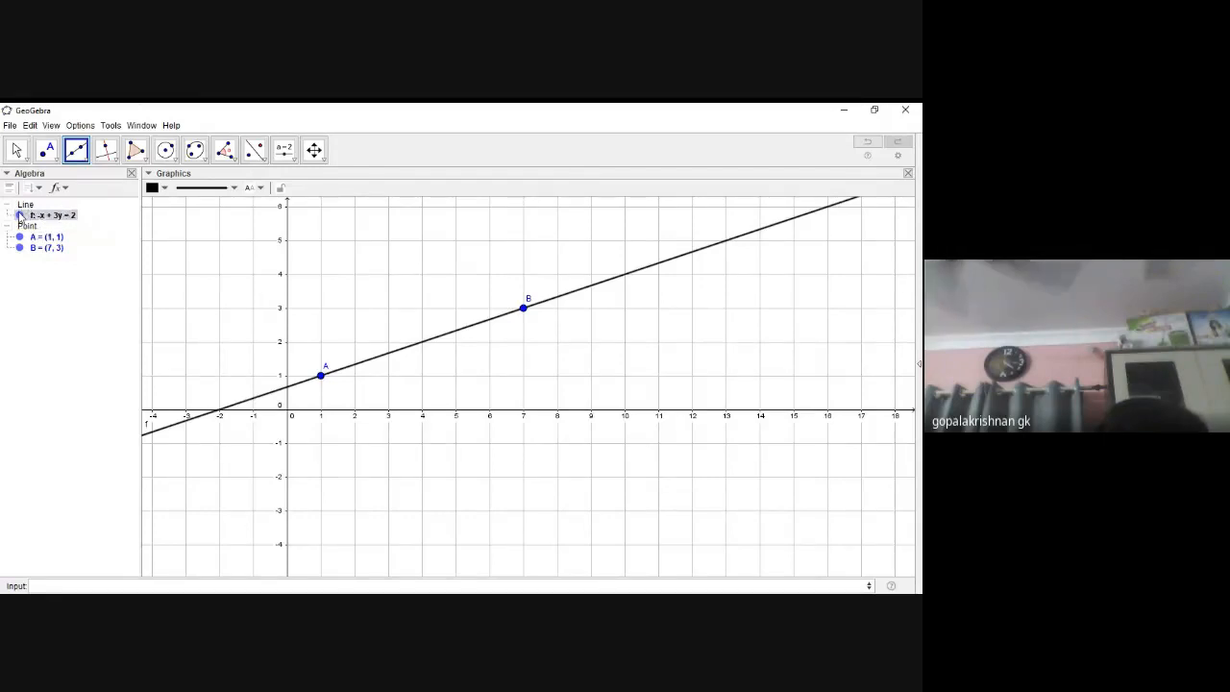
- Hide the line through A and B, and draw a segment between the two points using the Segment tool
left_click(20, 215)
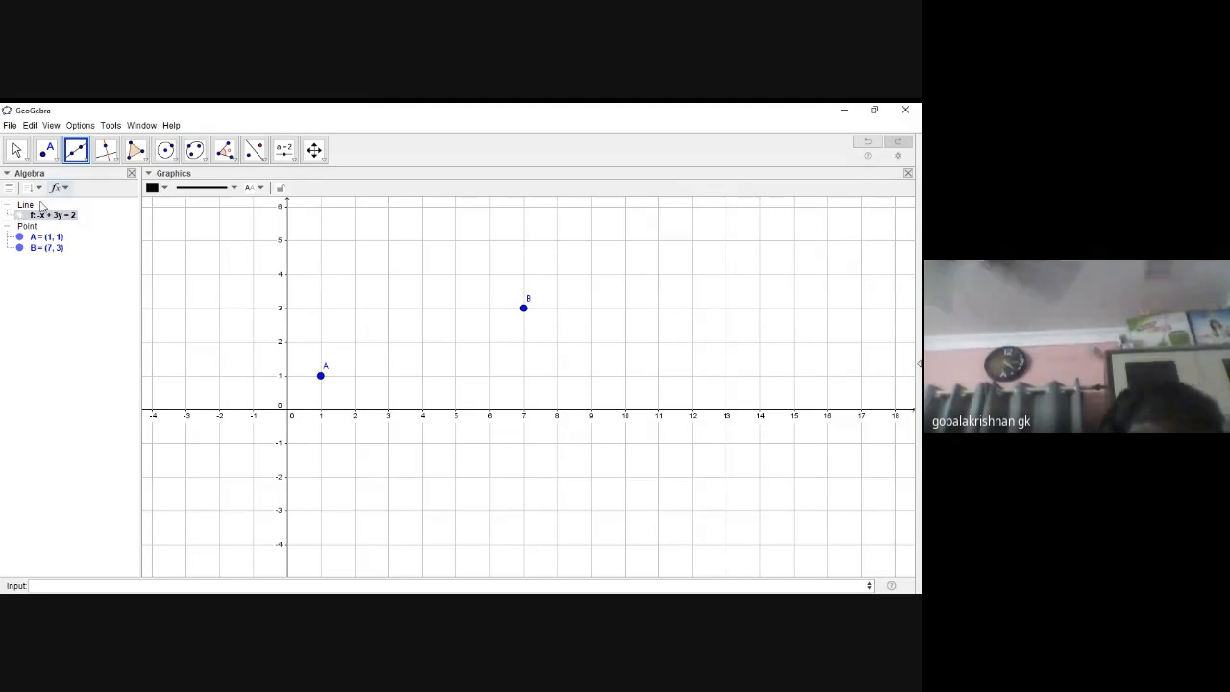
left_click(85, 163)
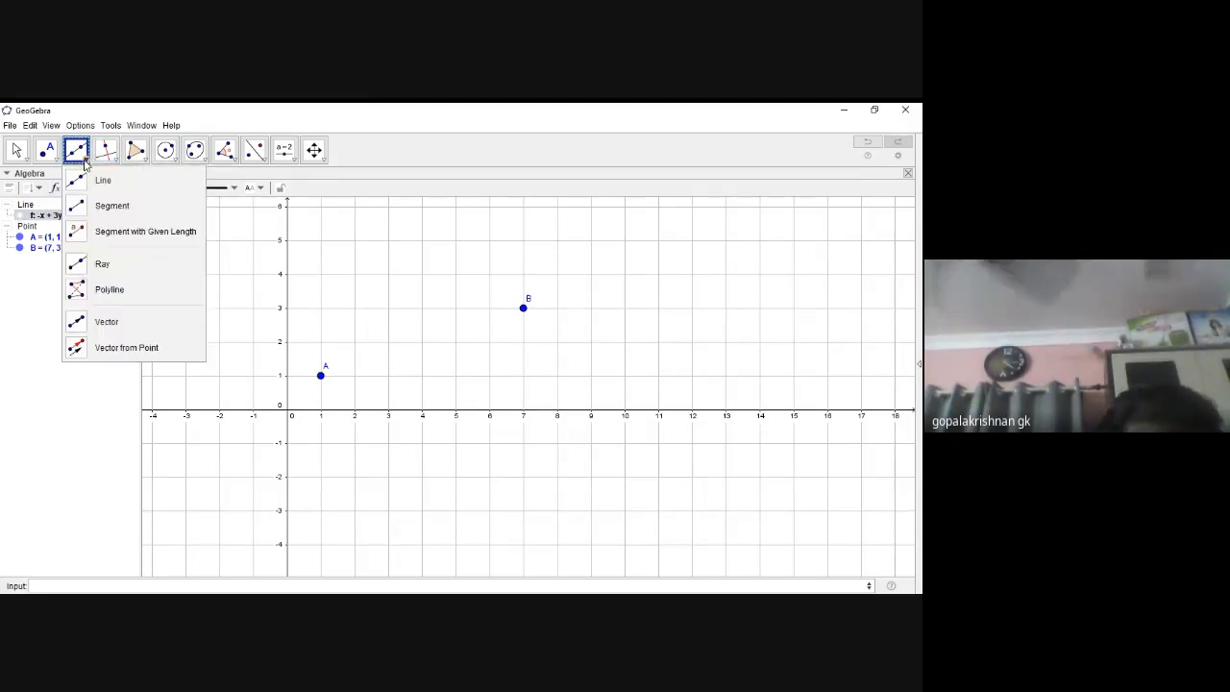
left_click(112, 208)
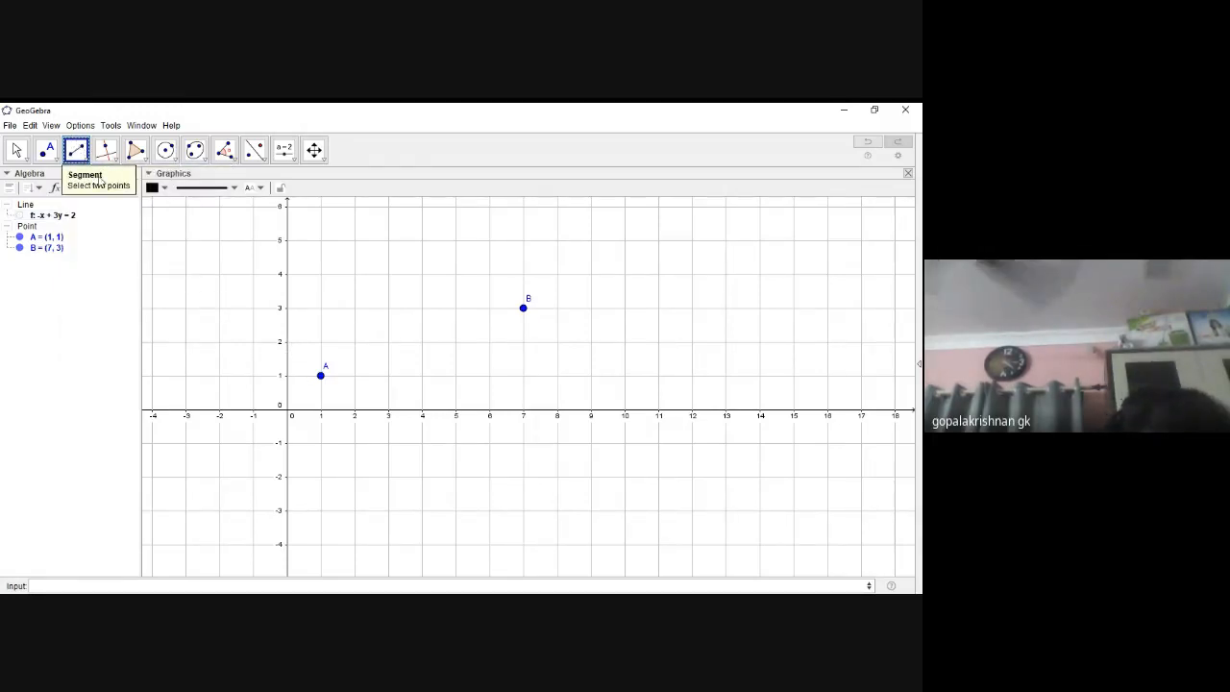
left_click(322, 375)
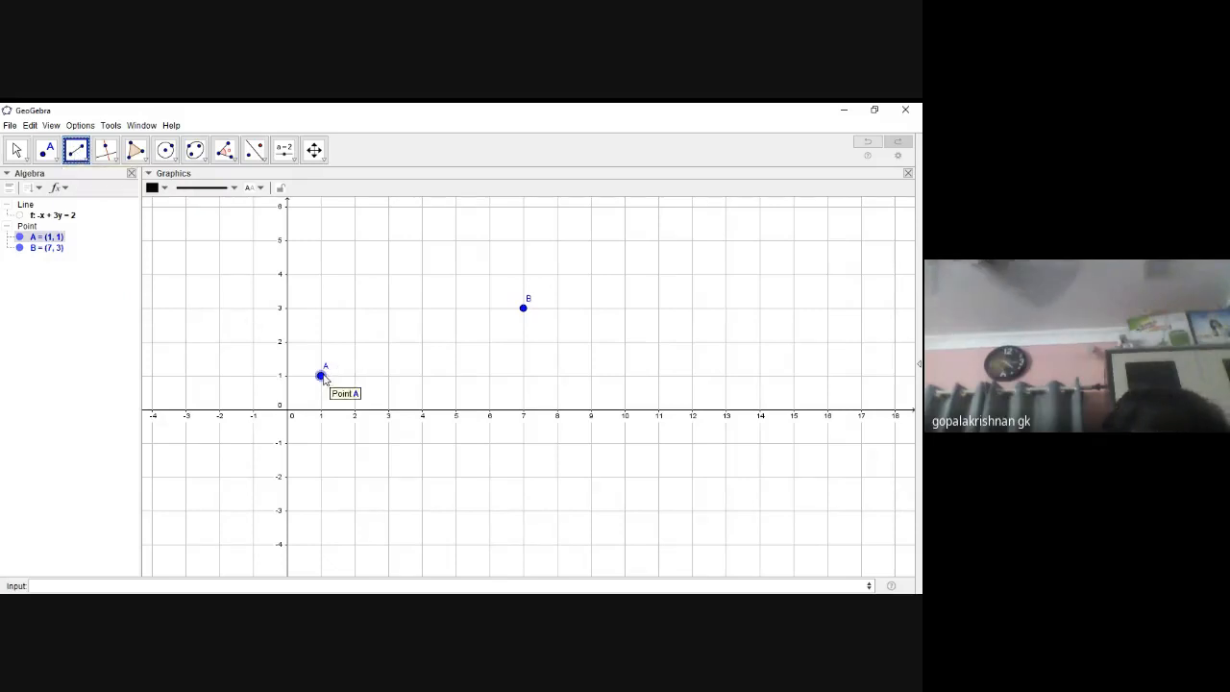
left_click(523, 309)
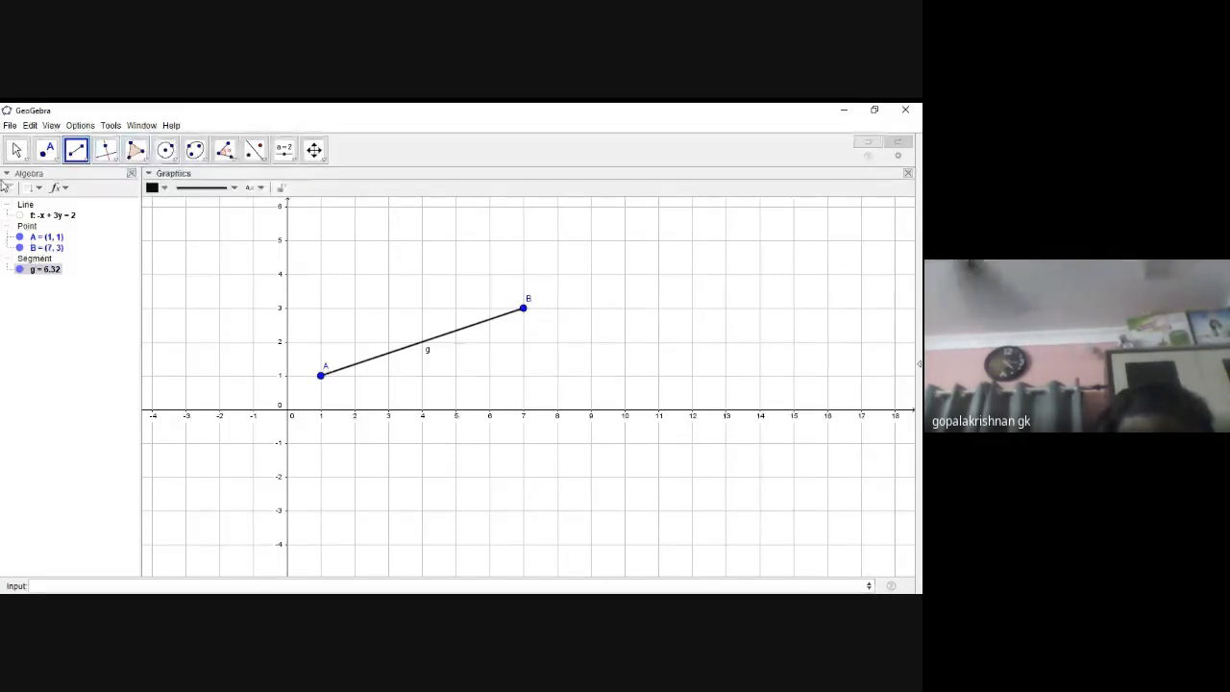
- Draw a segment of length 4 starting at (8, 1) using the Segment with Given Length tool
left_click(86, 162)
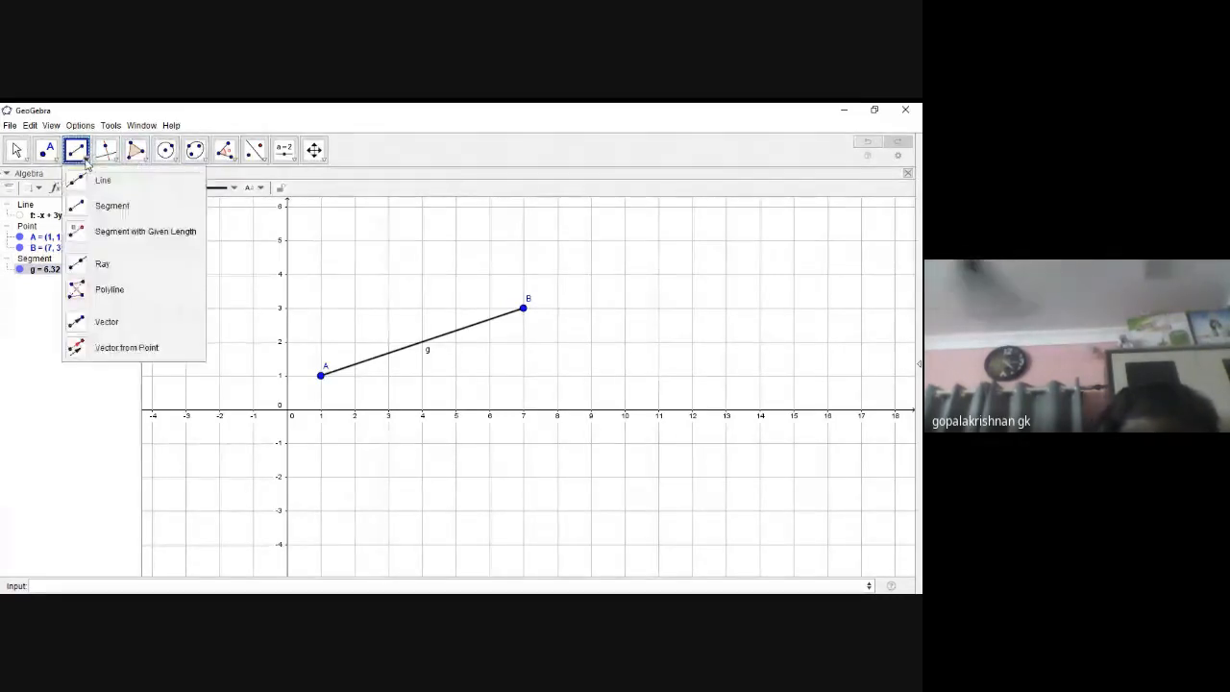
left_click(119, 232)
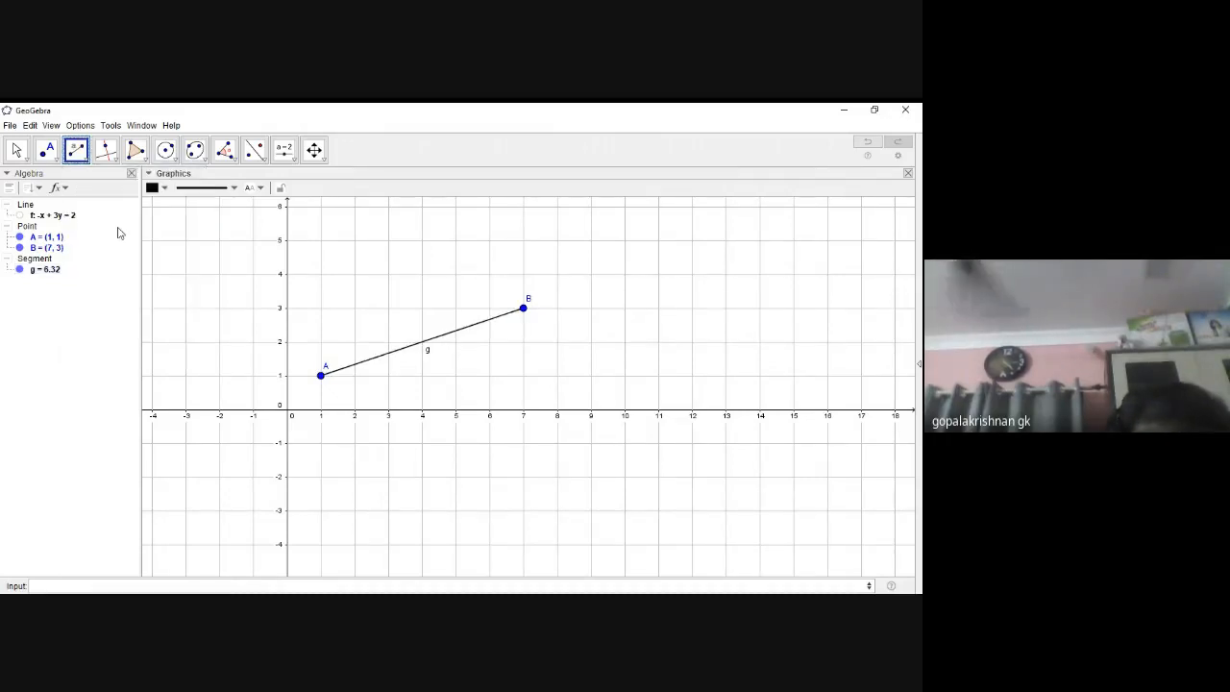
left_click(81, 143)
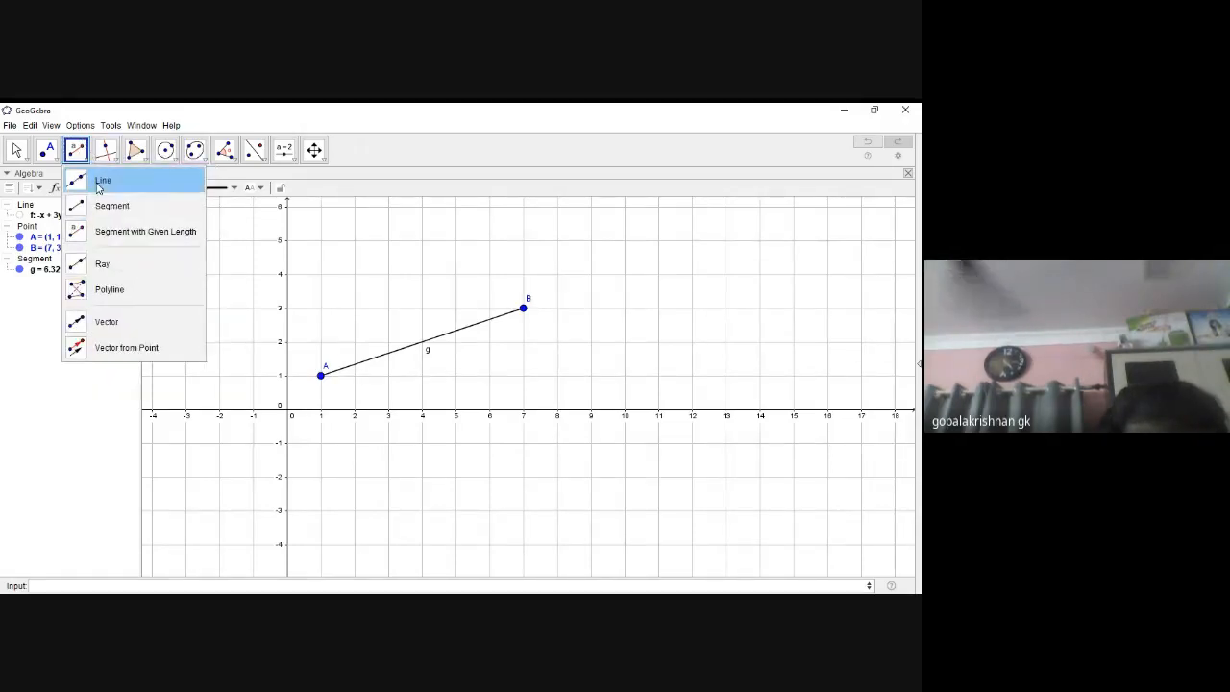
left_click(109, 235)
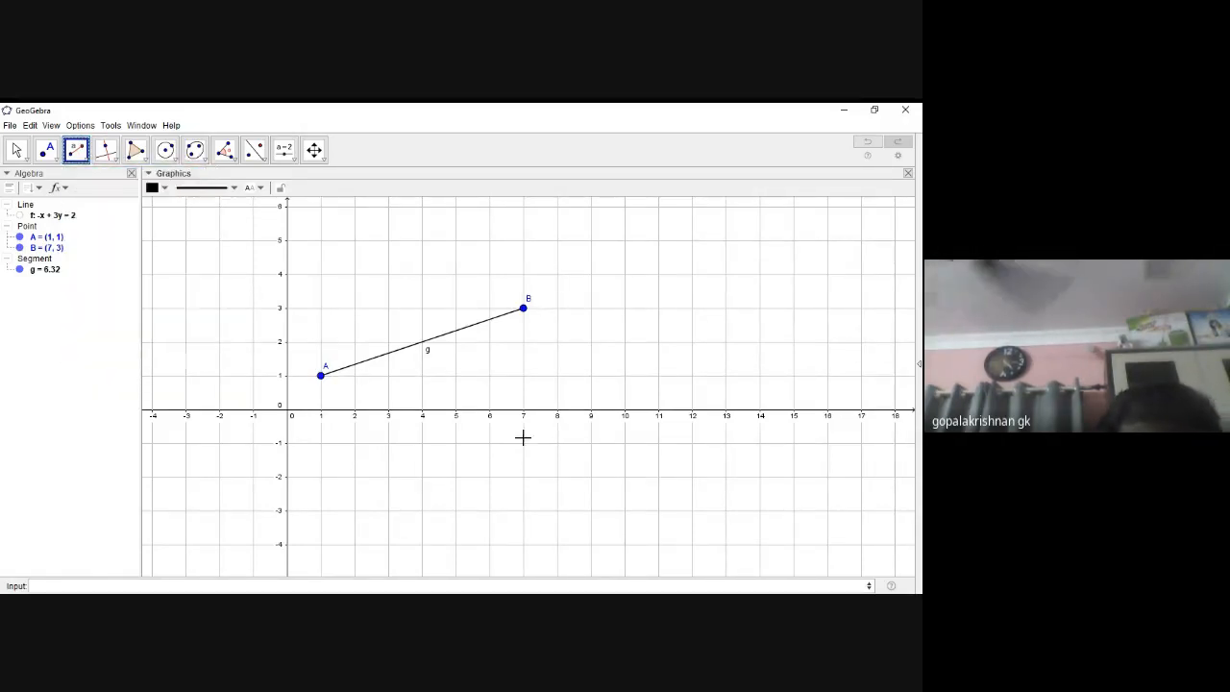
left_click(556, 375)
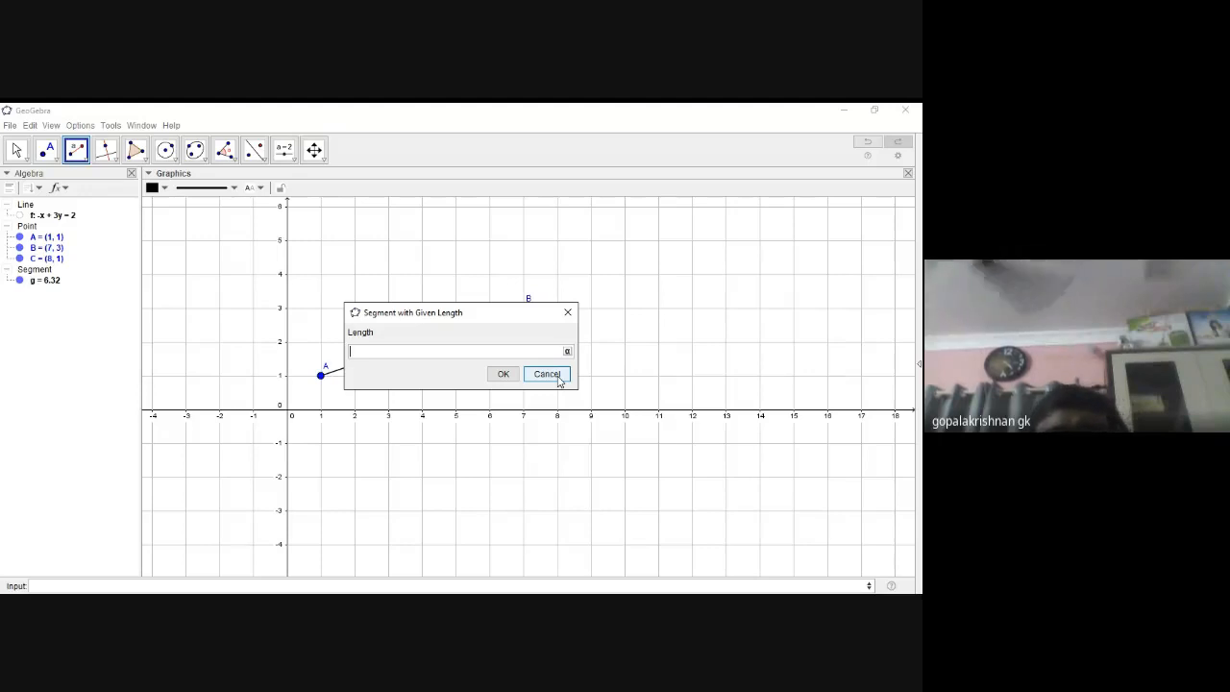
type("4")
left_click(500, 374)
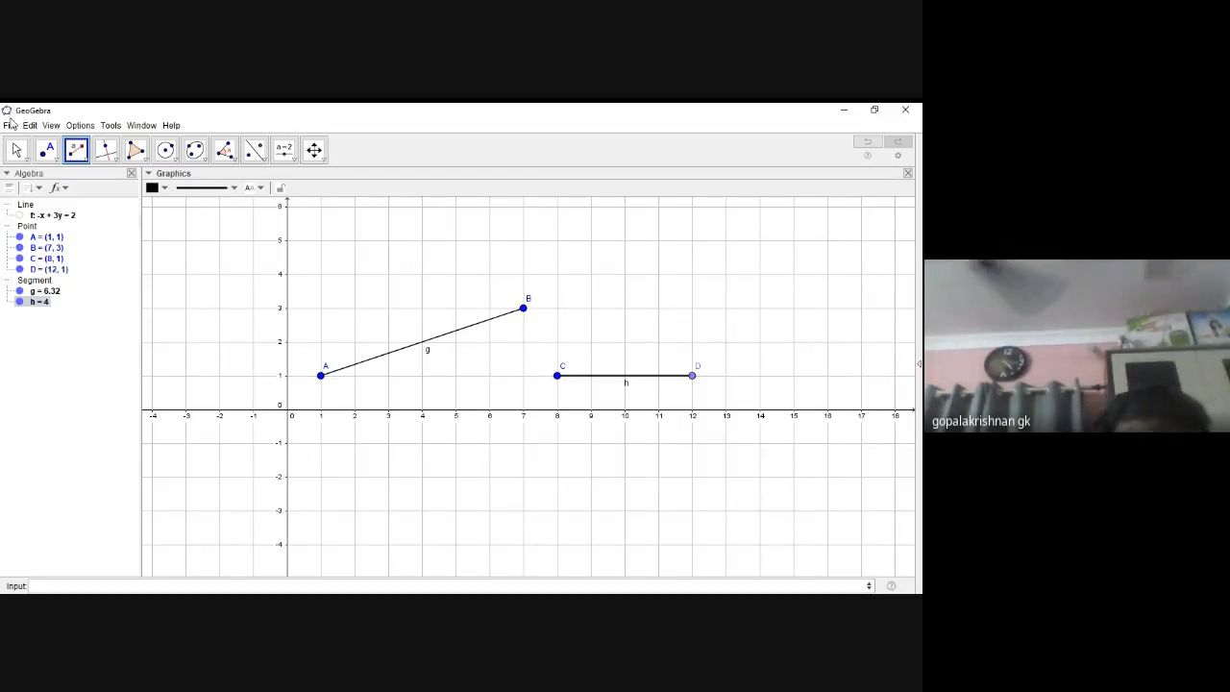
- Move point B to about (8.2, 3.74) and try pulling point D away from C, leaving it at about (12, 0.94)
left_click(17, 150)
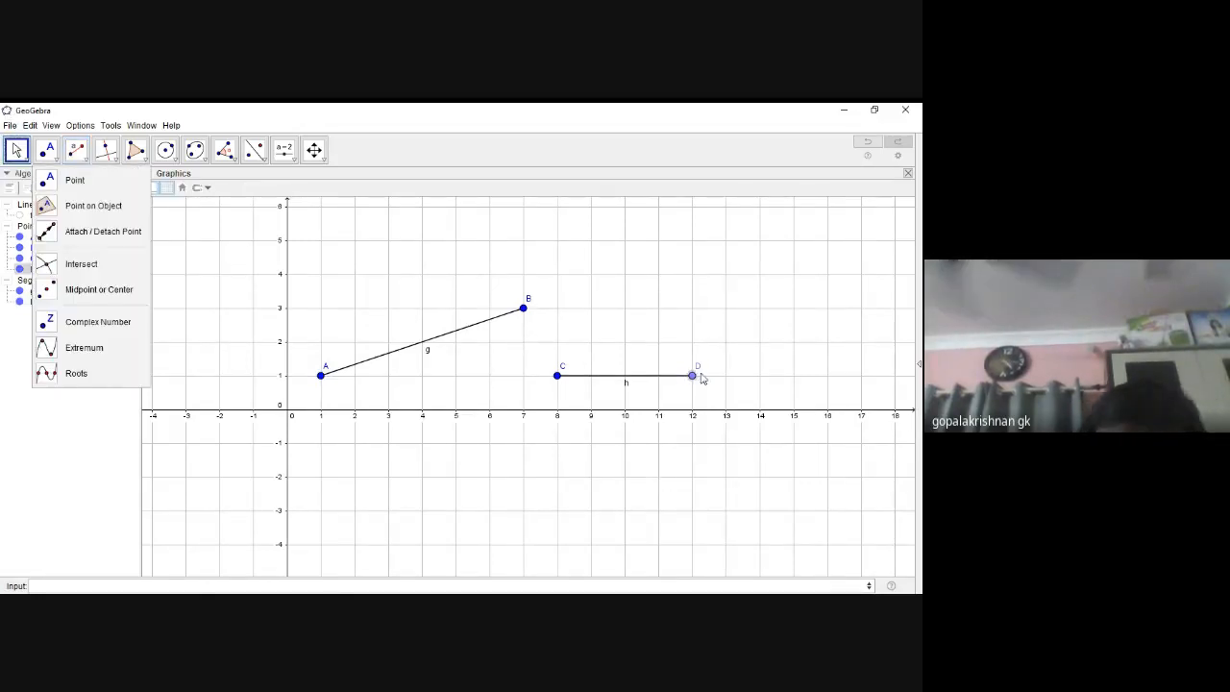
left_click_drag(698, 383, 740, 381)
left_click_drag(524, 308, 563, 291)
left_click_drag(692, 375, 769, 386)
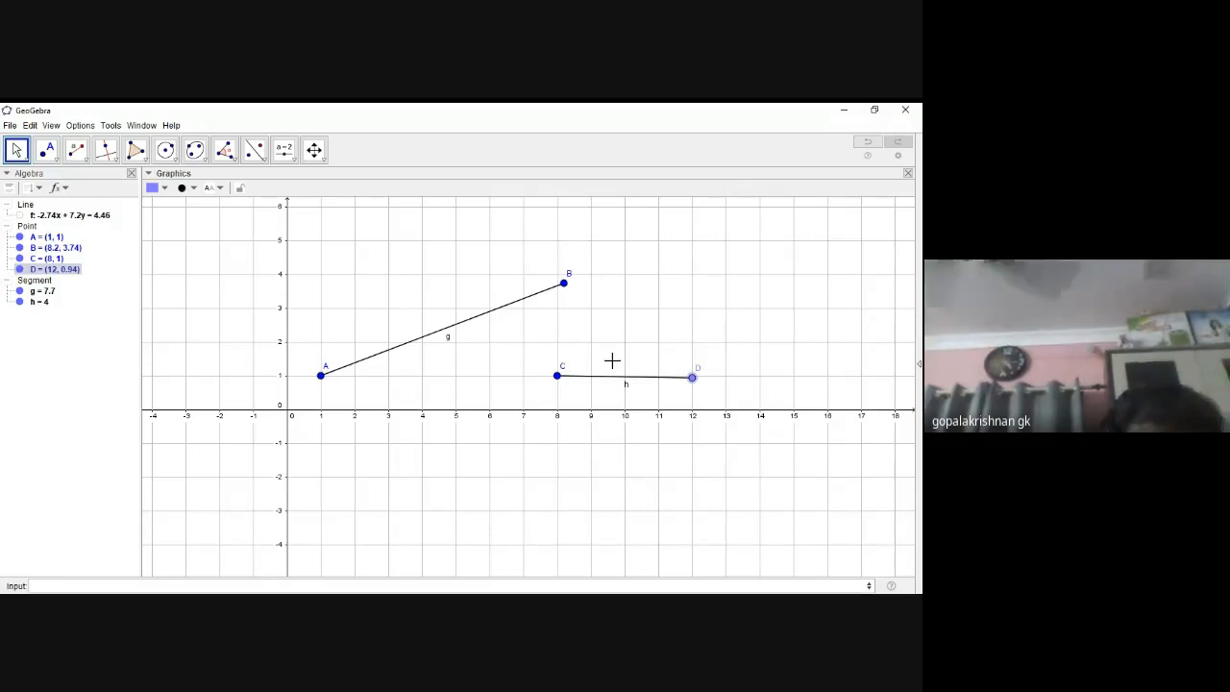
- Move point B up to about (8.12, 5.32) and point D to (12, 1) with the Move tool
left_click(76, 149)
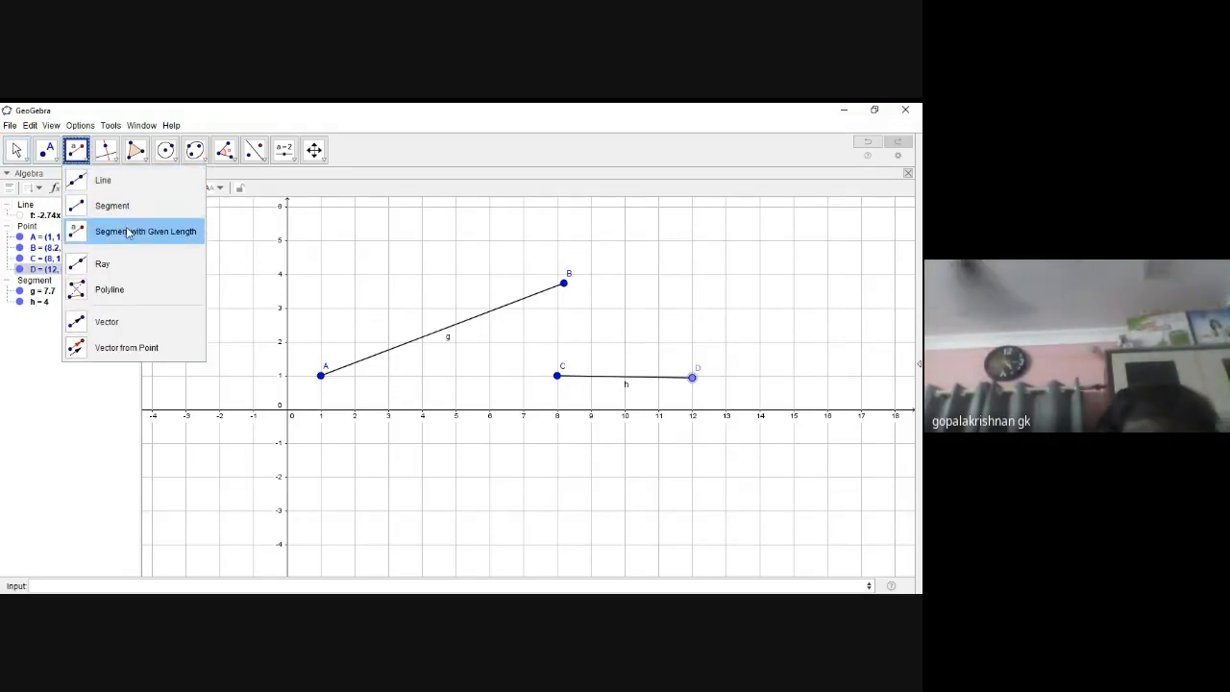
left_click(26, 153)
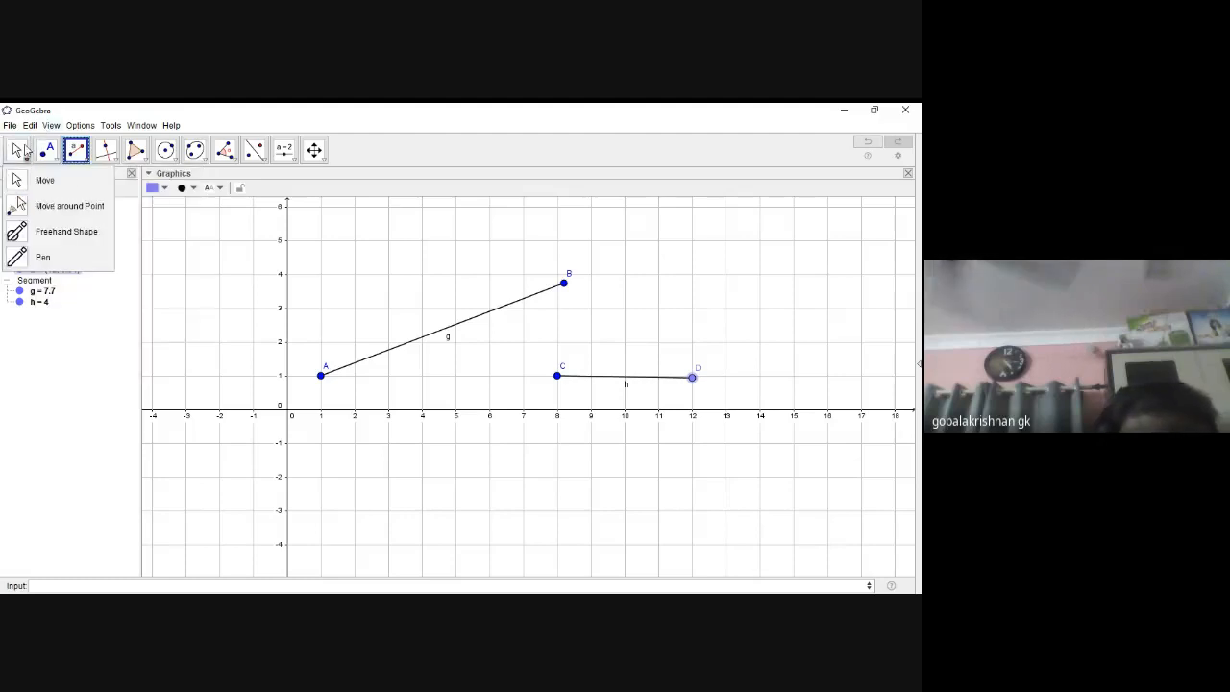
left_click(43, 180)
left_click_drag(565, 283, 561, 230)
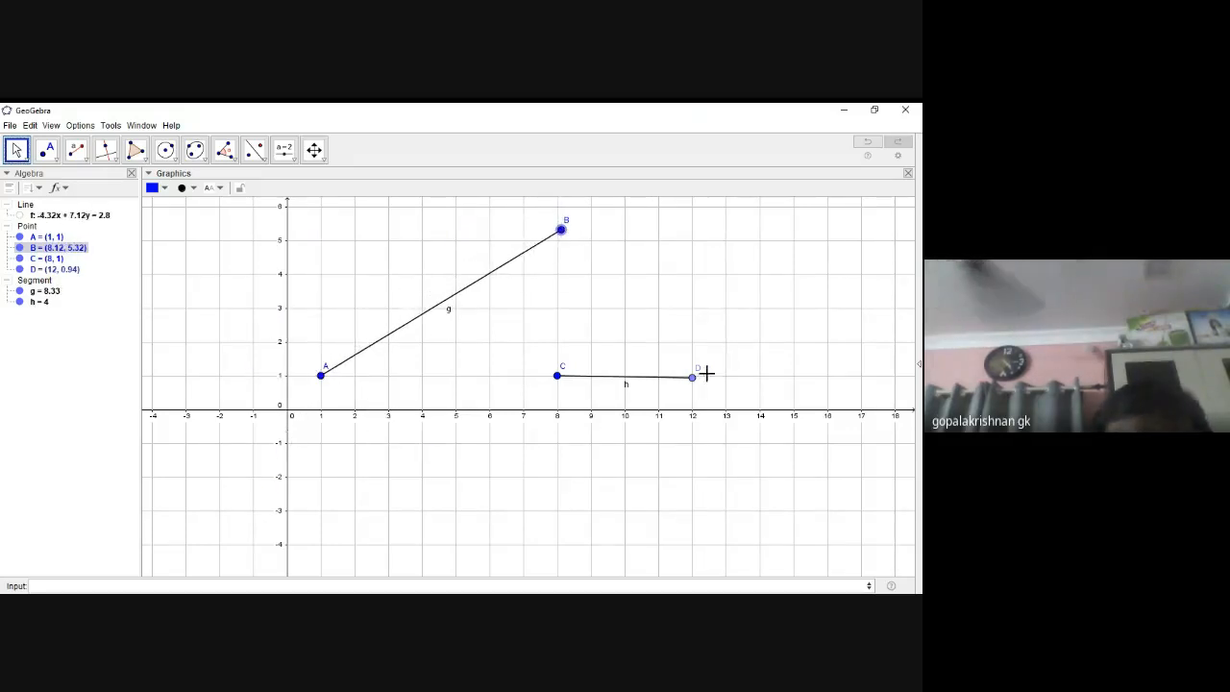
mouse_move(693, 379)
left_mouse_down()
mouse_move(511, 247)
mouse_move(511, 497)
mouse_move(434, 321)
mouse_move(692, 389)
mouse_move(741, 467)
mouse_move(522, 431)
mouse_move(673, 330)
mouse_move(718, 356)
mouse_move(547, 434)
mouse_move(602, 318)
mouse_move(564, 357)
mouse_move(580, 392)
mouse_move(541, 247)
mouse_move(547, 435)
mouse_move(557, 275)
mouse_move(508, 400)
mouse_move(676, 376)
mouse_move(551, 375)
mouse_move(511, 321)
mouse_move(597, 311)
mouse_move(697, 380)
left_mouse_up()
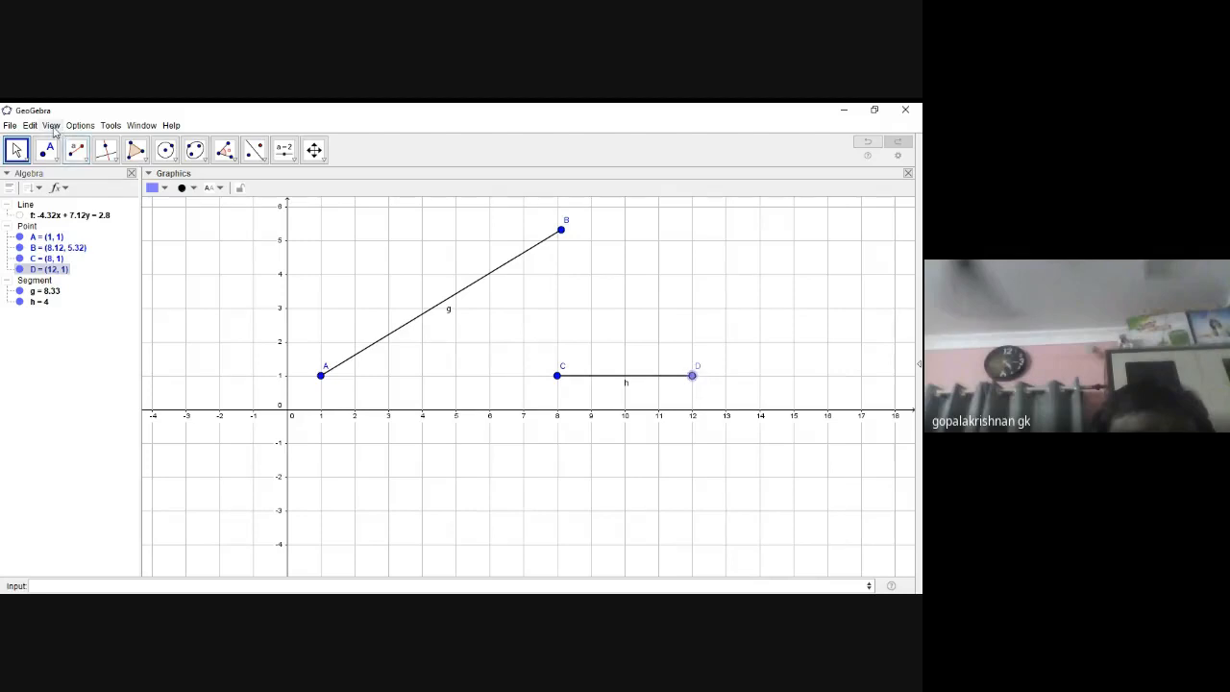
- Move point B below the x-axis to about (6.22, -2.76) and point D to about (12, 0.96)
left_click(86, 159)
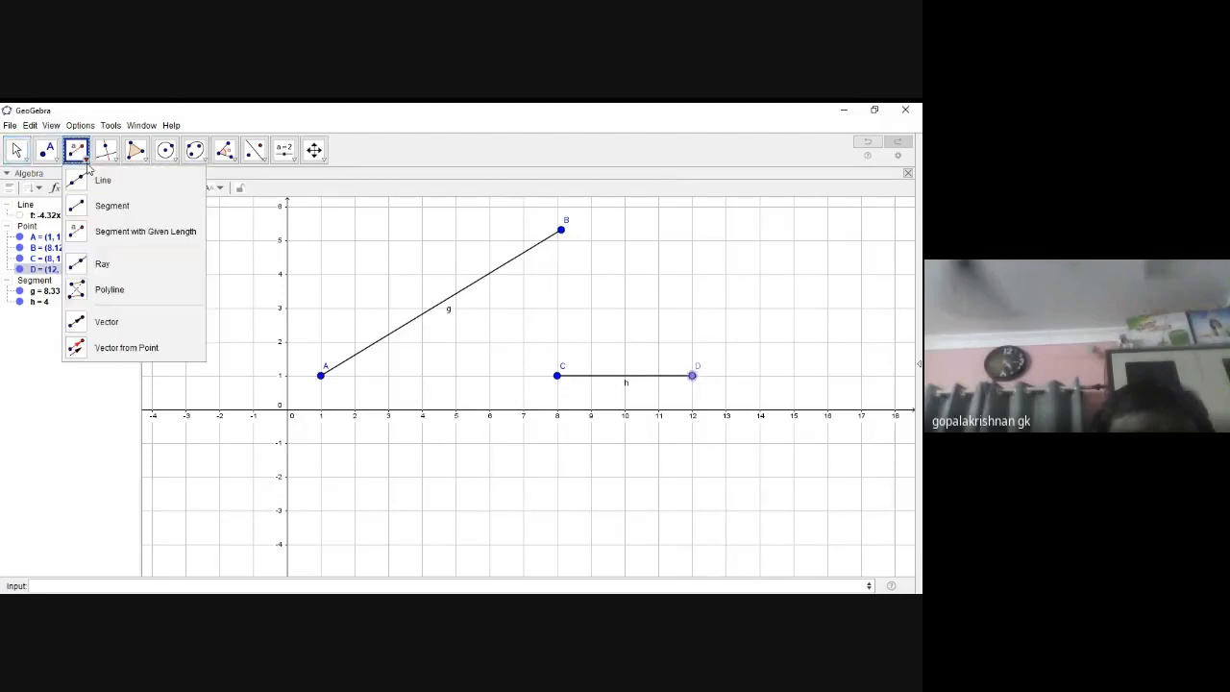
mouse_move(58, 159)
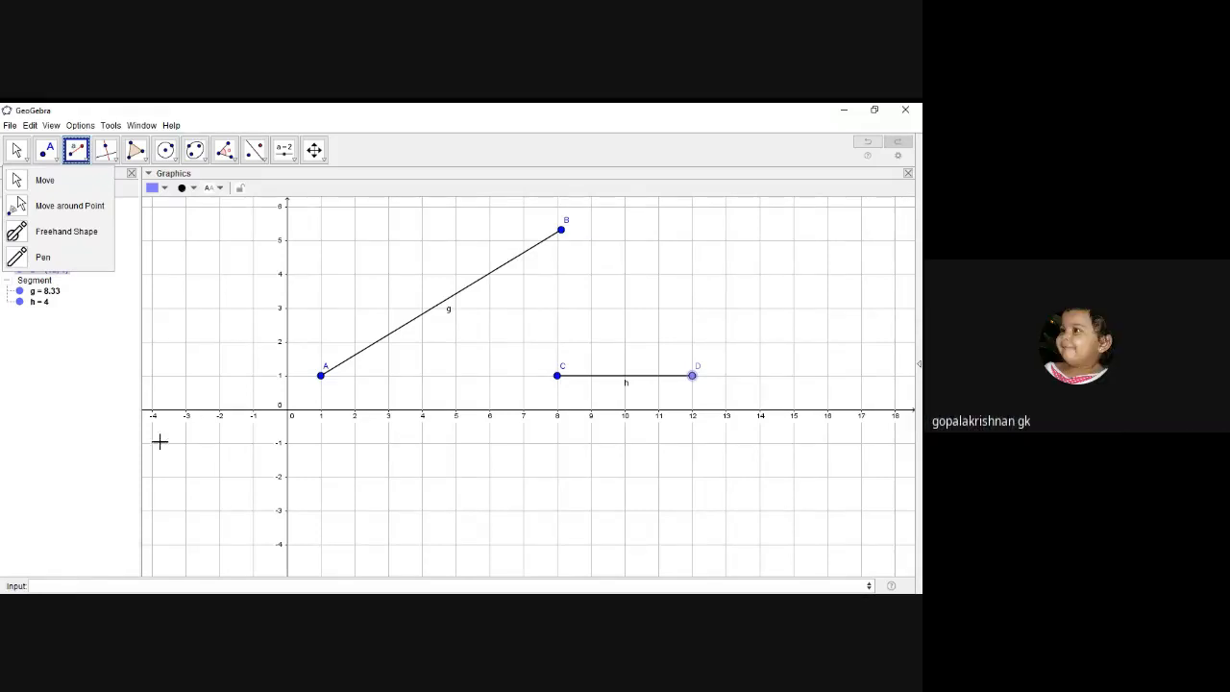
left_click(76, 149)
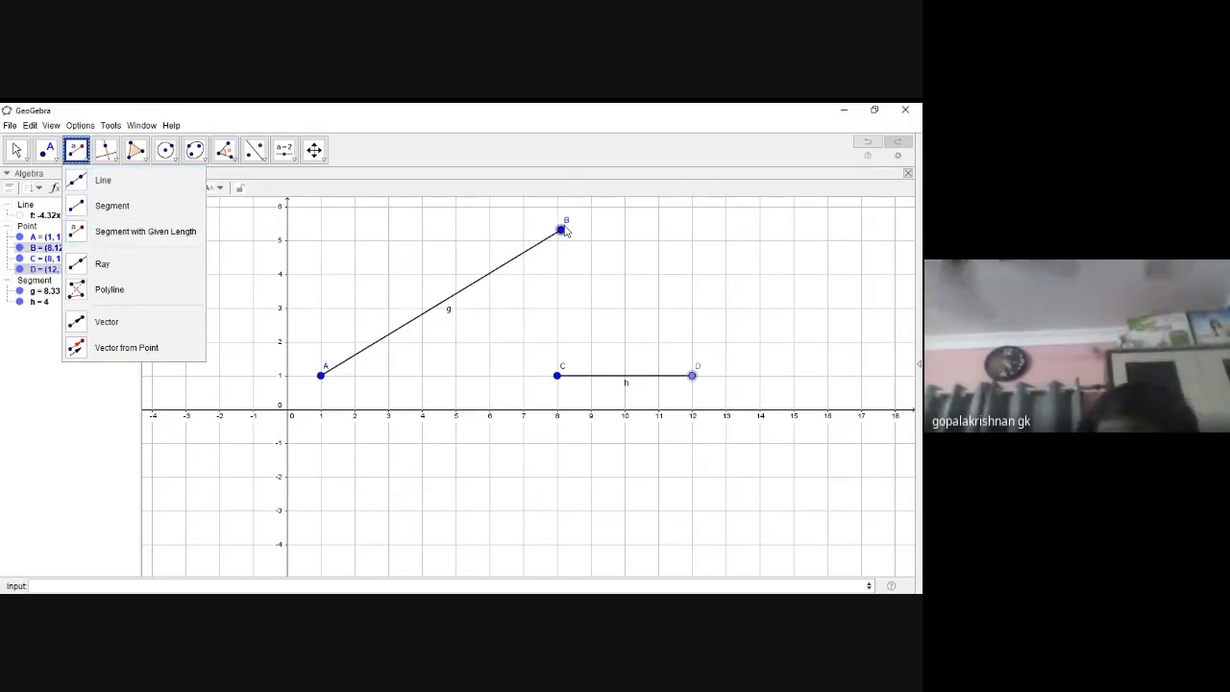
left_click_drag(563, 231, 499, 510)
mouse_move(692, 375)
left_mouse_down()
mouse_move(577, 242)
mouse_move(679, 317)
mouse_move(702, 381)
left_mouse_up()
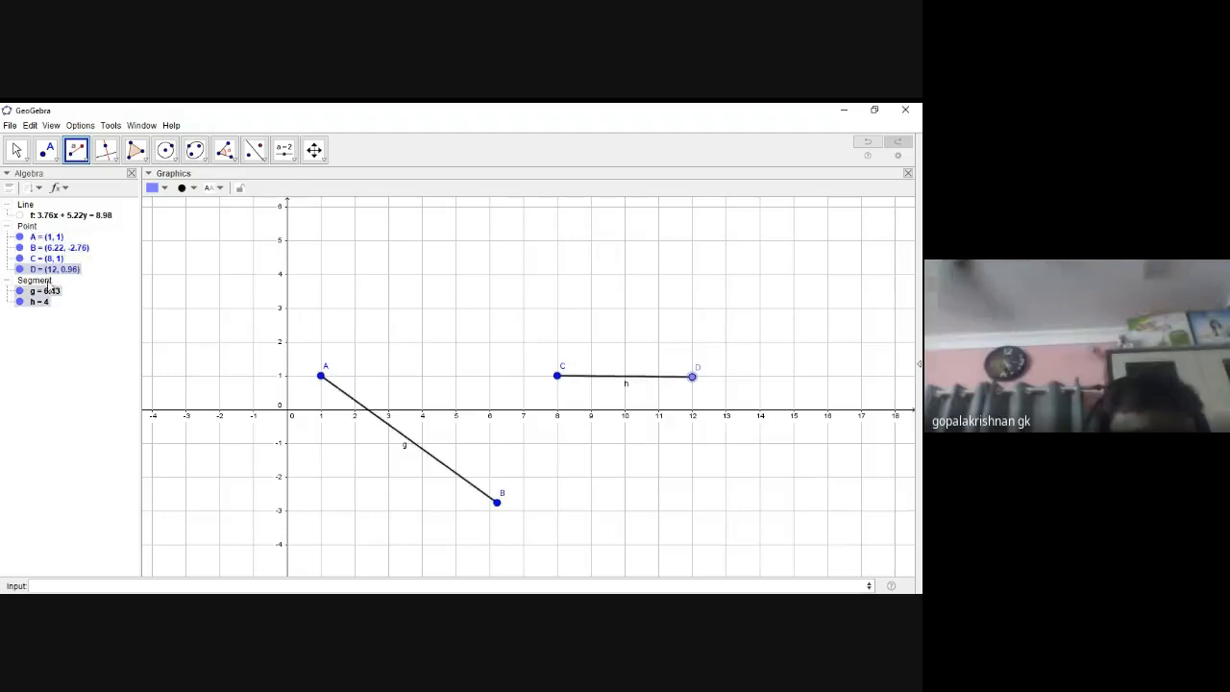
- Clear the construction by deleting the hidden line through A and B and the points A, B and C
right_click(53, 217)
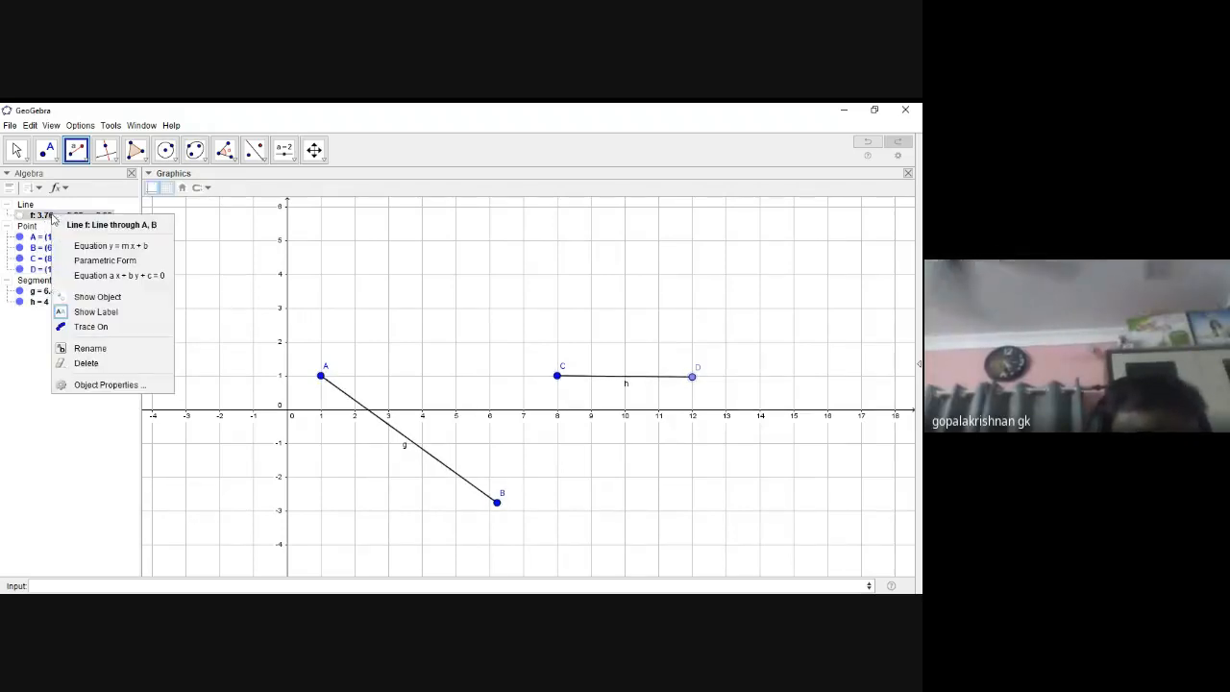
left_click(107, 366)
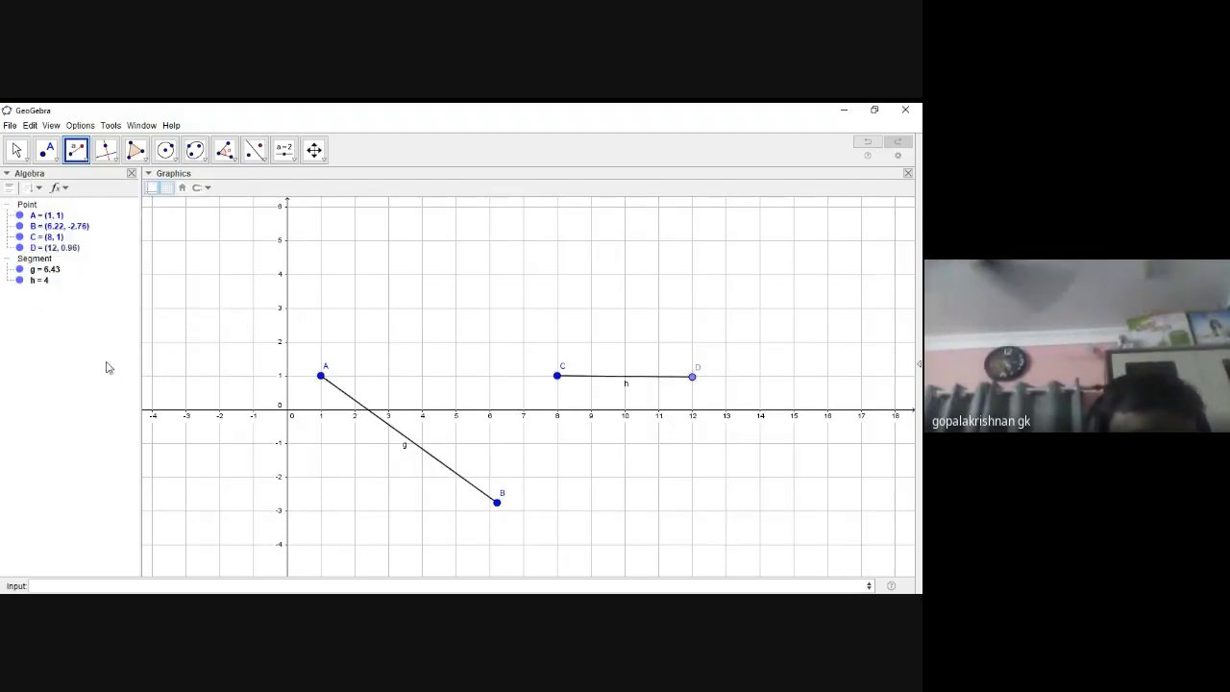
right_click(54, 216)
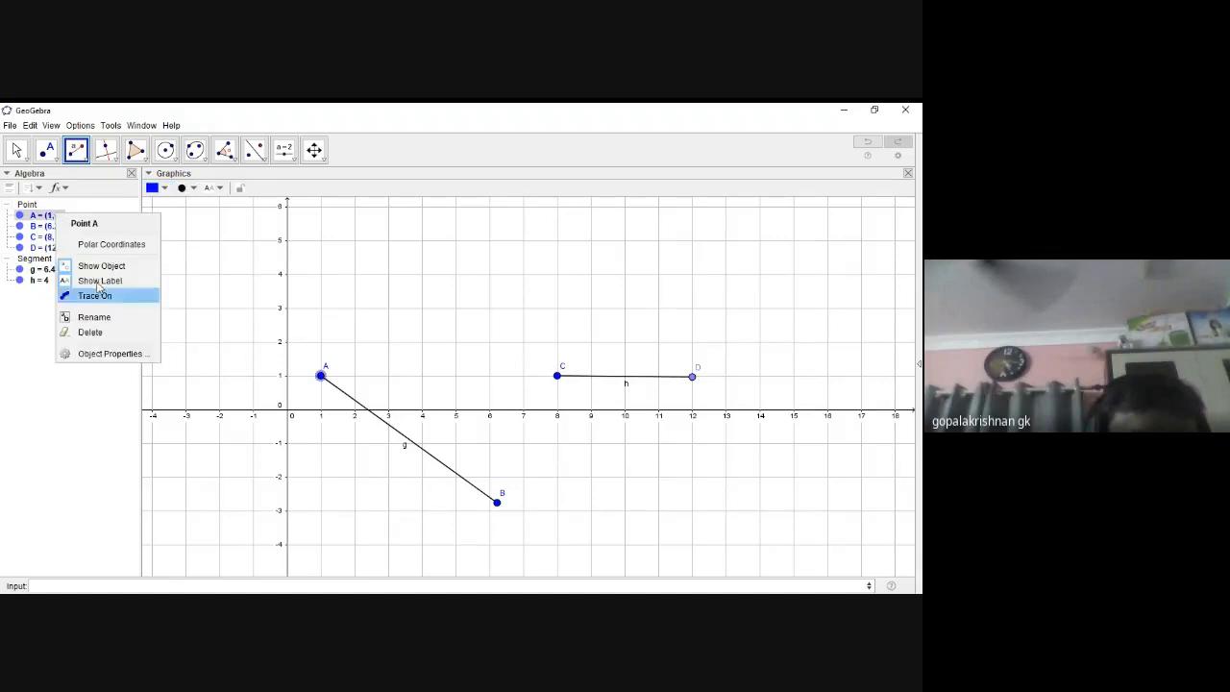
left_click(100, 333)
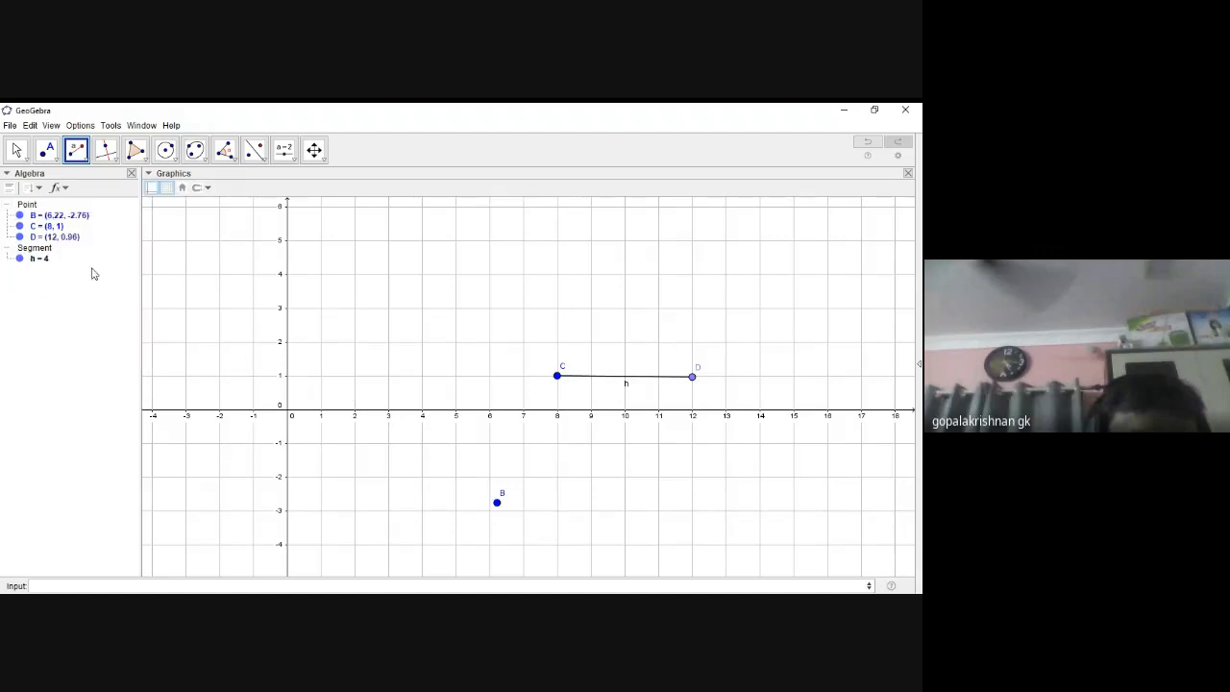
right_click(67, 217)
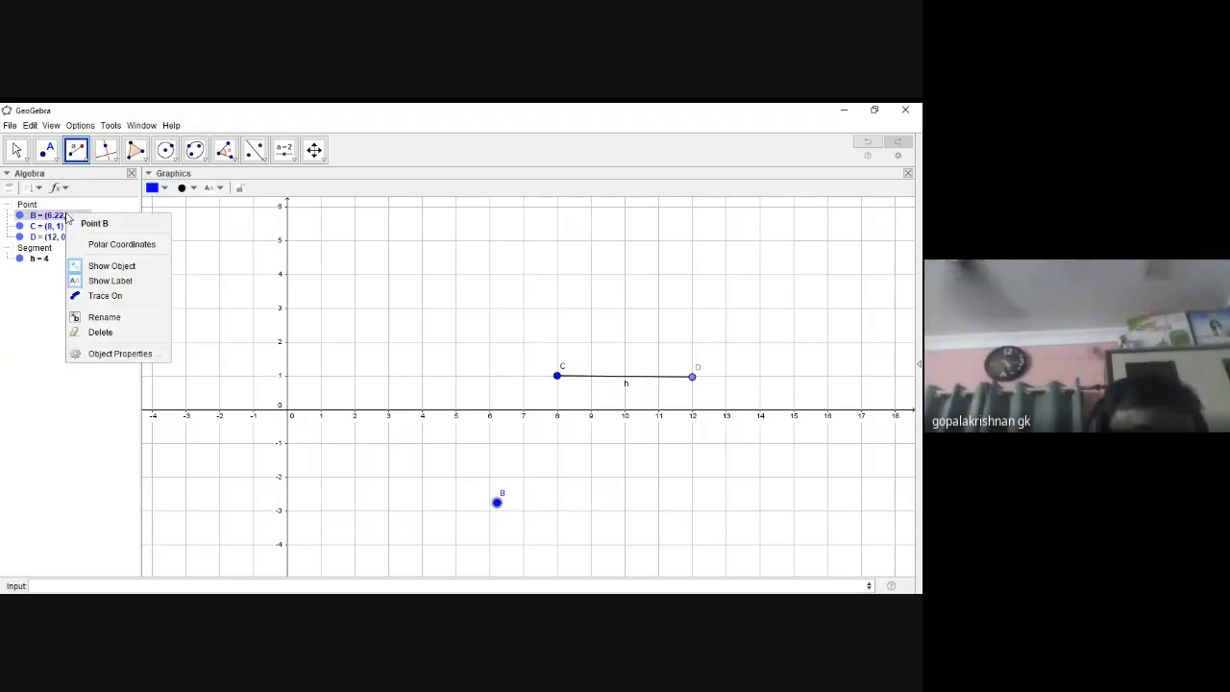
left_click(98, 332)
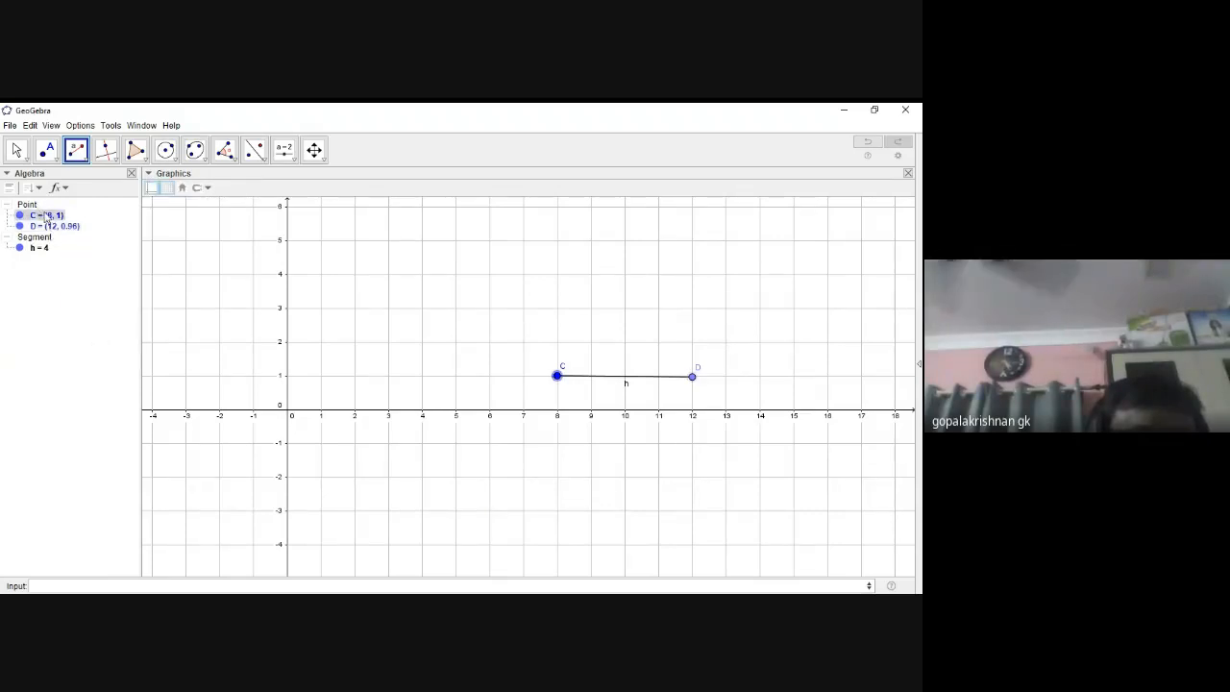
right_click(45, 216)
left_click(79, 332)
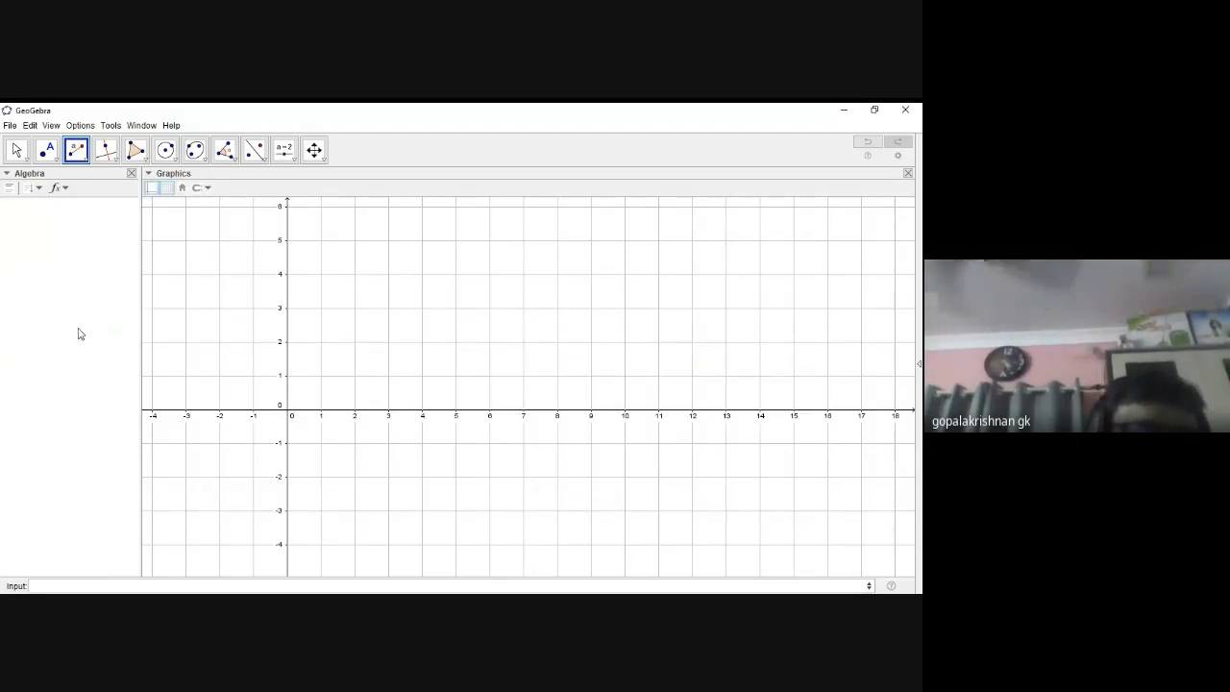
- Draw a line perpendicular to the x-axis through (3, 0) using the Perpendicular Line tool
left_click(120, 161)
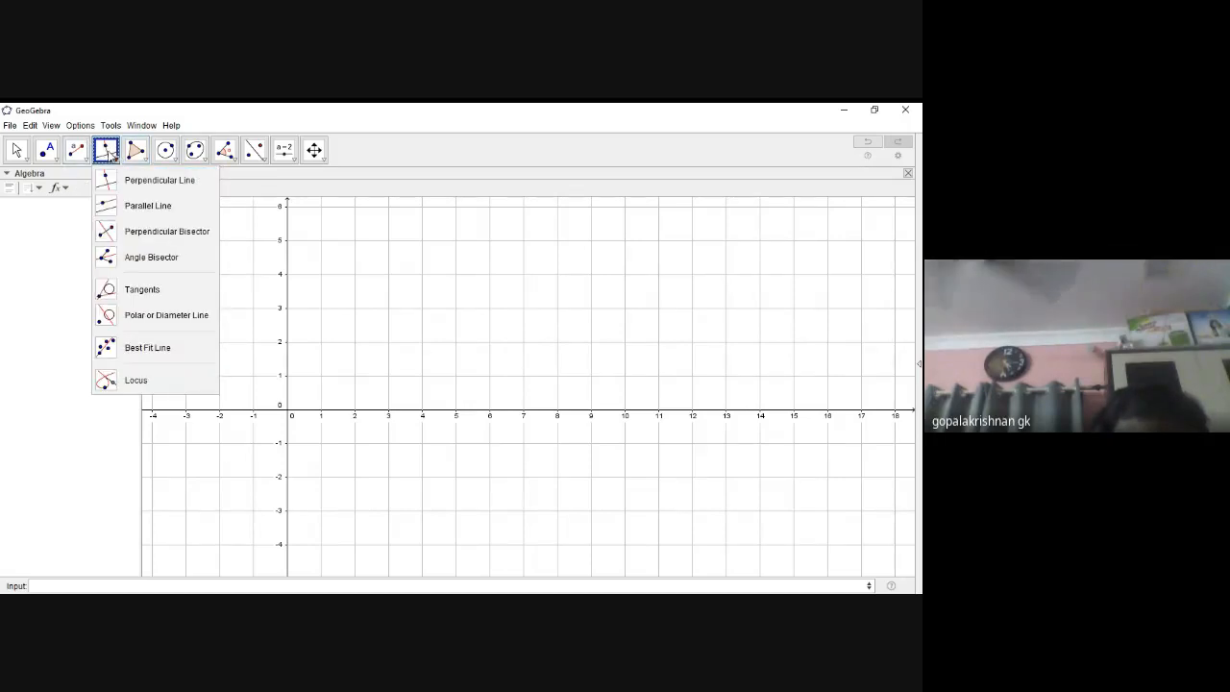
left_click(159, 182)
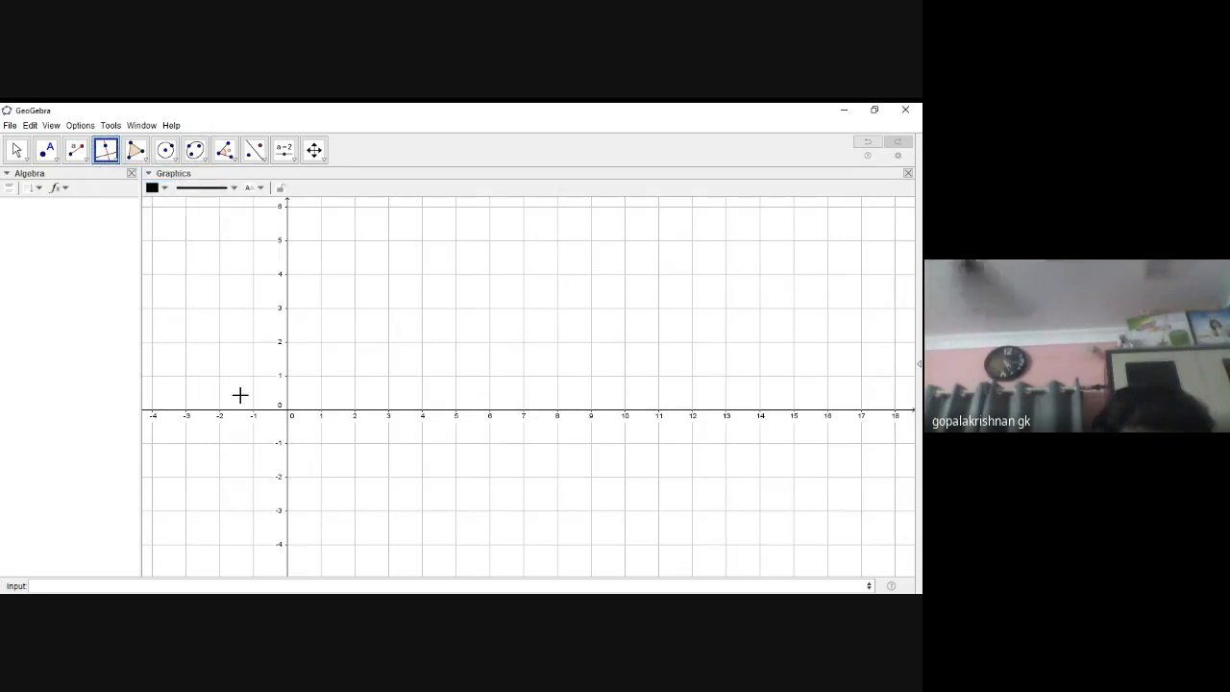
left_click(336, 413)
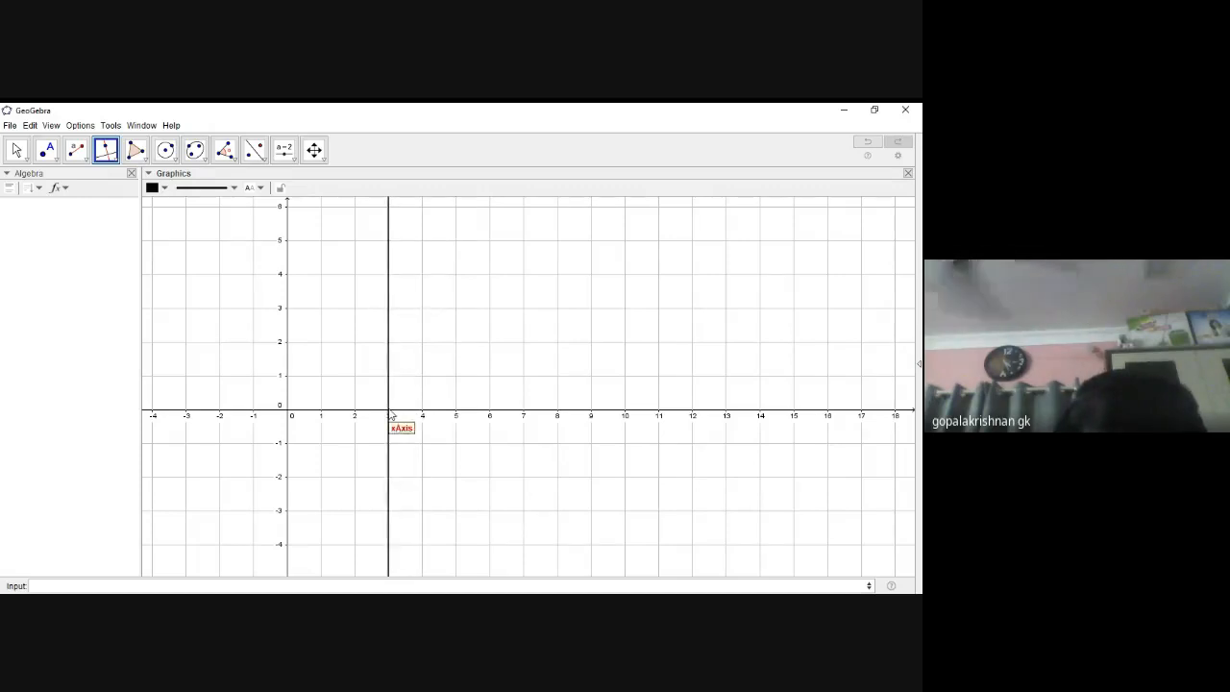
left_click(390, 413)
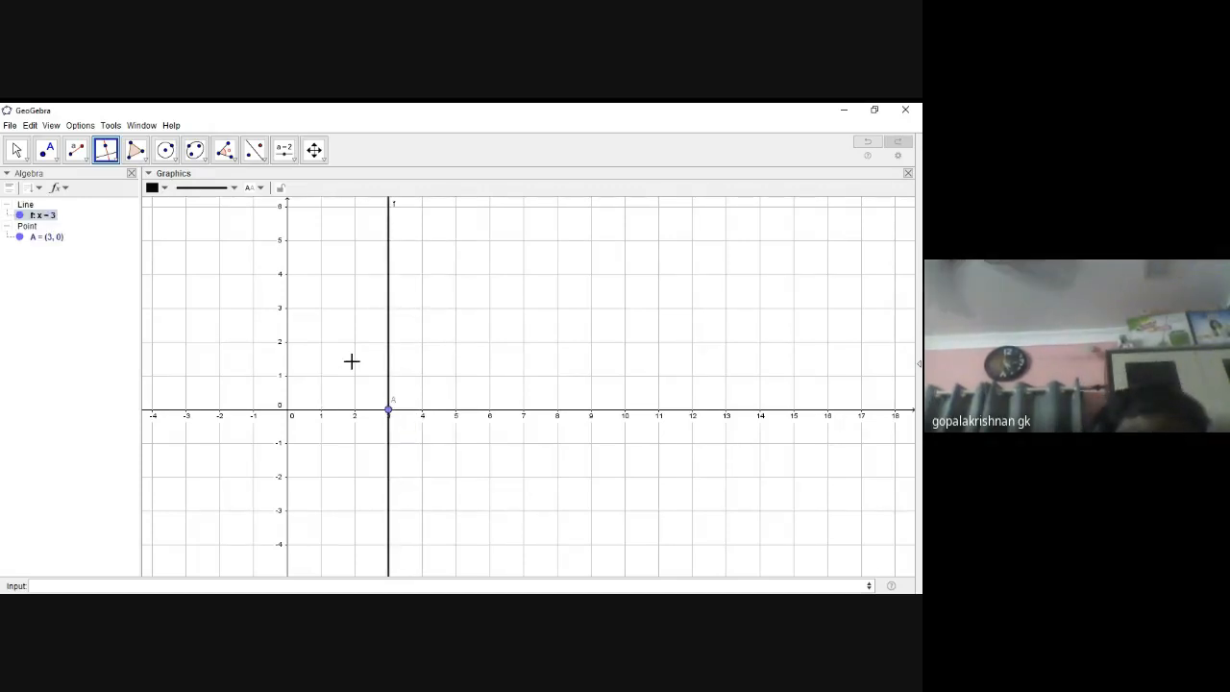
- Draw a line perpendicular to the y-axis through (0, 4) and color it red
left_click(288, 333)
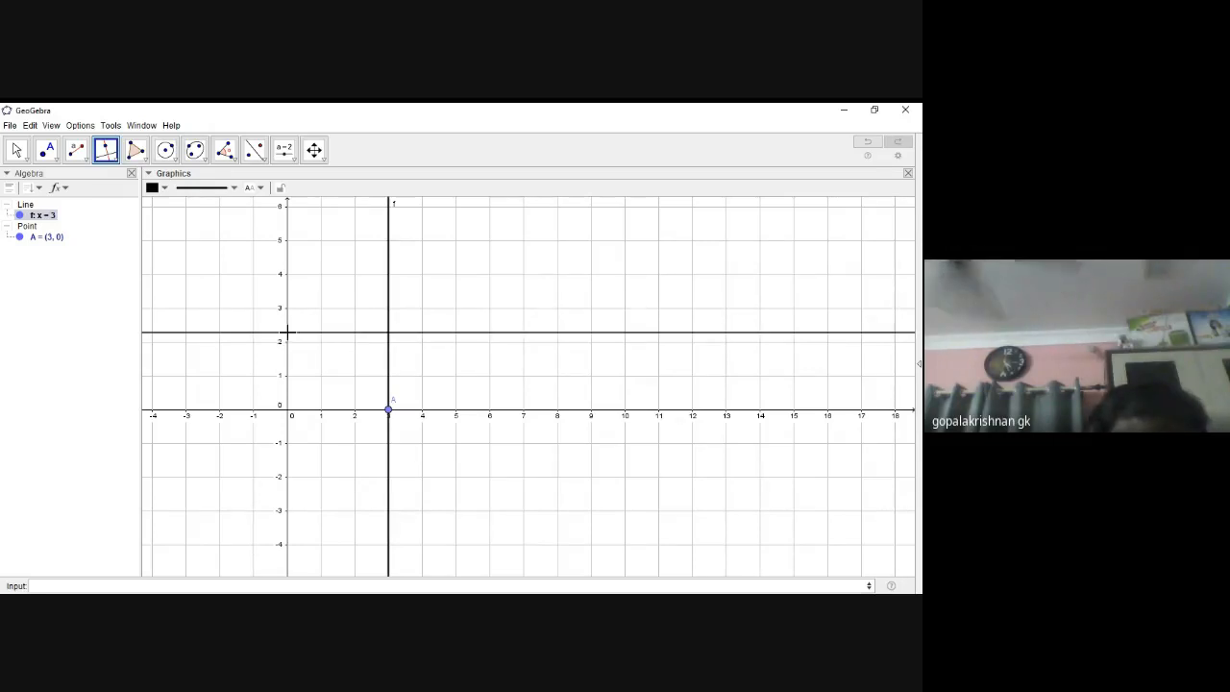
left_click(286, 275)
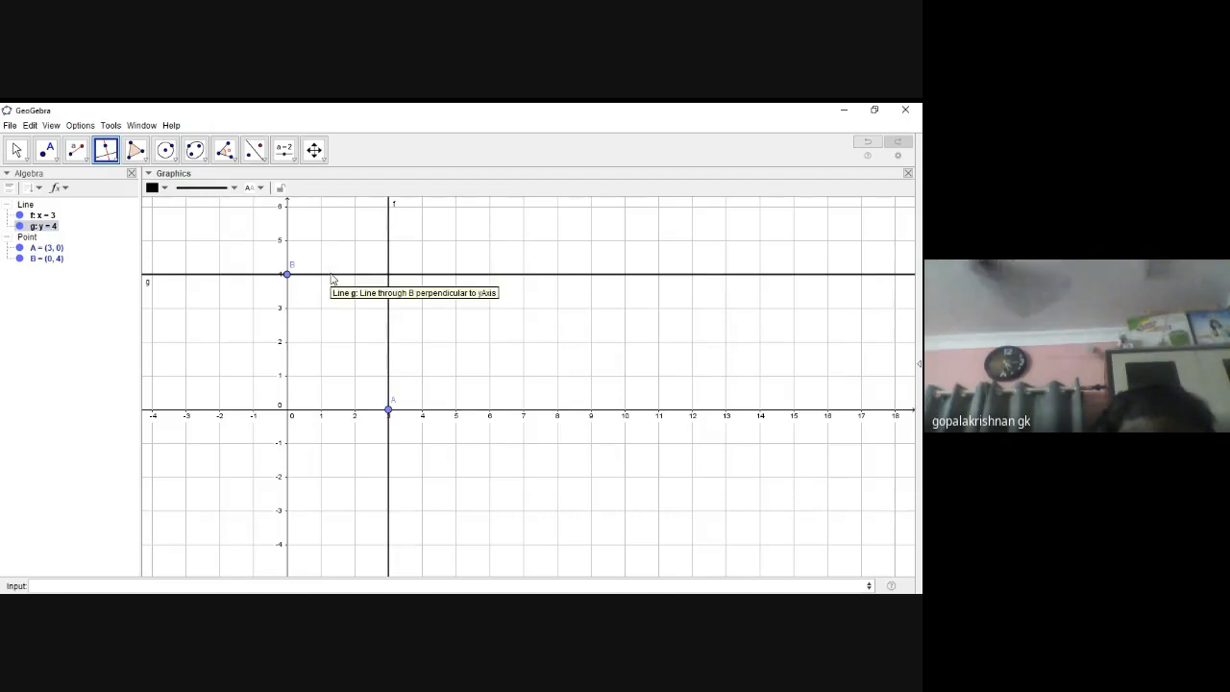
right_click(332, 279)
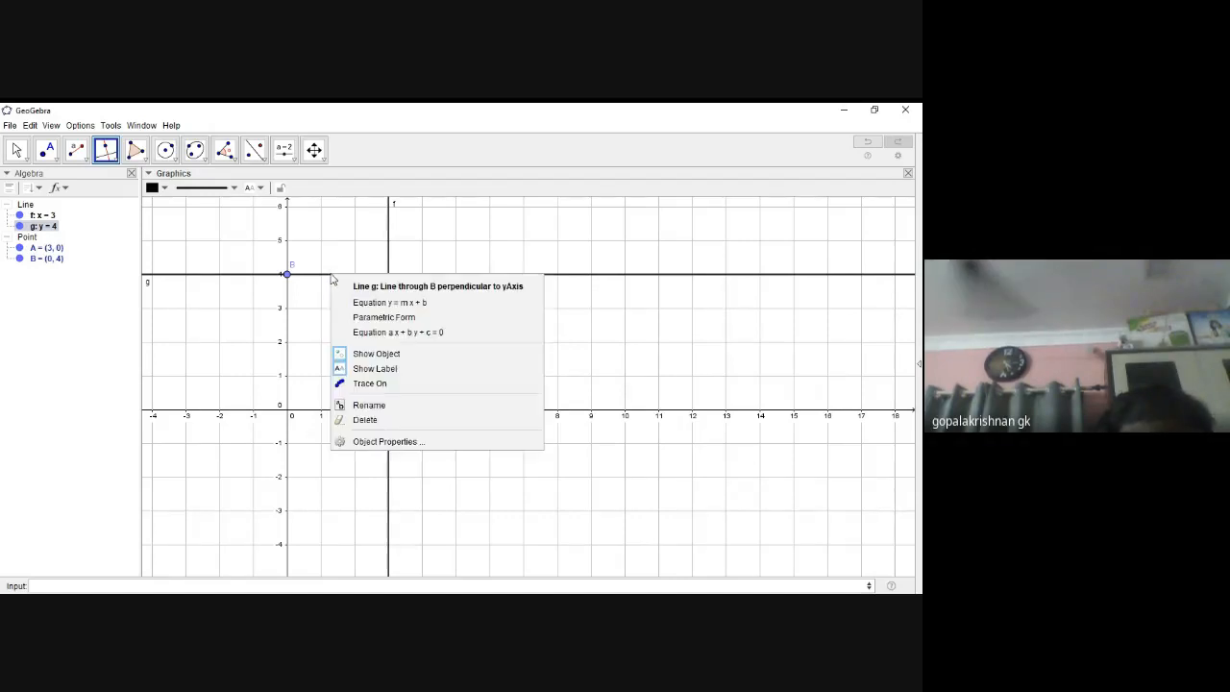
left_click(382, 441)
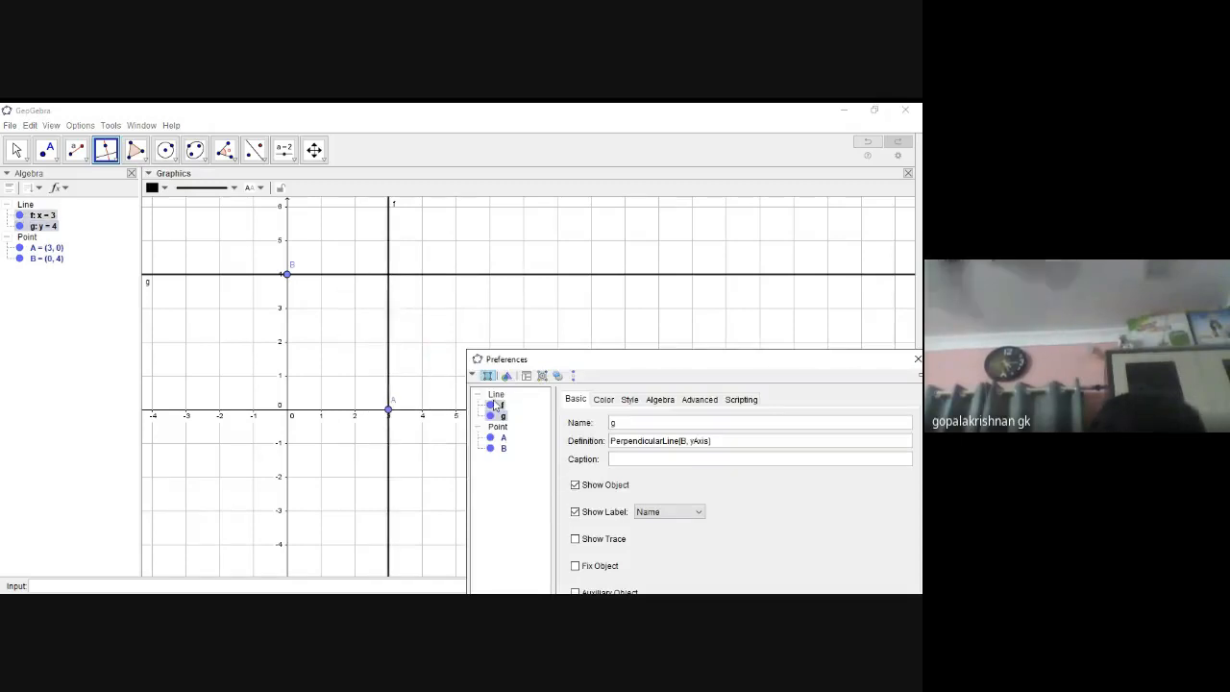
left_click(602, 400)
left_click(590, 425)
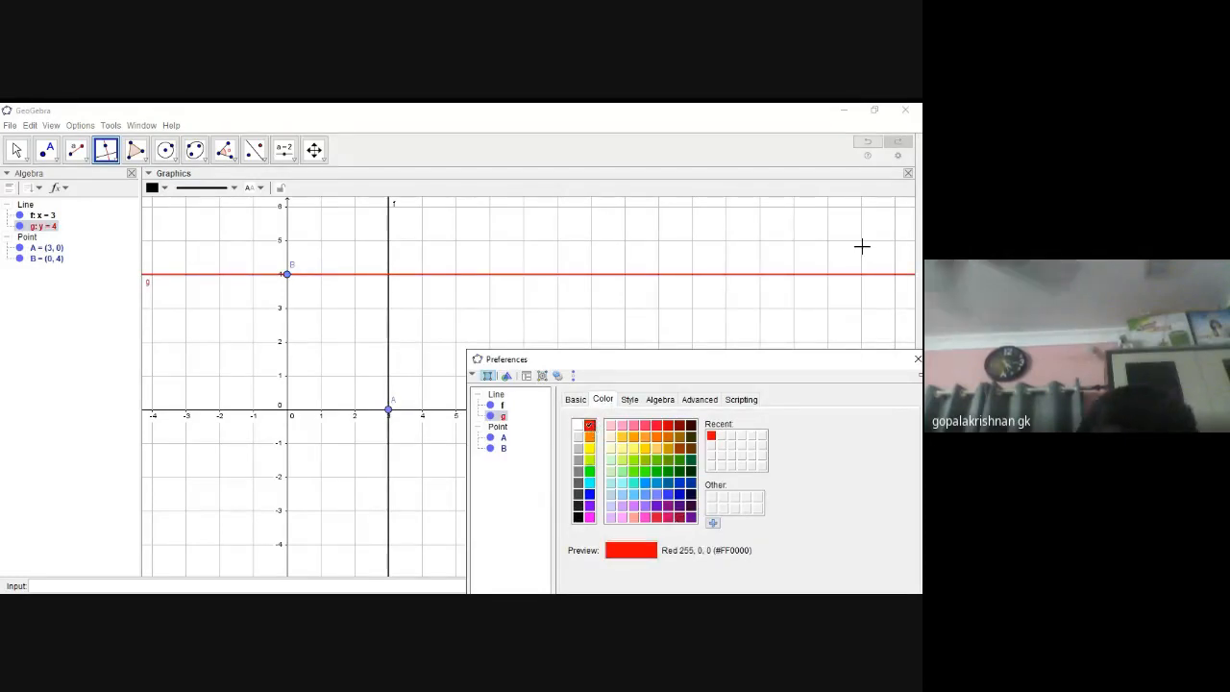
left_click(916, 361)
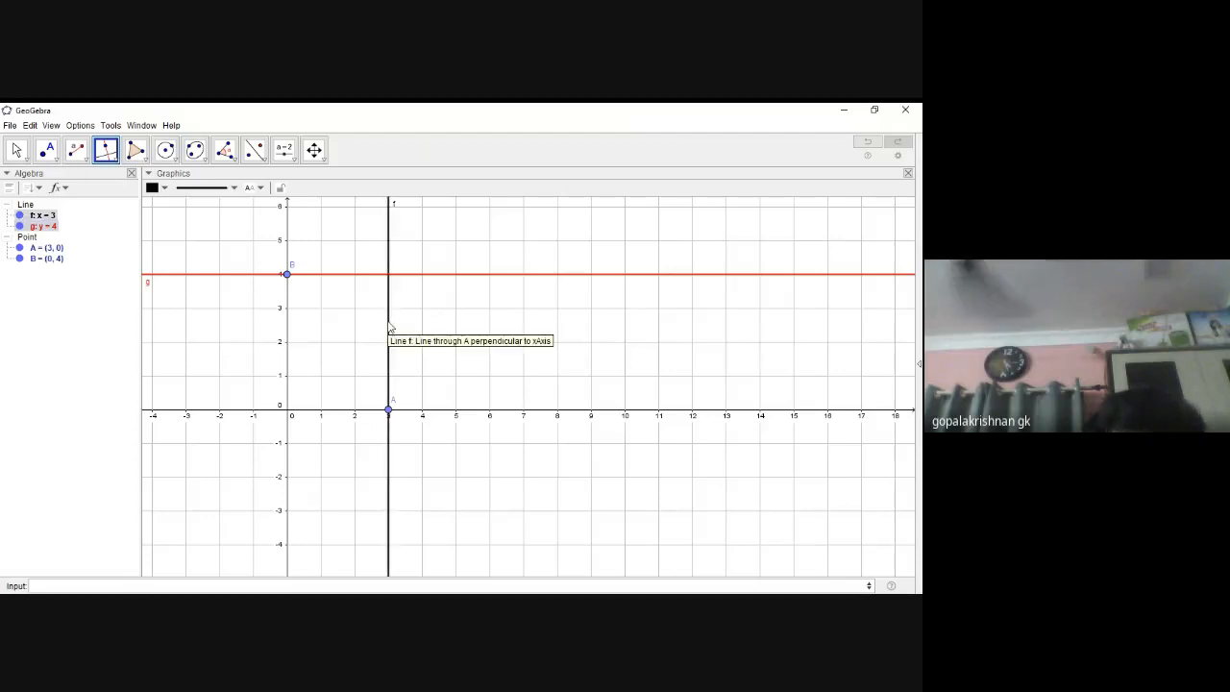
- Change the color of the vertical line x = 3 to blue
right_click(48, 218)
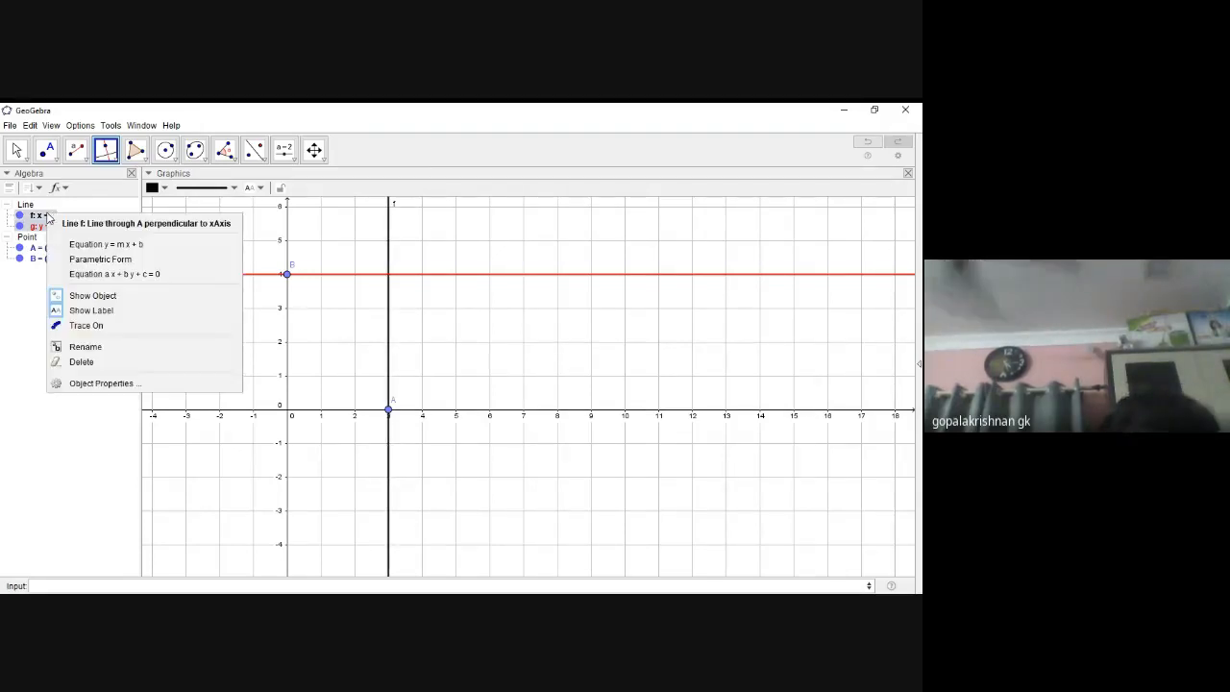
left_click(82, 384)
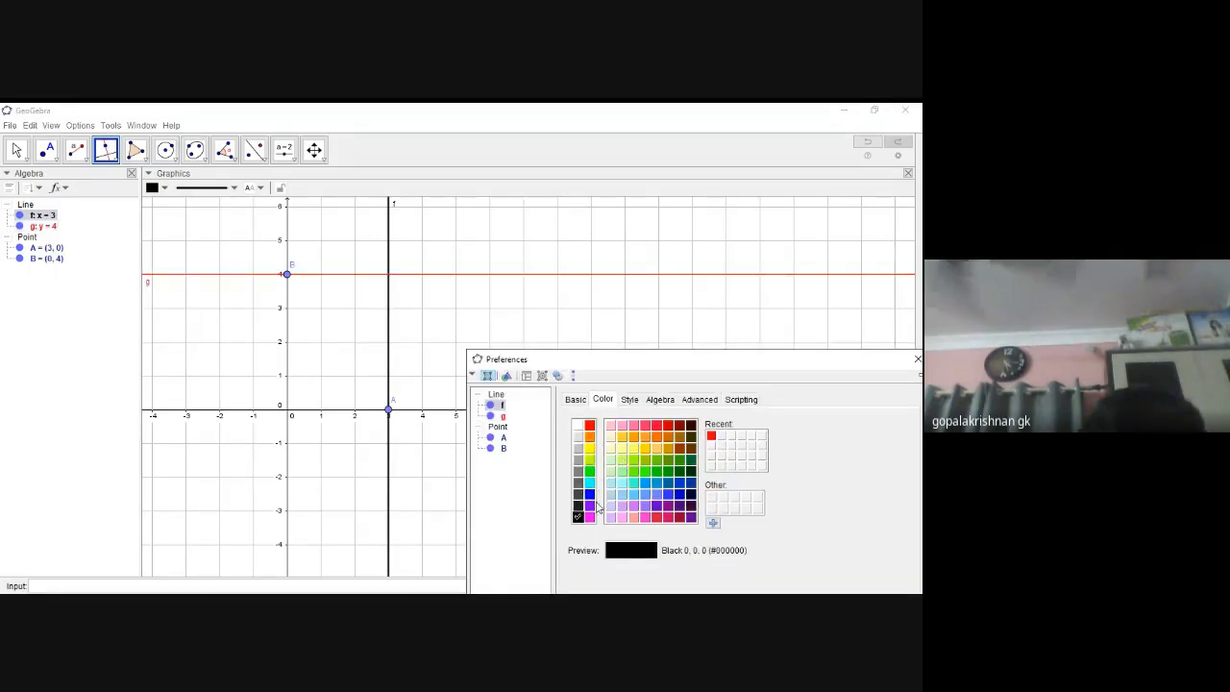
left_click(589, 493)
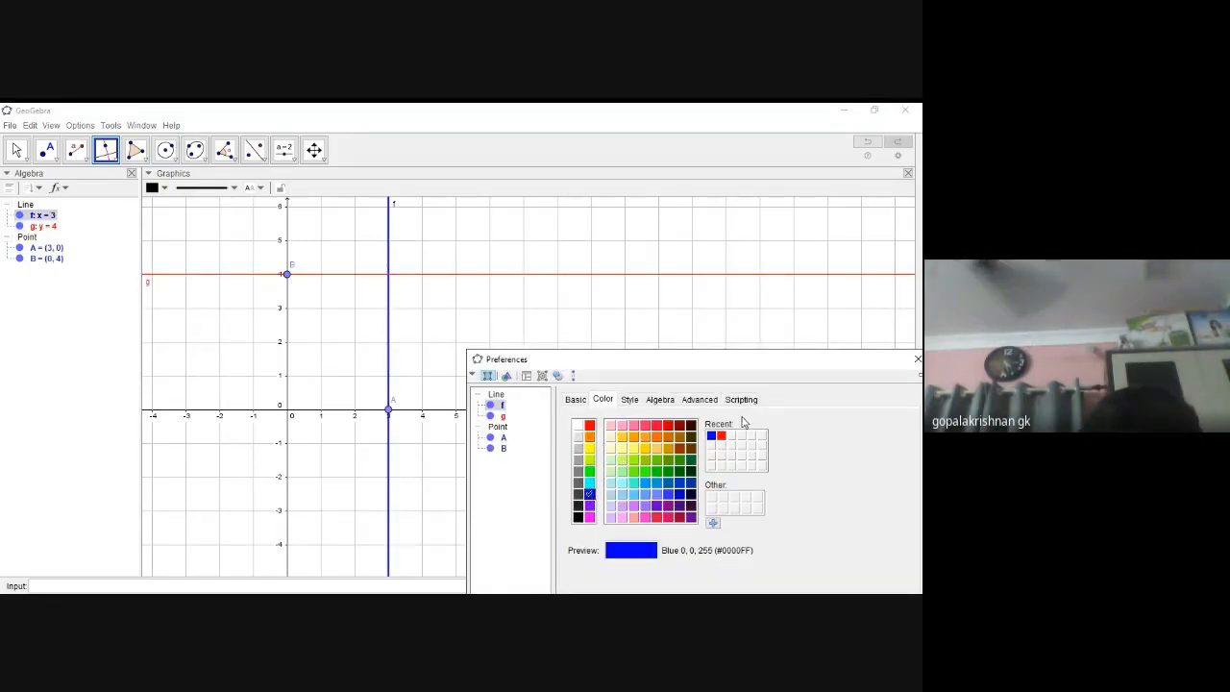
left_click(918, 359)
left_click(912, 353)
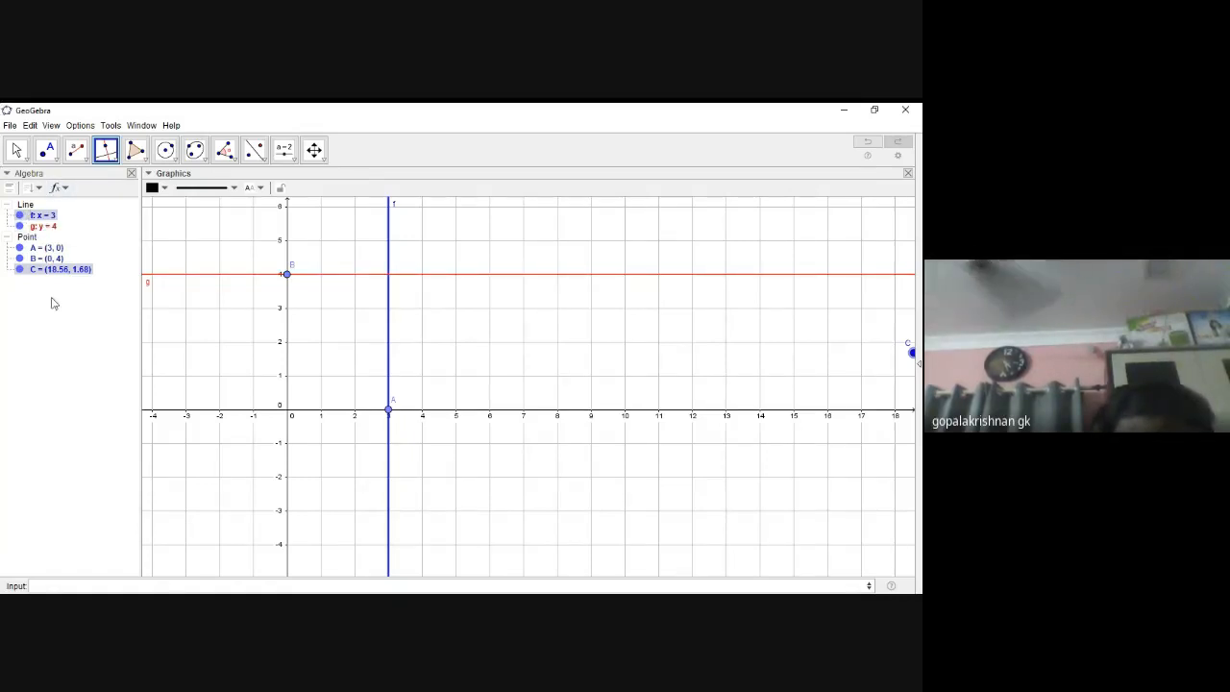
- Use the Parallel Line tool to draw a parallel to x = 3 through (7, 0) and a parallel to y = 4 through about (3.24, -2.98)
left_click(106, 151)
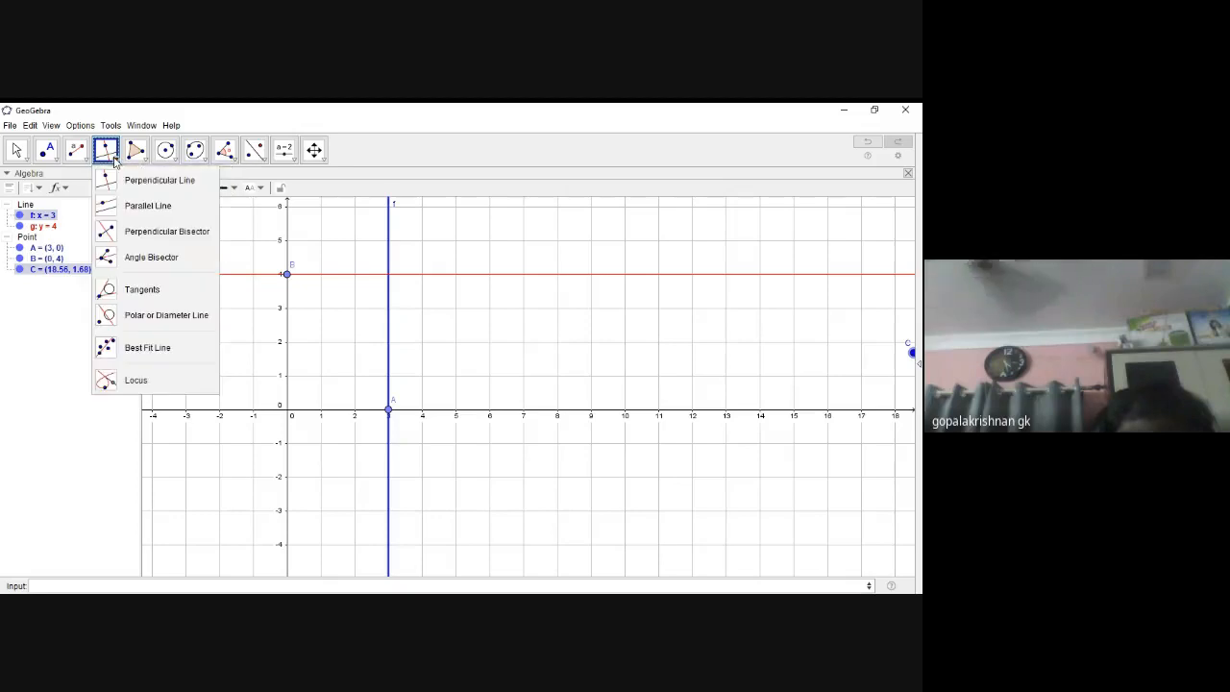
left_click(135, 213)
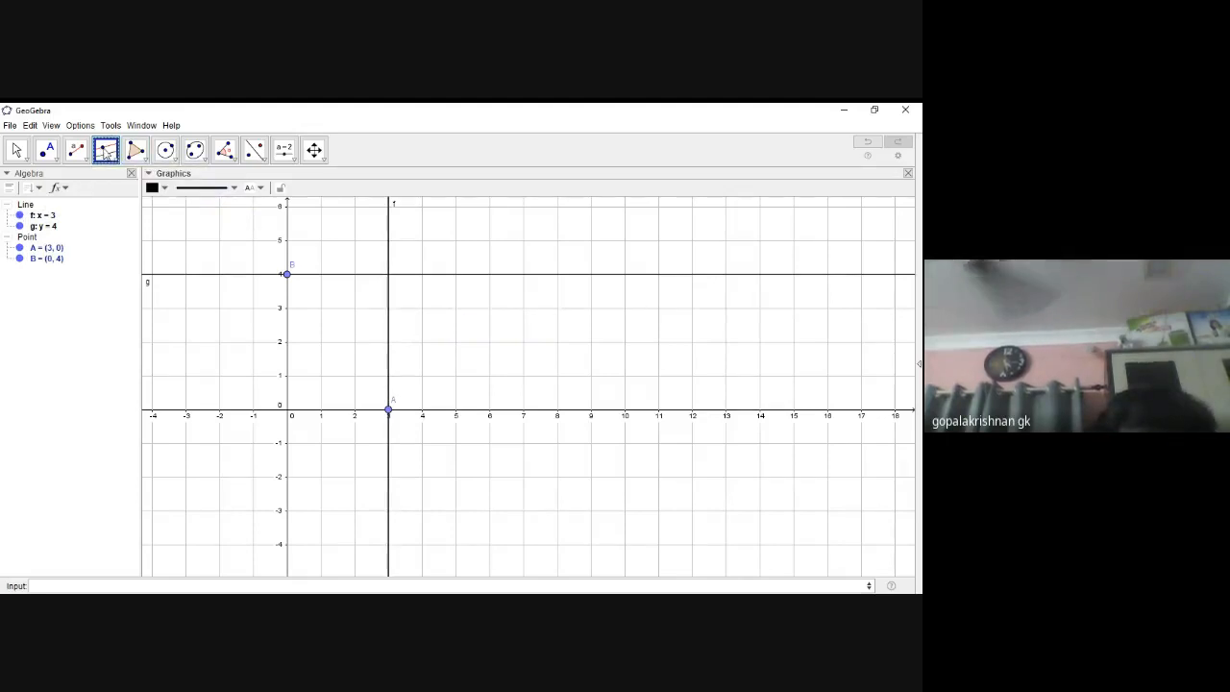
left_click(390, 336)
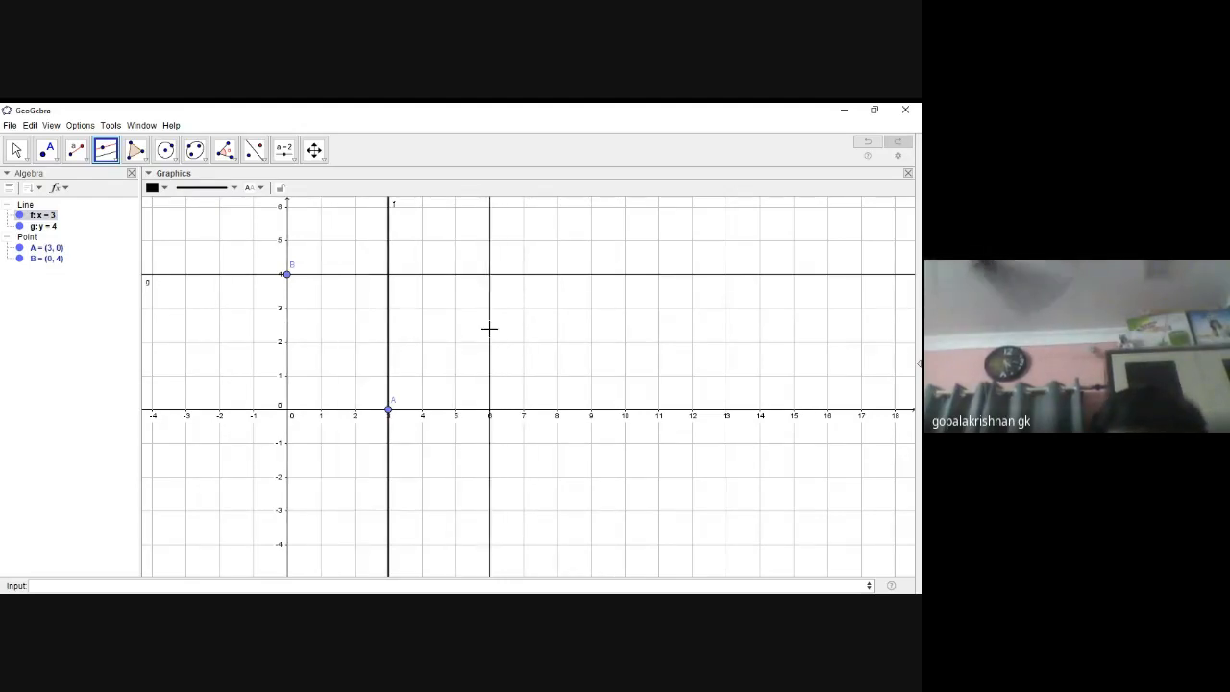
left_click(524, 411)
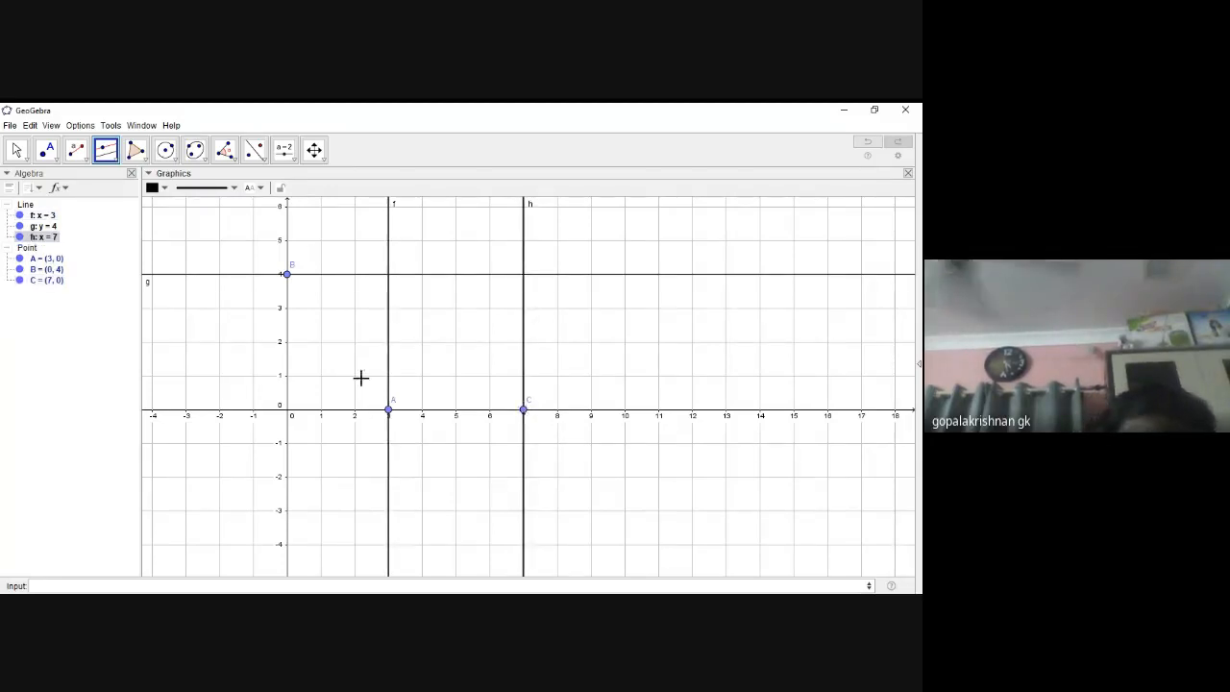
left_click(365, 274)
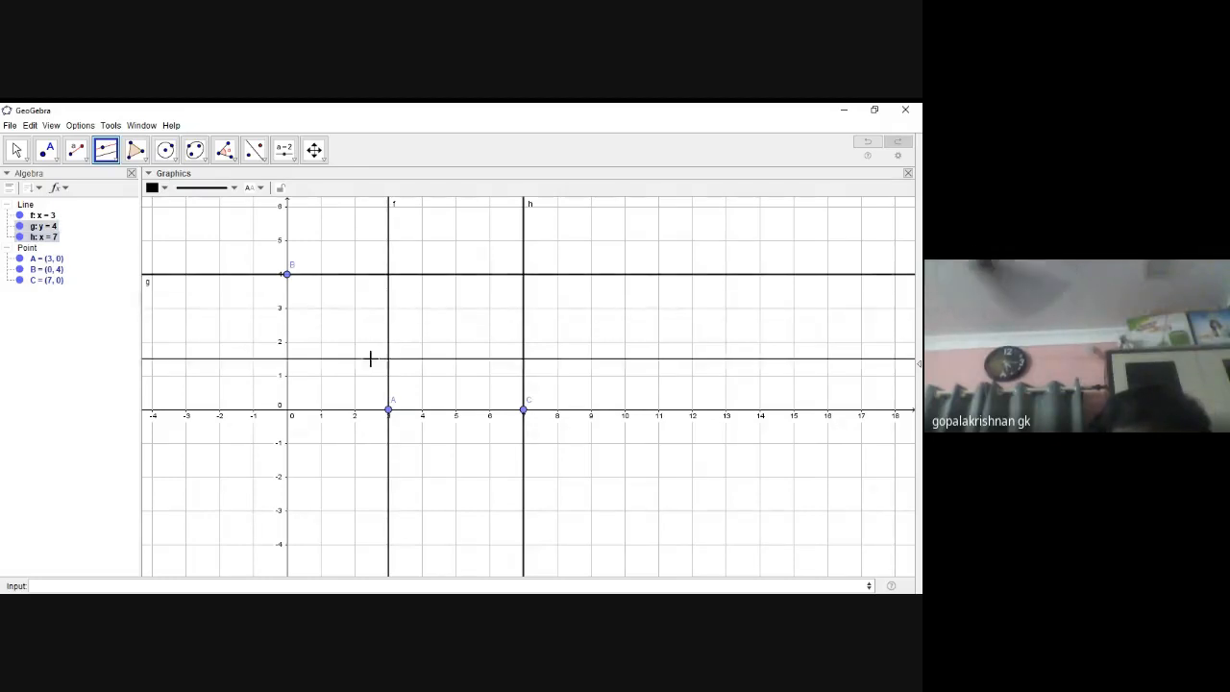
left_click(395, 510)
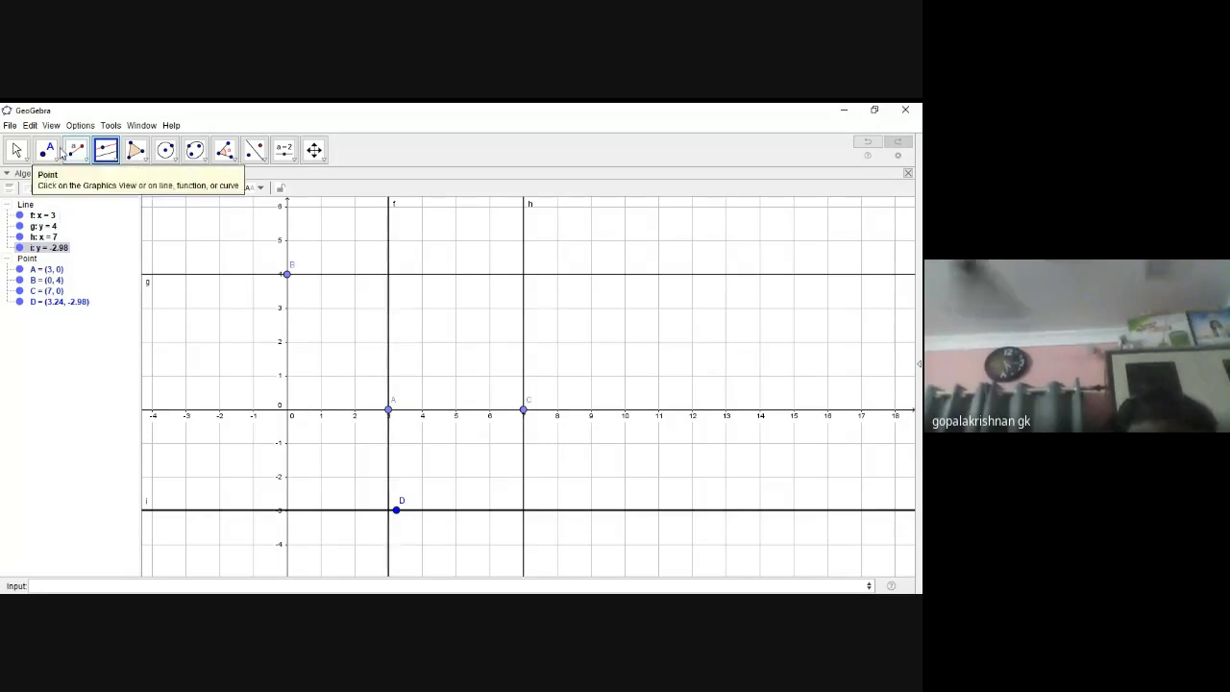
left_click(118, 163)
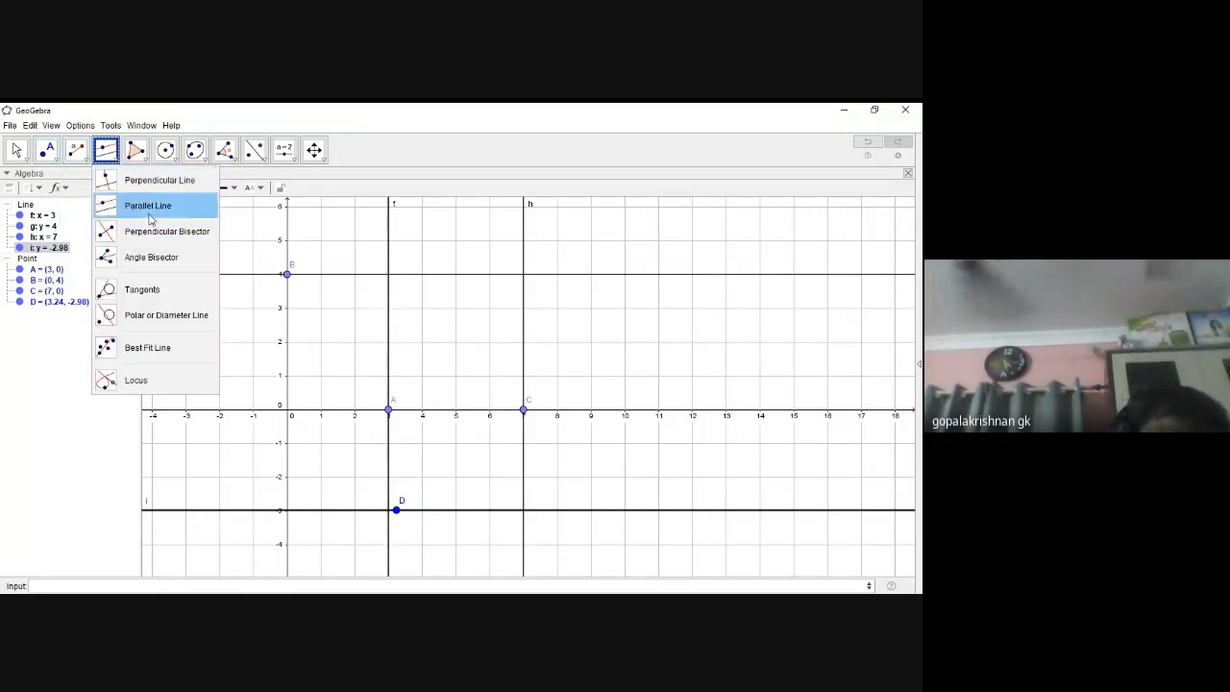
left_click(34, 369)
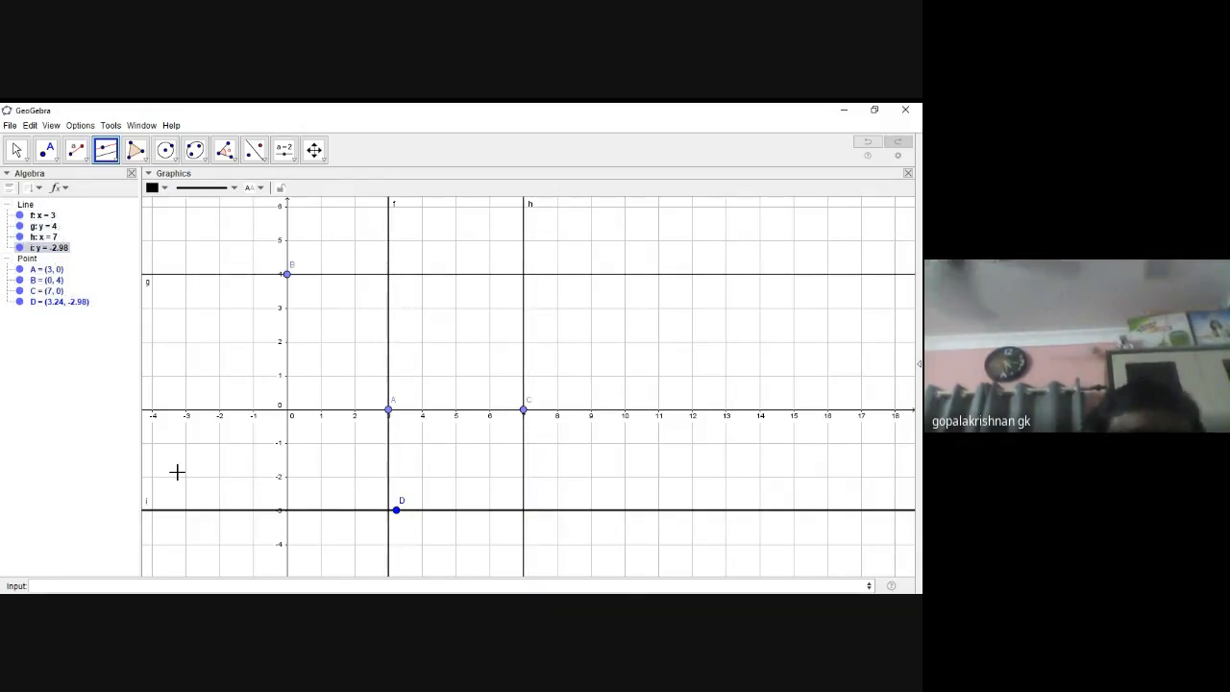
left_click(113, 158)
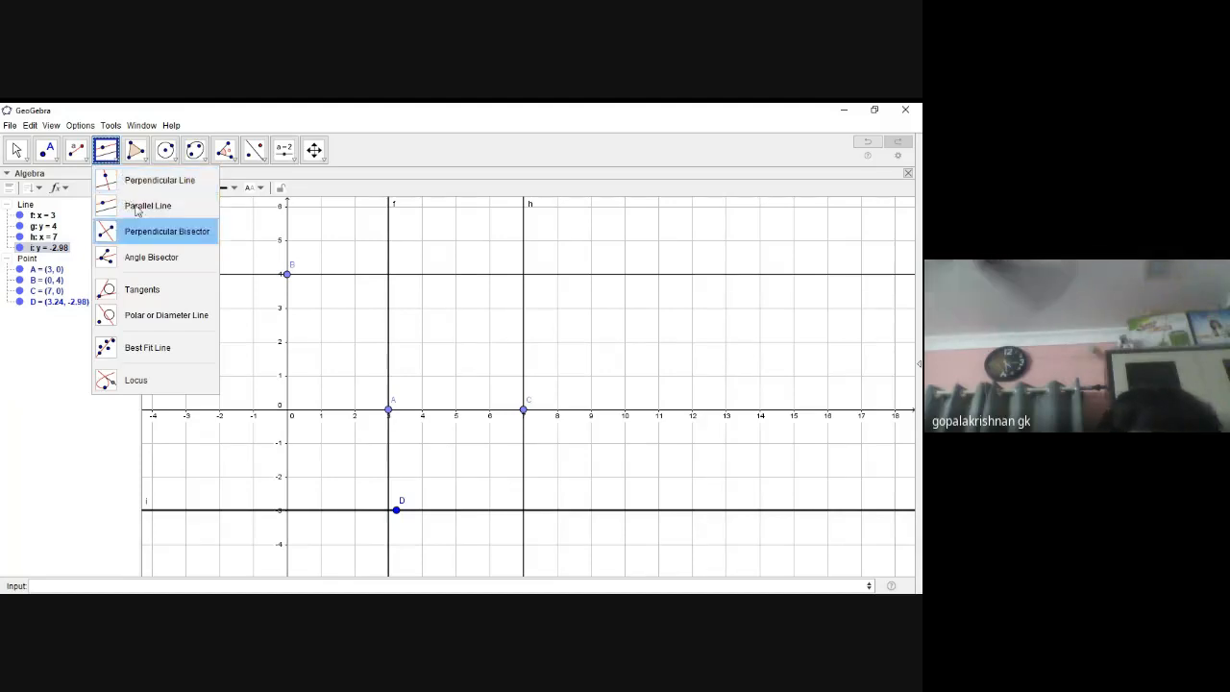
left_click(147, 164)
left_click(108, 162)
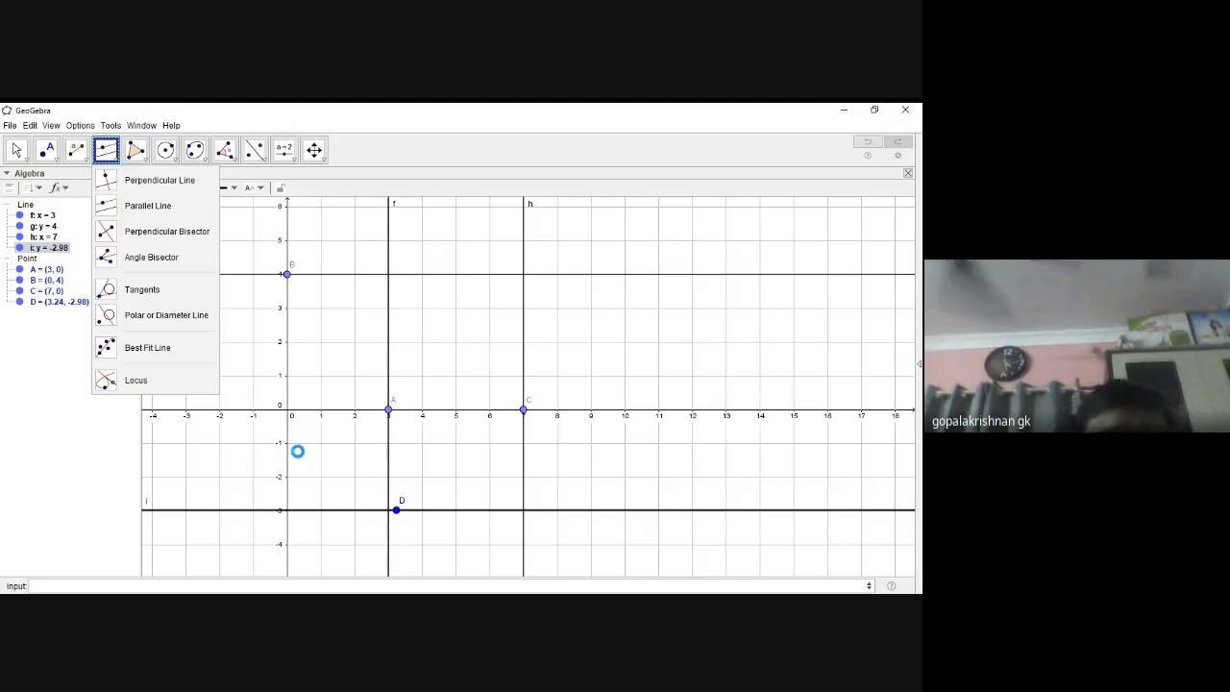
- Undo all the perpendicular and parallel lines and their points to empty the construction
key("ctrl+z")
key("ctrl+z")
key("ctrl+z")
key("ctrl+z")
key("ctrl+z")
key("ctrl+z")
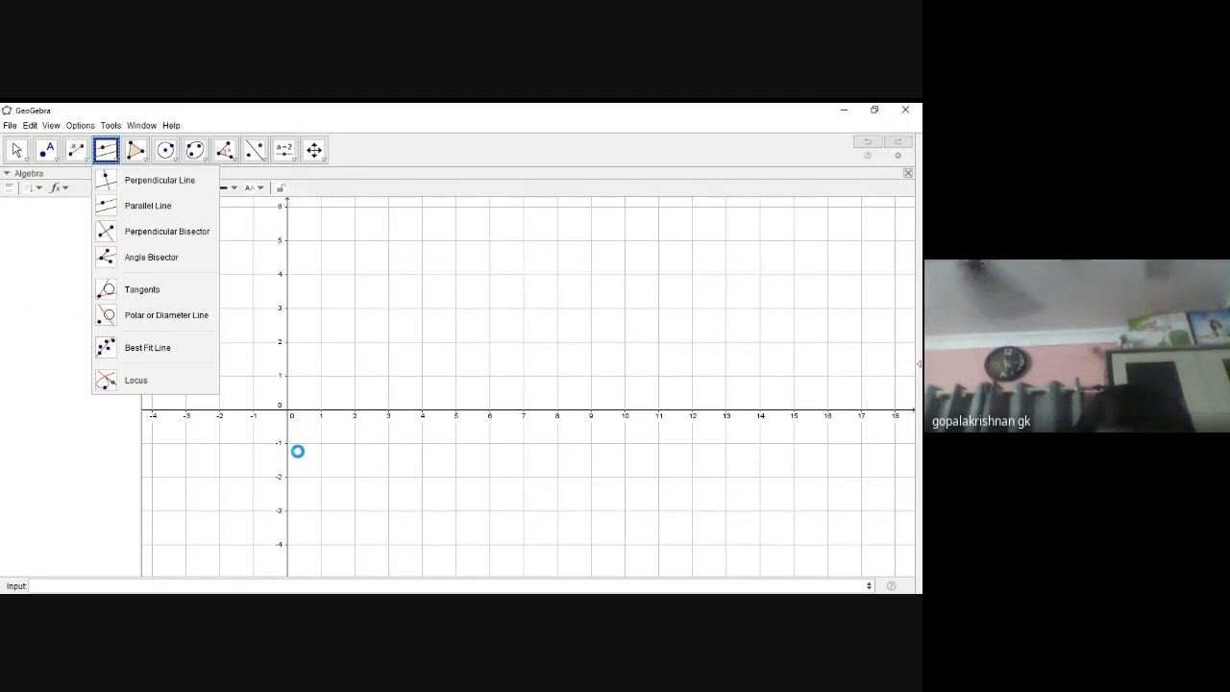
left_click(12, 332)
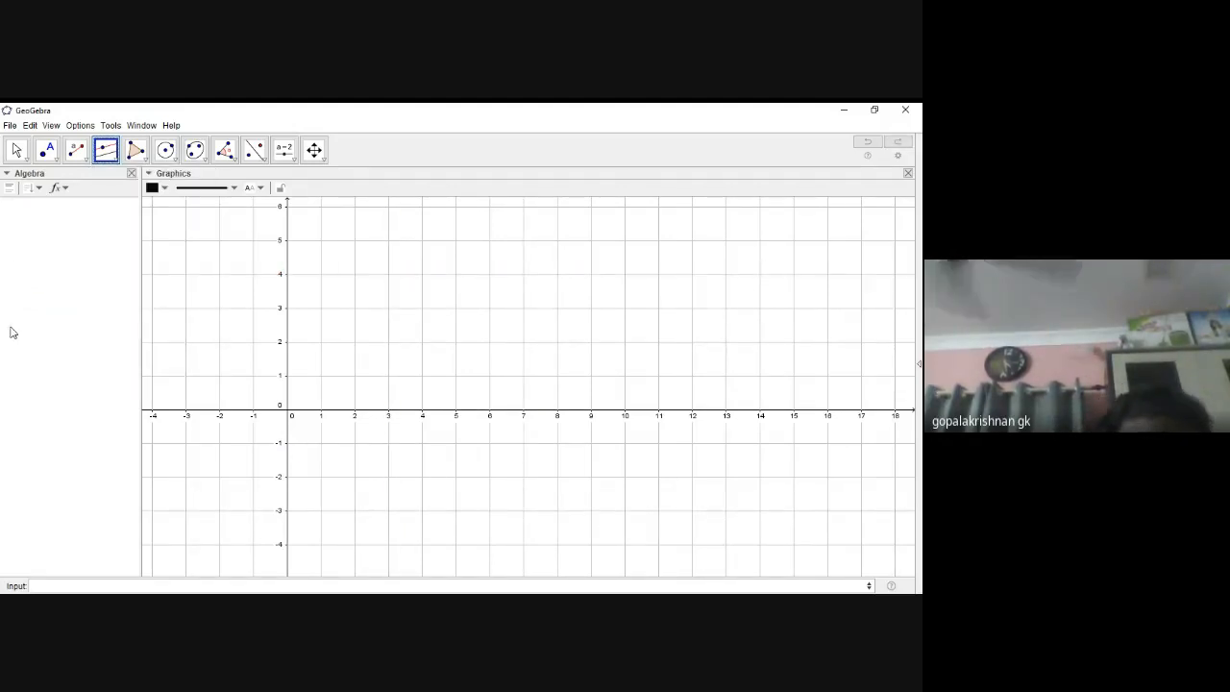
- Plot points at (1, 1) and (5, 3) and activate the Segment tool
left_click(105, 152)
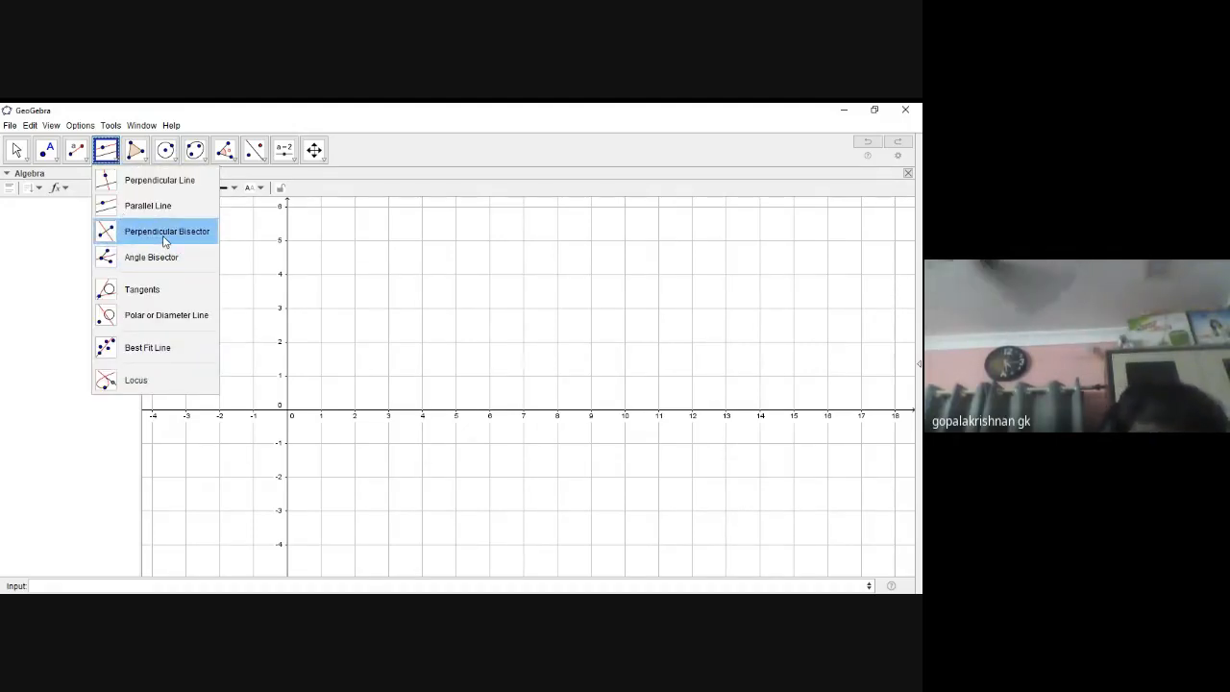
left_click(52, 157)
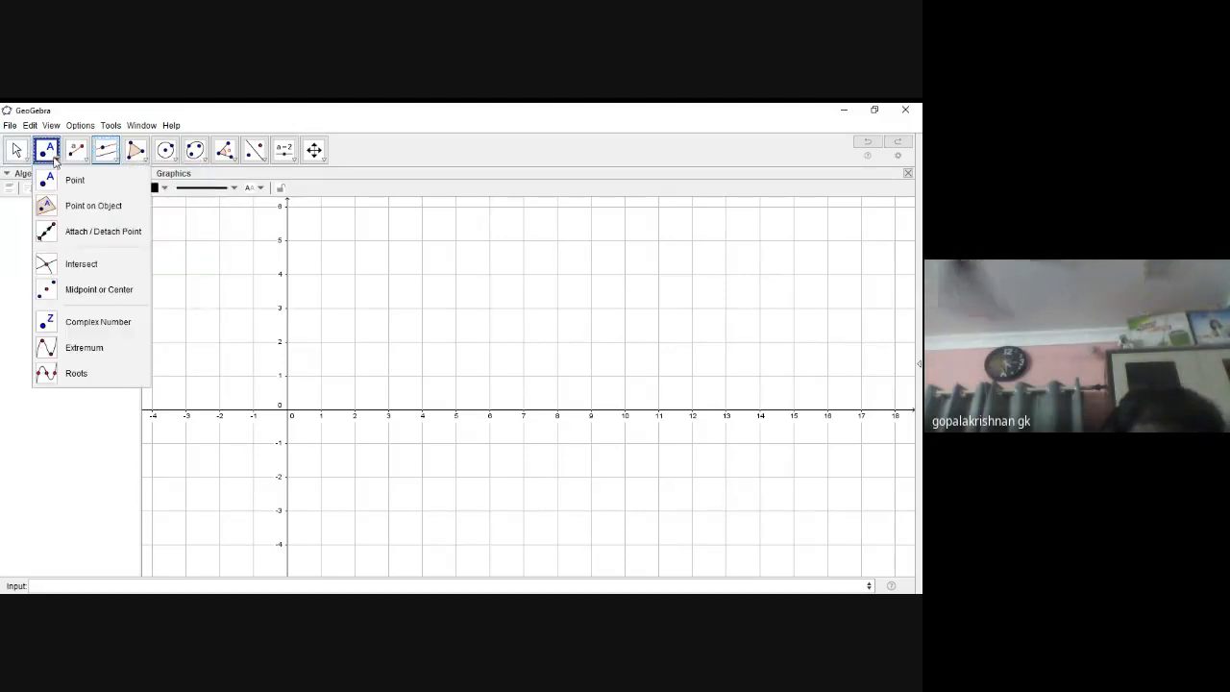
left_click(320, 375)
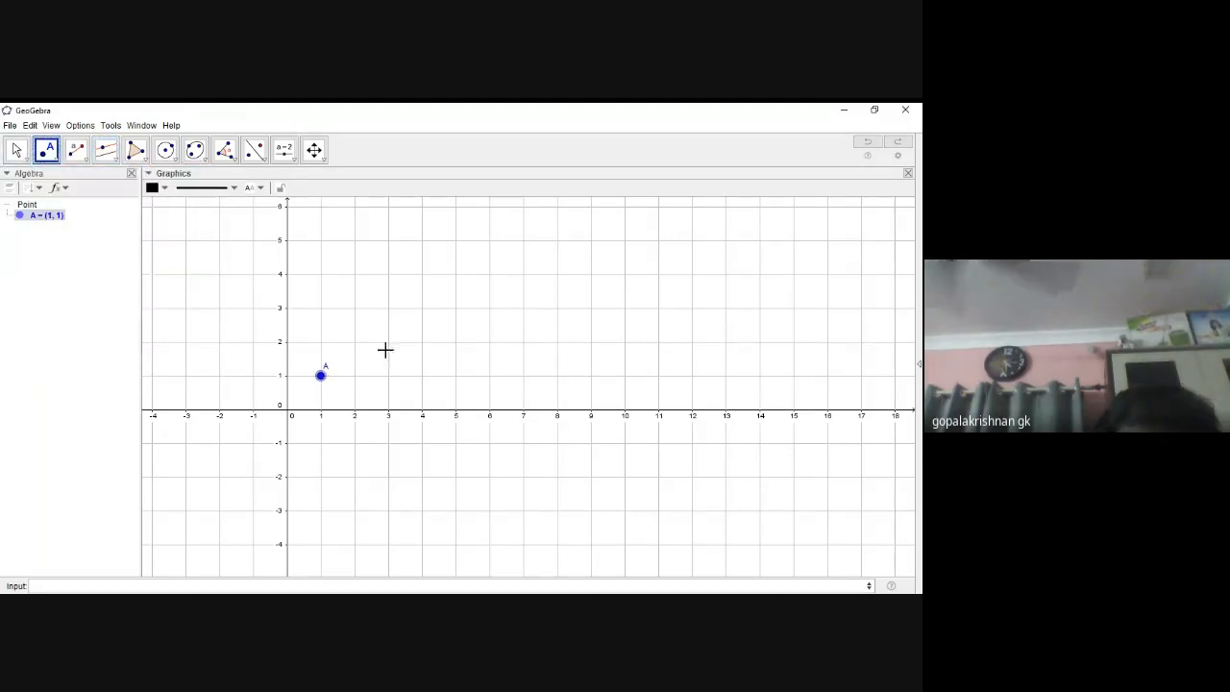
left_click(456, 308)
left_click(77, 151)
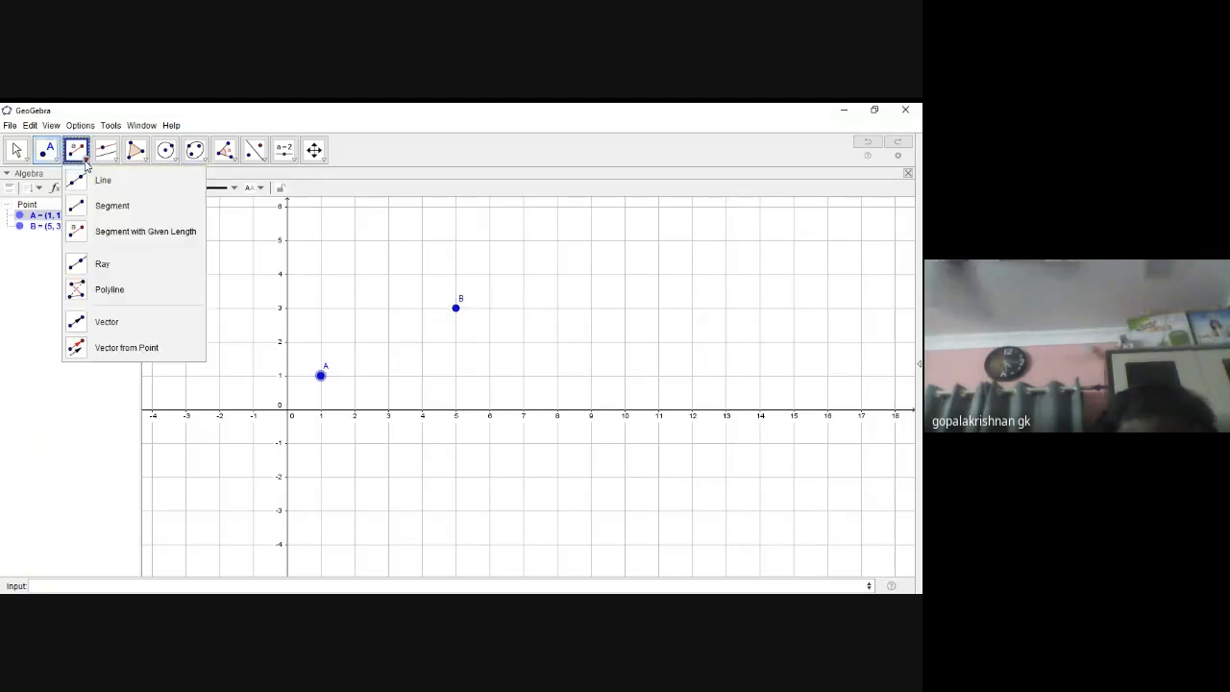
left_click(126, 206)
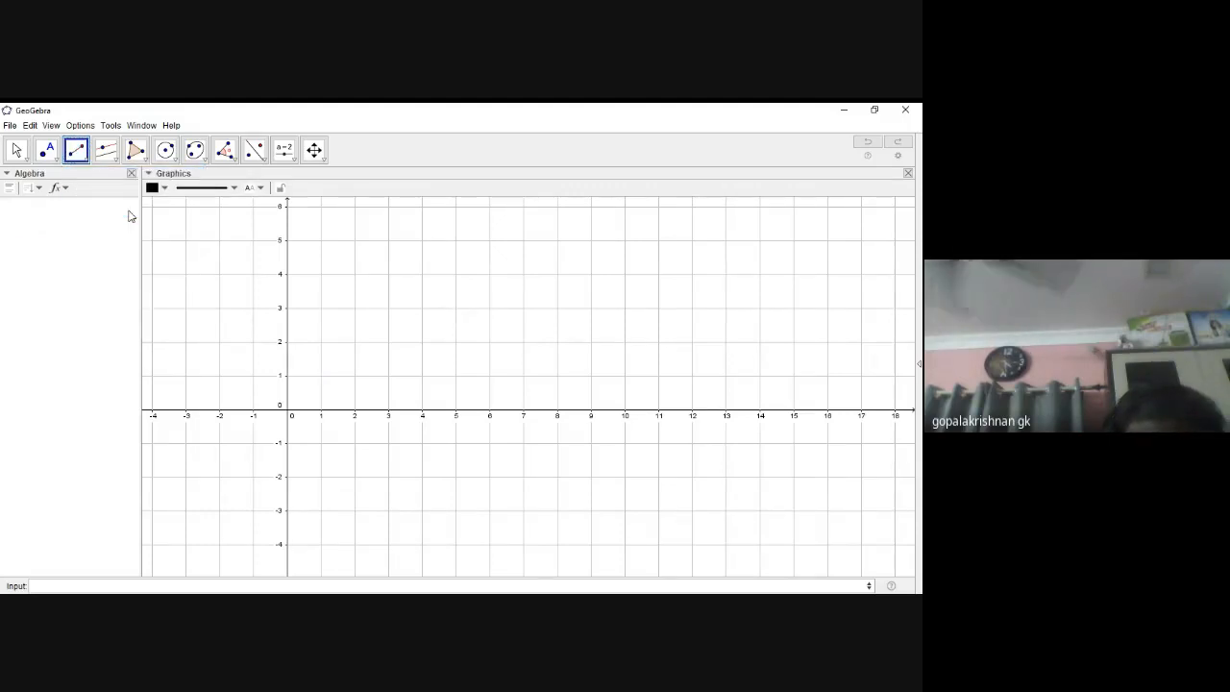
- Plot points at (2, 1) and (7, 3) and connect them with a segment
left_click(50, 154)
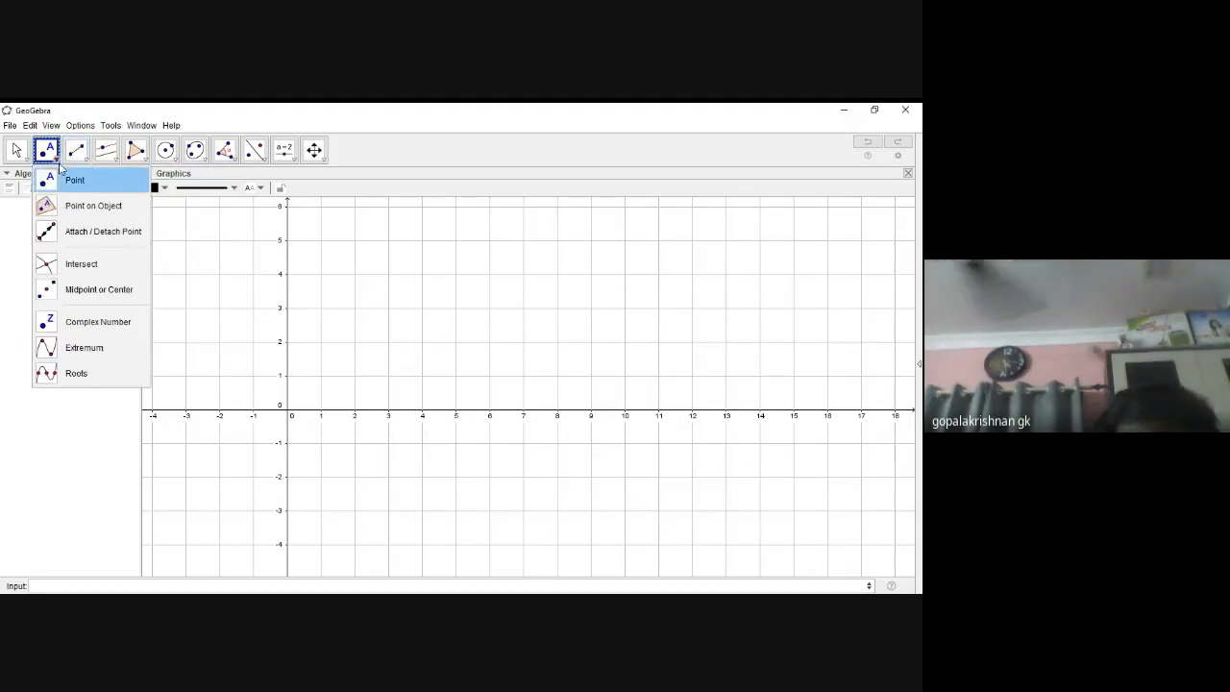
left_click(71, 181)
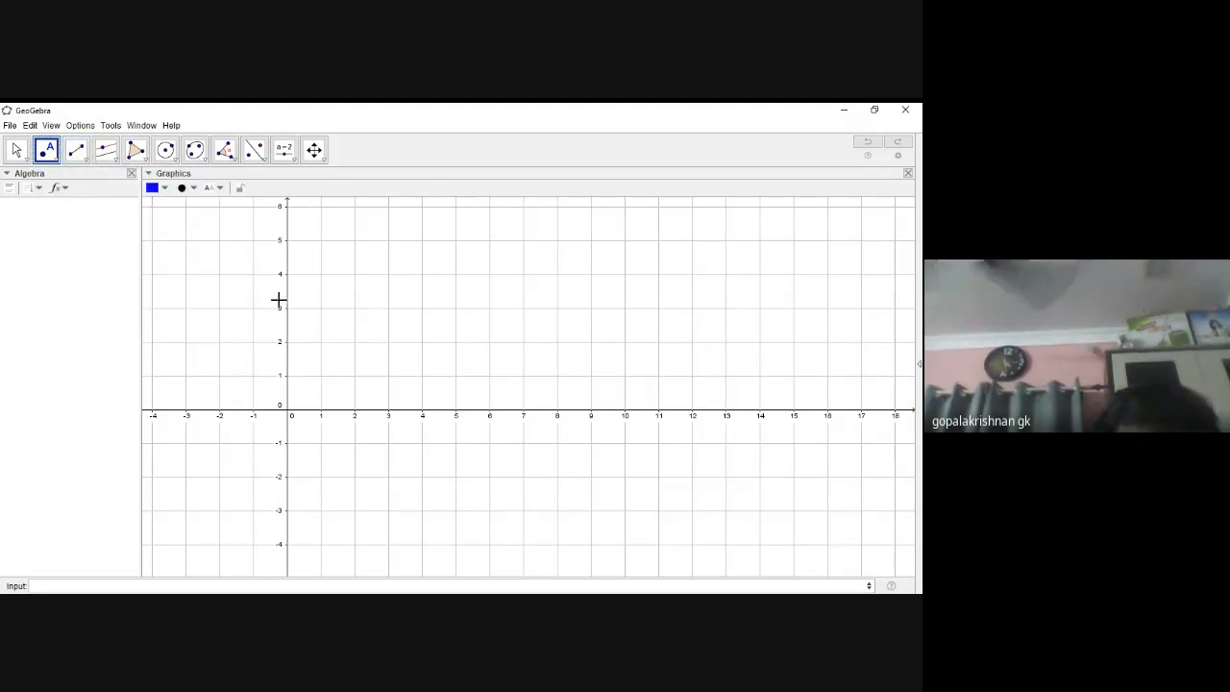
left_click(353, 375)
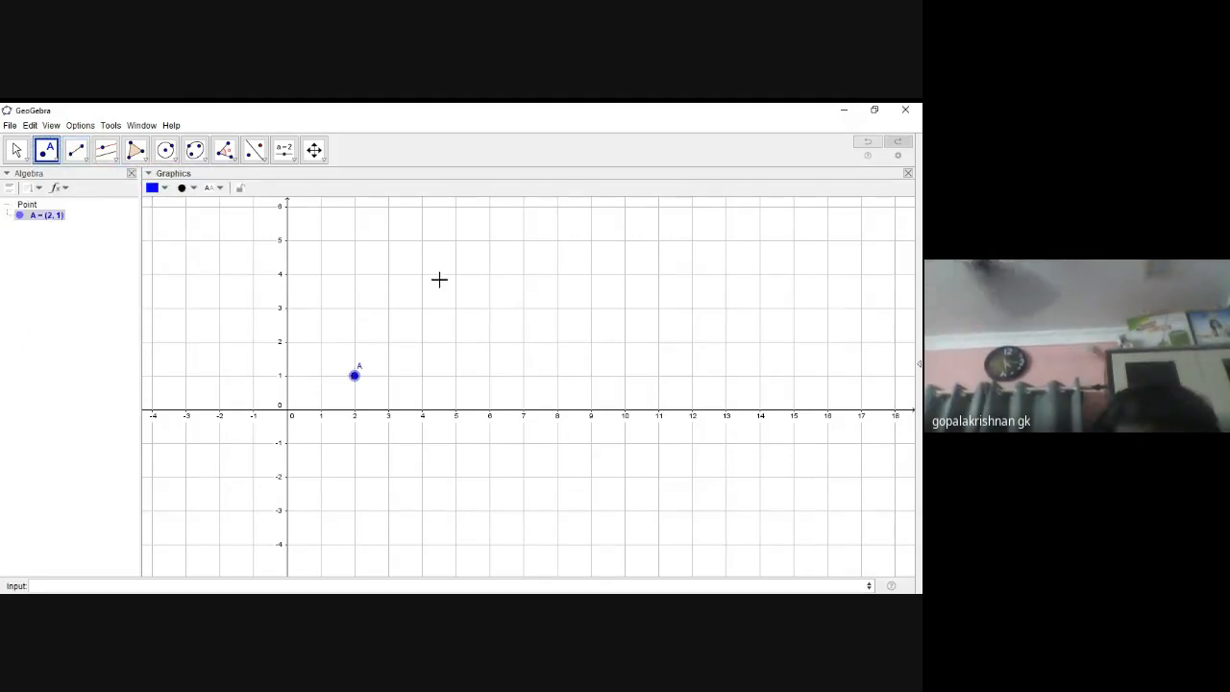
left_click(523, 308)
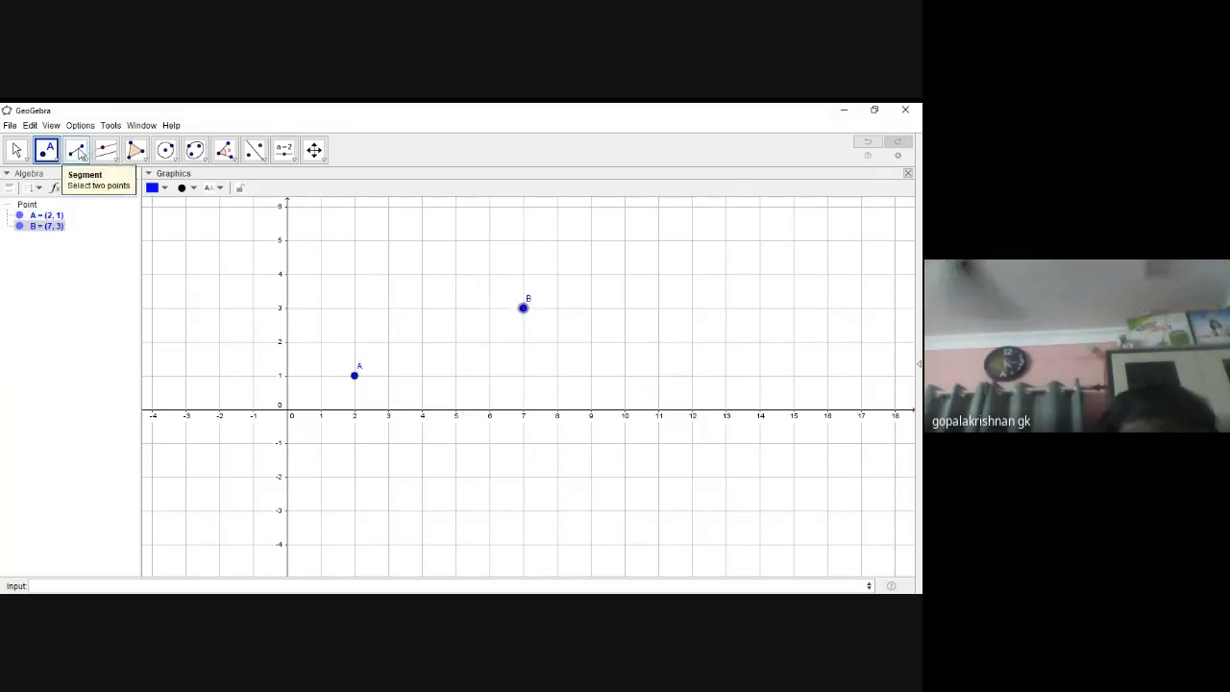
left_click(77, 151)
left_click(354, 375)
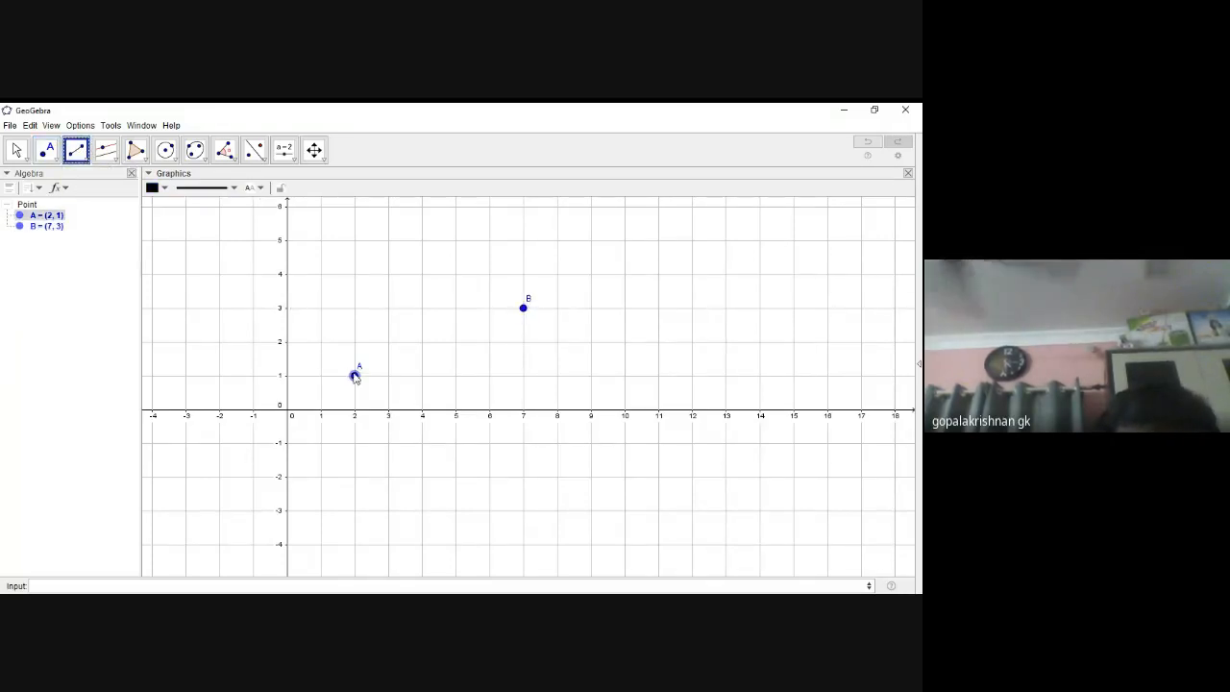
left_click(523, 308)
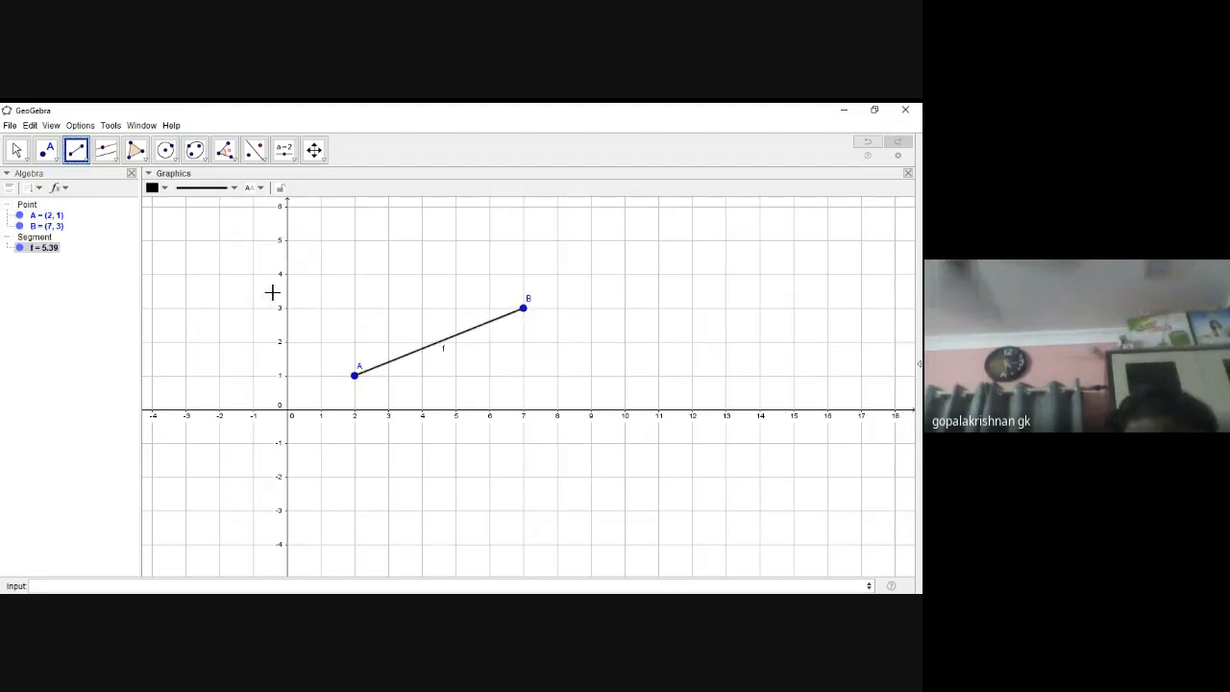
- Construct the perpendicular bisector of segment AB with the Perpendicular Bisector tool, using points A and B
left_click(116, 159)
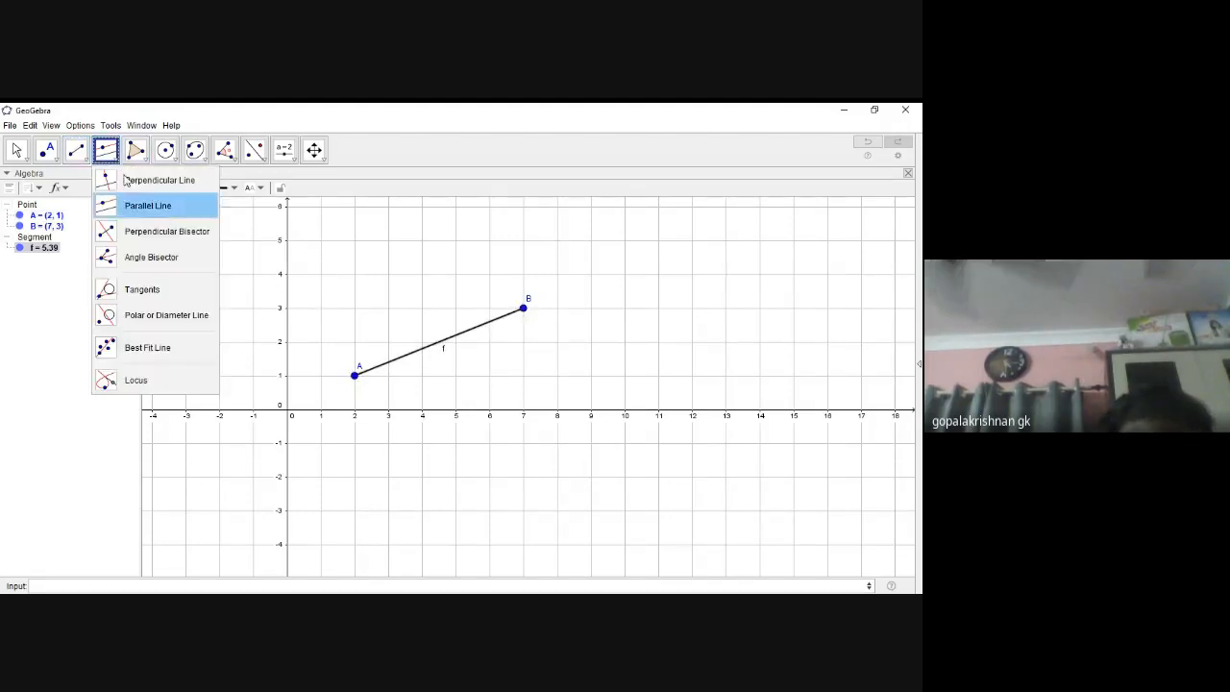
left_click(181, 233)
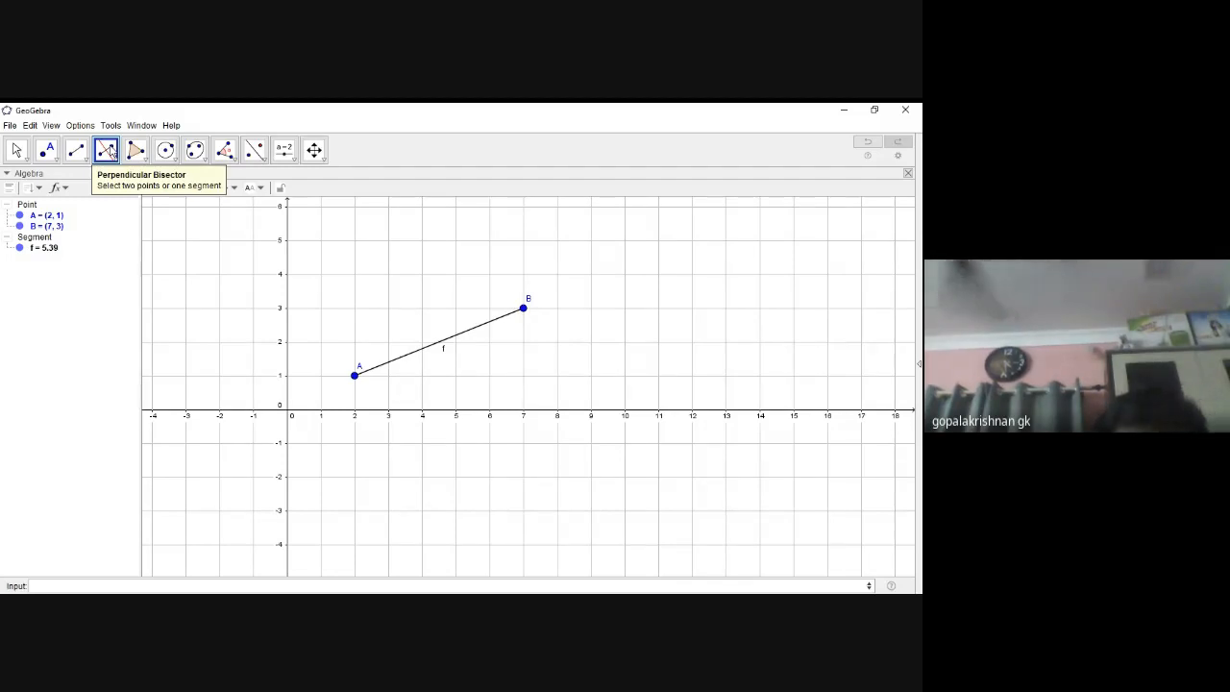
left_click(107, 151)
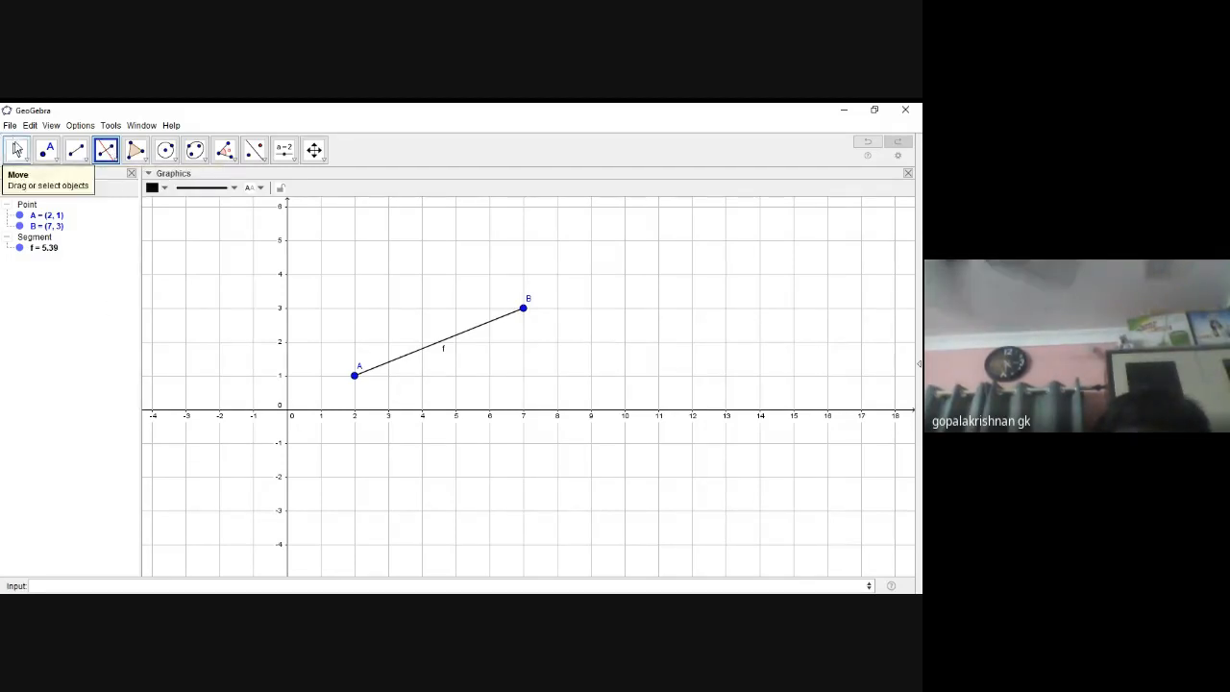
left_click(16, 149)
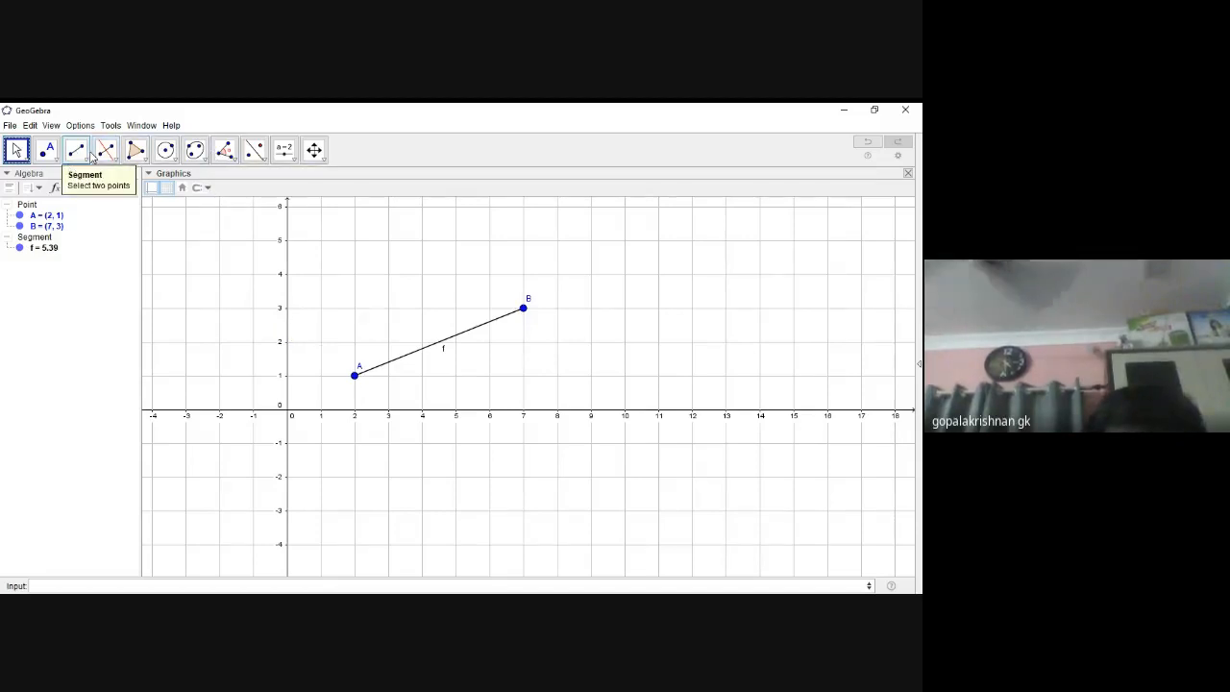
left_click(106, 153)
left_click(356, 380)
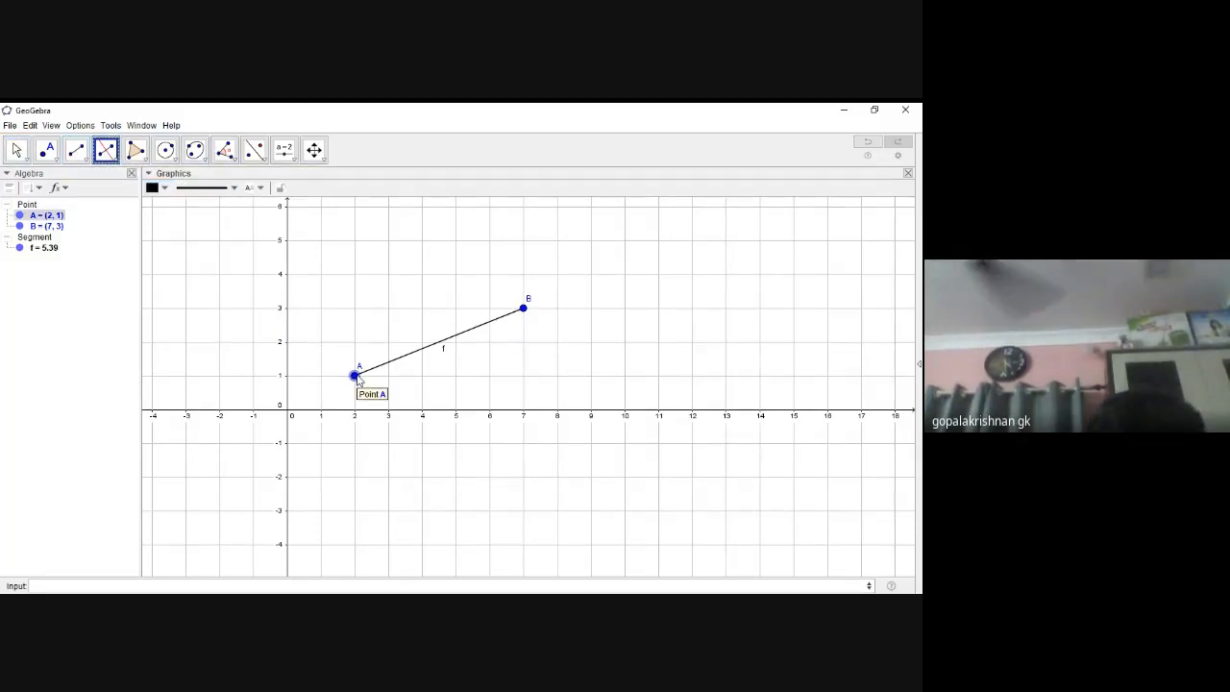
left_click(524, 310)
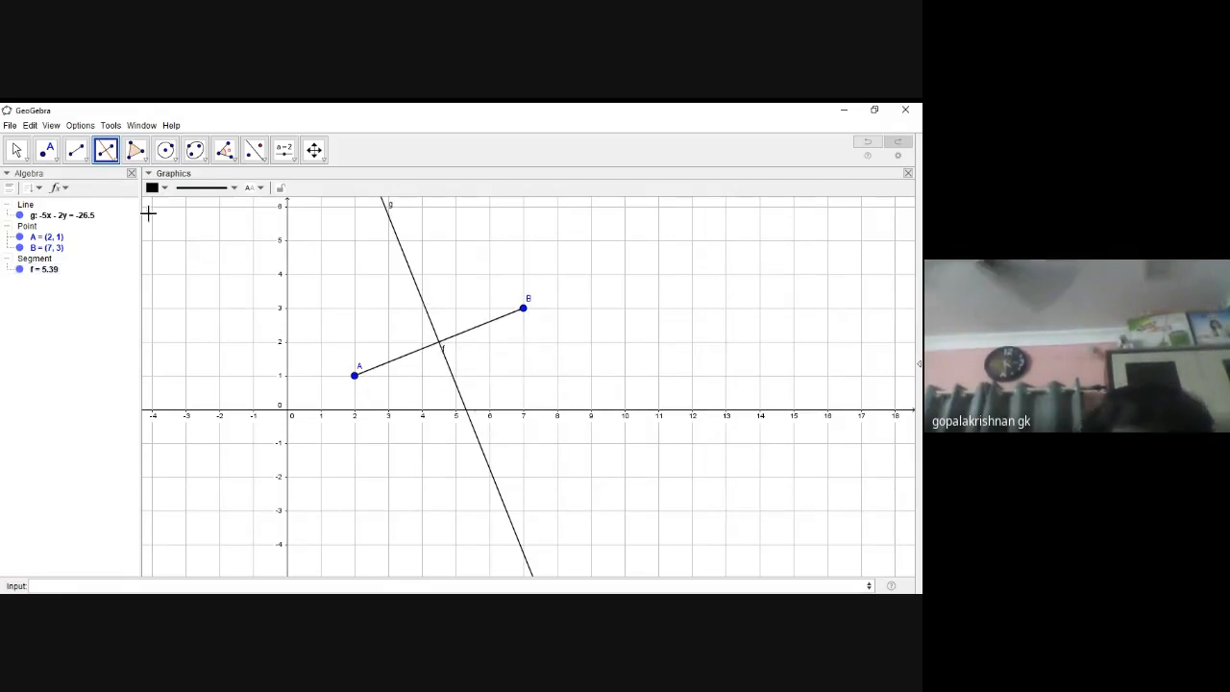
- Mark the intersection point of the perpendicular bisector and segment AB with the Intersect tool
left_click(54, 159)
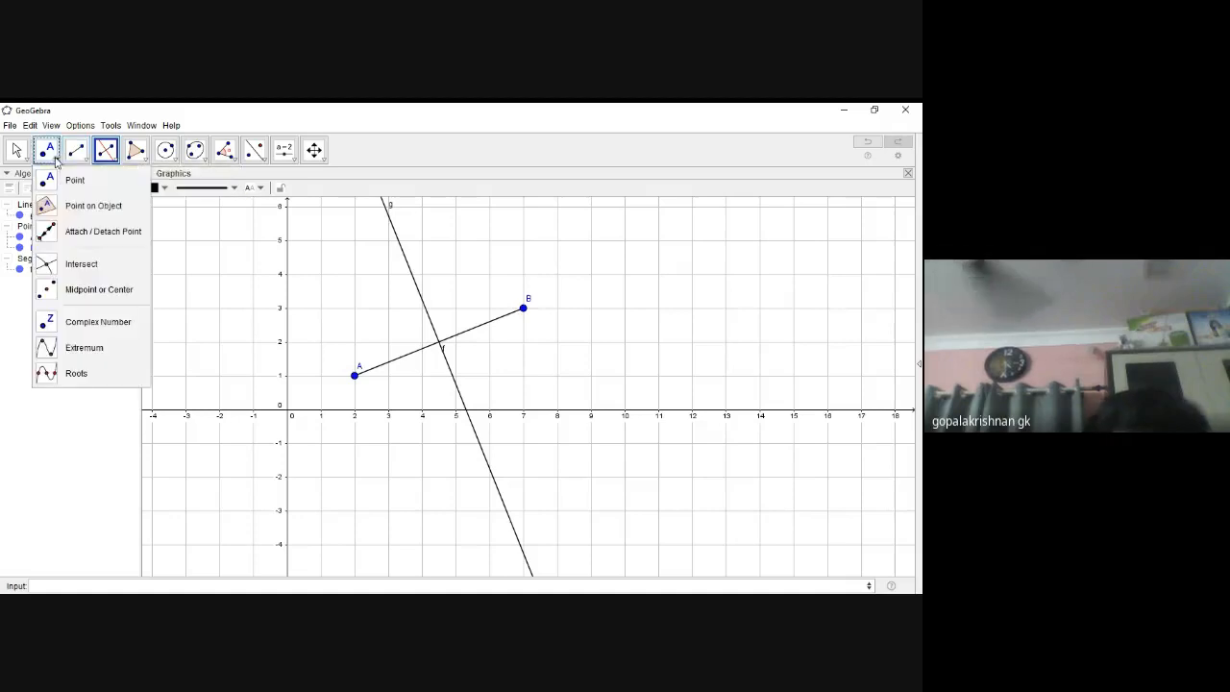
left_click(76, 269)
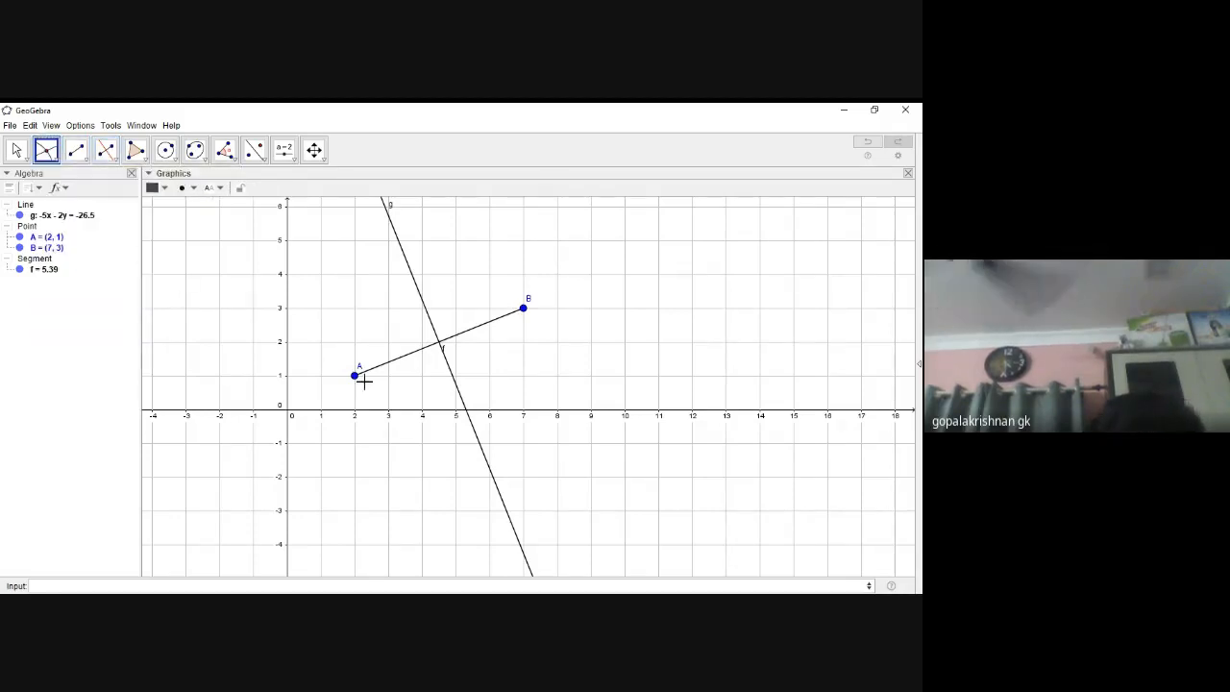
left_click(423, 305)
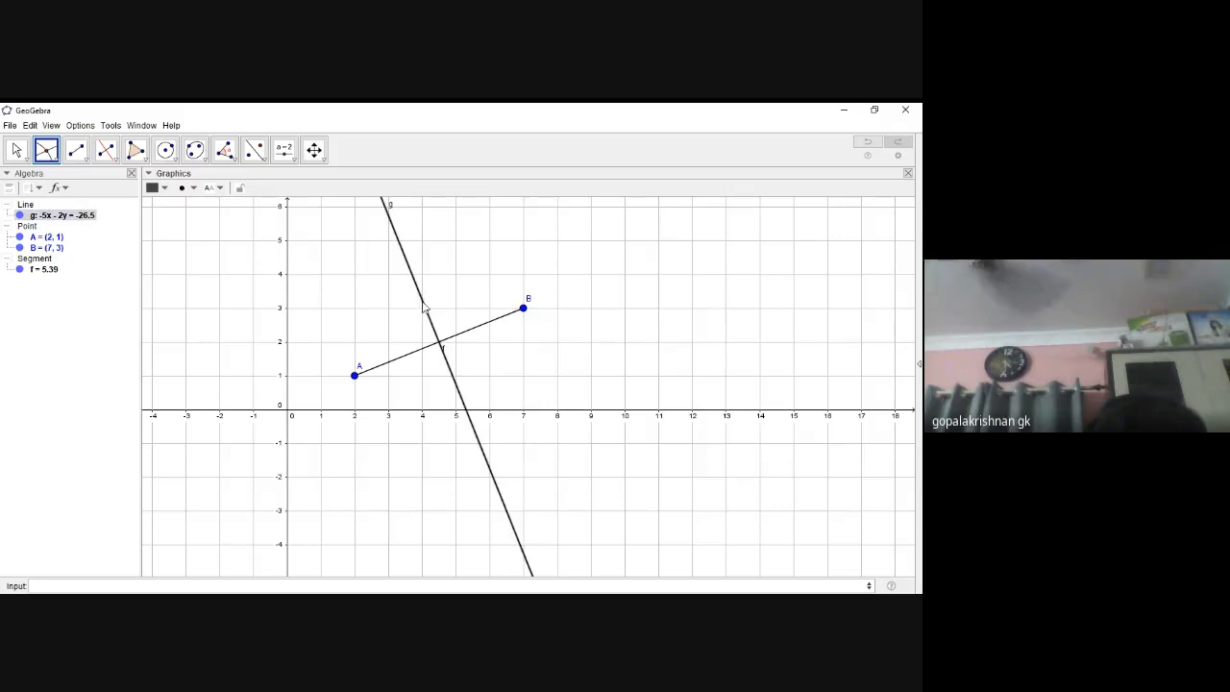
left_click(411, 355)
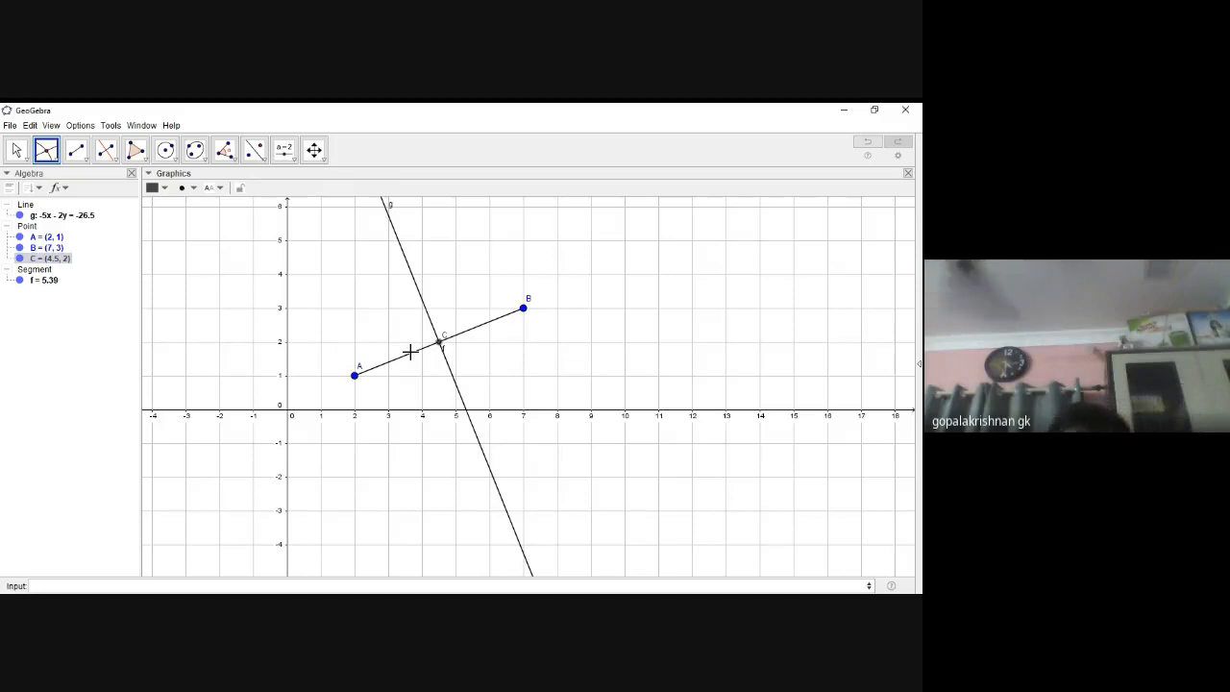
- Move point B around the plane and place it at (12, 1) so segment AB is horizontal
left_click(17, 151)
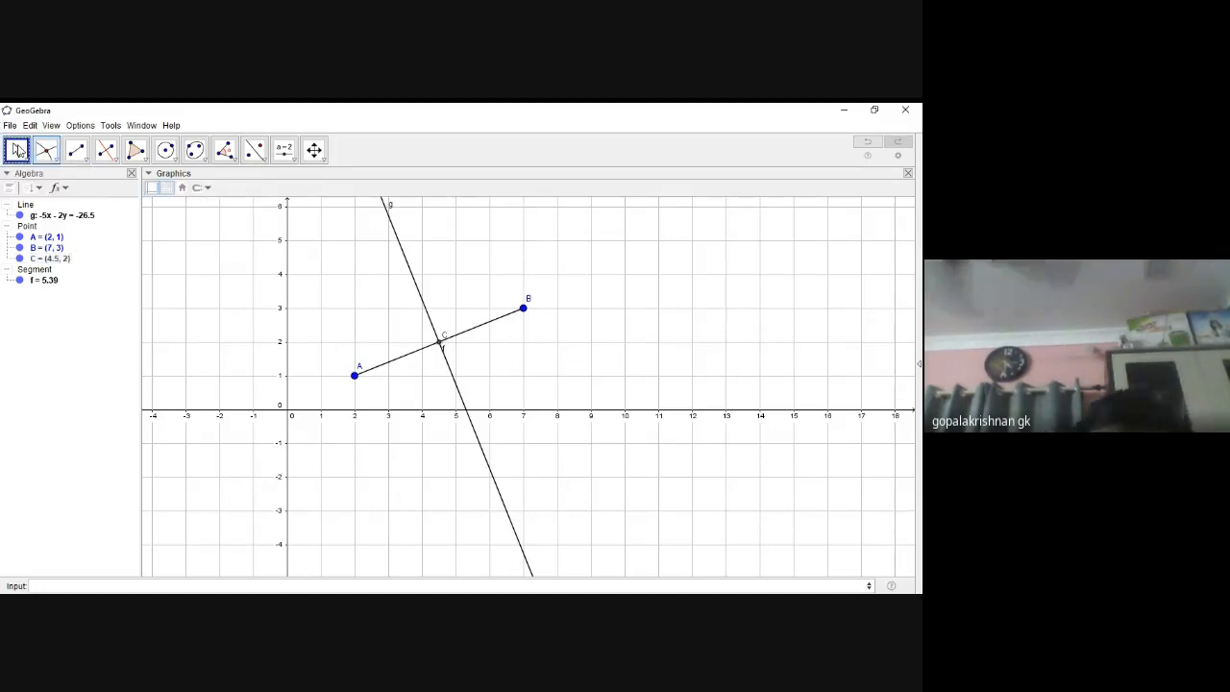
left_click(522, 311)
left_click_drag(520, 316, 455, 277)
left_click_drag(275, 249, 696, 381)
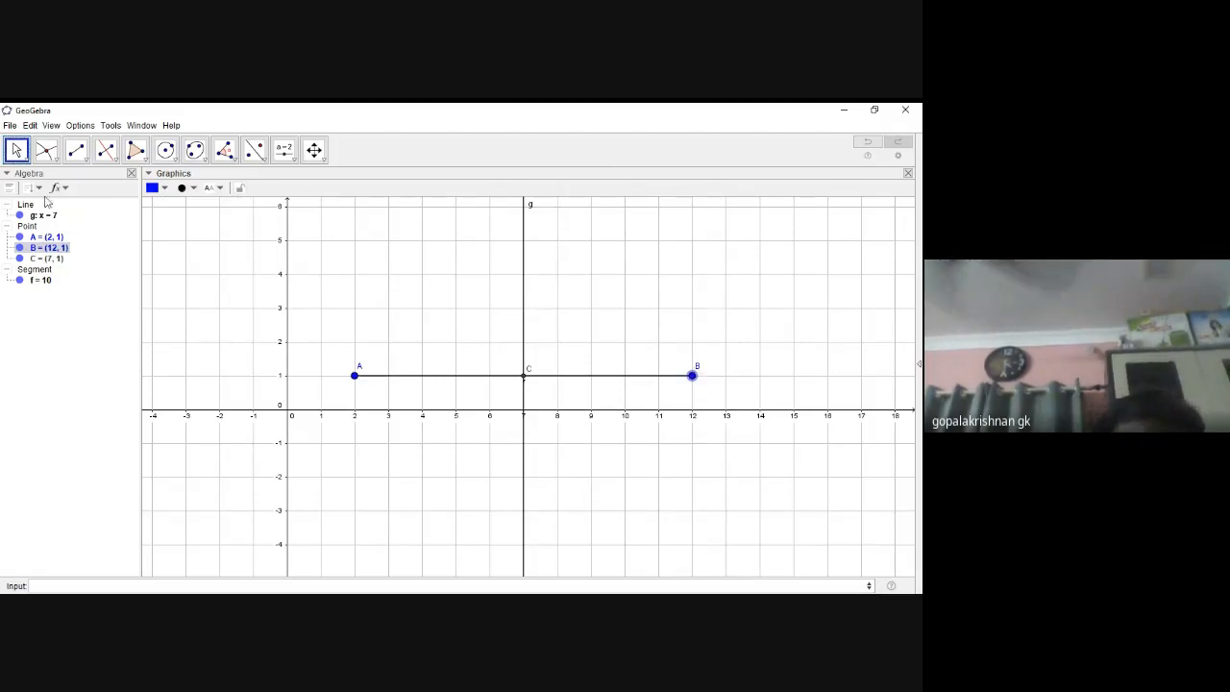
left_click(54, 163)
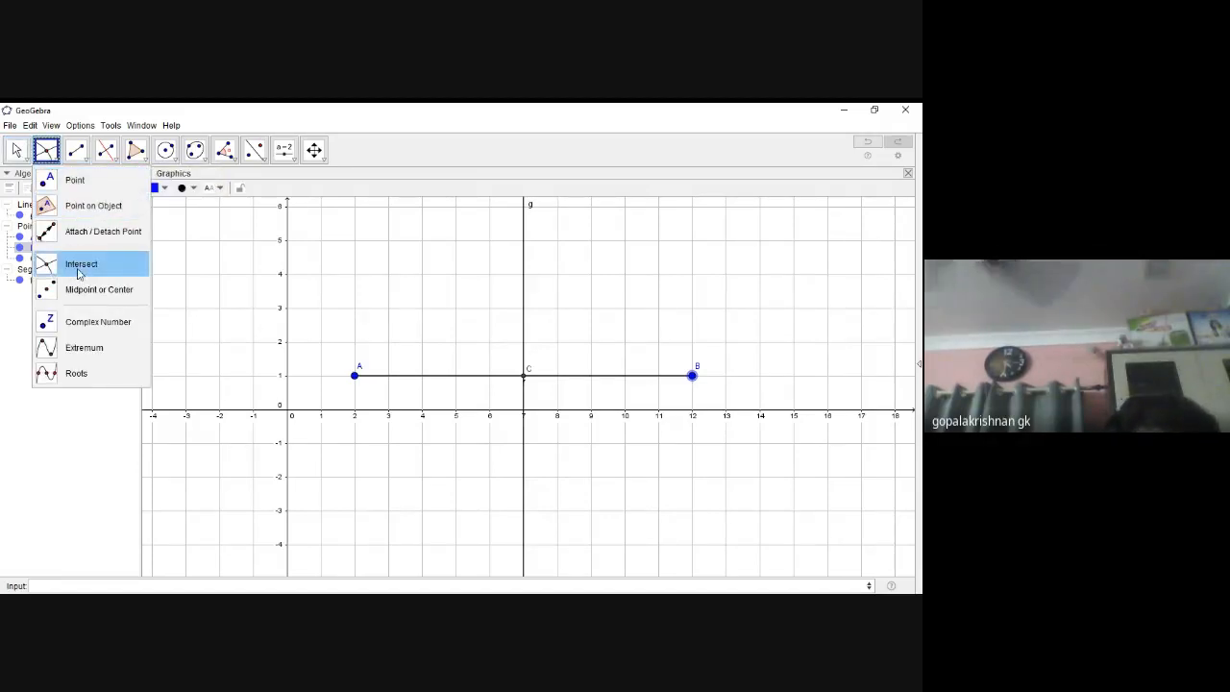
mouse_move(25, 157)
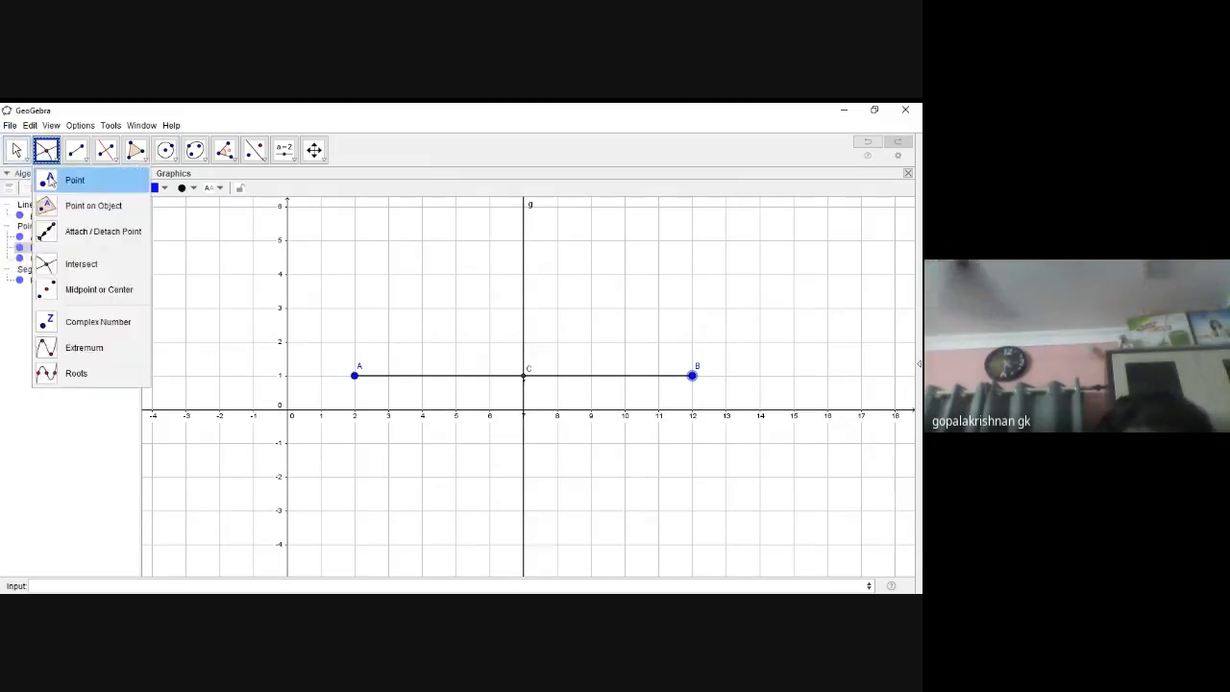
mouse_move(76, 150)
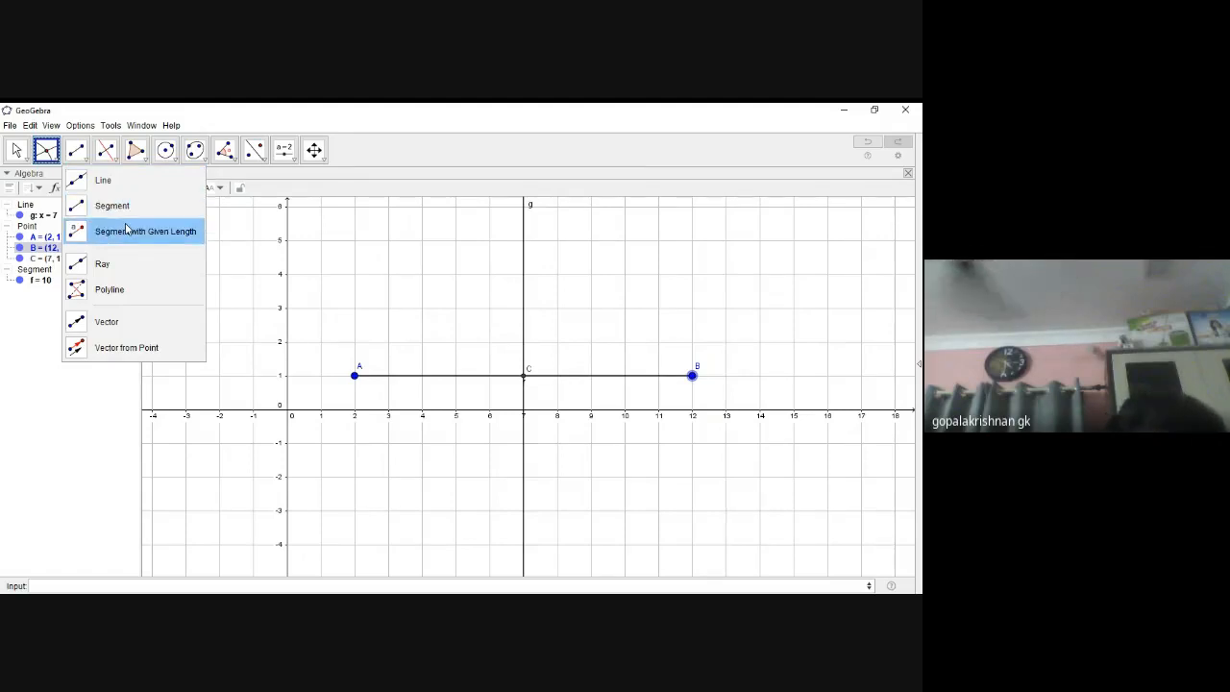
mouse_move(117, 169)
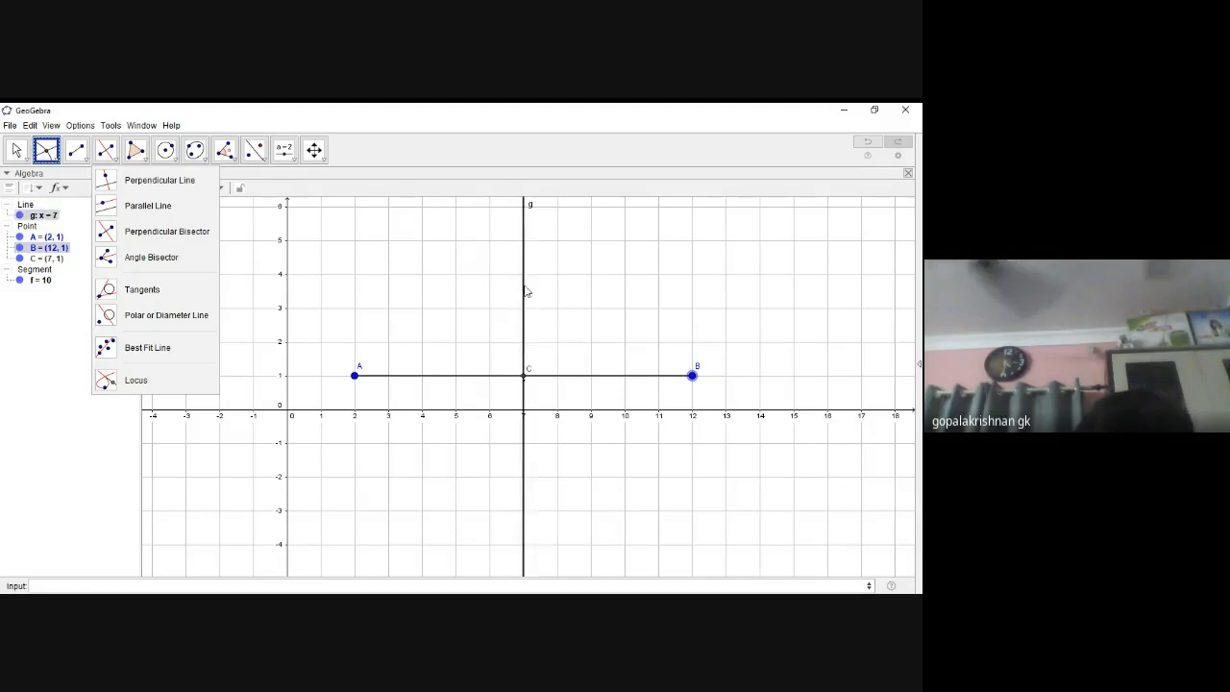
left_click(80, 159)
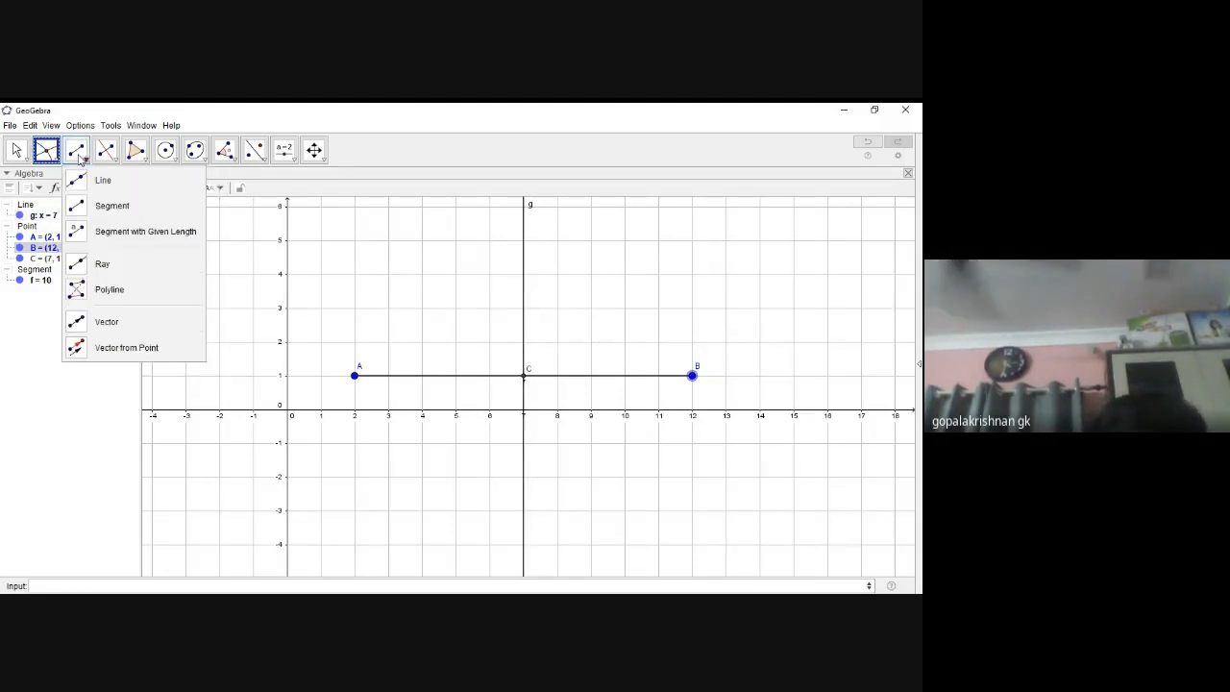
- Construct the angle bisectors between the vertical line x = 7 and segment AB with the Angle Bisector tool
left_click(135, 257)
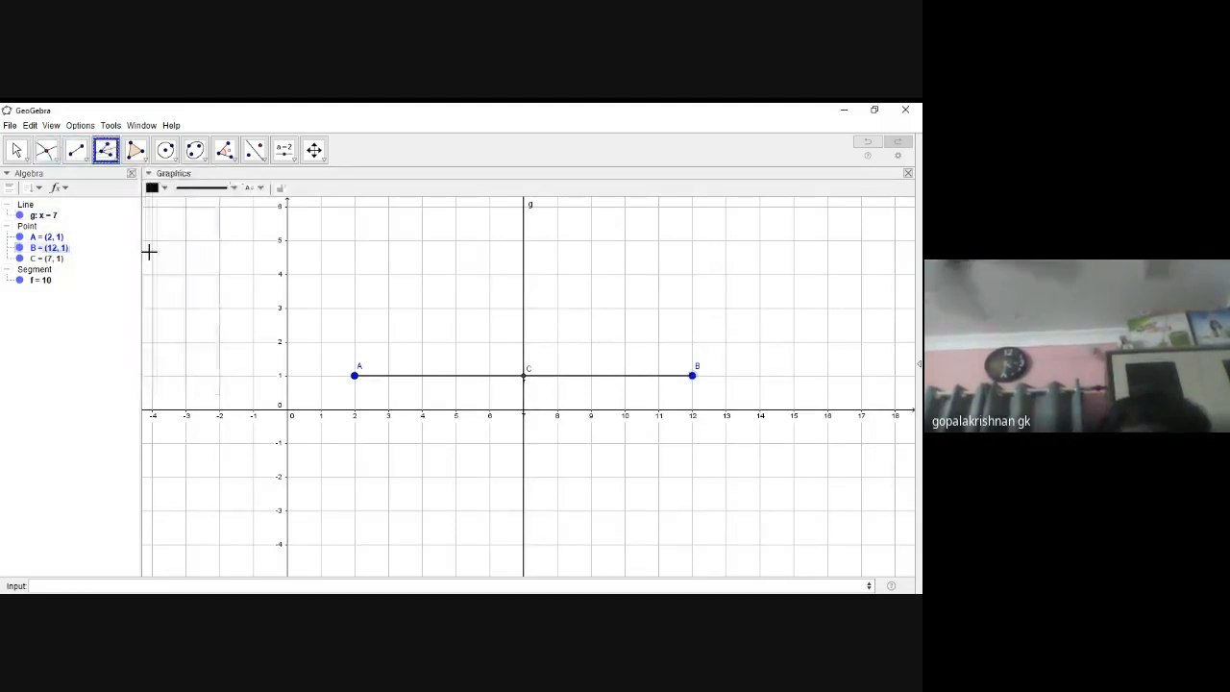
left_click(525, 295)
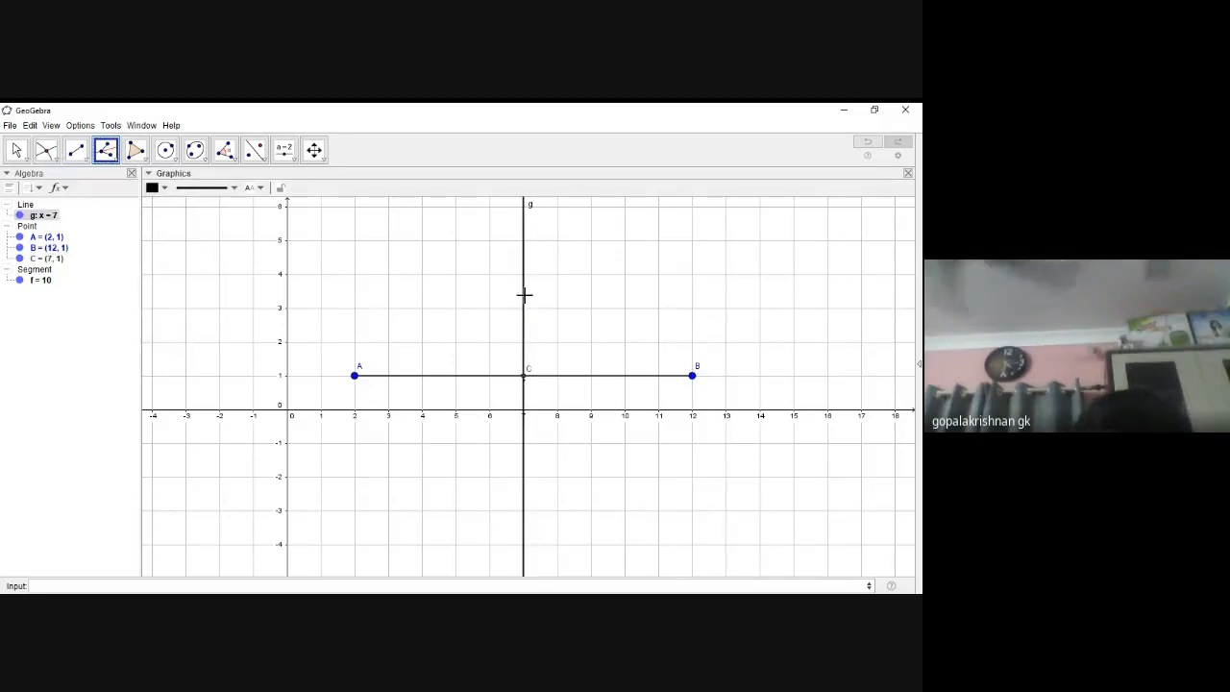
left_click(598, 375)
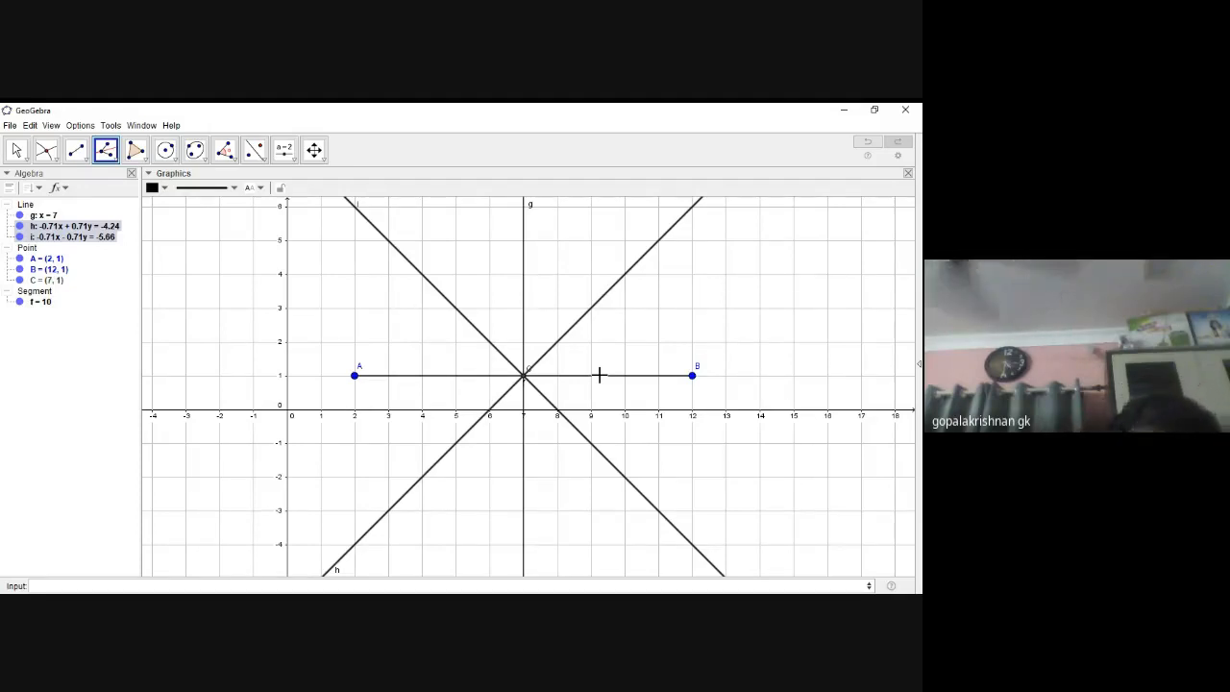
- Color the downward-sloping angle bisector i red (#FF0000) in its object properties
right_click(467, 323)
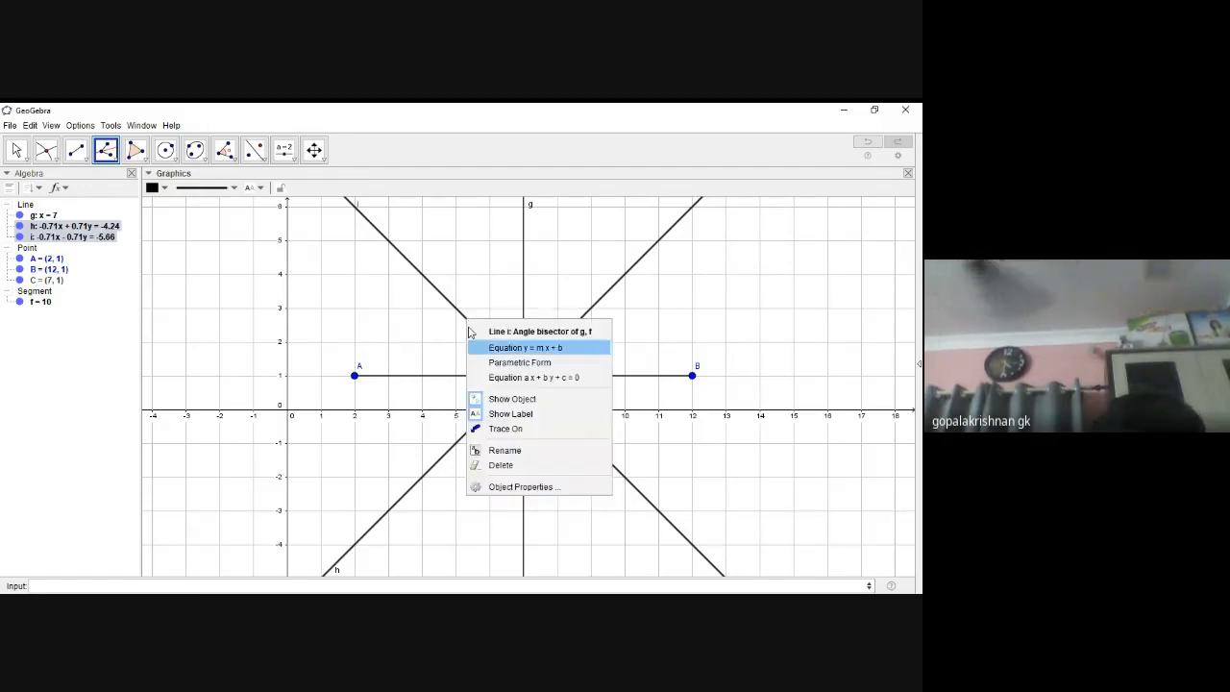
left_click(513, 491)
left_click(590, 426)
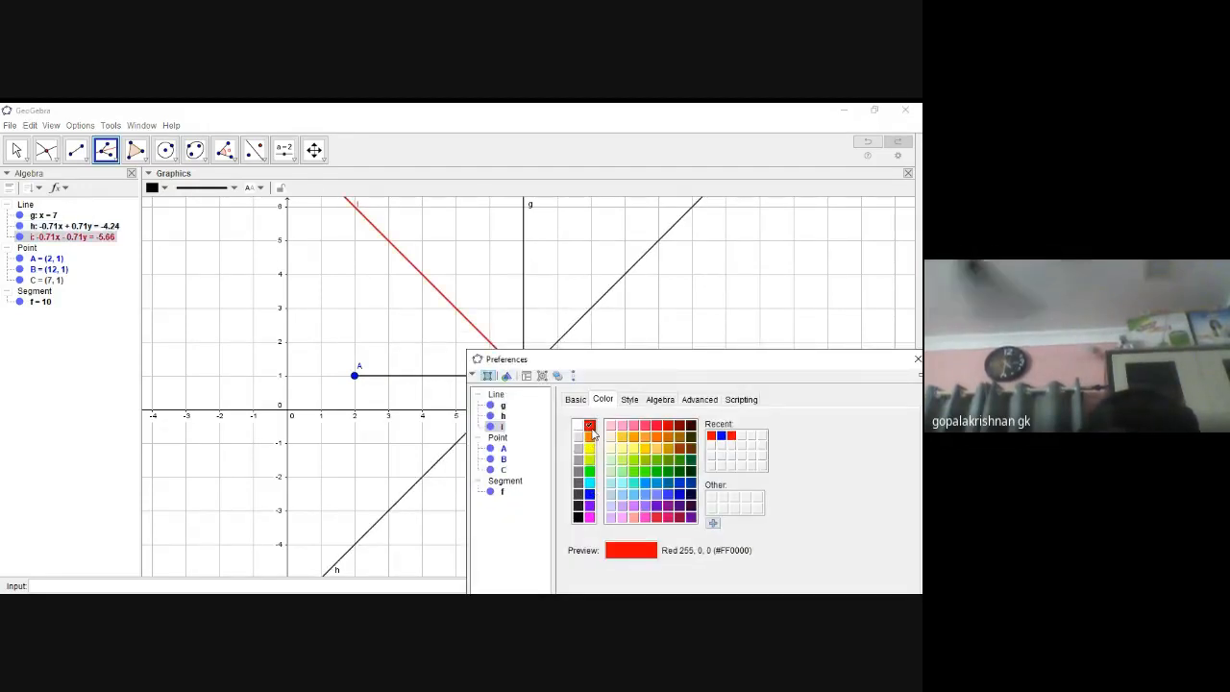
left_click(916, 358)
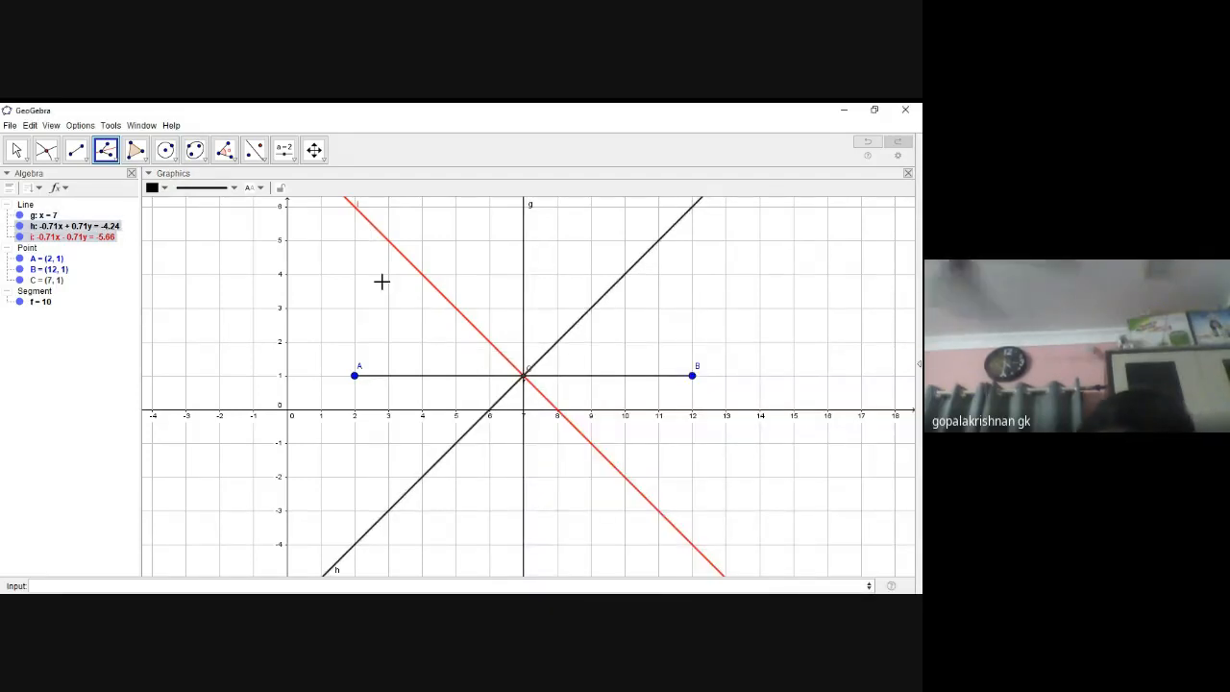
- Move point B to (10, 3.4) and on to (11, 1) to test how the bisectors follow
left_click(16, 151)
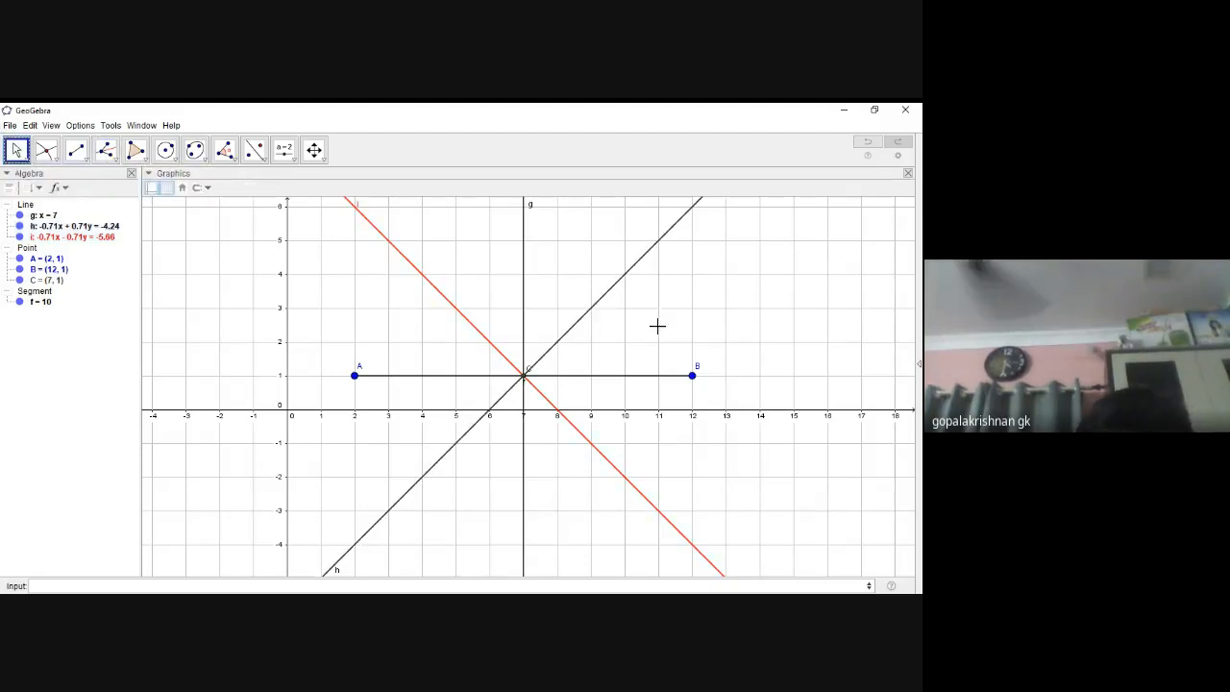
left_click(694, 374)
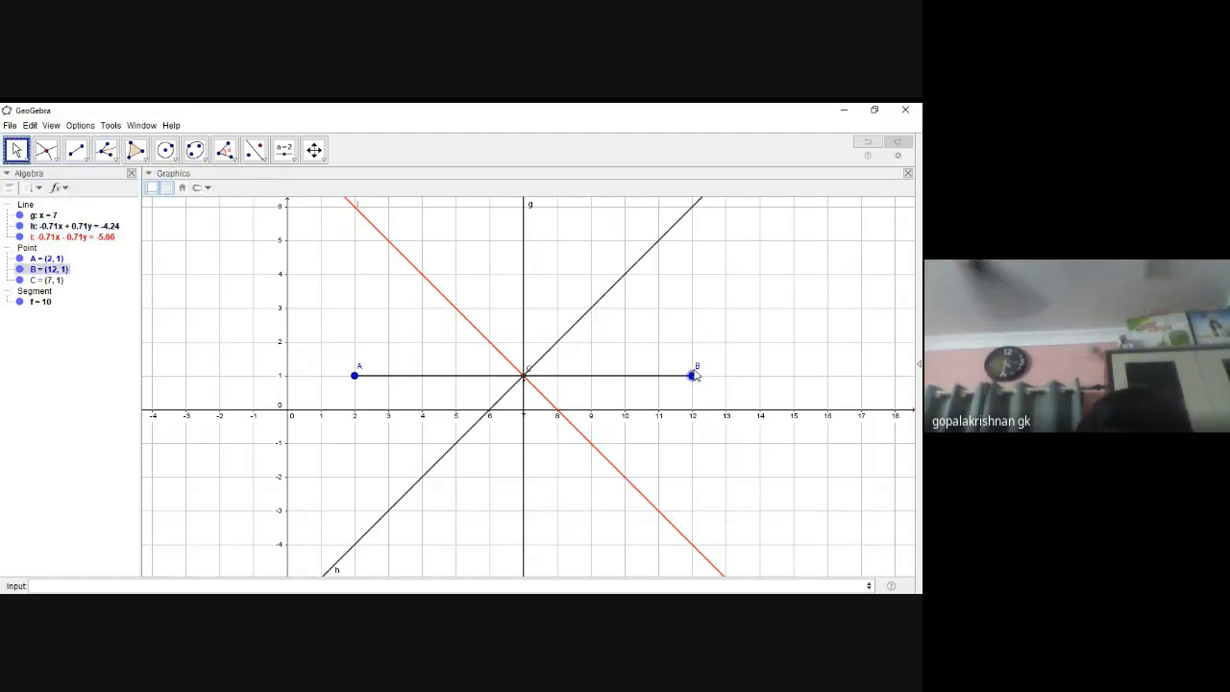
left_click_drag(695, 376, 626, 296)
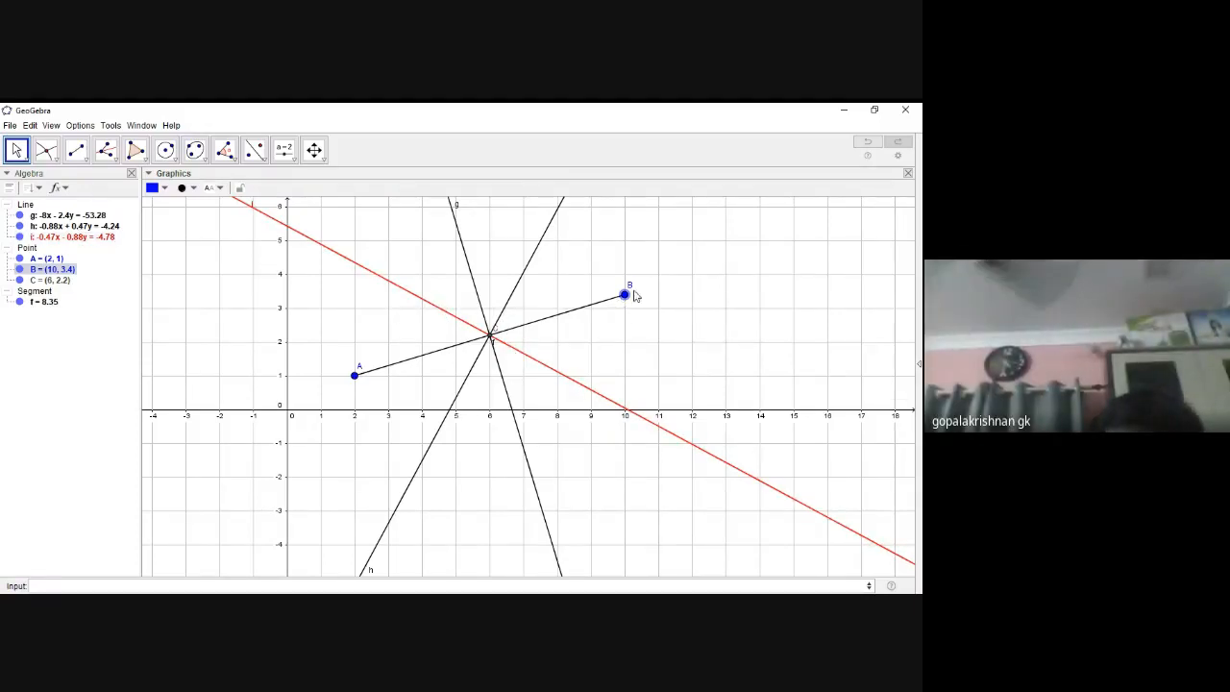
left_click_drag(625, 295, 657, 379)
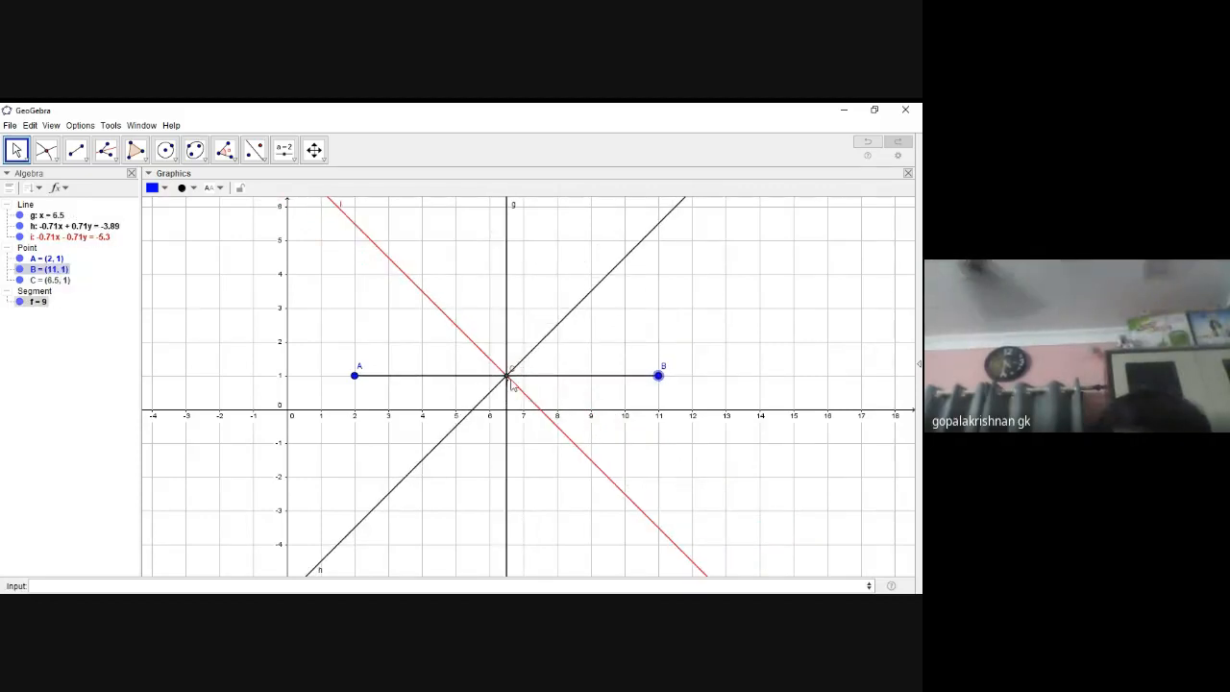
- Draw two segments from (-2, 1), one to about (1.54, 4.38) and the other to about (2.66, -0.12)
left_click(113, 160)
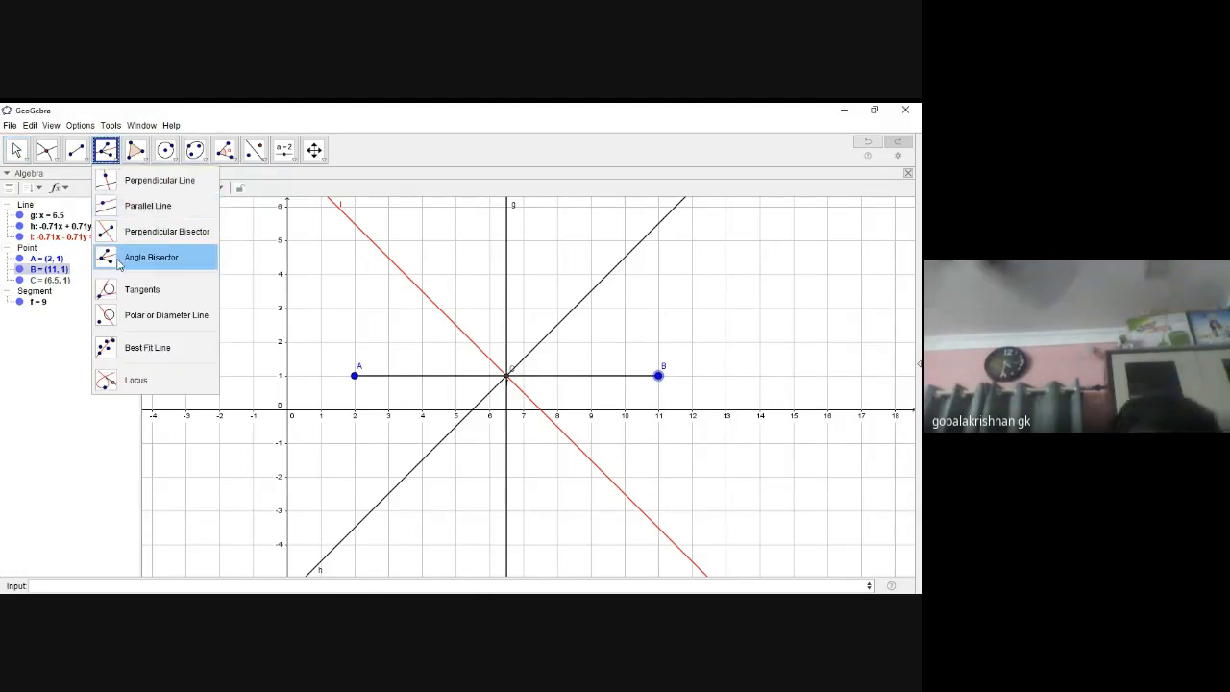
left_click(76, 150)
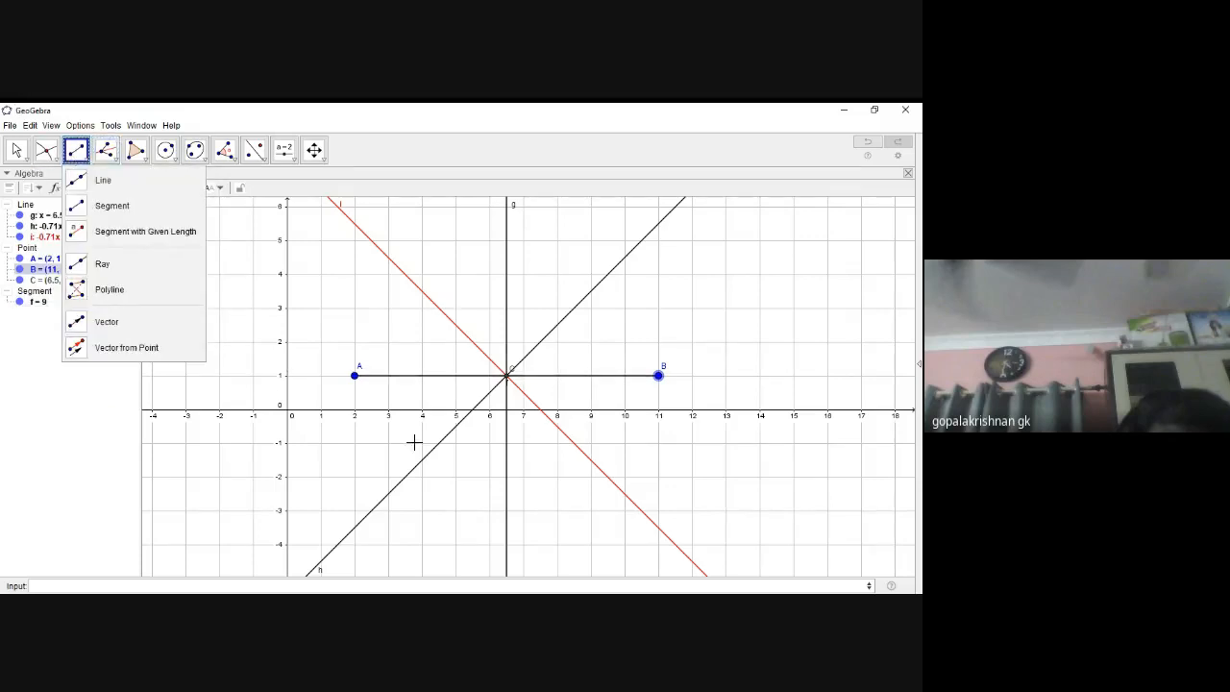
left_click(220, 382)
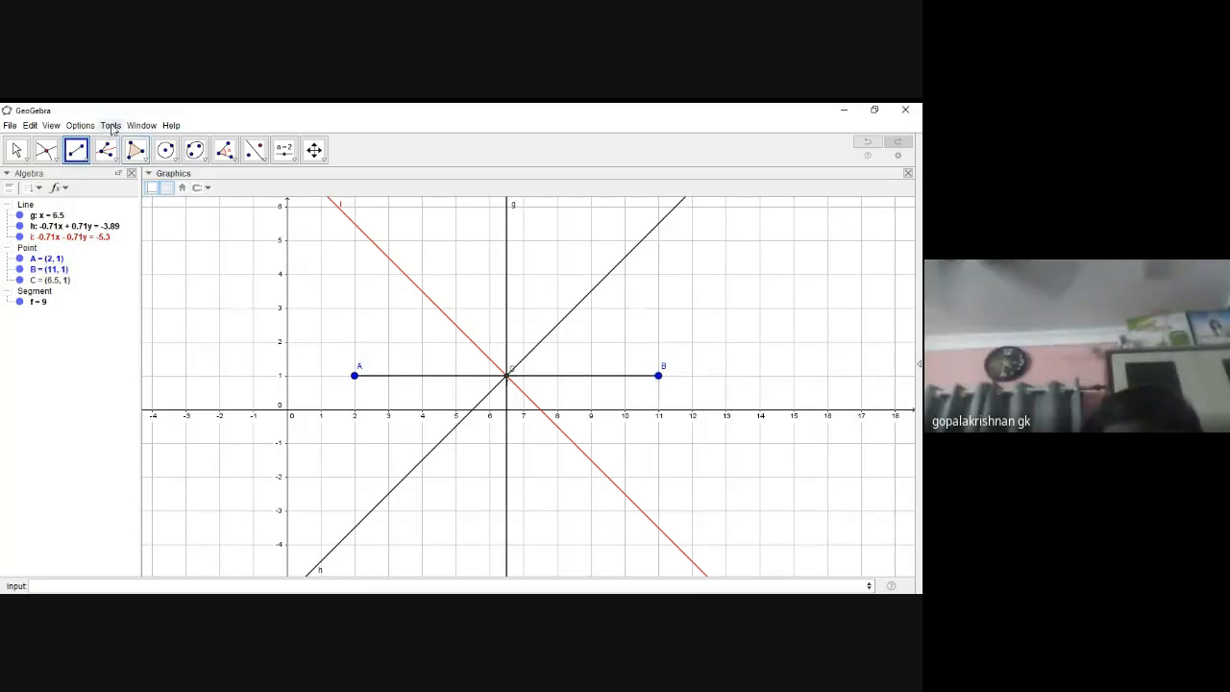
left_click(83, 159)
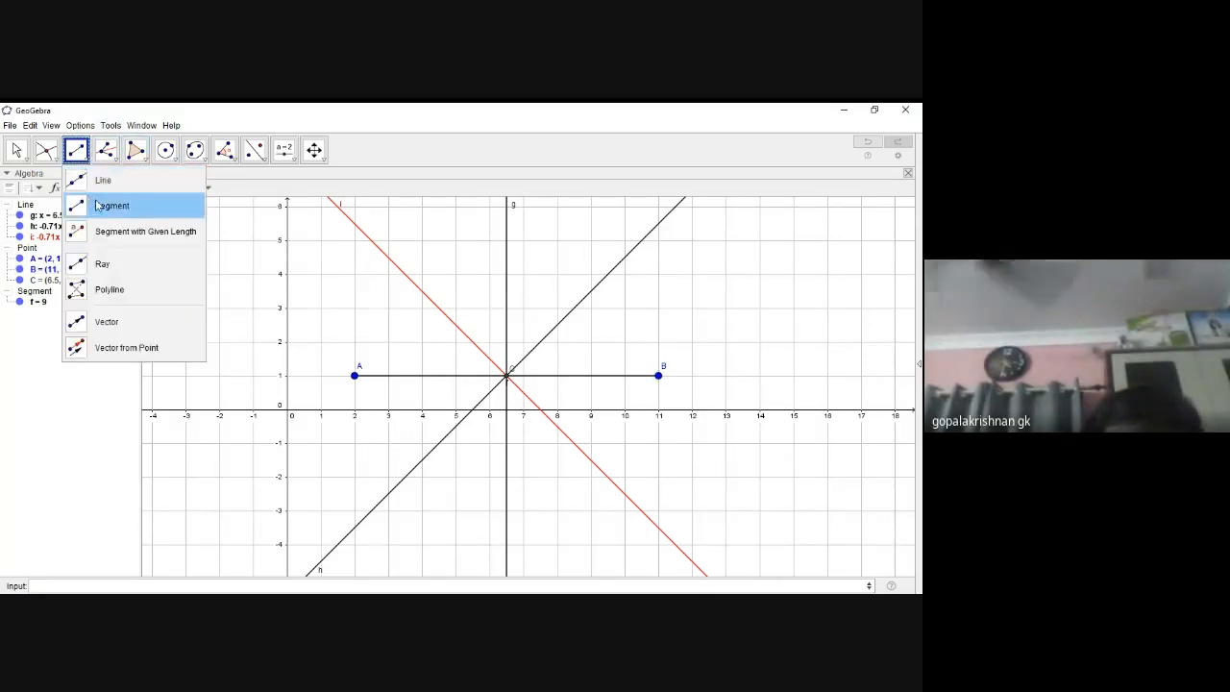
left_click(96, 204)
left_click(218, 374)
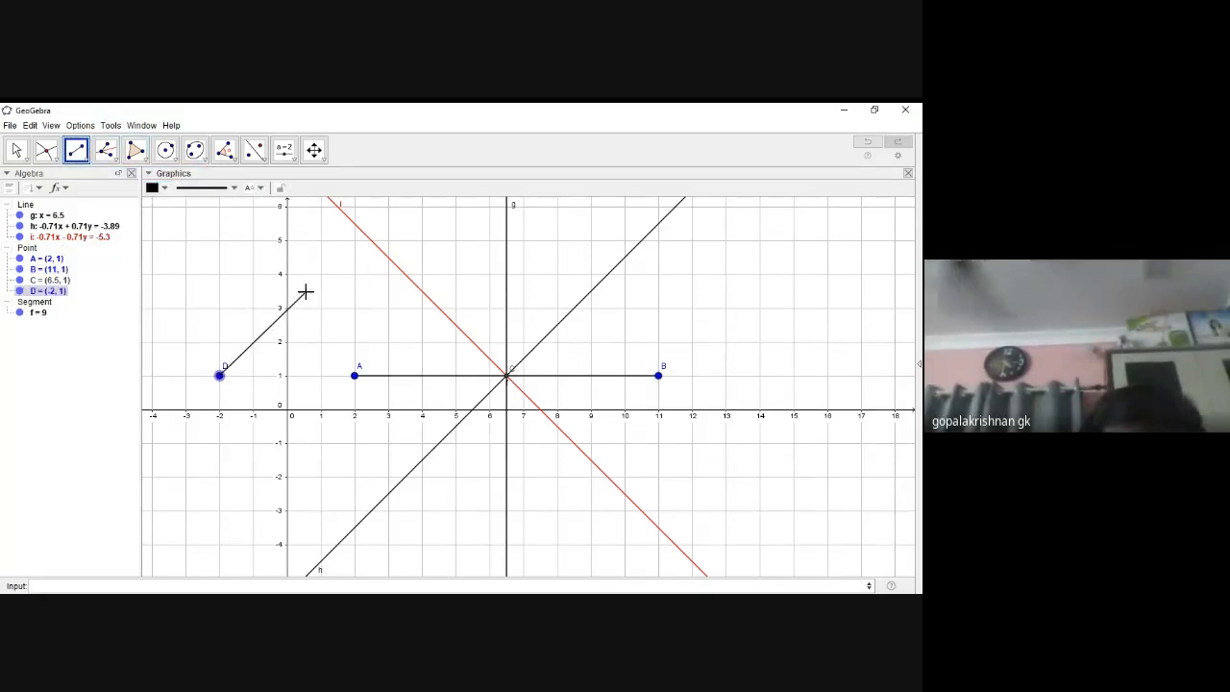
left_click(340, 261)
left_click(220, 376)
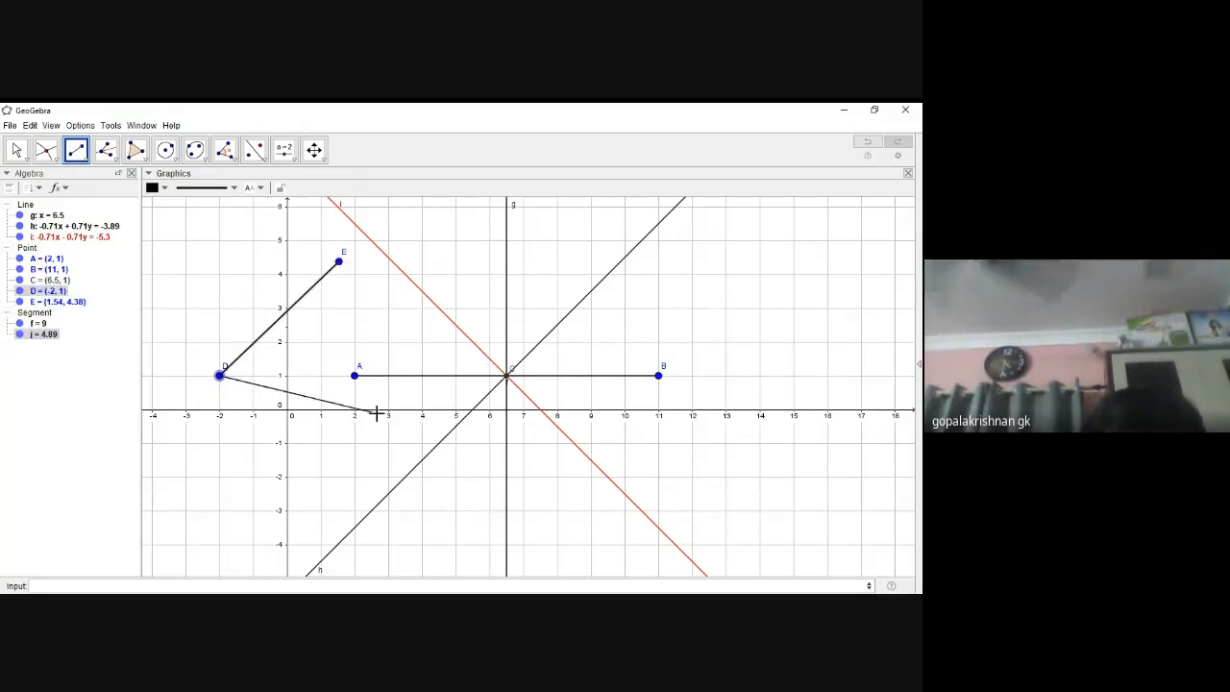
left_click(376, 413)
- Construct the angle bisectors between segments DE and DF with the Angle Bisector tool
left_click(106, 149)
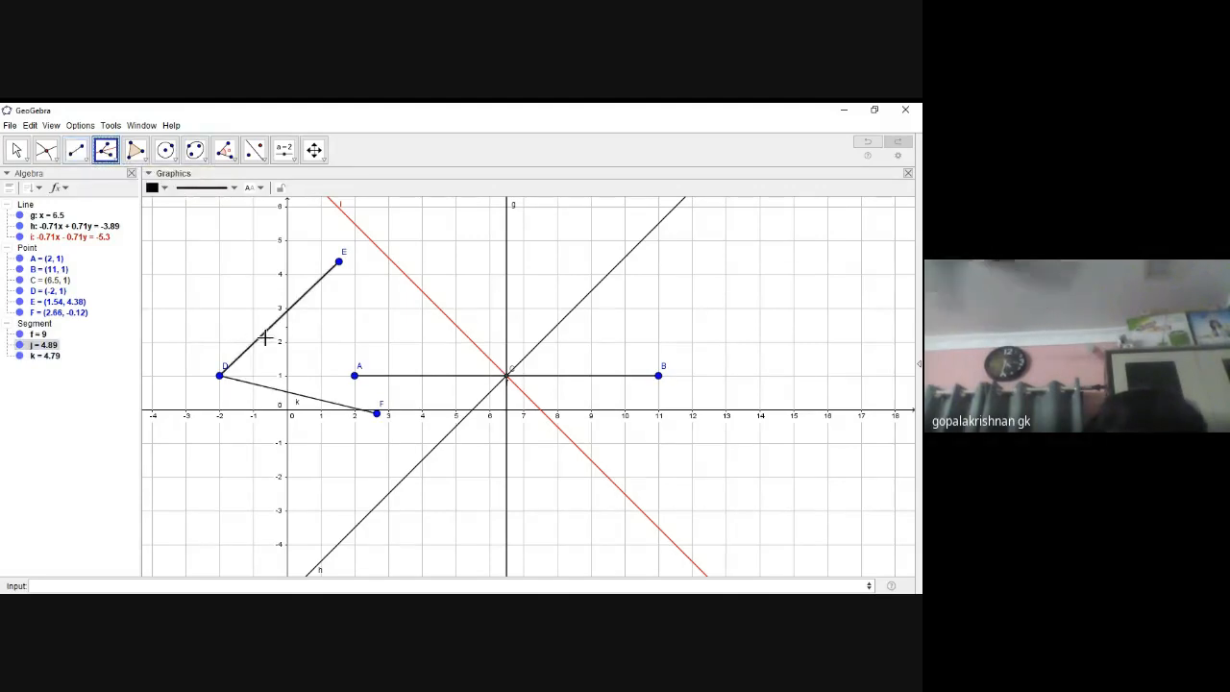
left_click(259, 390)
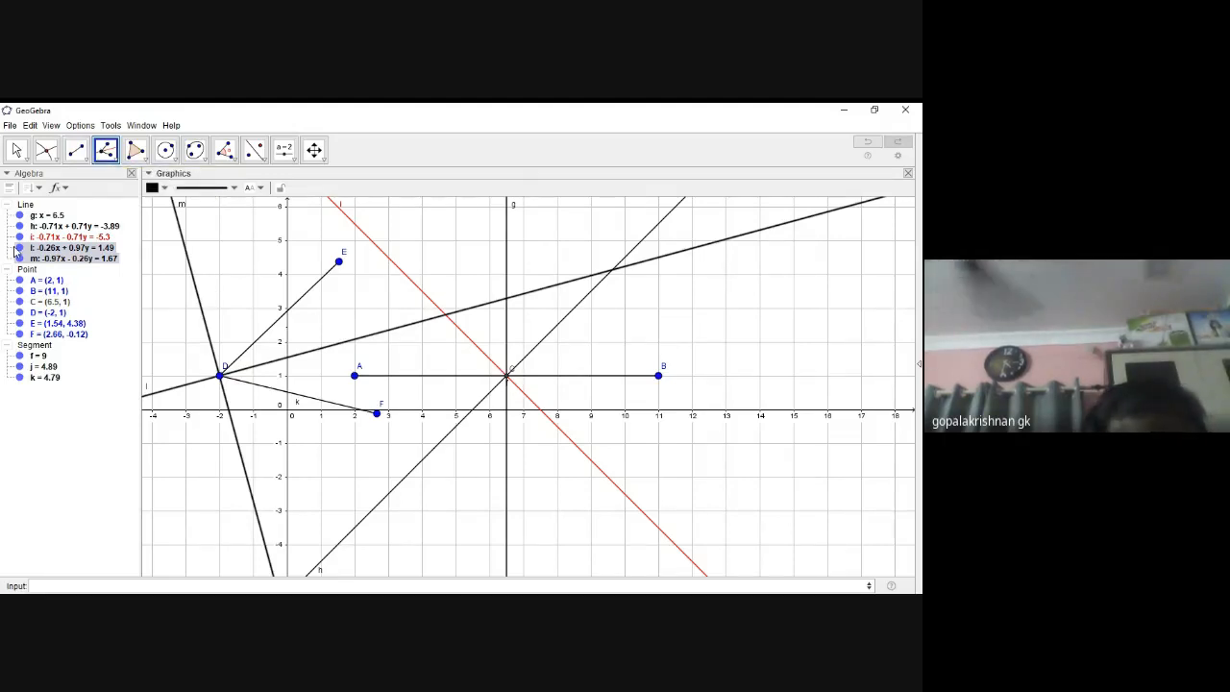
- Undo all earlier constructions, points, segments and lines back to an empty graphics view
key("ctrl+z")
key("ctrl+z")
key("ctrl+z")
key("ctrl+z")
key("ctrl+z")
key("ctrl+z")
key("ctrl+z")
key("ctrl+z")
key("ctrl+z")
key("ctrl+z")
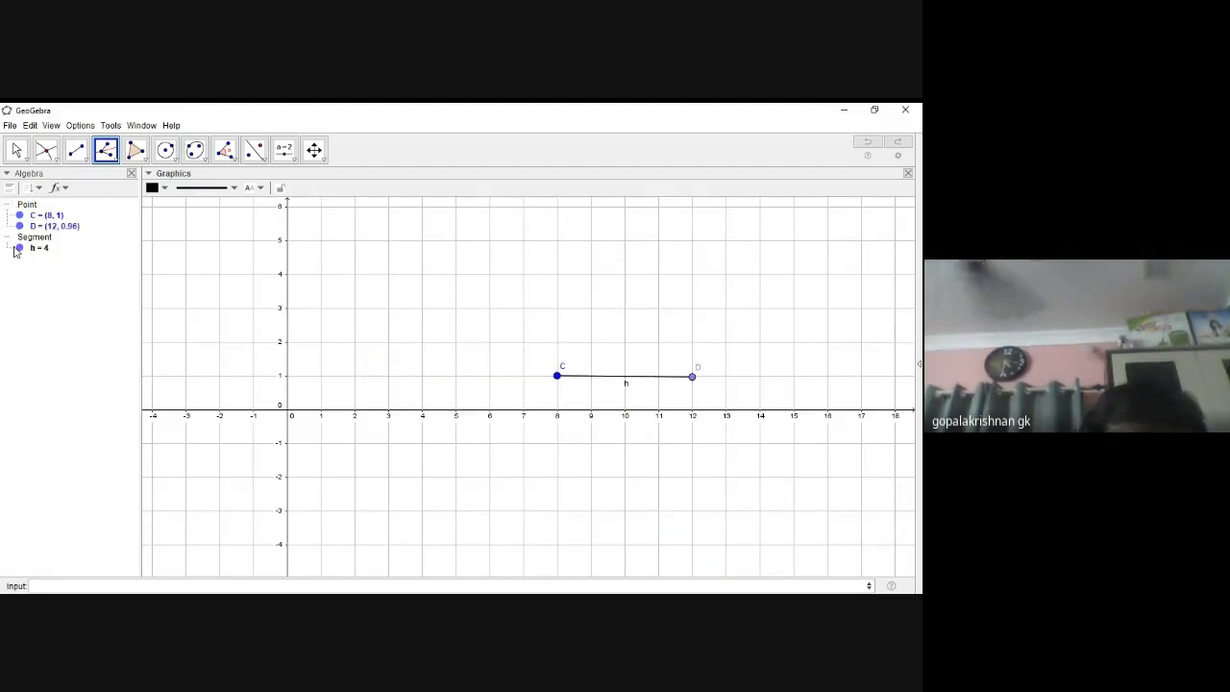
key("ctrl+y")
key("ctrl+y")
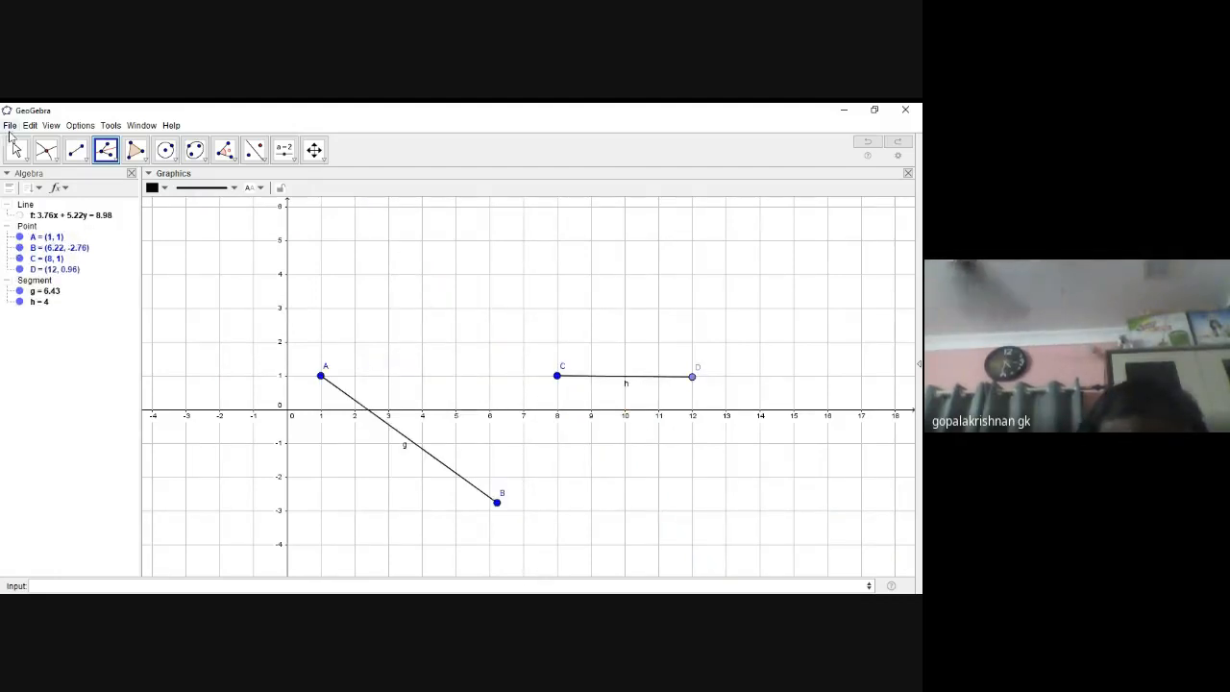
left_click(870, 142)
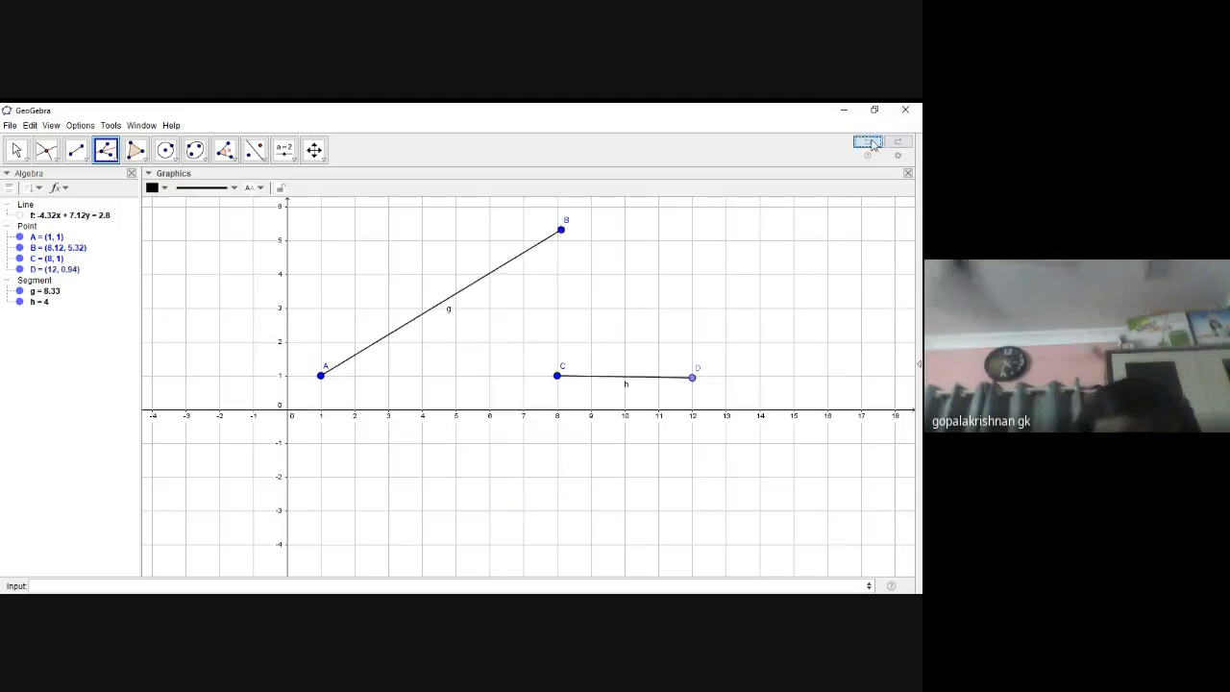
left_click(869, 142)
left_click(870, 142)
left_click(870, 143)
left_click(869, 142)
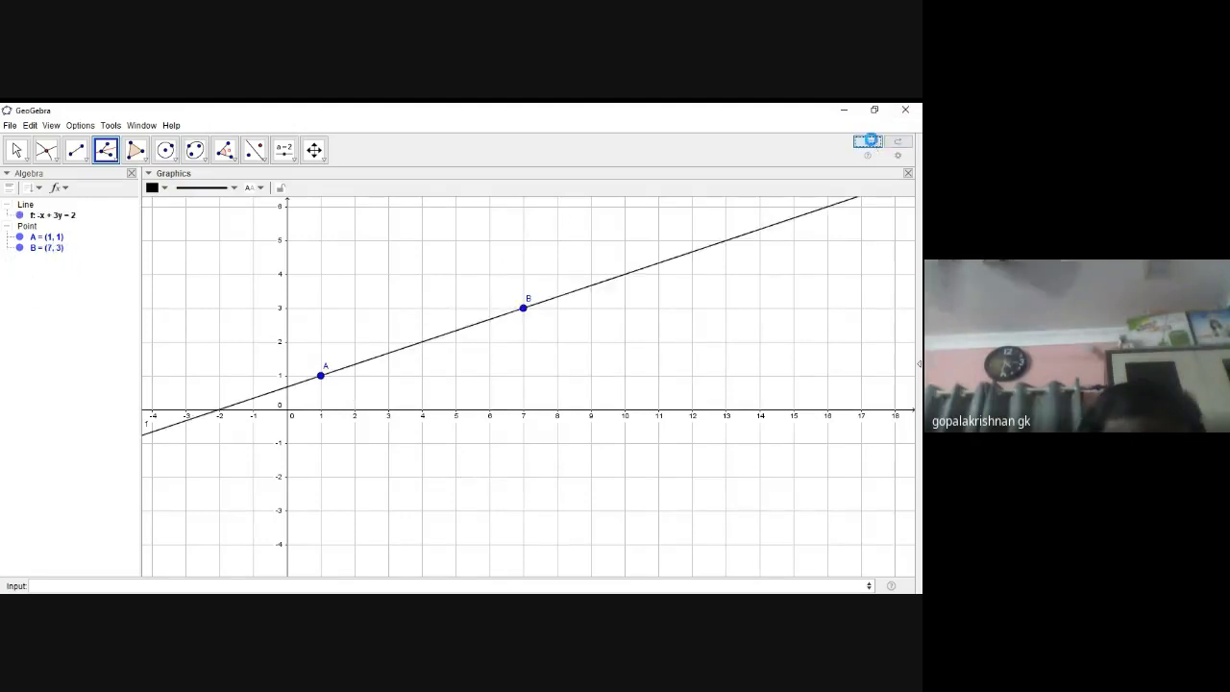
left_click(870, 143)
left_click(870, 143)
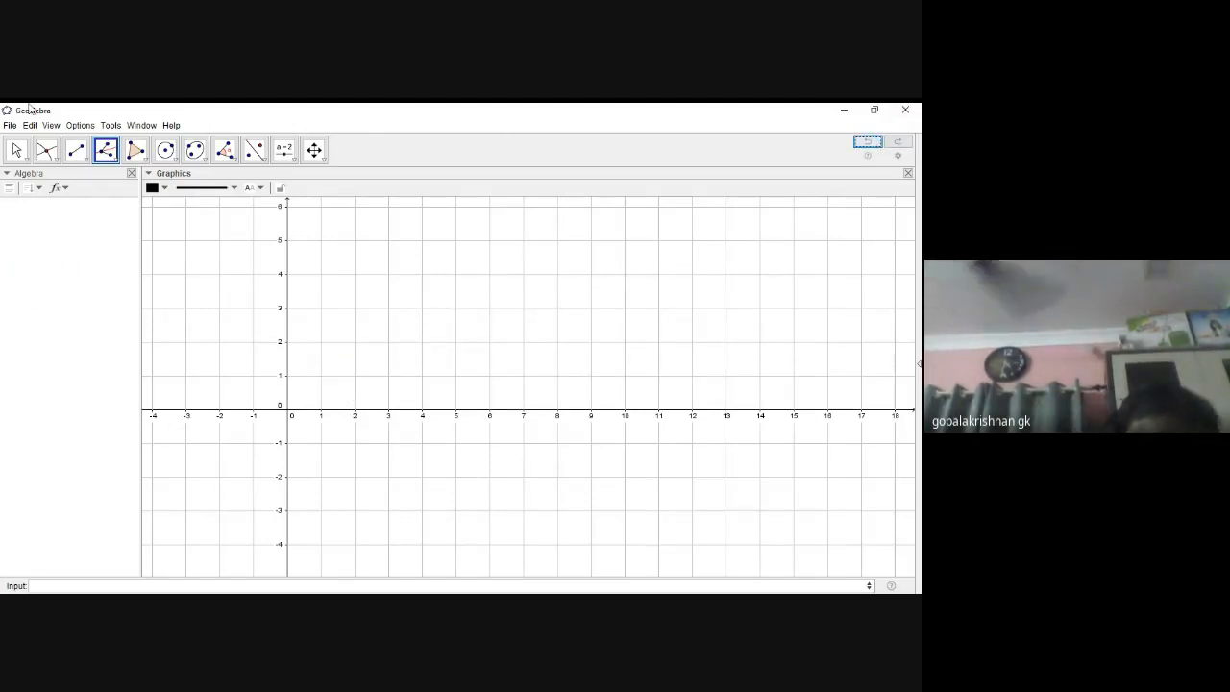
left_click(55, 161)
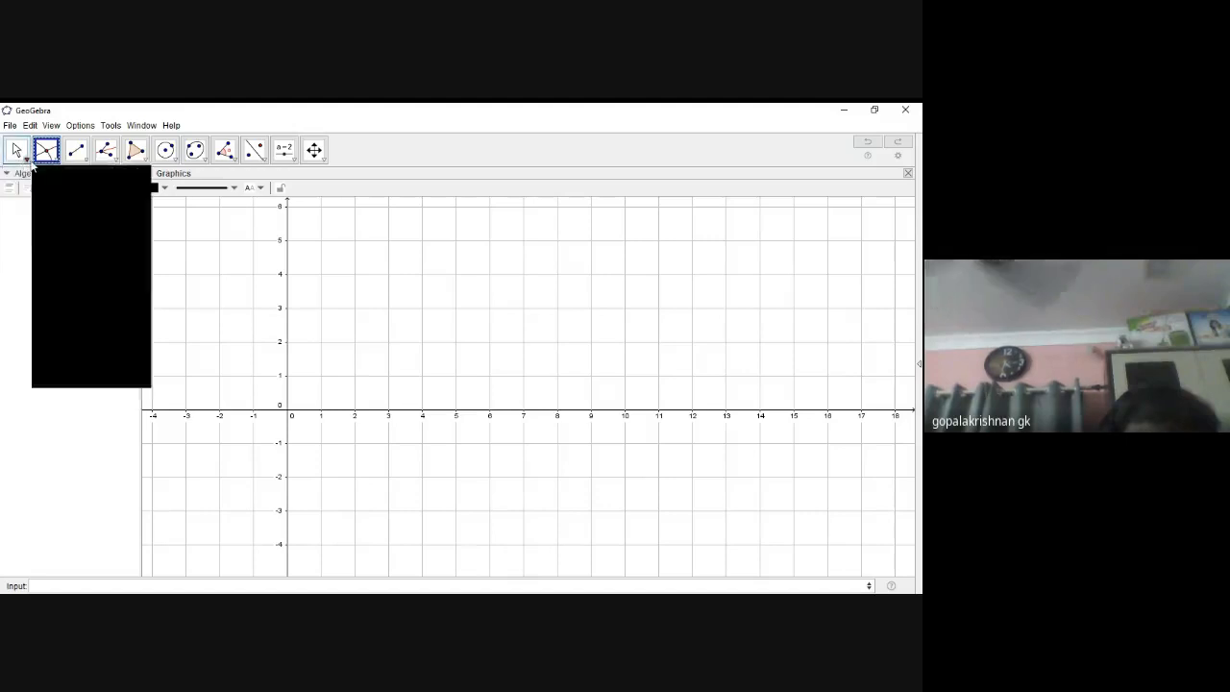
mouse_move(82, 158)
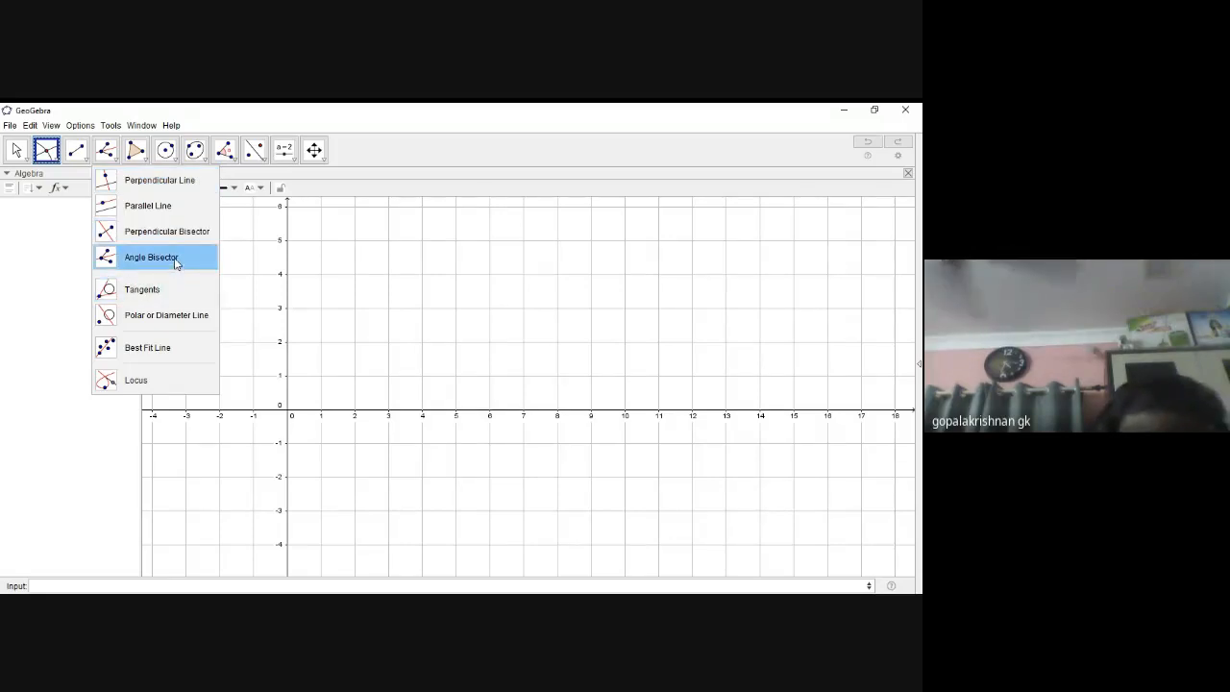
left_click(294, 161)
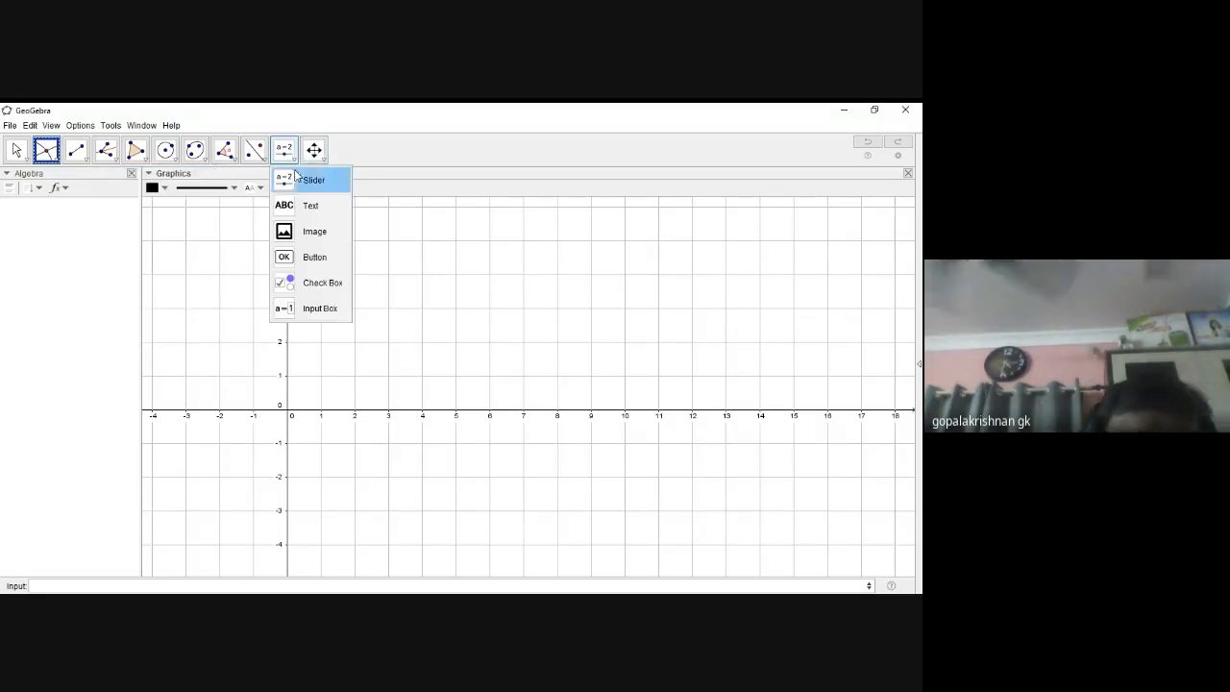
left_click(310, 207)
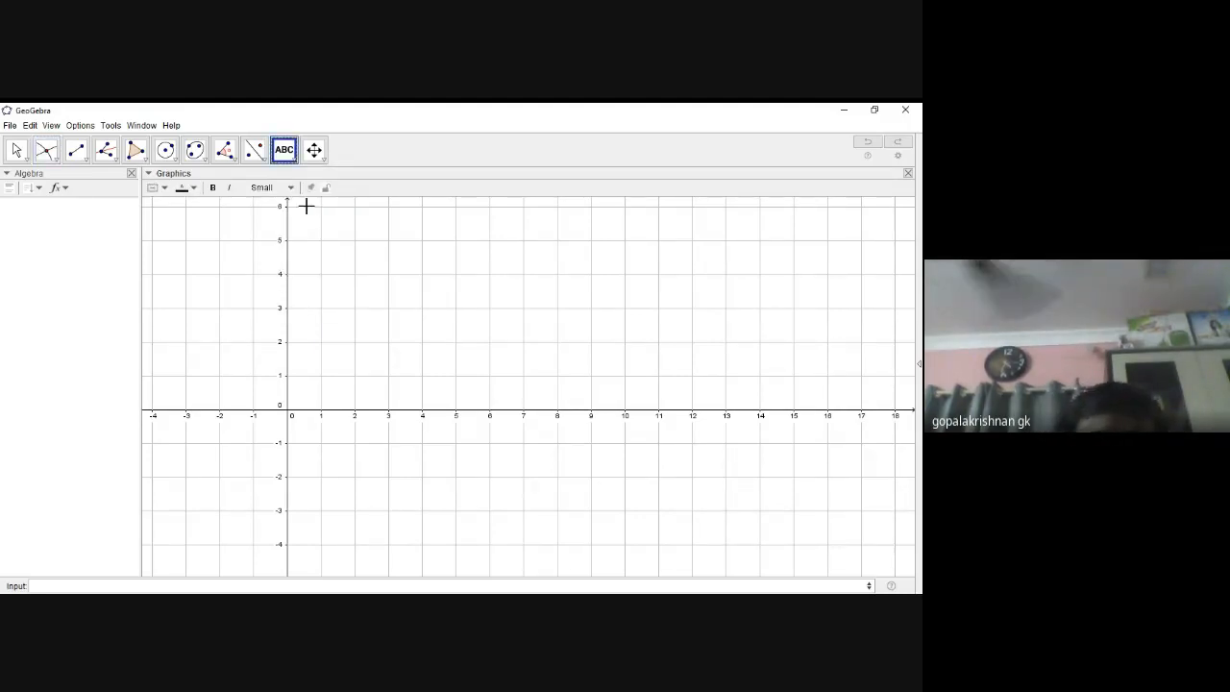
left_click(294, 160)
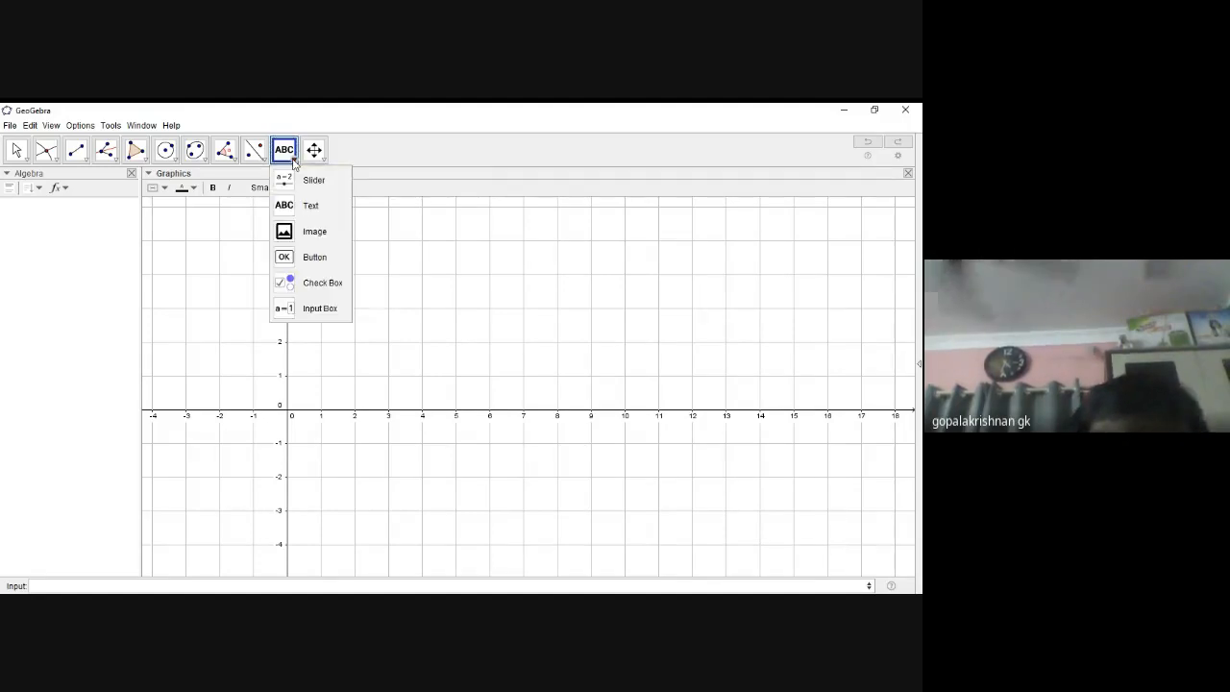
left_click(309, 210)
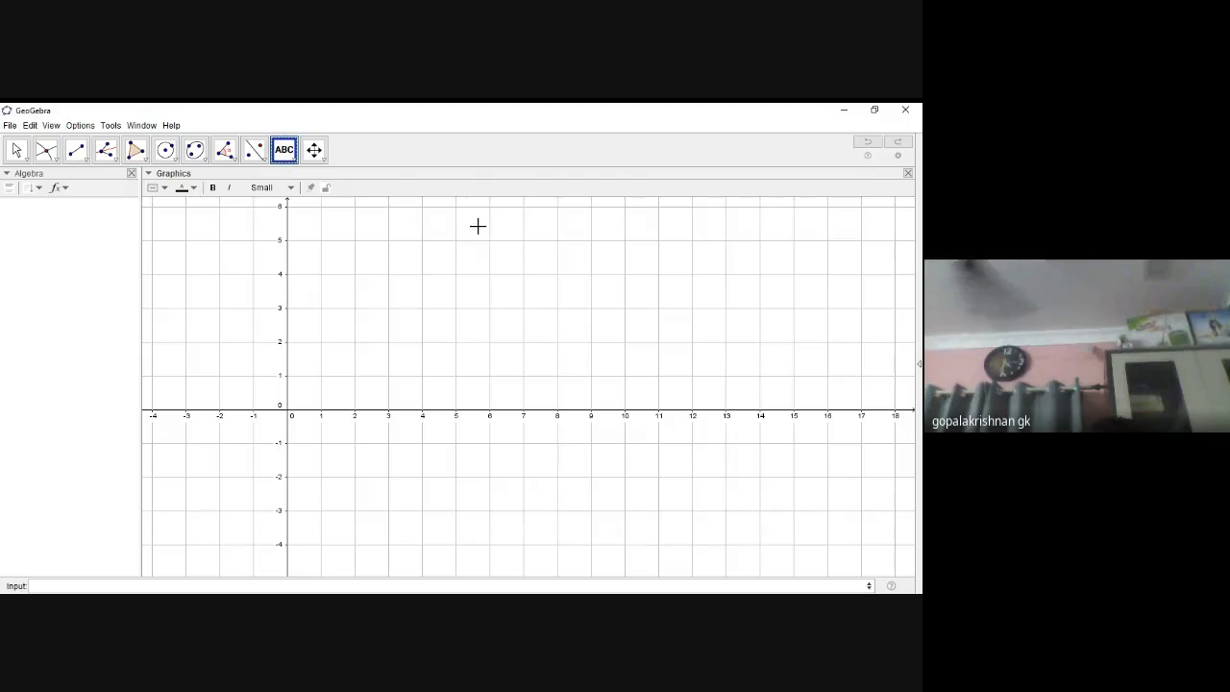
left_click(478, 225)
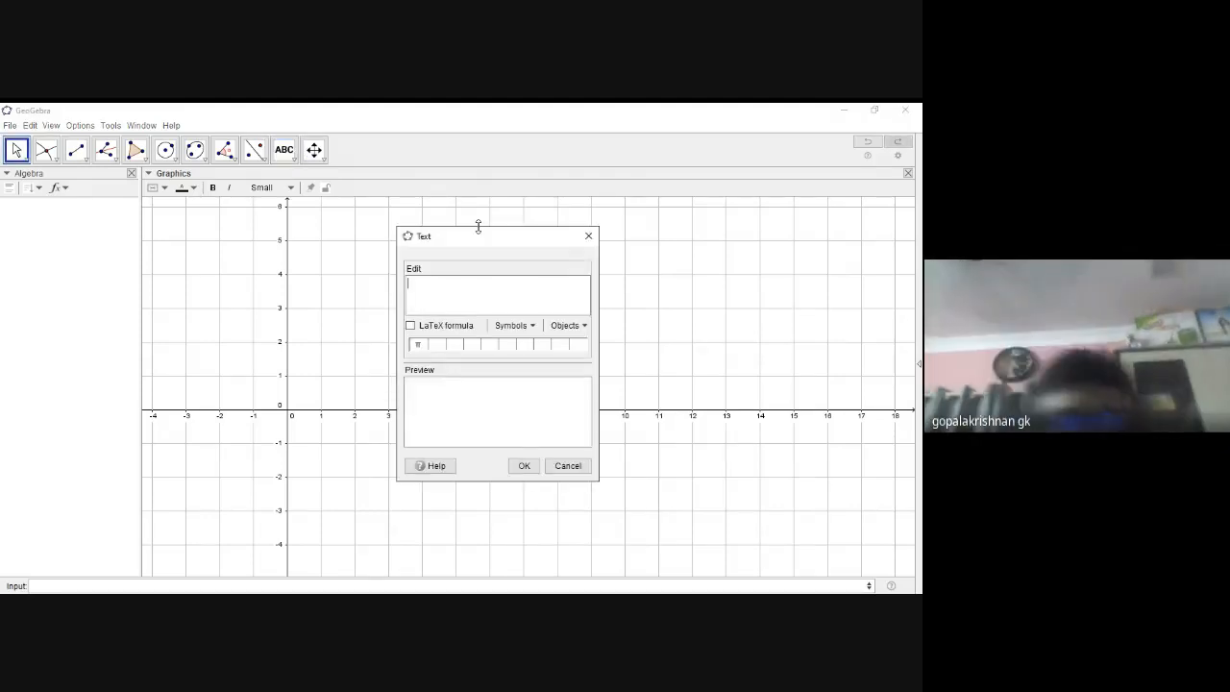
left_click(567, 467)
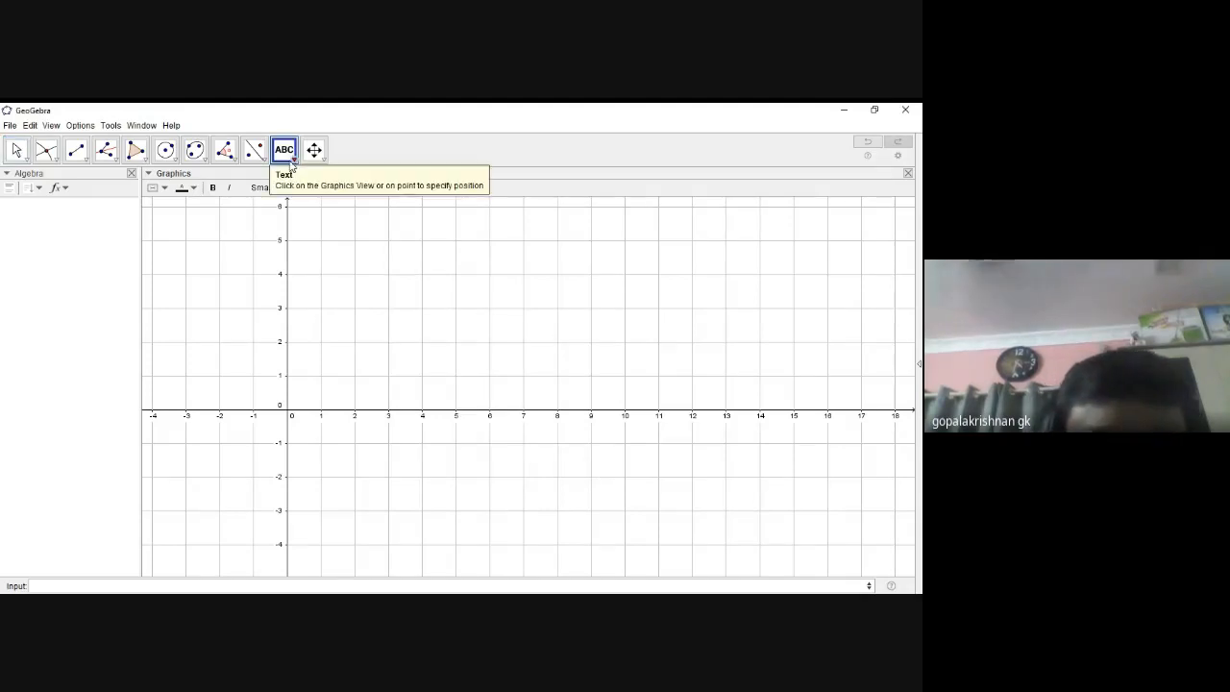
- Insert the text "Sum of angles in a triangle is 180" at about (8.2, 5.3) with the Text tool
left_click(290, 163)
mouse_move(306, 166)
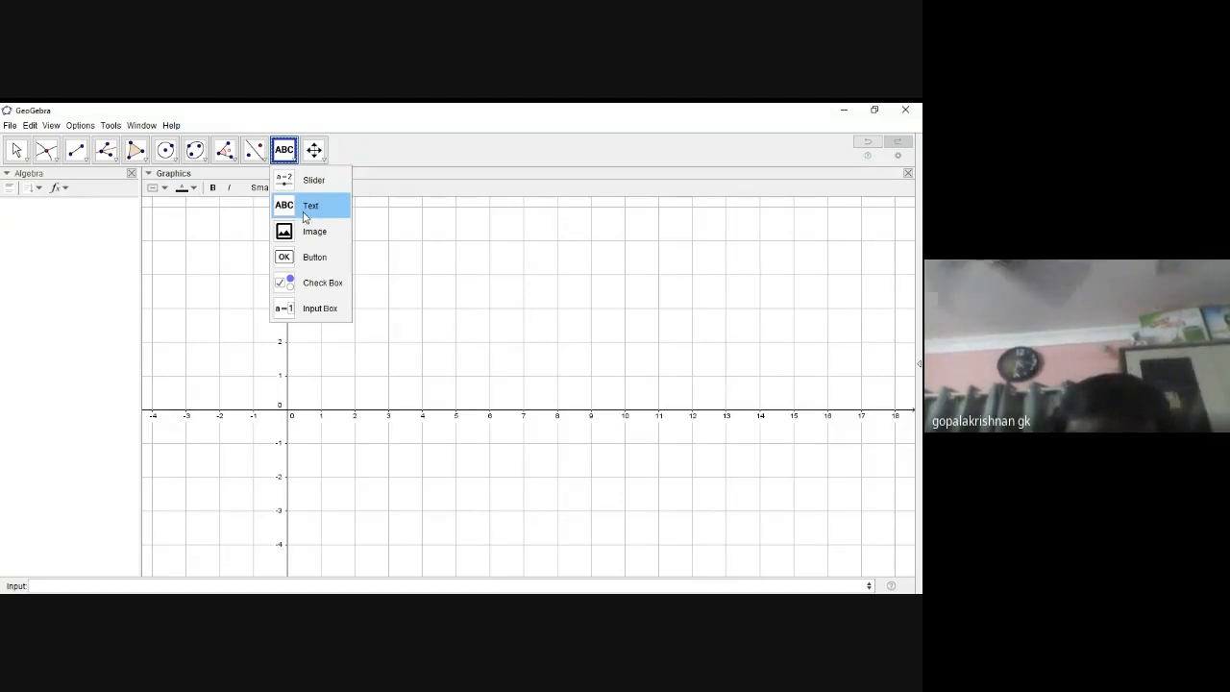
left_click(305, 208)
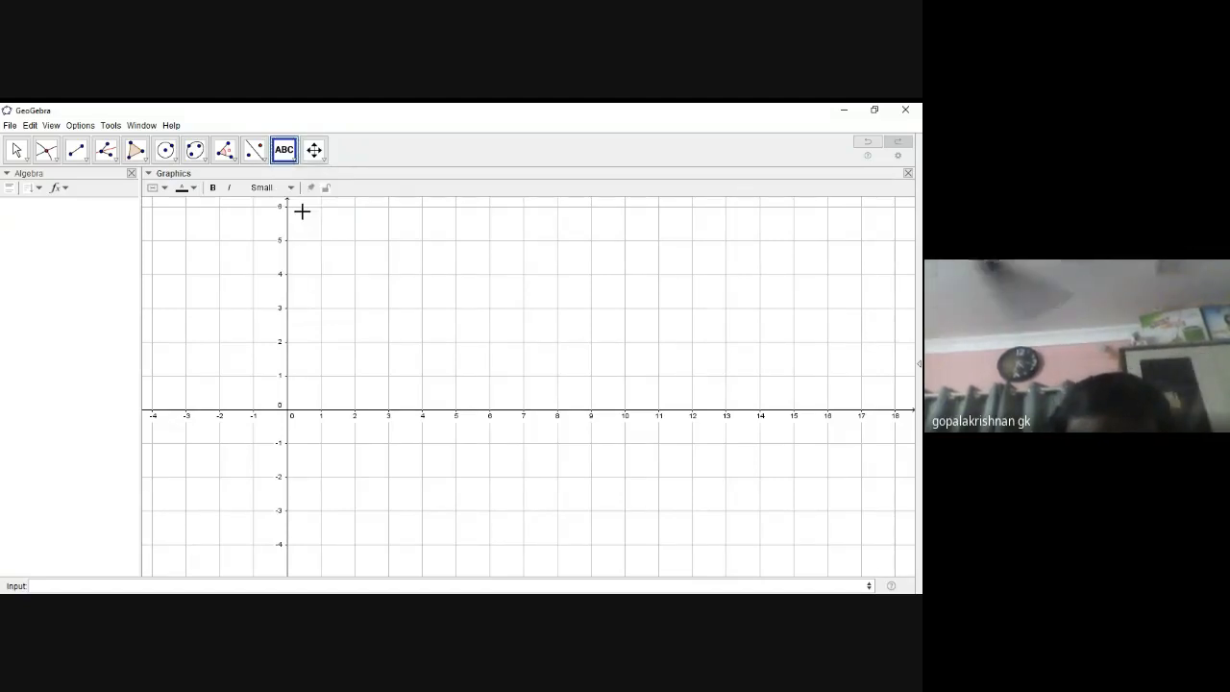
left_click(563, 231)
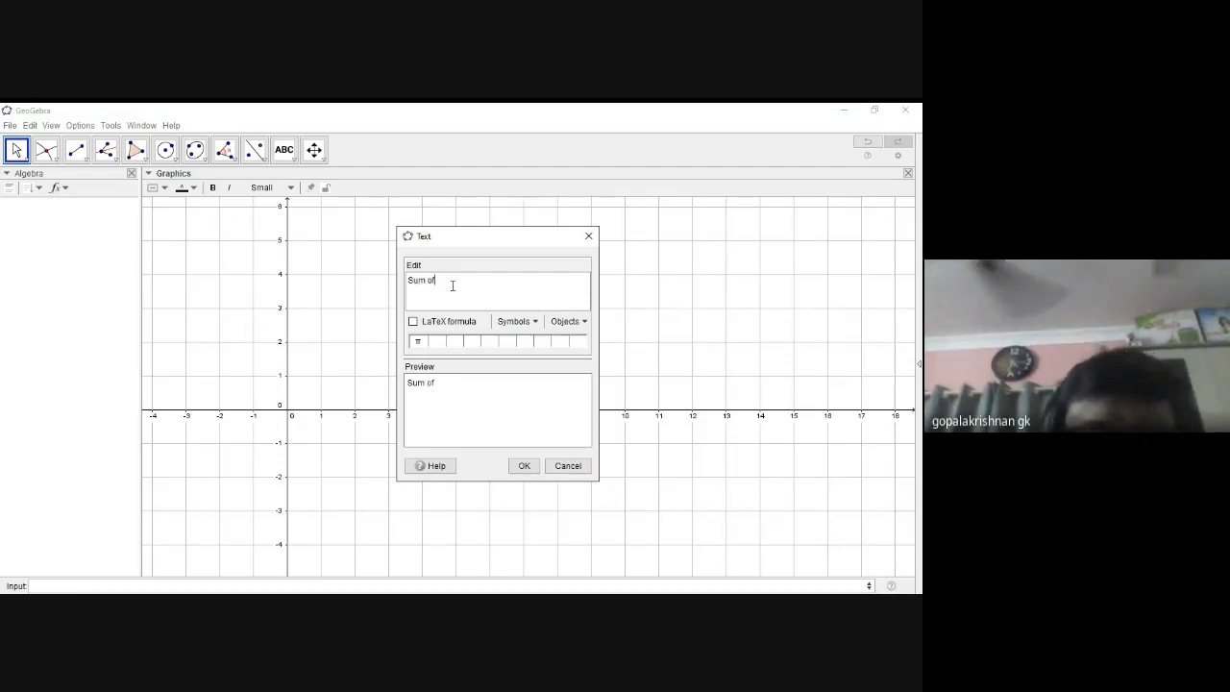
type("Sum of angles i")
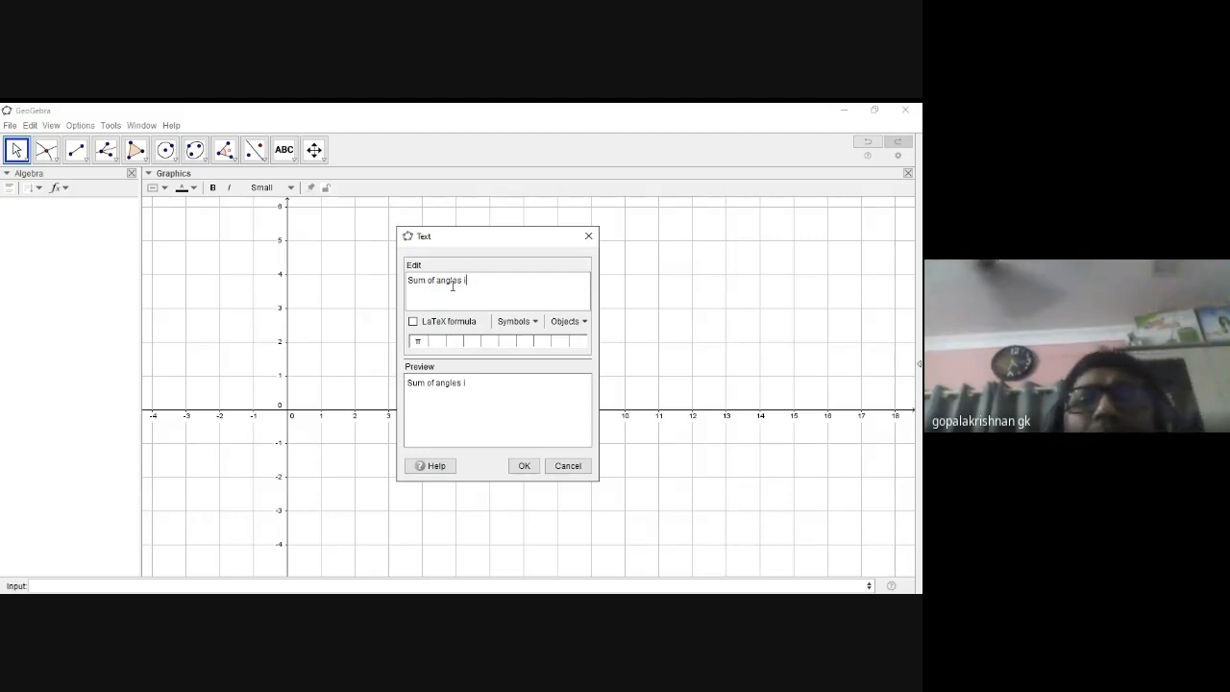
type("n atriangle")
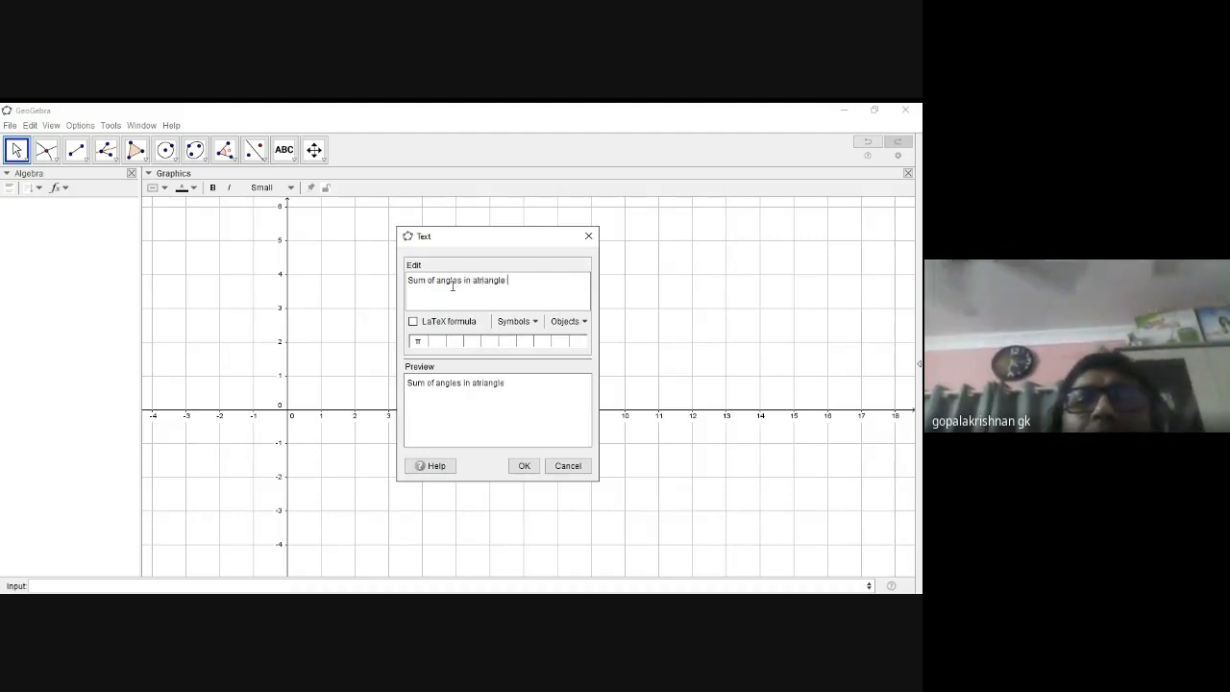
key("BackSpace")
key("BackSpace")
key("BackSpace")
key("BackSpace")
key("BackSpace")
key("BackSpace")
key("BackSpace")
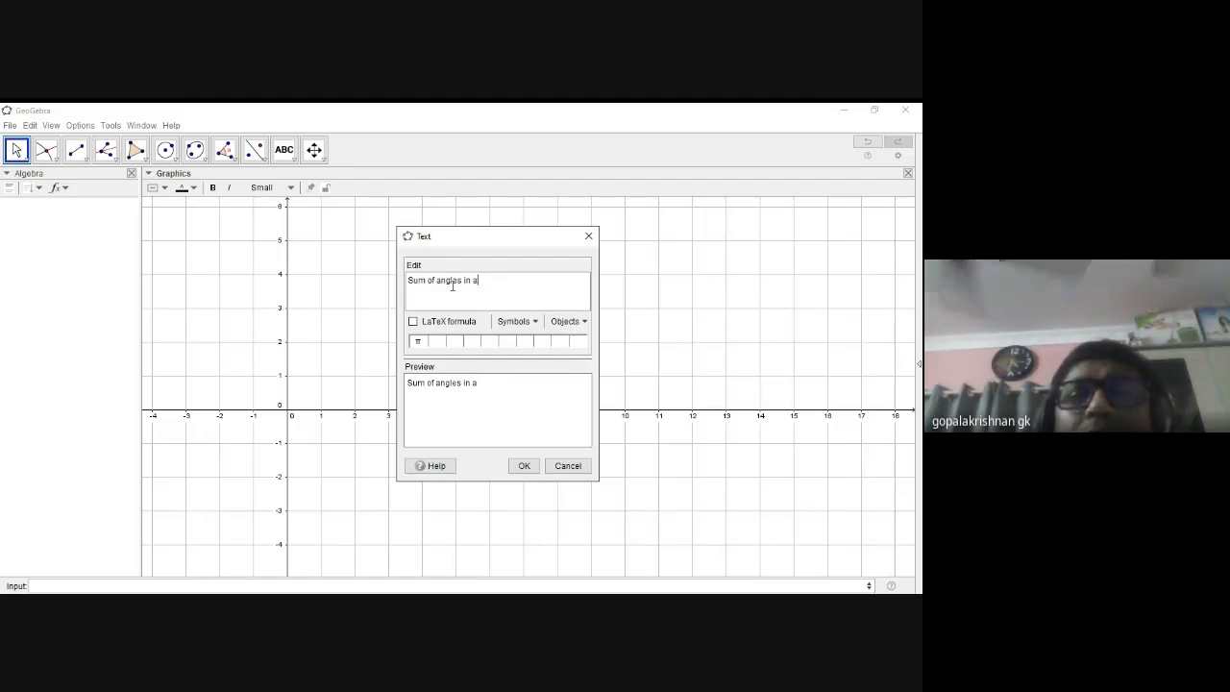
type("iangle is 180")
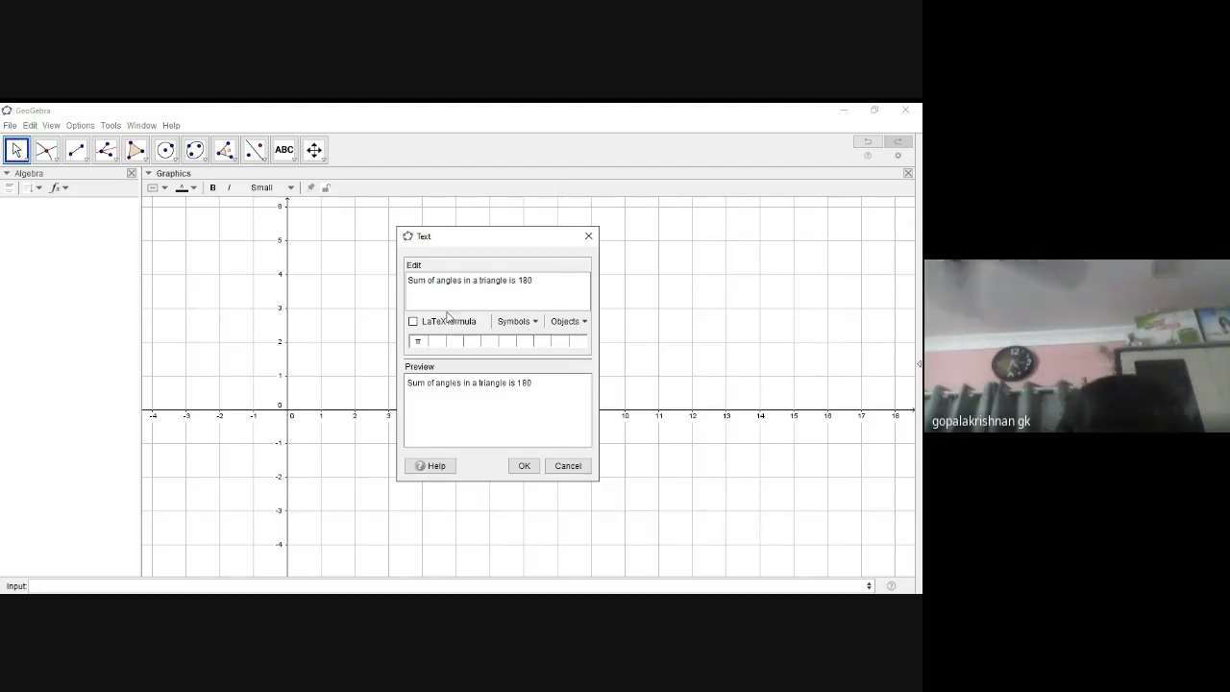
left_click(523, 465)
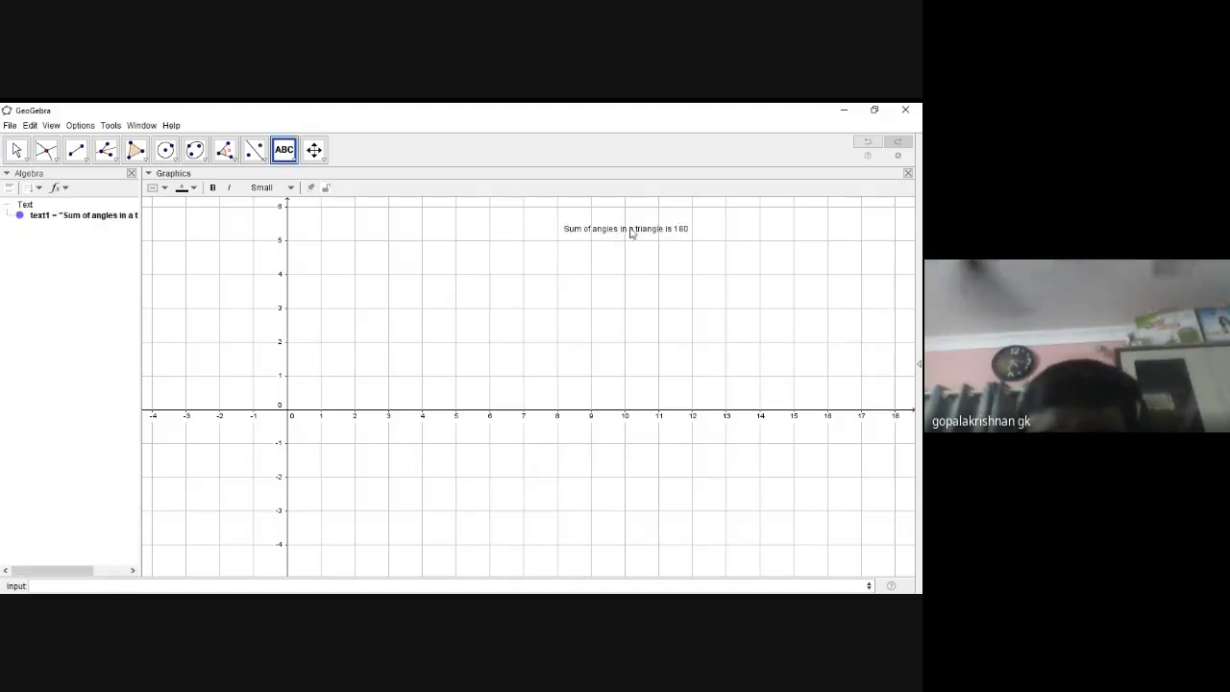
- Move the text to start at about (10.3, 5.5) and color it red (#FF0000) in its object properties
left_click_drag(582, 226, 702, 217)
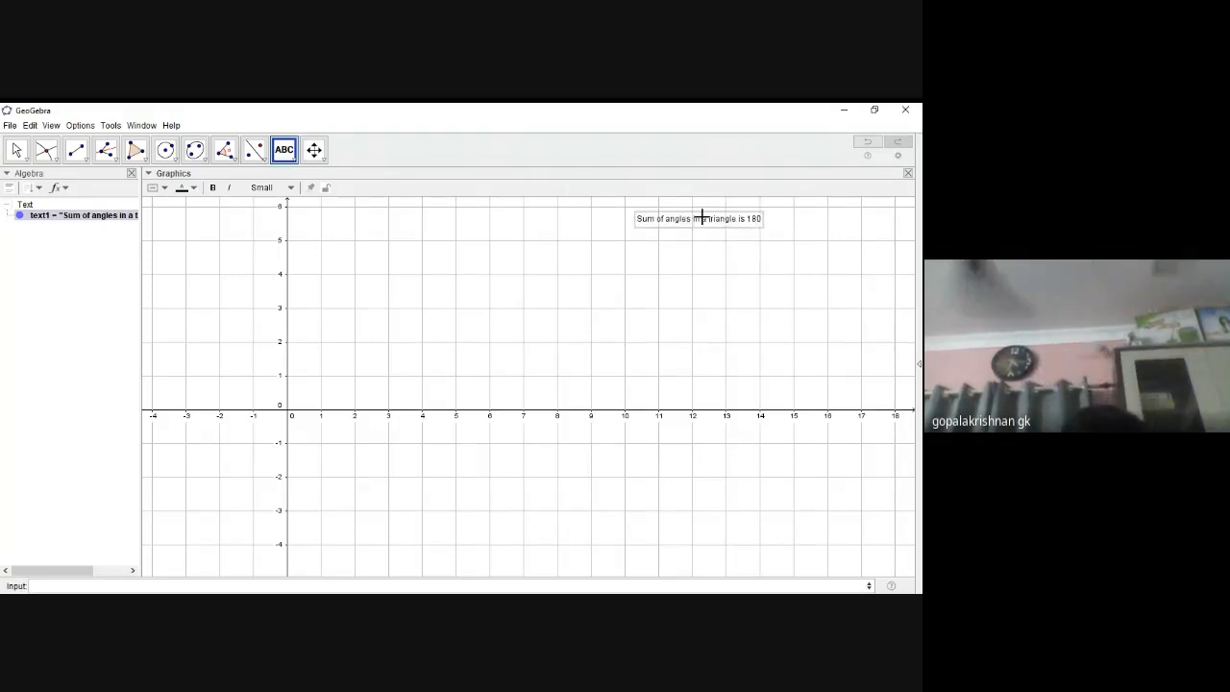
left_click(292, 158)
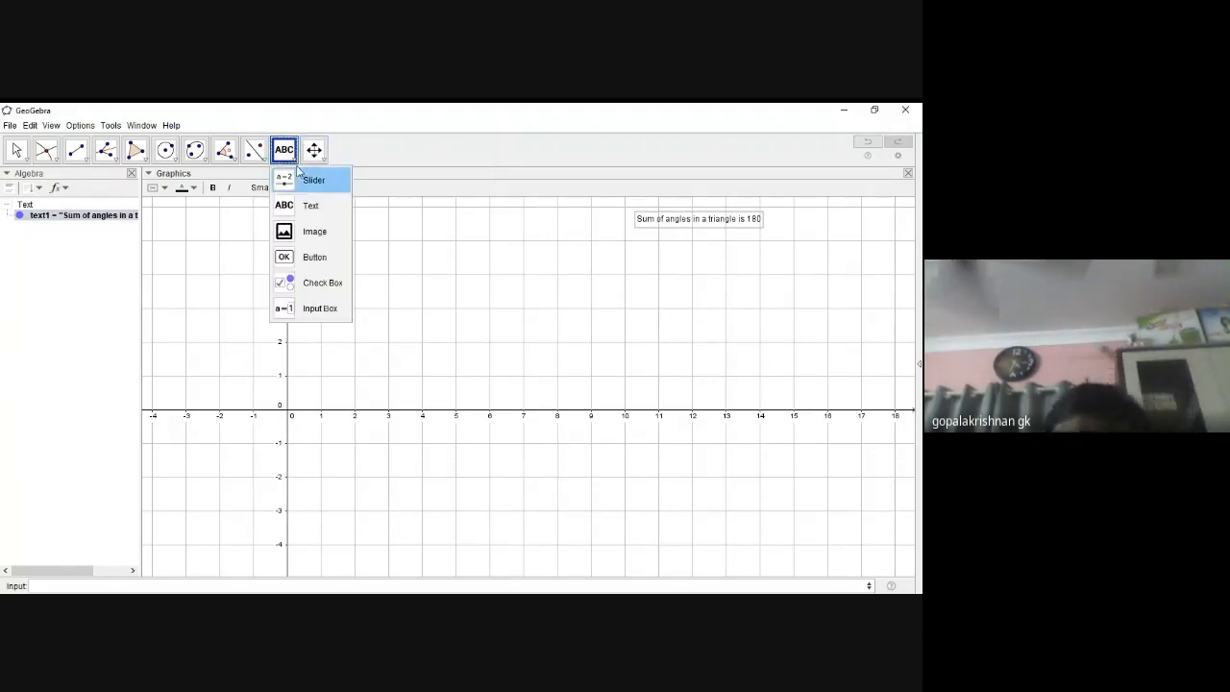
right_click(703, 224)
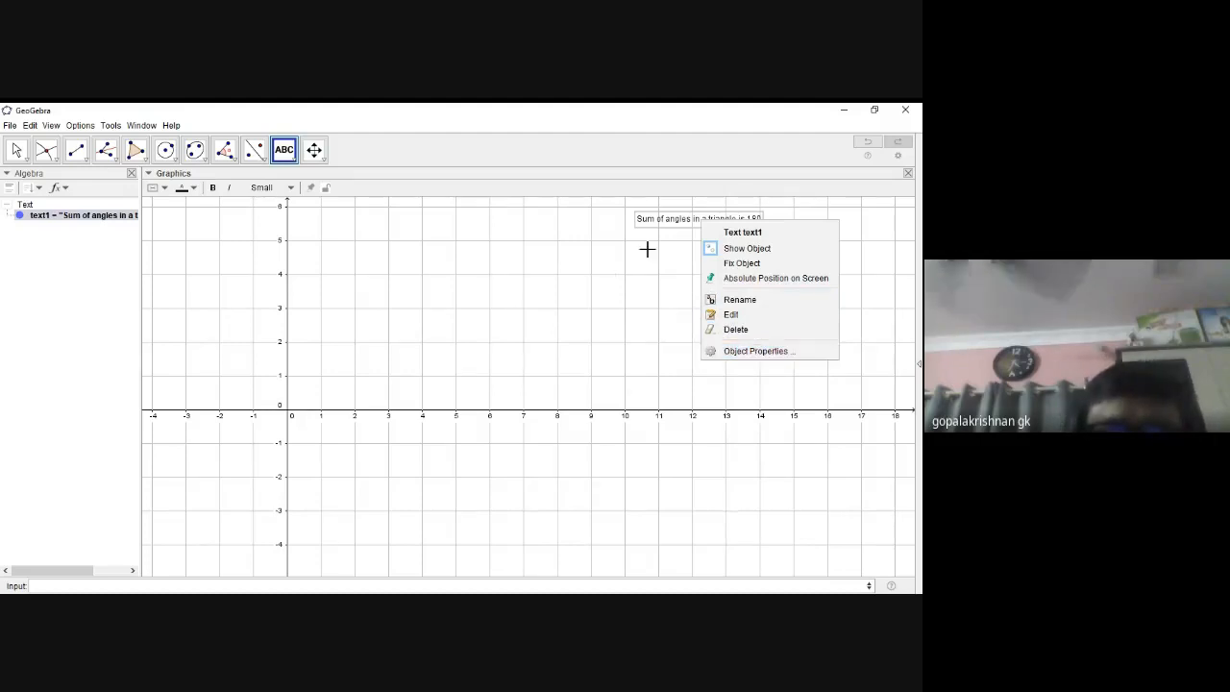
left_click(733, 350)
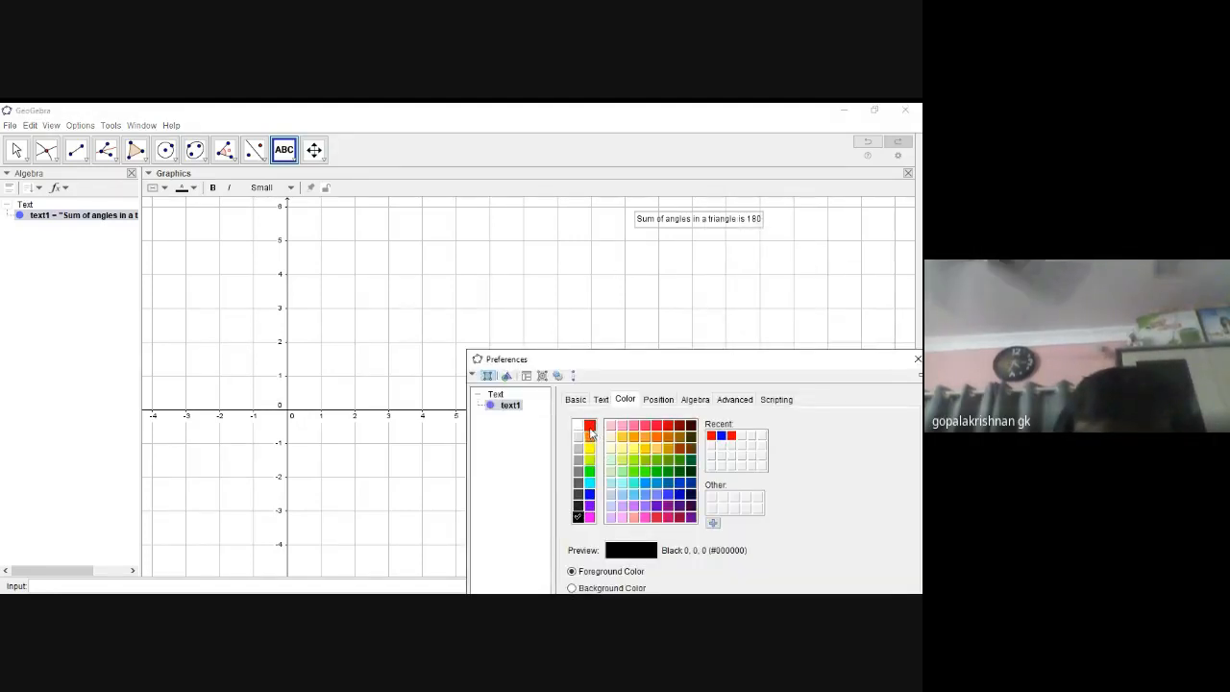
left_click(589, 426)
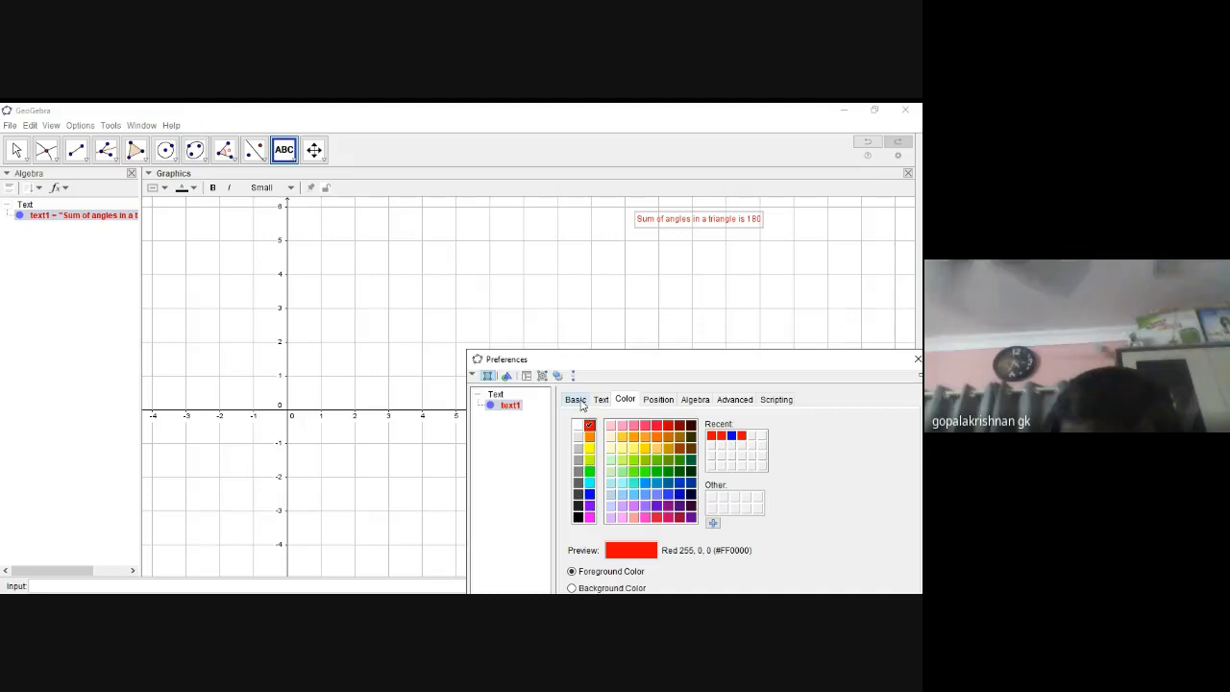
- Open the font size choices in the triangle text's properties
left_click(577, 400)
left_click(600, 400)
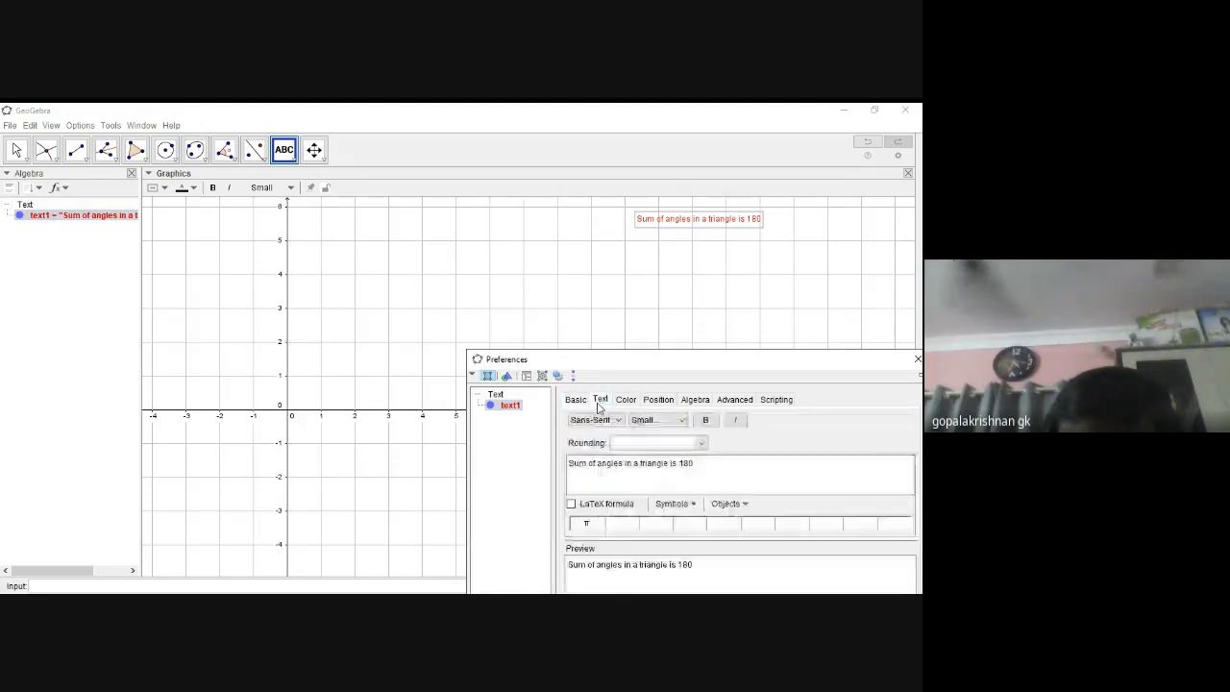
left_click(688, 421)
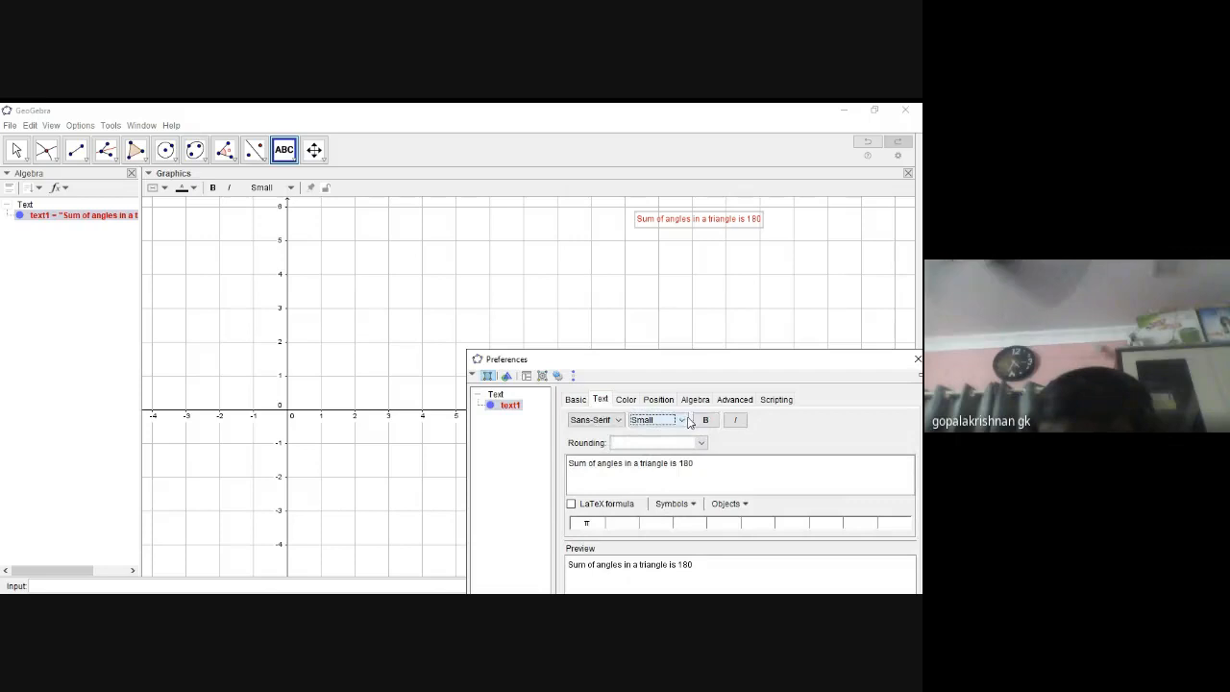
left_click(580, 400)
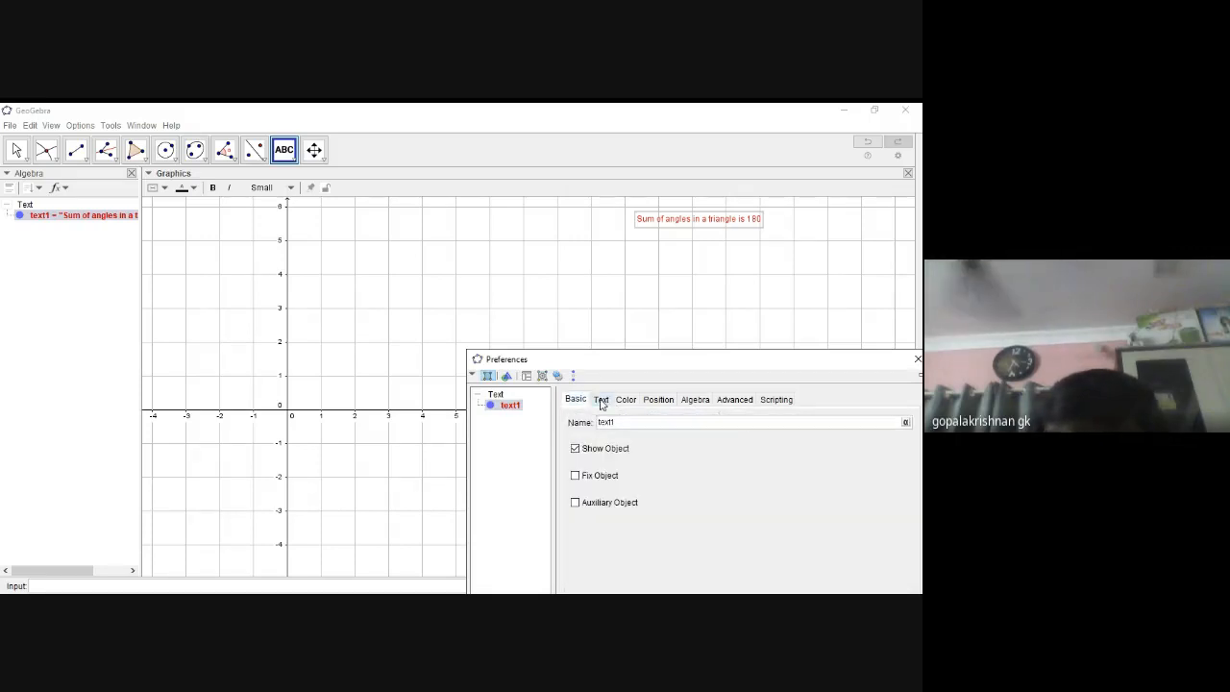
left_click(601, 400)
left_click(683, 425)
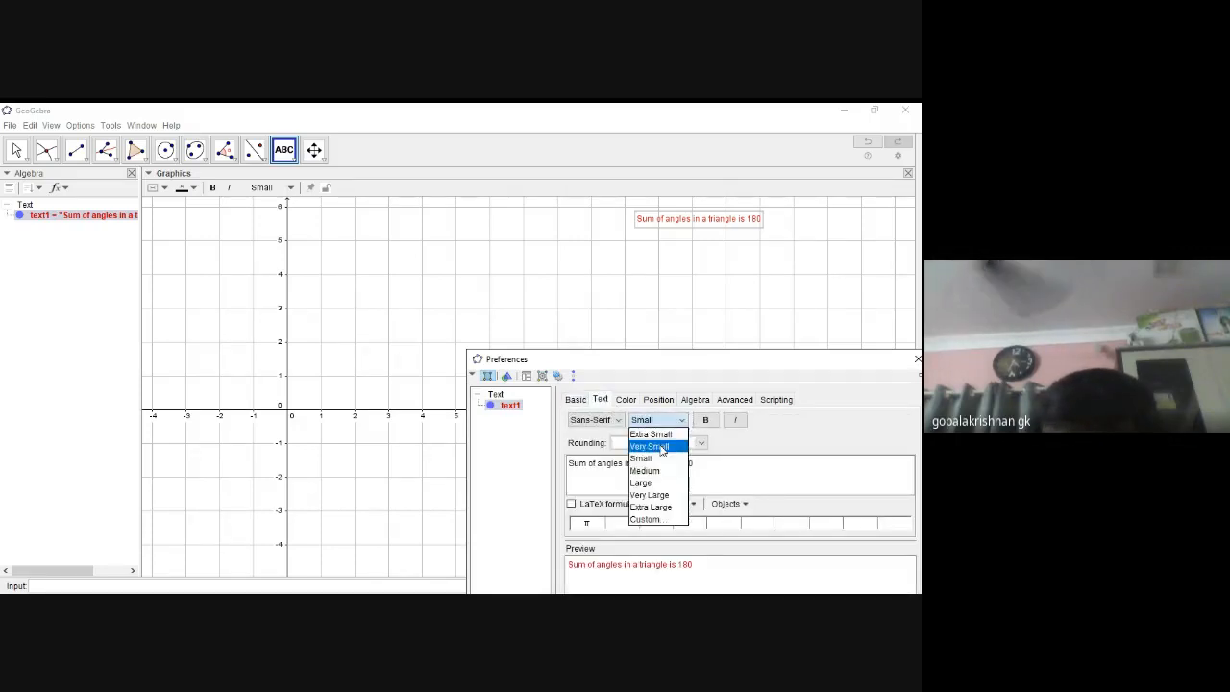
- Set the font size of the text "Sum of angles in a triangle is 180" to Large and close its properties
left_click(650, 495)
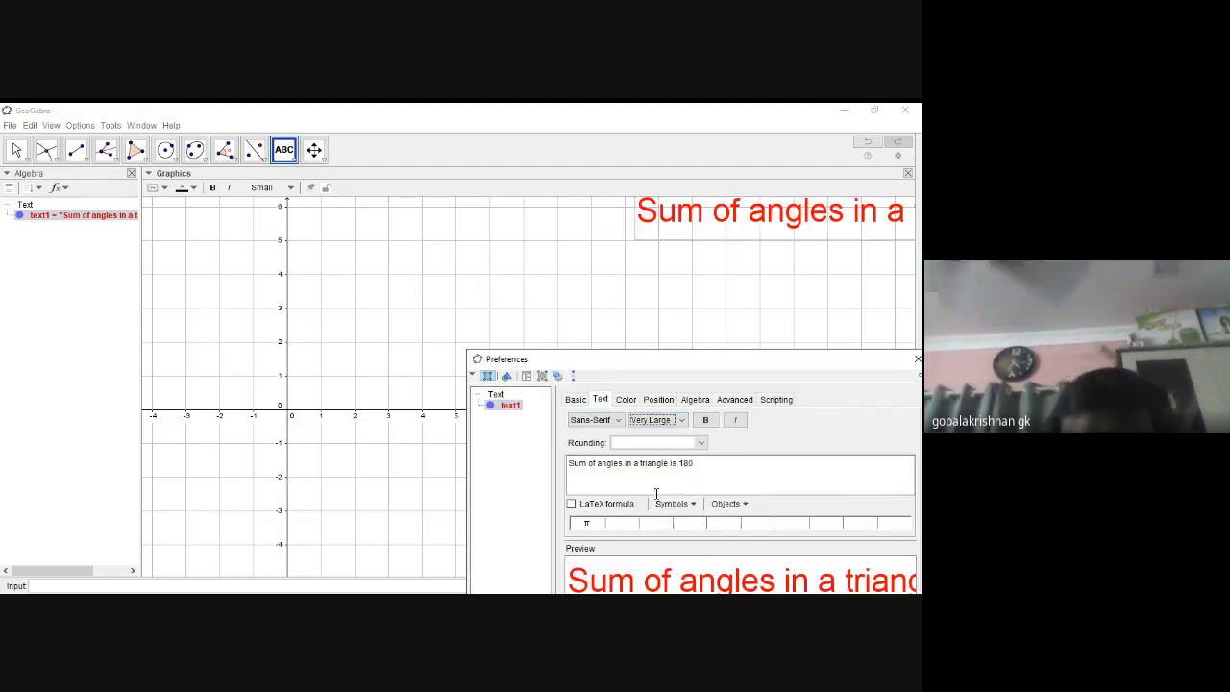
left_click(684, 423)
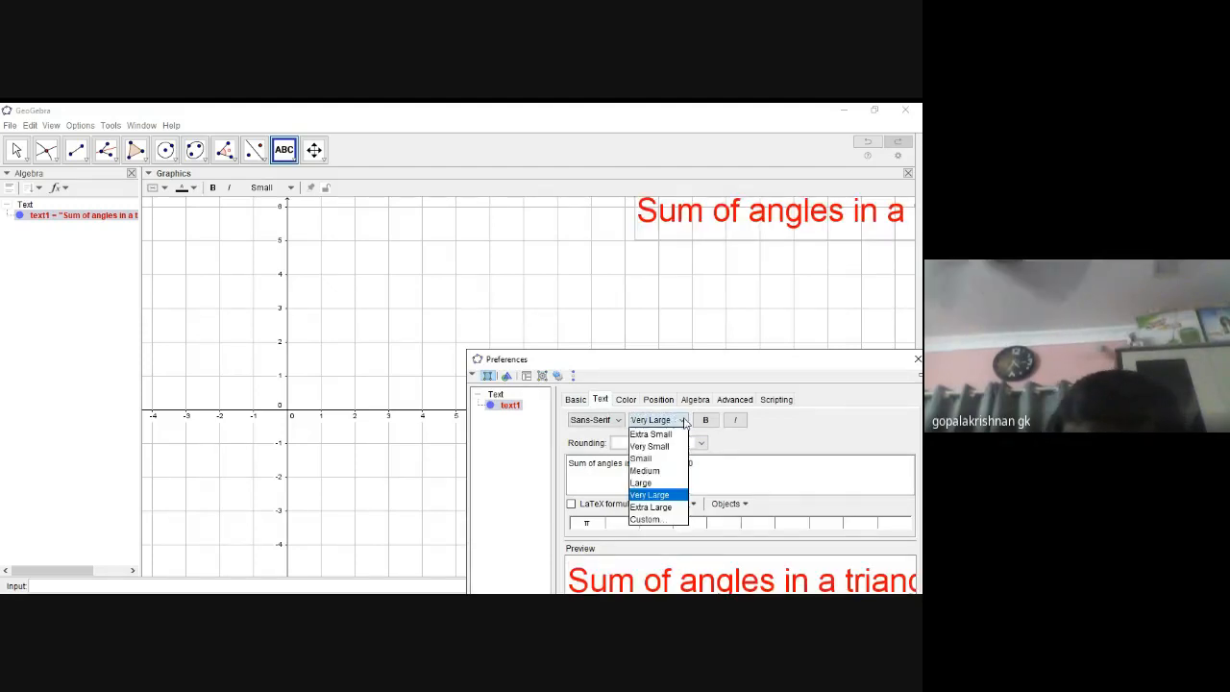
left_click(653, 485)
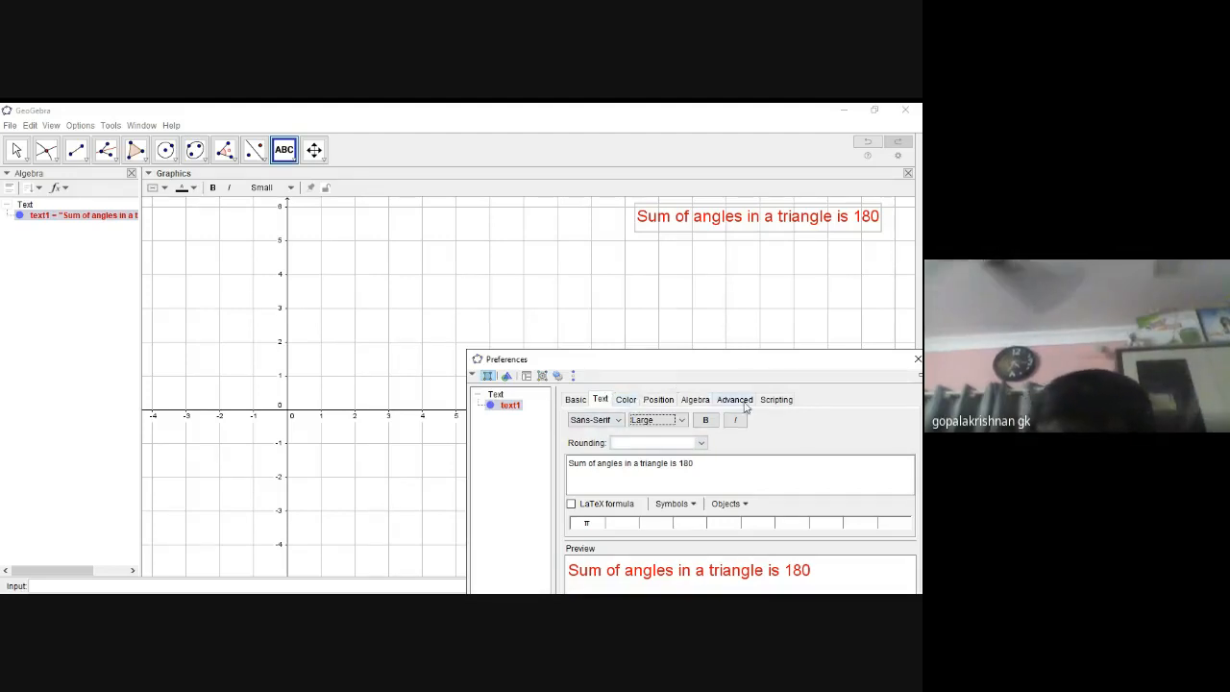
left_click(918, 359)
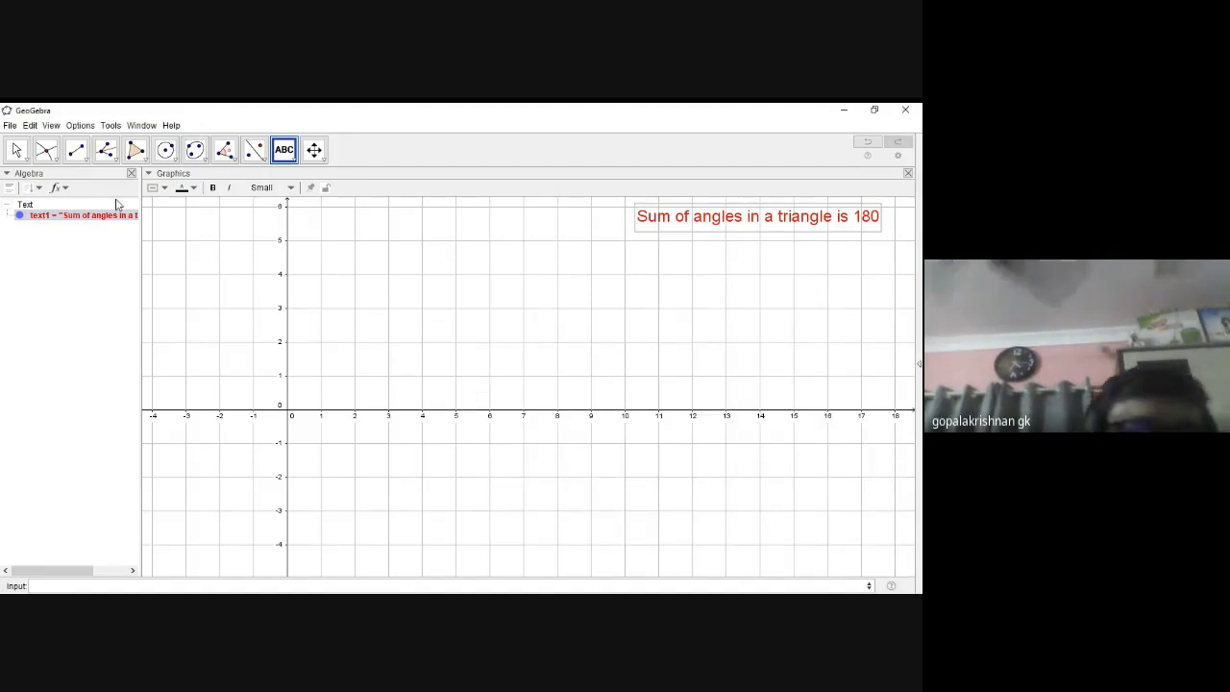
- Plot three points on the grid at (5, 5), (3, 1) and (13, 1)
left_click(85, 162)
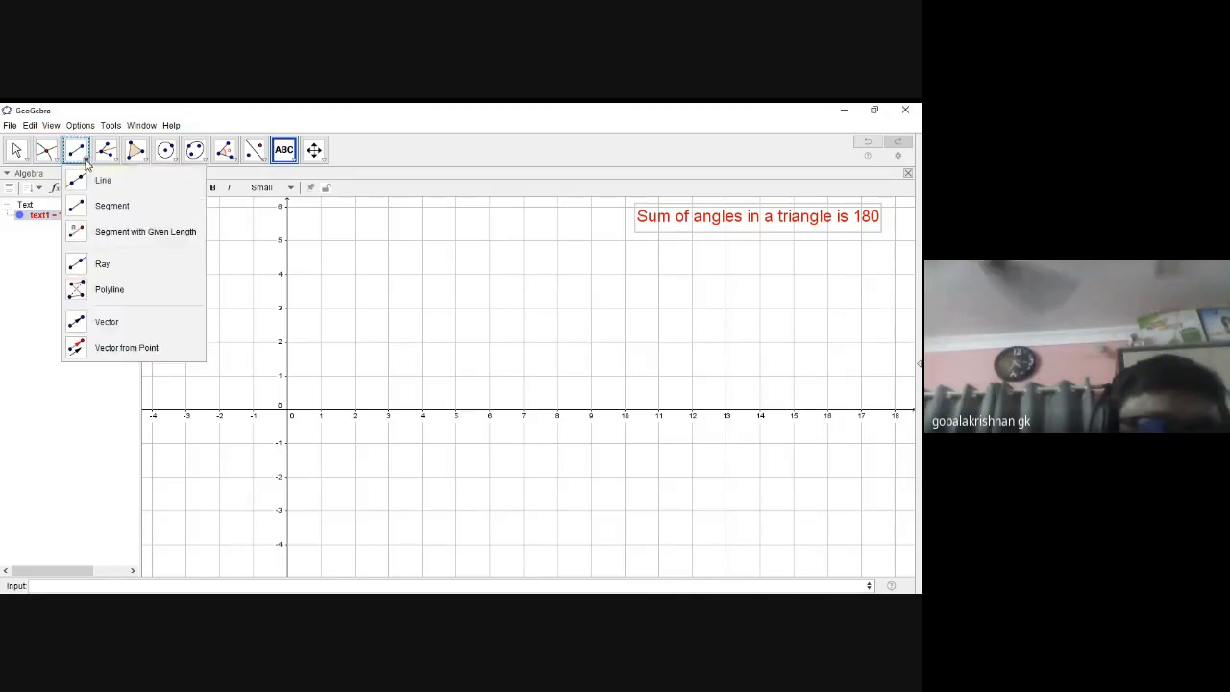
mouse_move(53, 159)
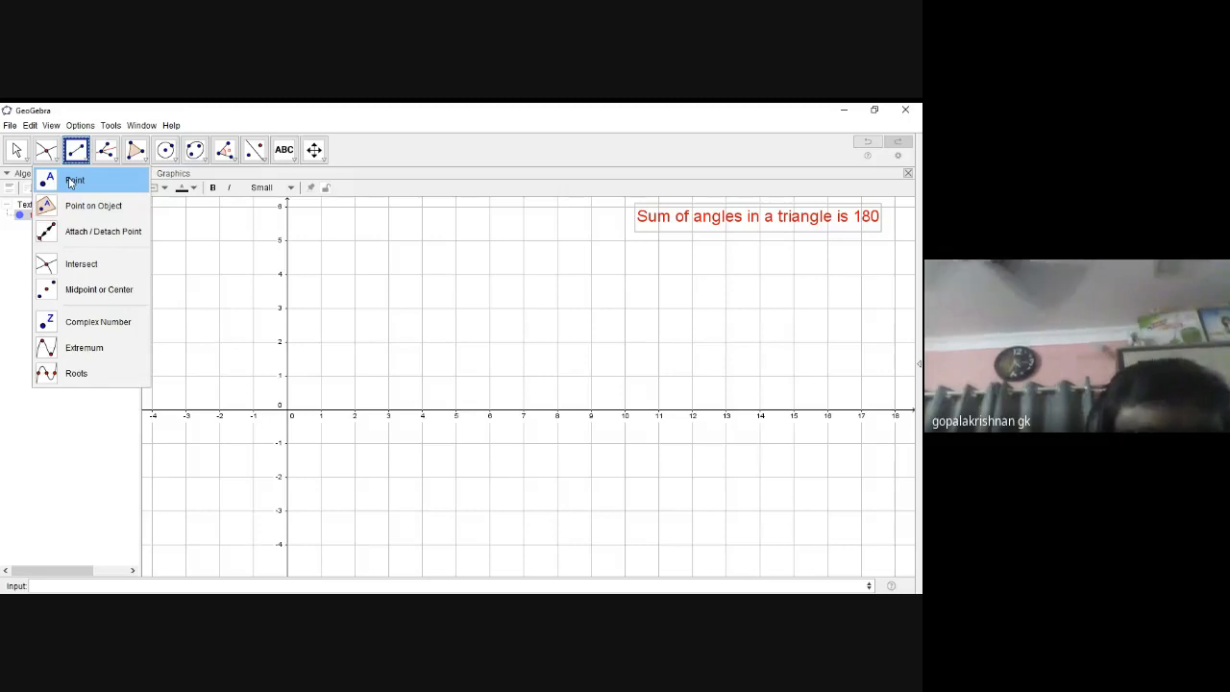
left_click(69, 182)
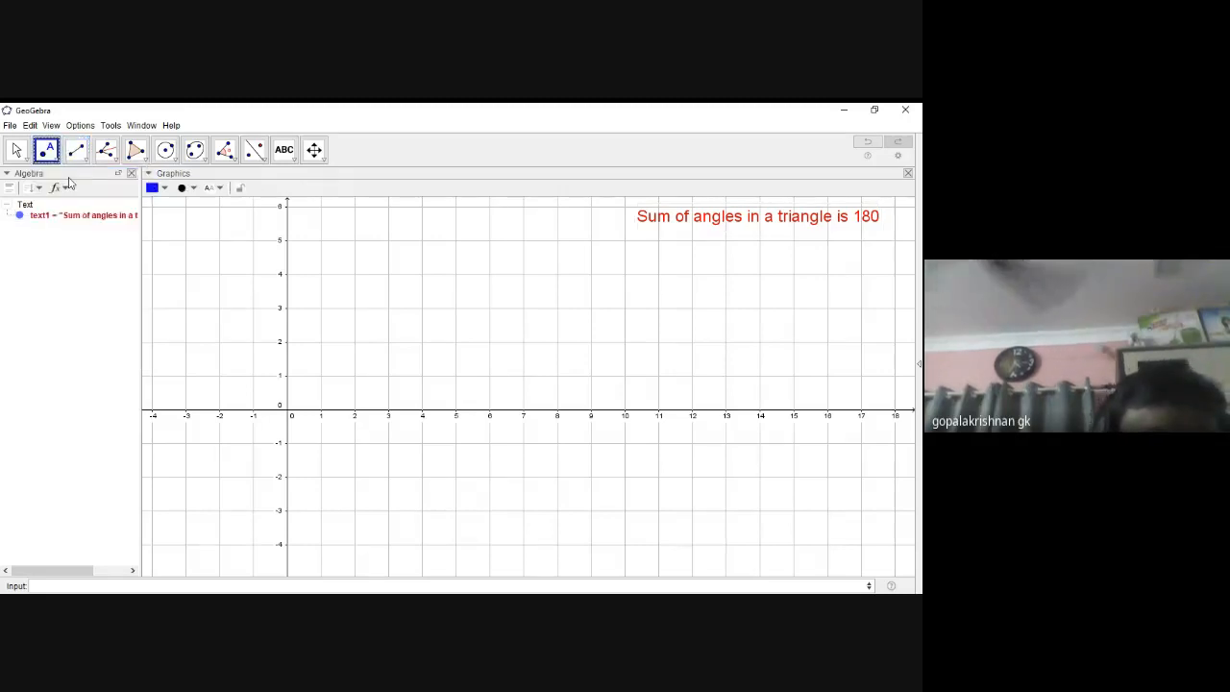
left_click(457, 240)
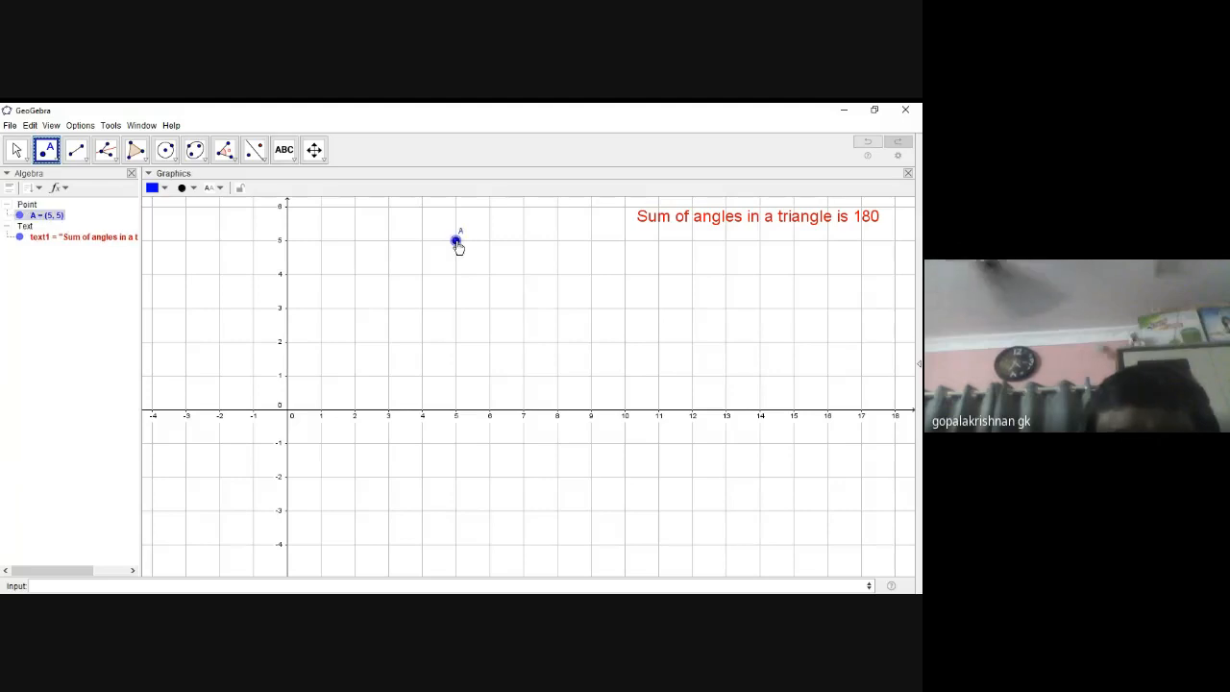
left_click(388, 374)
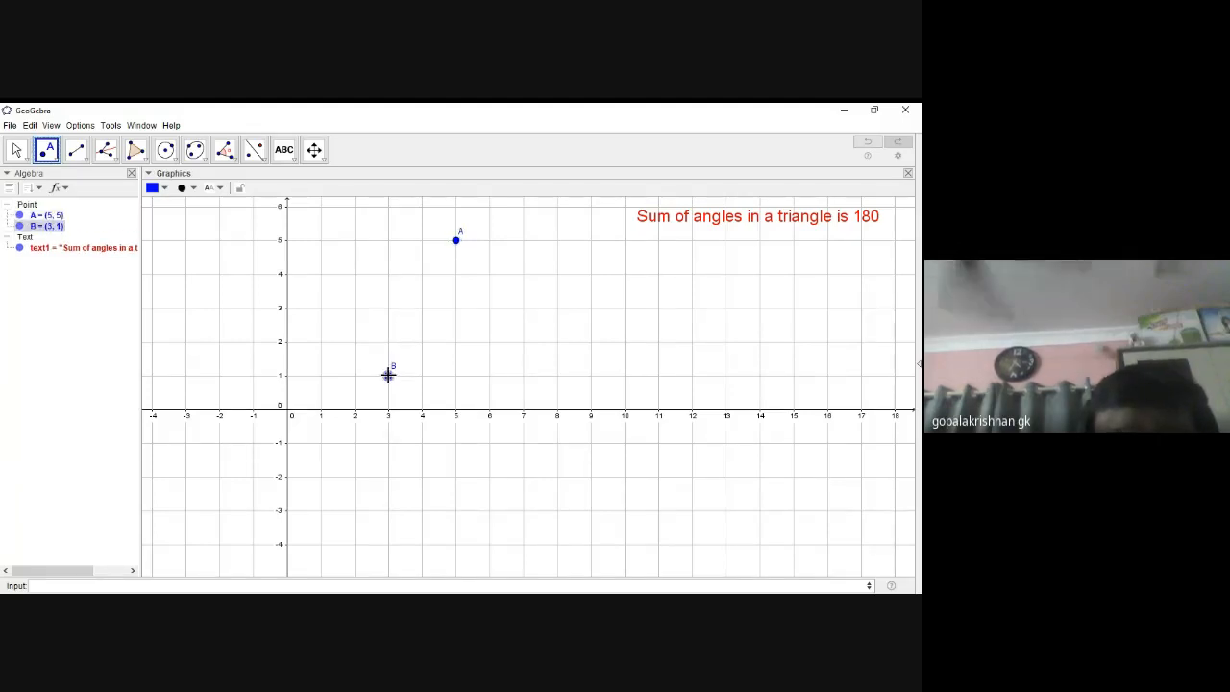
left_click(727, 375)
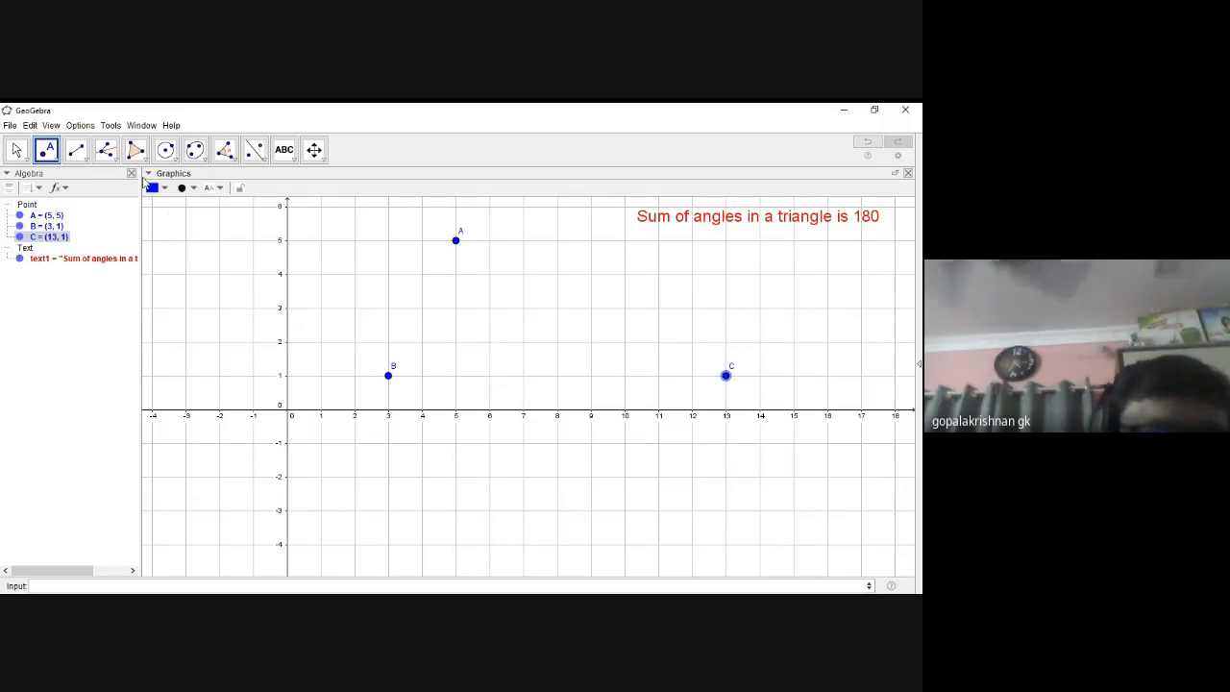
- Start a polygon with its first vertex on point A
left_click(144, 162)
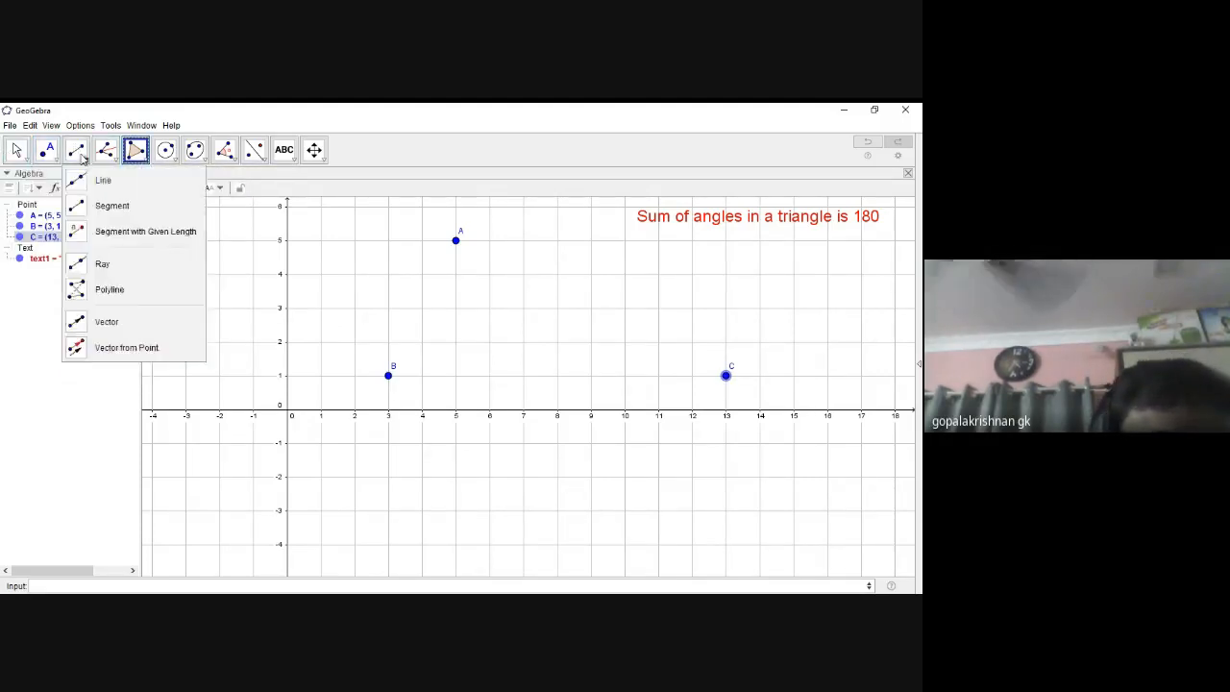
mouse_move(114, 159)
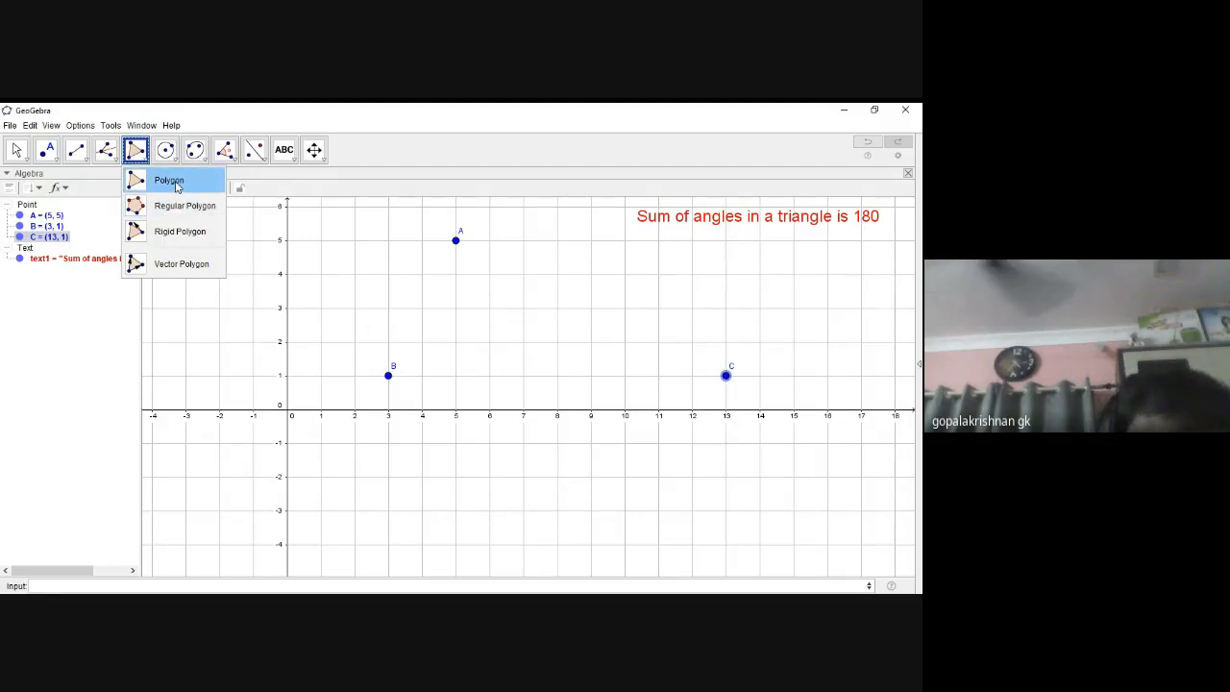
left_click(169, 181)
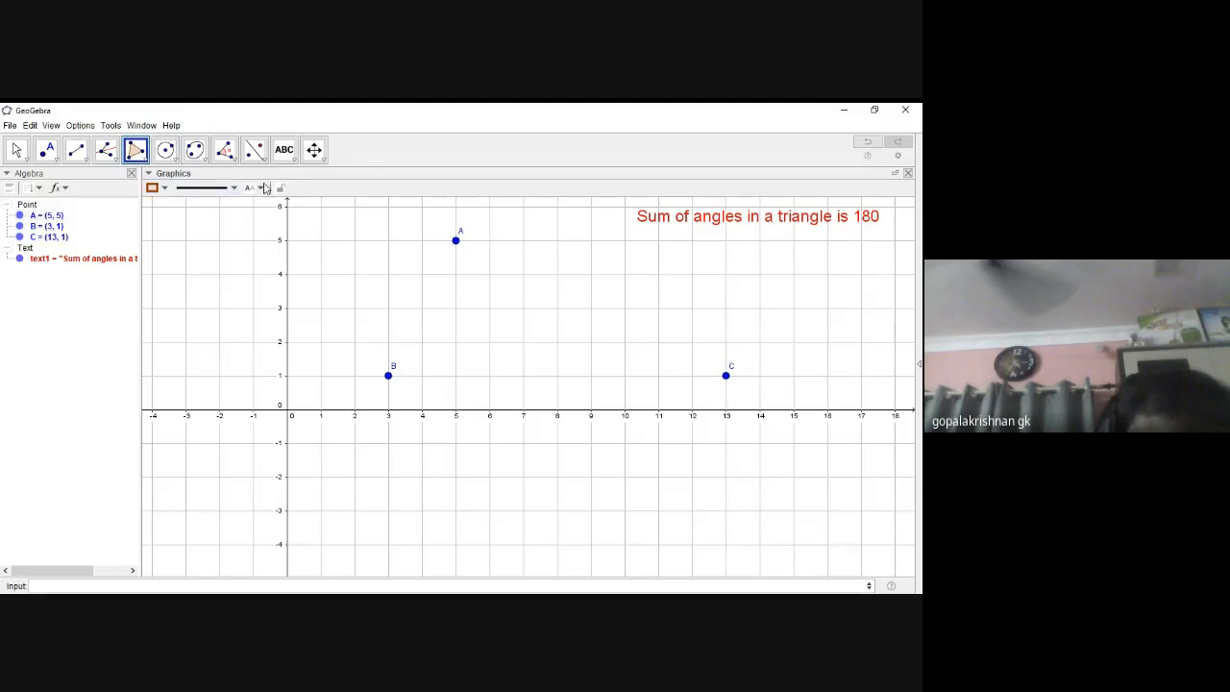
left_click(455, 240)
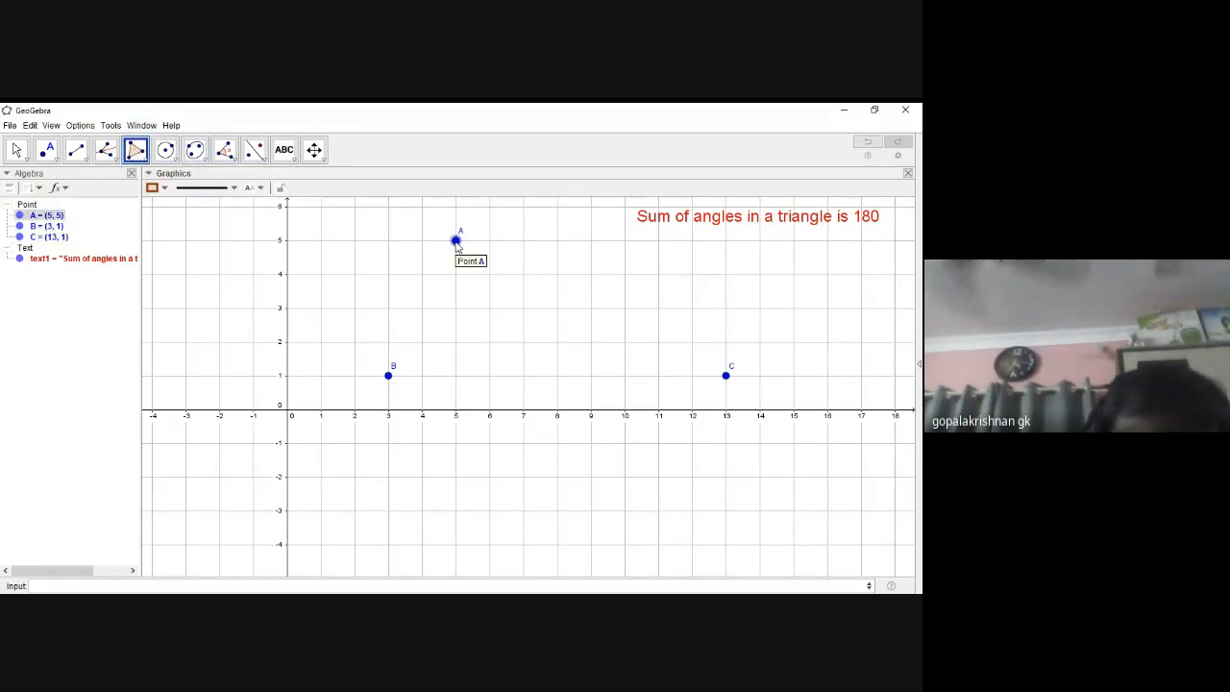
left_click(455, 240)
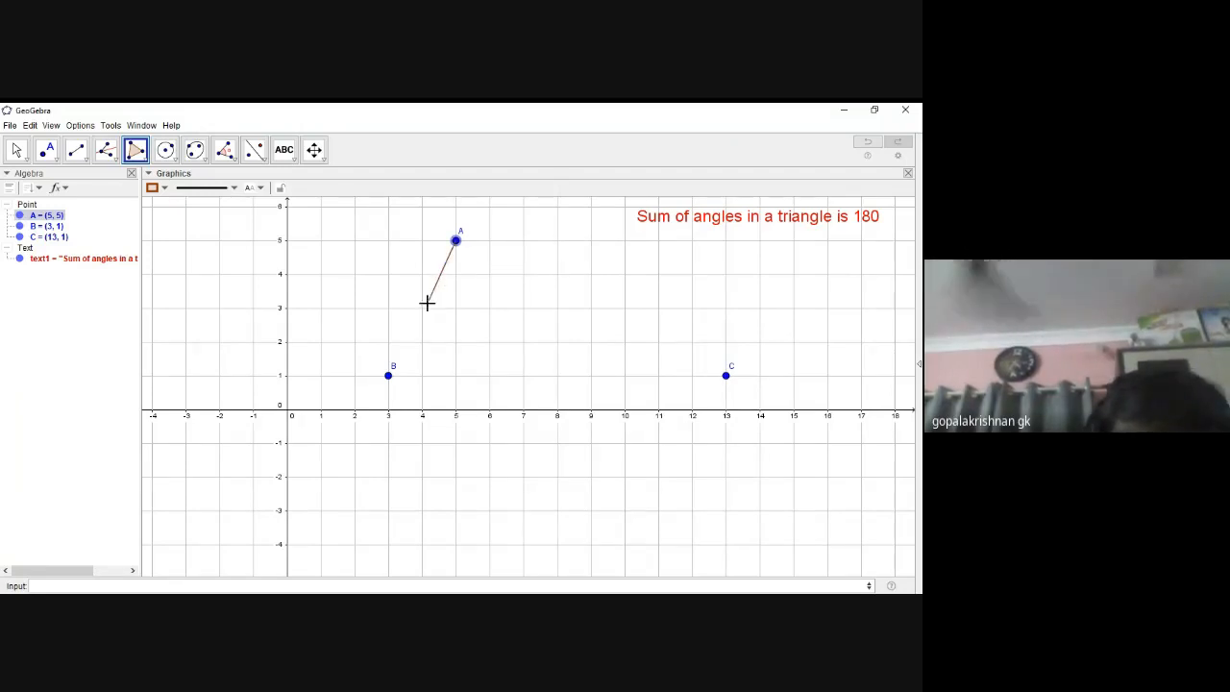
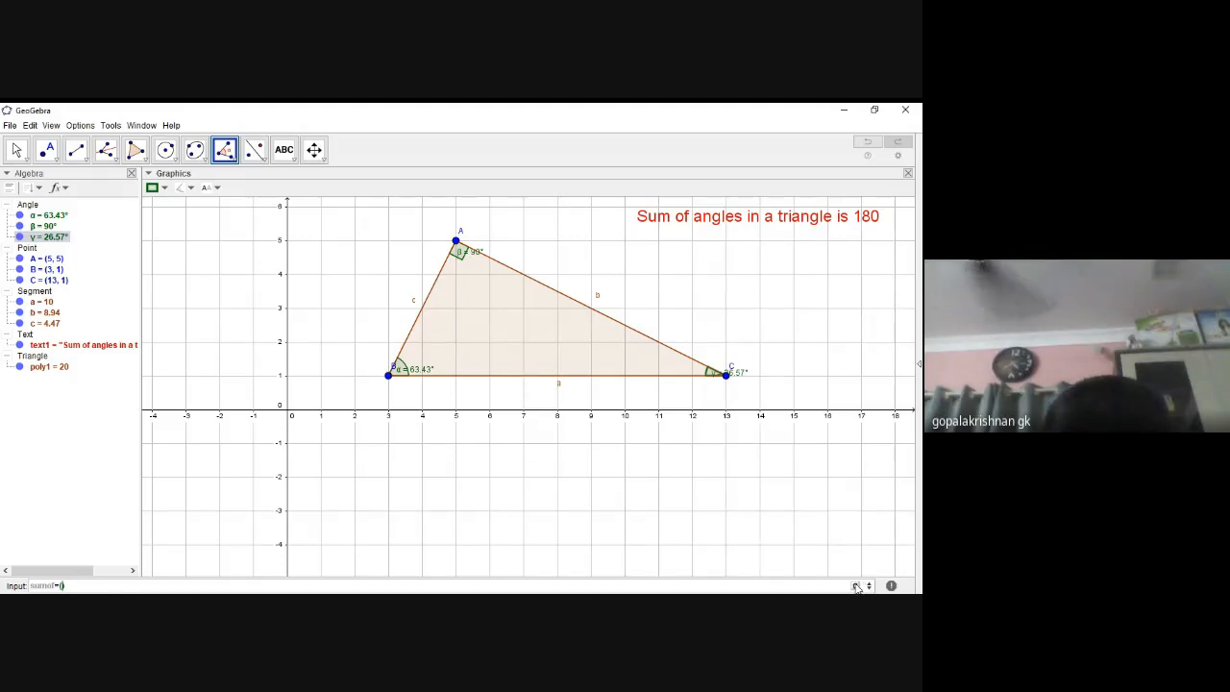
- Complete and enter the formula sumof=(α+β+γ) to add up the triangle's three angles
left_click(857, 587)
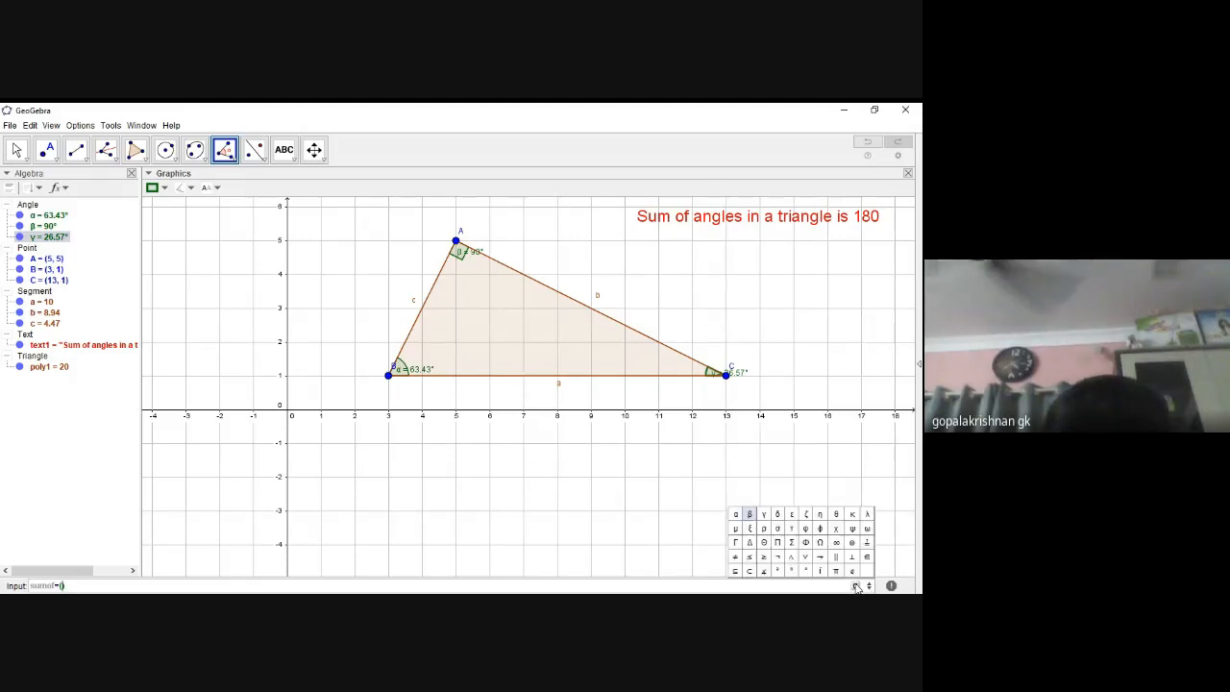
left_click(735, 516)
type("+")
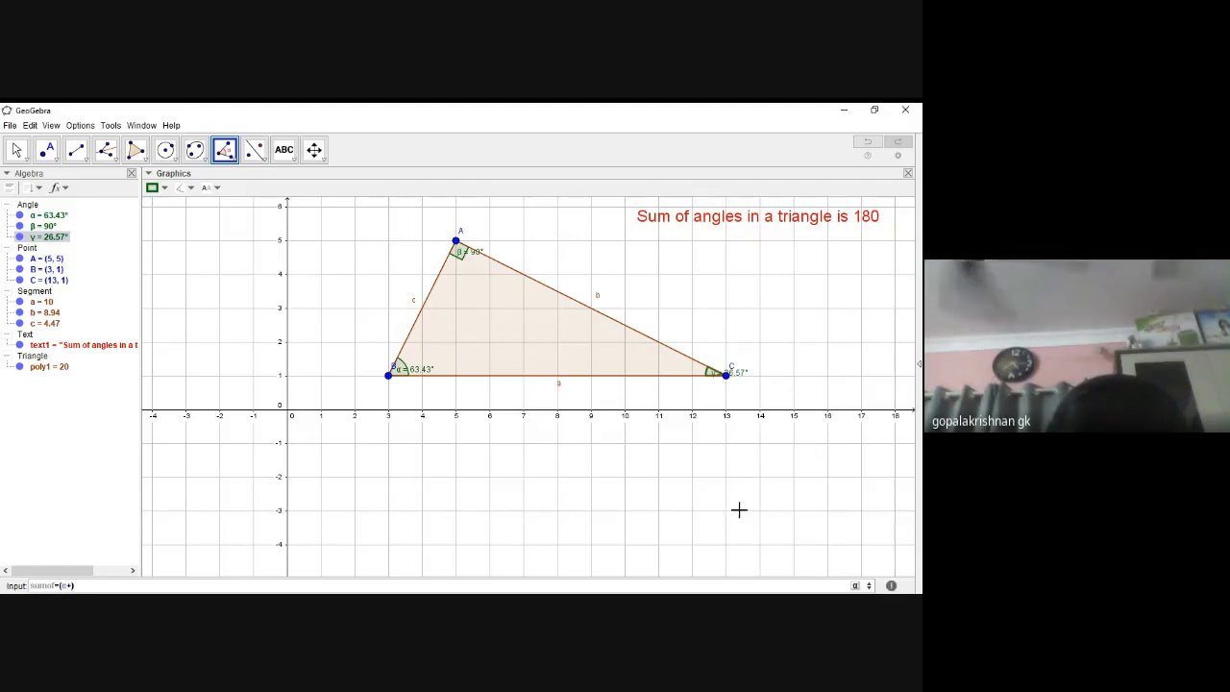
left_click(857, 586)
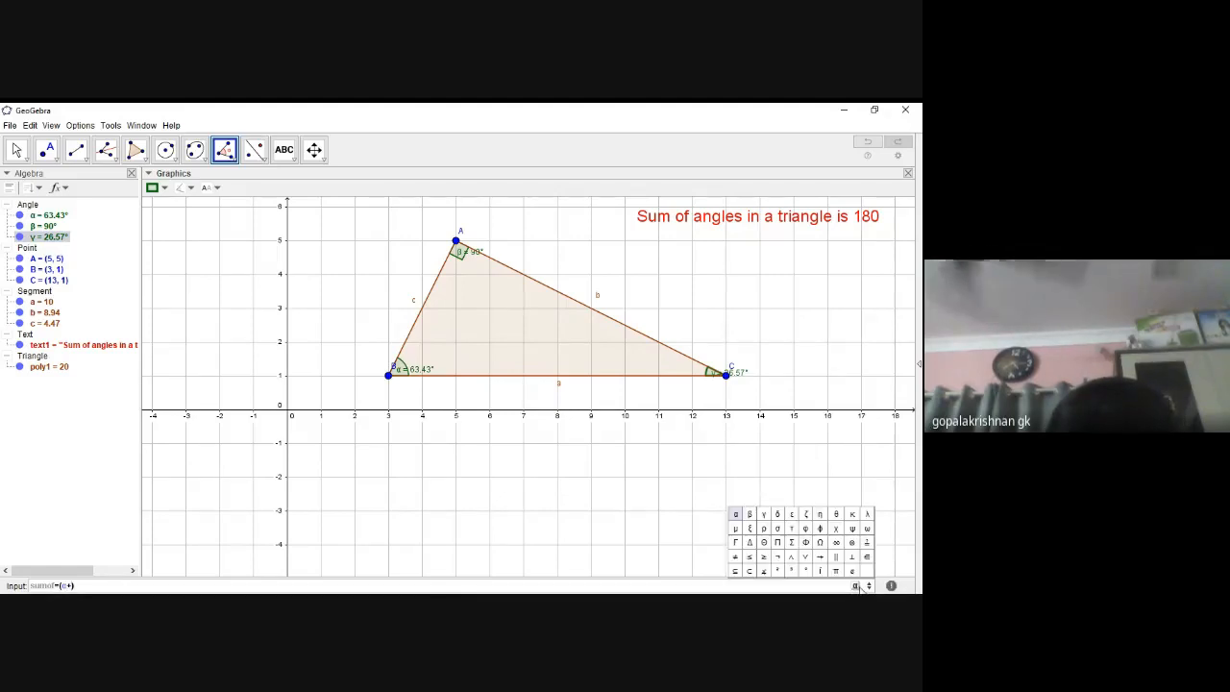
left_click(748, 506)
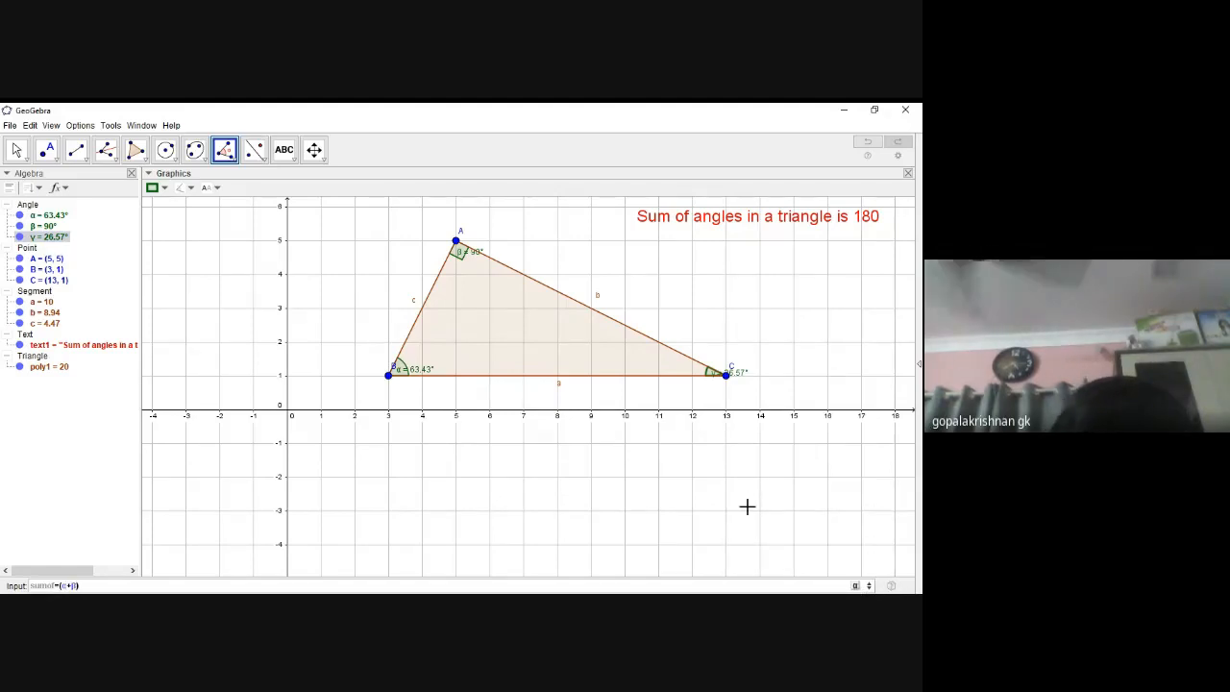
type("+")
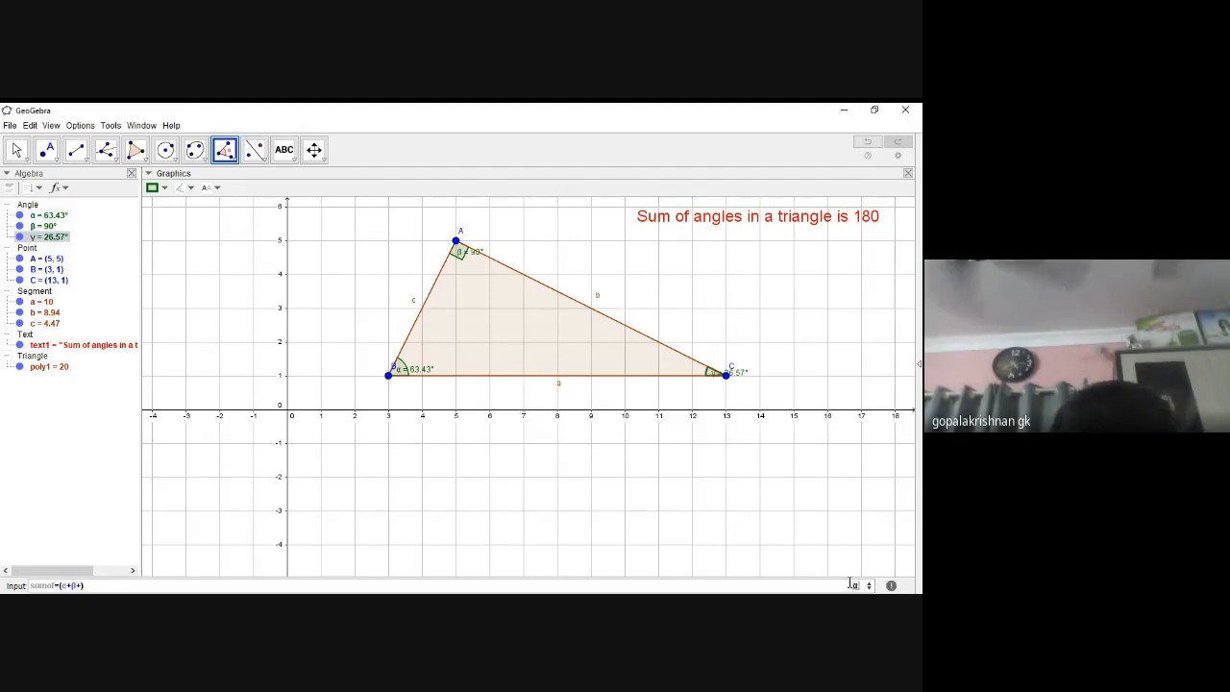
left_click(857, 586)
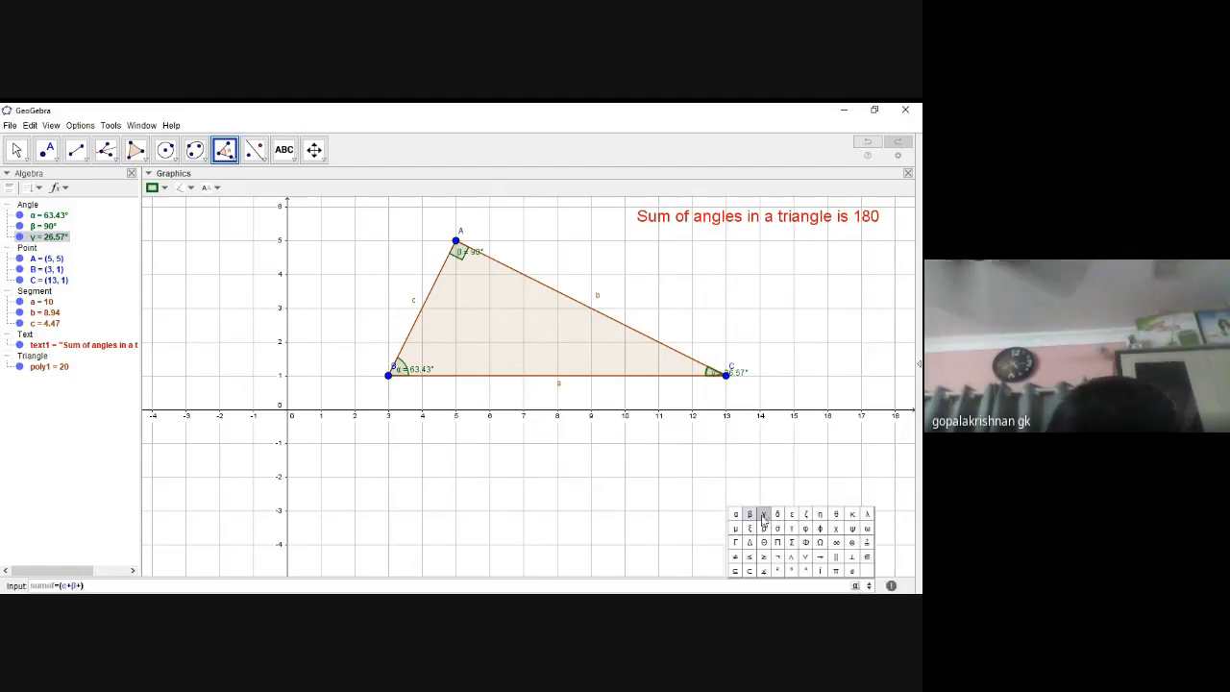
left_click(765, 508)
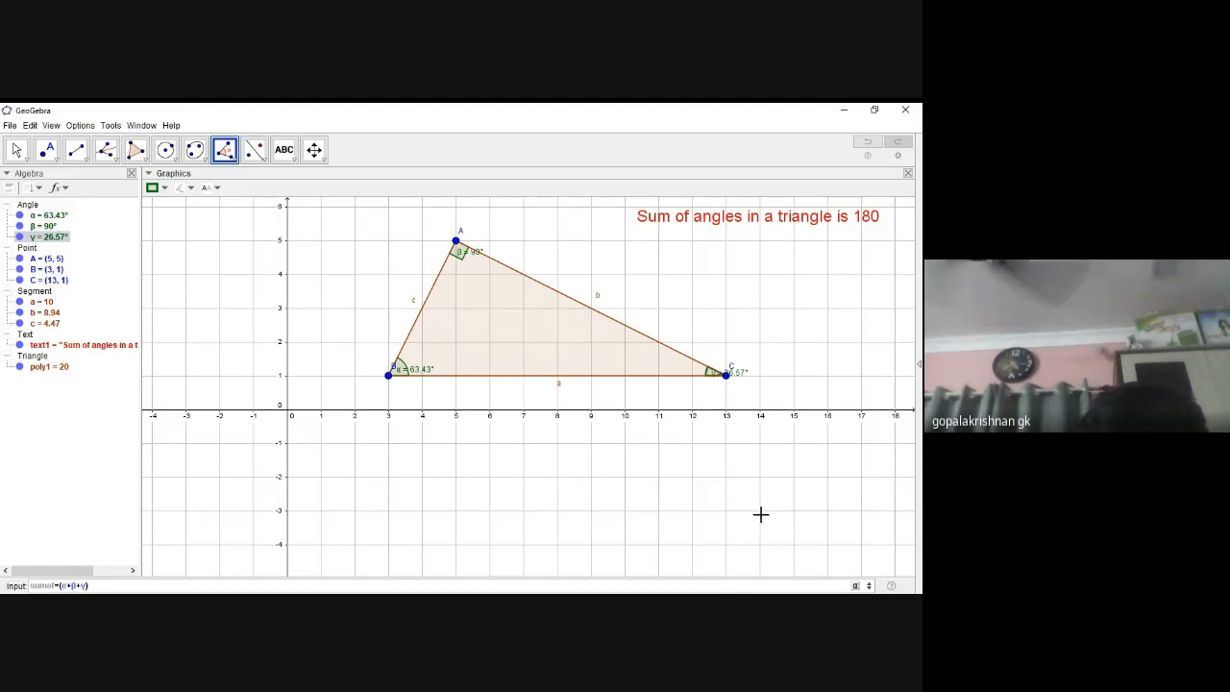
key("Return")
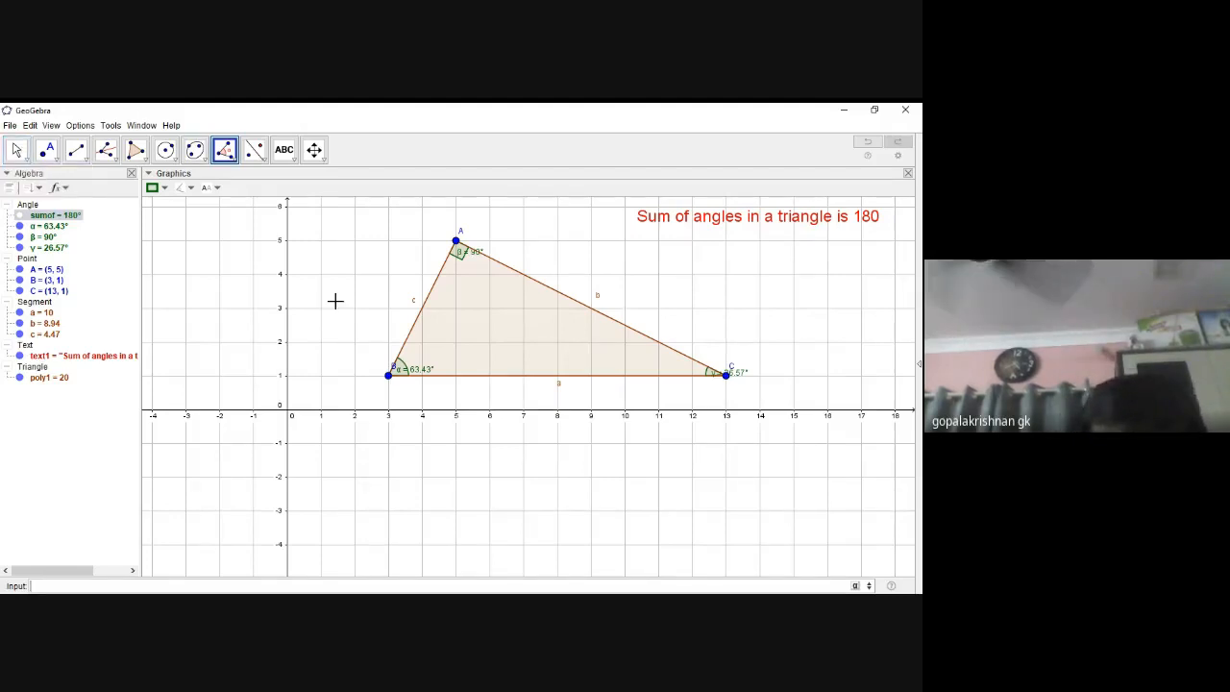
- Rename the angle α at vertex B as E
left_click(420, 373)
left_click(388, 377)
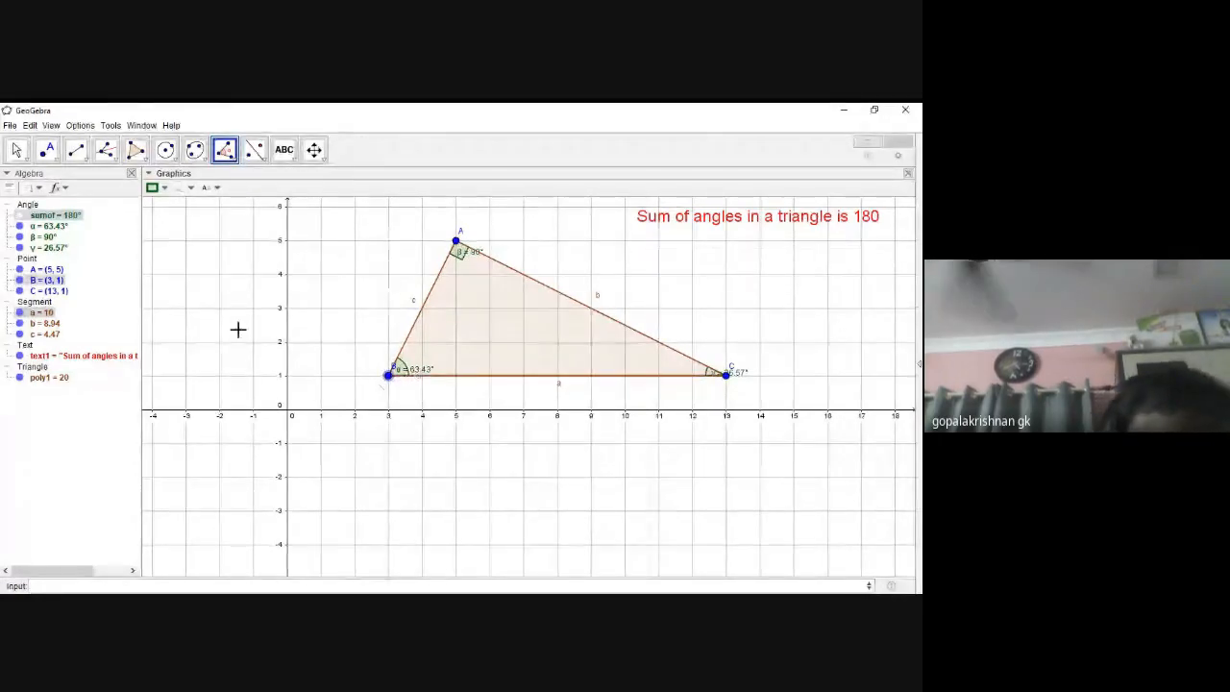
right_click(45, 226)
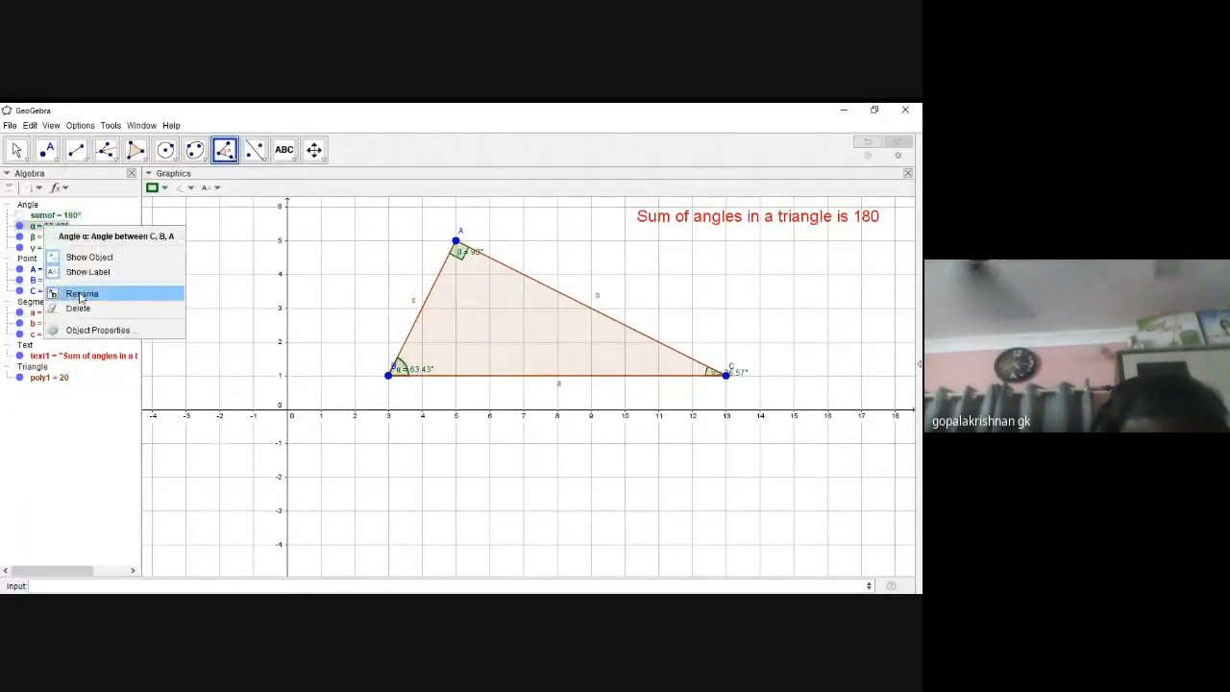
left_click(81, 294)
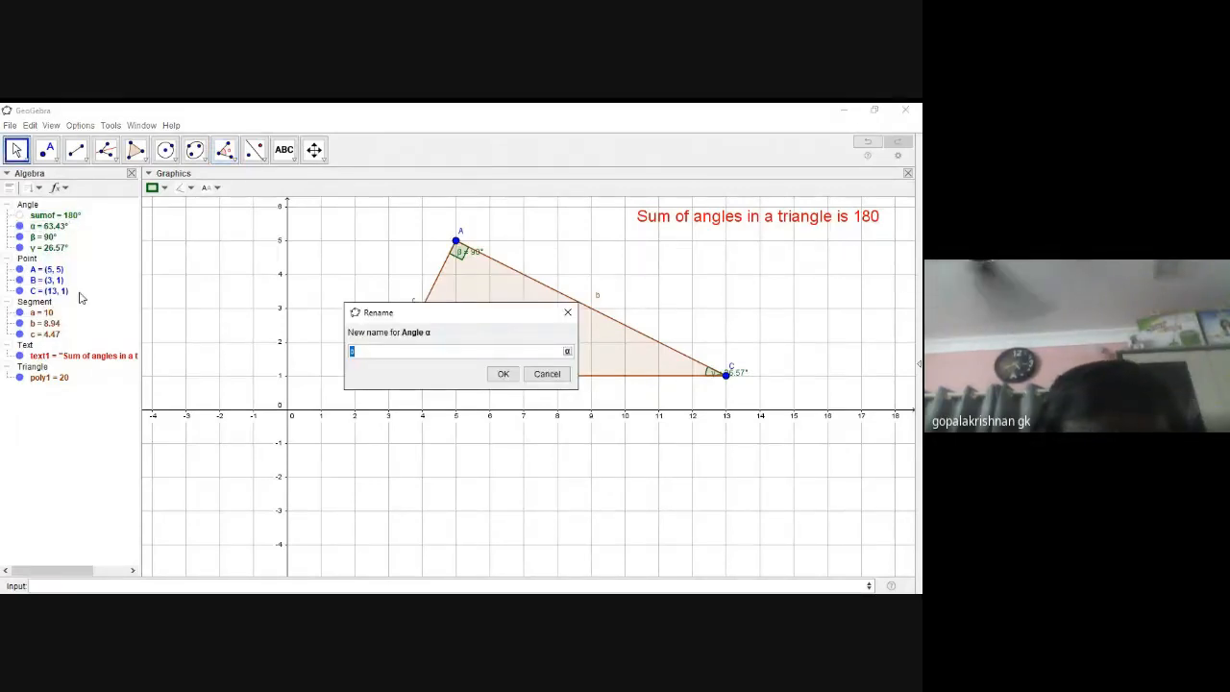
type("A")
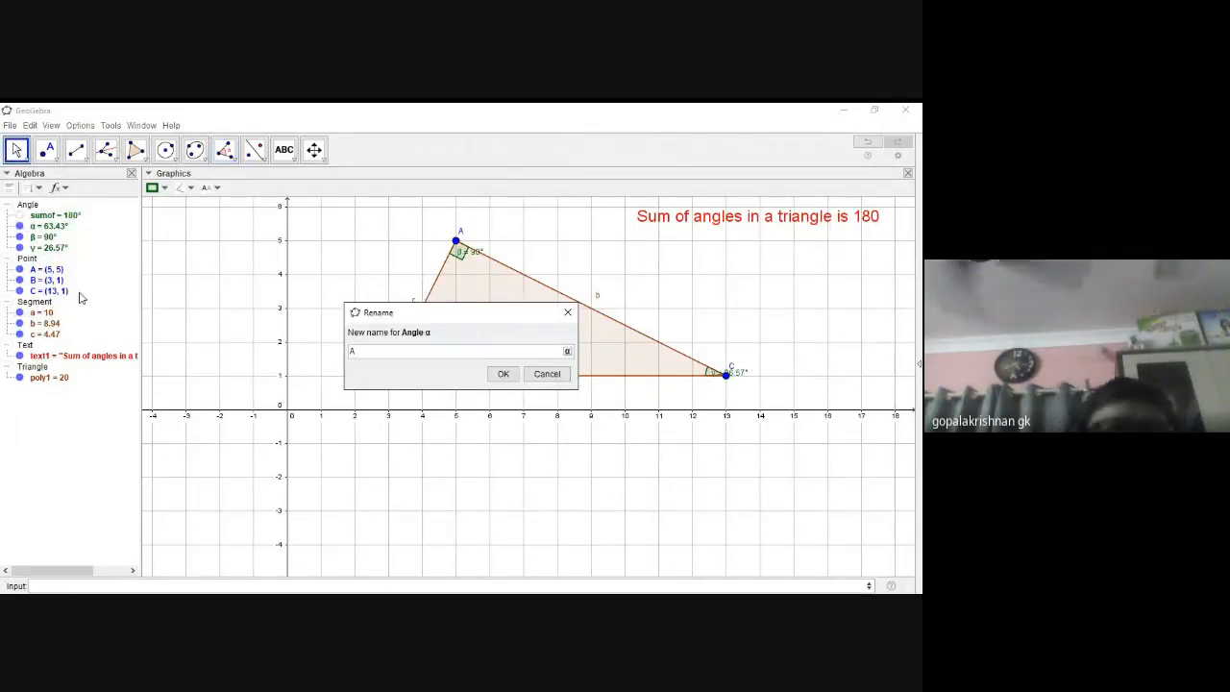
key("BackSpace")
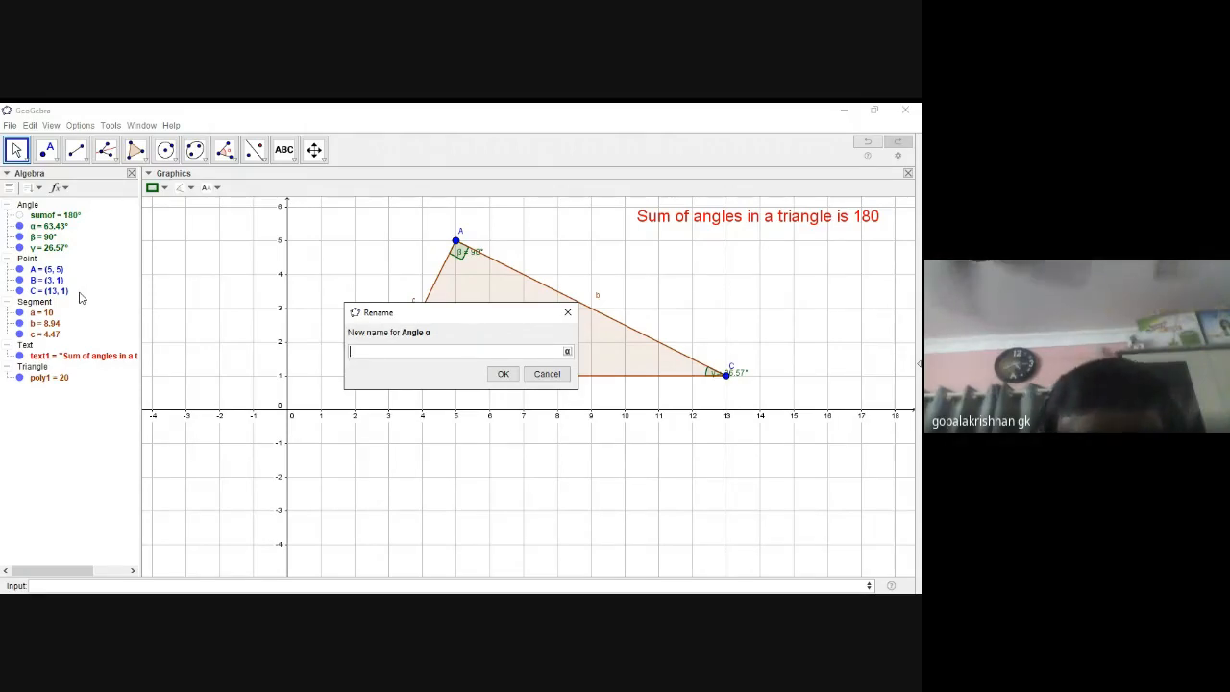
type("E")
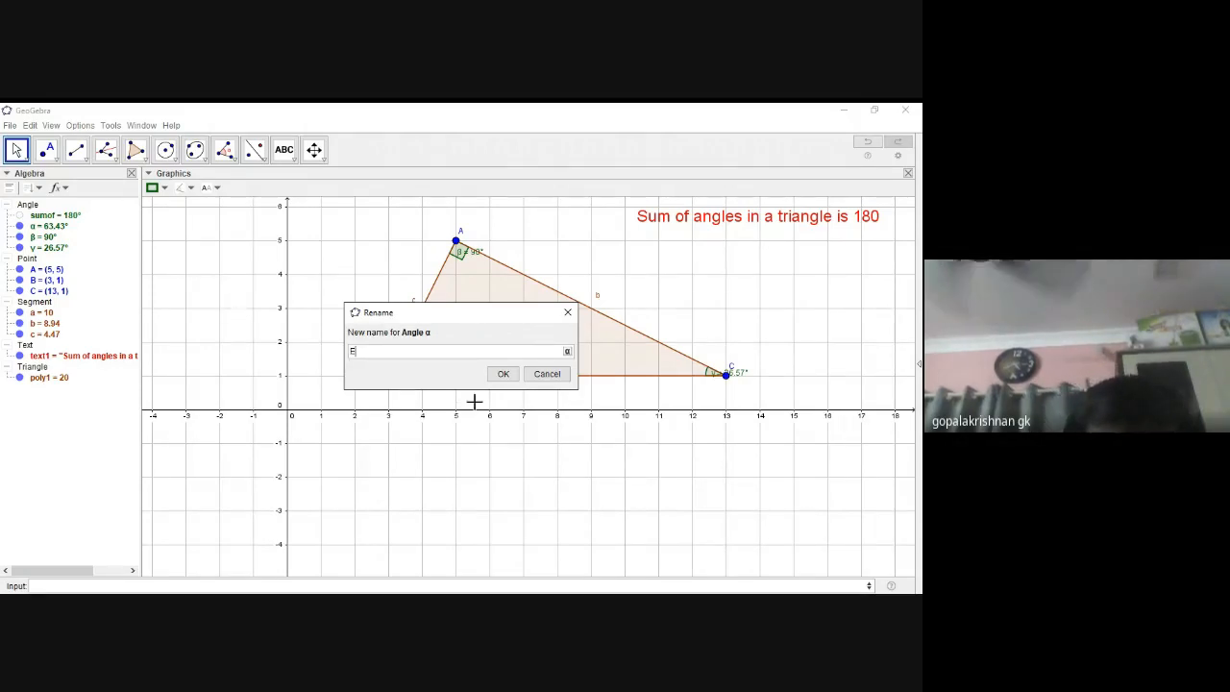
left_click(502, 375)
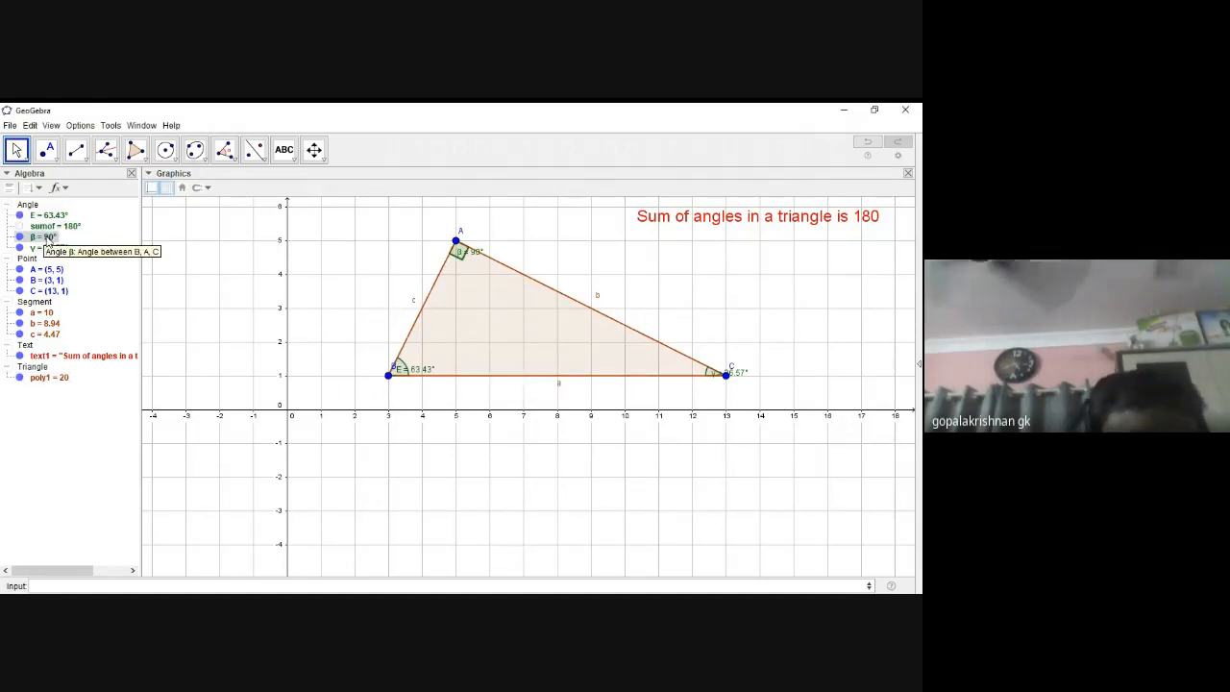
- Rename the angle β at vertex A as H
right_click(49, 241)
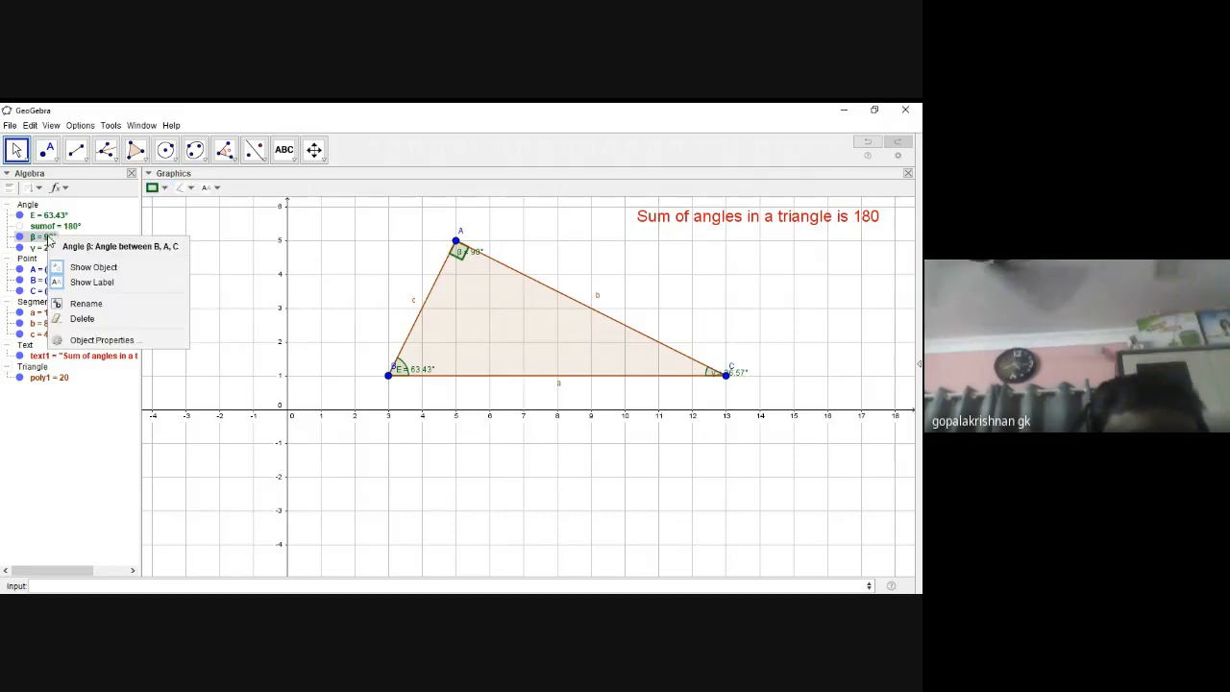
left_click(86, 304)
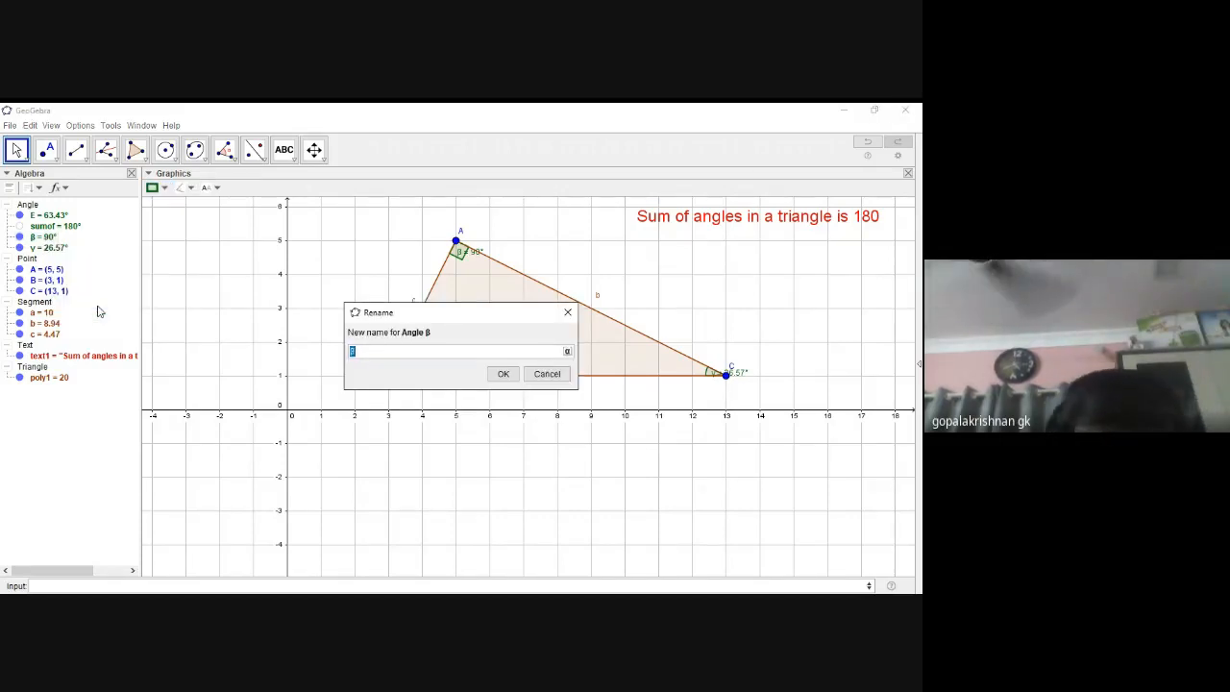
type("H")
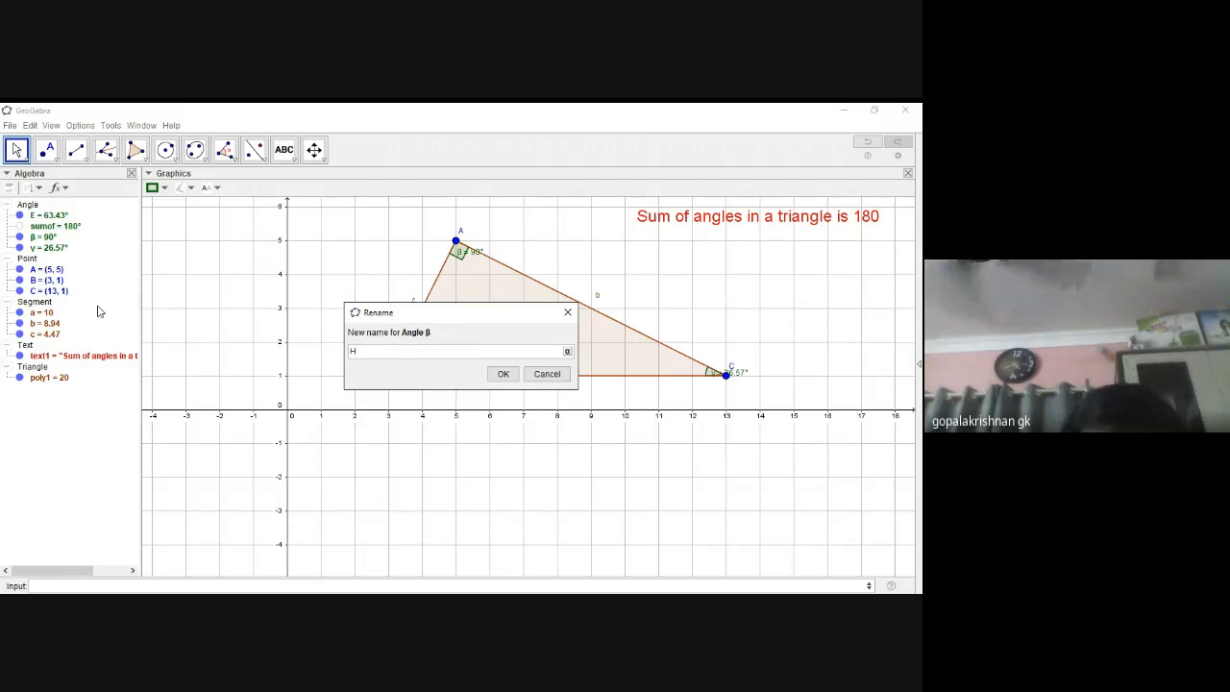
left_click(502, 374)
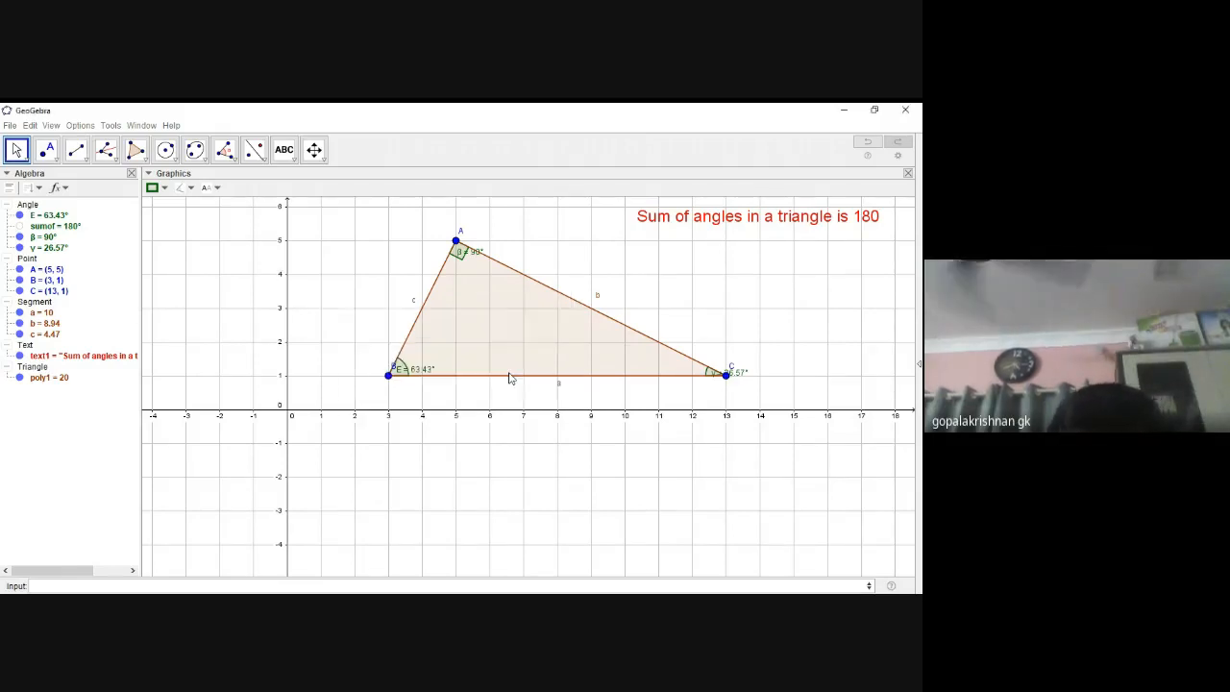
- Undo the angle renames, the sumof calculation and all three angle measurements of the triangle
left_click(511, 377)
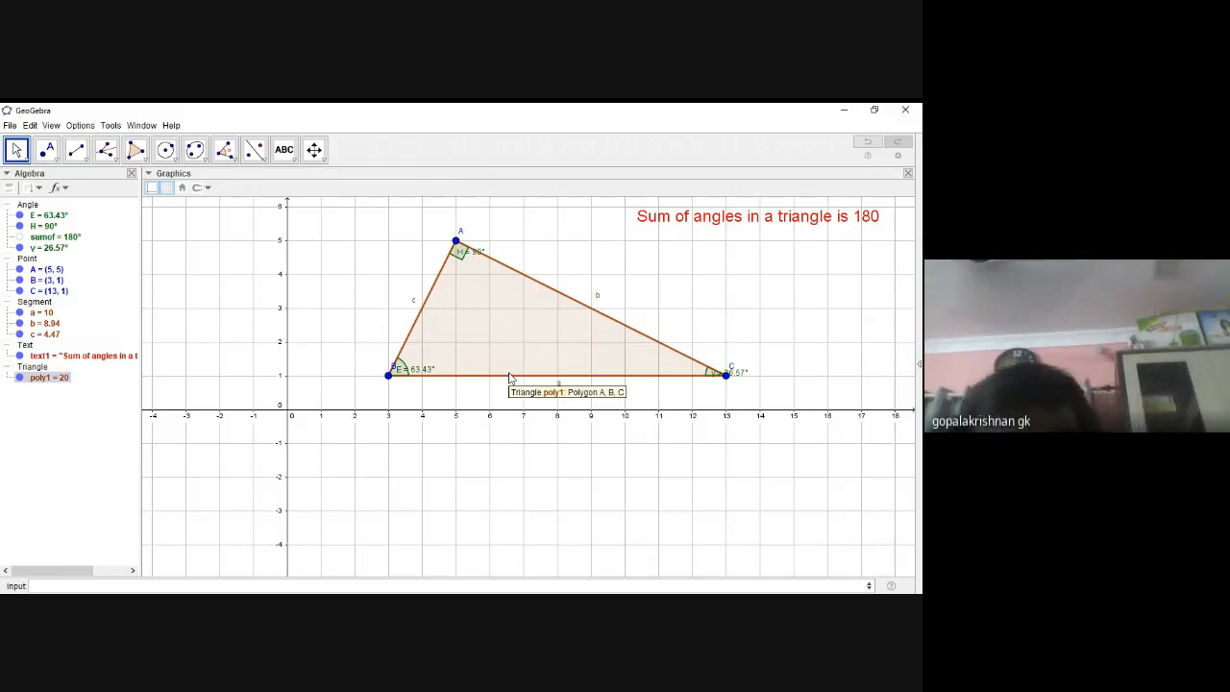
key("ctrl+z")
key("ctrl+z")
key("ctrl+z")
key("ctrl+z")
key("ctrl+z")
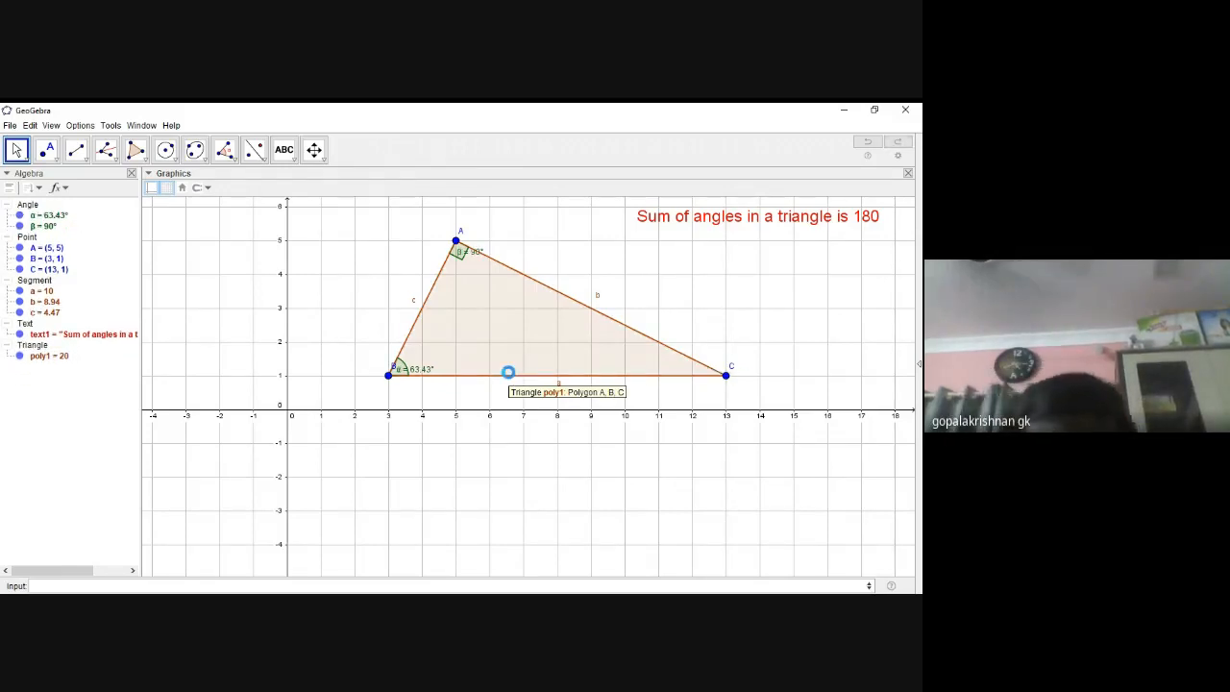
key("ctrl+z")
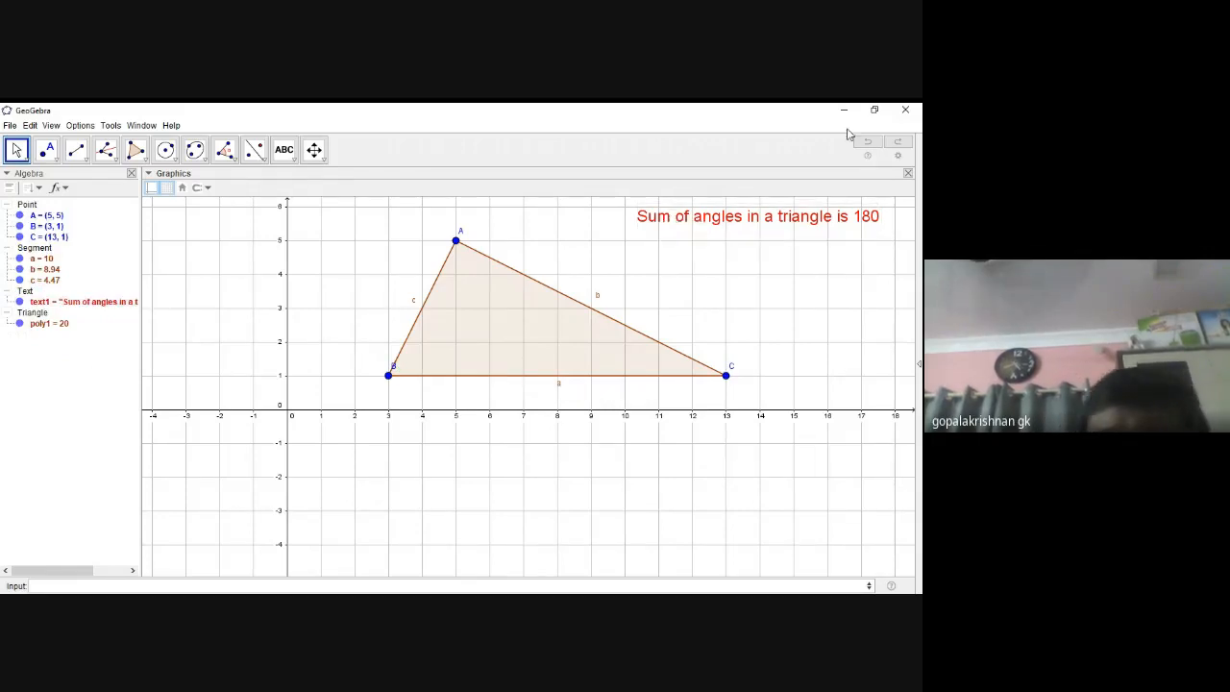
- Redo the angles α, β and γ and the sumof calculation for the triangle
left_click(897, 144)
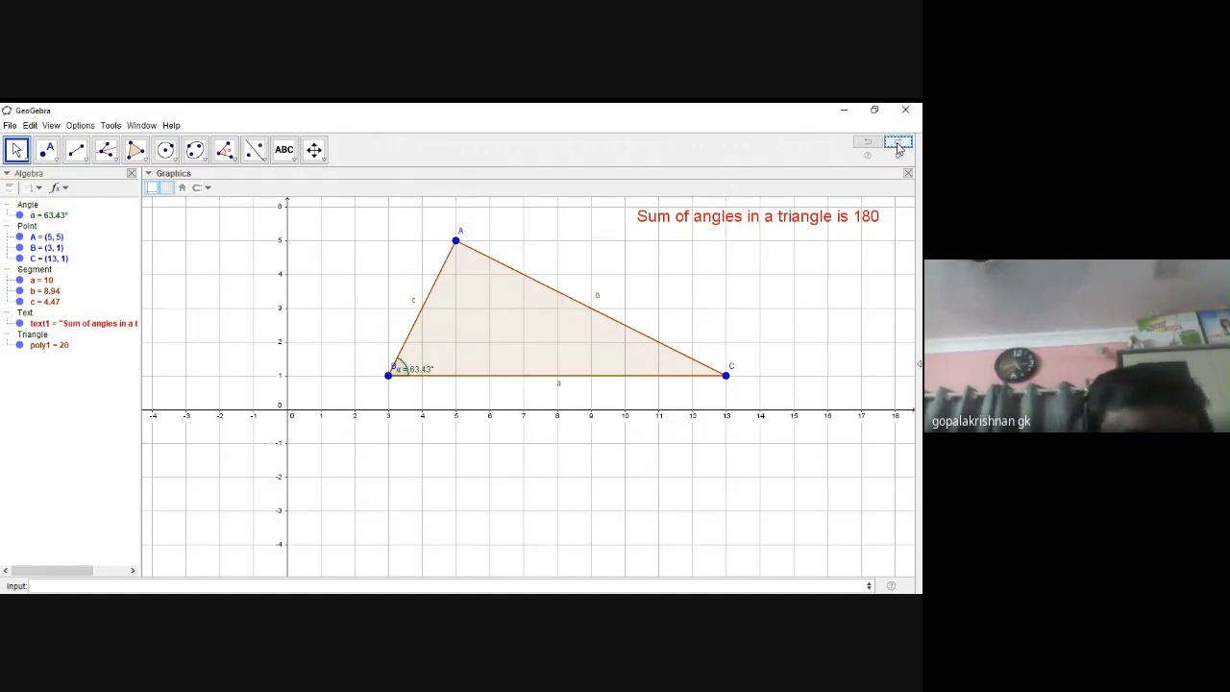
left_click(898, 144)
left_click(898, 144)
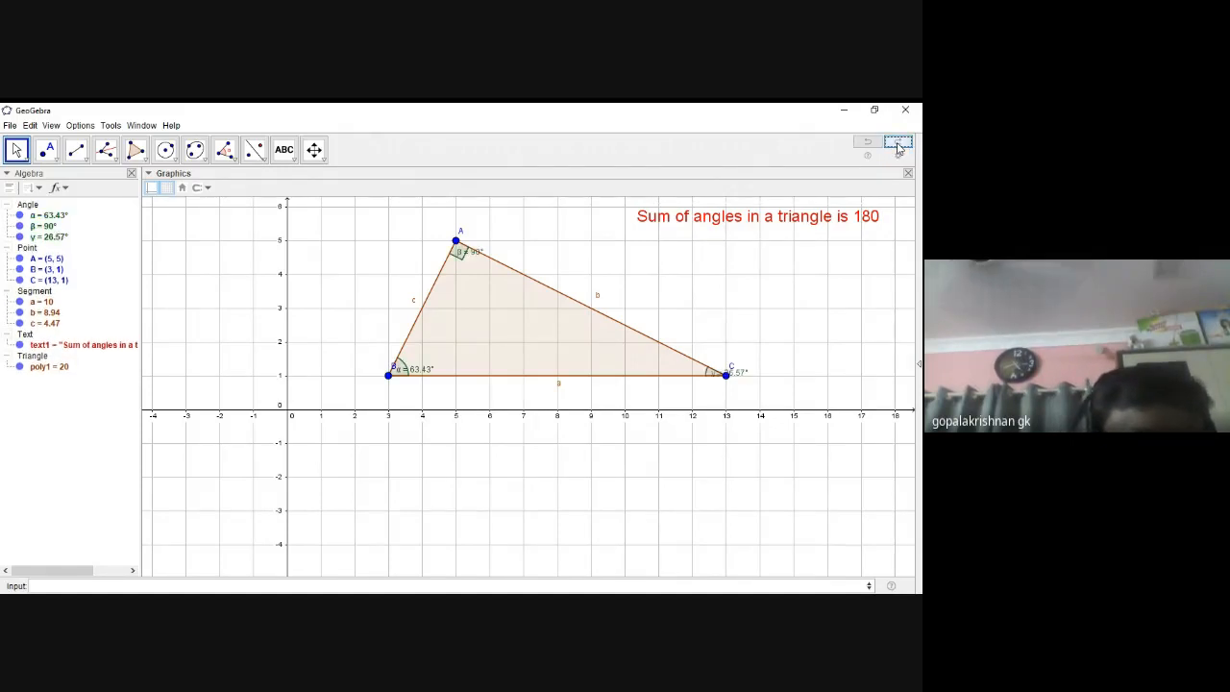
left_click(898, 144)
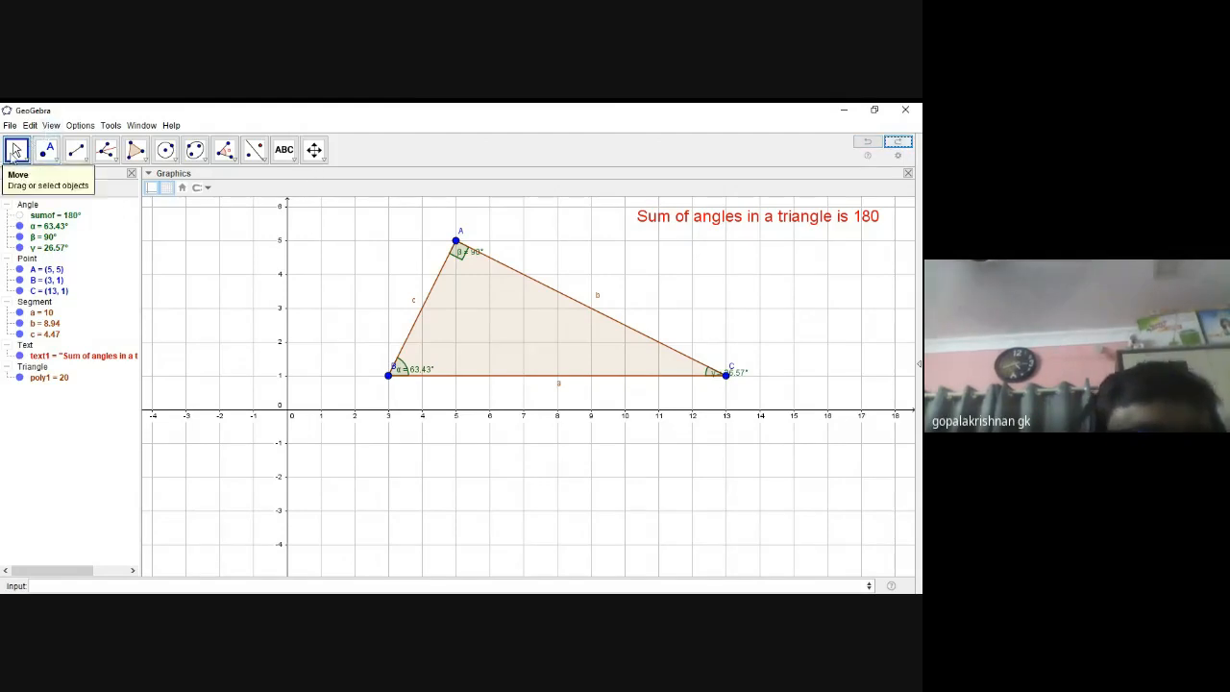
- Reshape the triangle by moving vertex A to about (6.4, 4.52) and vertex B to about (4.3, 1.46)
left_click(15, 150)
left_click(456, 242)
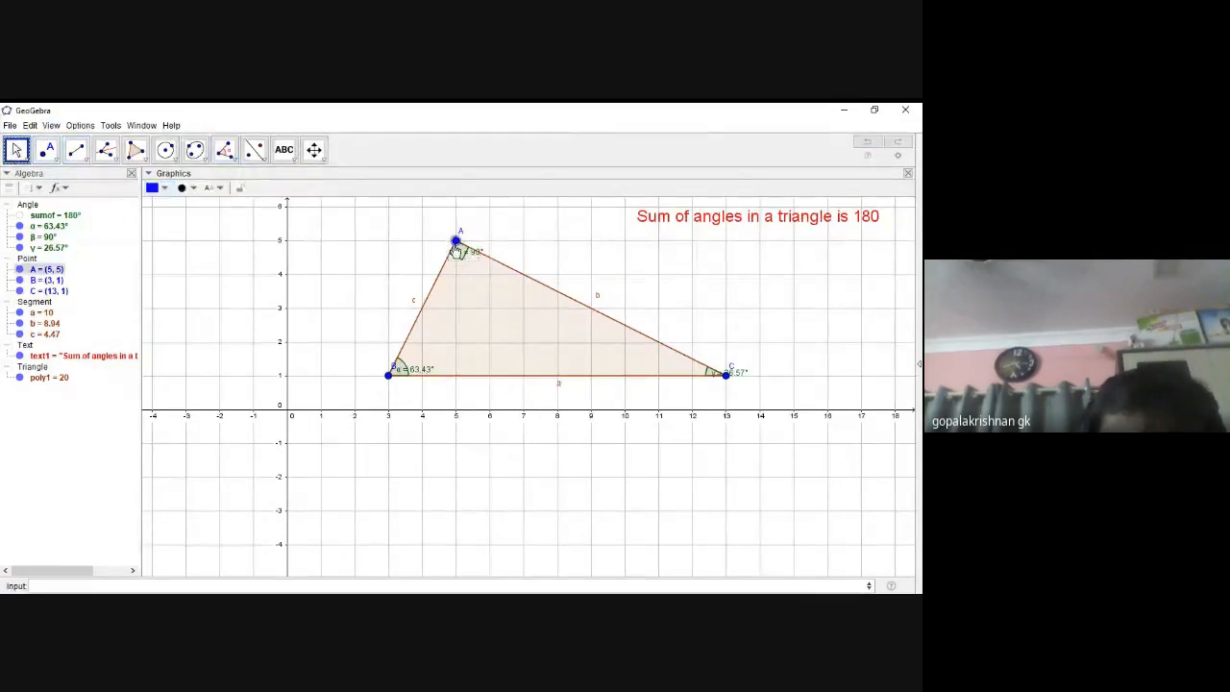
left_click_drag(456, 248, 503, 256)
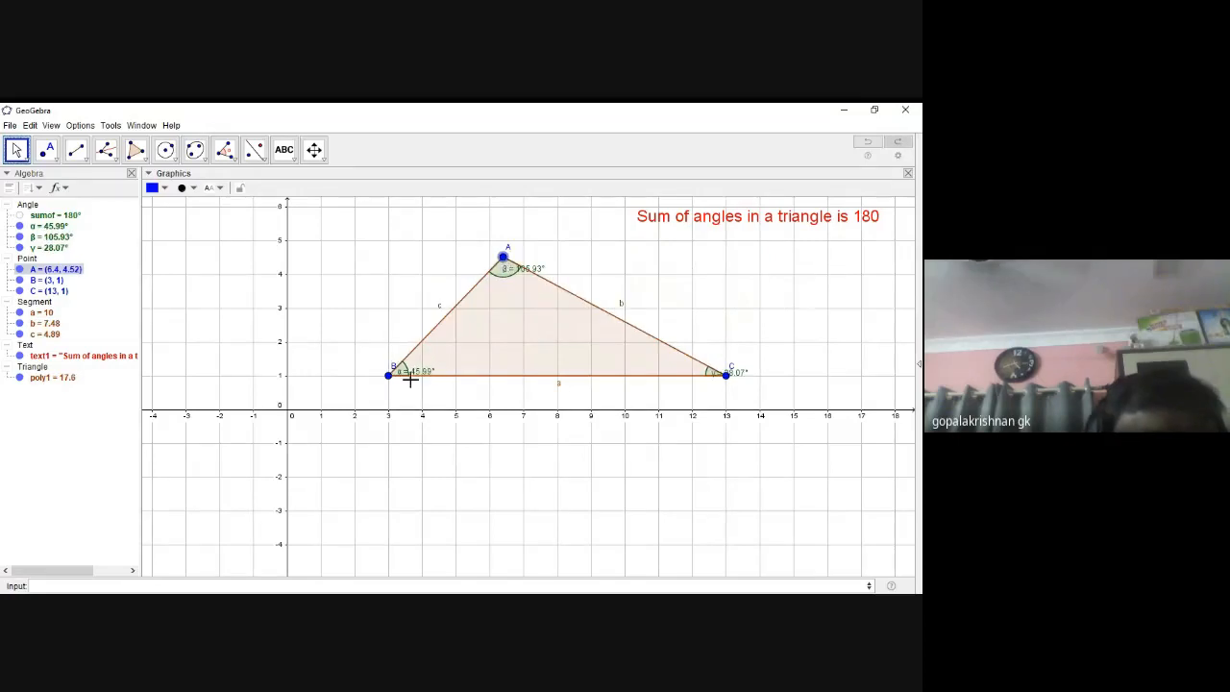
left_click_drag(389, 375, 433, 361)
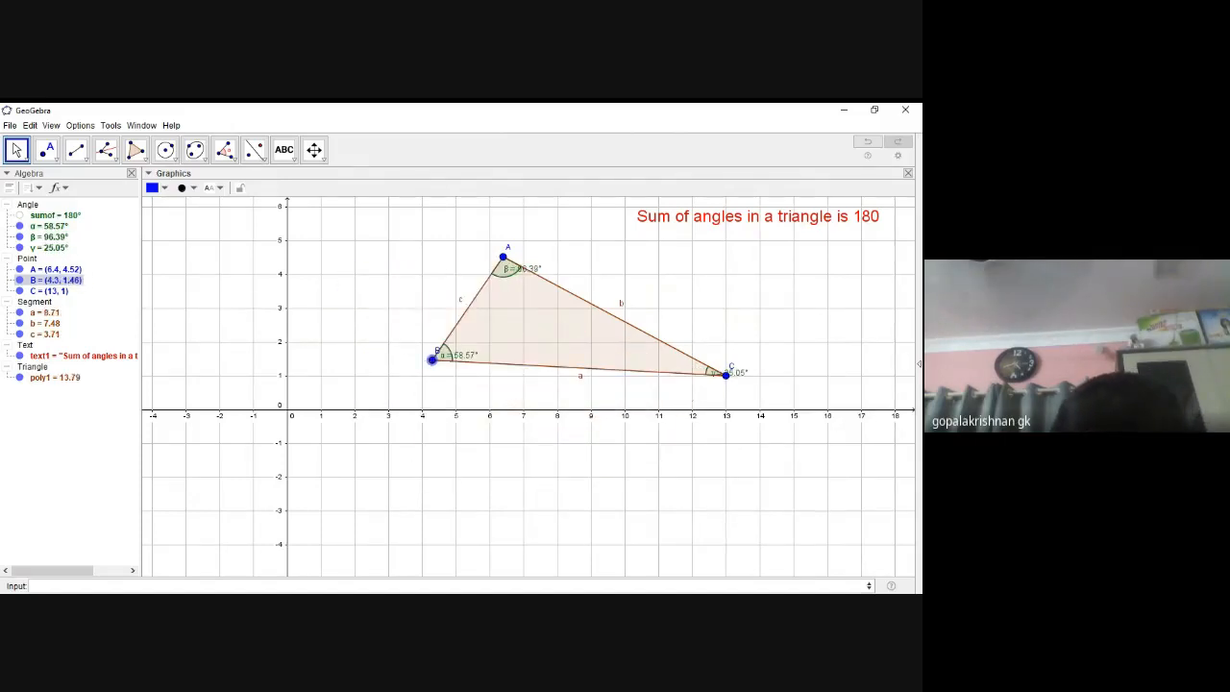
- Stretch the triangle by moving C to about (15.82, 1.48), B to (3, 1), and finally C to (14, 1)
left_click(725, 376)
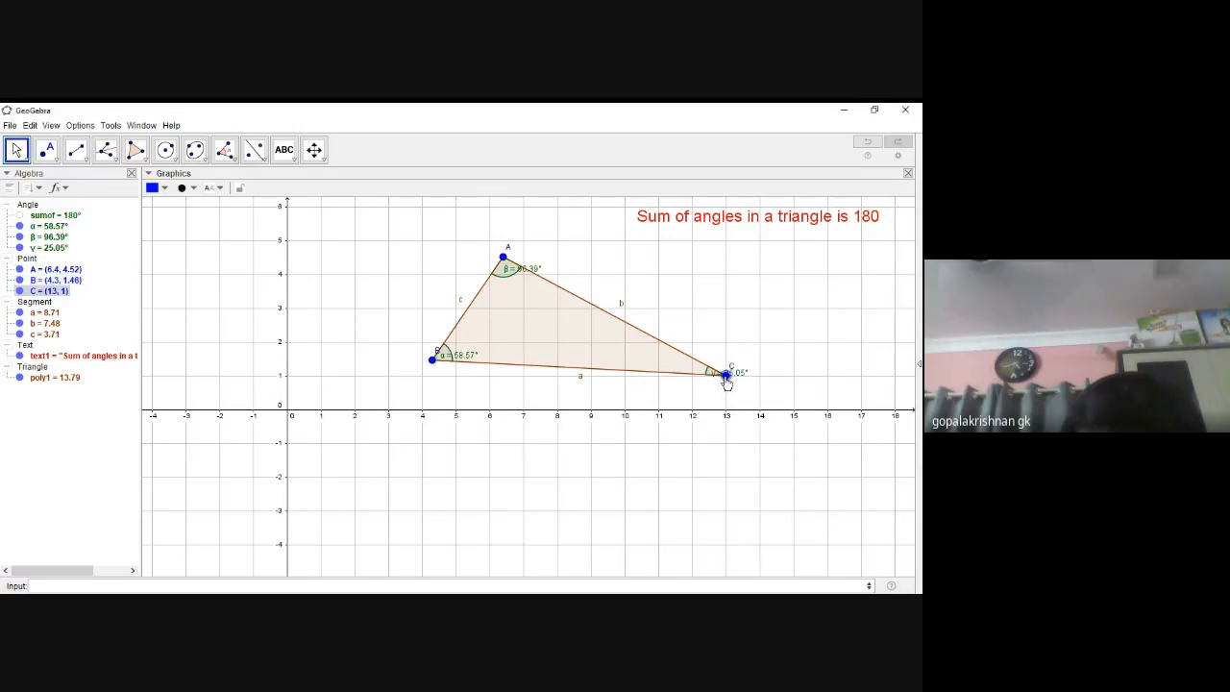
left_click_drag(727, 382, 824, 366)
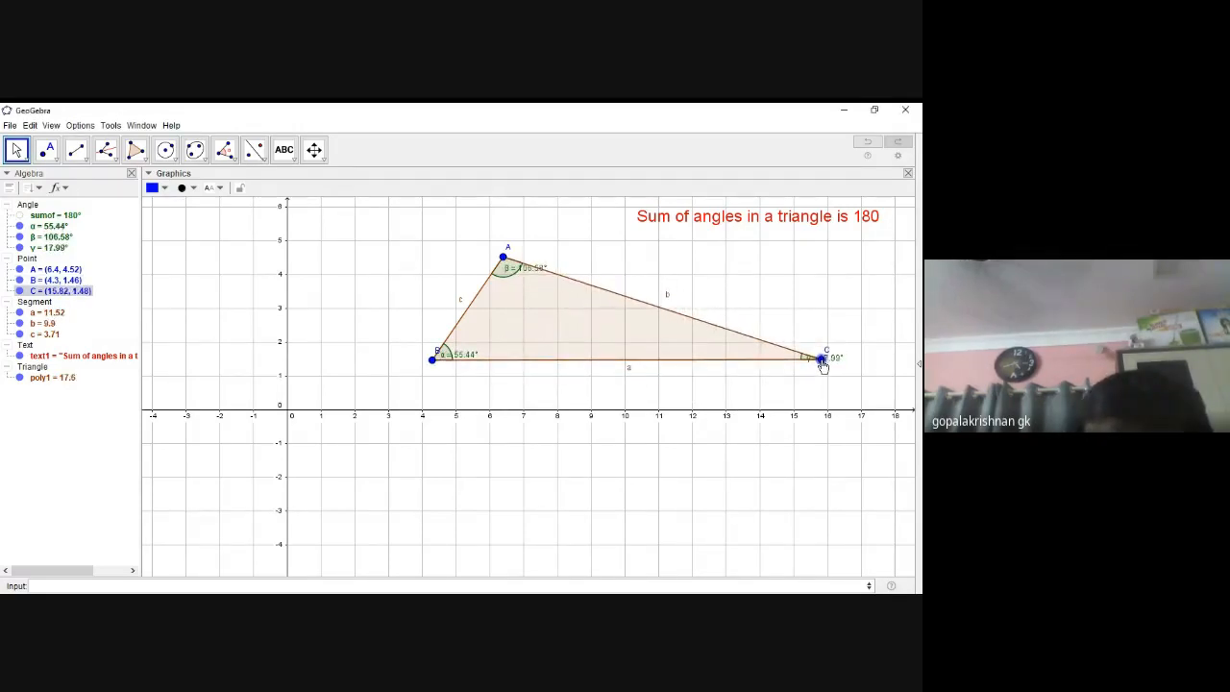
left_click_drag(434, 361, 393, 381)
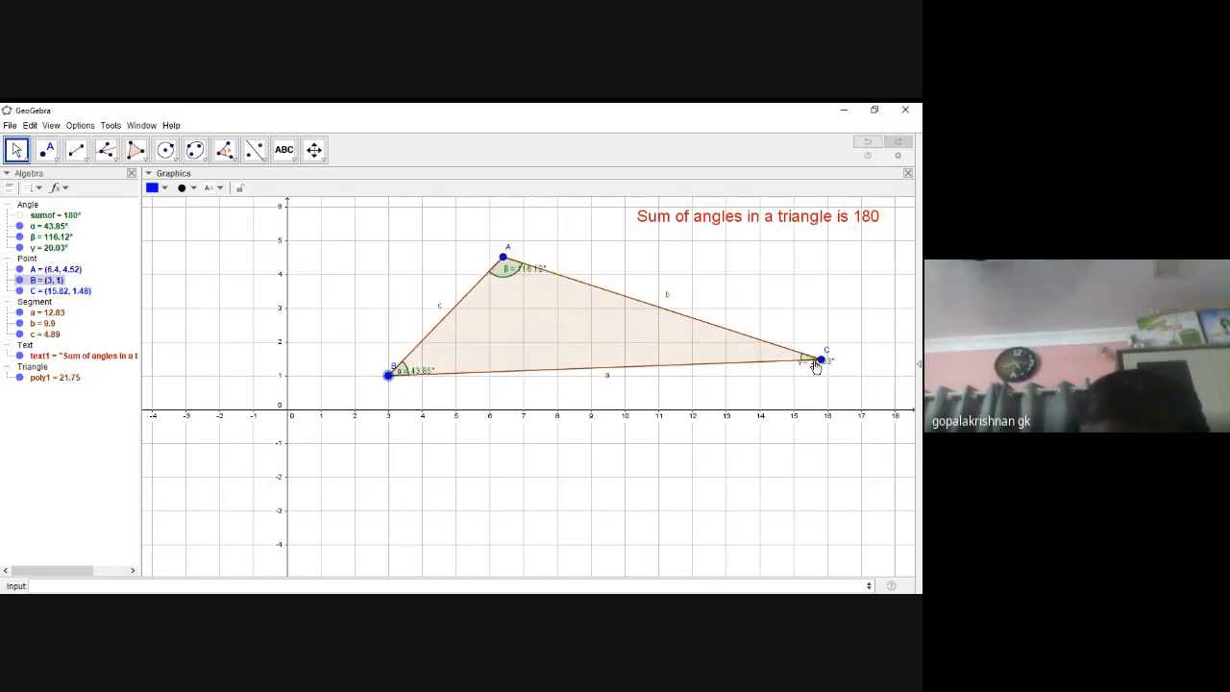
left_click_drag(822, 361, 759, 375)
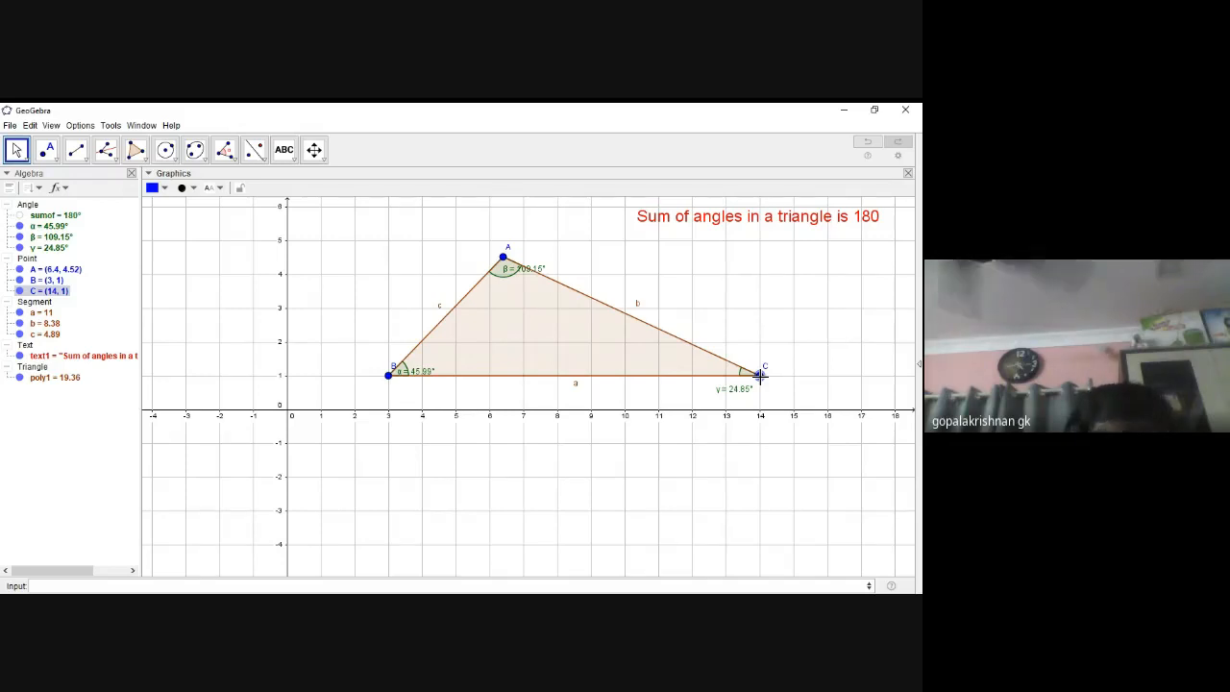
- Undo the whole construction, including the angles, triangle and text, back to an empty drawing
left_click(870, 143)
left_click(870, 143)
left_click(870, 143)
left_click(870, 143)
left_click(870, 143)
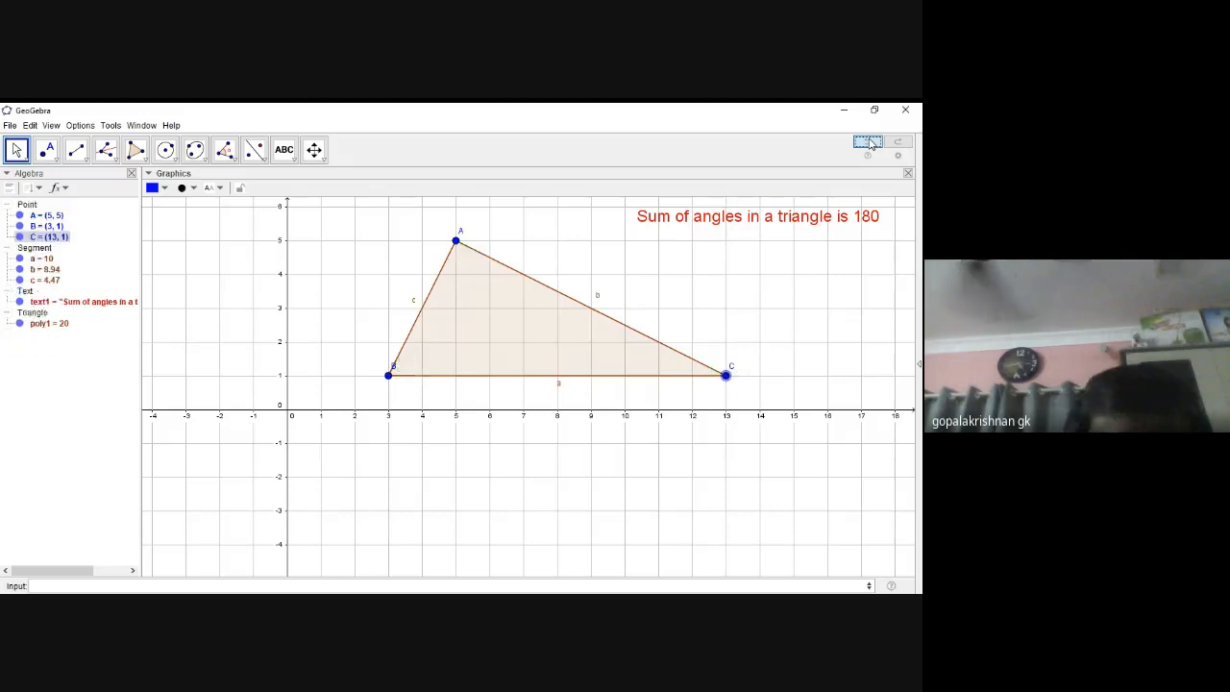
left_click(870, 143)
left_click(870, 143)
left_click(870, 143)
left_click(870, 143)
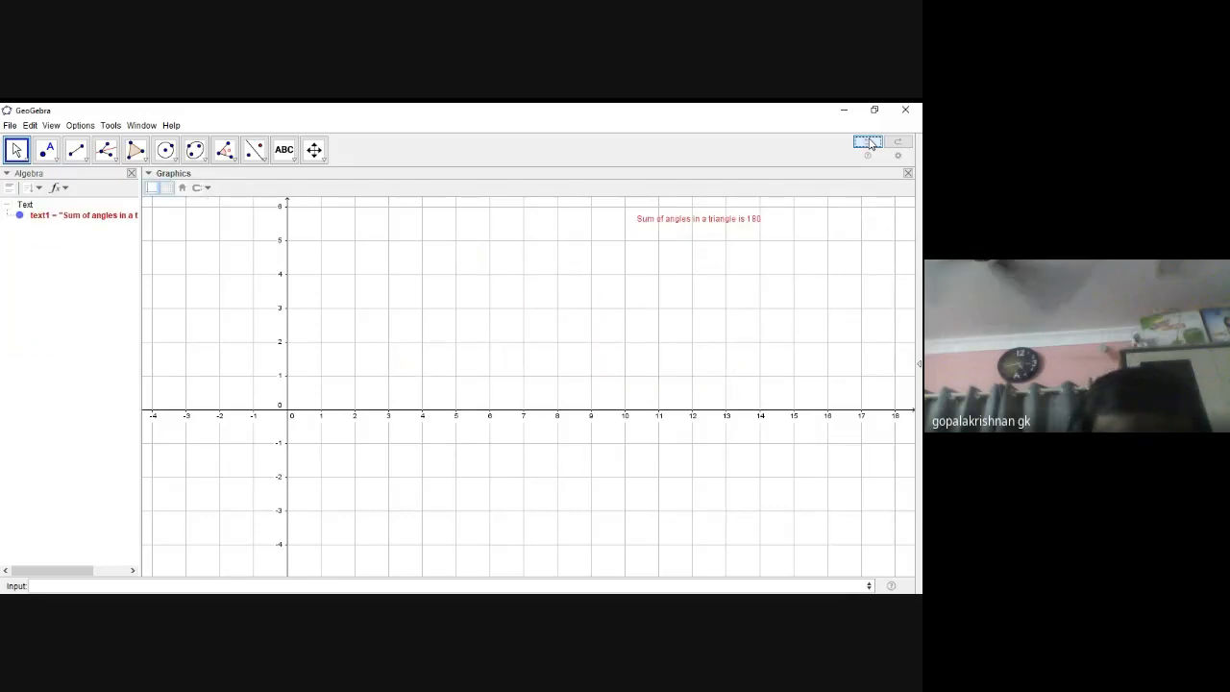
left_click(870, 144)
left_click(870, 143)
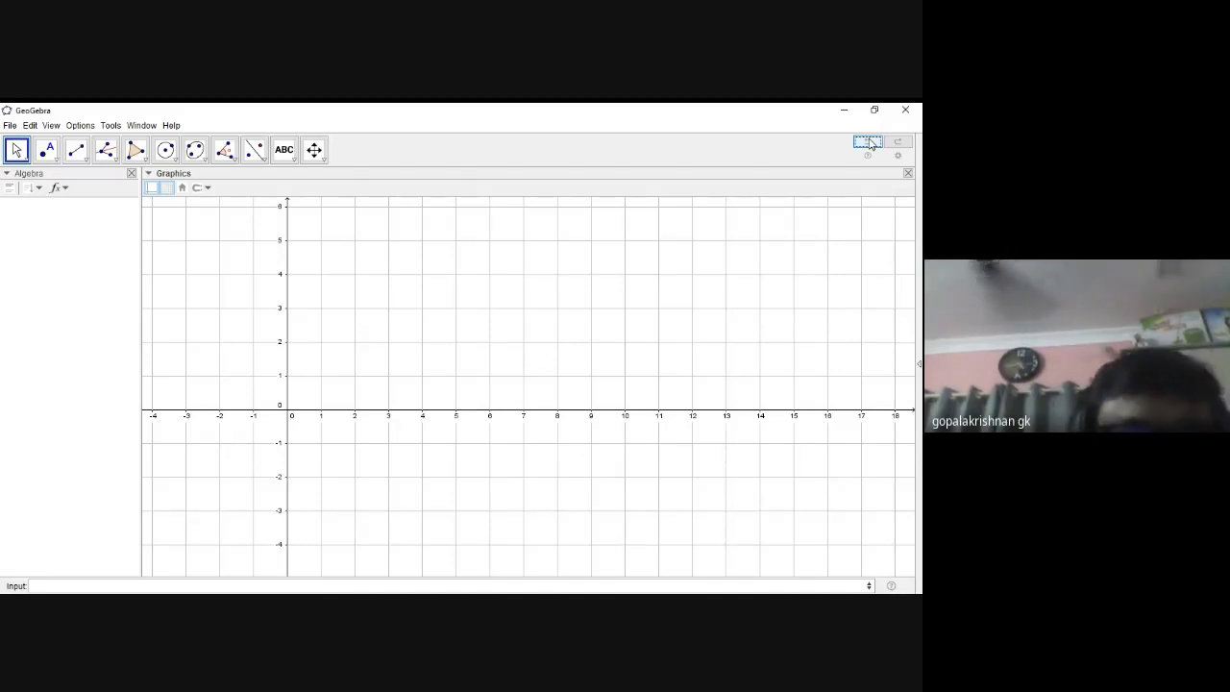
- Place point A at (2, 1) and point B at (7, 1)
left_click(55, 160)
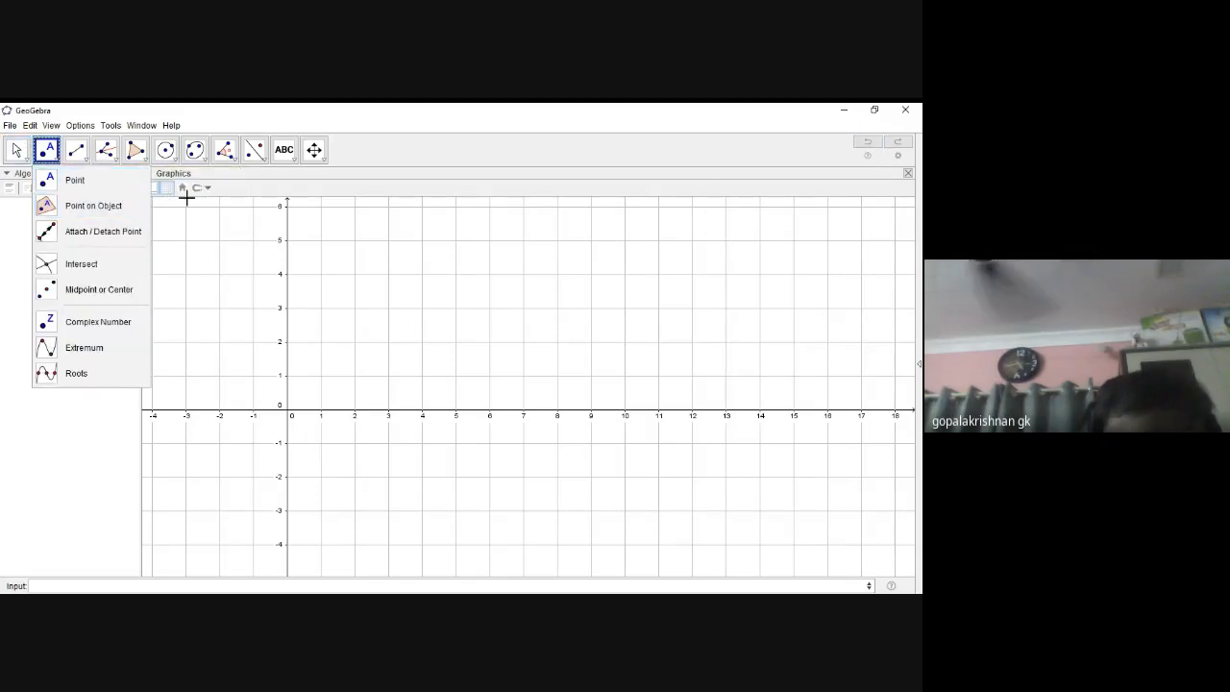
left_click(48, 152)
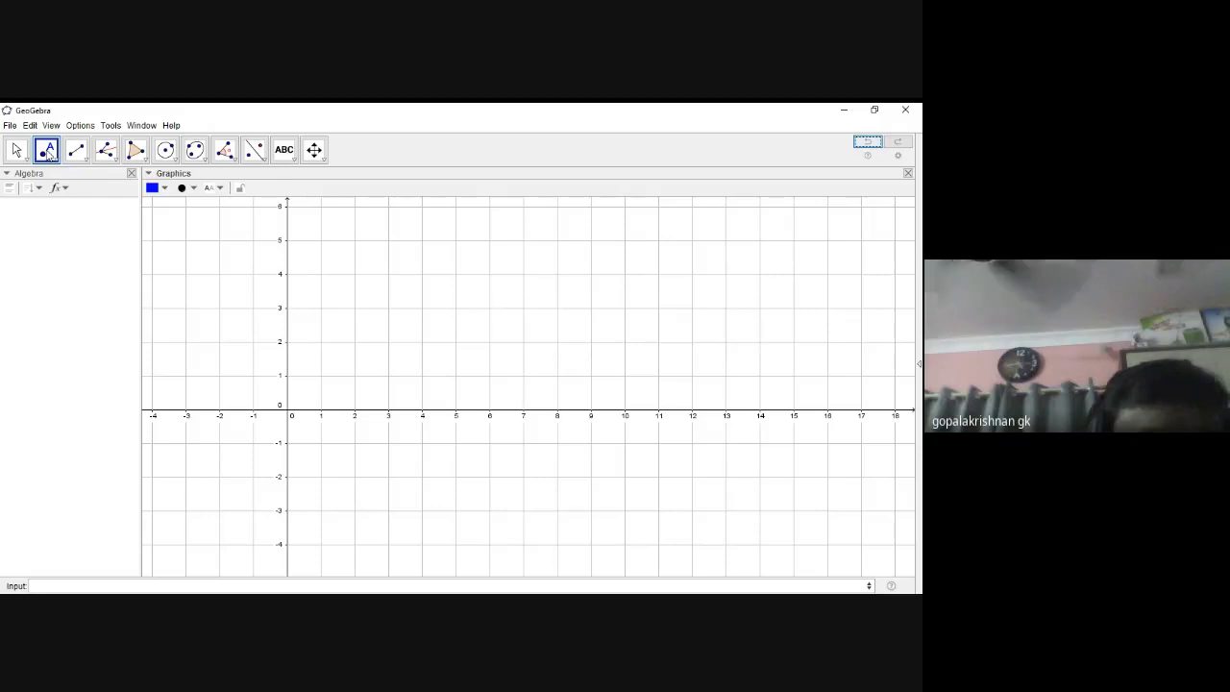
left_click(353, 375)
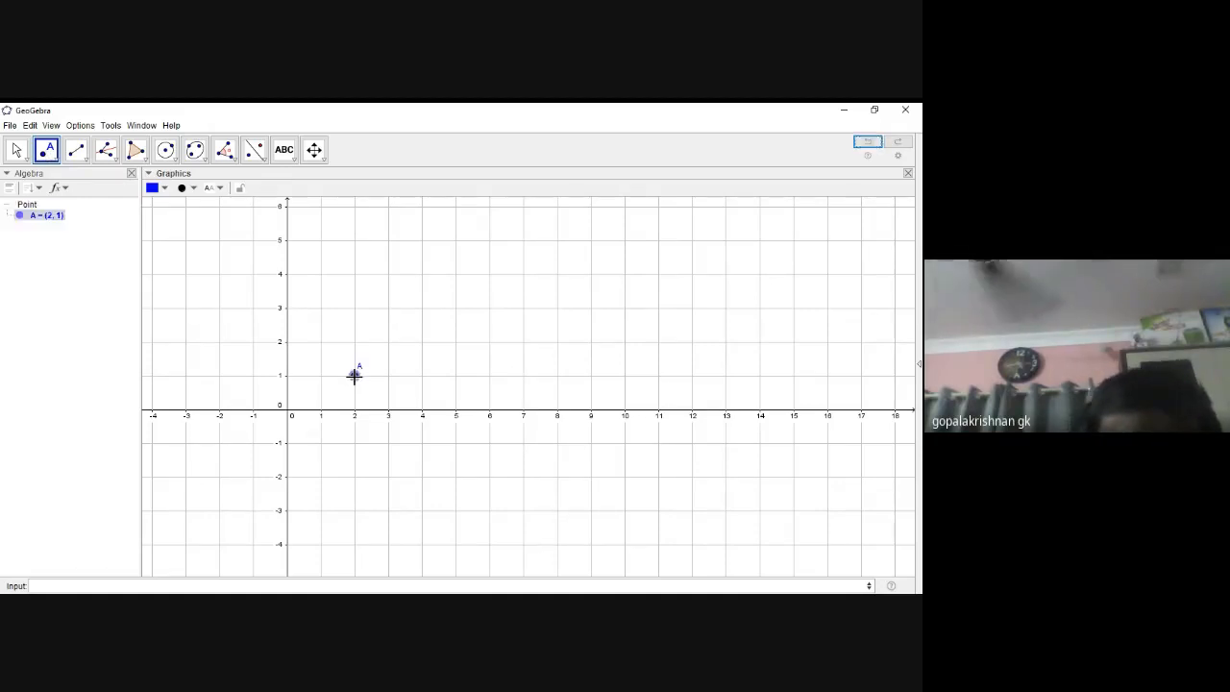
left_click(524, 375)
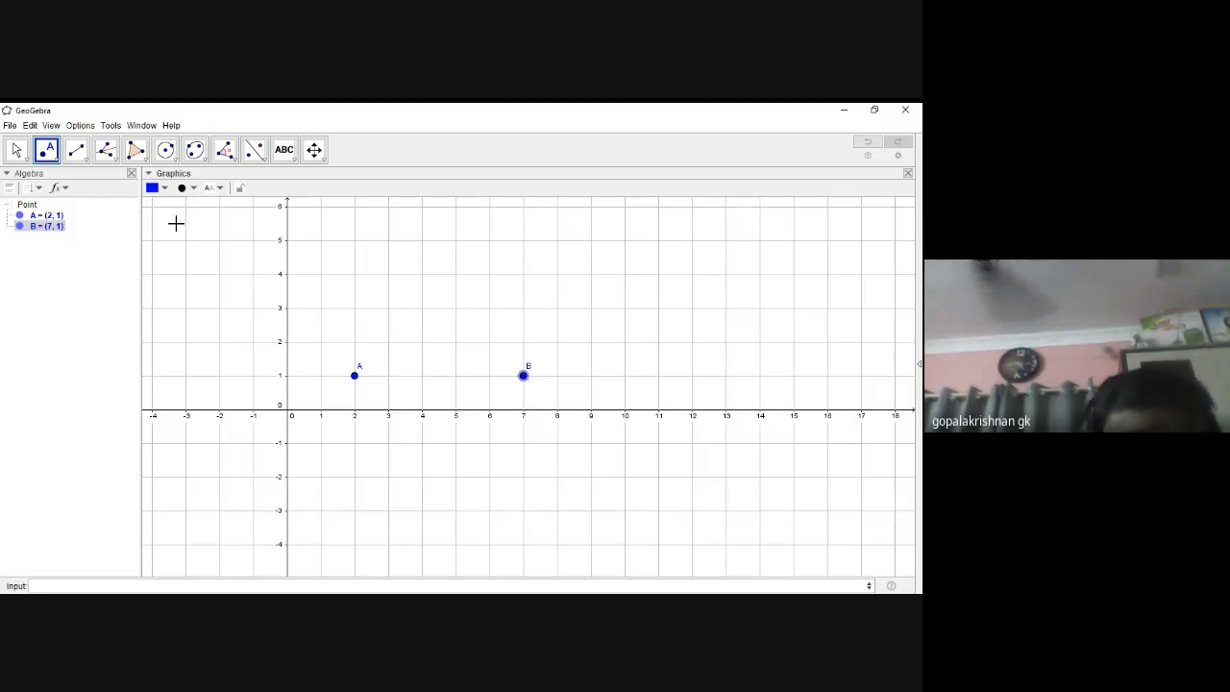
- Draw a trial segment from A to B and undo it
left_click(86, 162)
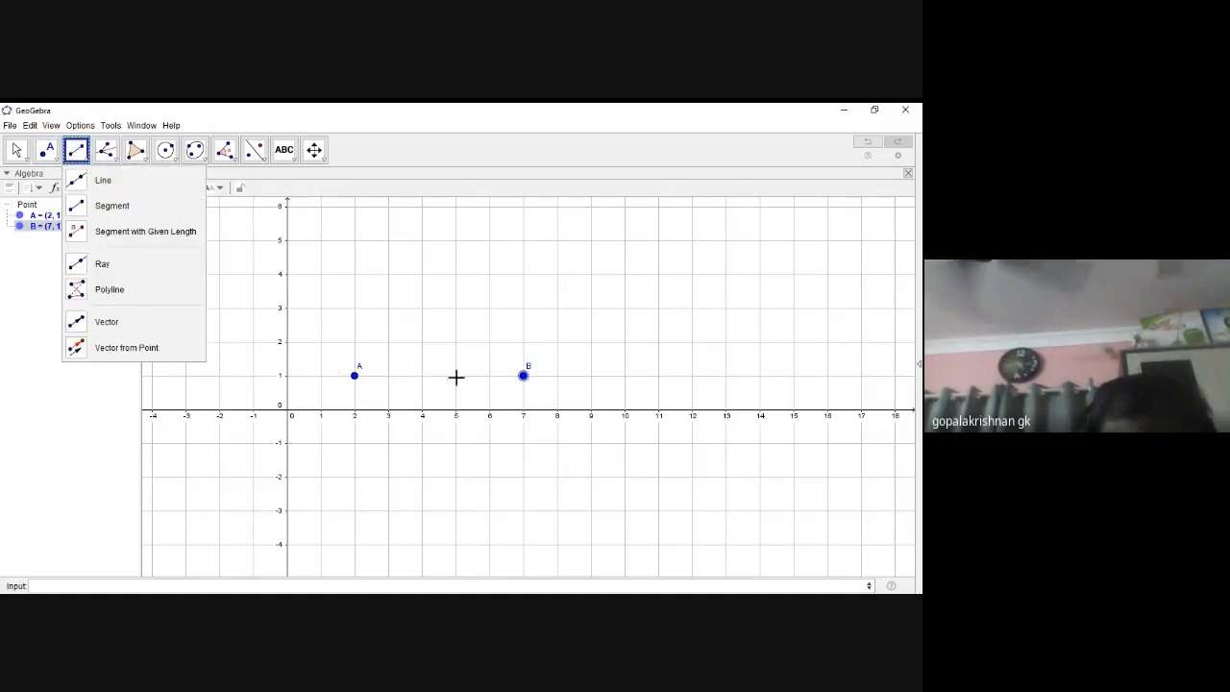
mouse_move(97, 164)
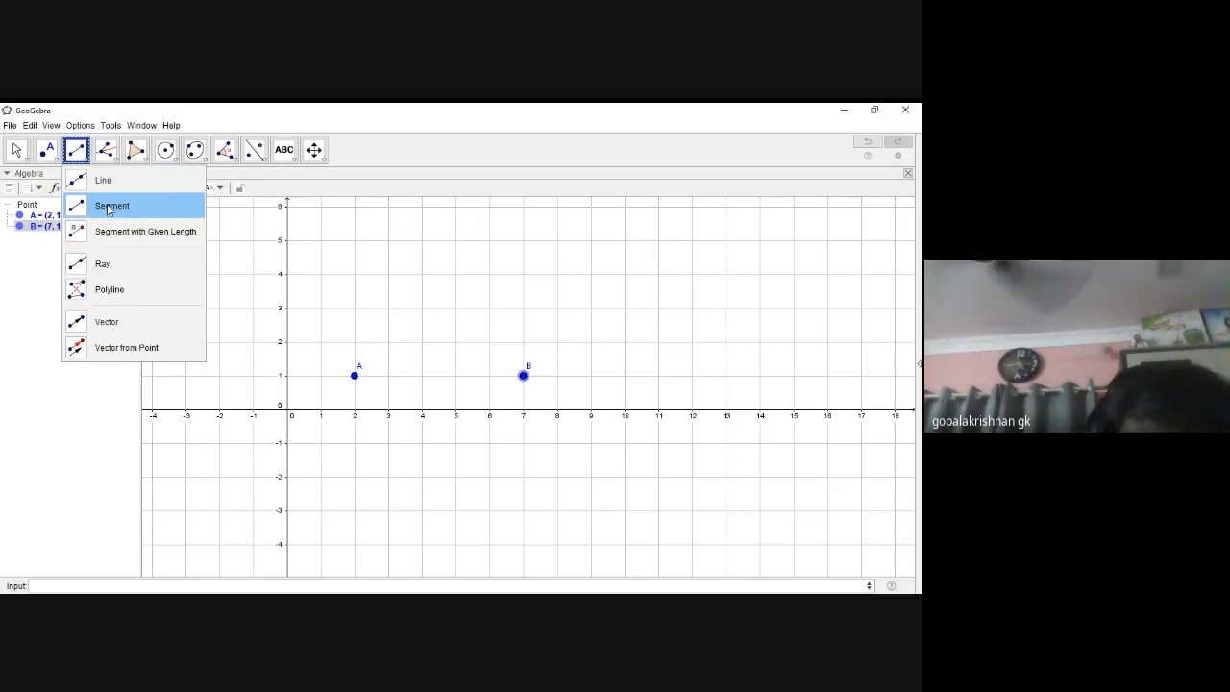
left_click(109, 210)
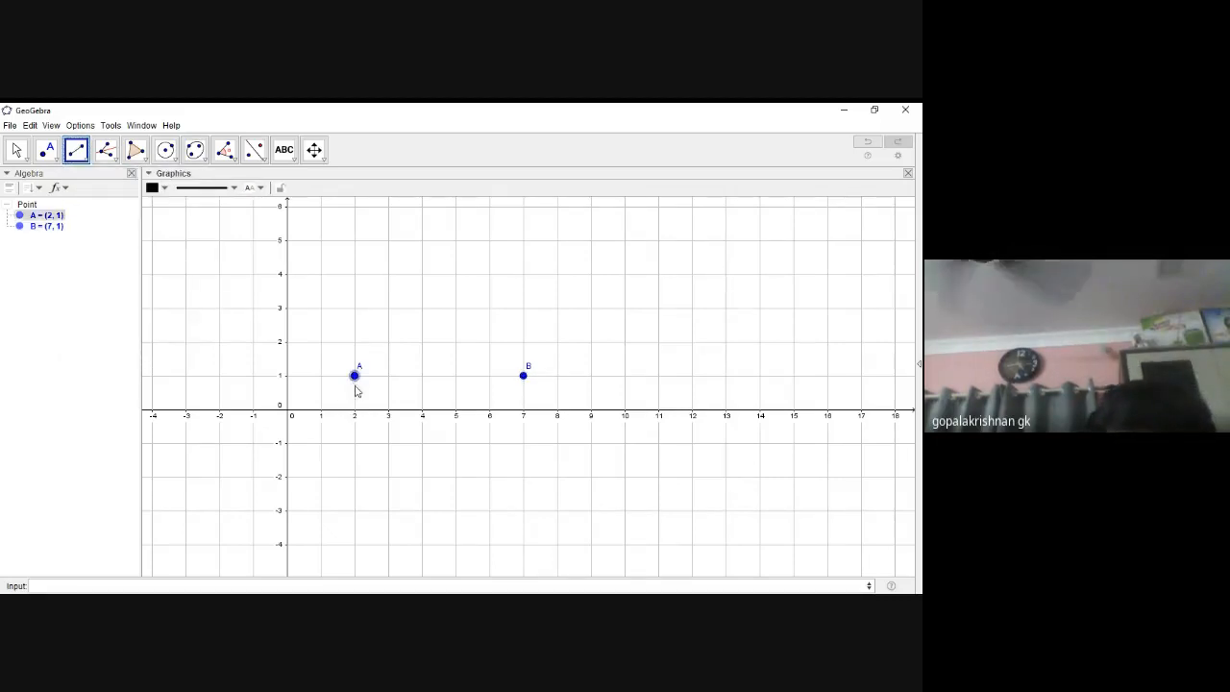
left_click(354, 376)
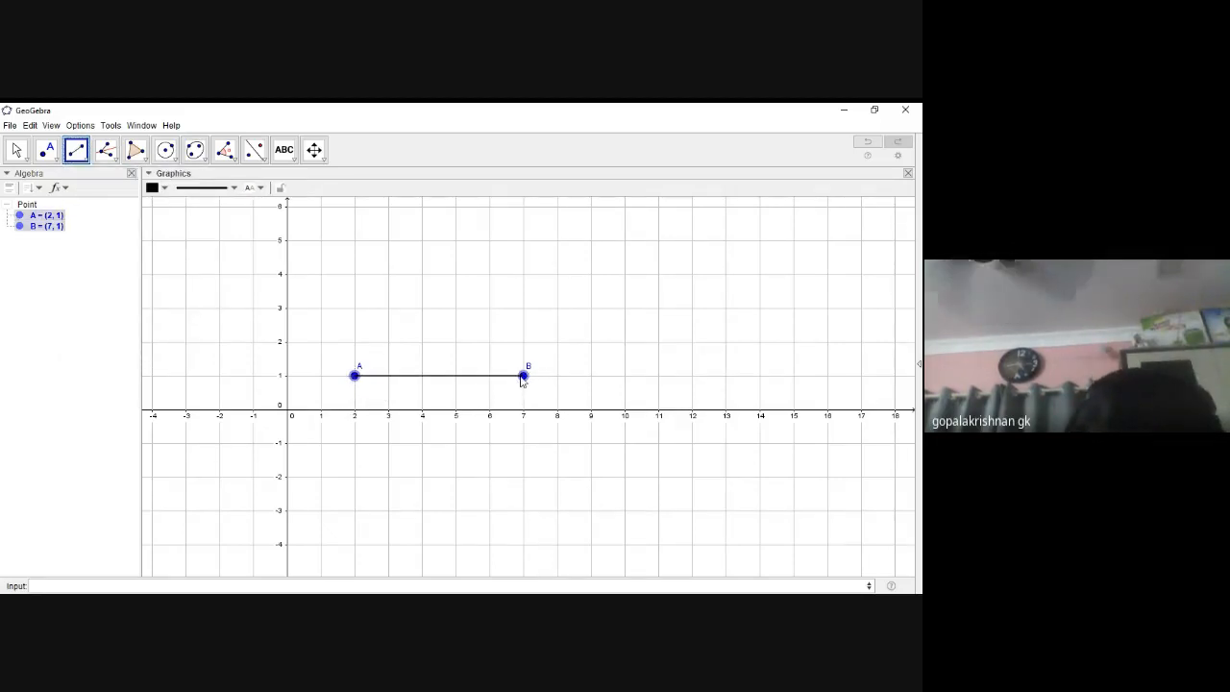
left_click(523, 376)
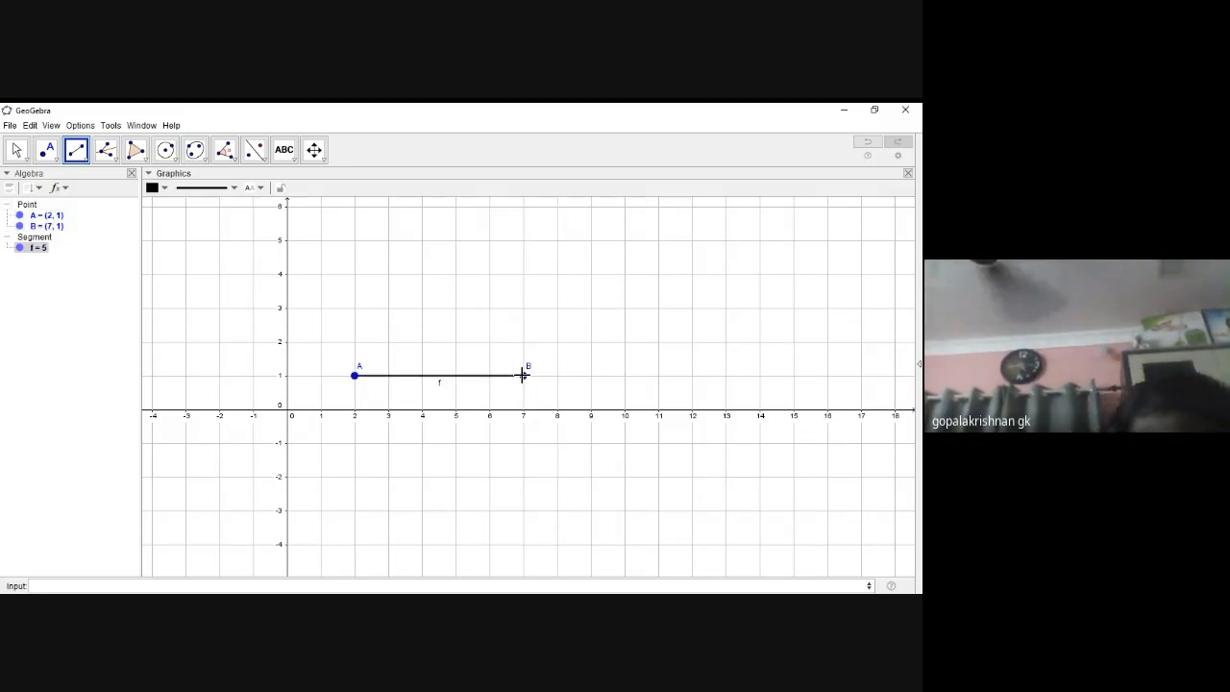
key("ctrl+z")
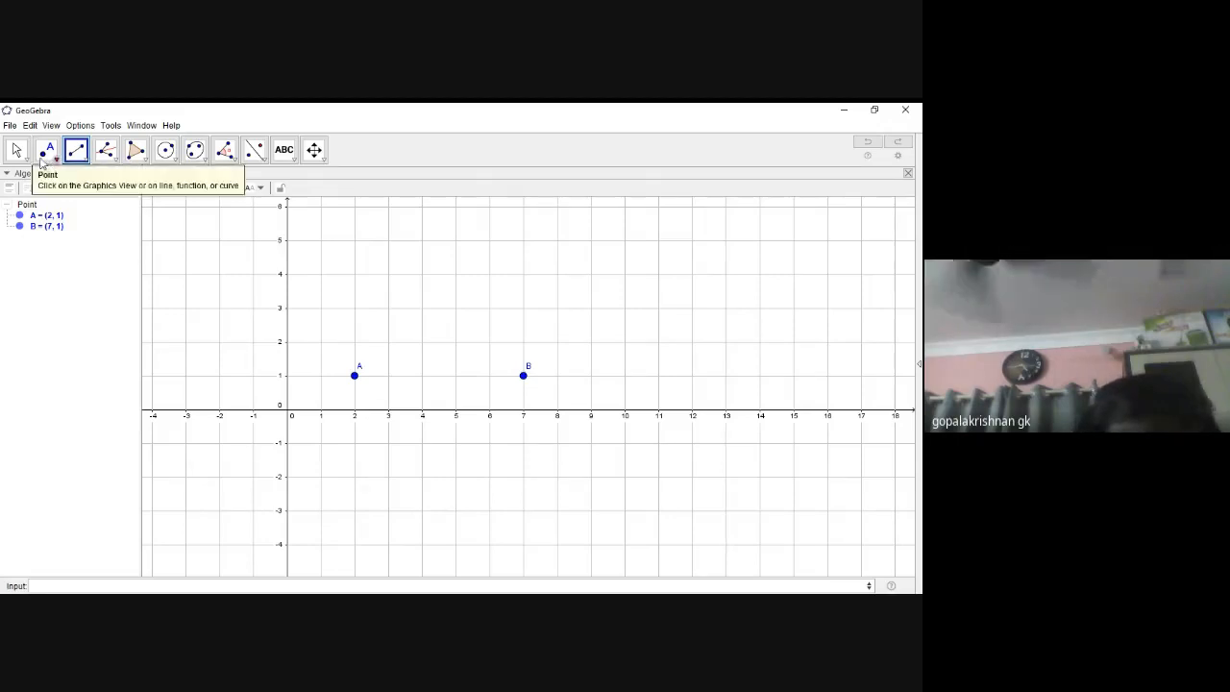
- Try a perpendicular line to the x-axis through point A and undo it
left_click(113, 162)
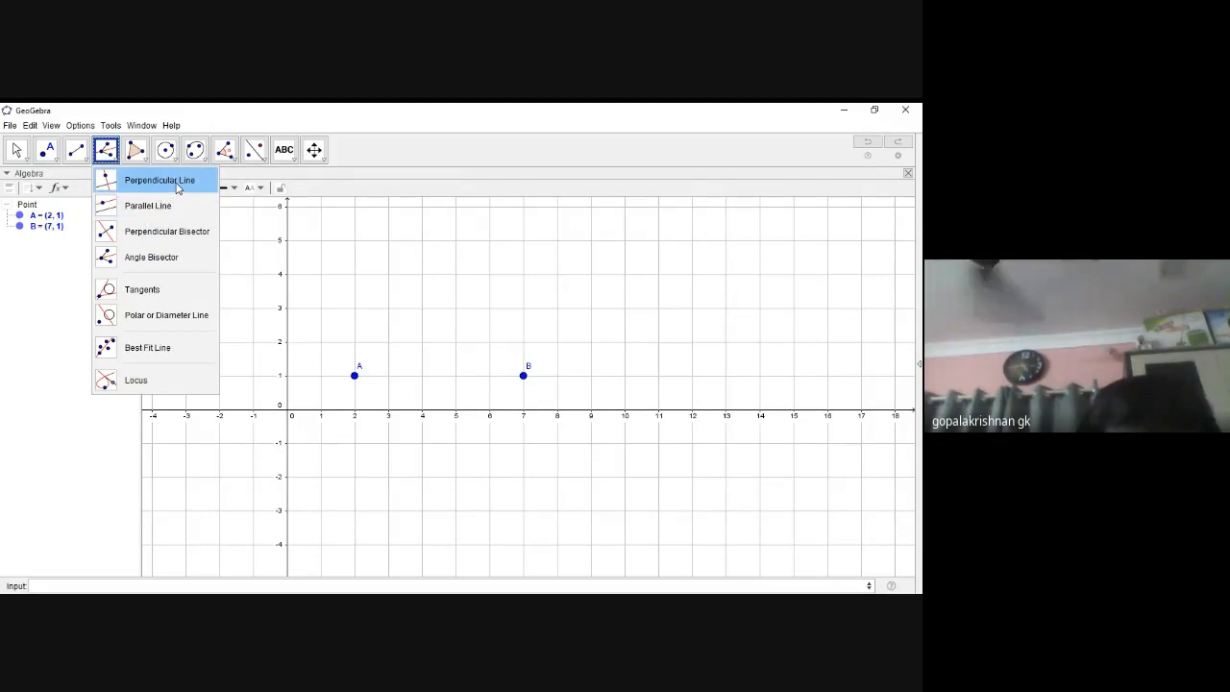
left_click(177, 183)
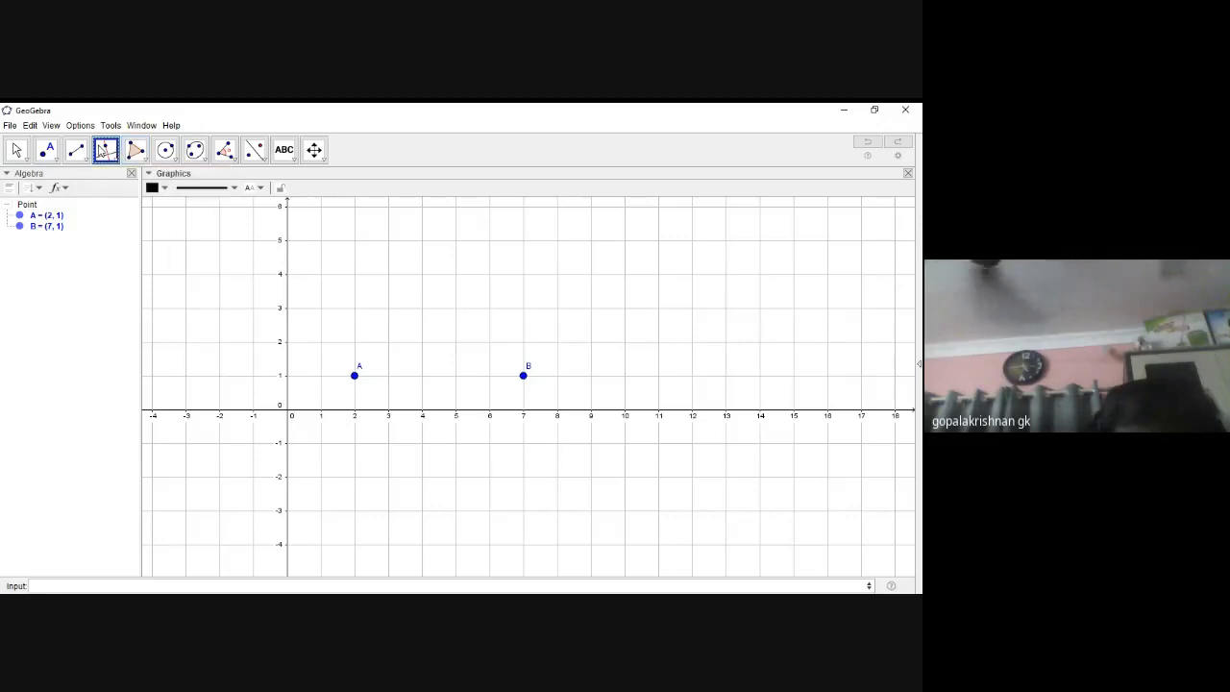
left_click(419, 414)
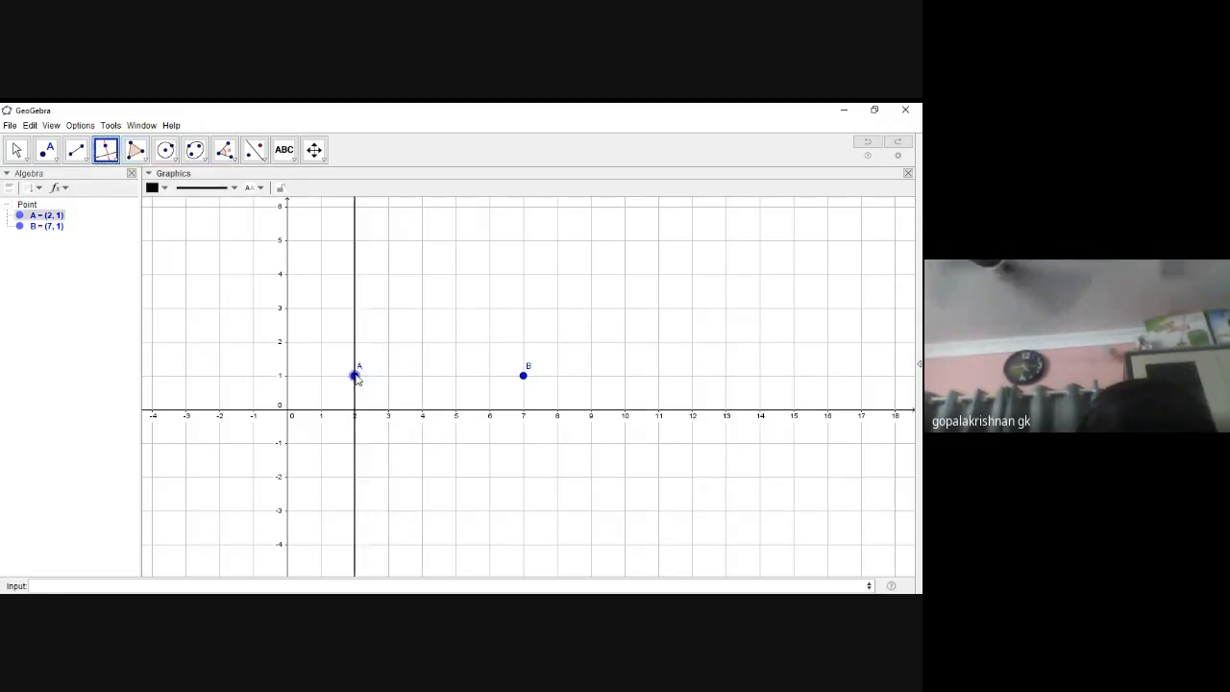
left_click(355, 376)
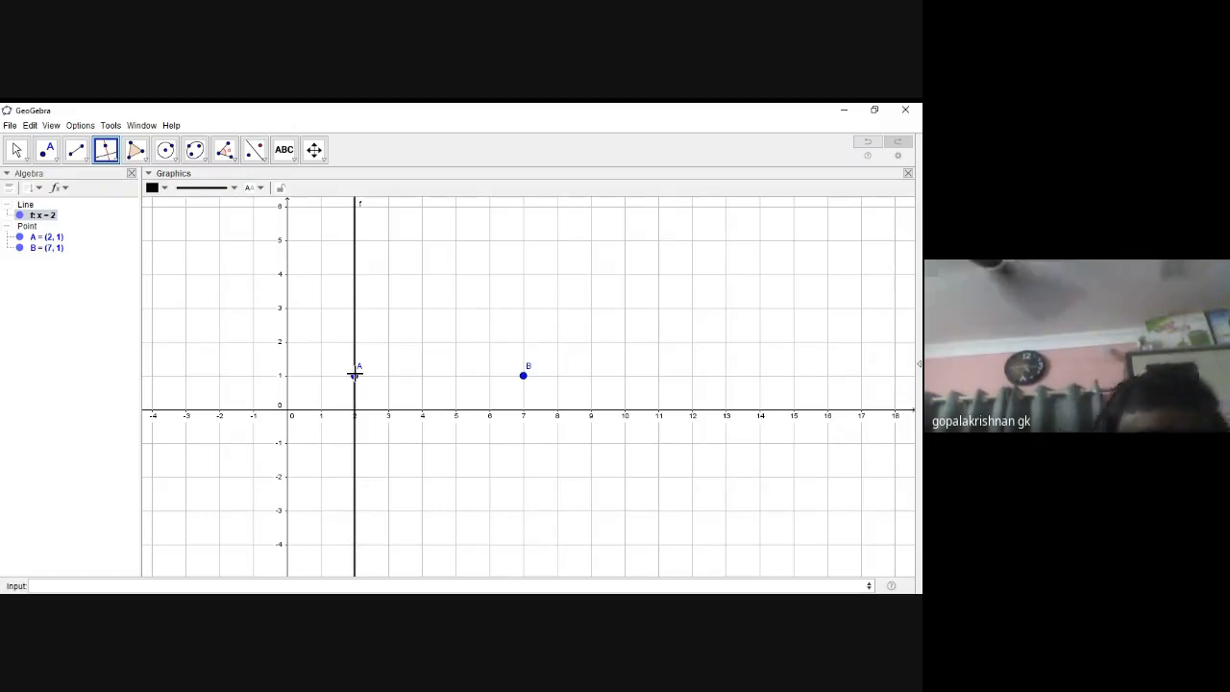
key("ctrl+z")
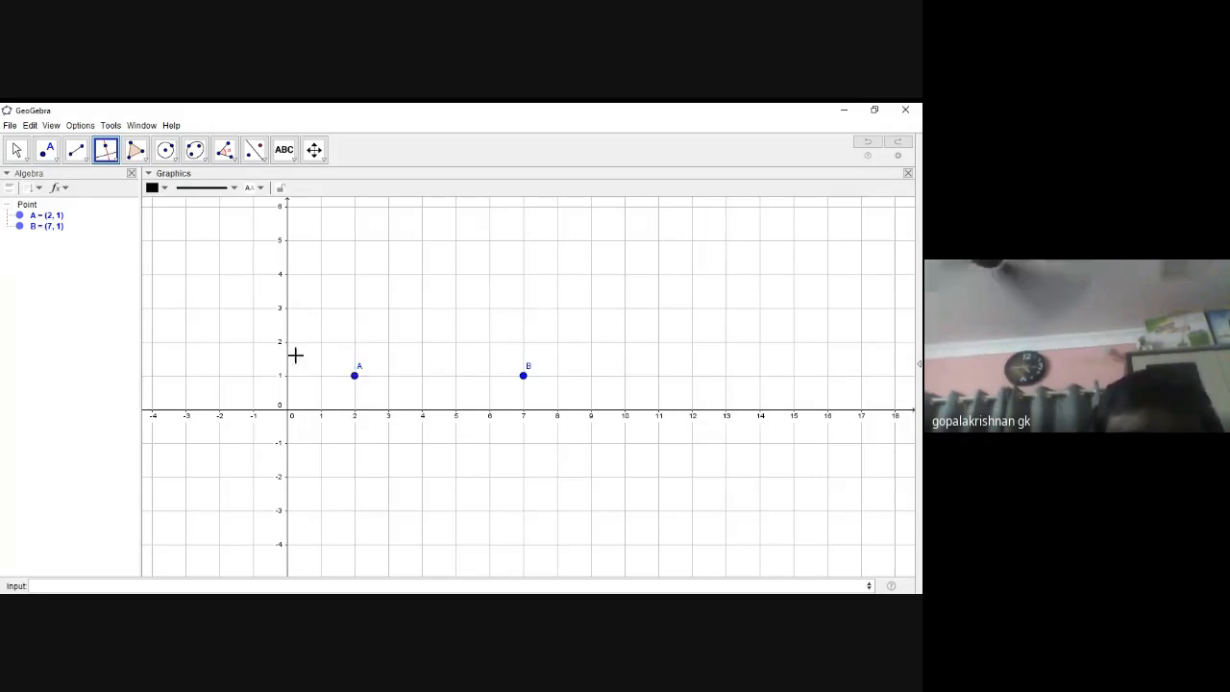
- Draw a segment joining points A and B
left_click(76, 150)
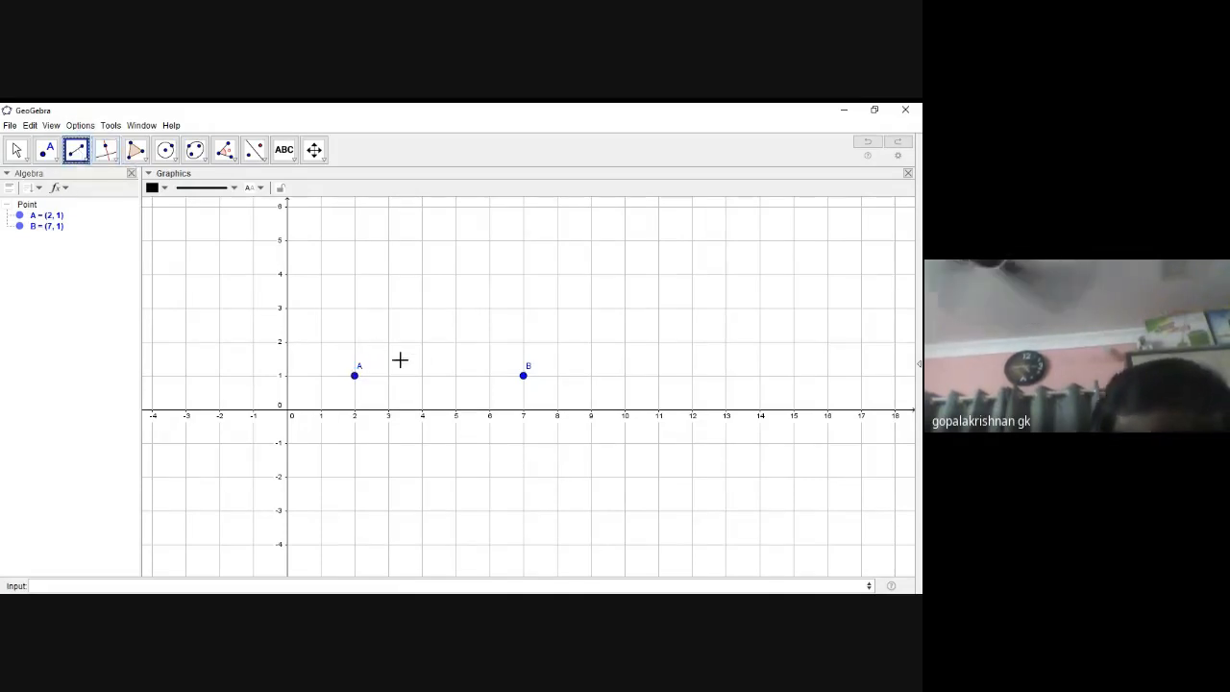
left_click(355, 376)
left_click(524, 376)
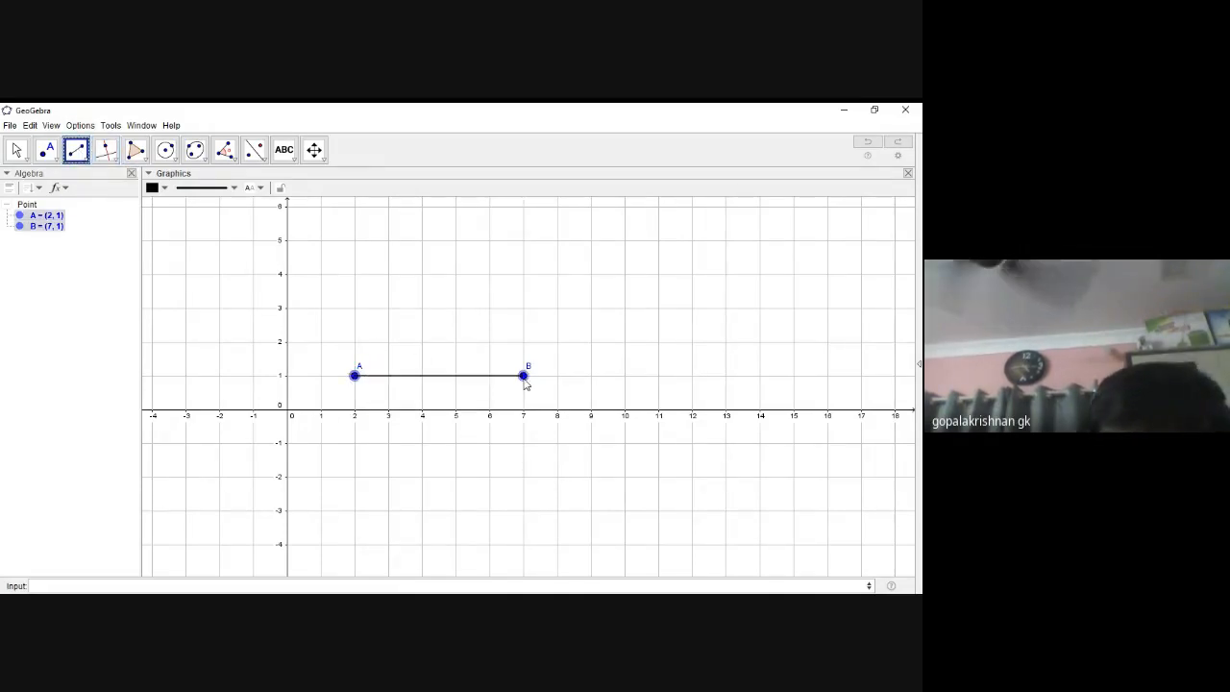
left_click(524, 376)
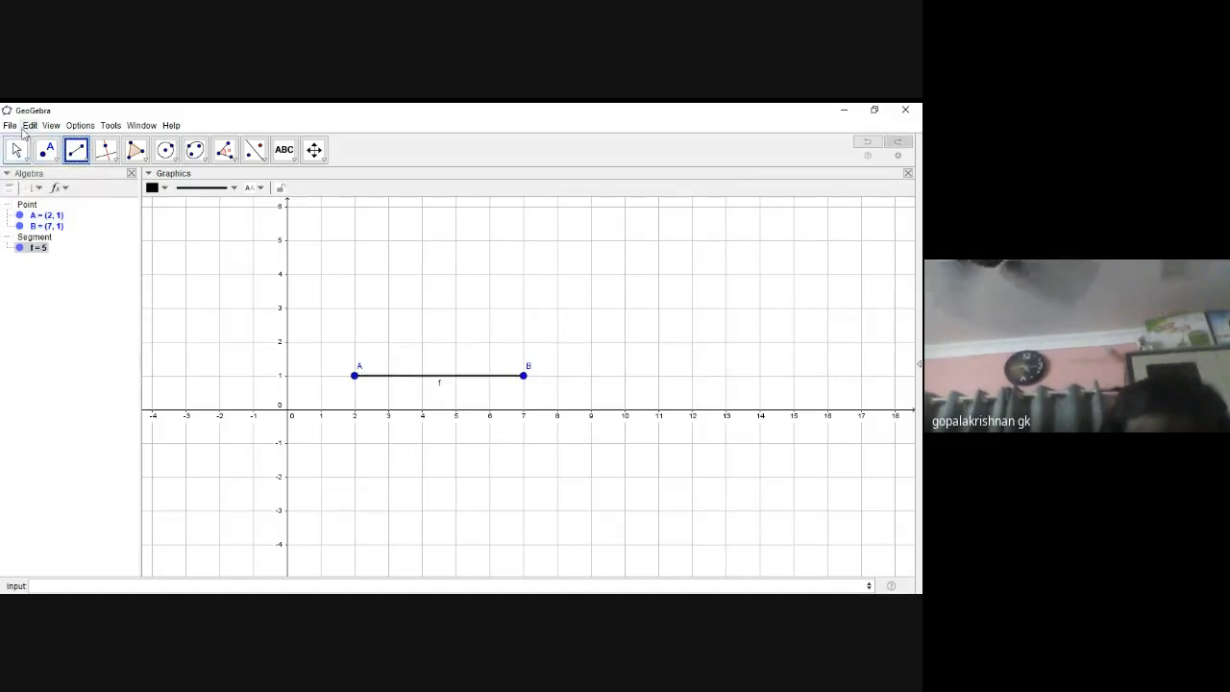
- Construct a line perpendicular to segment AB through point A
left_click(105, 151)
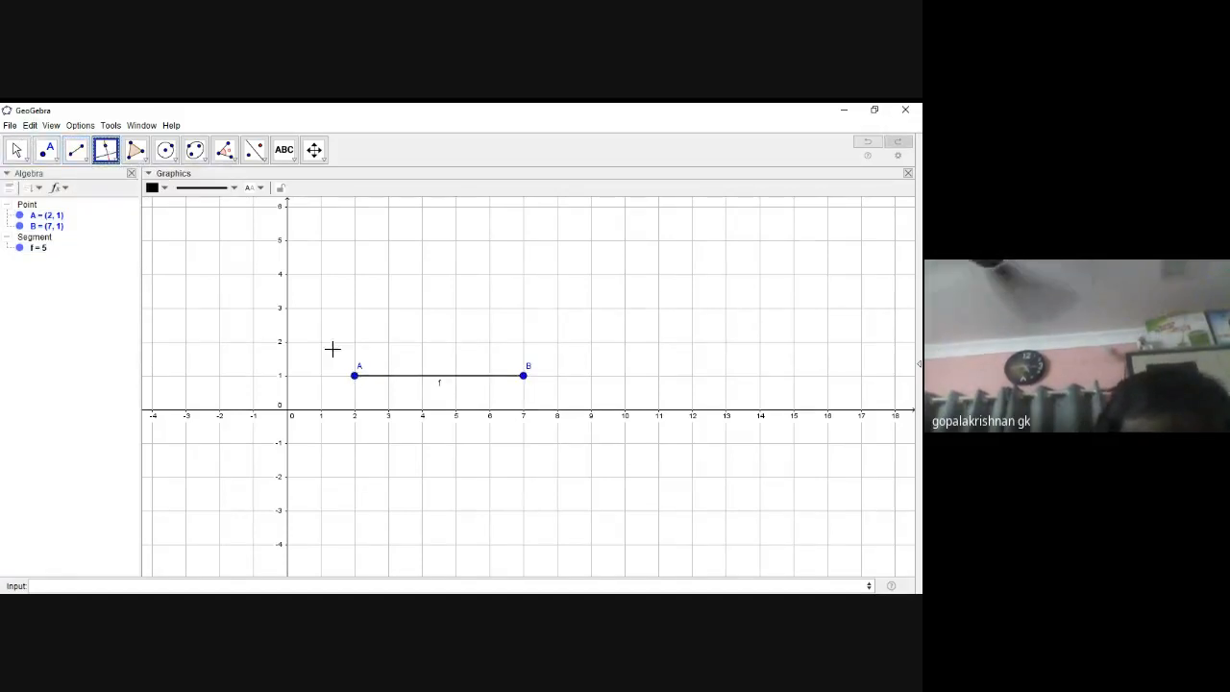
left_click(435, 379)
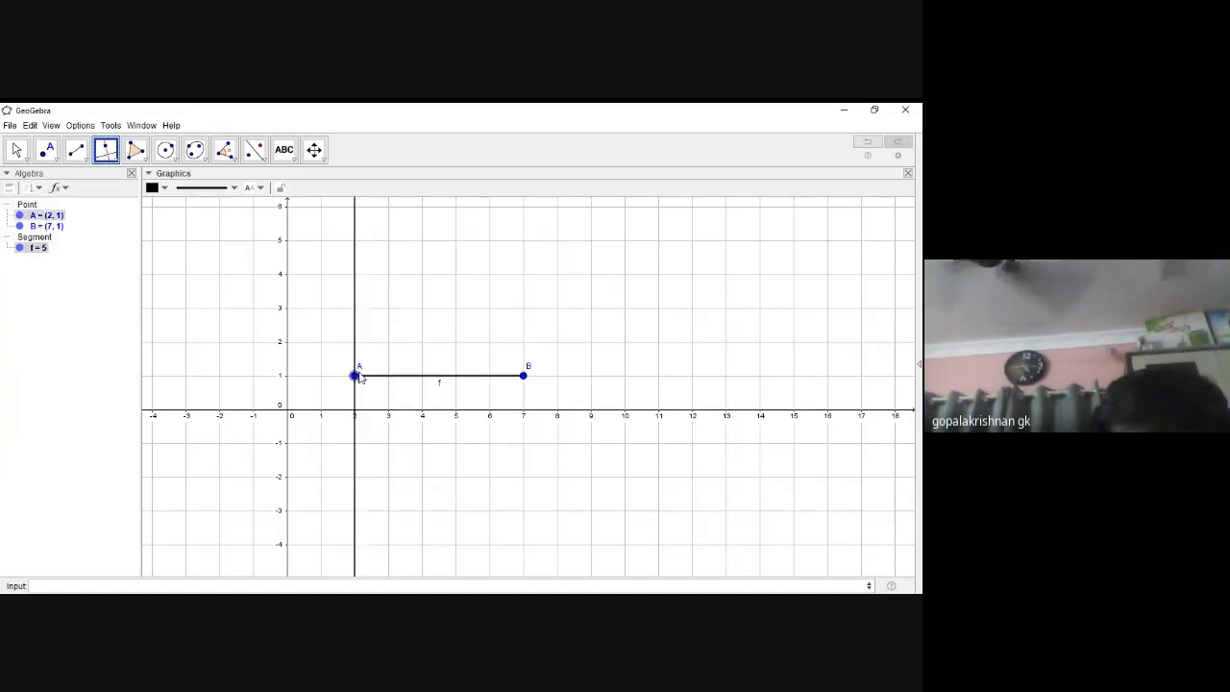
left_click(354, 375)
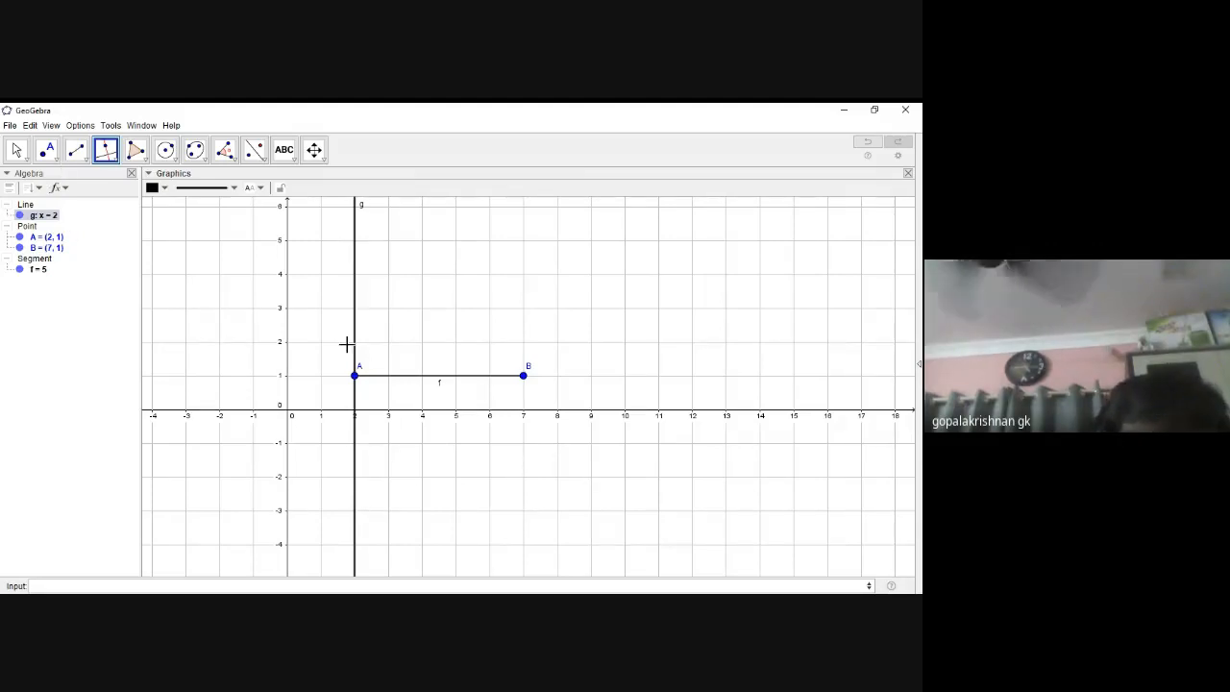
- Place a point on the perpendicular line at (2, 5) with the Point on Object tool
left_click(56, 162)
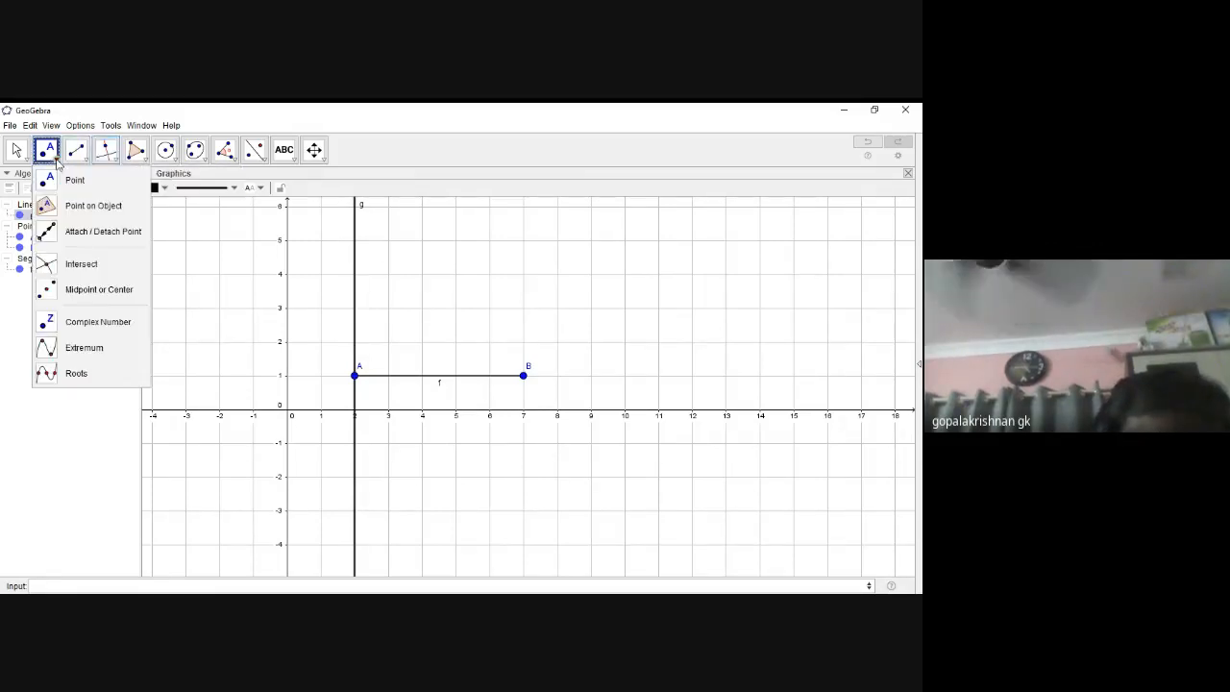
mouse_move(78, 158)
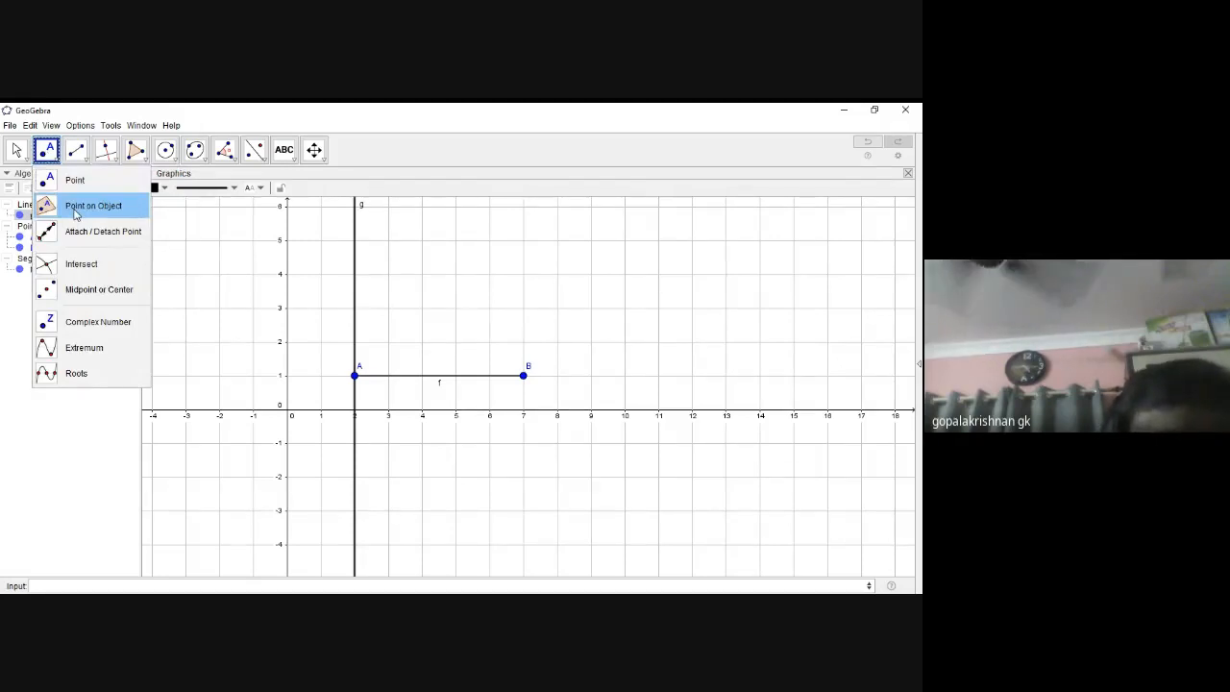
left_click(77, 207)
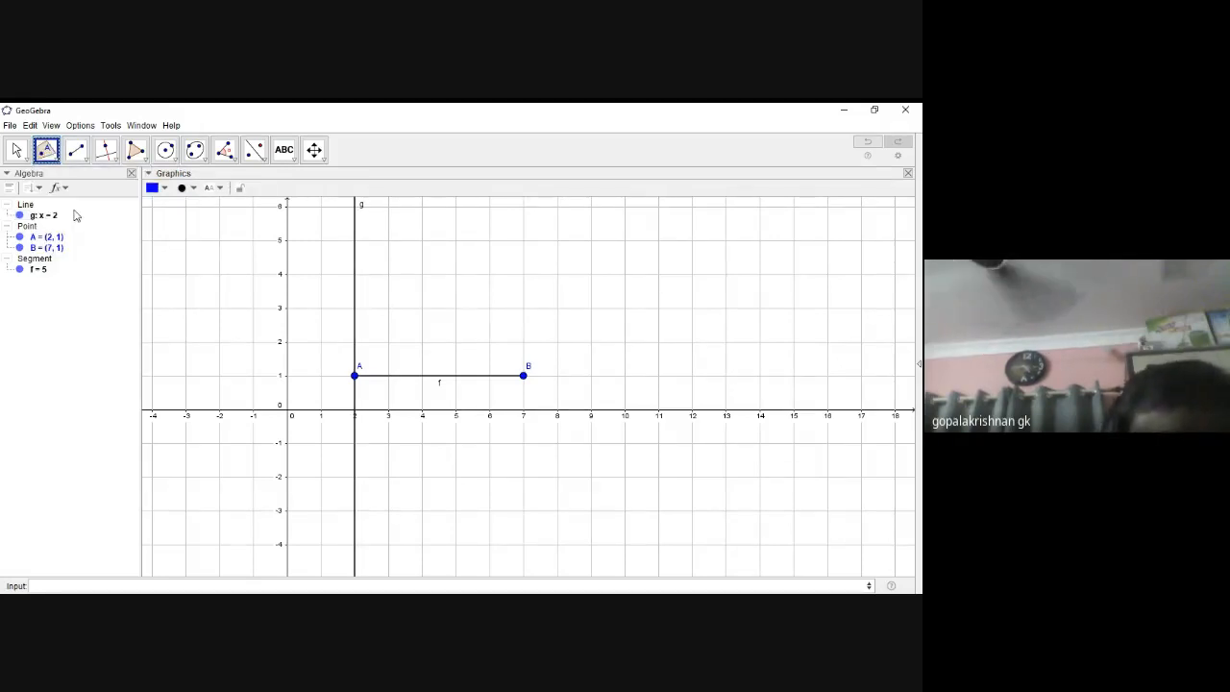
left_click(354, 240)
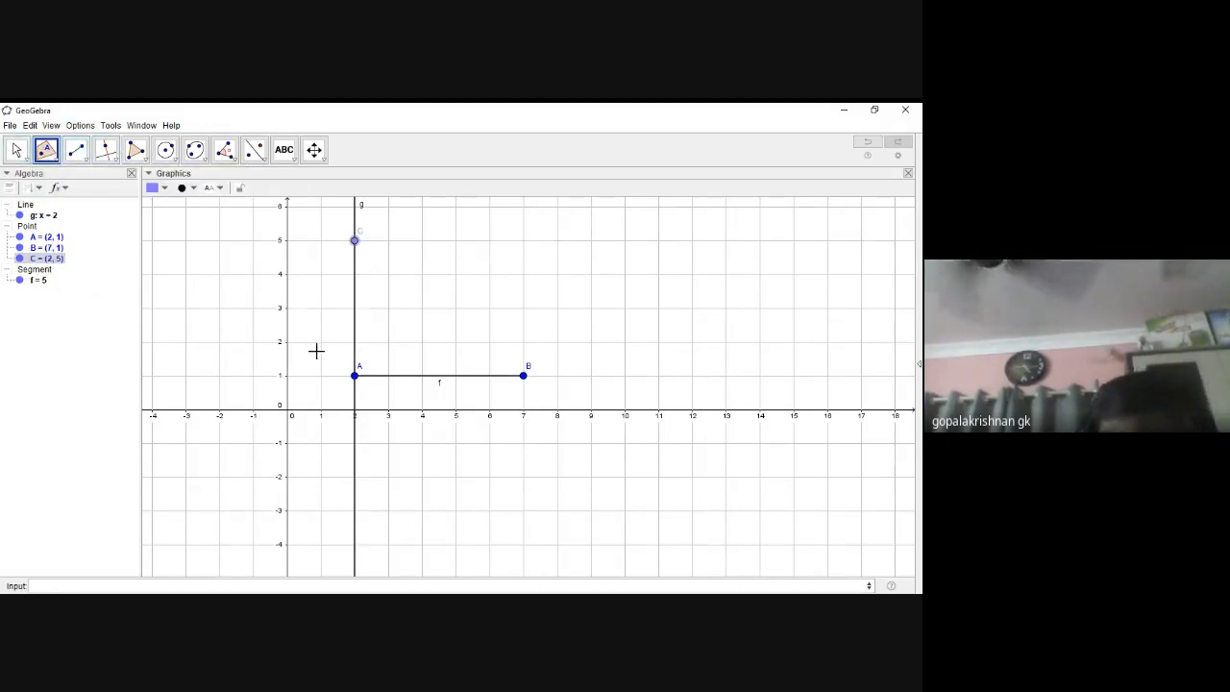
- Draw a triangle polygon through points C, A and B
left_click(143, 164)
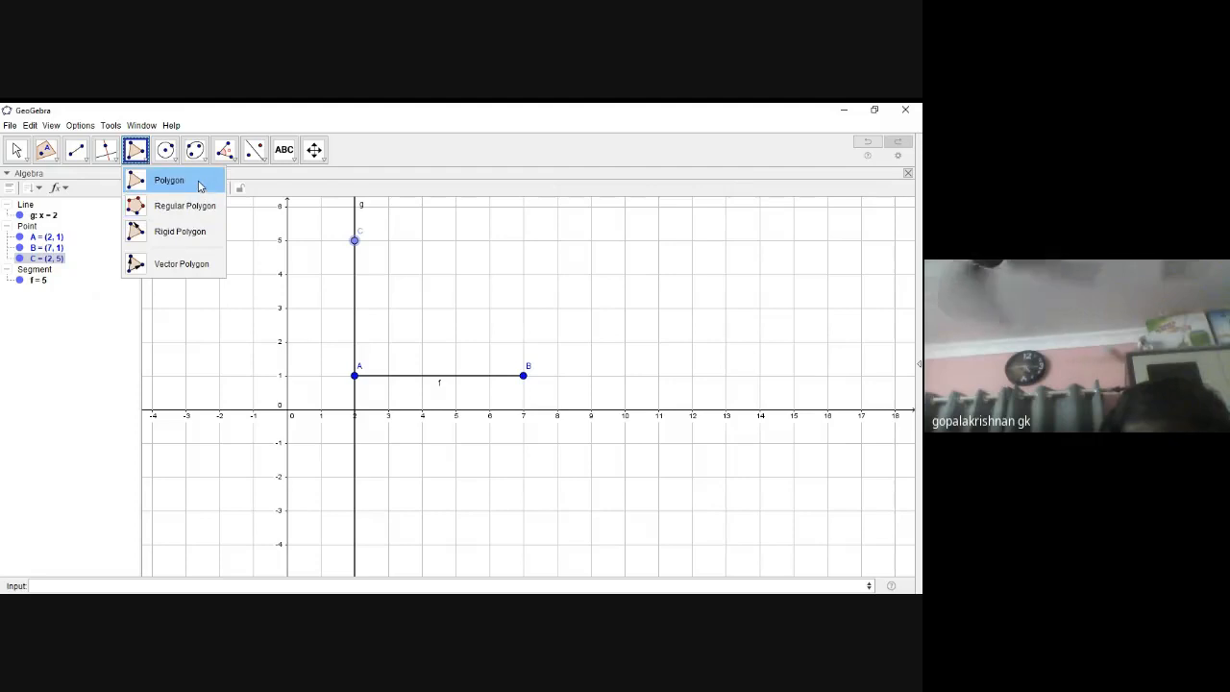
left_click(172, 181)
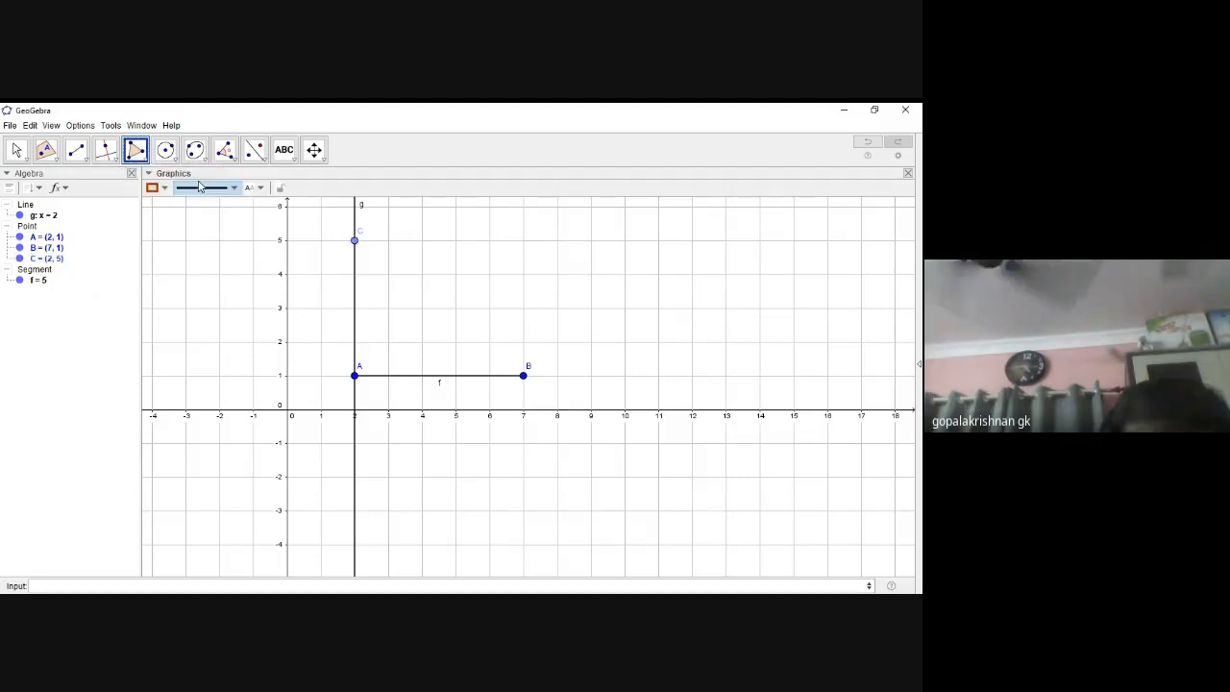
left_click(354, 240)
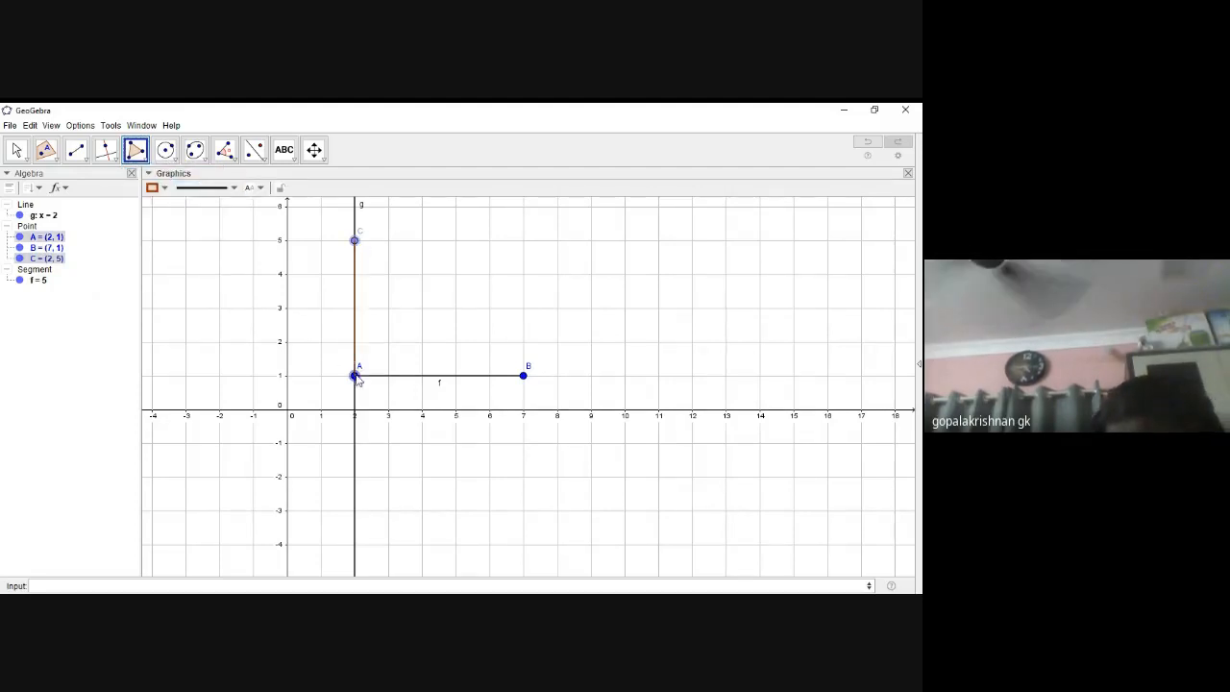
left_click(354, 375)
left_click(524, 375)
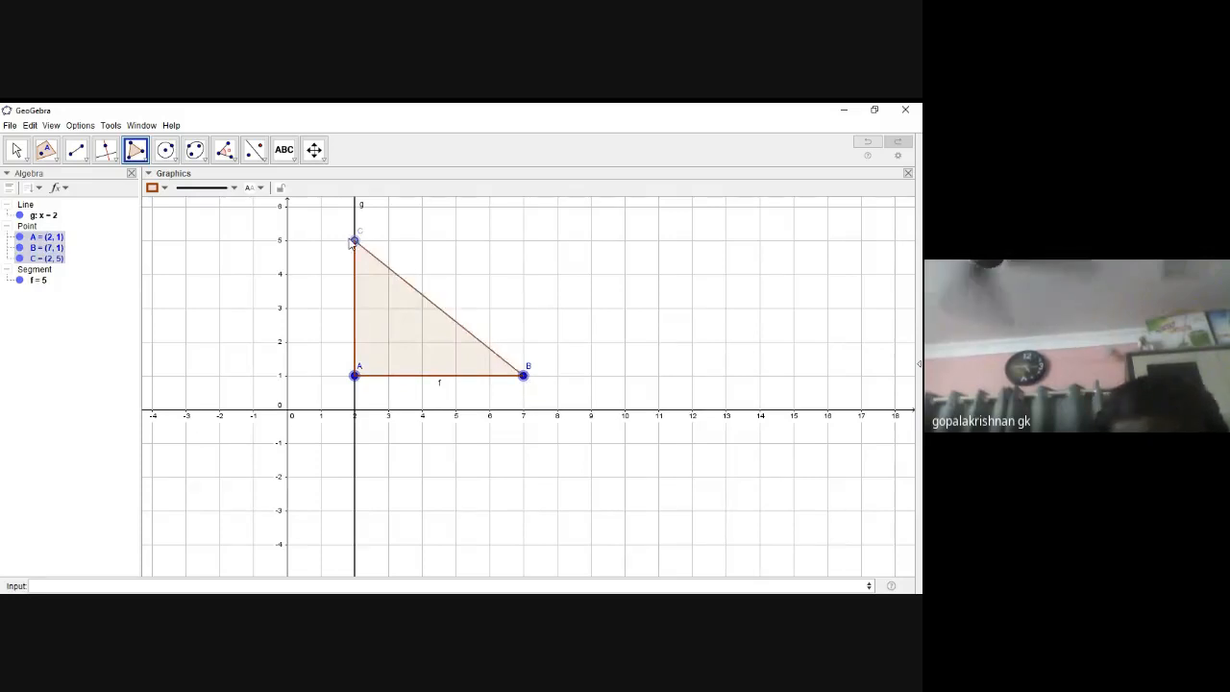
left_click(355, 240)
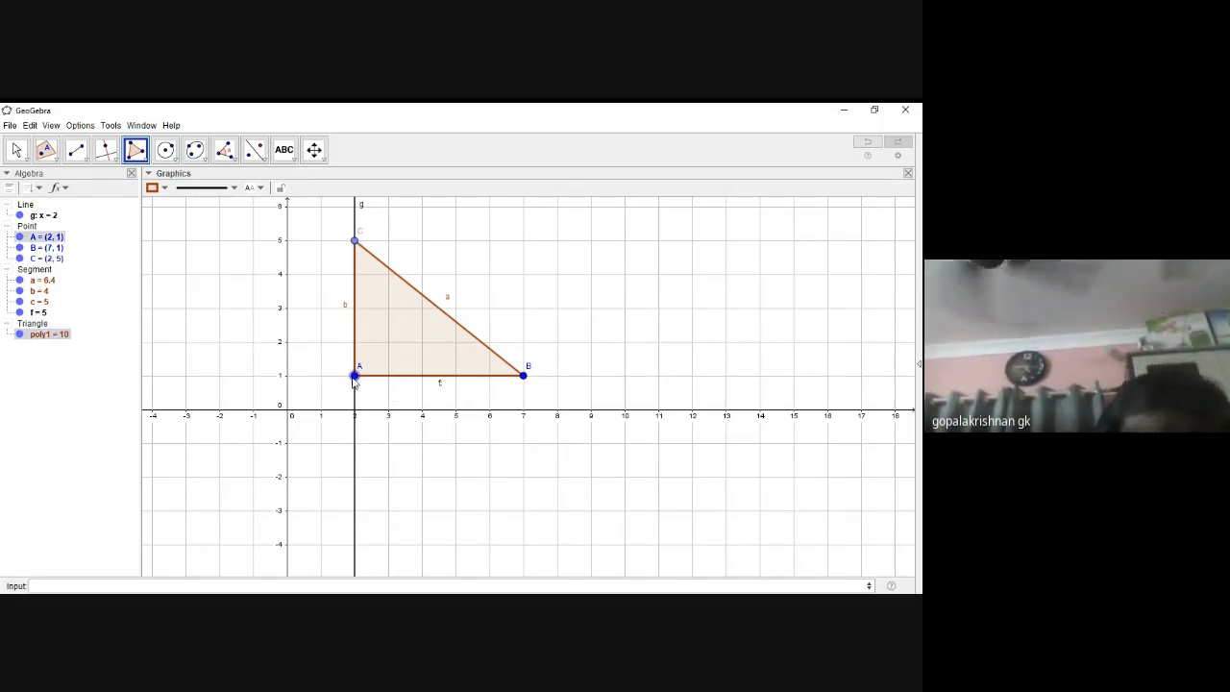
- Undo the triangle, point C, the perpendicular line and segment AB, back to points A and B only
key("ctrl+z")
key("ctrl+z")
key("ctrl+z")
key("ctrl+z")
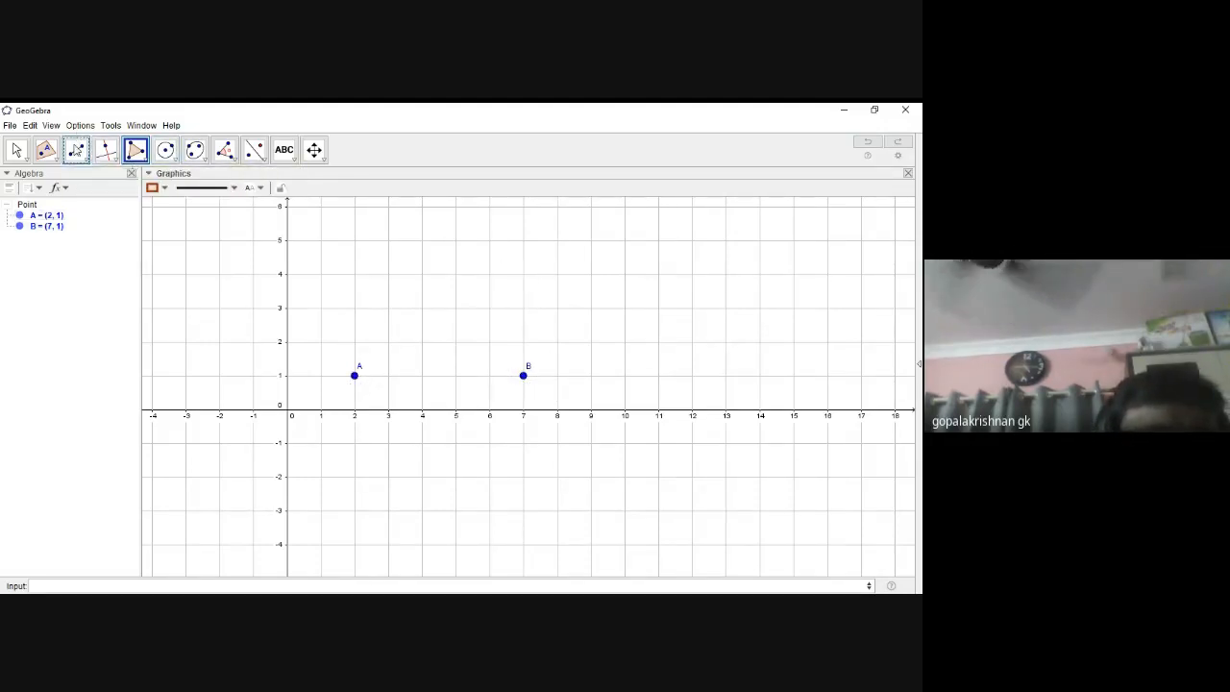
- Redraw the segment from point A to point B
left_click(76, 150)
left_click(355, 383)
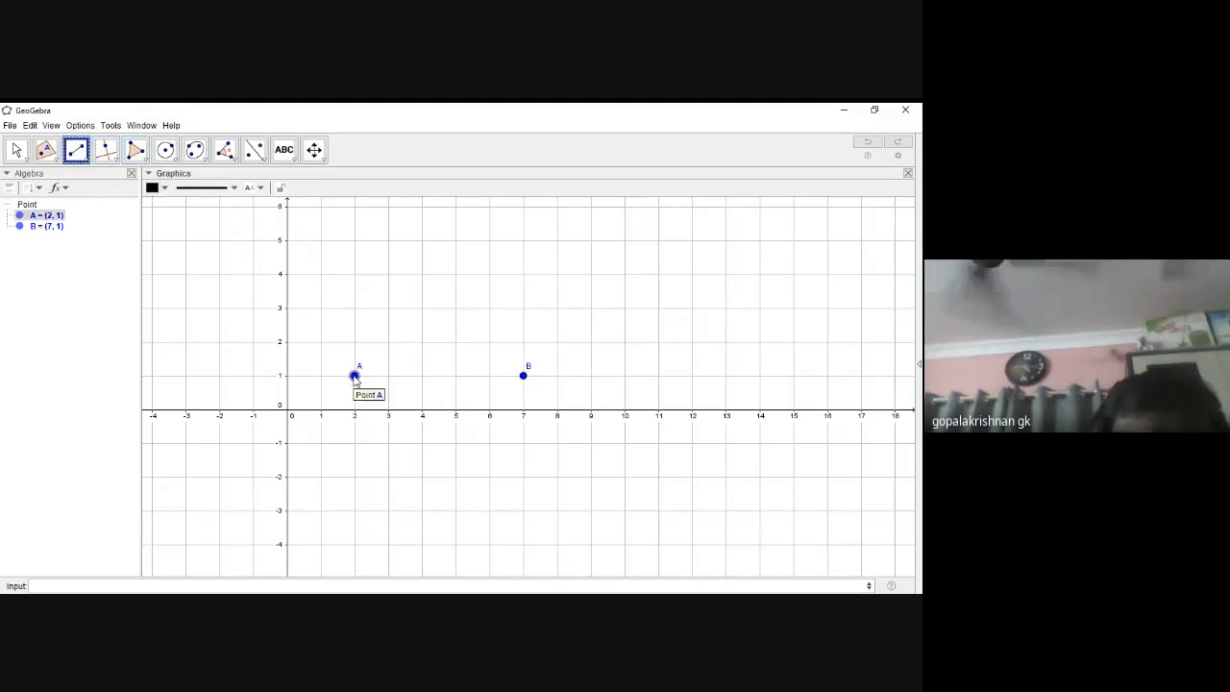
left_click(524, 379)
left_click(523, 377)
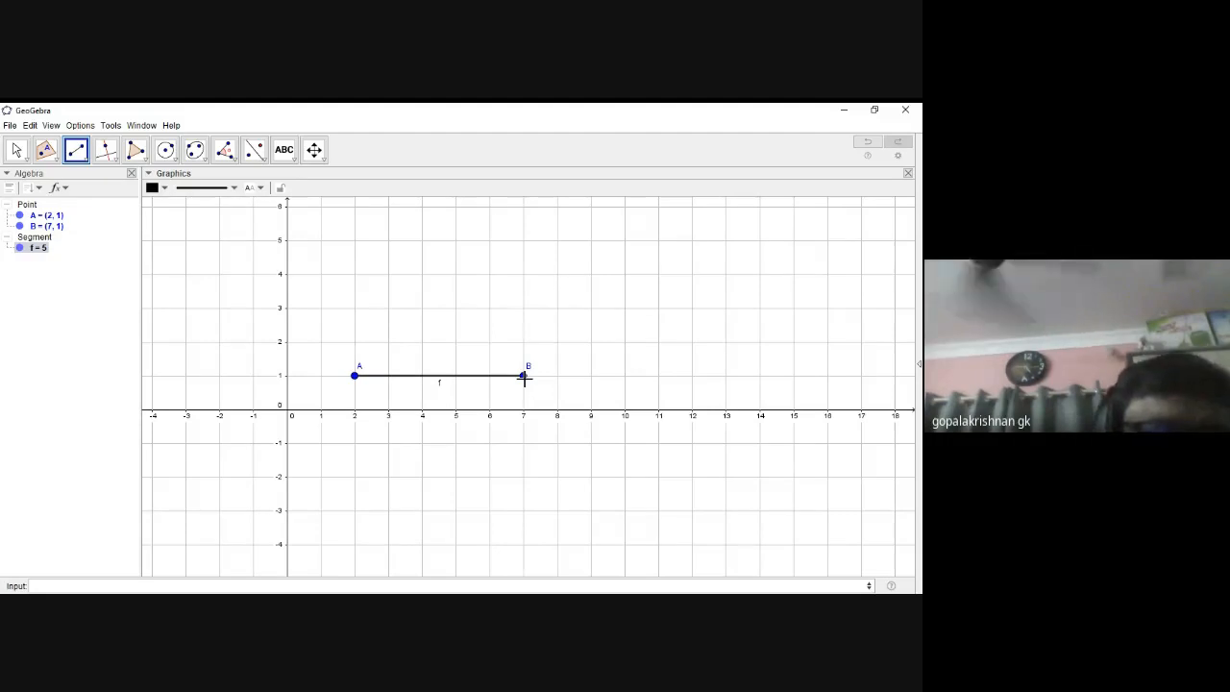
- Construct a perpendicular line to segment AB passing through point A
left_click(106, 151)
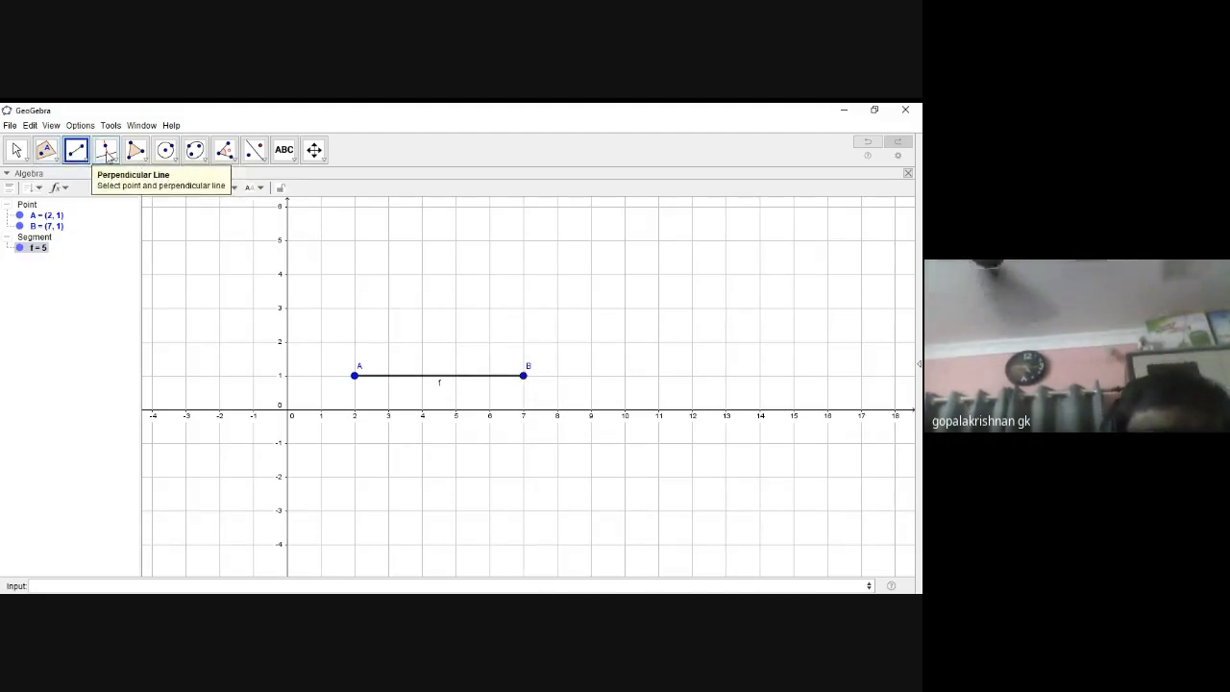
left_click(419, 382)
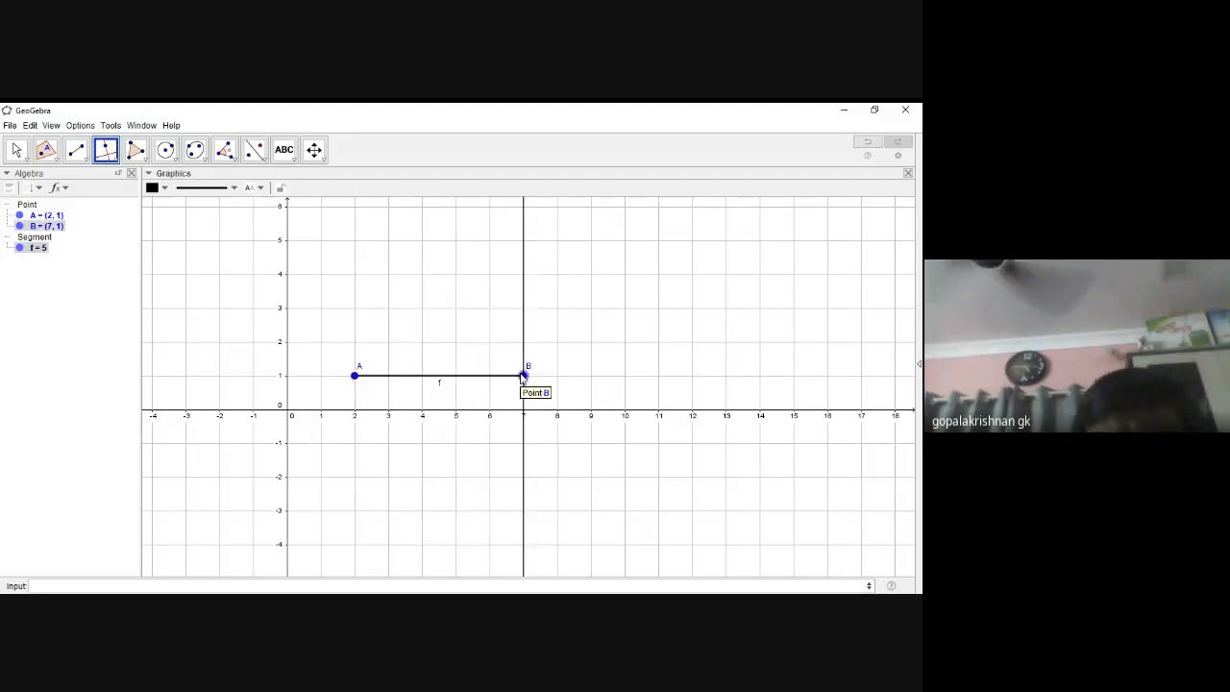
left_click(355, 376)
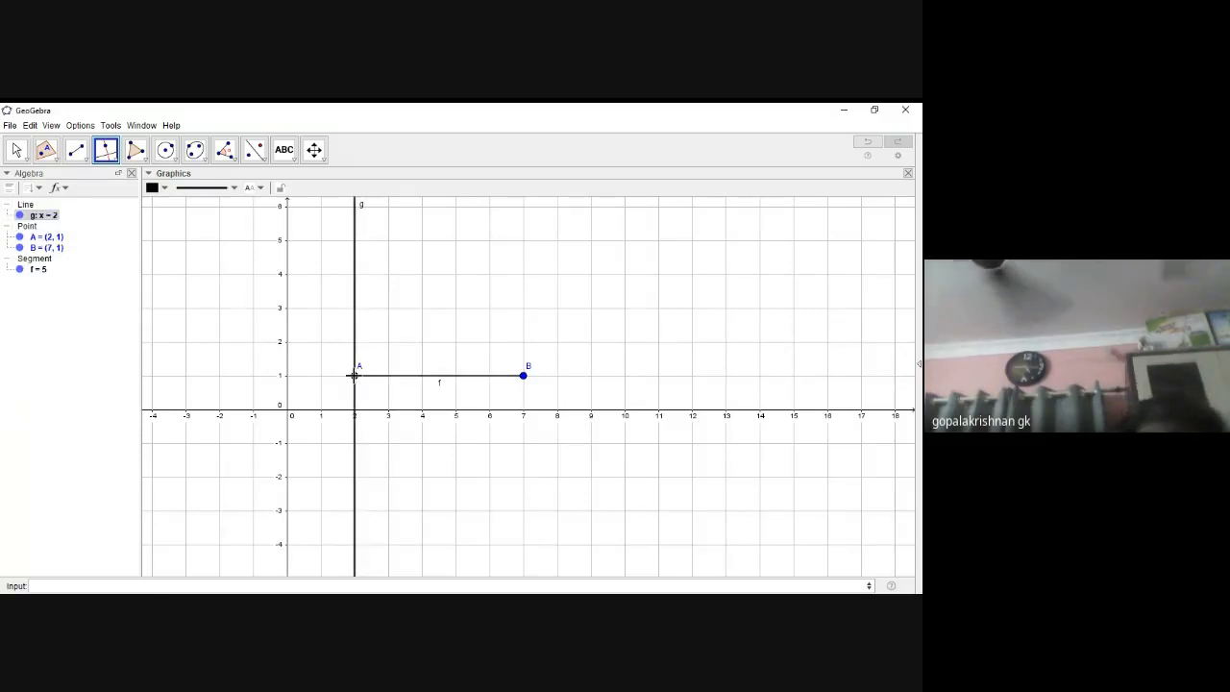
- Attach a new point to the perpendicular line at (2, 5) using Point on Object
left_click(50, 154)
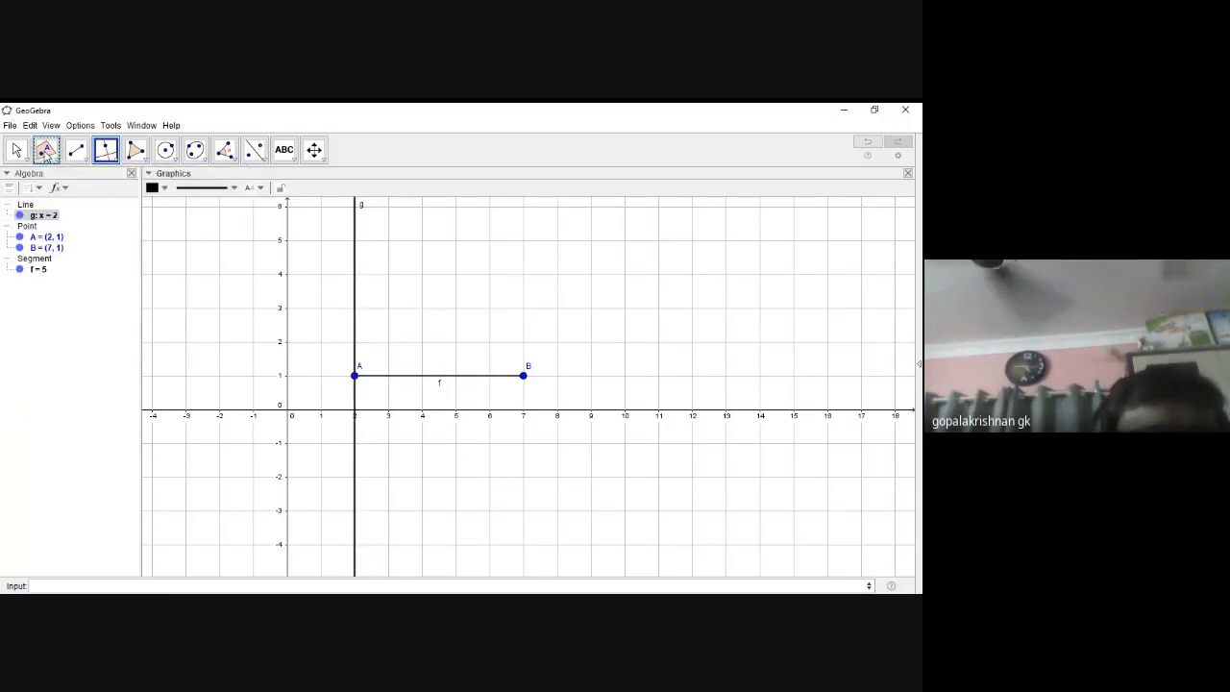
left_click(57, 160)
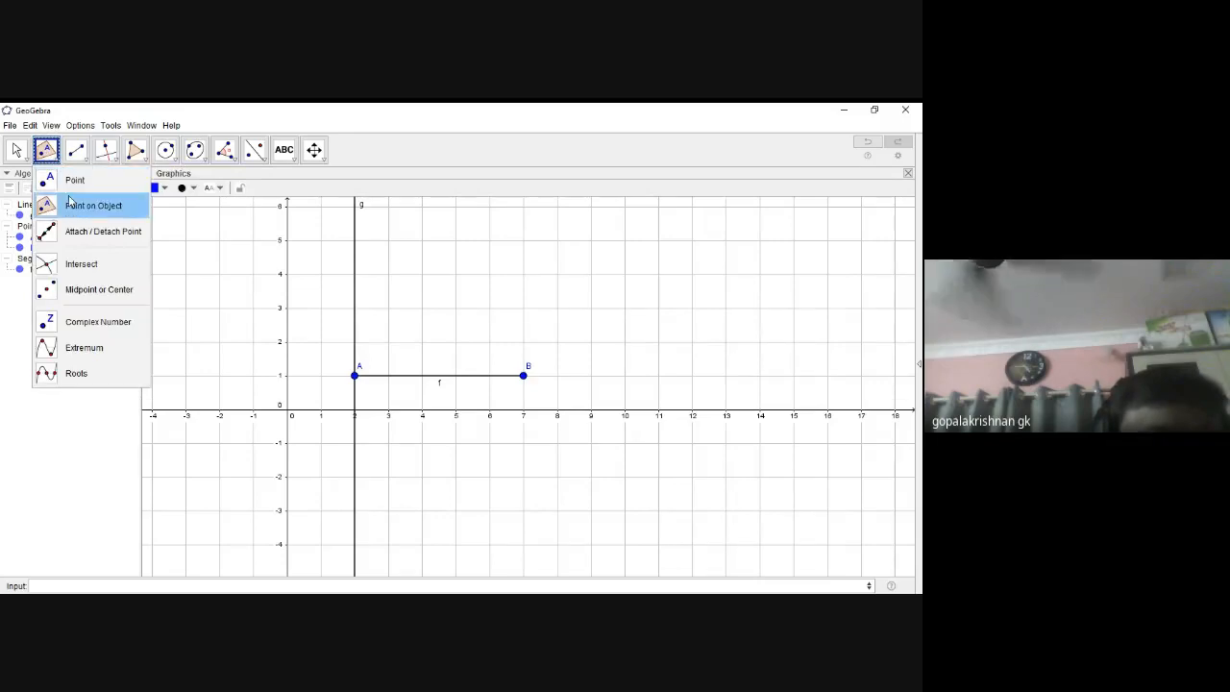
left_click(75, 205)
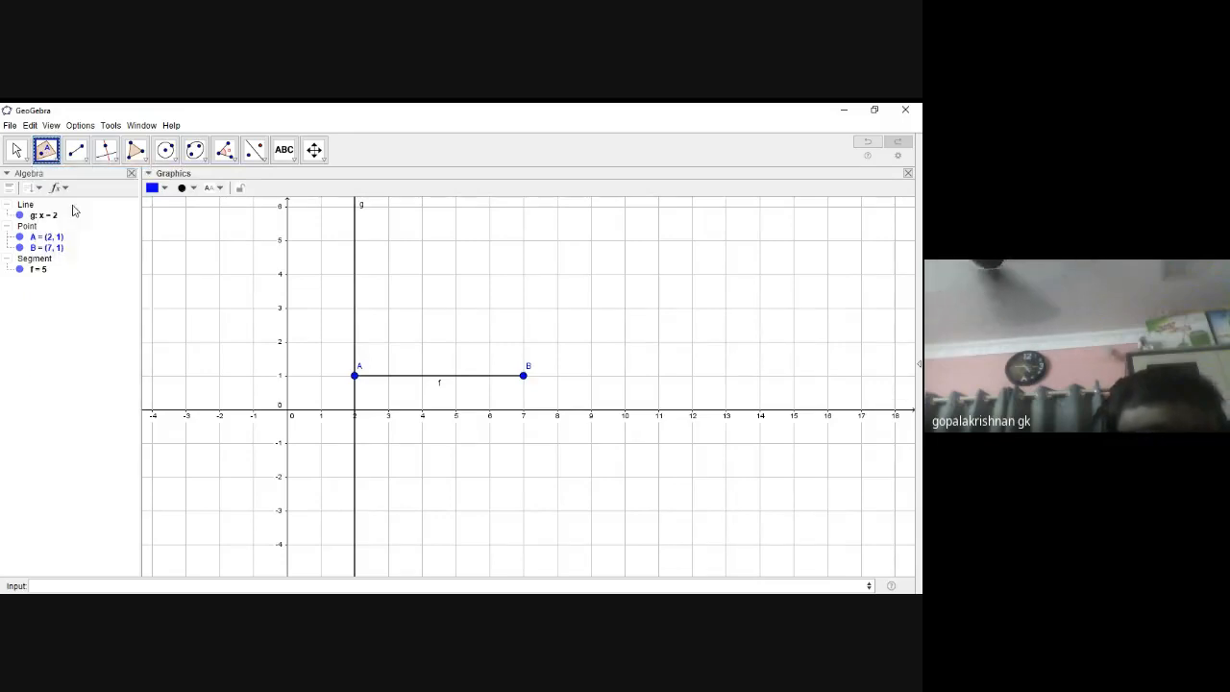
left_click(355, 240)
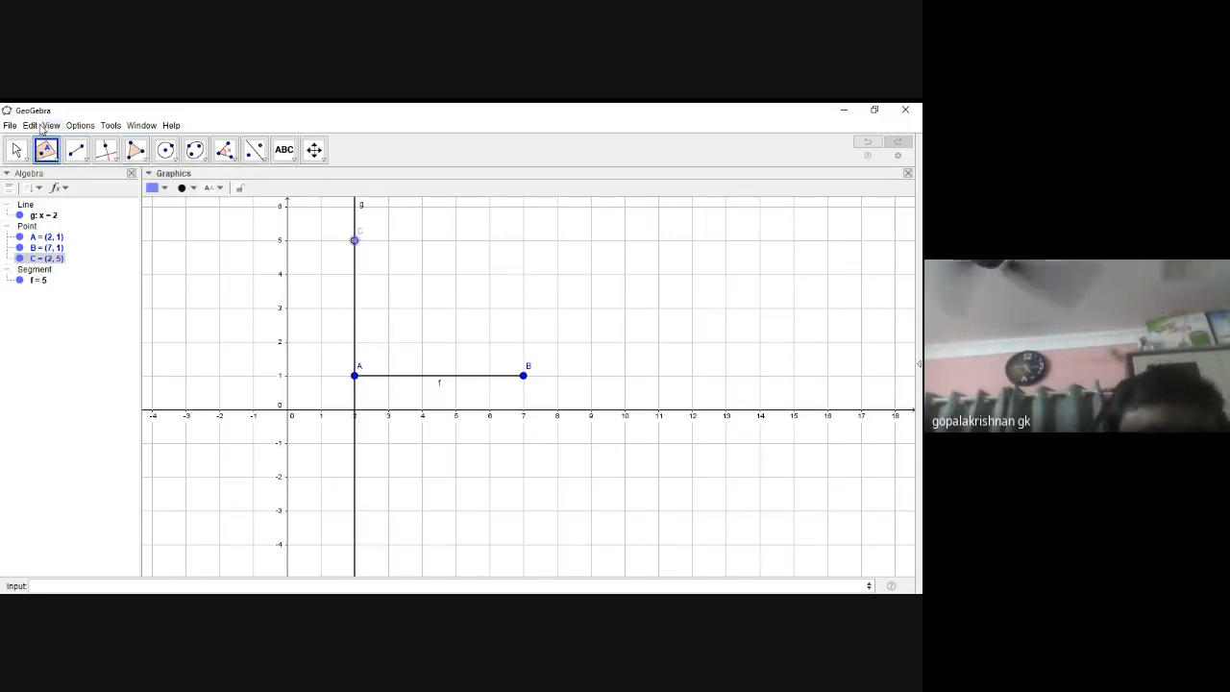
- Create a triangle with the Polygon tool, using C, A and B as its vertices
left_click(136, 151)
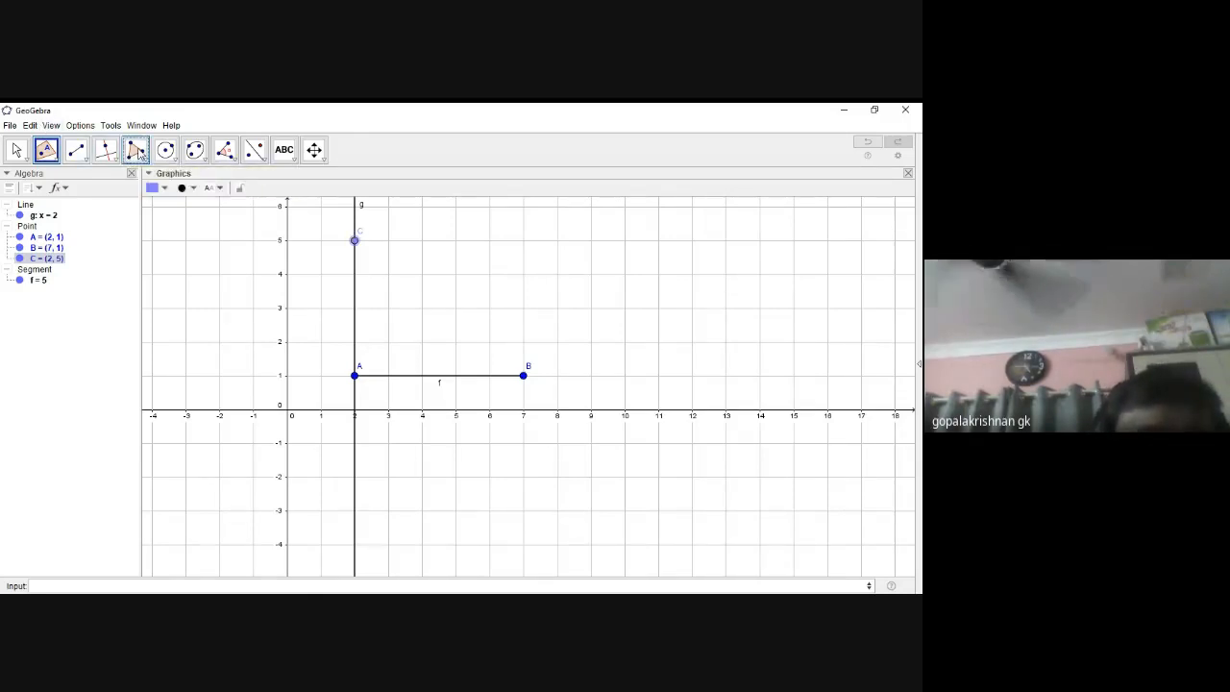
left_click(355, 240)
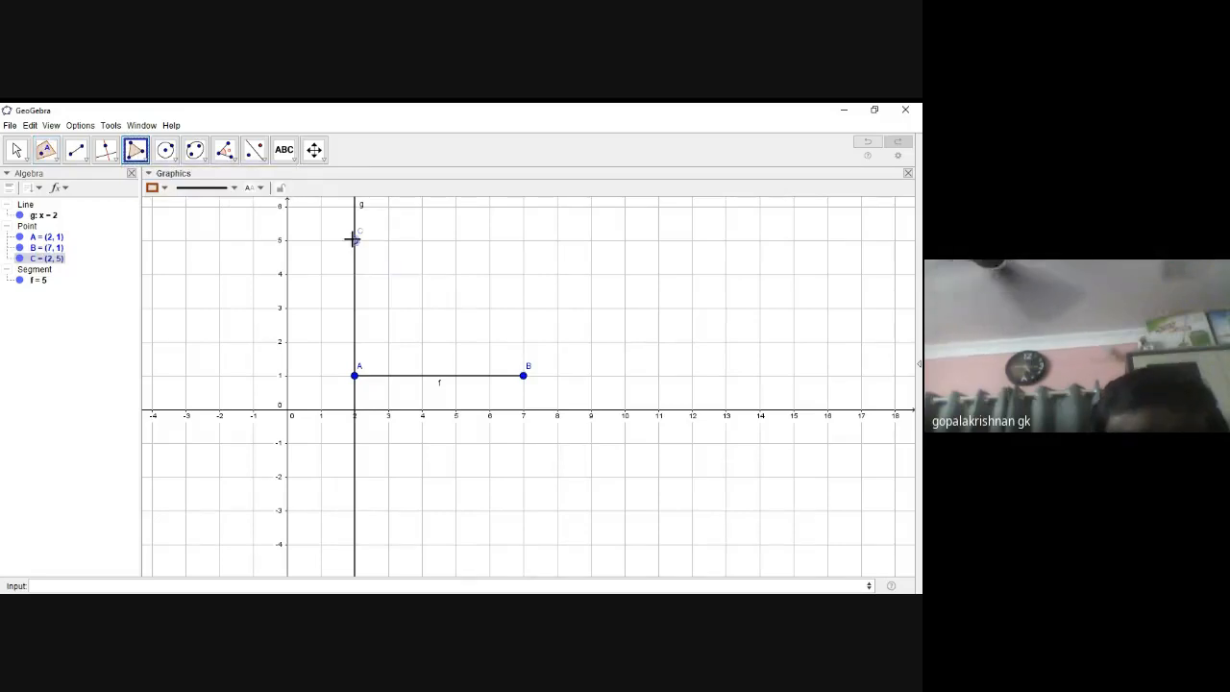
left_click(355, 376)
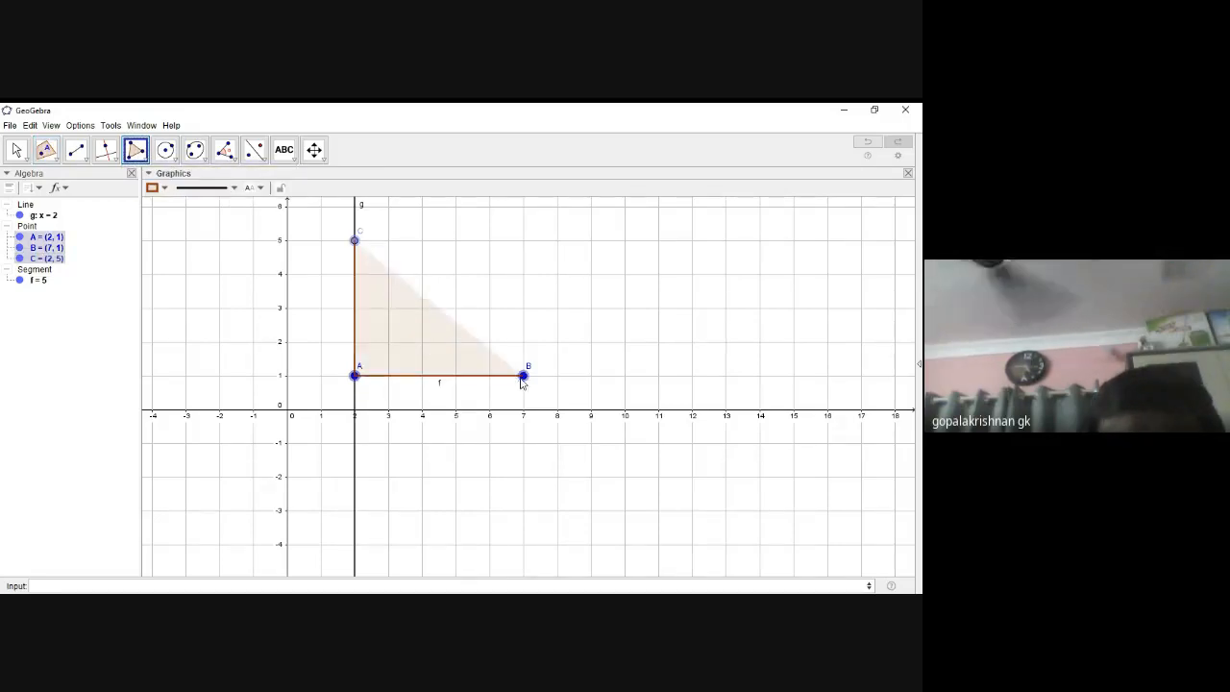
left_click(524, 377)
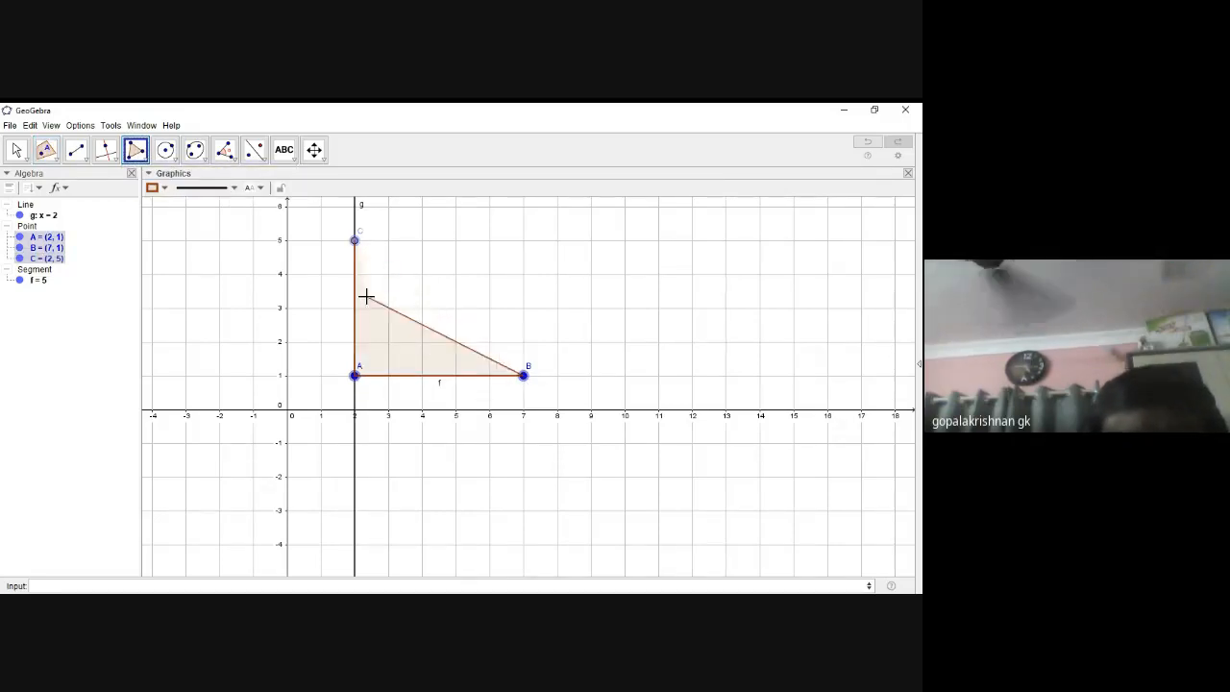
left_click(354, 240)
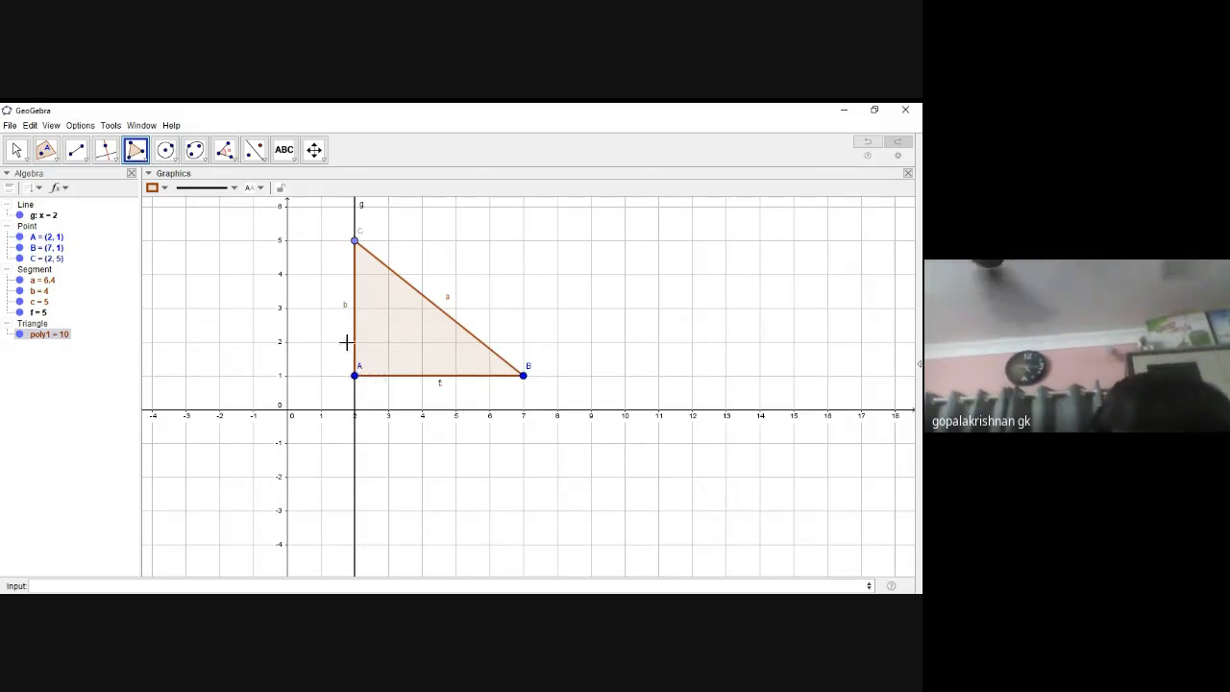
- Mark the angle at vertex A between segment AB and the vertical side AC
left_click(231, 165)
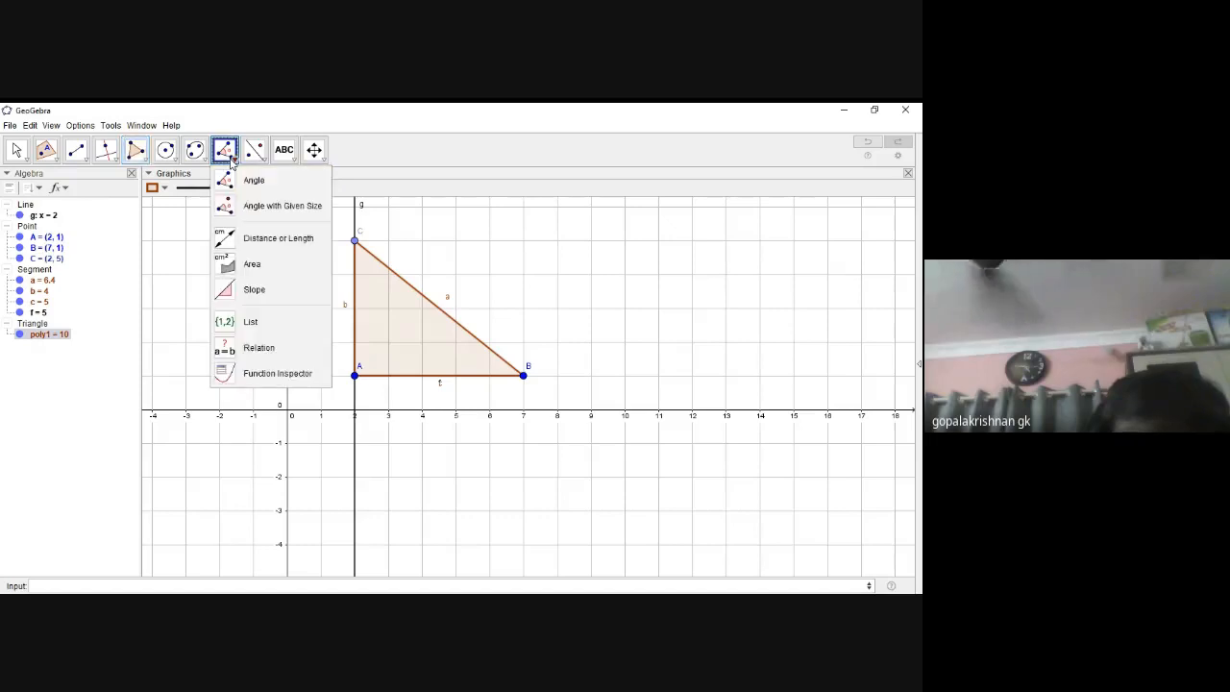
left_click(257, 189)
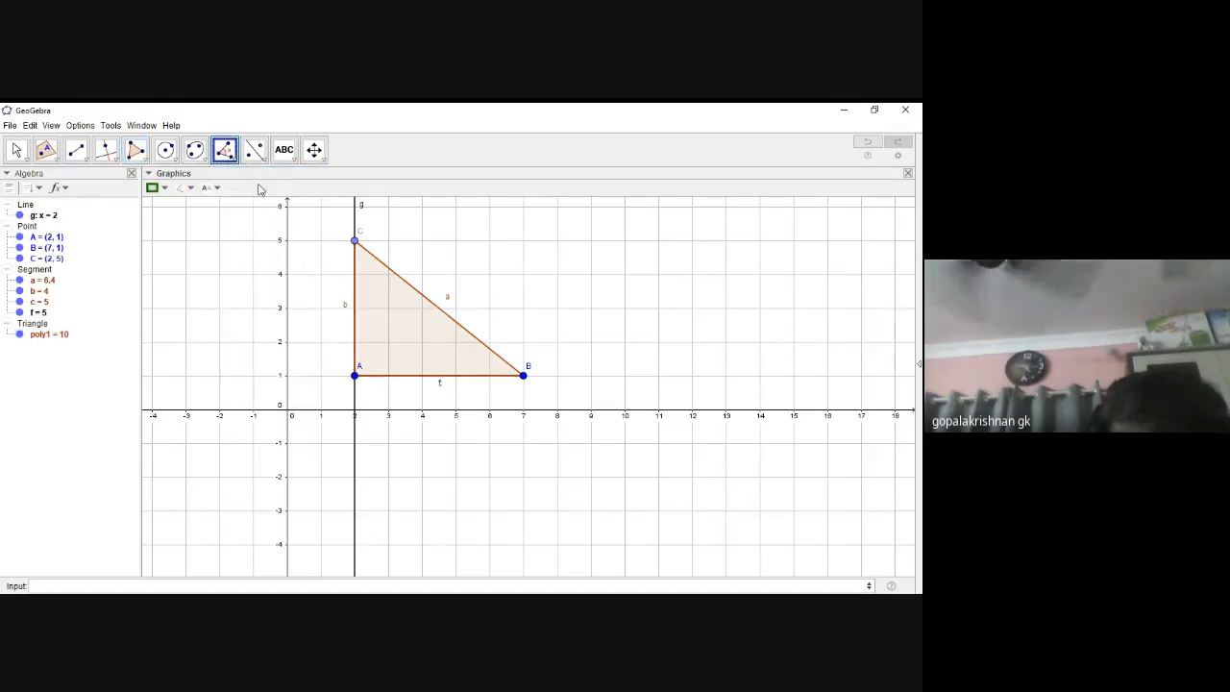
left_click(396, 373)
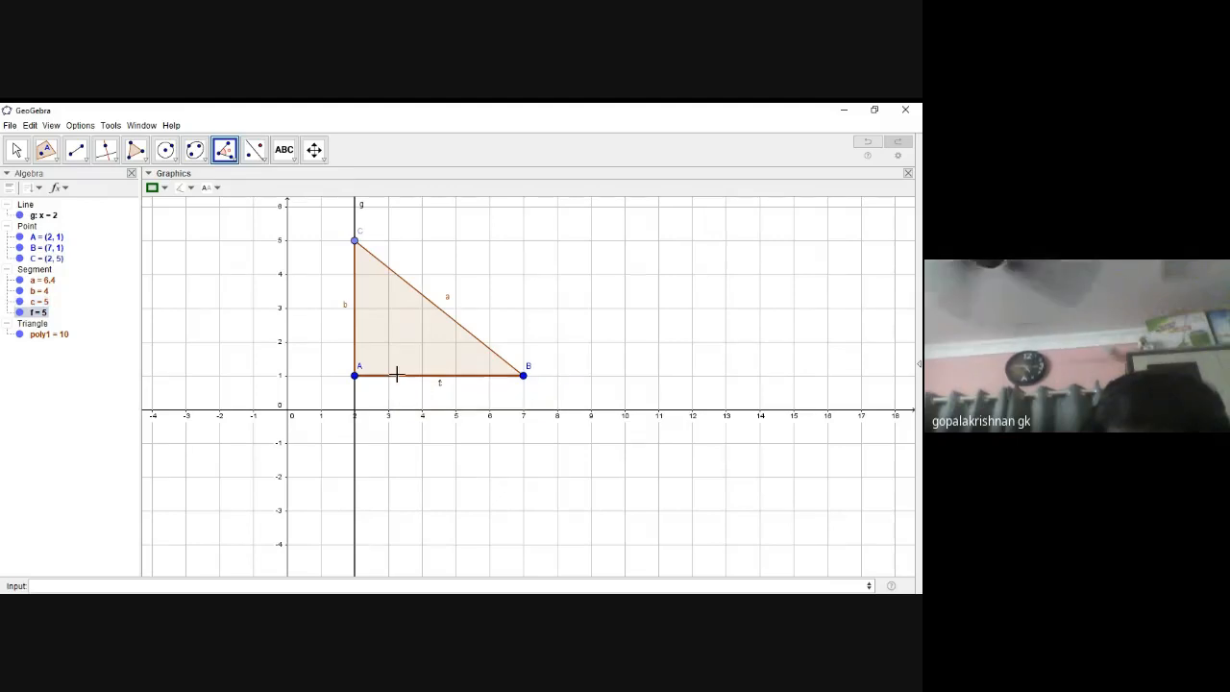
left_click(354, 348)
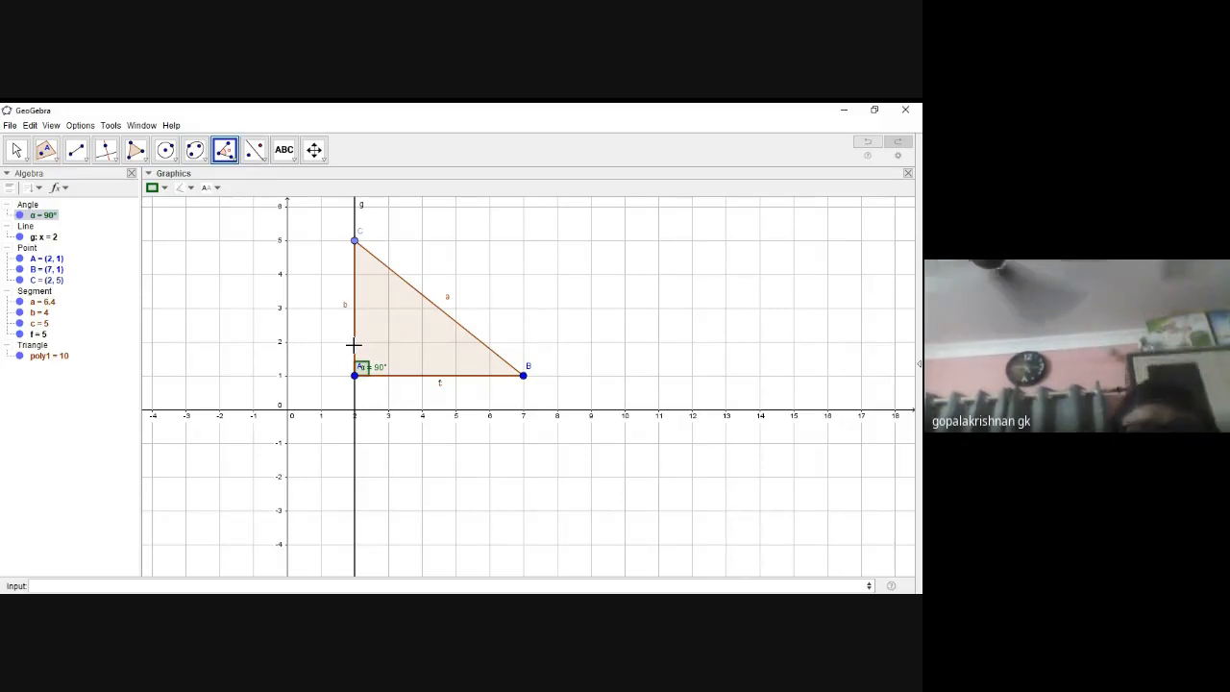
- Move point C down the perpendicular line to about (2, 4.06) and return it to (2, 5)
left_click(17, 151)
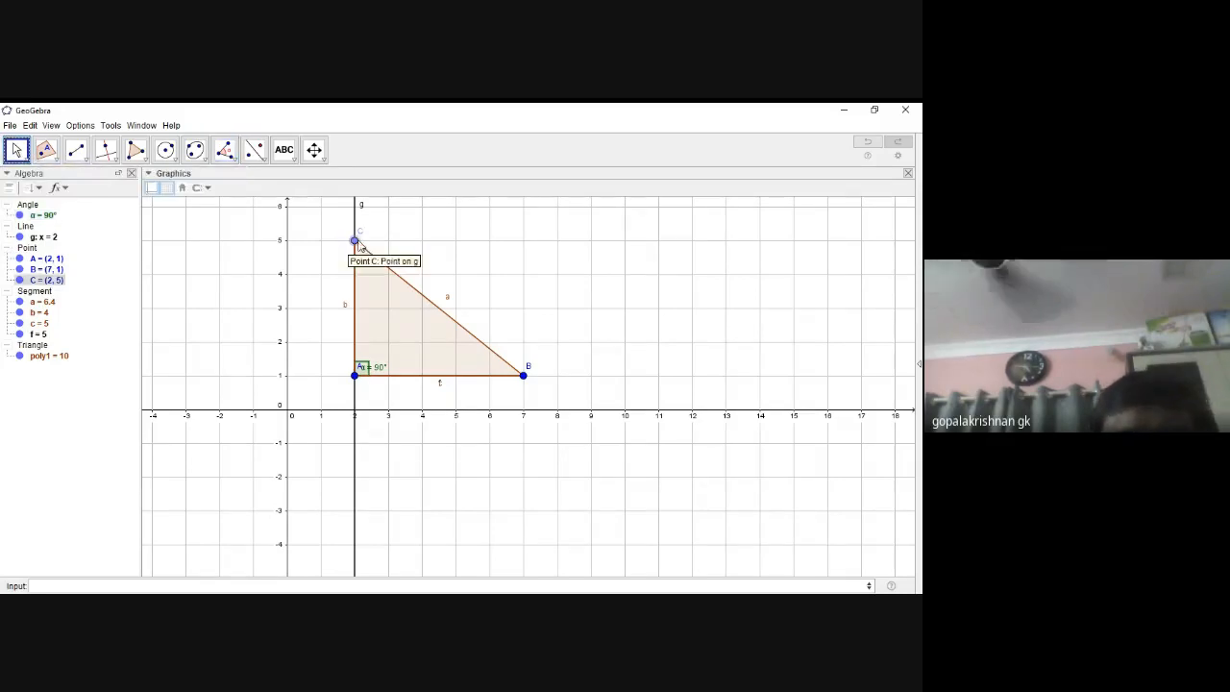
left_click_drag(355, 242, 404, 280)
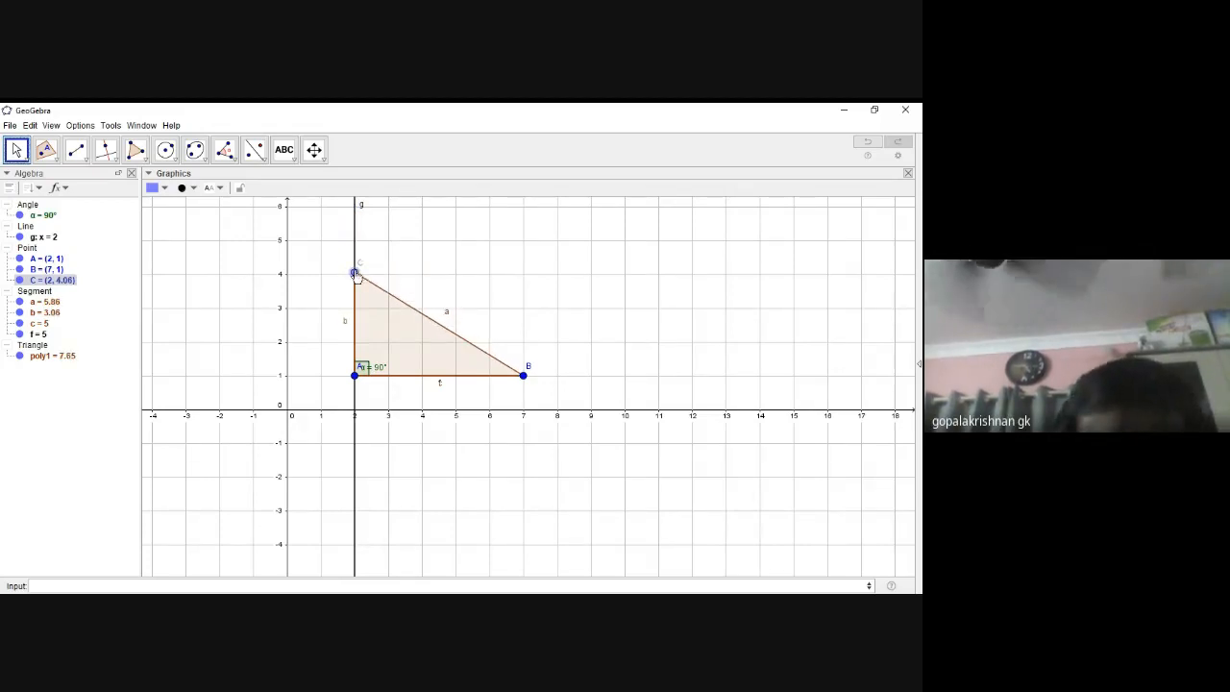
left_click_drag(354, 274, 356, 250)
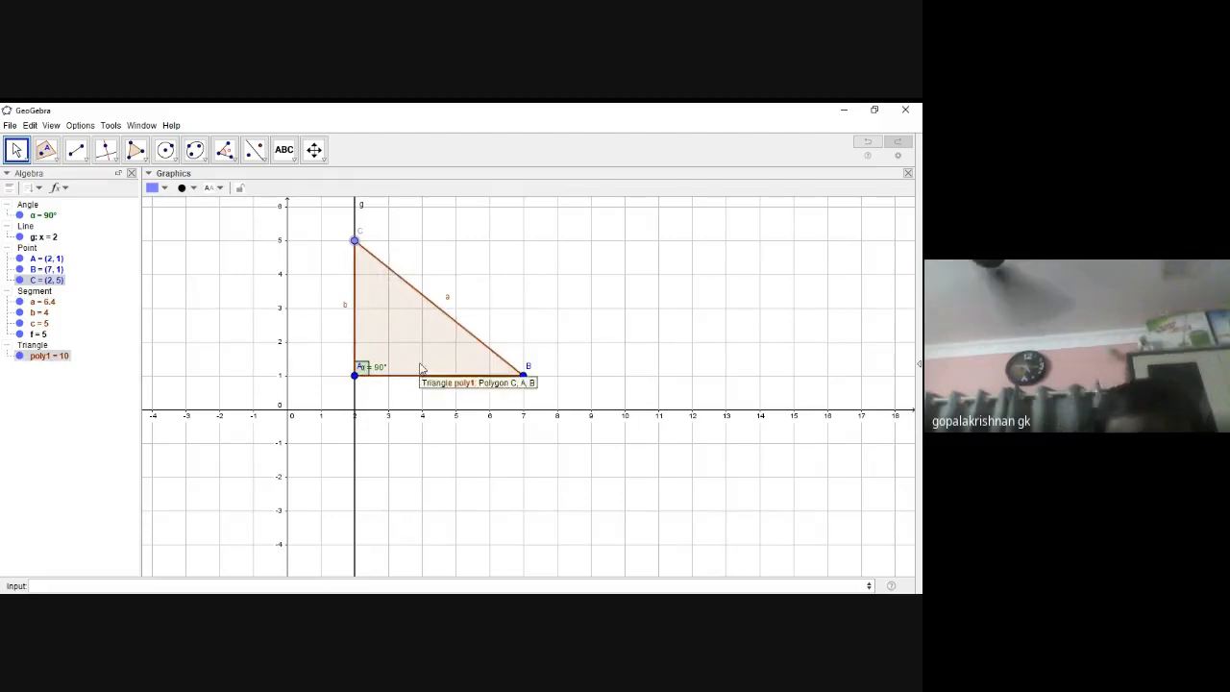
- Zoom the graphics view out, in and out again around the right triangle with the Zoom Out and Zoom In tools
left_click(323, 161)
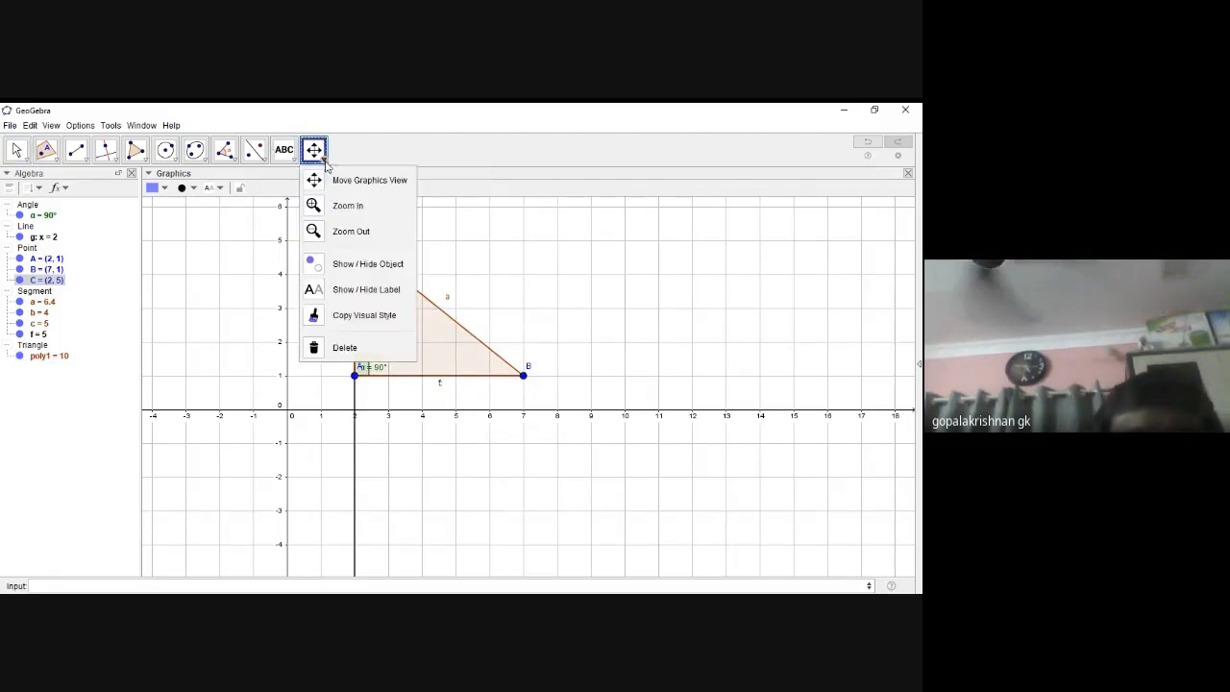
left_click(370, 232)
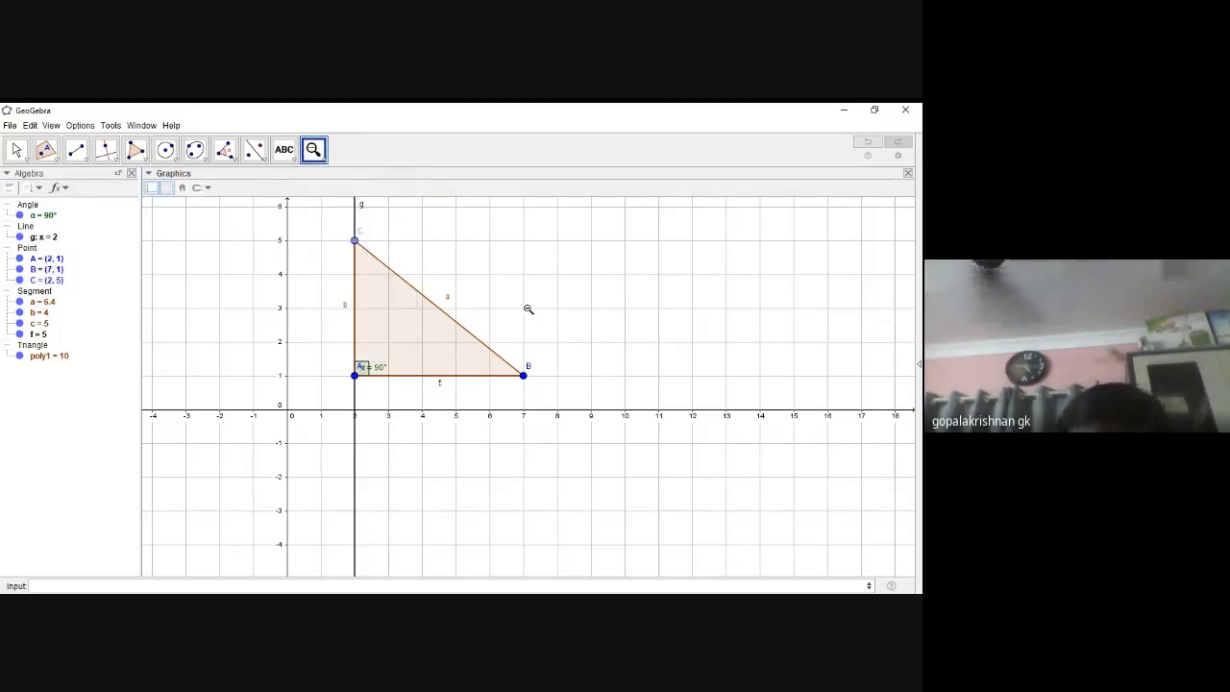
left_click(323, 156)
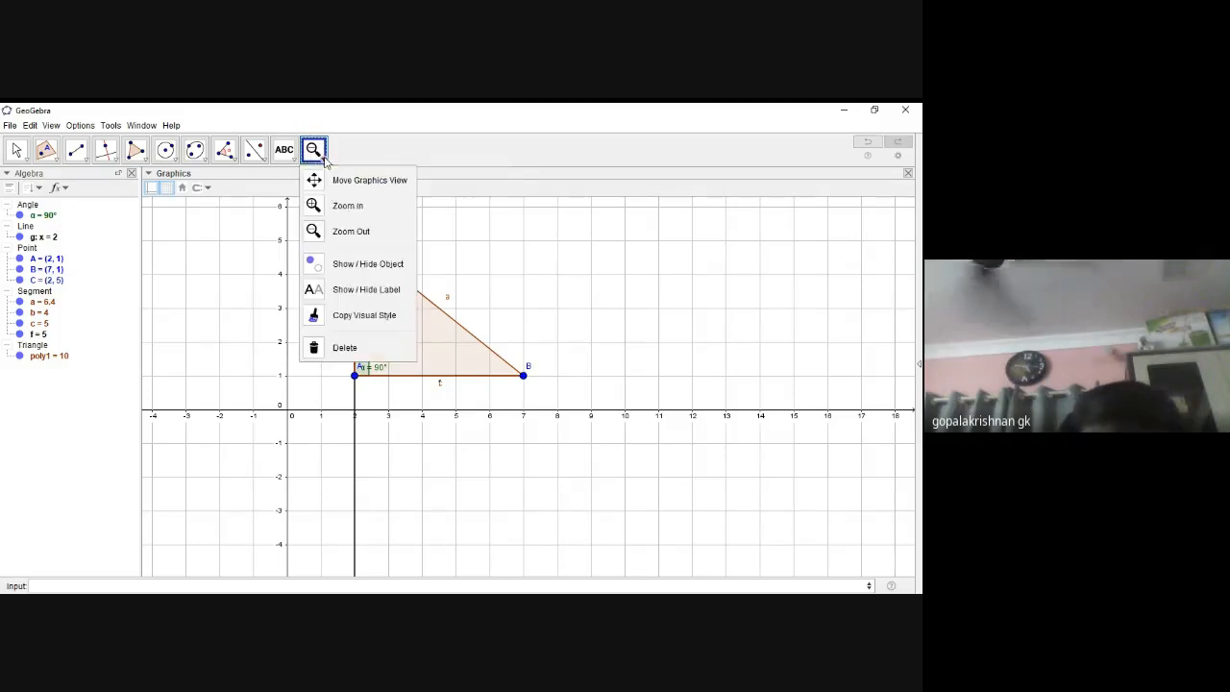
left_click(353, 232)
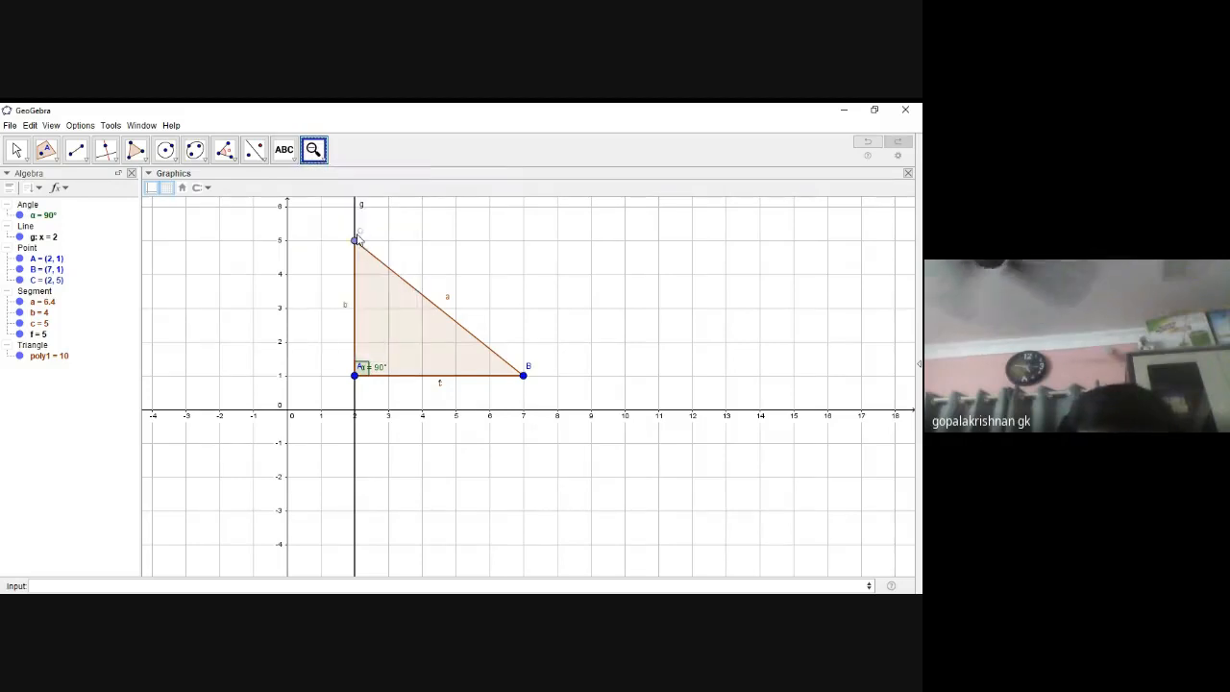
left_click(451, 239)
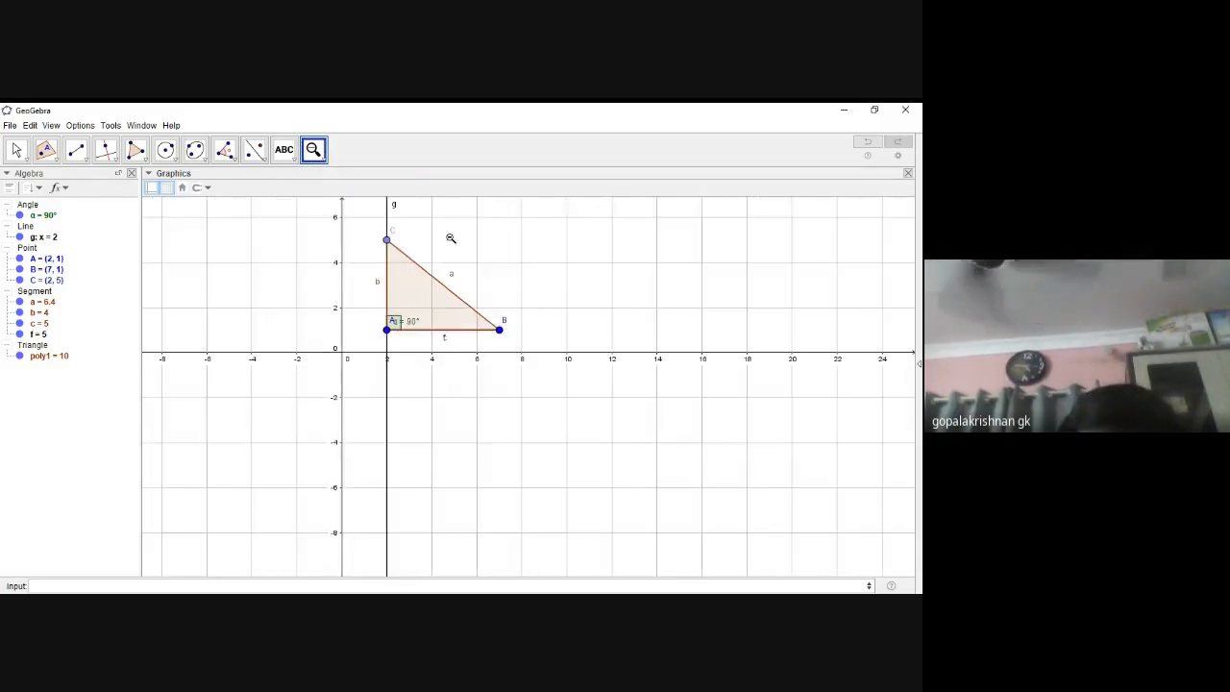
left_click(323, 158)
left_click(337, 208)
left_click(335, 208)
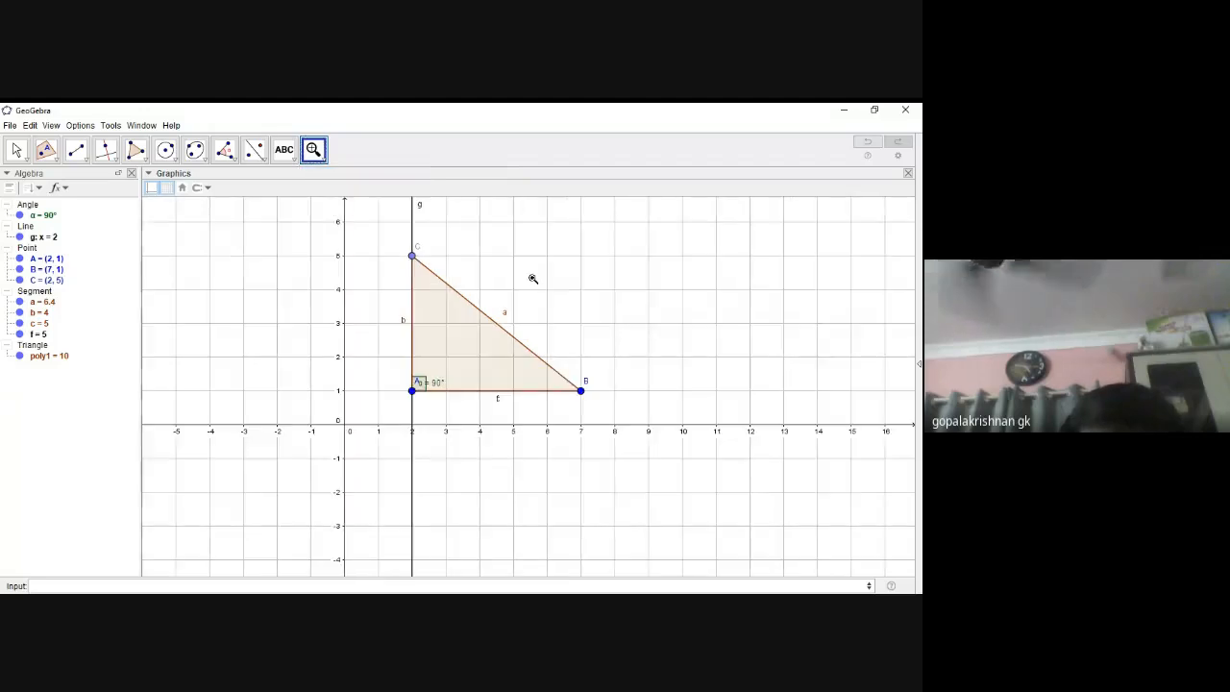
left_click(540, 279)
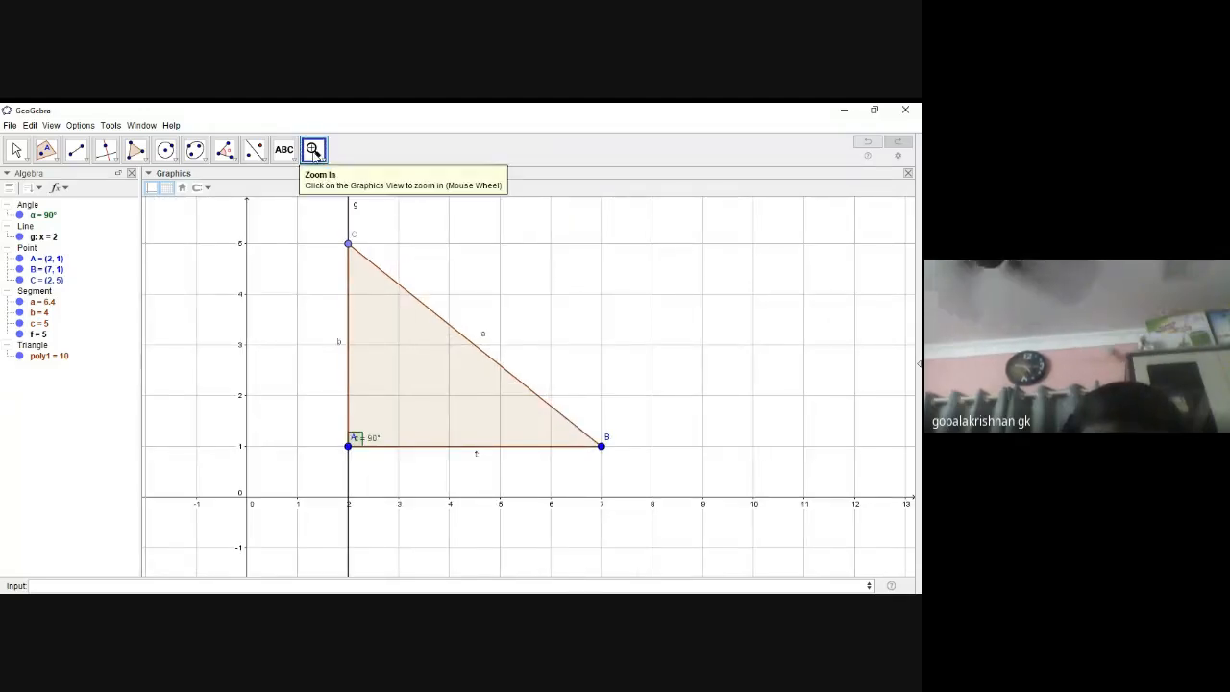
left_click(322, 160)
left_click(338, 223)
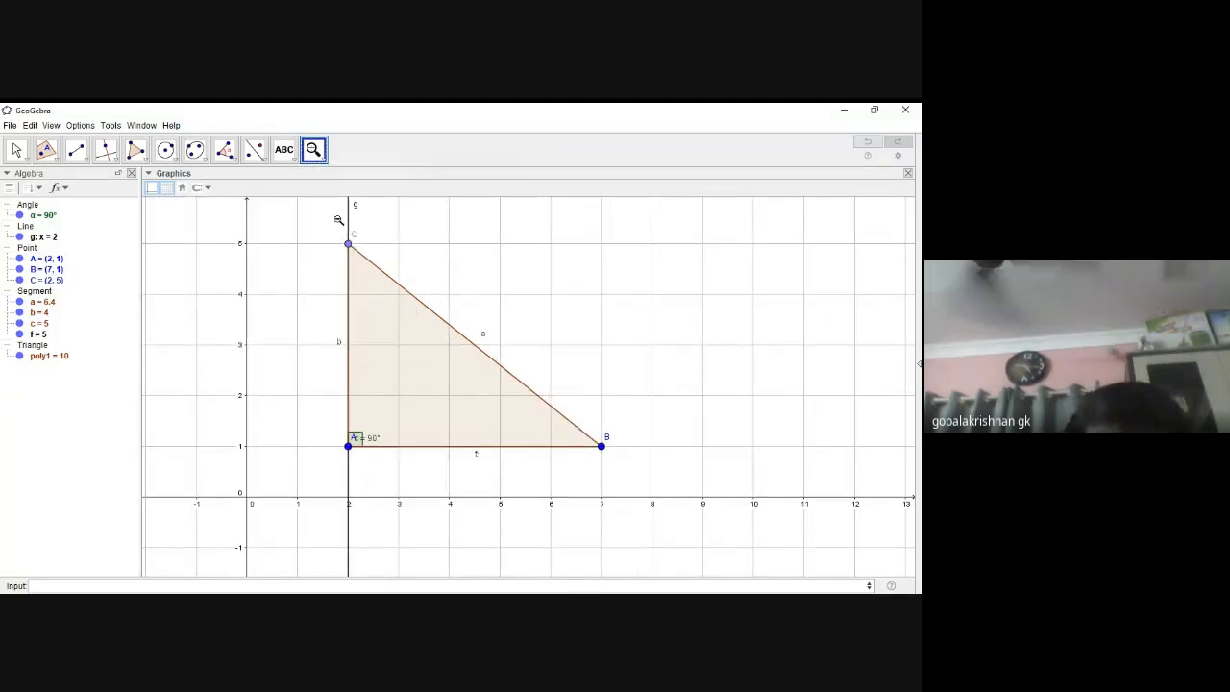
left_click(468, 260)
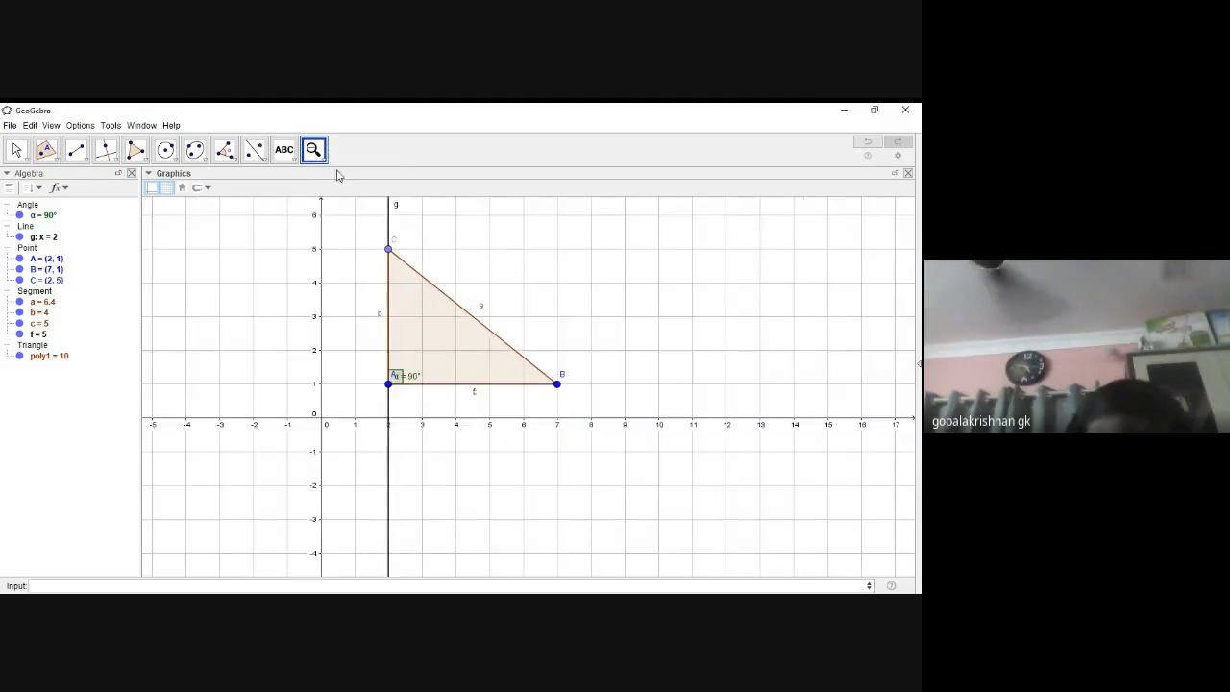
- Shift the view with Move Graphics View so the triangle sits lower, with more empty grid above point C
left_click(322, 161)
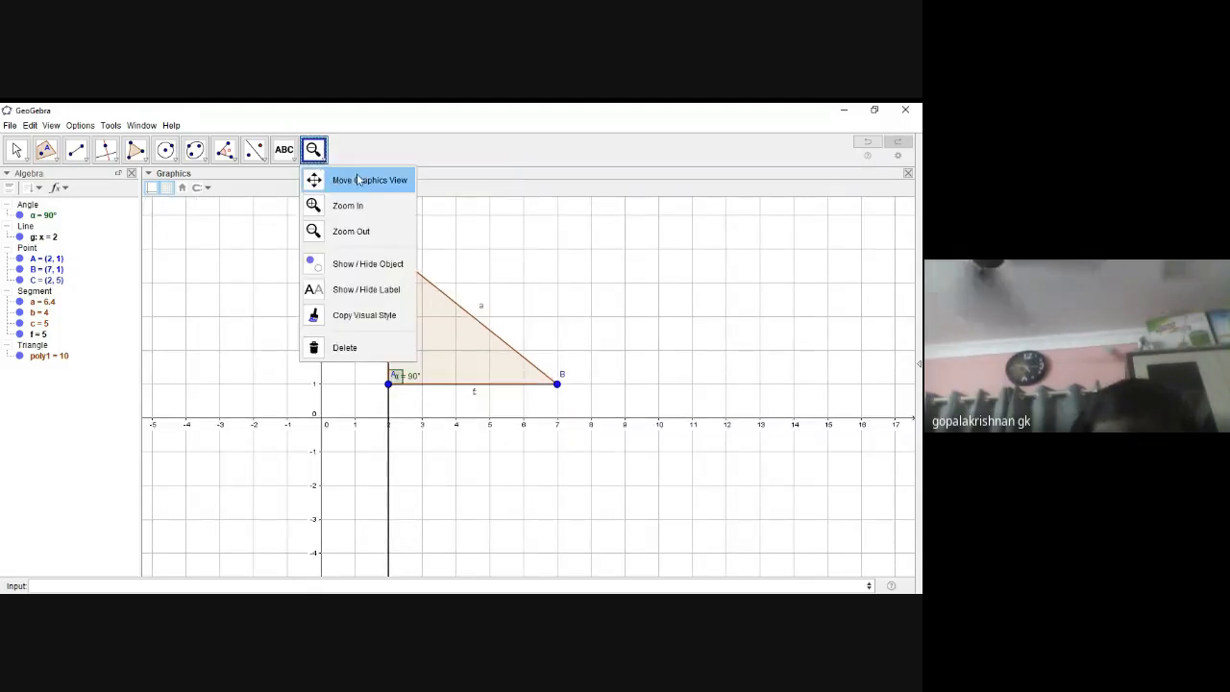
left_click(358, 180)
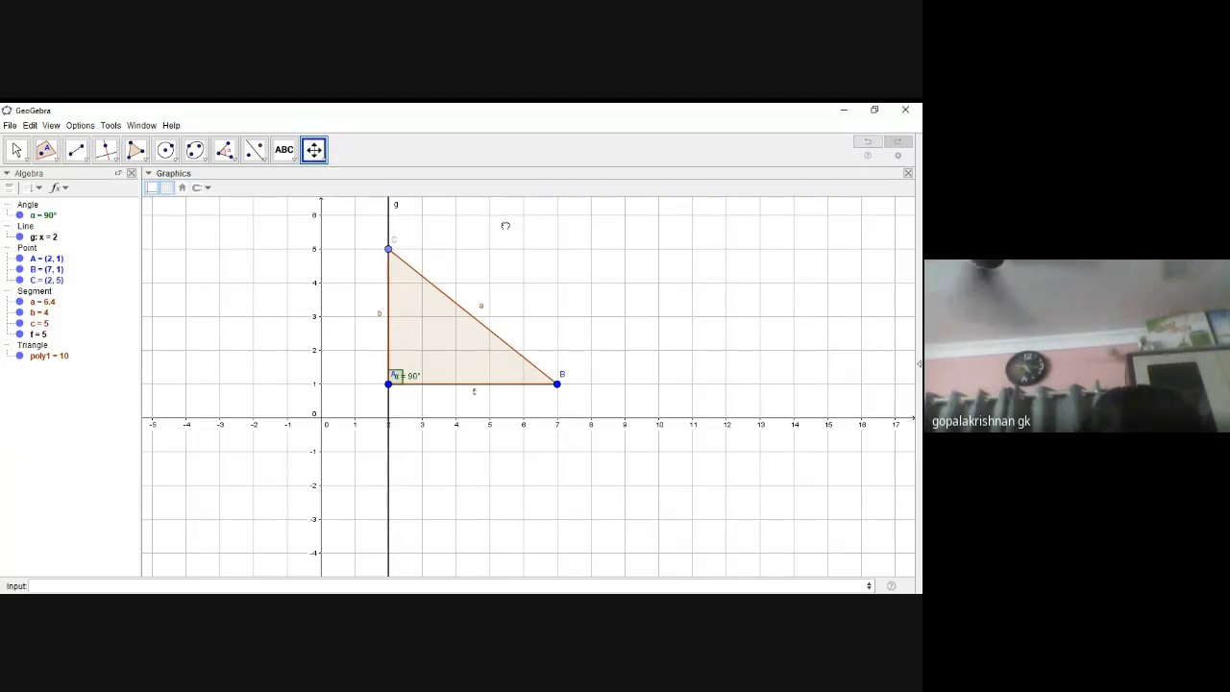
left_click_drag(505, 225, 471, 284)
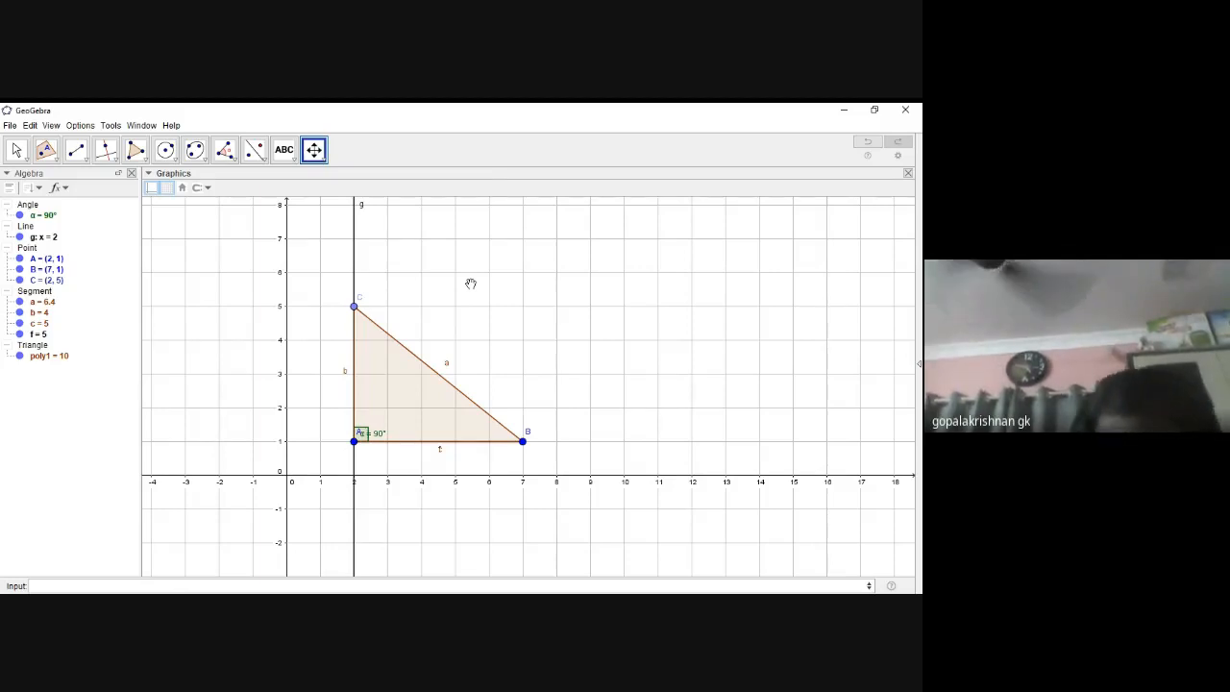
- Set the label of the triangle's sloping side BC to show Name & Value
left_click(16, 151)
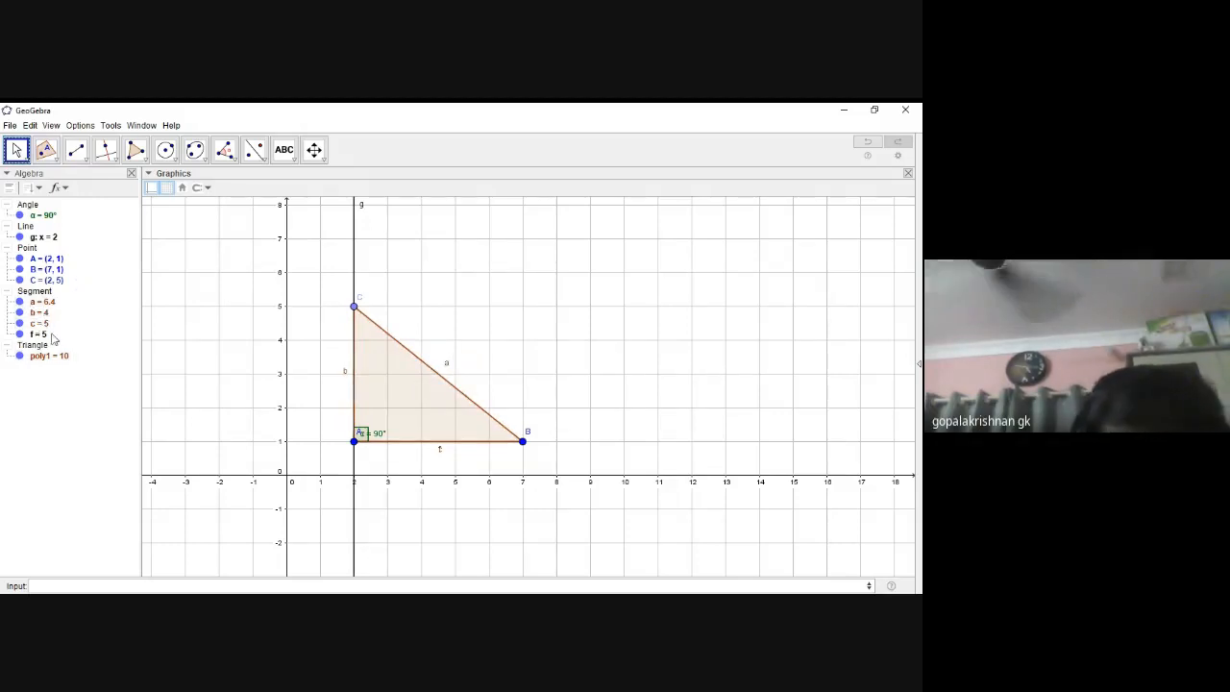
right_click(447, 368)
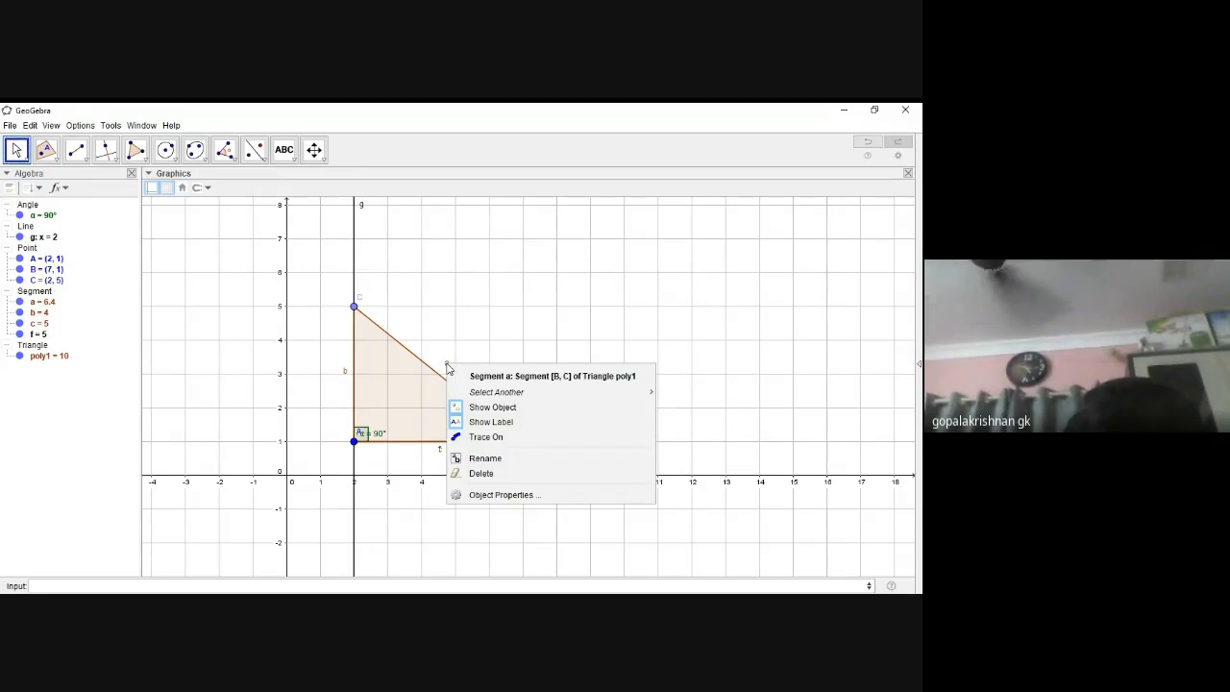
left_click(506, 496)
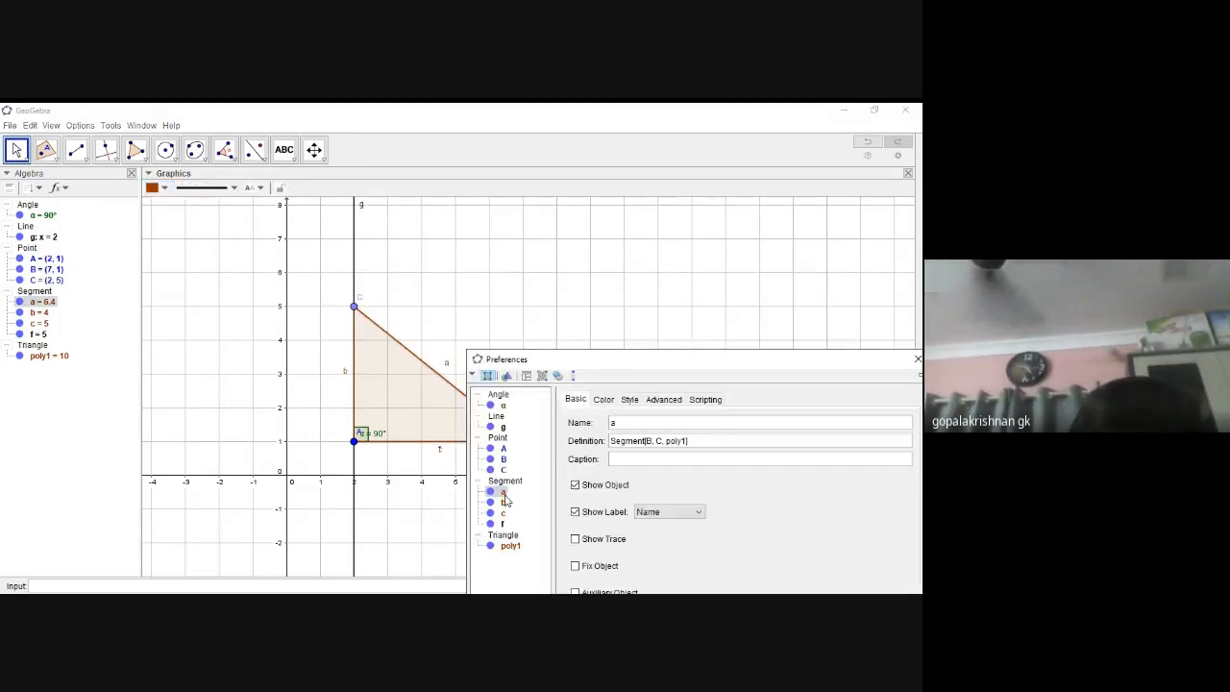
left_click(701, 512)
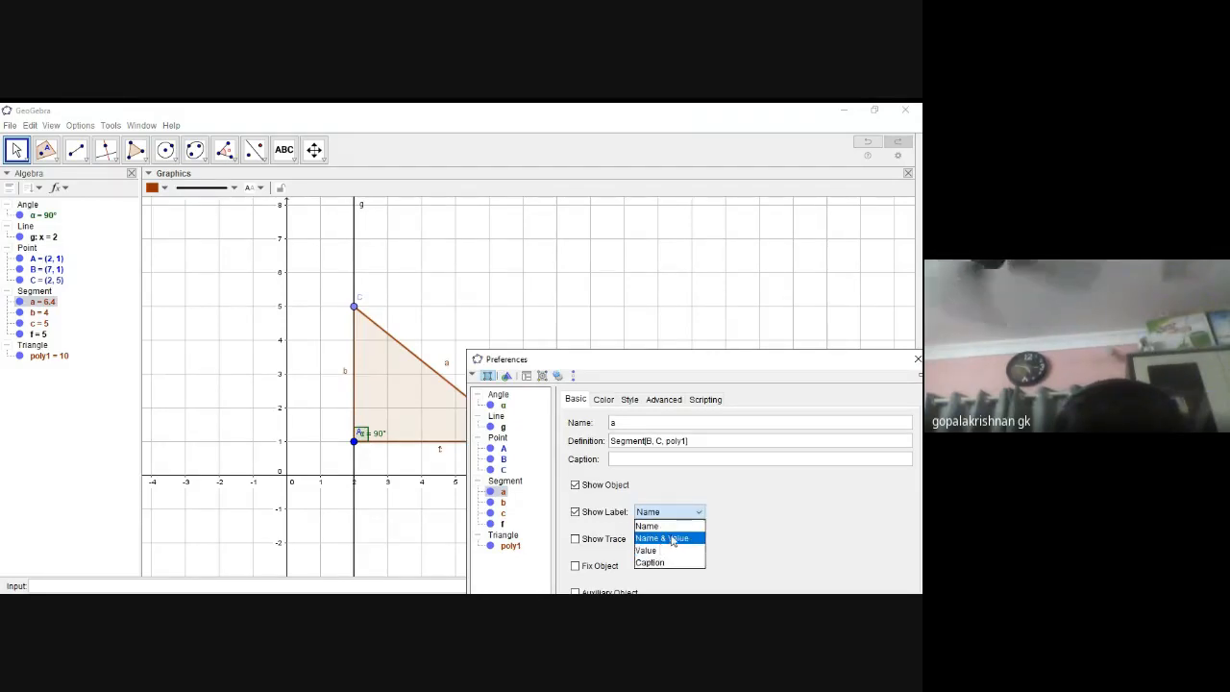
left_click(672, 539)
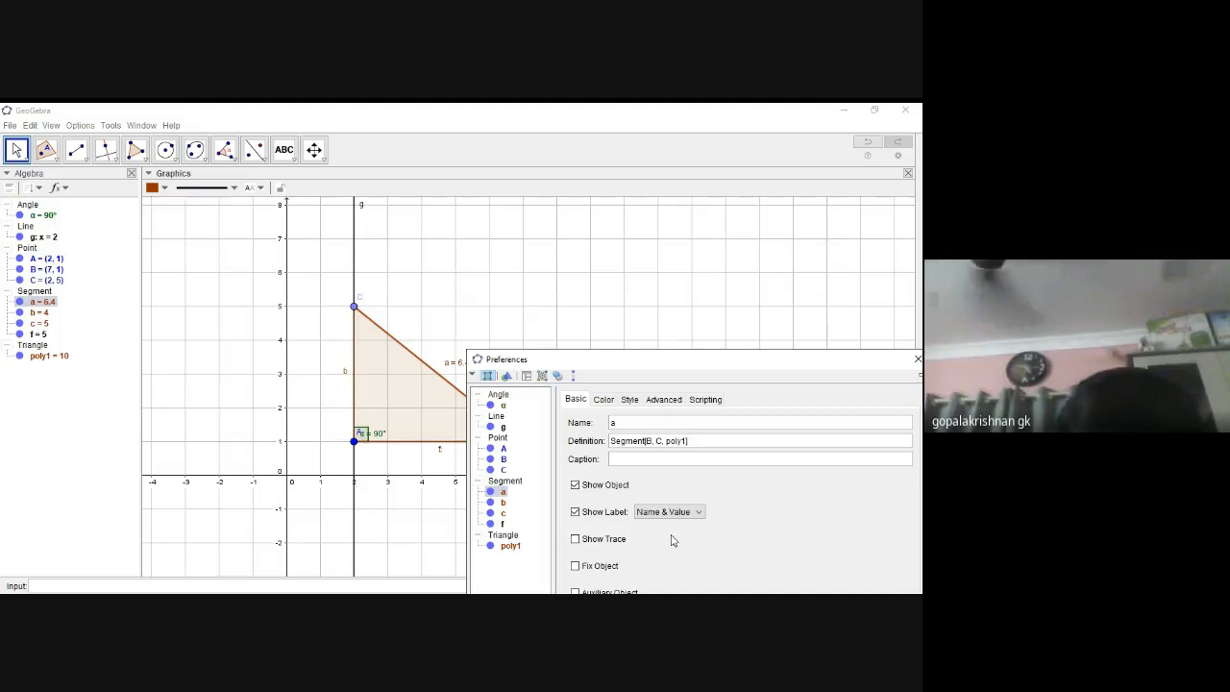
left_click(916, 358)
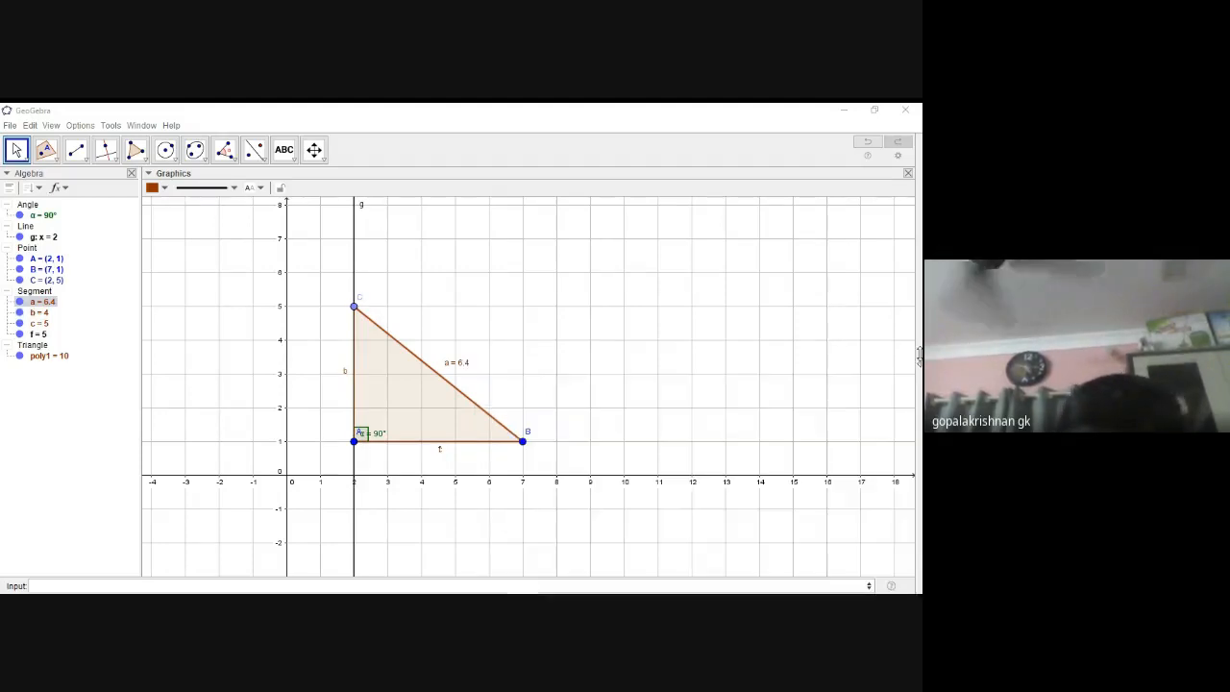
- Set the label of the triangle's base AB to show Name & Value
right_click(440, 449)
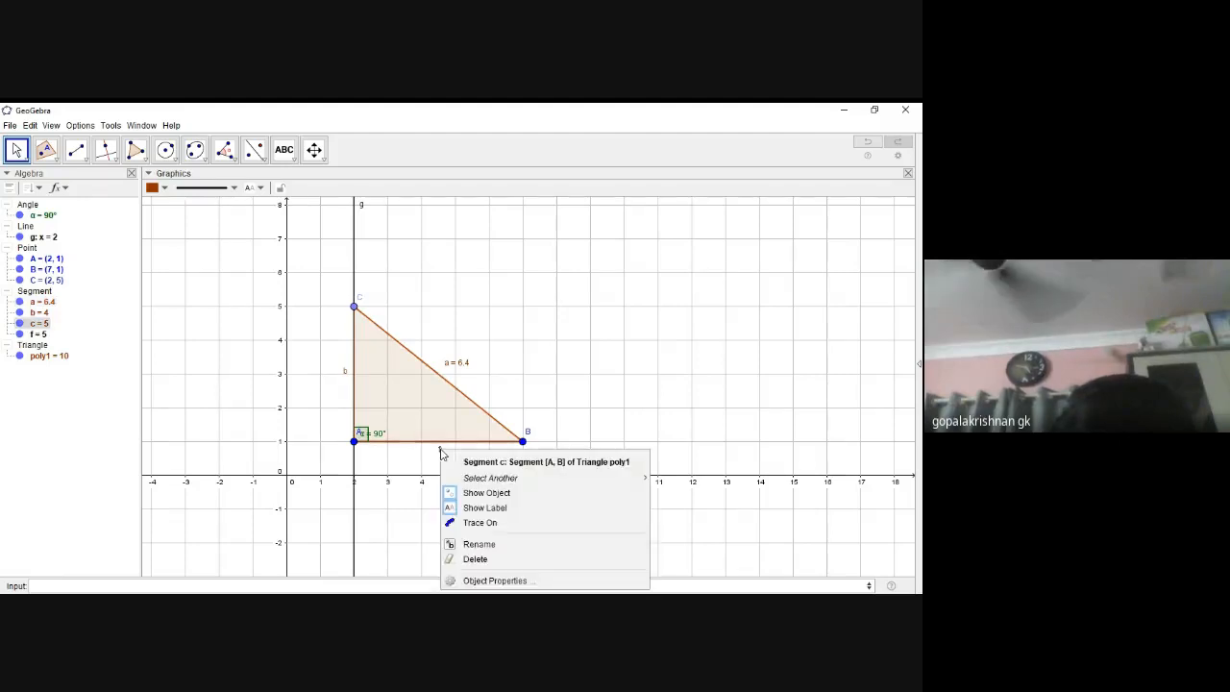
left_click(495, 581)
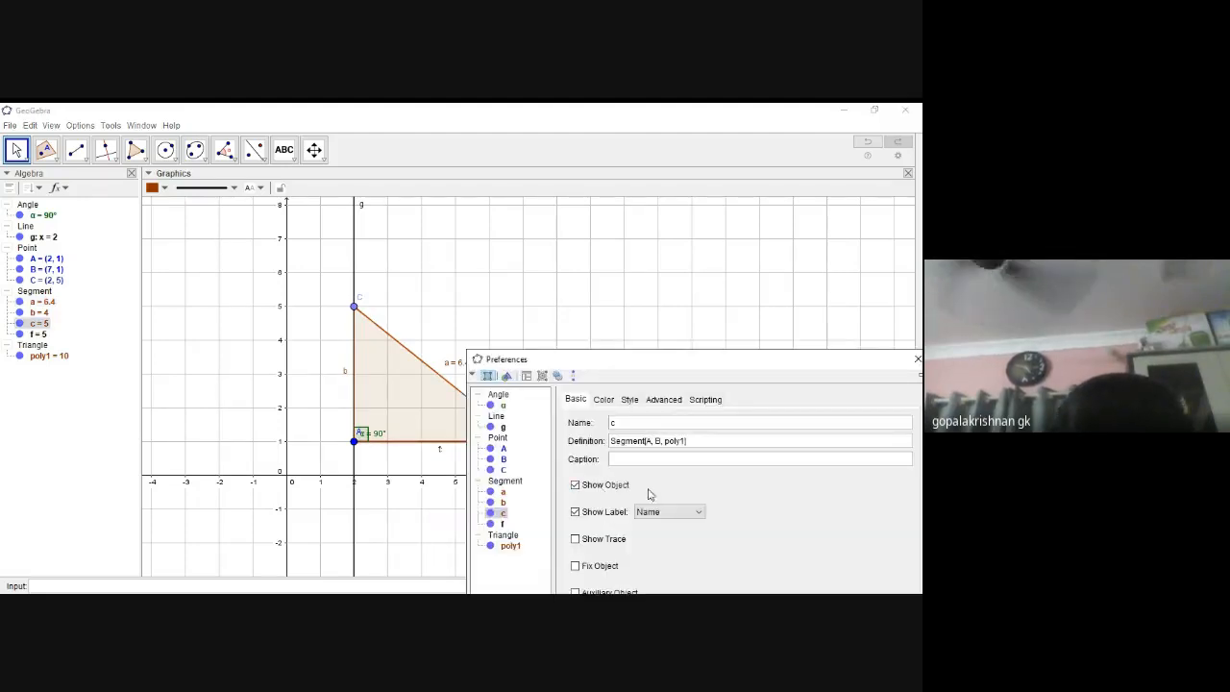
left_click(701, 511)
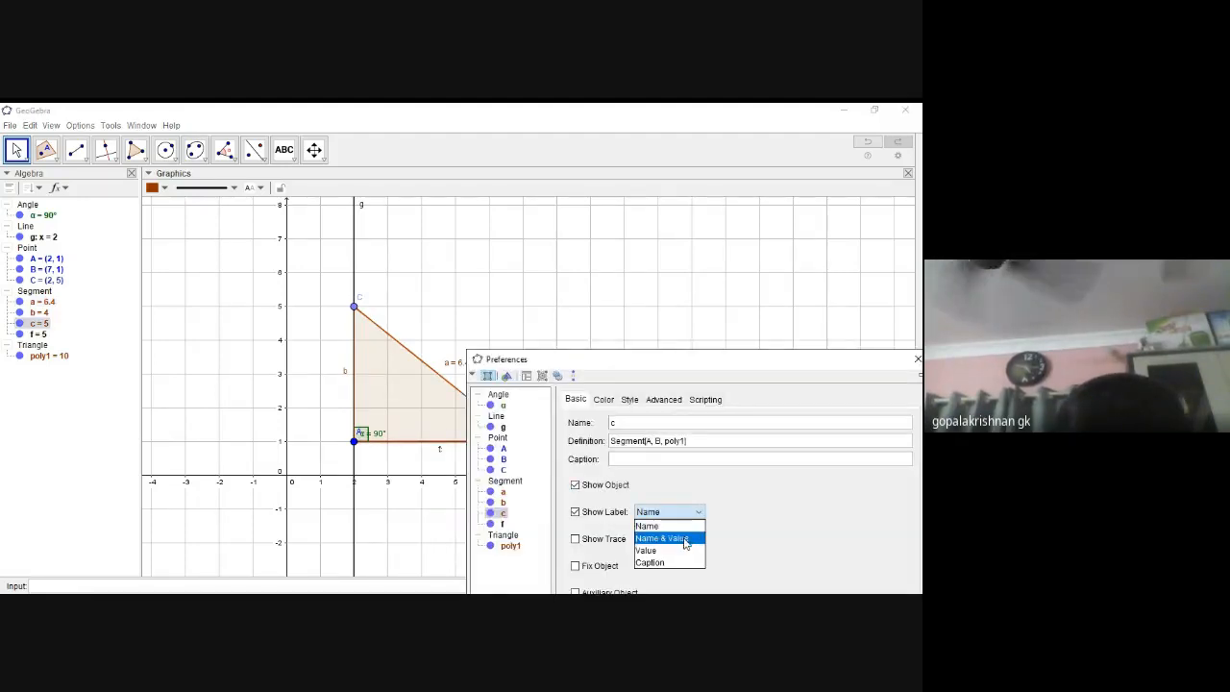
left_click(672, 538)
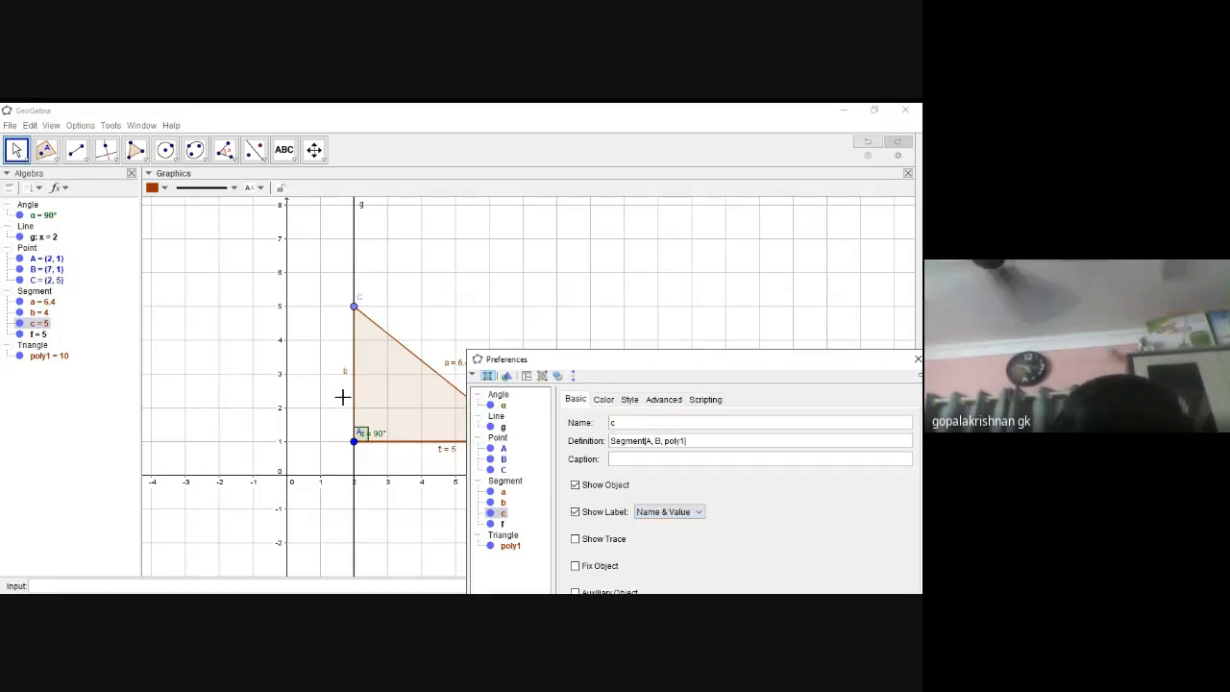
left_click(916, 361)
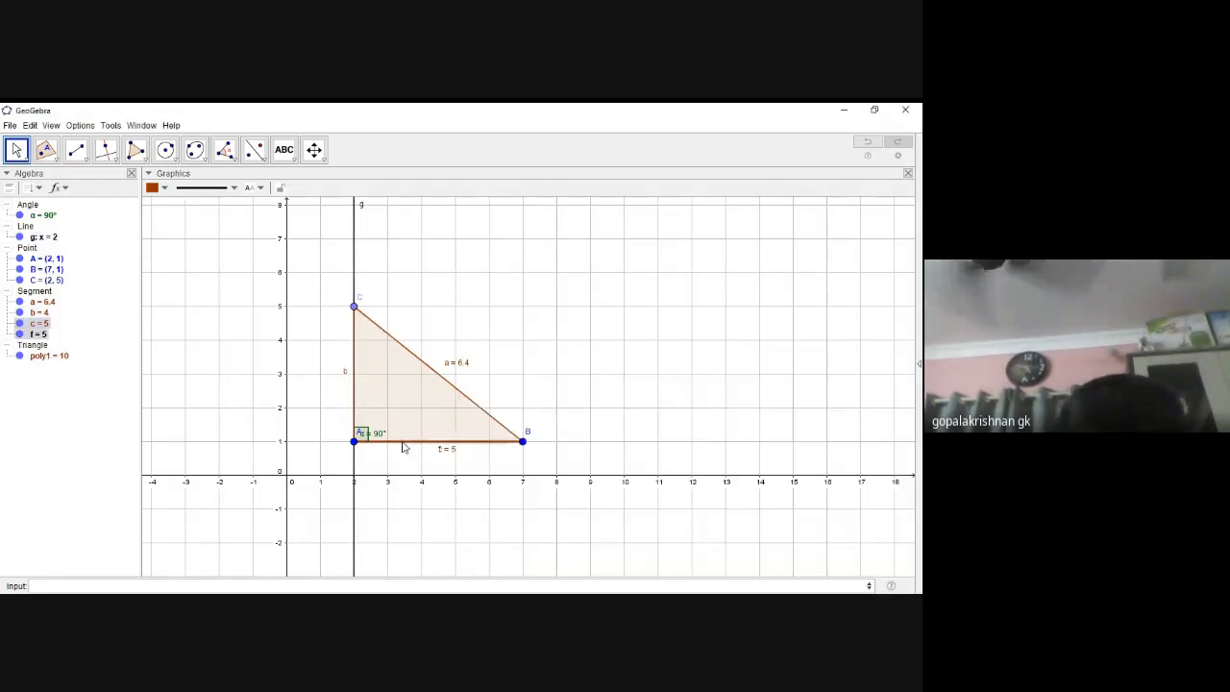
- Set the label of the triangle's vertical side CA to show Name & Value
right_click(346, 376)
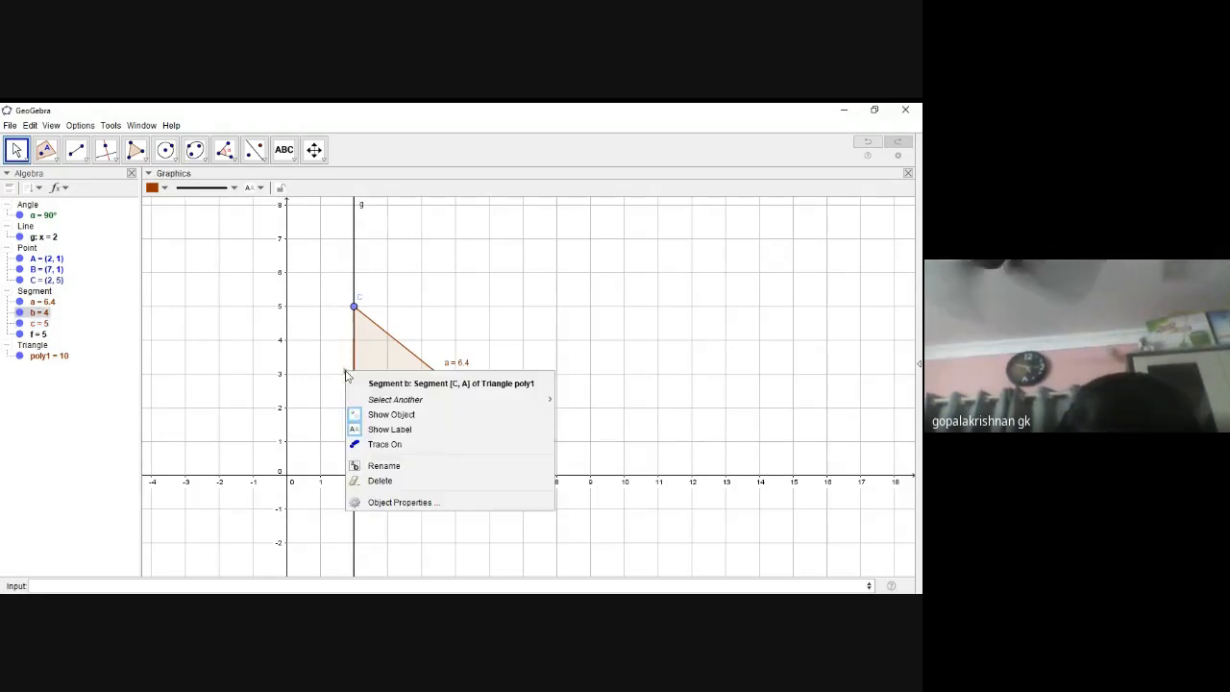
left_click(407, 504)
left_click(699, 514)
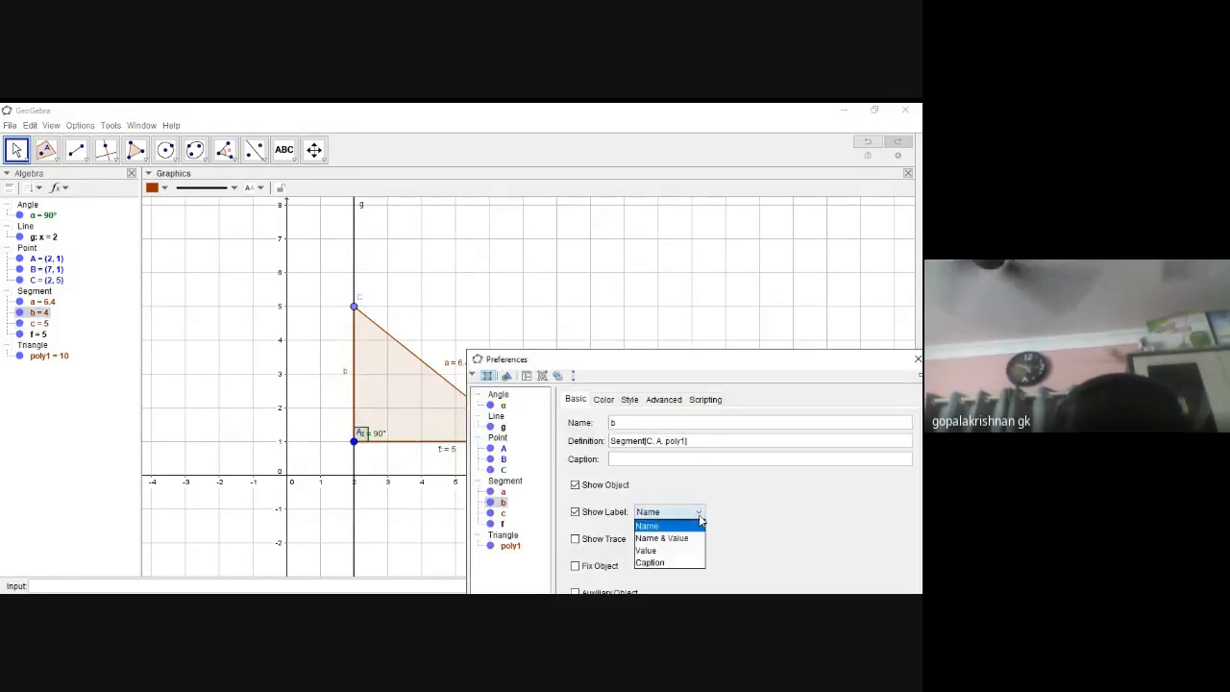
left_click(680, 540)
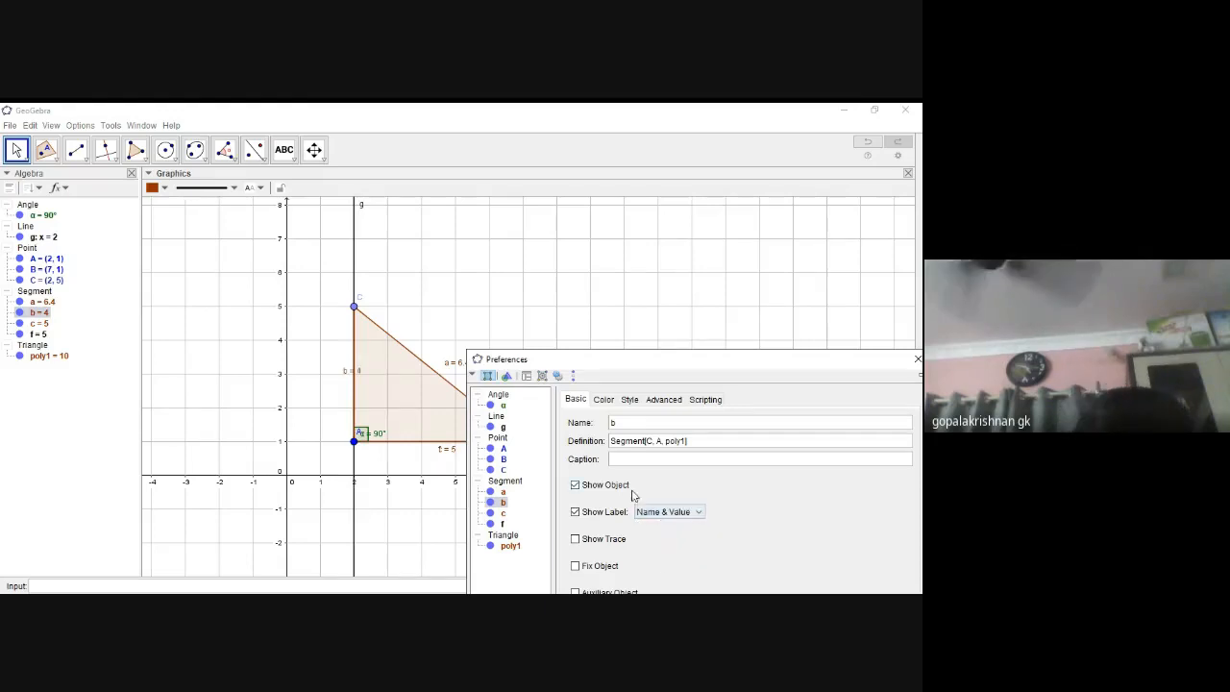
left_click(915, 360)
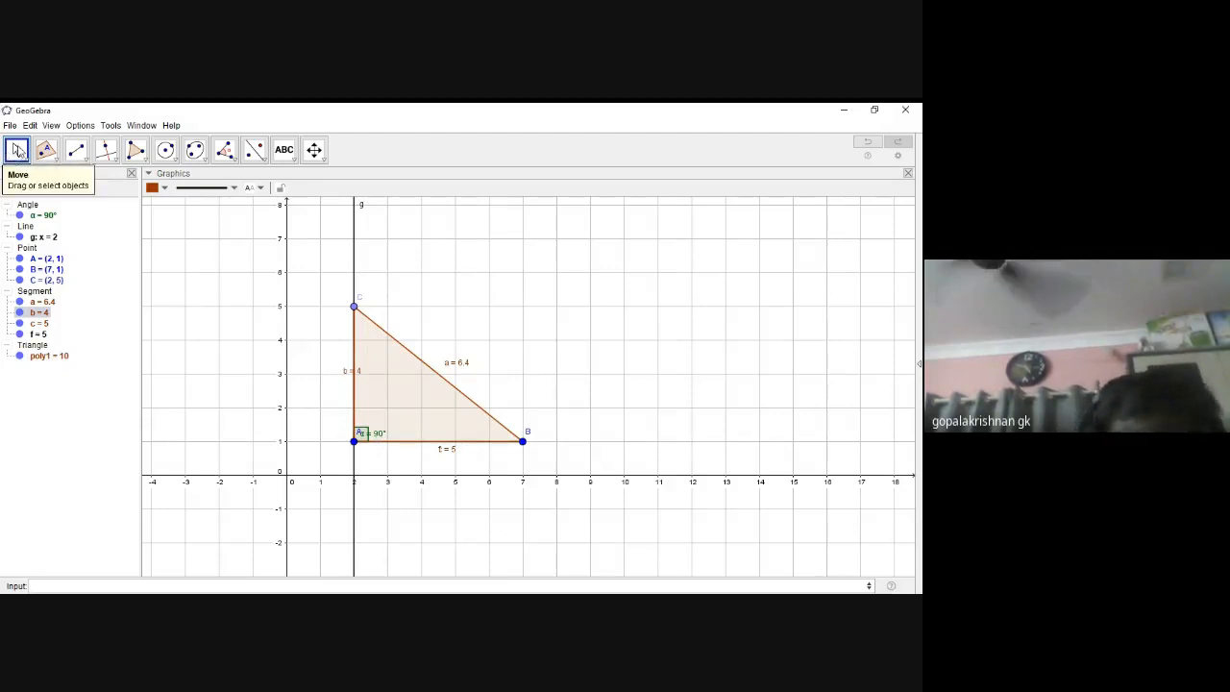
- Move the overlapping right-angle label and point A's label outside the triangle, beside the vertical side
left_click(17, 151)
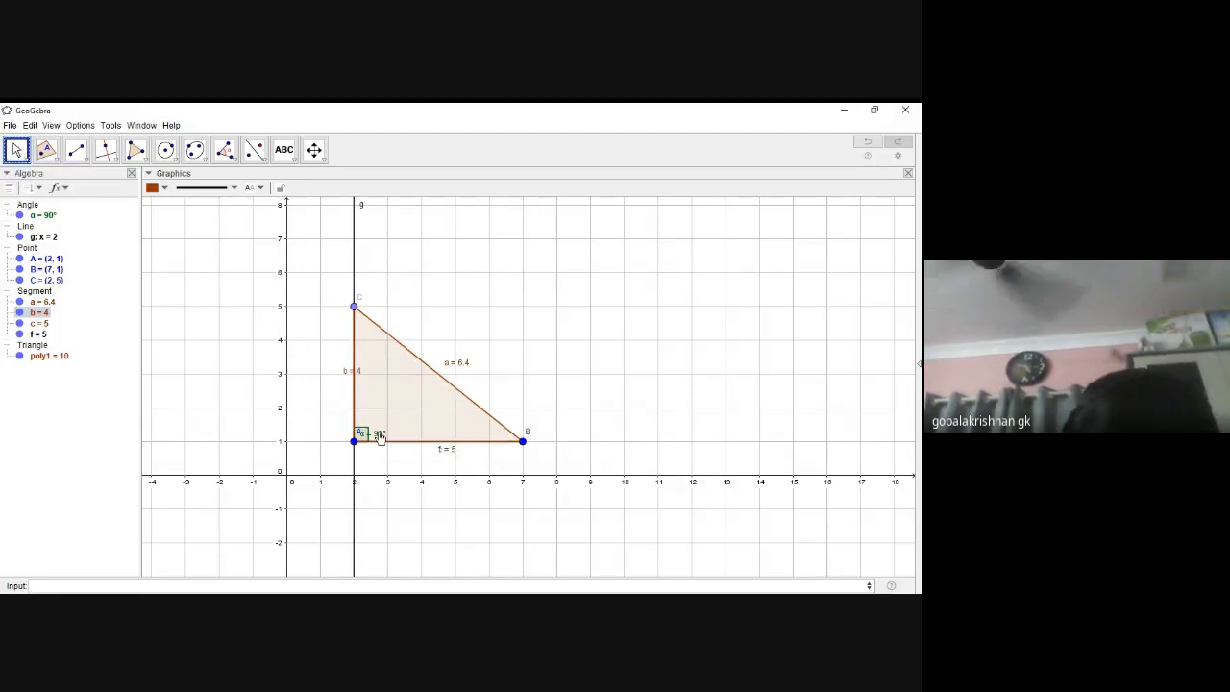
left_click_drag(375, 433, 341, 434)
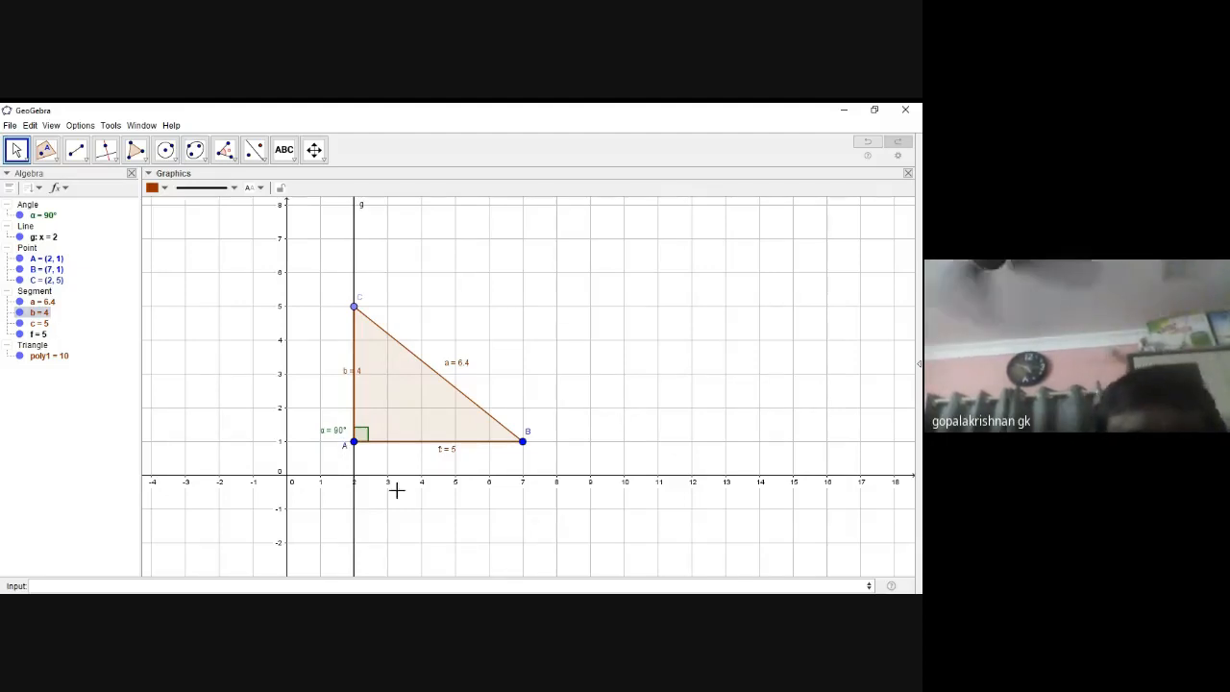
left_click(294, 161)
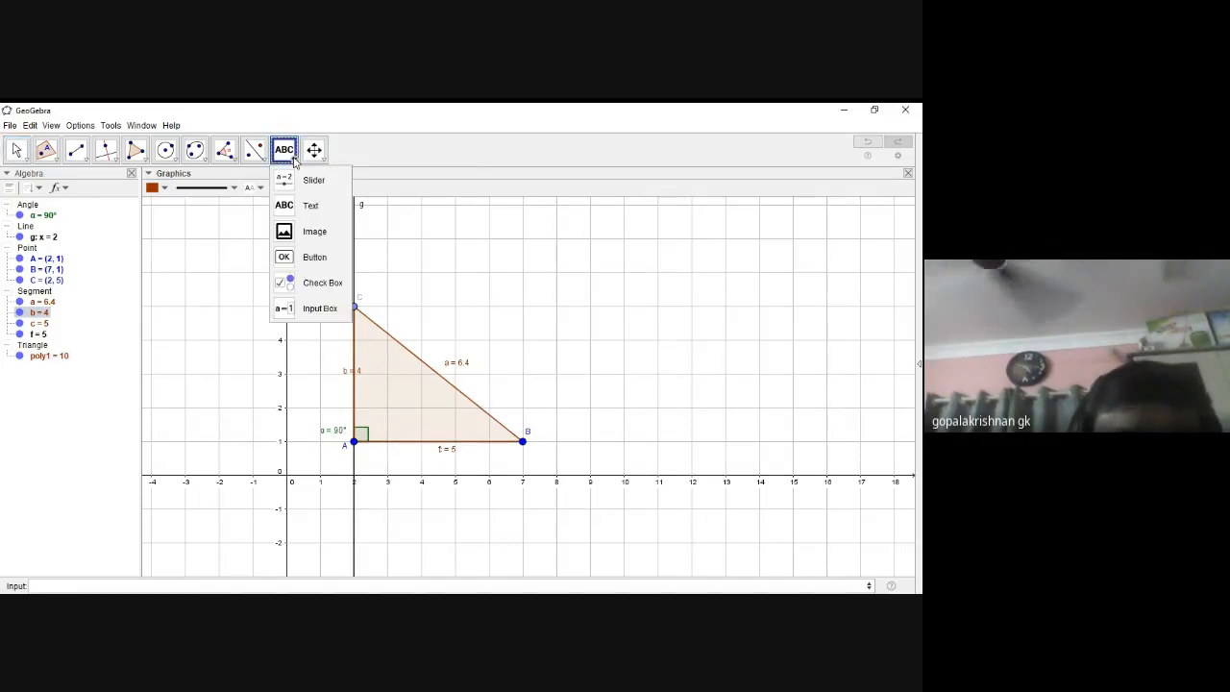
left_click(310, 206)
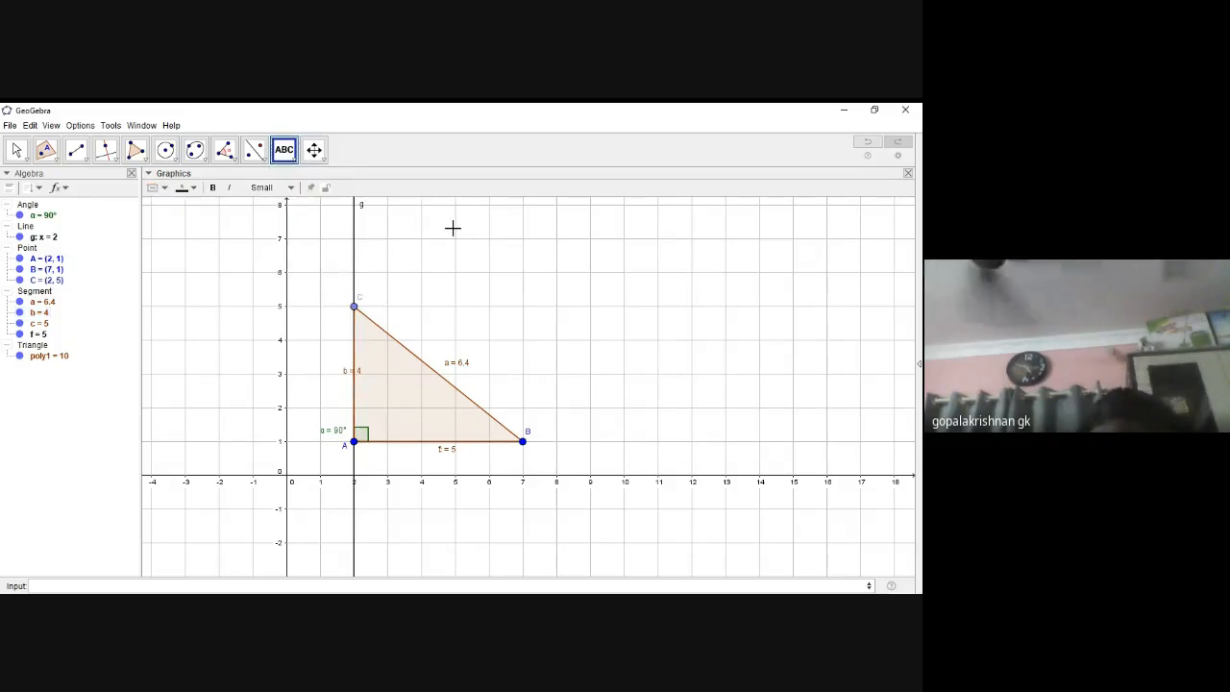
left_click(452, 228)
type("s")
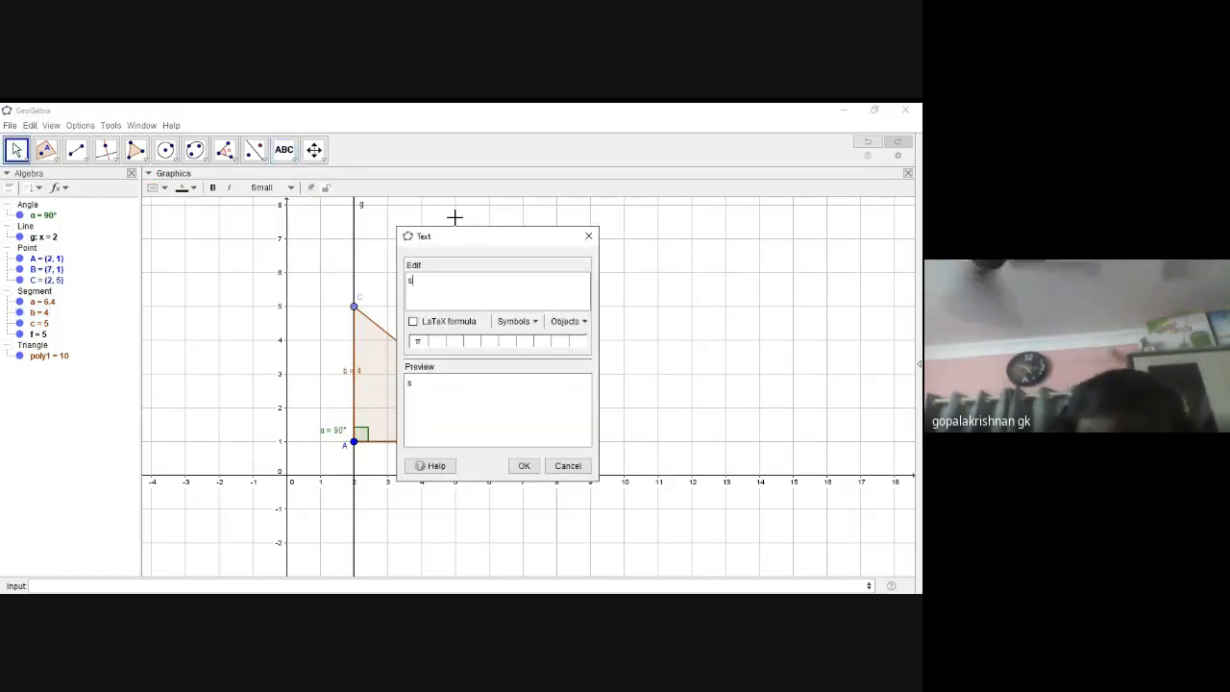
type("um of")
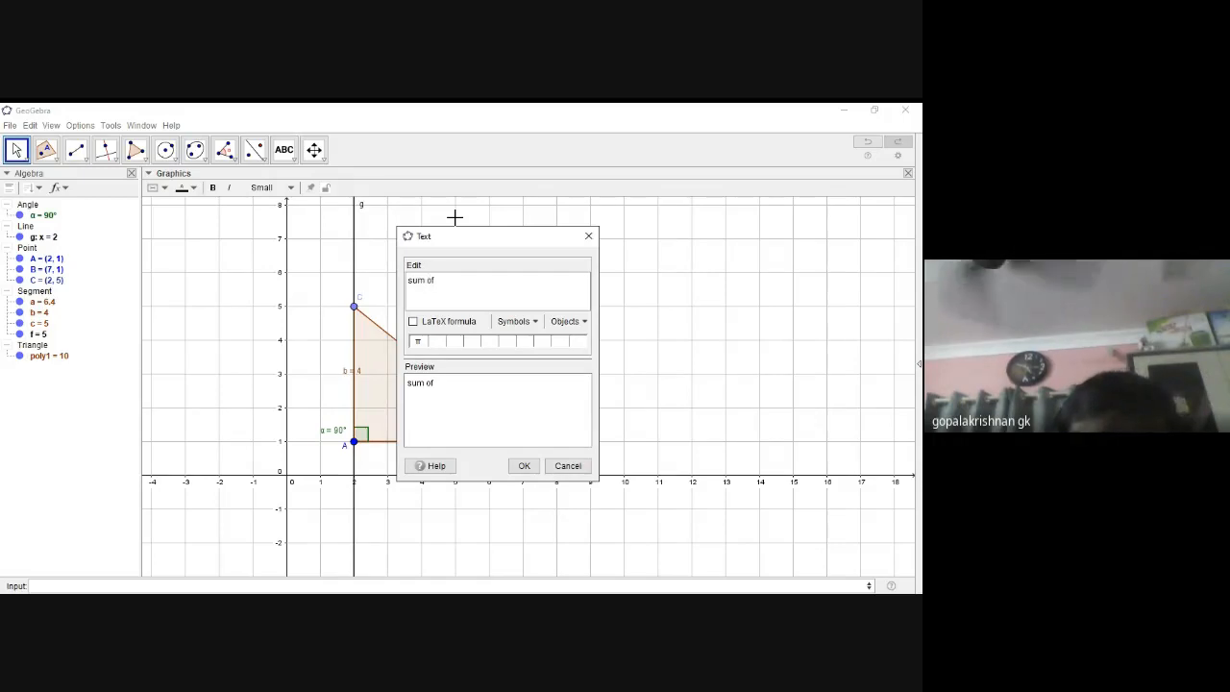
type(" the hyp=")
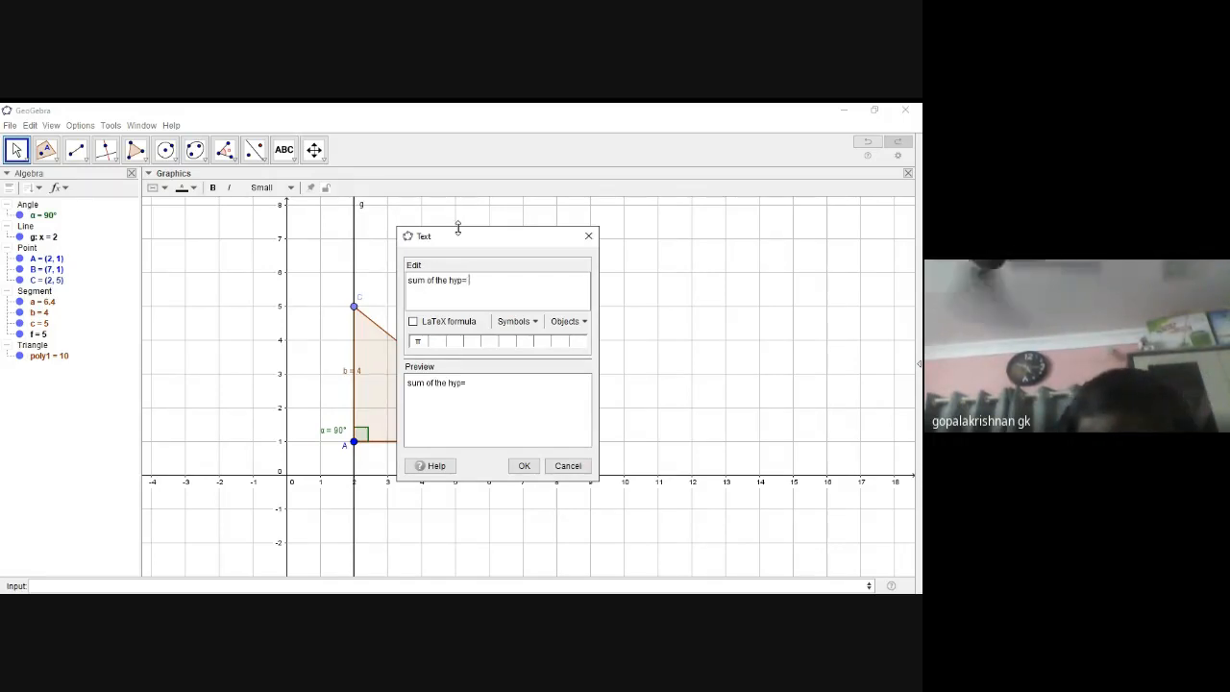
type(" sum of s")
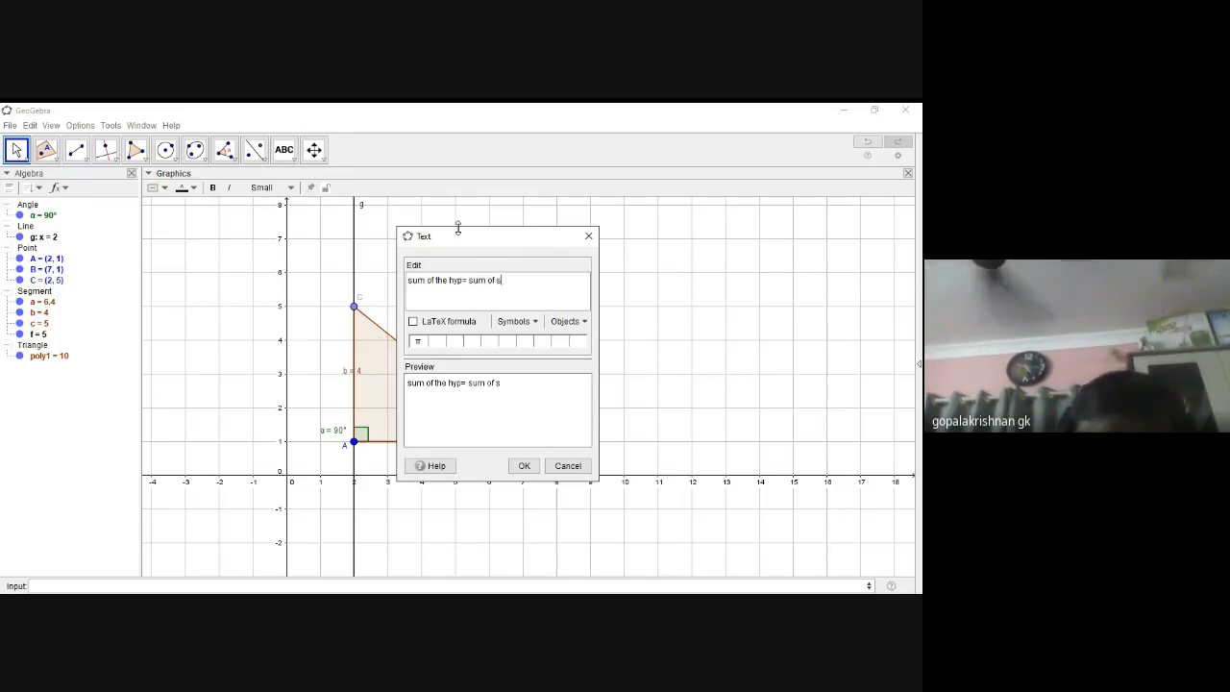
type("quare of oth")
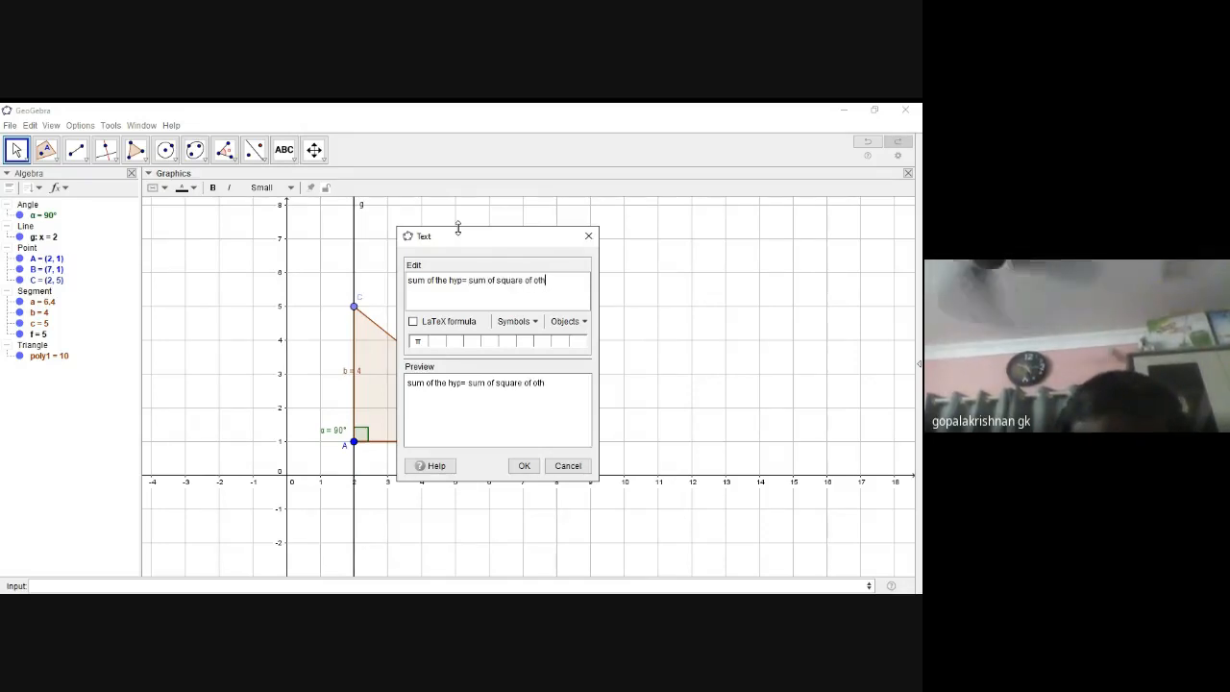
type("er ")
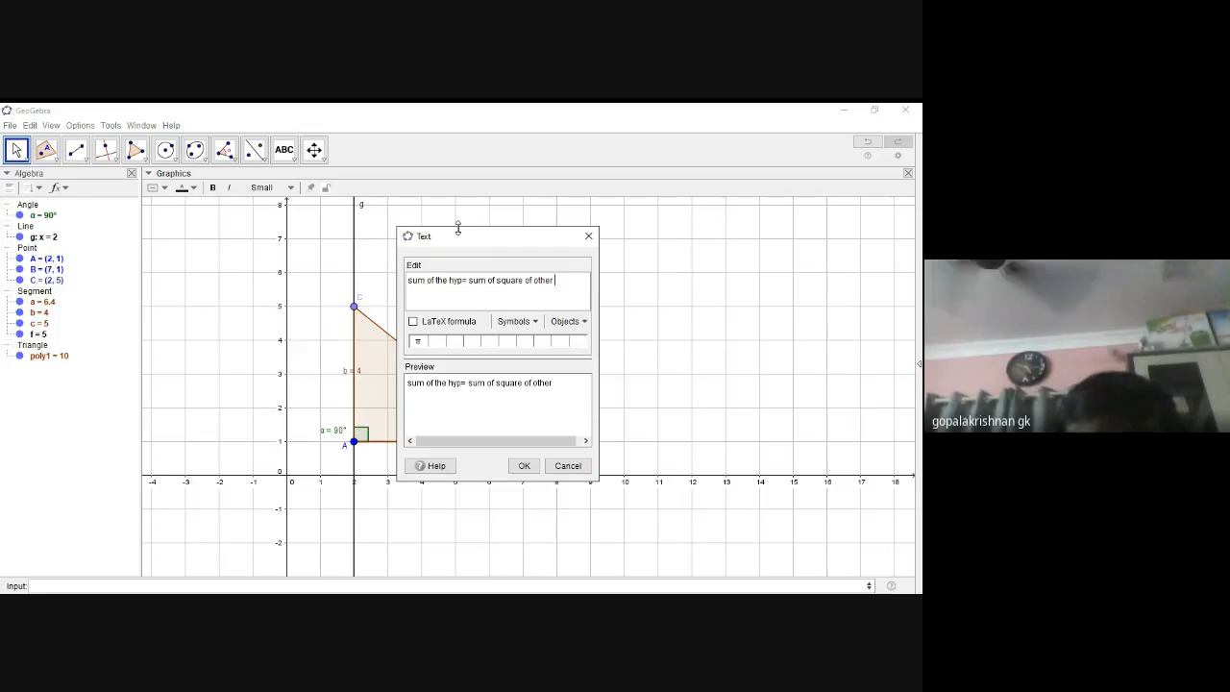
type("two sides")
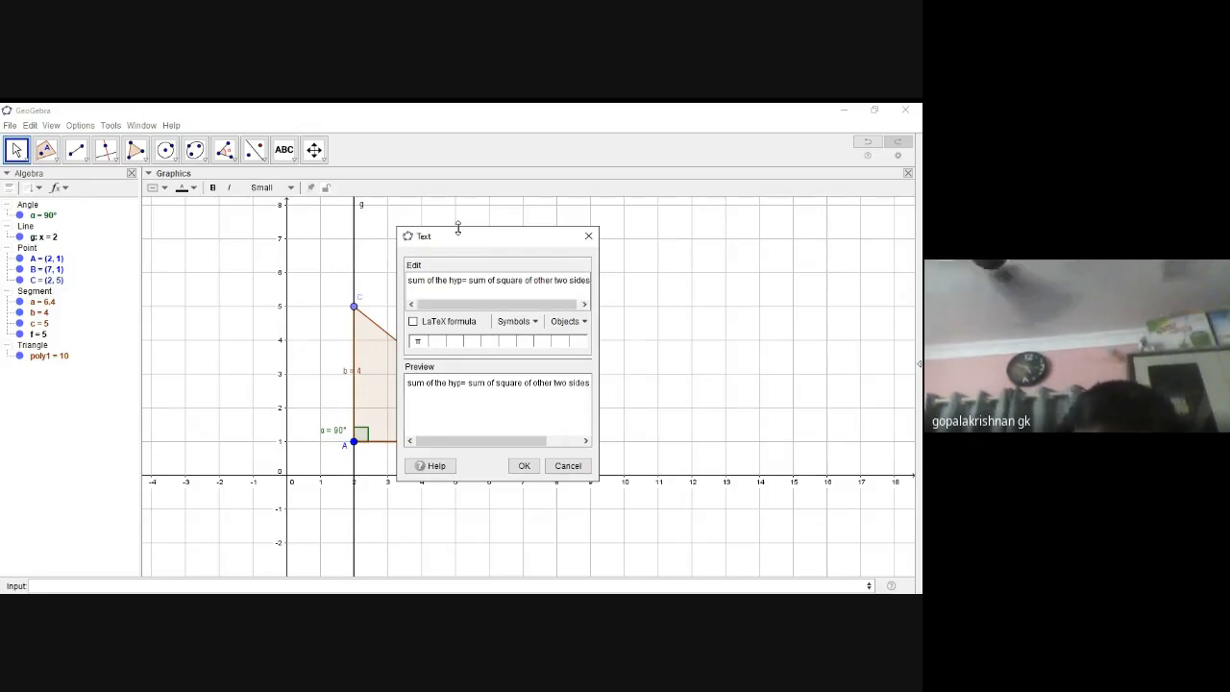
left_click(589, 235)
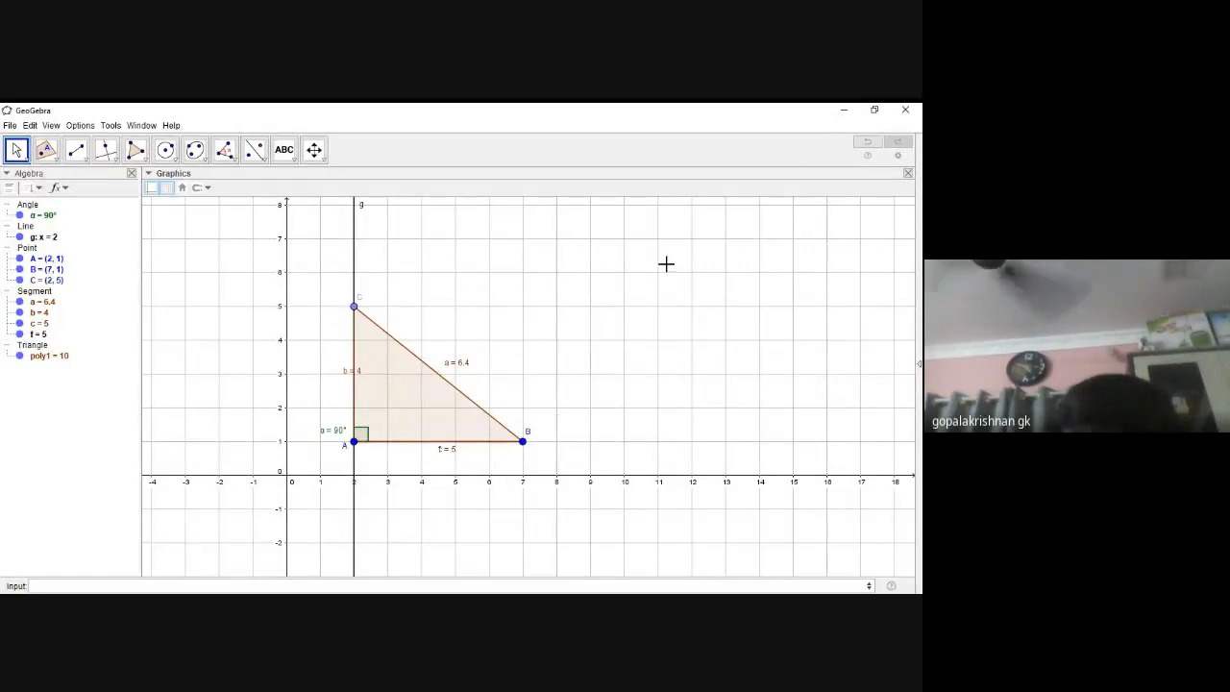
- Add the text "sum of the hyp= sum of square of the other two sides" in the empty area above and beyond point B
left_click(283, 149)
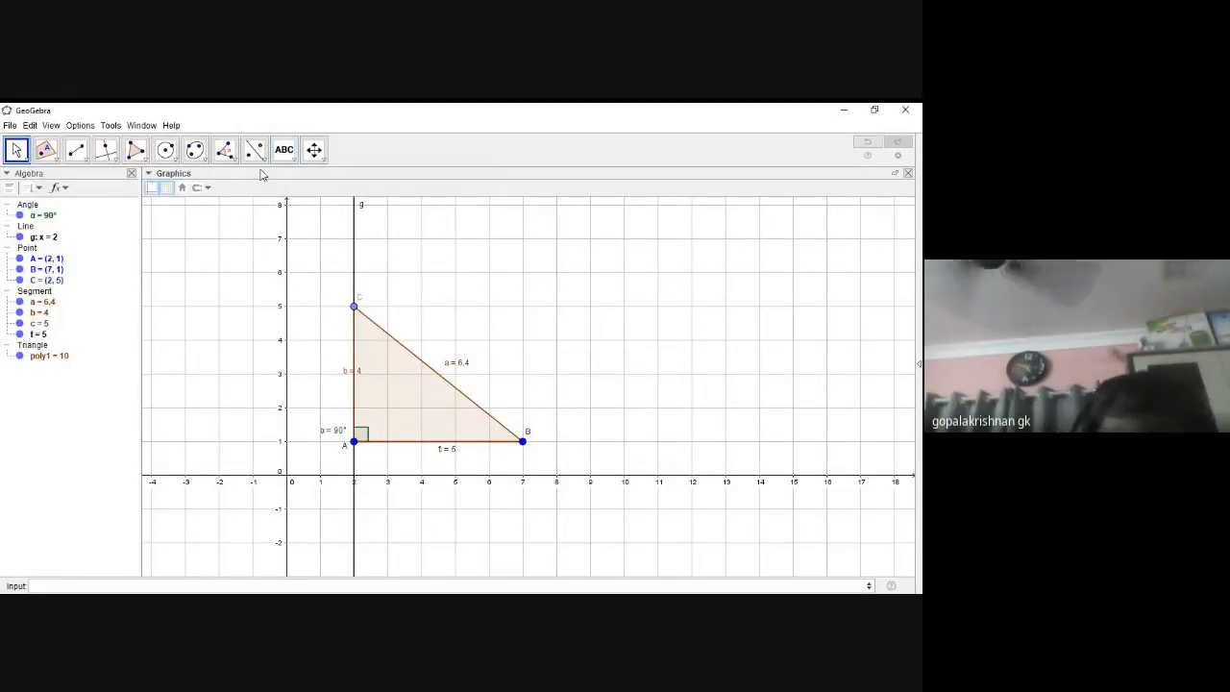
left_click(284, 149)
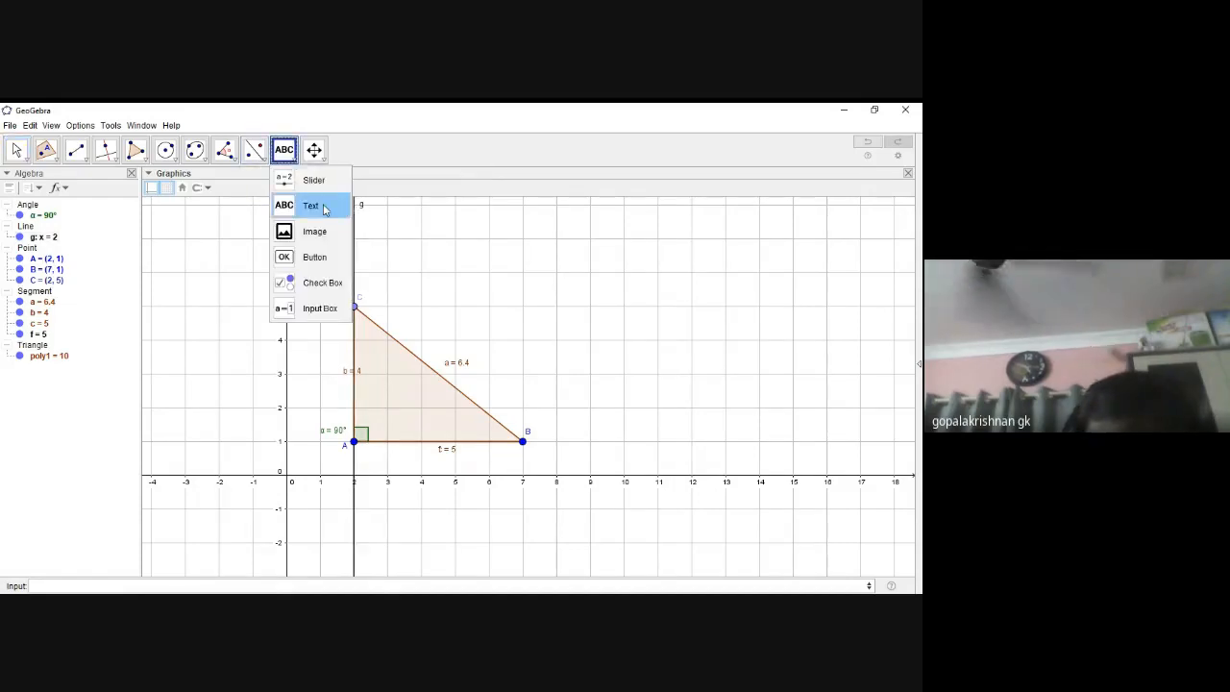
left_click(324, 209)
left_click(534, 249)
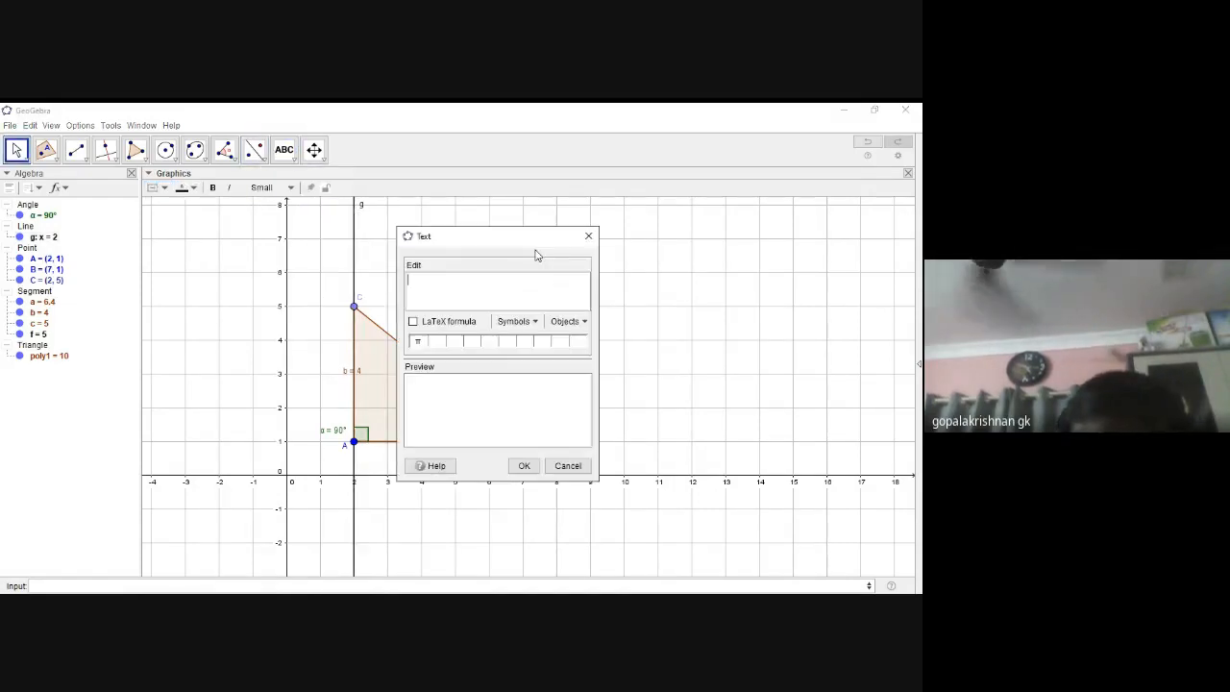
type("su")
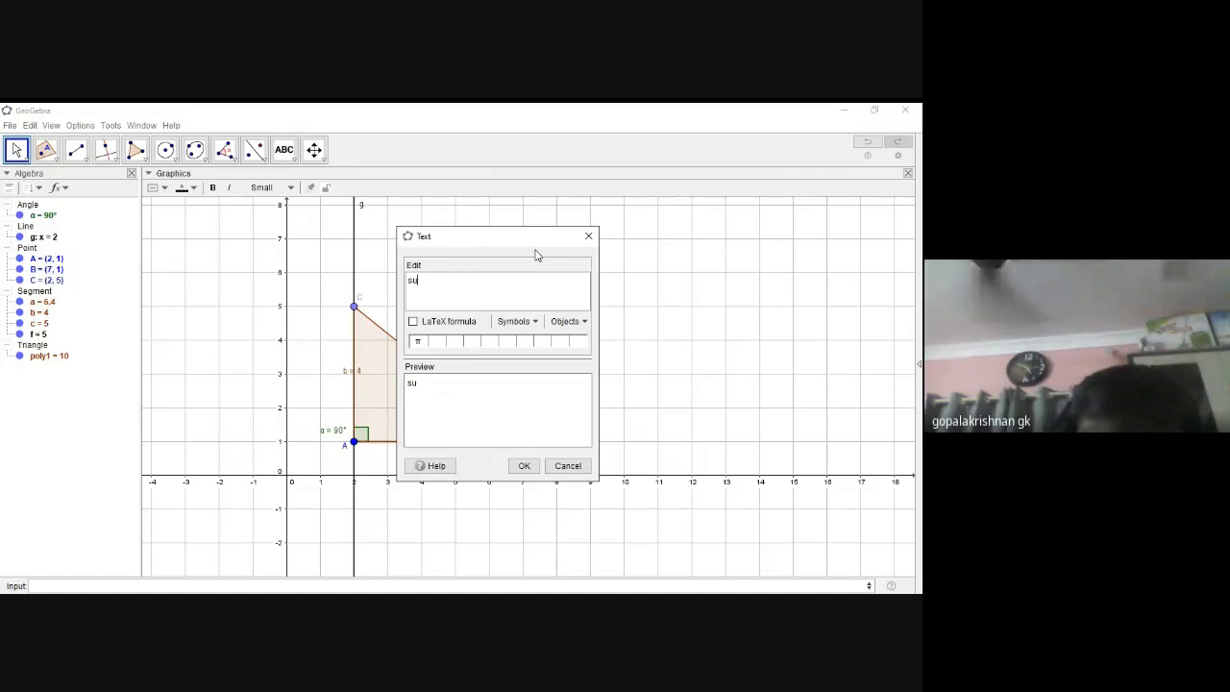
type("m of the hyp")
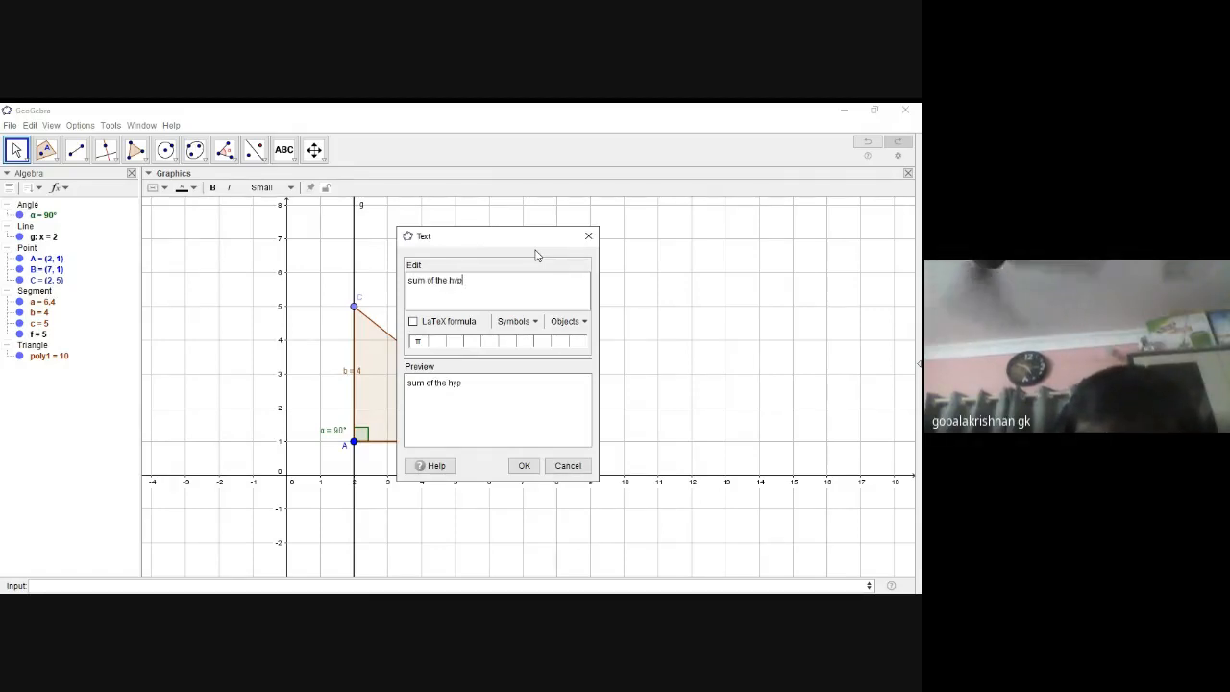
type("= sum")
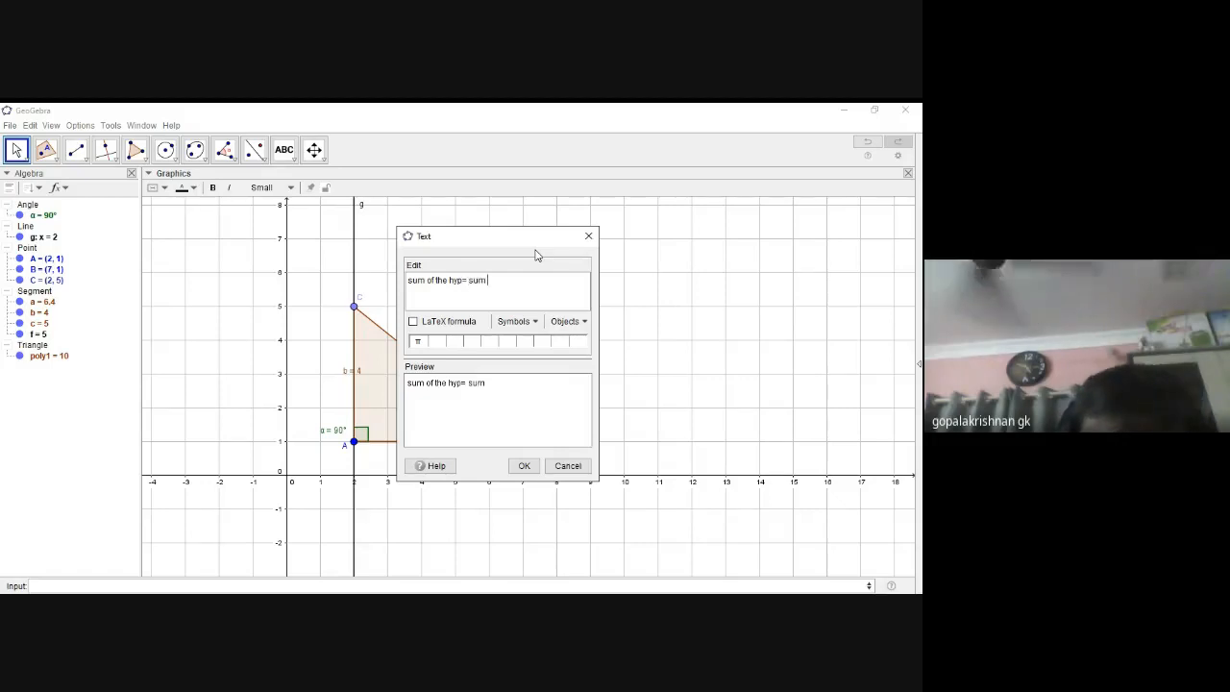
type(" of square of ")
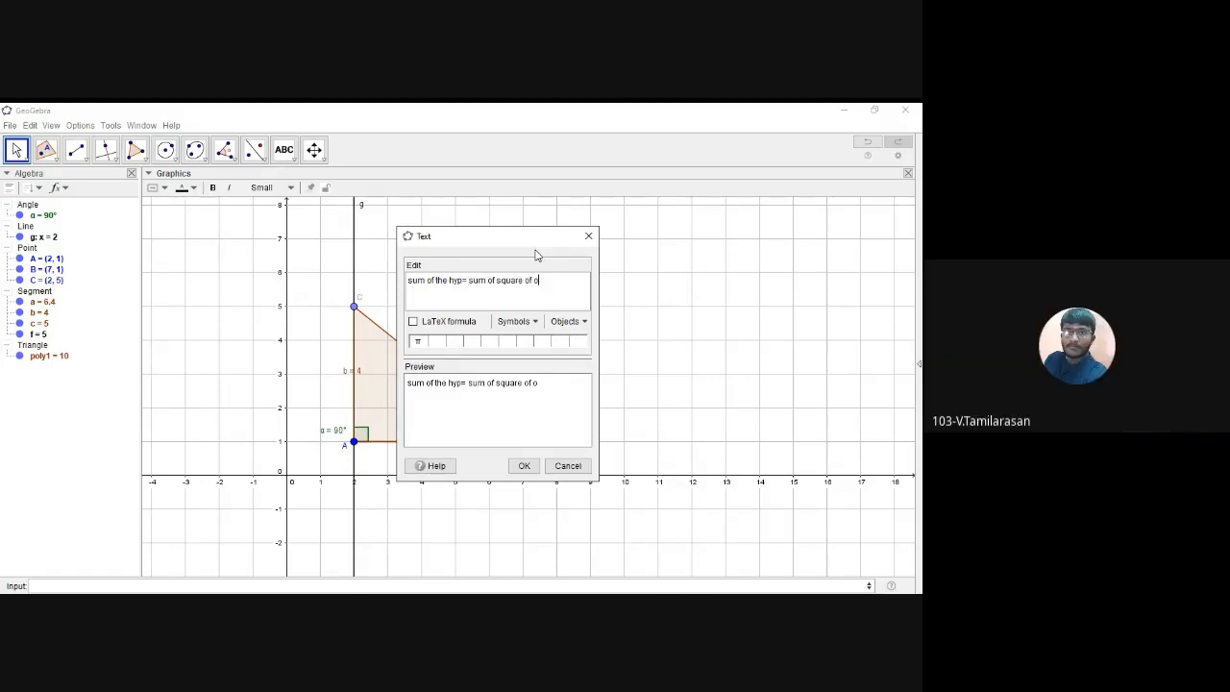
type("the othe")
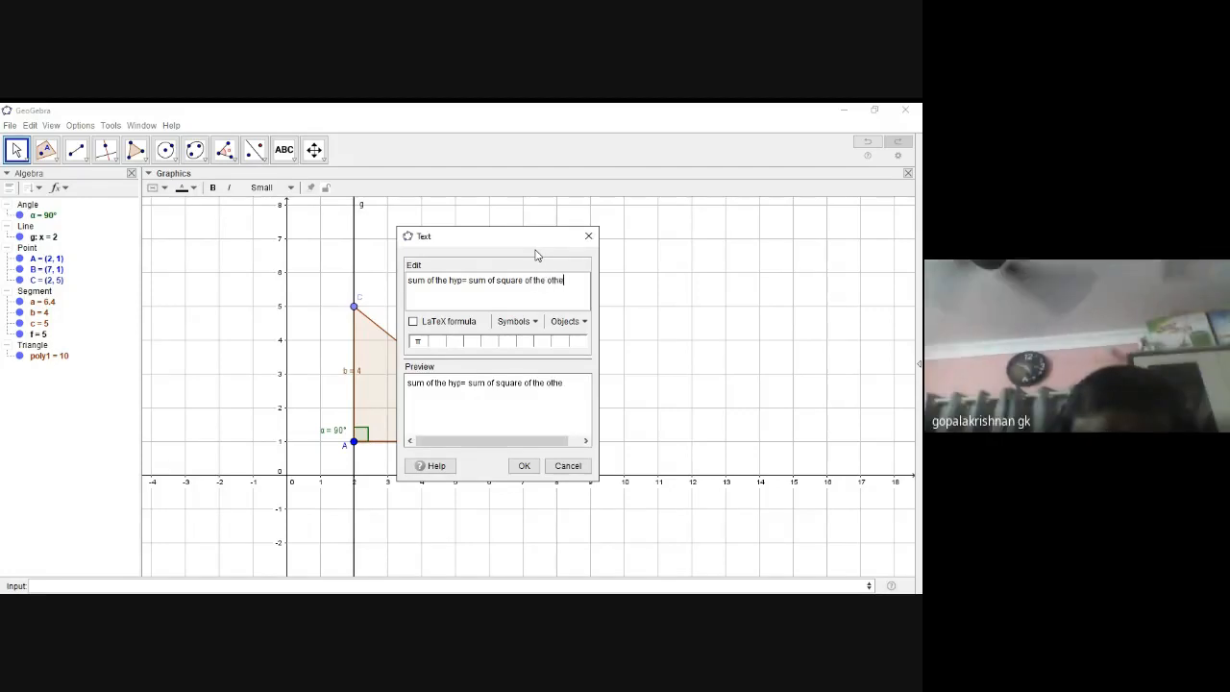
type("r two sides")
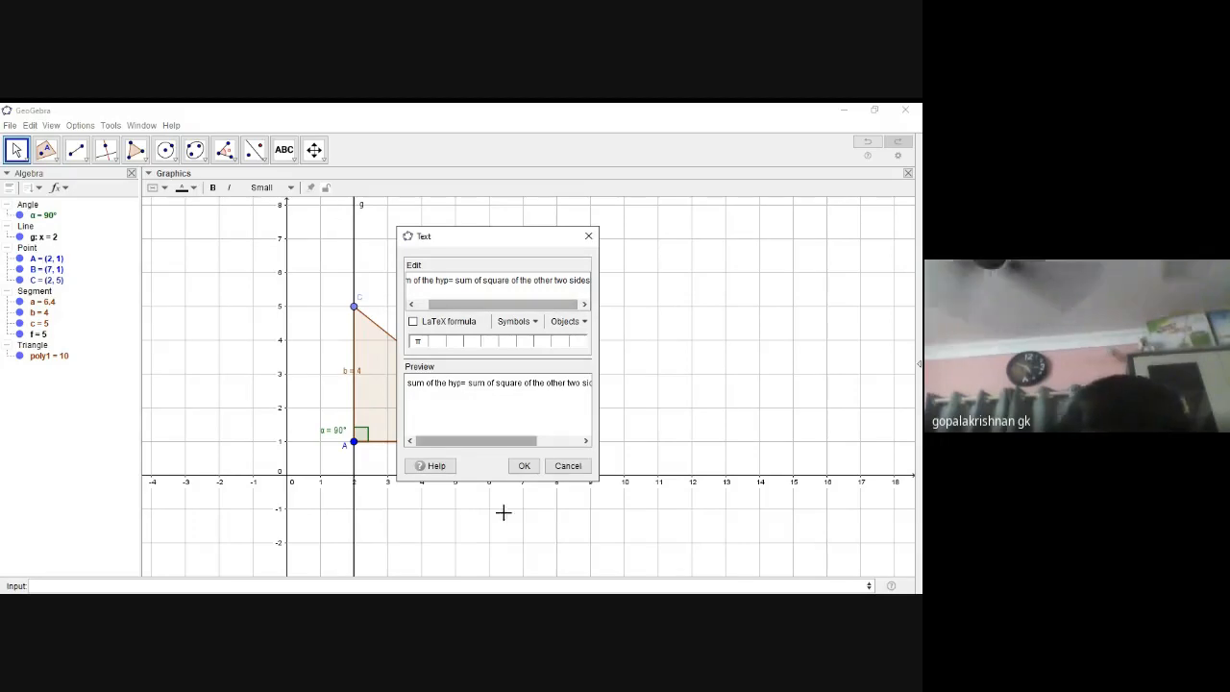
left_click(524, 467)
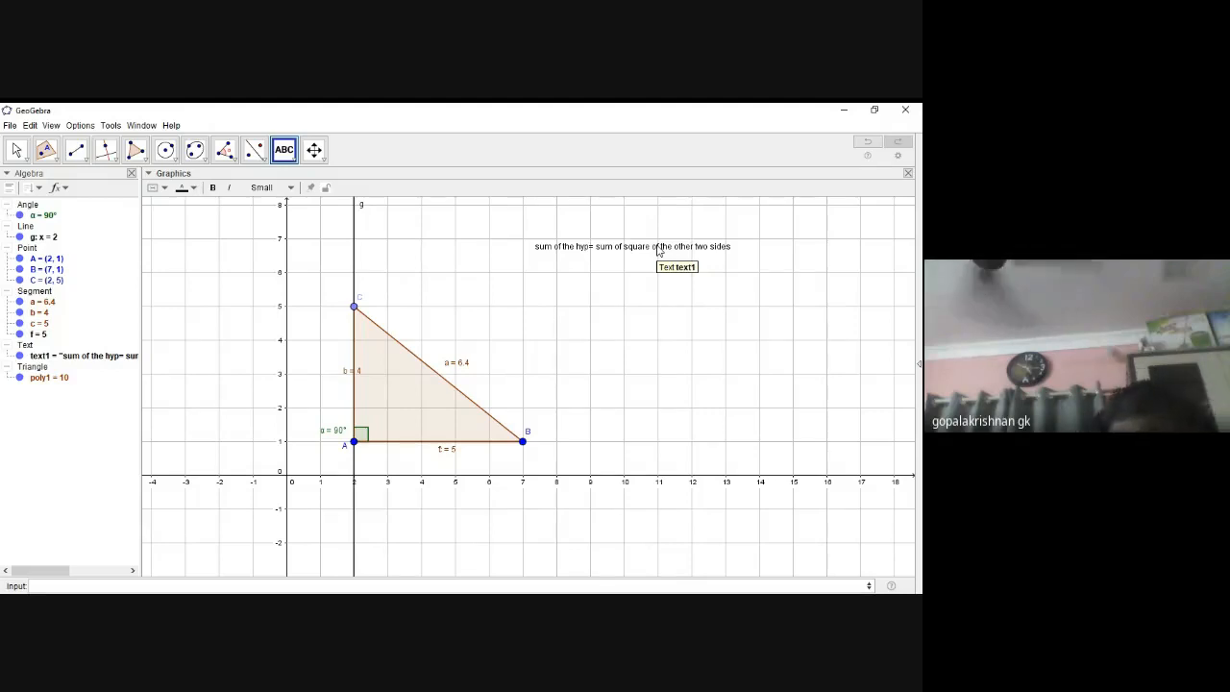
- Construct a regular polygon with 4 vertices outward on the hypotenuse, from point C to point B
left_click(143, 163)
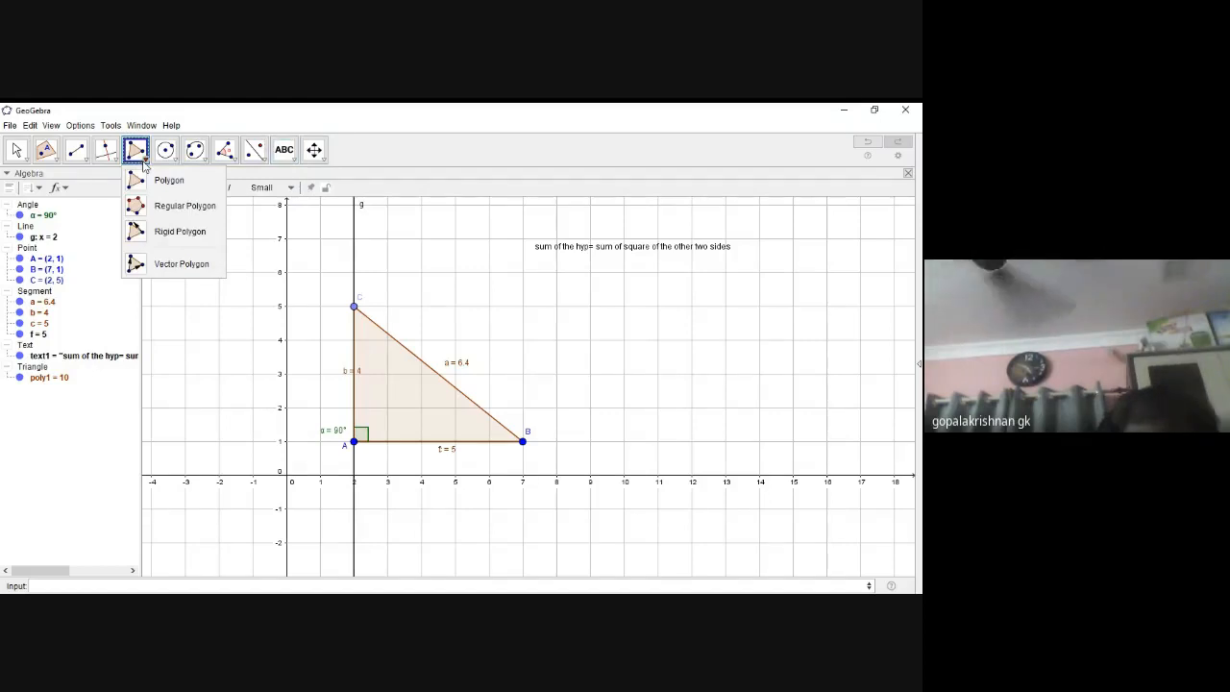
left_click(163, 204)
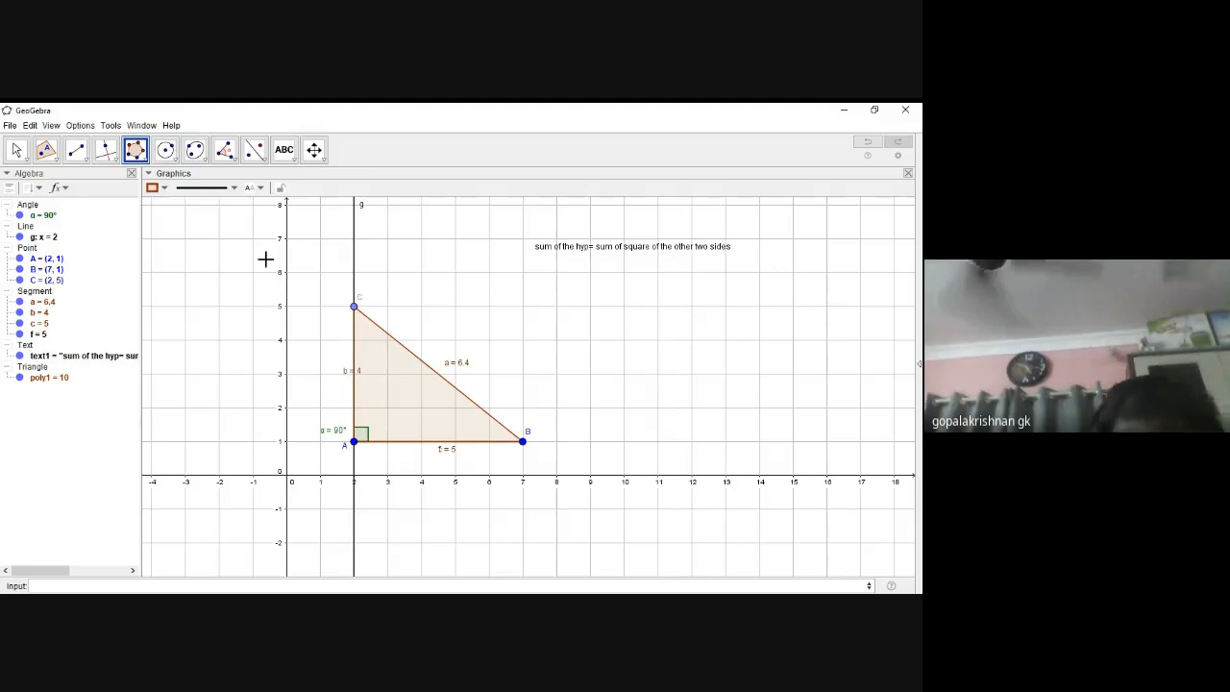
left_click(355, 308)
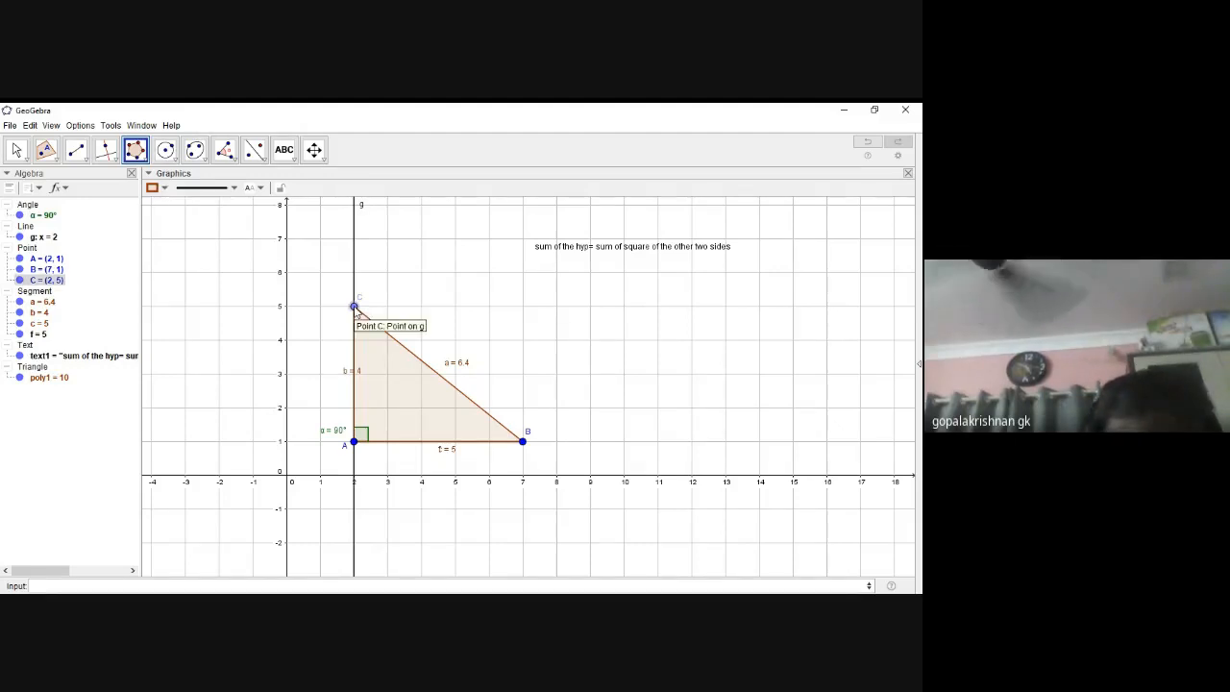
left_click(522, 441)
left_click(522, 441)
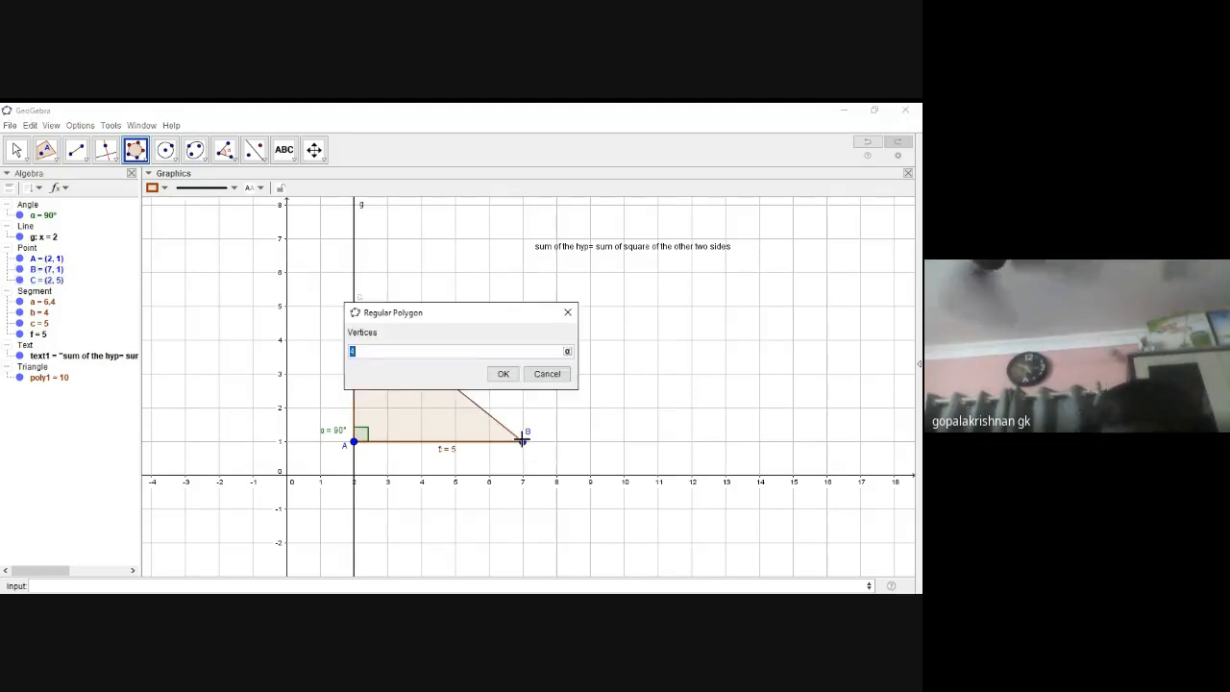
left_click(504, 374)
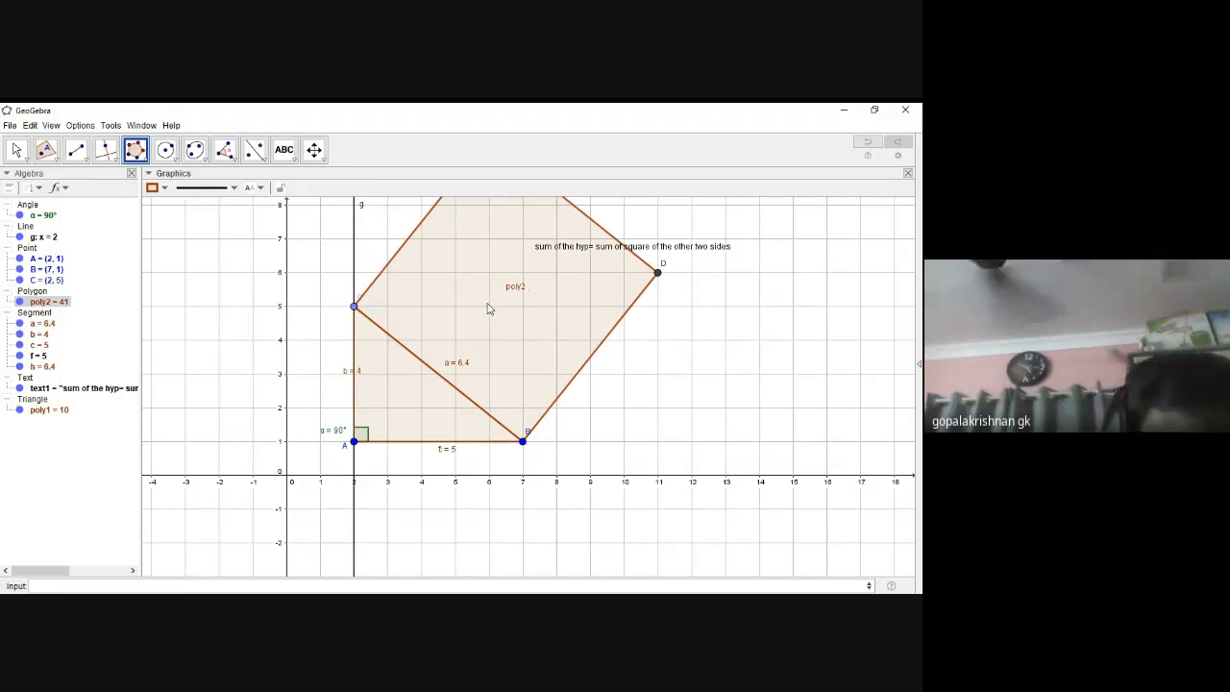
- Try a regular polygon with 4 vertices from point A to point B, and undo it
left_click(356, 445)
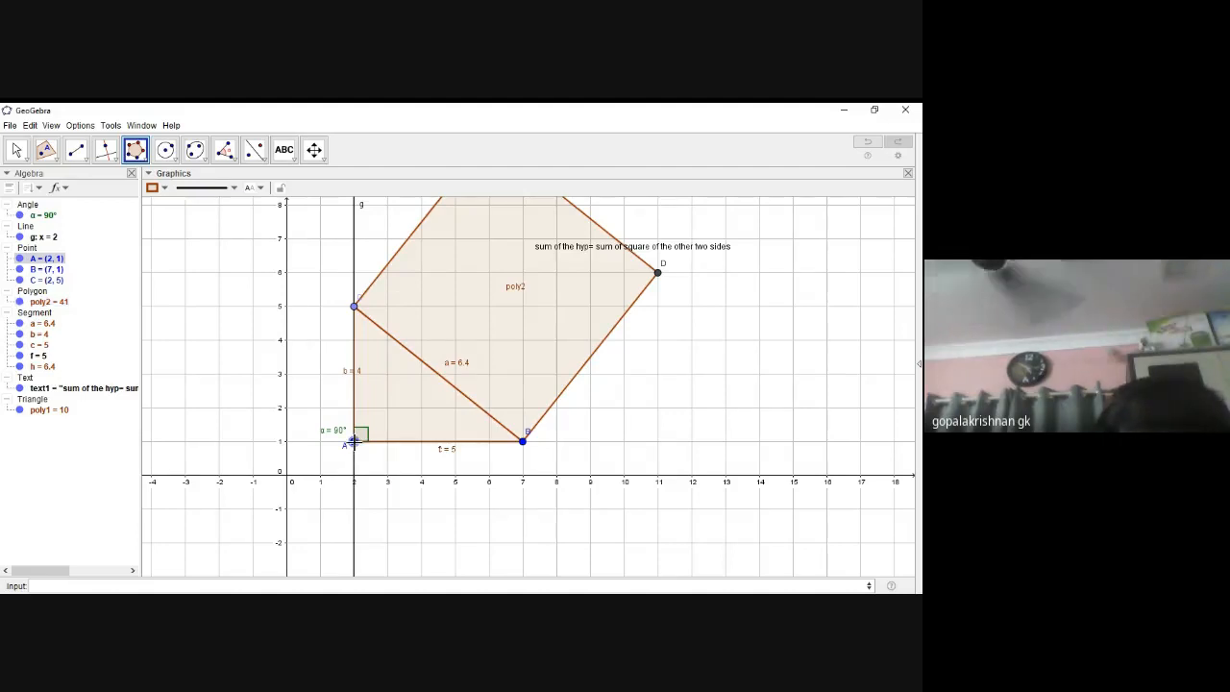
left_click(522, 441)
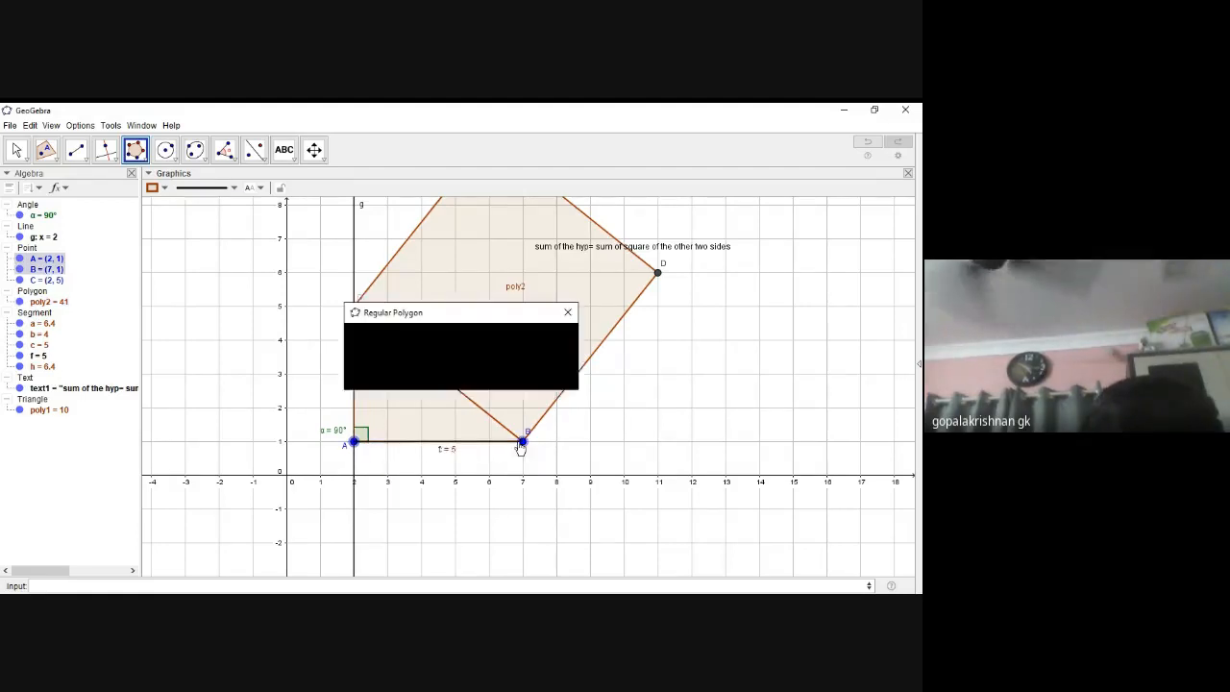
left_click(503, 375)
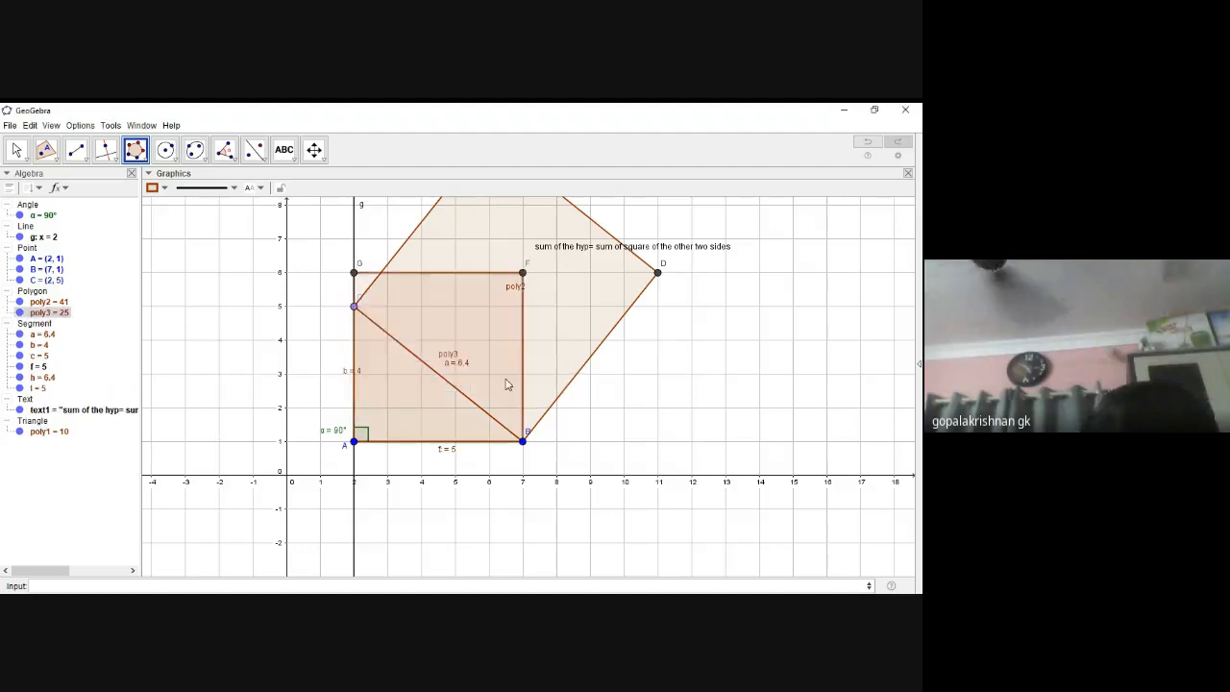
key("ctrl+z")
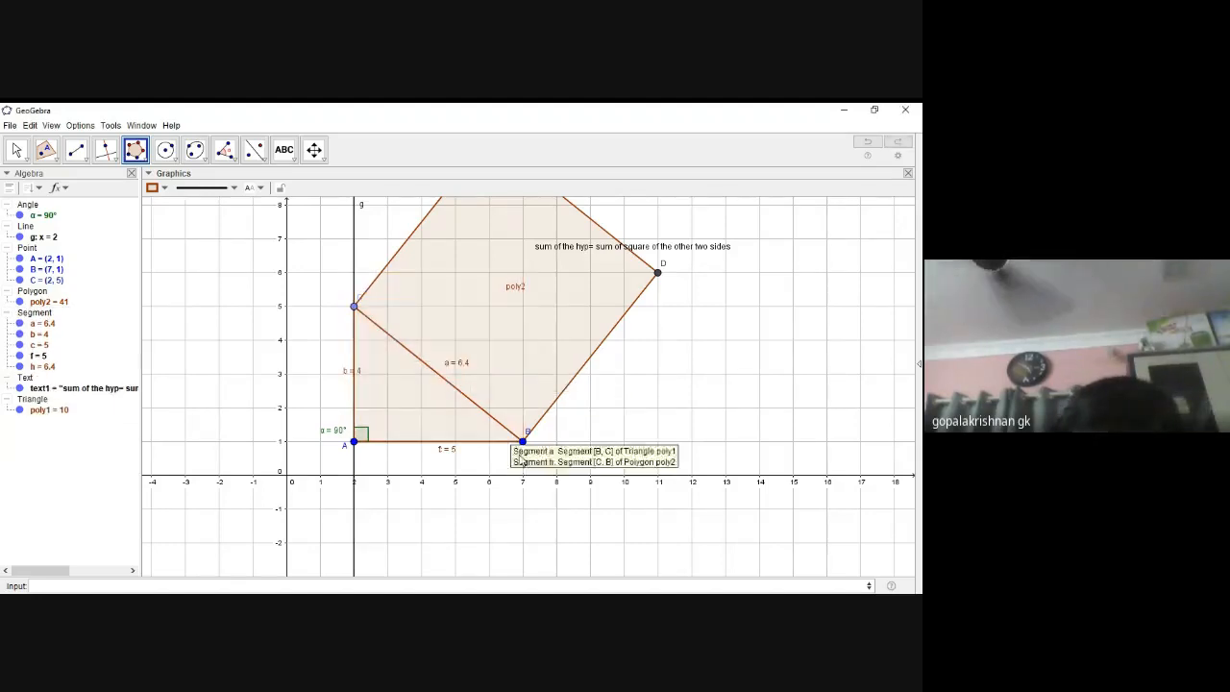
- Construct a regular polygon with 4 vertices below the triangle's base, from point B to point A
left_click(522, 441)
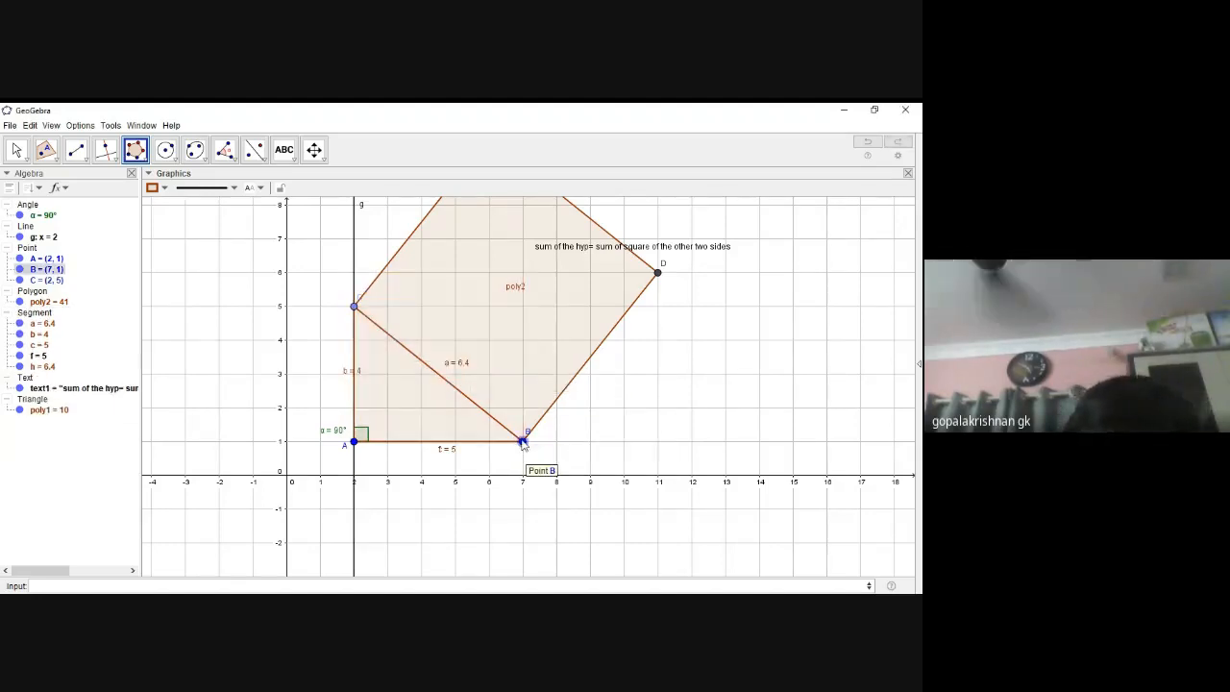
left_click(353, 441)
key("Return")
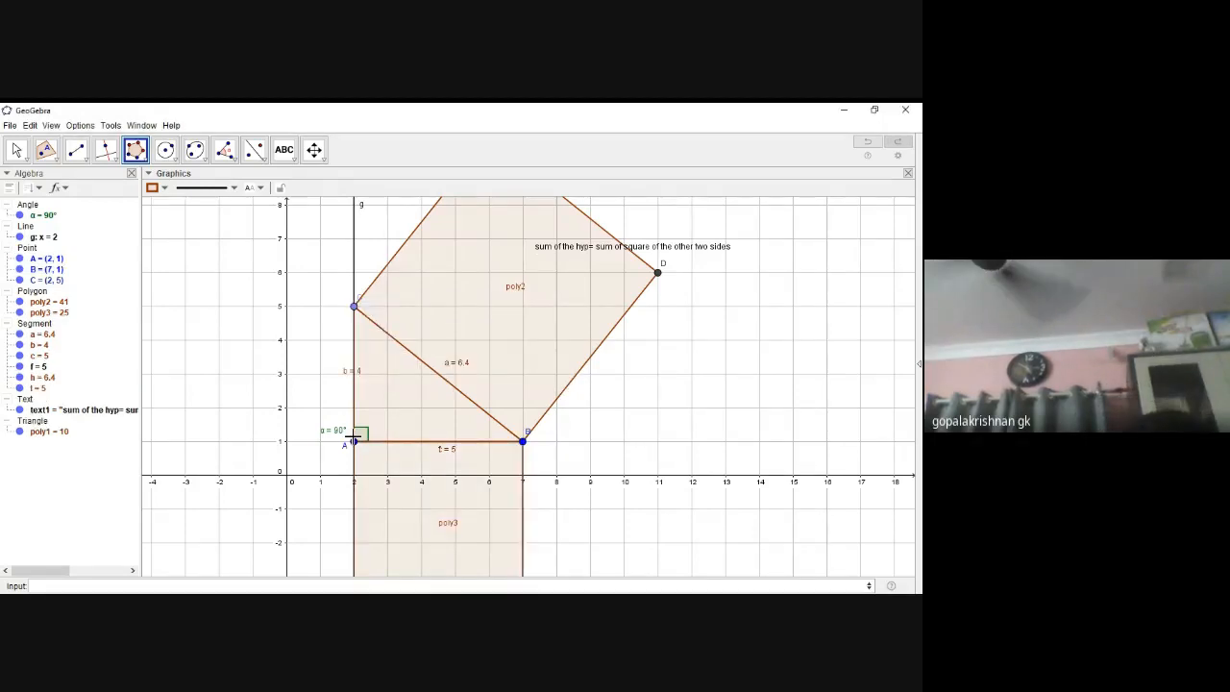
- Construct a regular polygon with 4 vertices outward on the vertical side, from point A to point C
left_click(354, 442)
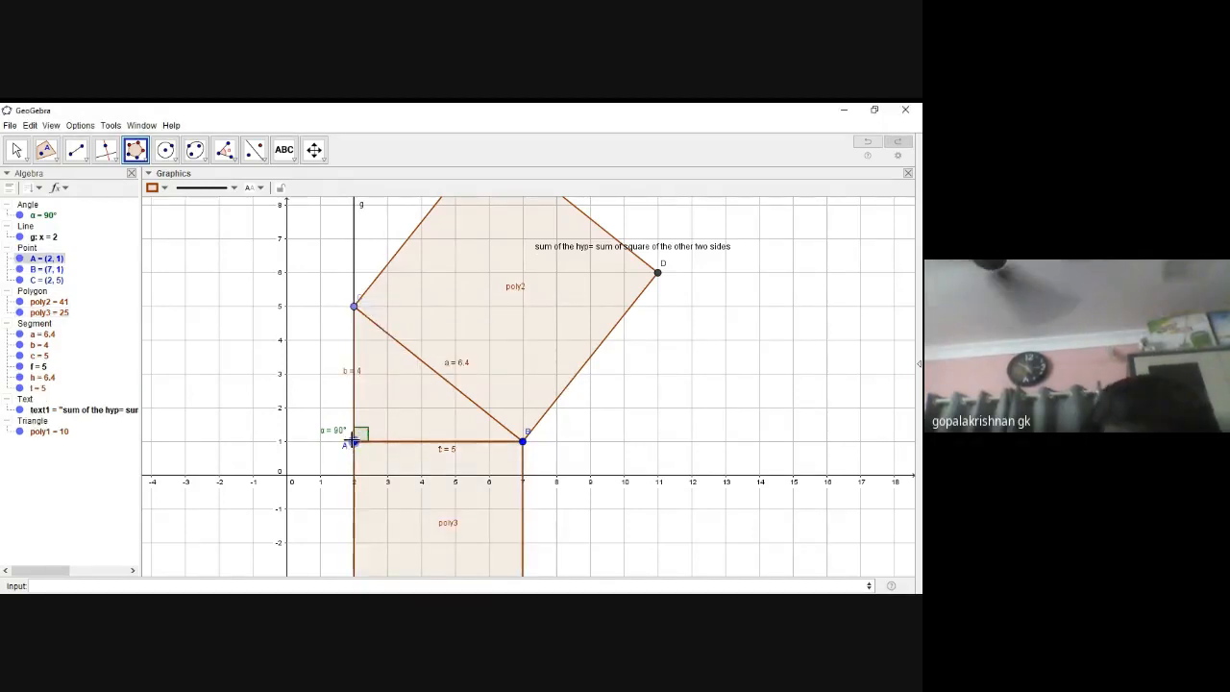
left_click(353, 308)
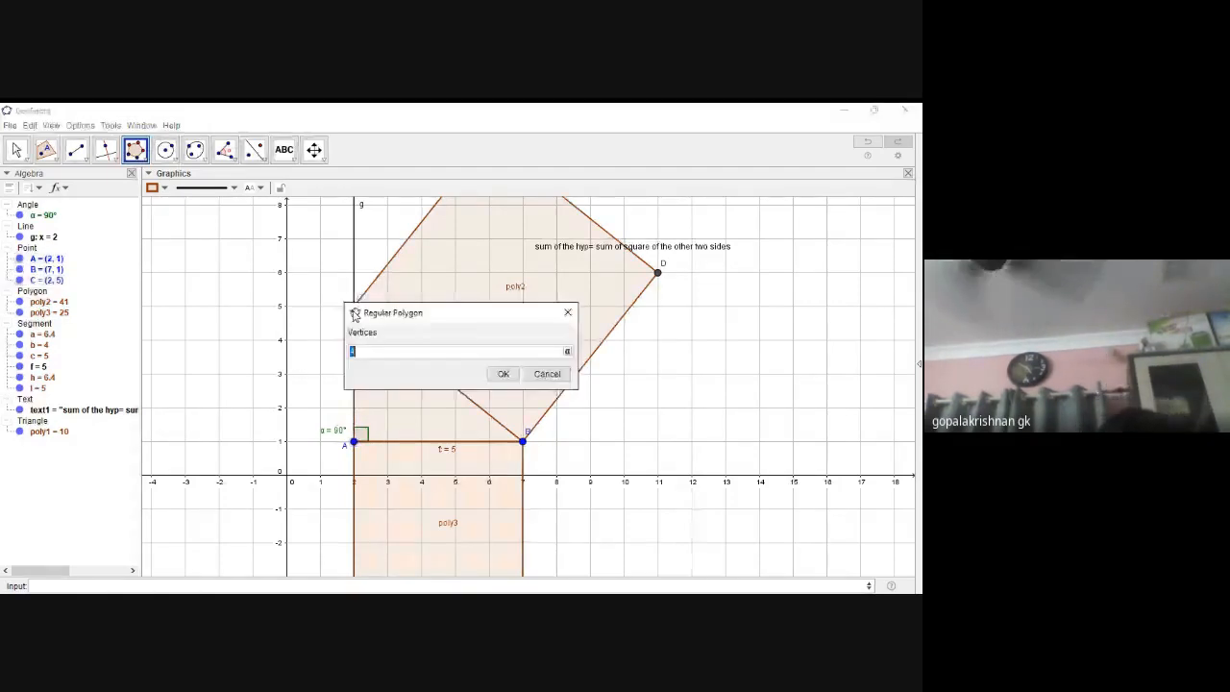
key("Return")
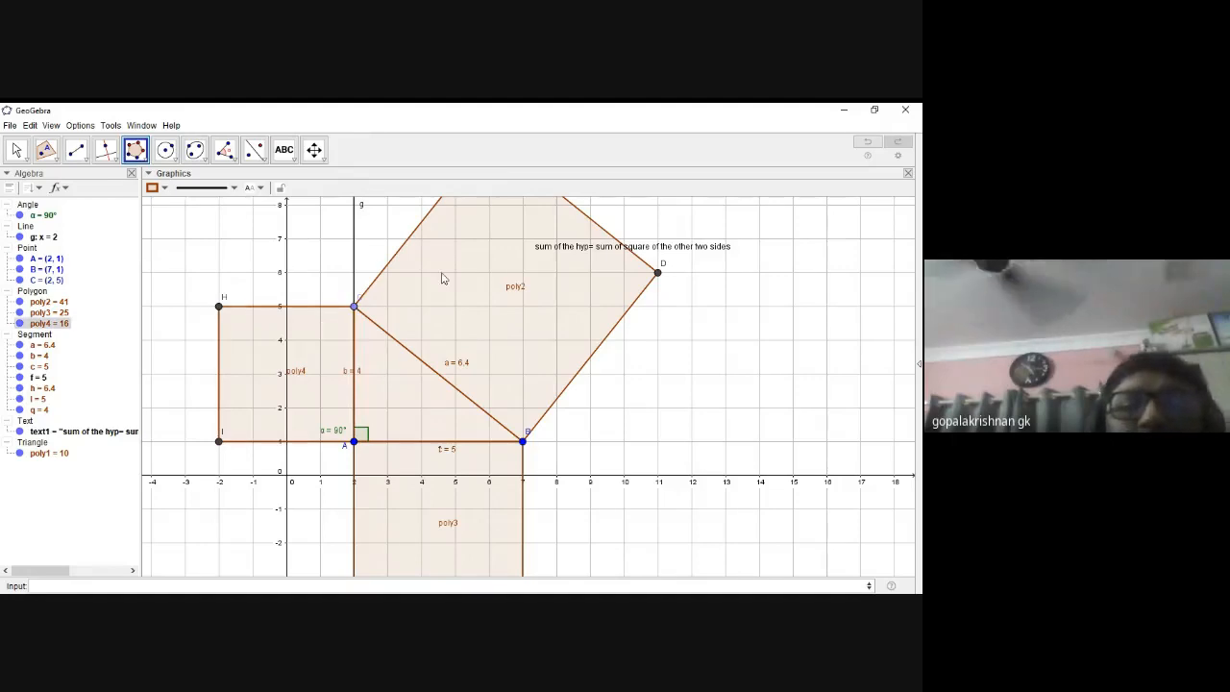
- Color the square on the hypotenuse red in its object properties
right_click(454, 316)
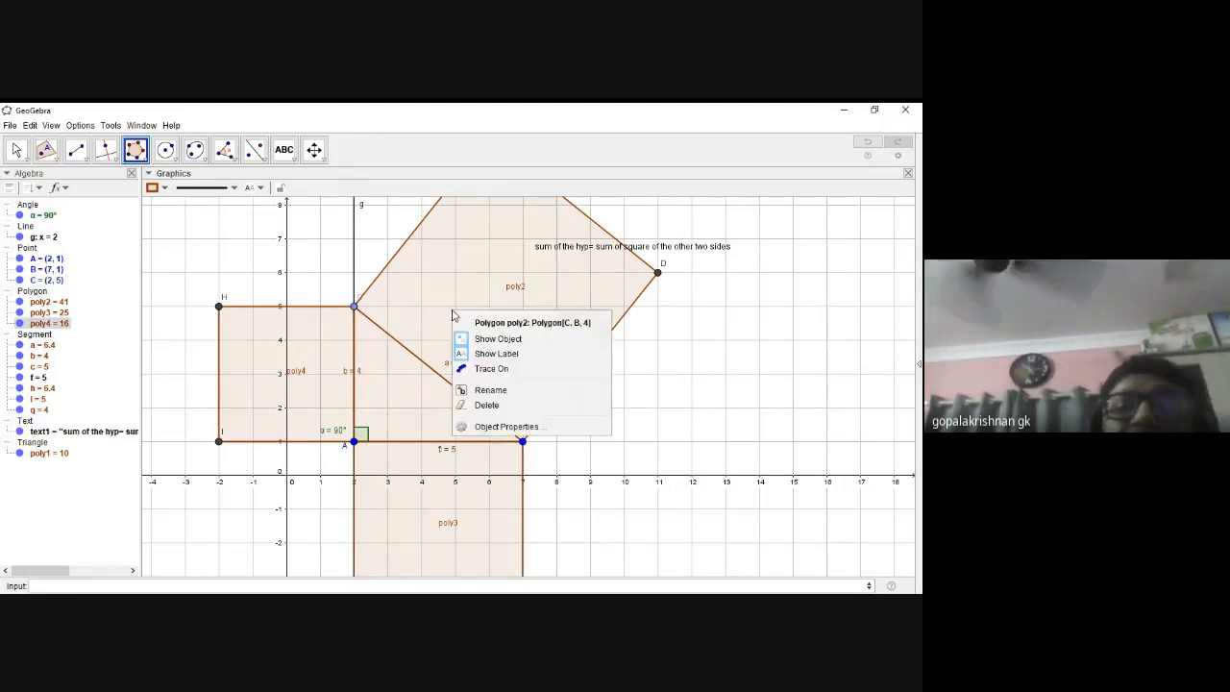
left_click(495, 427)
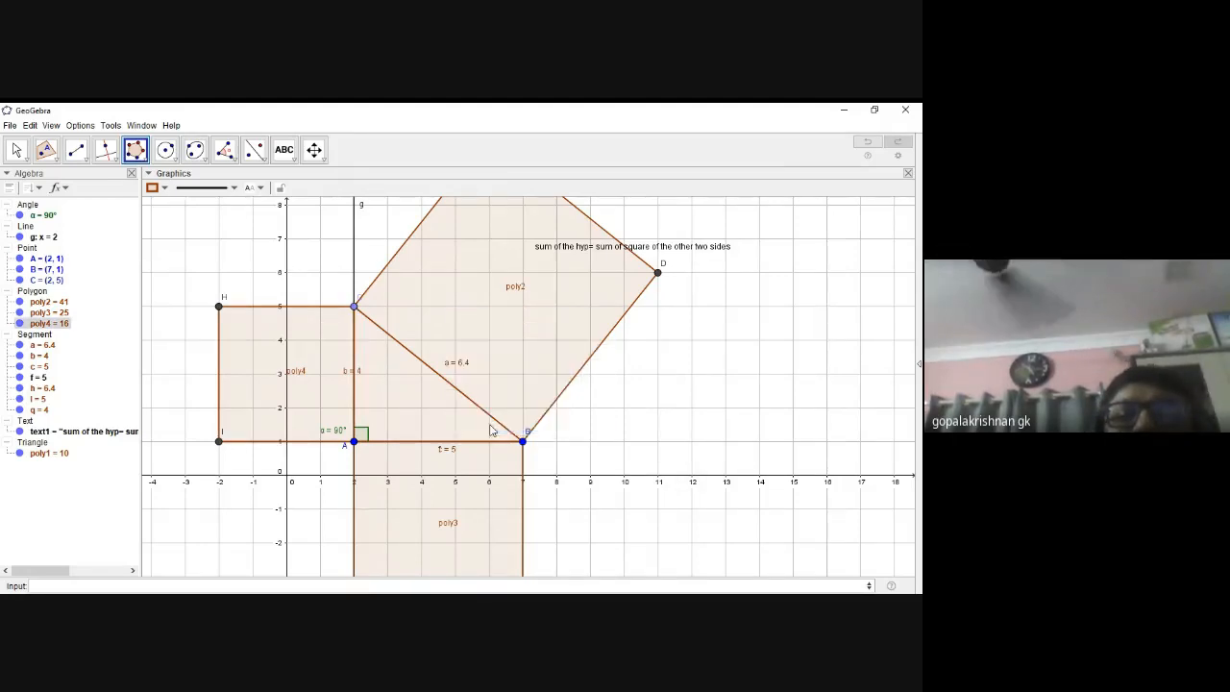
left_click(603, 400)
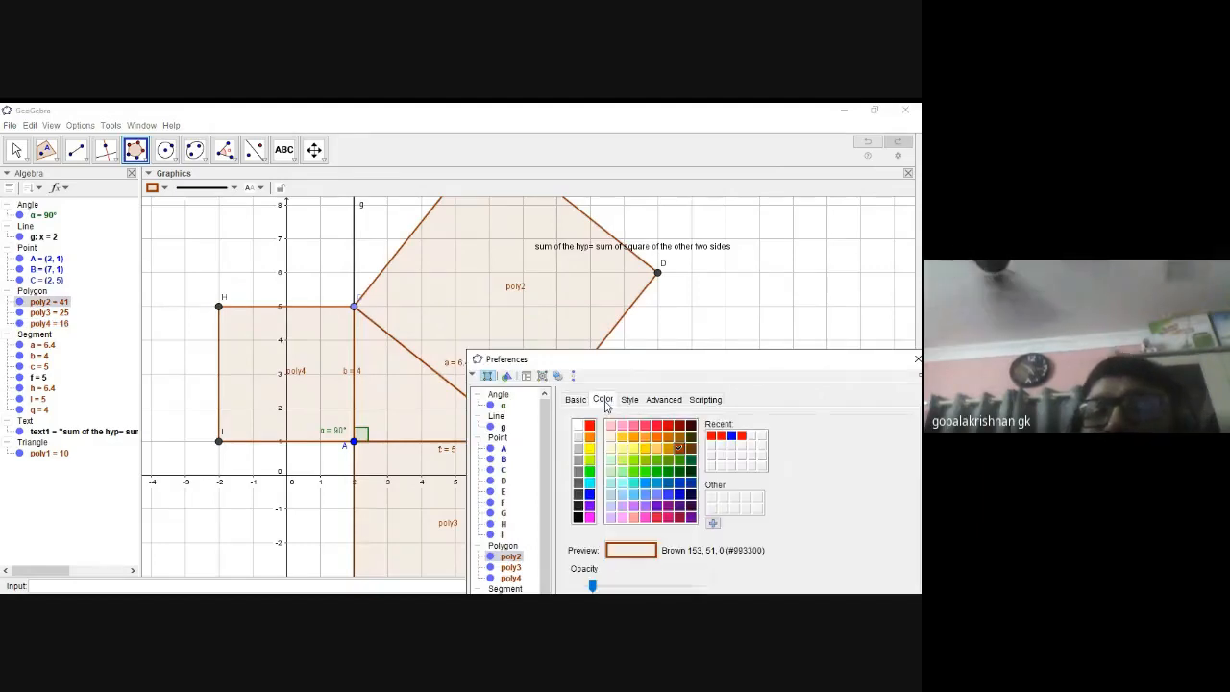
left_click(590, 428)
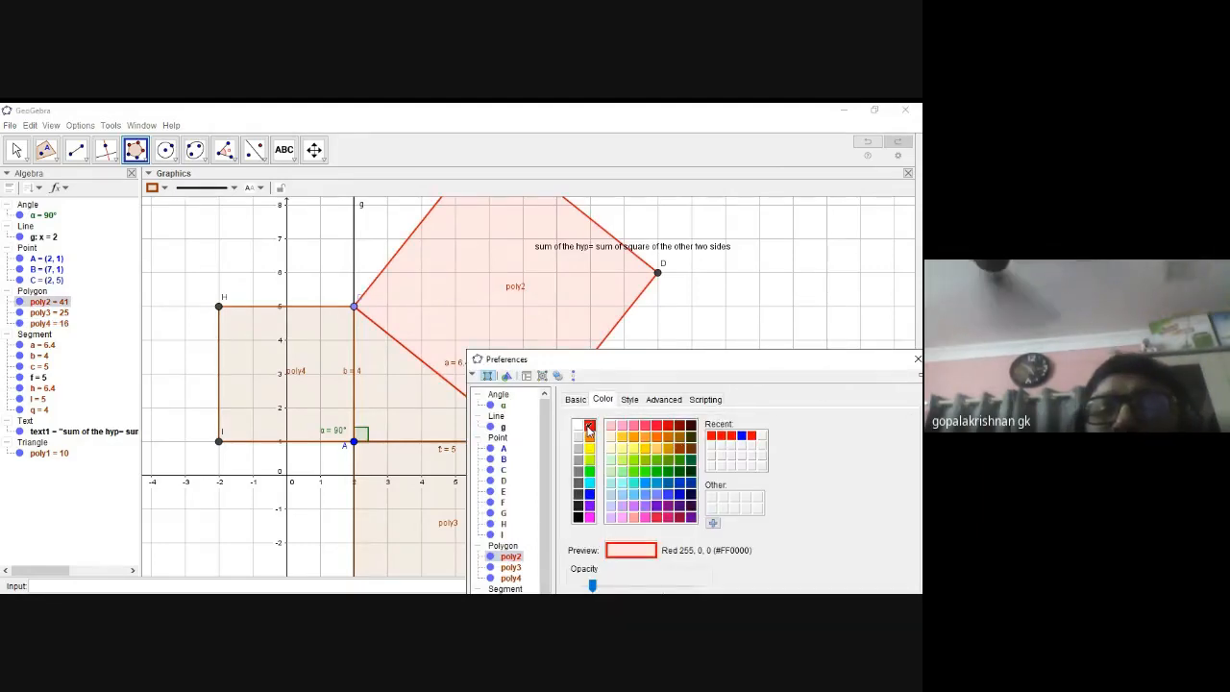
left_click(916, 360)
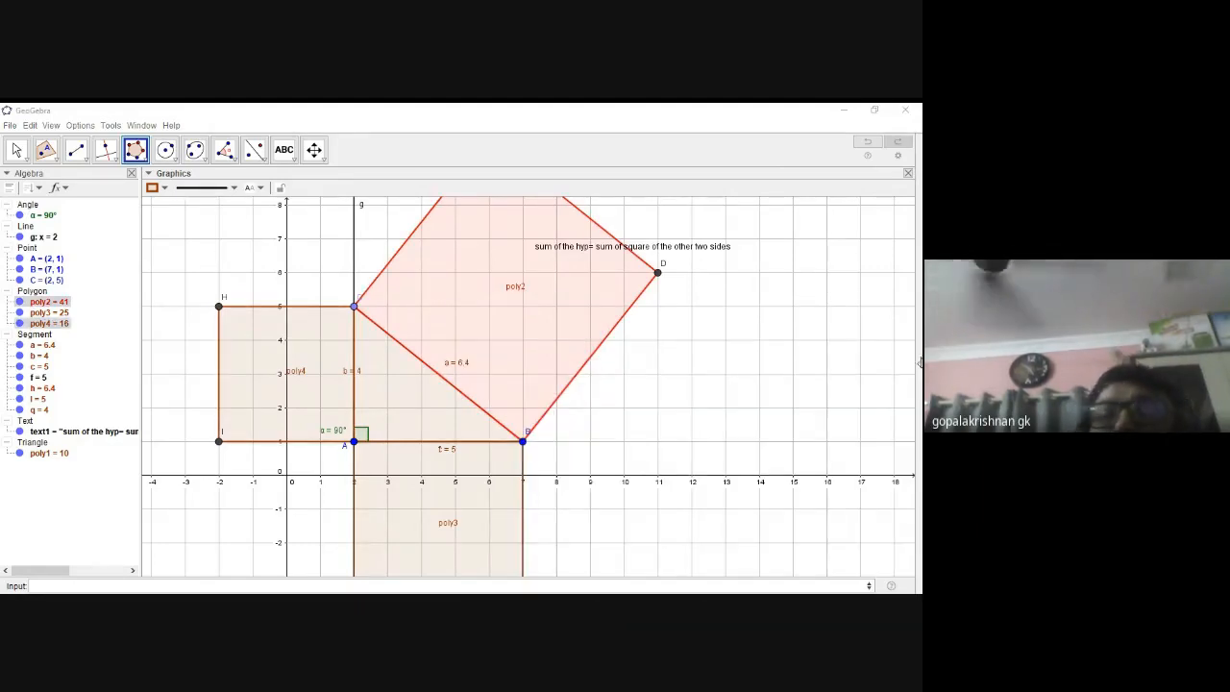
left_click(285, 374)
right_click(286, 374)
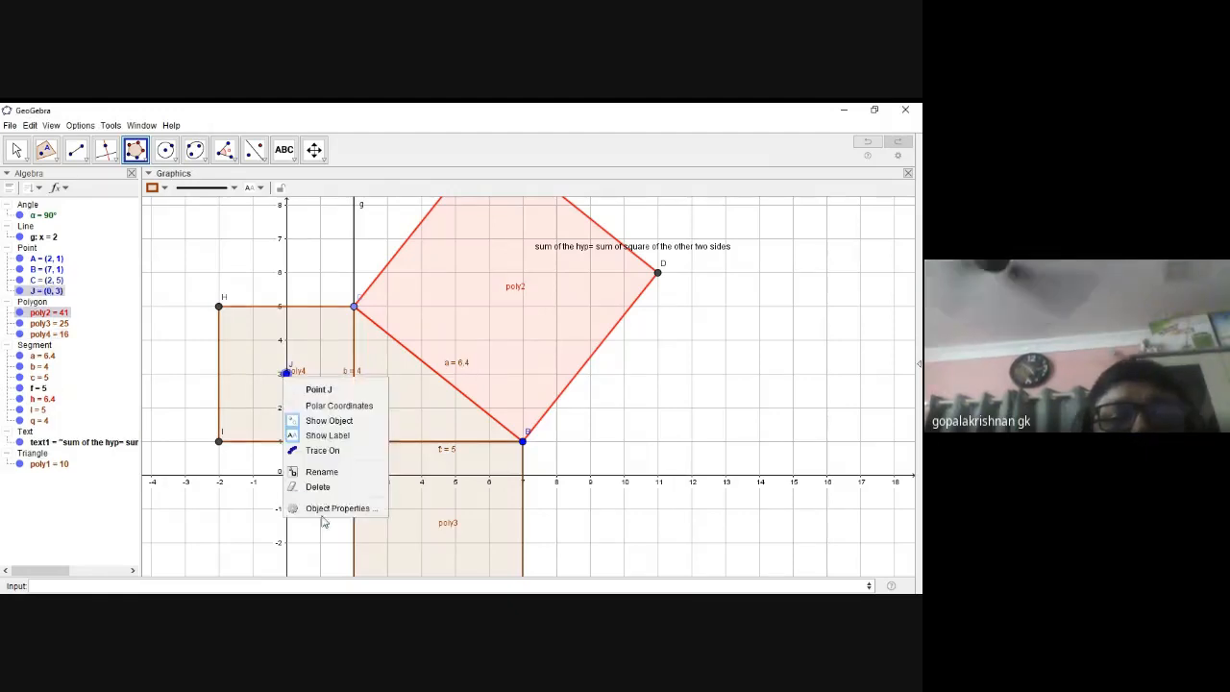
left_click(338, 507)
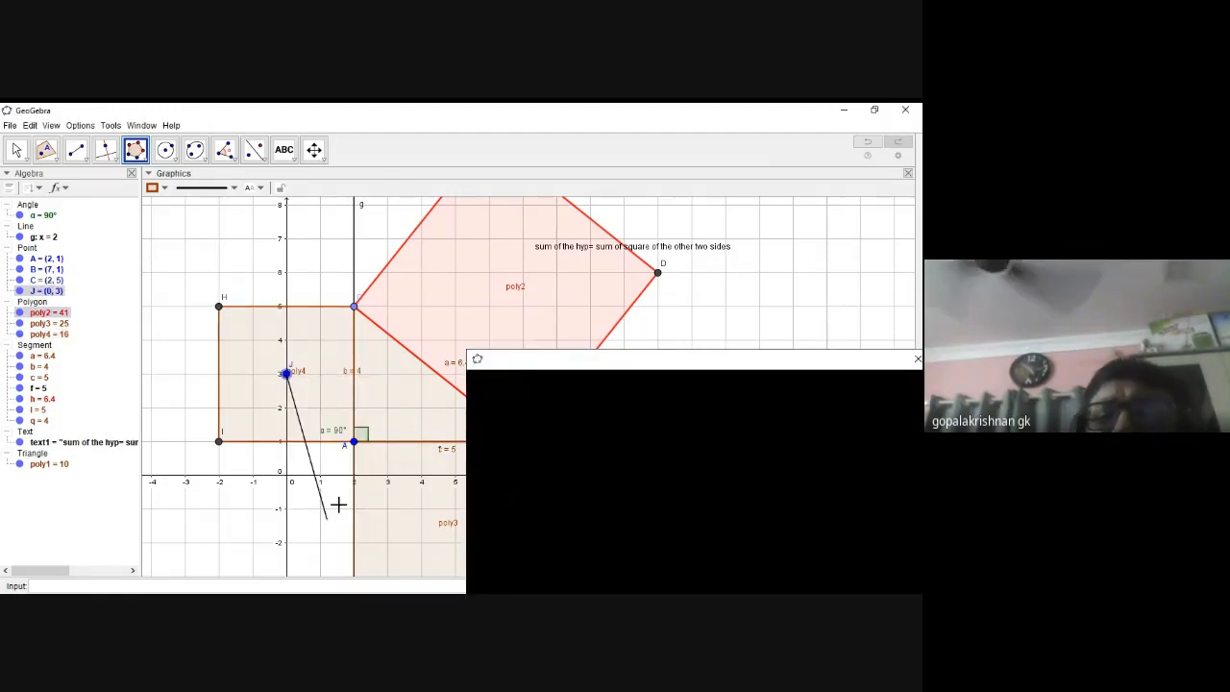
left_click(589, 483)
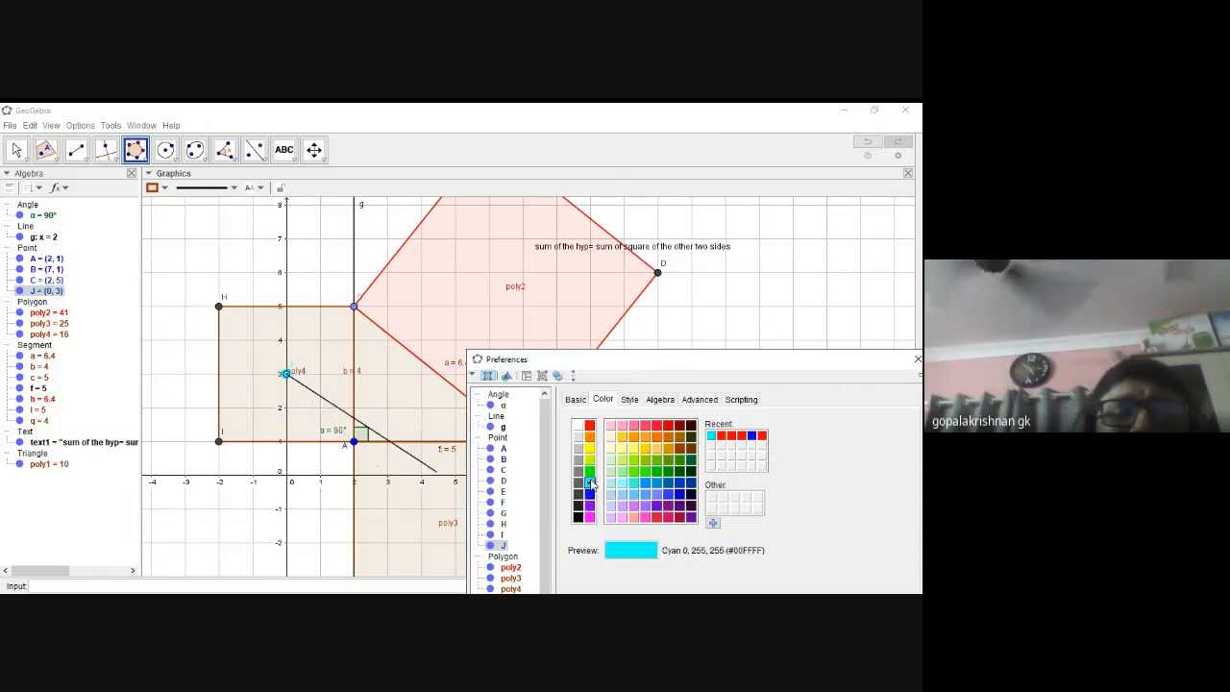
left_click(282, 377)
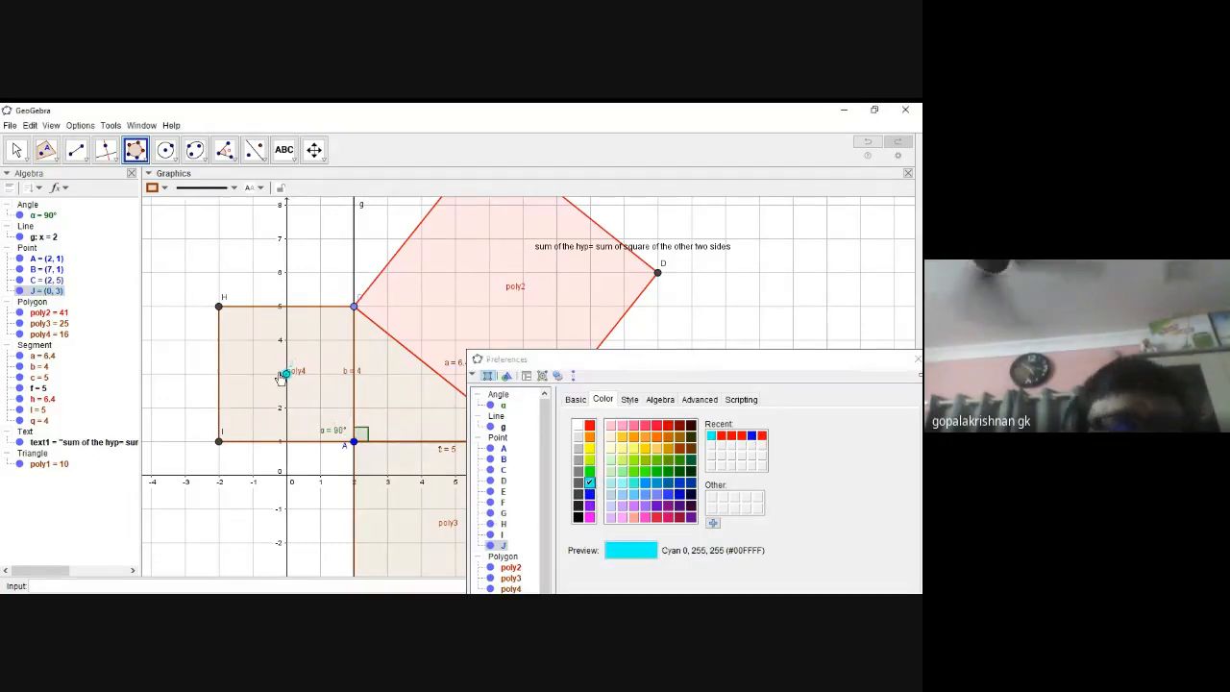
left_click_drag(282, 377, 253, 352)
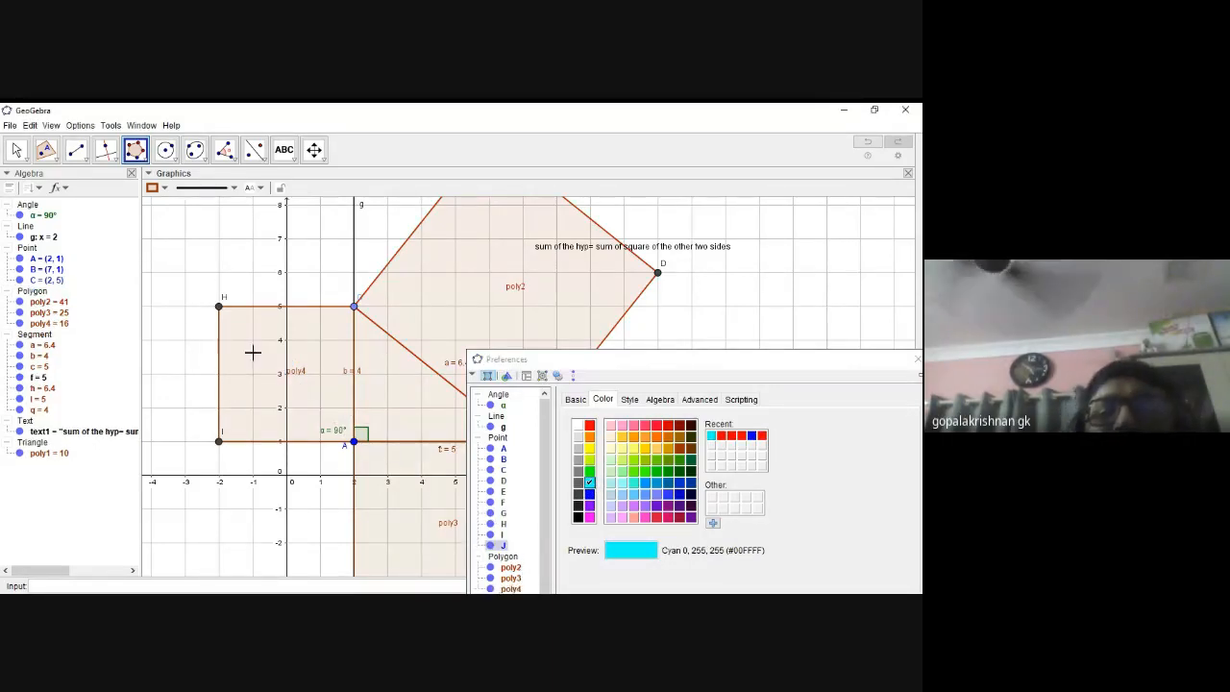
left_click(589, 494)
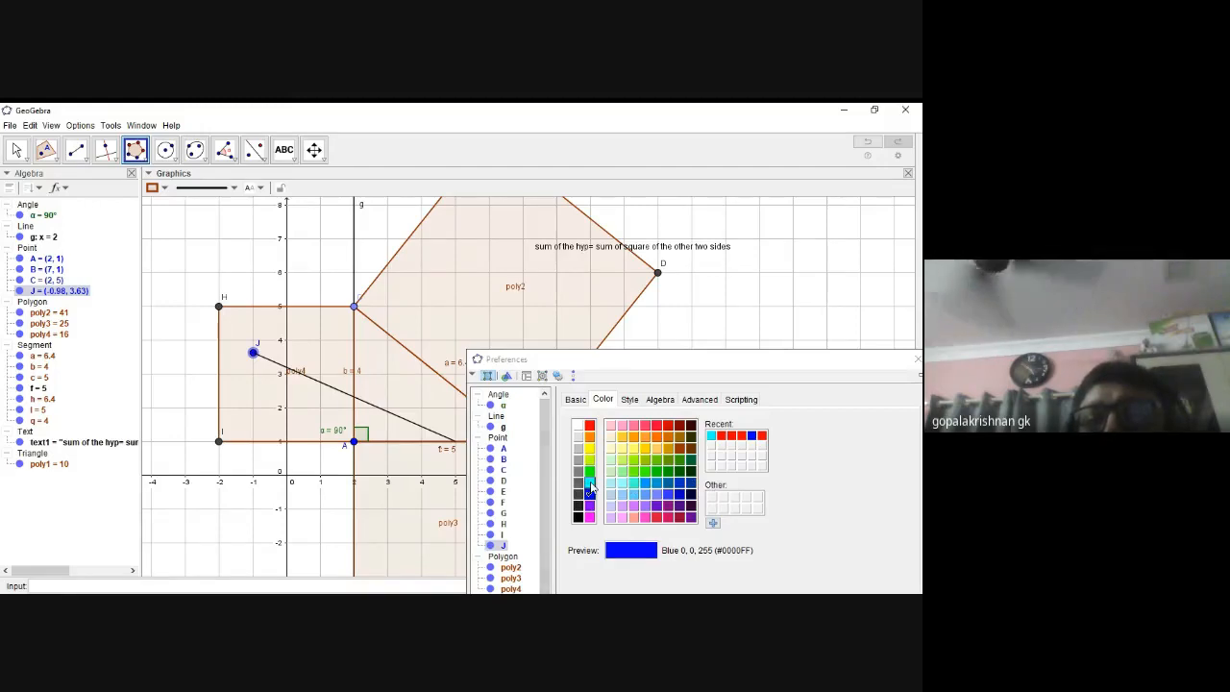
left_click(589, 483)
left_click(589, 494)
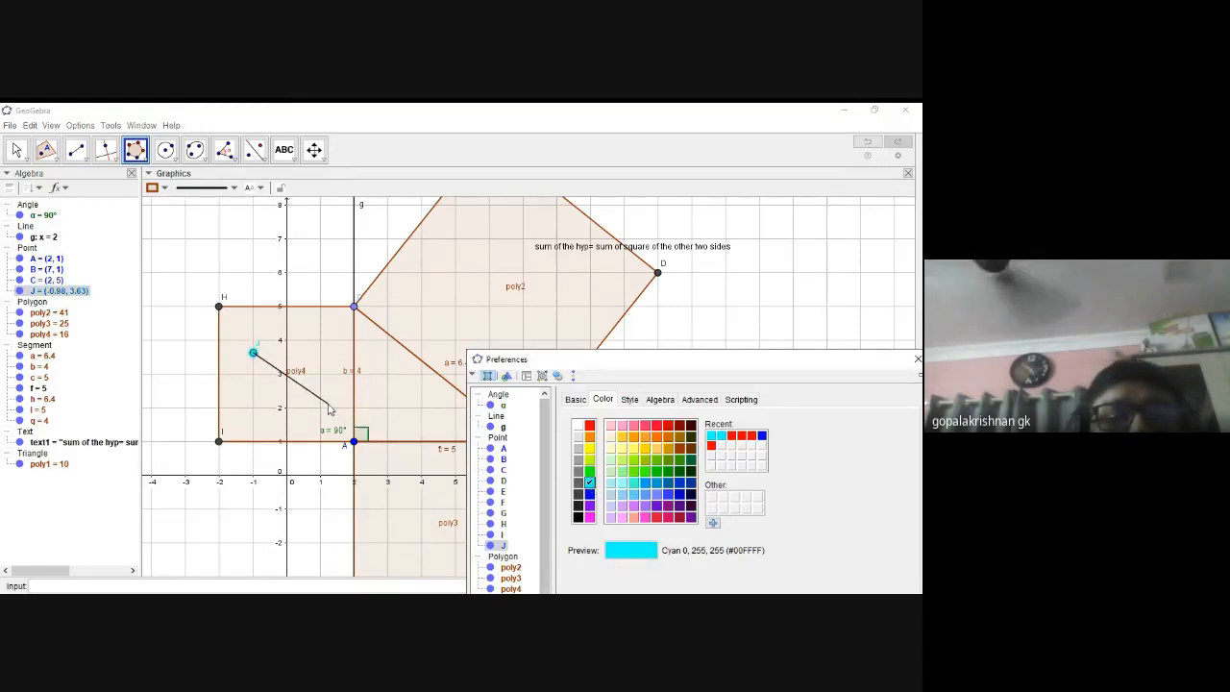
left_click(327, 404)
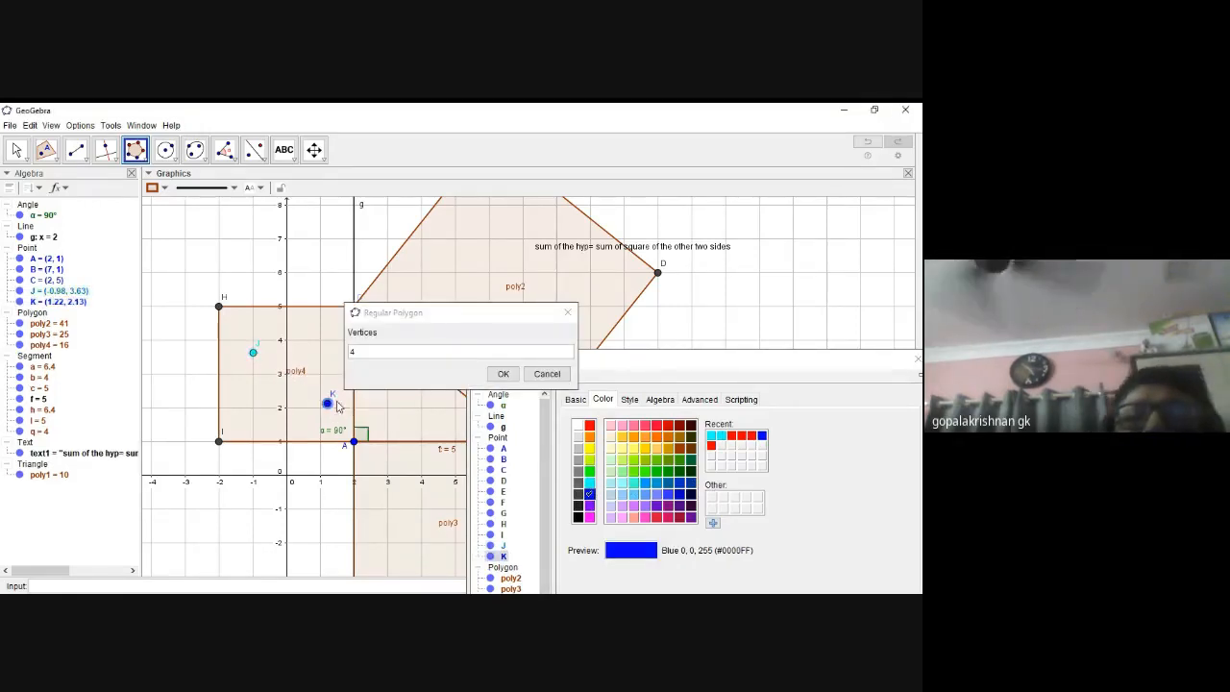
left_click(566, 375)
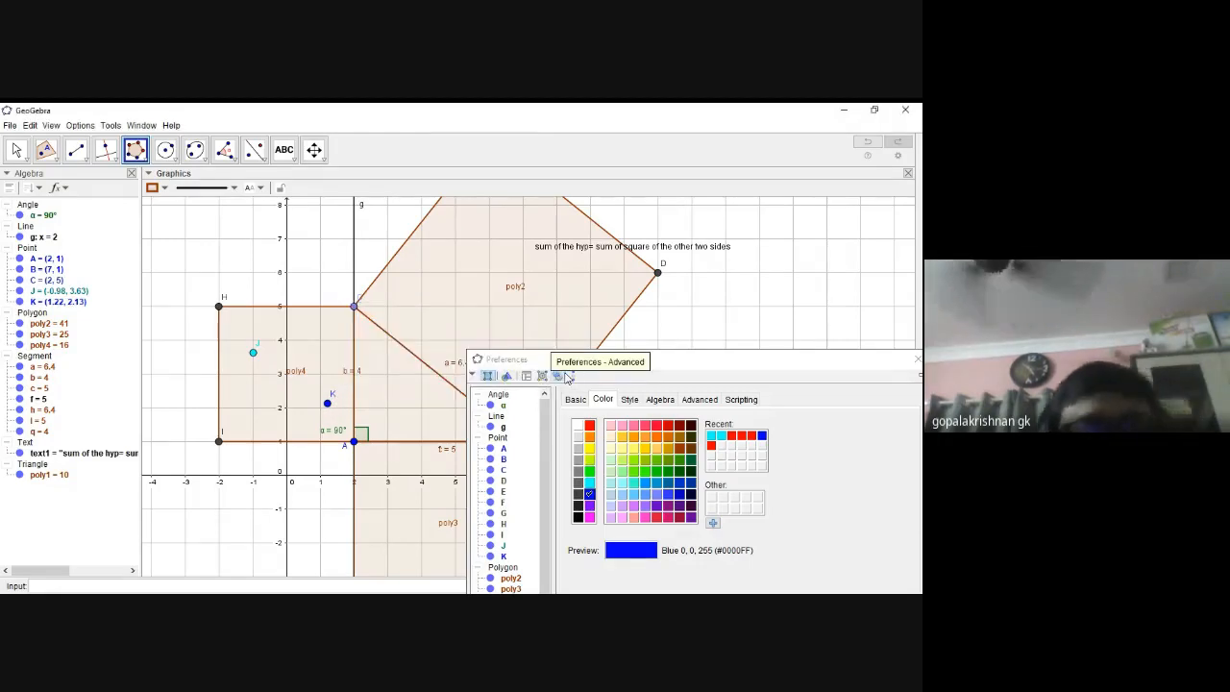
key("ctrl+z")
key("ctrl+z")
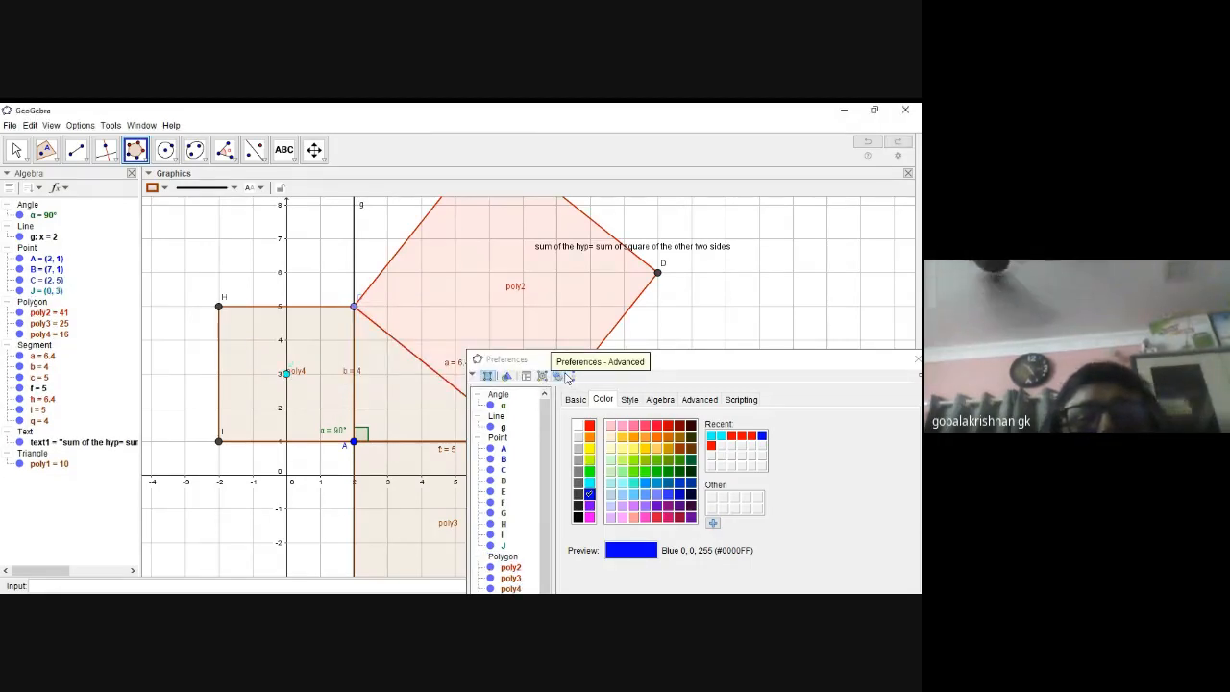
key("ctrl+z")
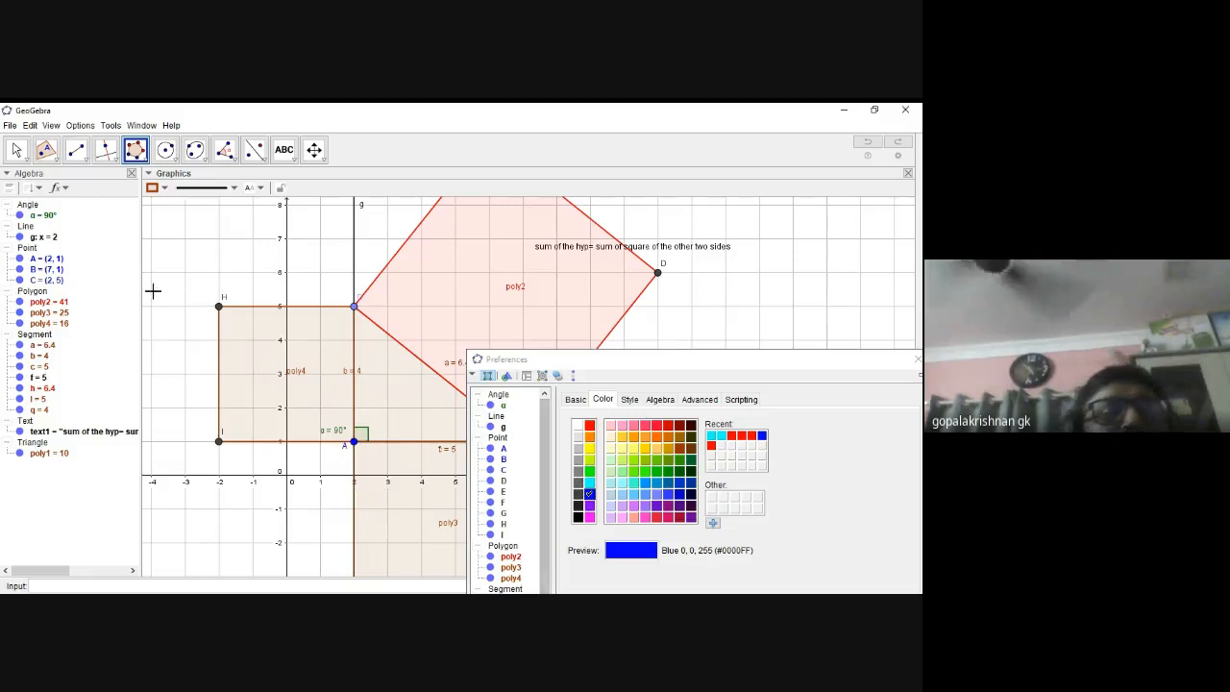
- Color the square on the triangle's vertical side cyan with the Move tool active
left_click(16, 151)
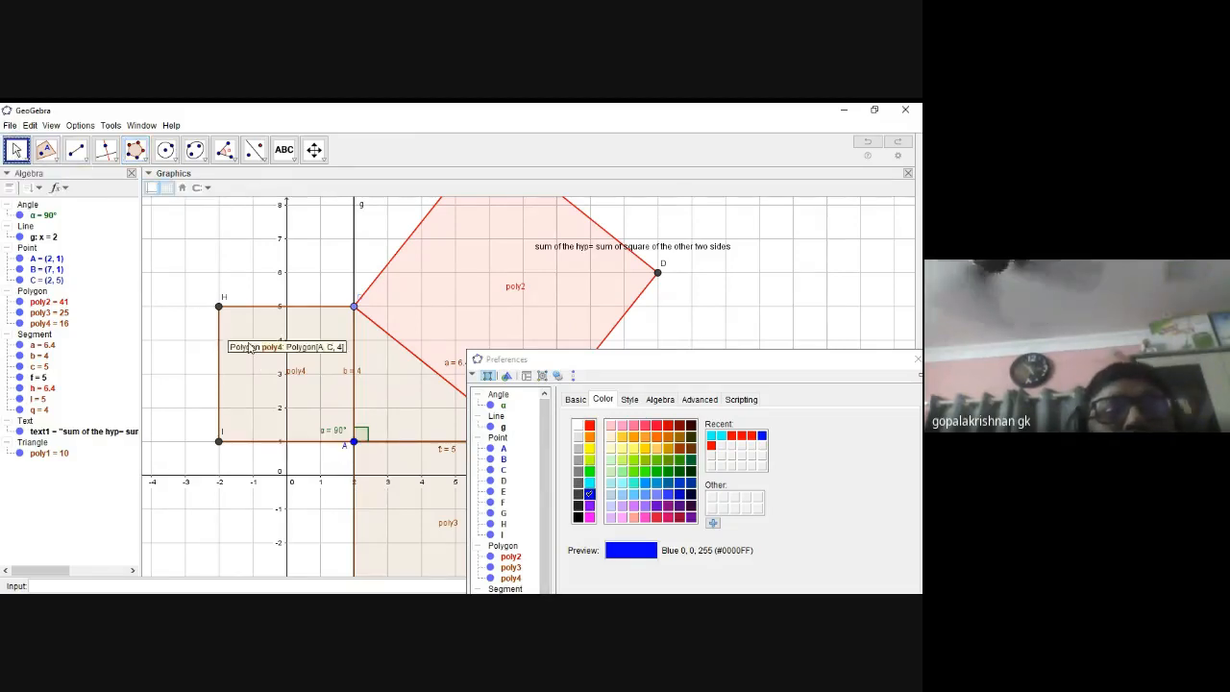
left_click(290, 381)
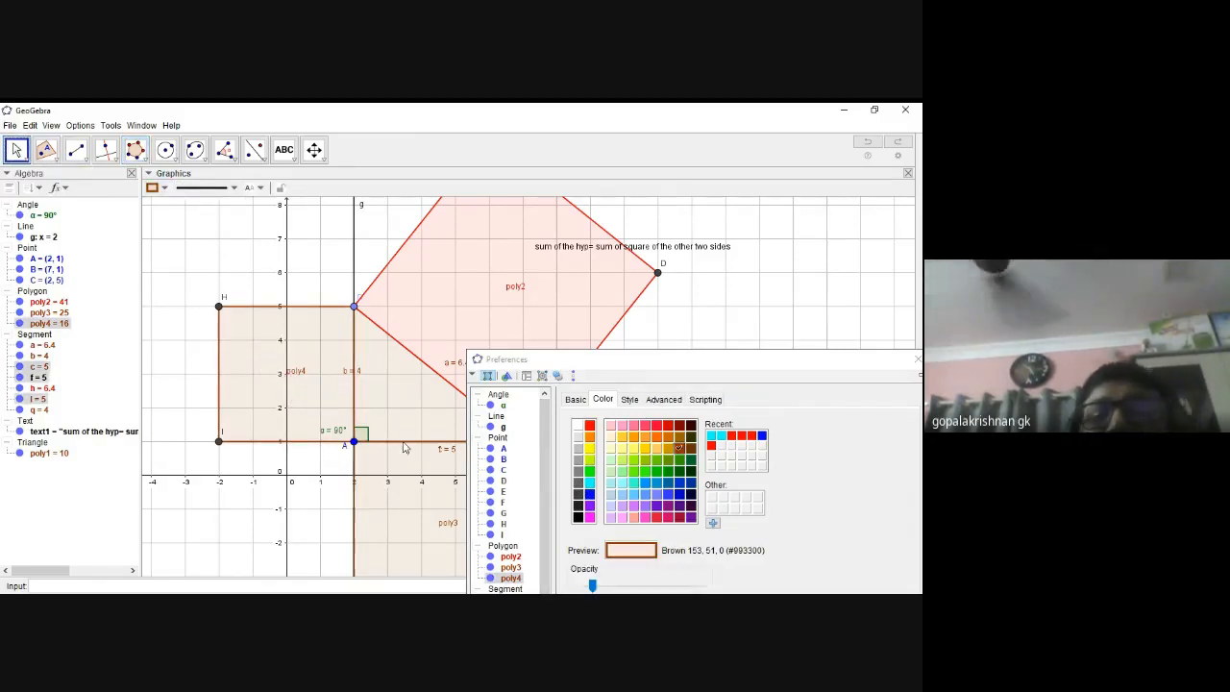
left_click(589, 483)
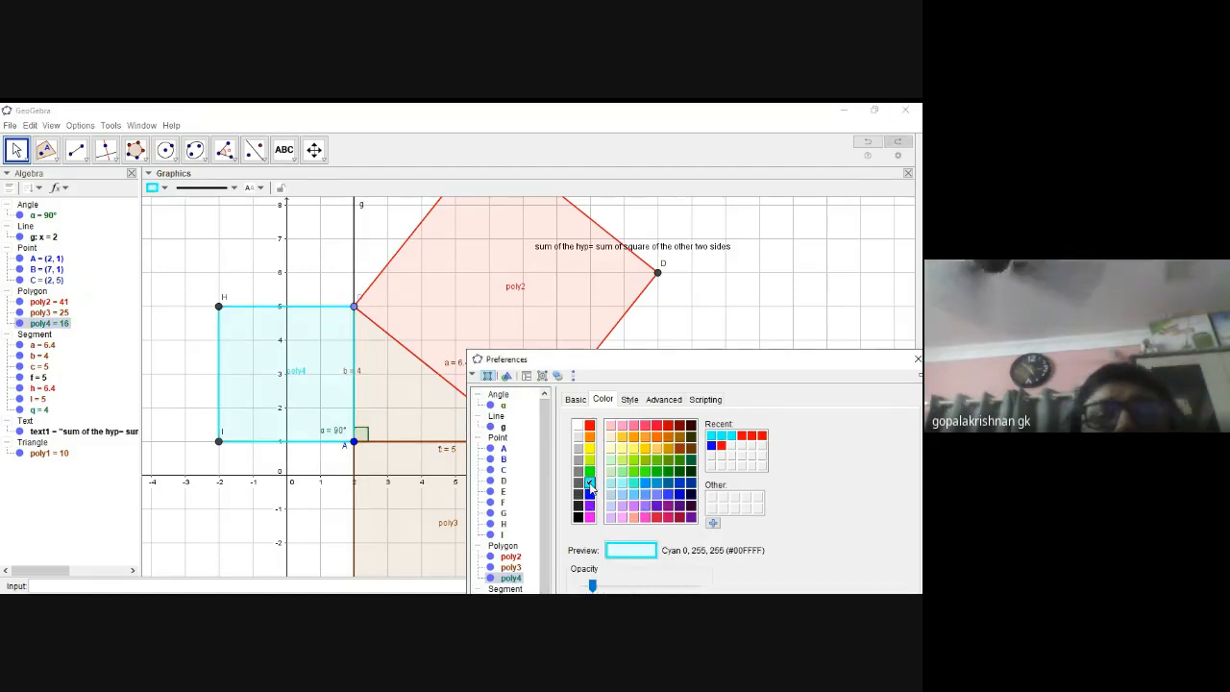
- Color the square below the triangle's base blue (0, 51, 204), increase its fill opacity, and close the preferences
left_click(411, 544)
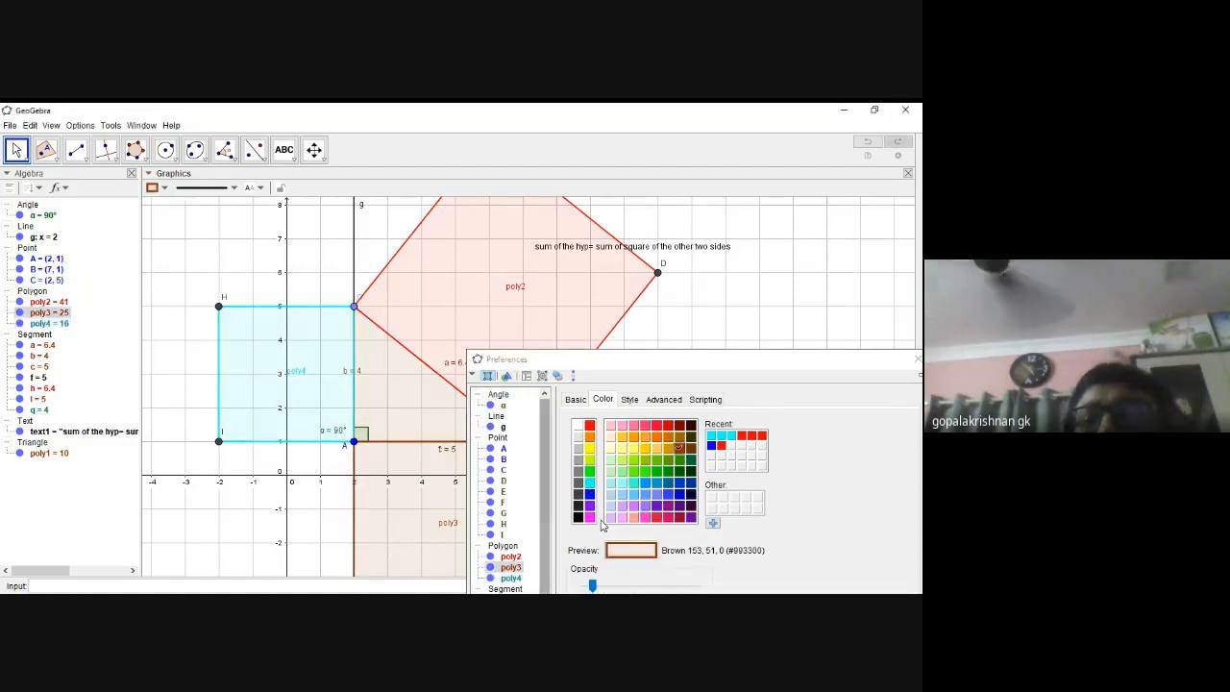
left_click(679, 483)
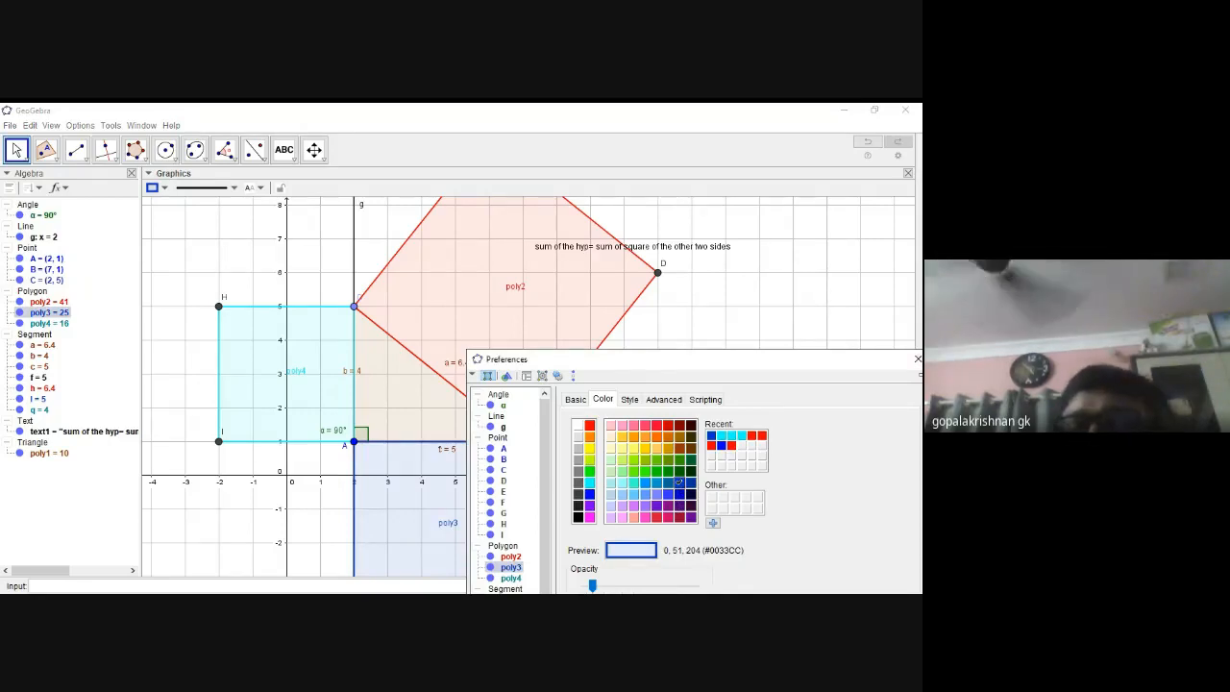
left_click_drag(592, 584, 639, 583)
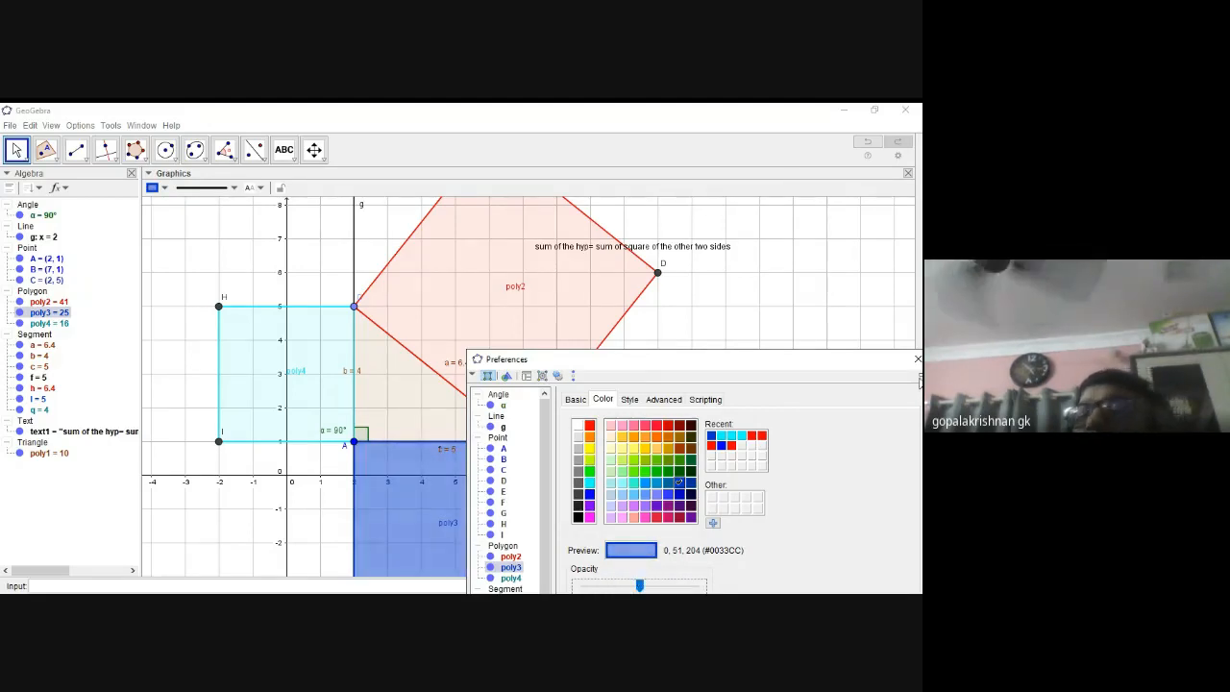
left_click(916, 359)
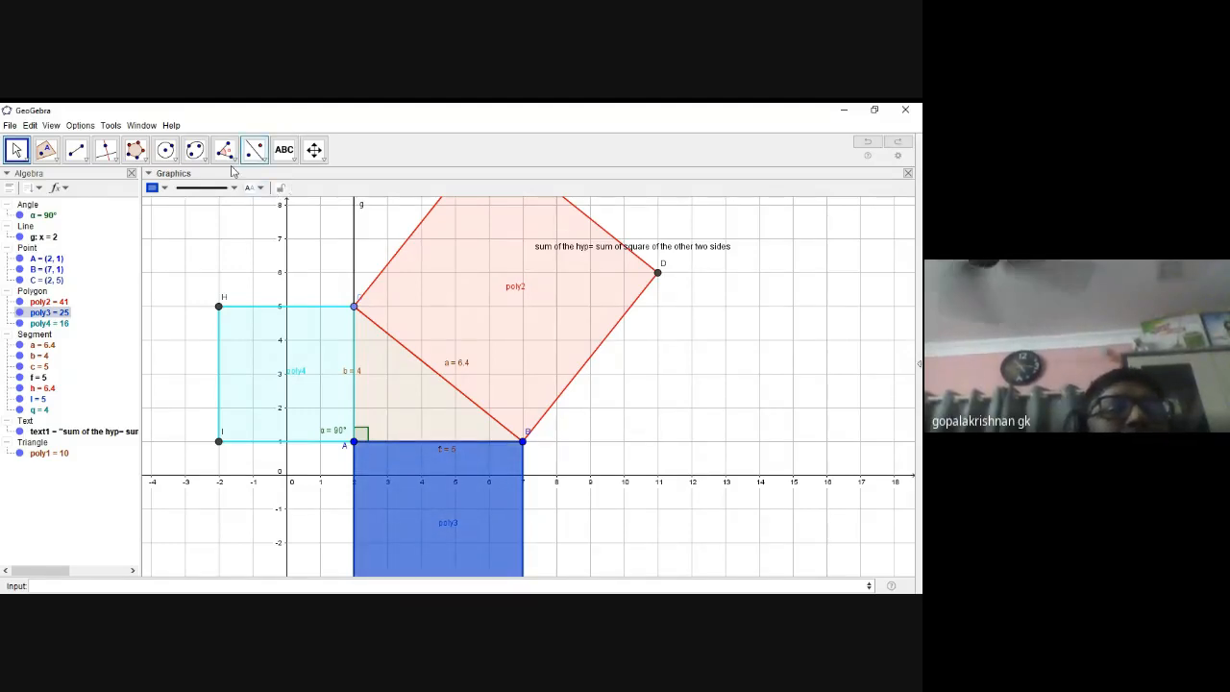
- Undo the last few opacity increases on the square below the base to lighten its blue fill
left_click(867, 142)
left_click(868, 143)
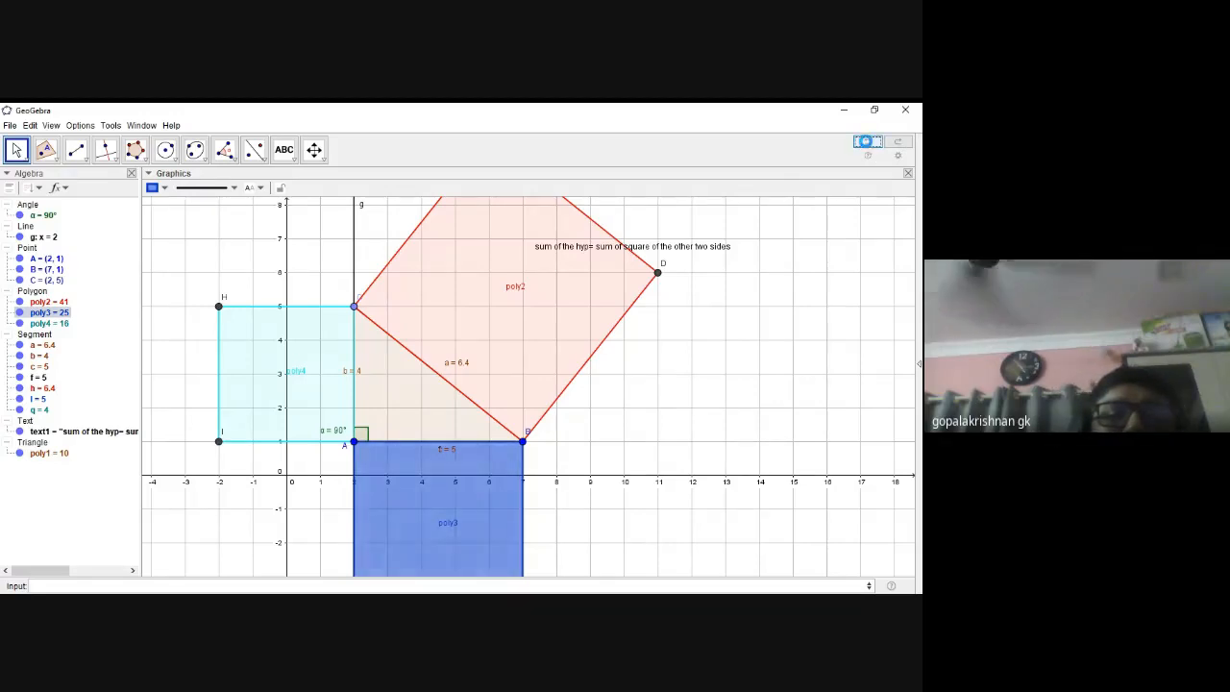
left_click(868, 143)
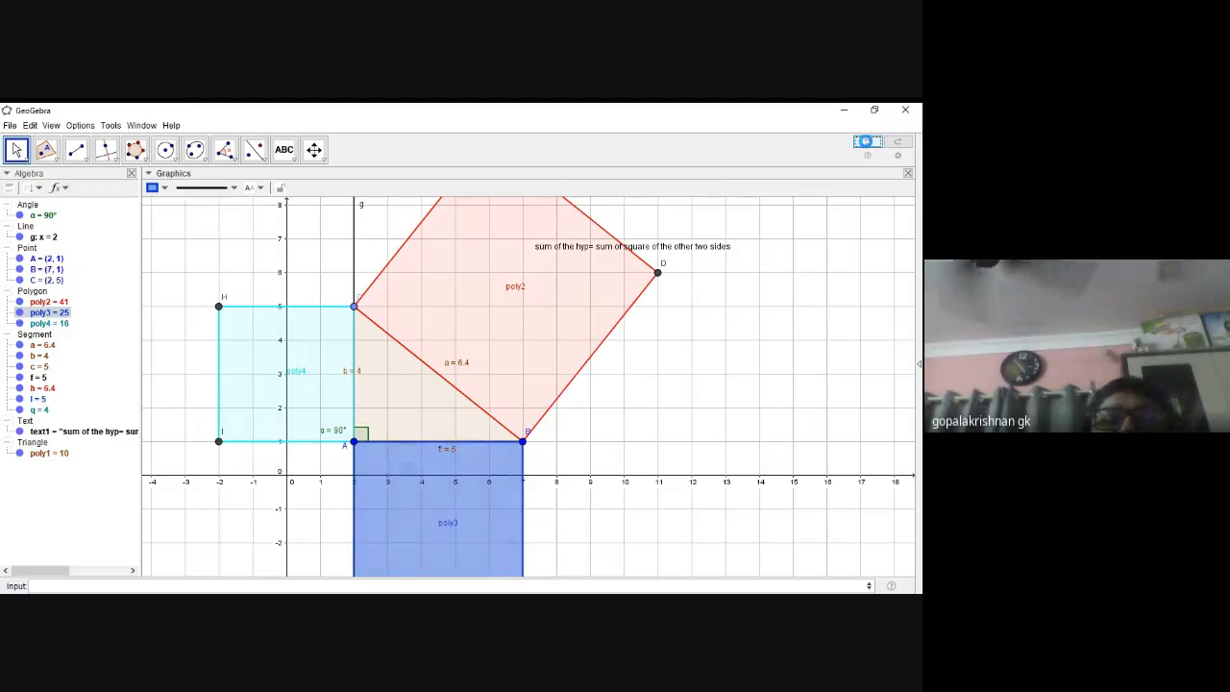
left_click(868, 145)
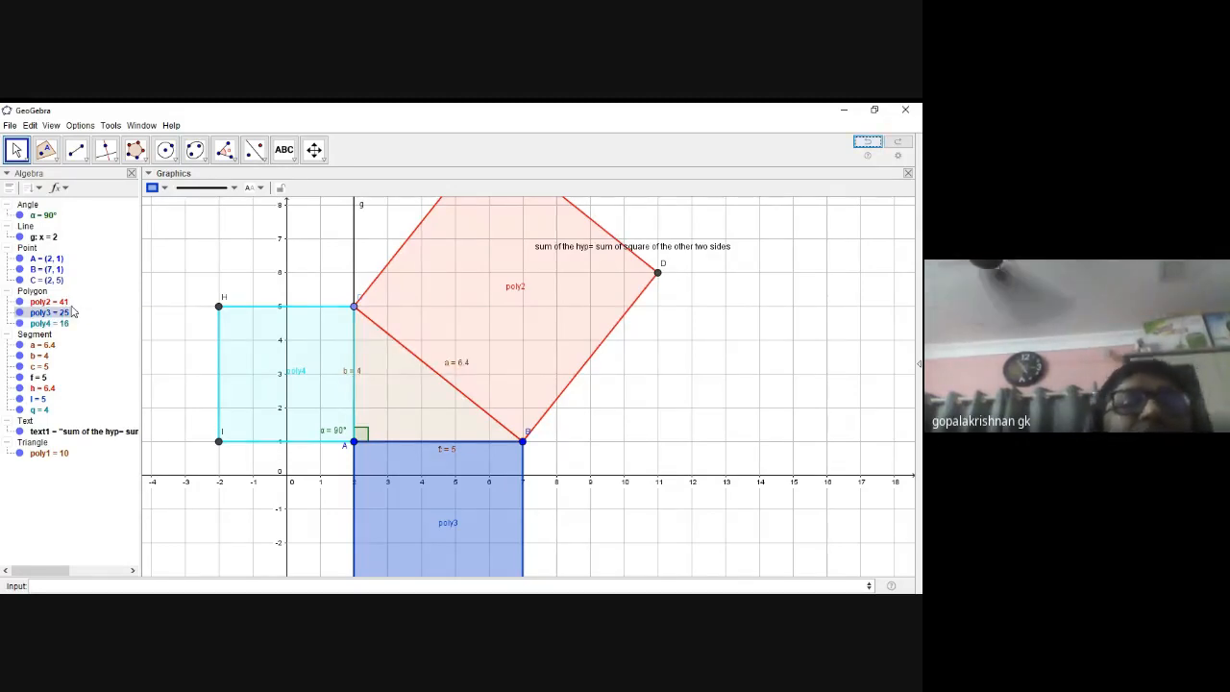
left_click(50, 160)
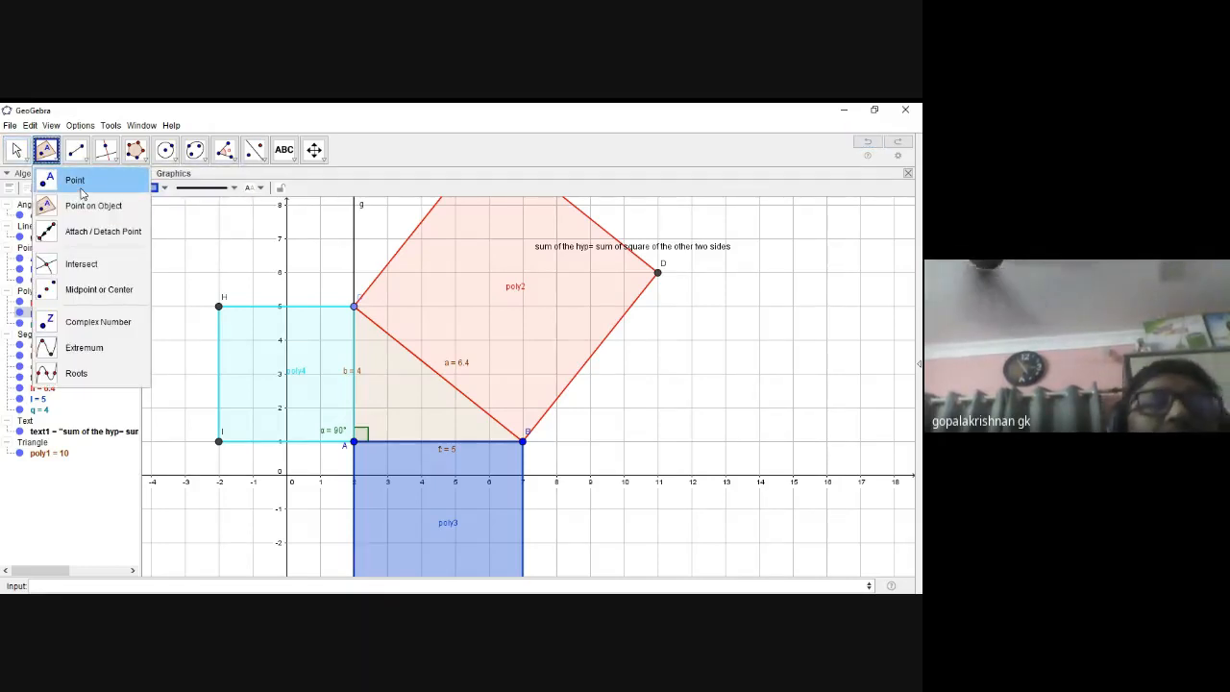
left_click(75, 156)
left_click(75, 155)
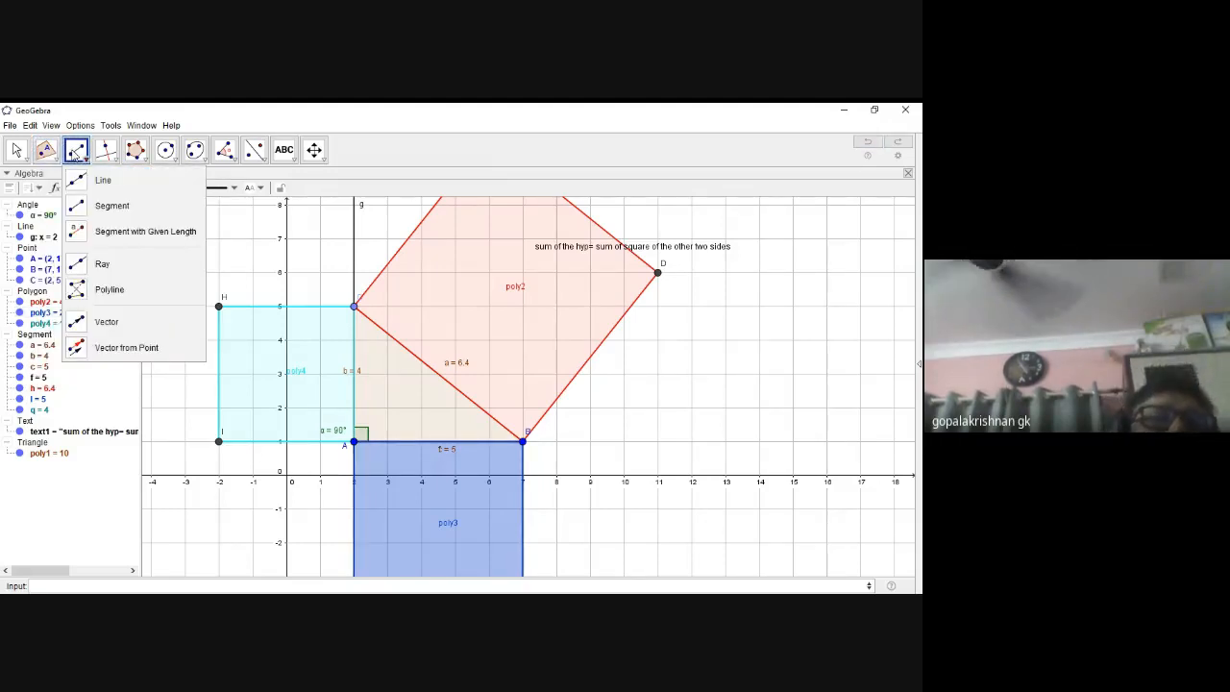
mouse_move(103, 152)
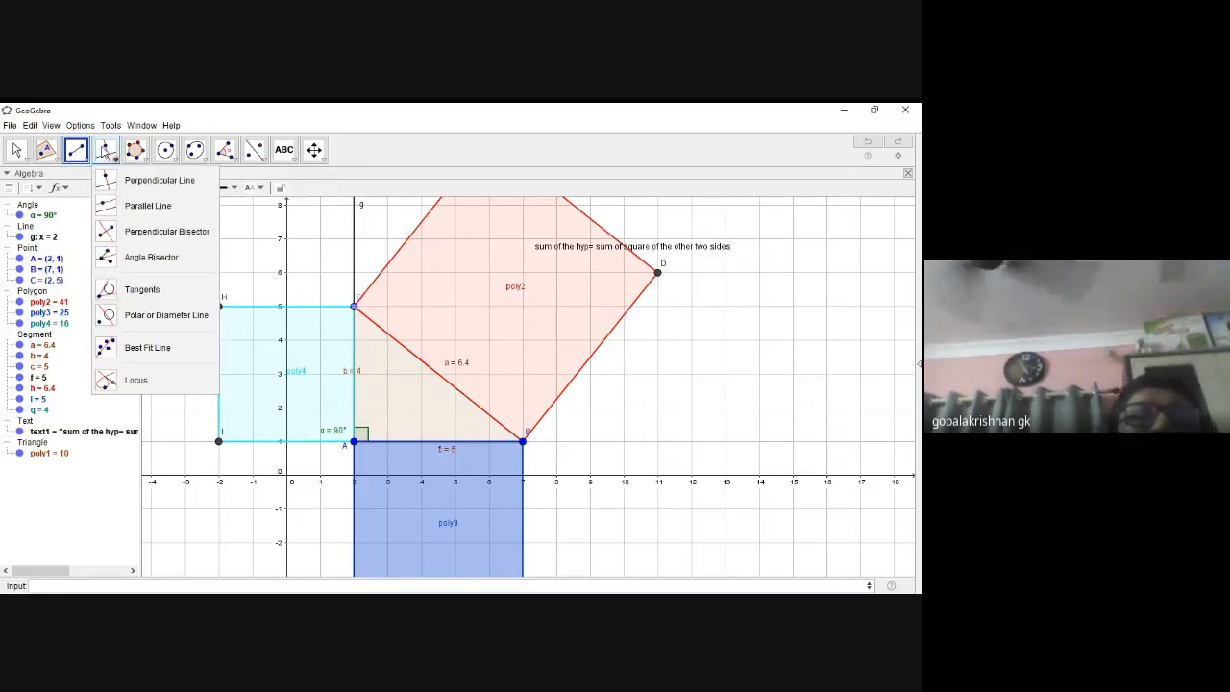
mouse_move(45, 152)
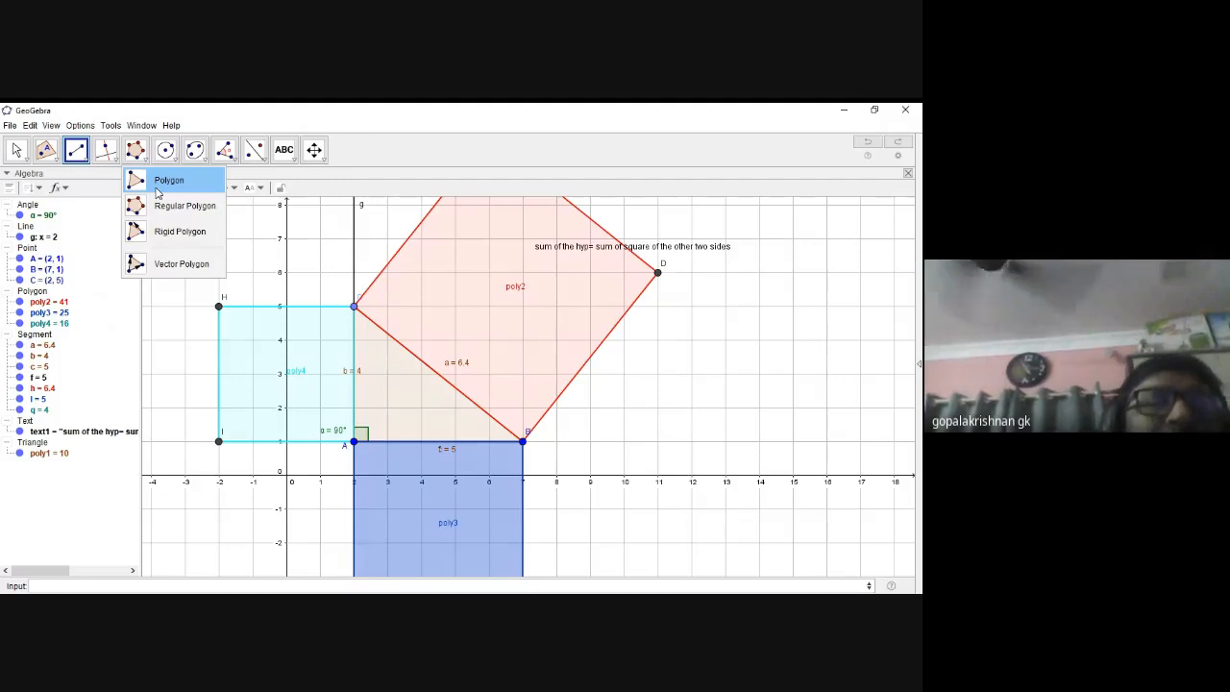
mouse_move(231, 146)
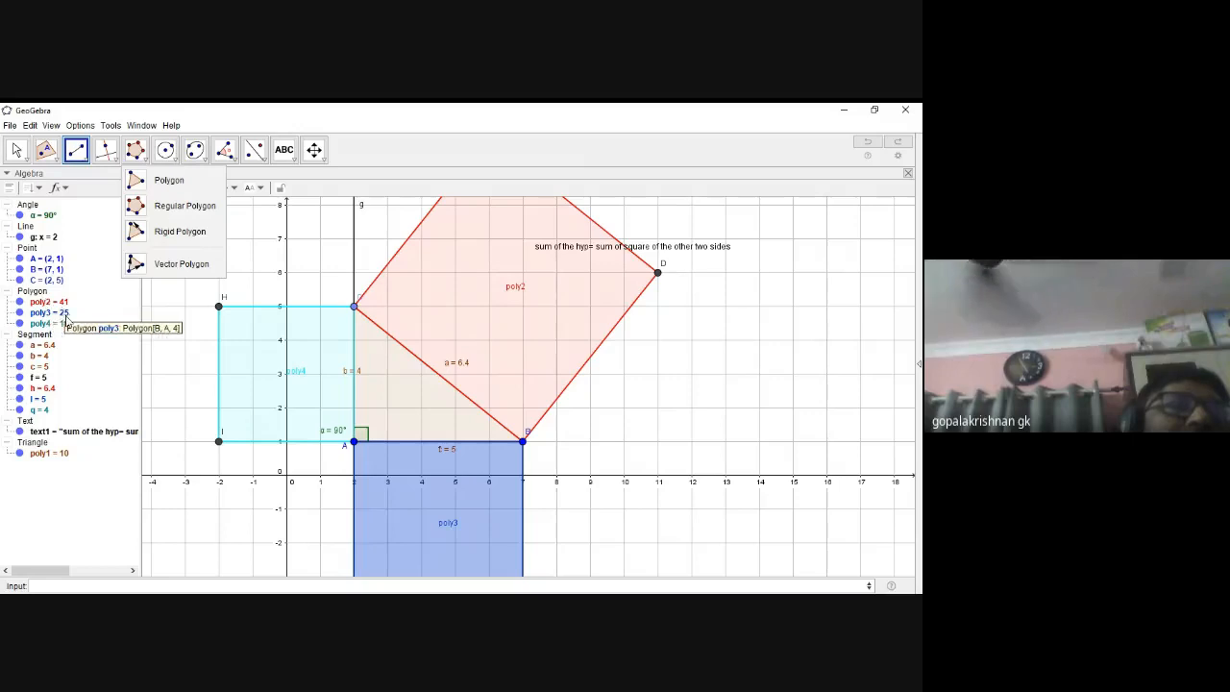
- Move the triangle's upper vertex C up along the vertical line to (2, 6) with the Move tool
left_click(15, 150)
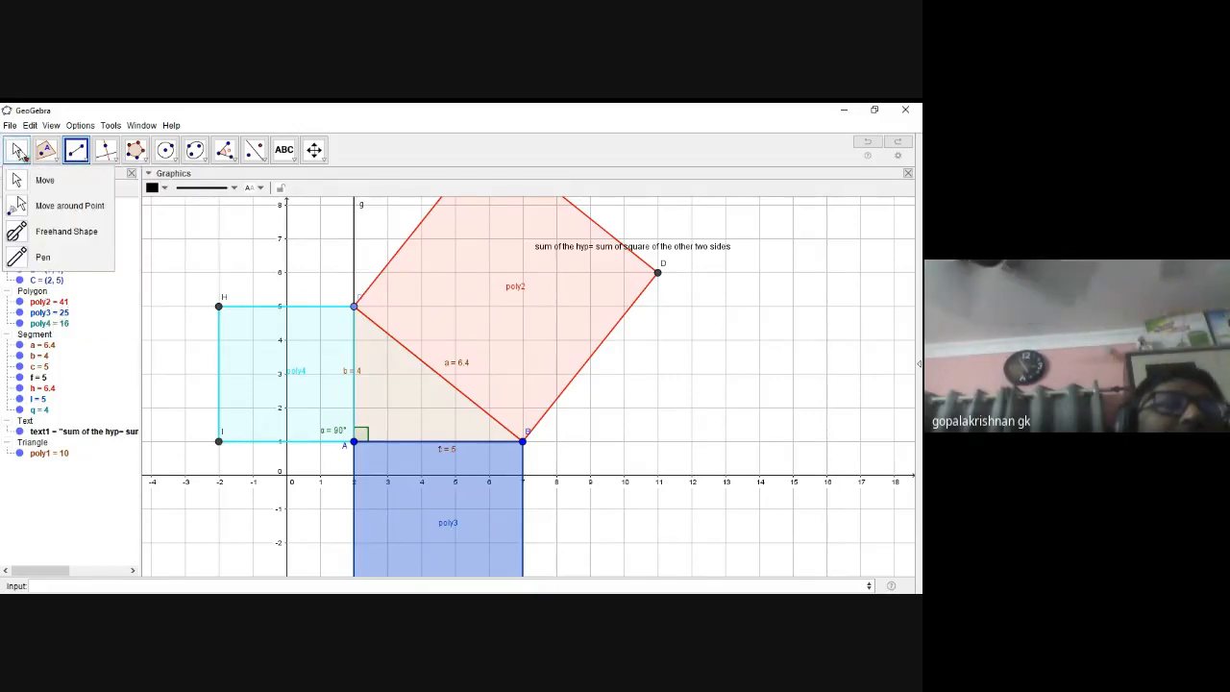
left_click(43, 179)
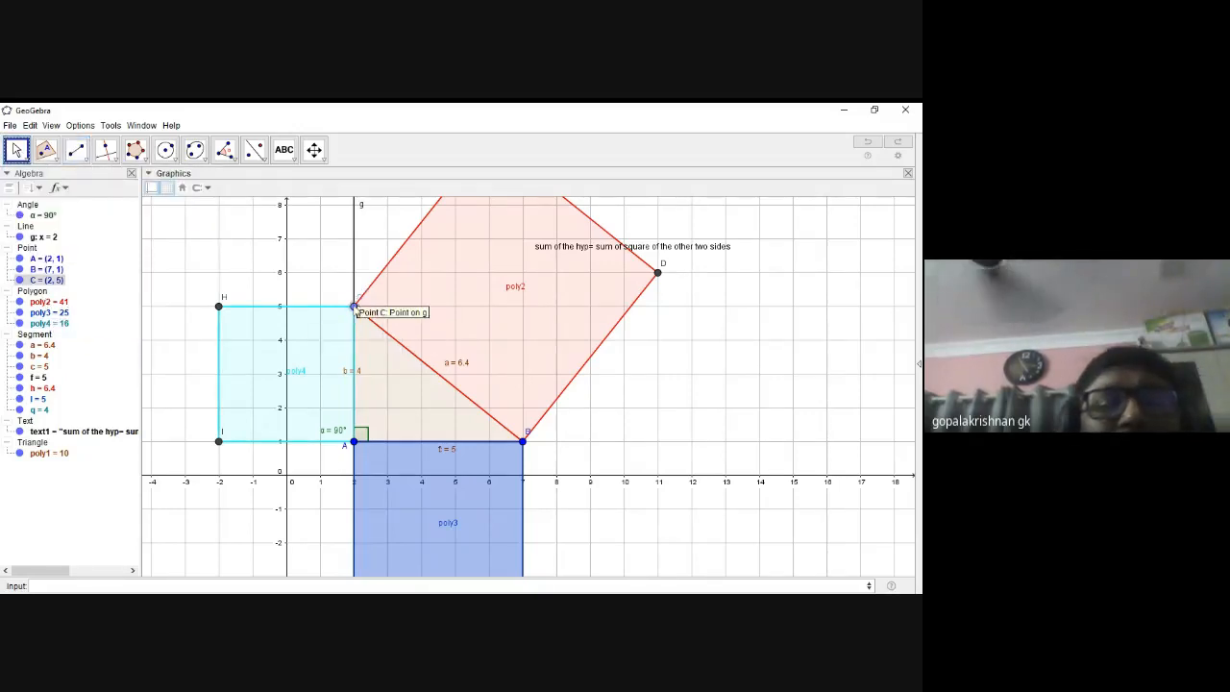
left_click_drag(353, 306, 353, 274)
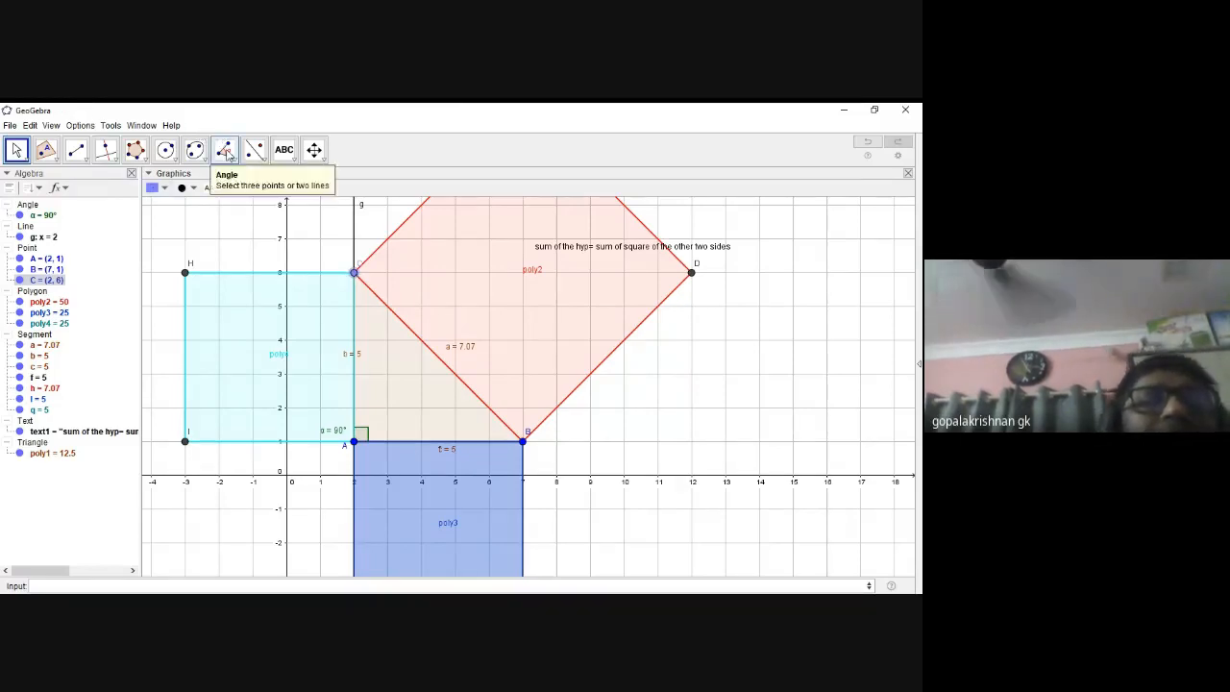
- Mark the triangle's interior angles with the Angle tool and move vertex C down the vertical line to about (2, 3.55)
left_click(227, 154)
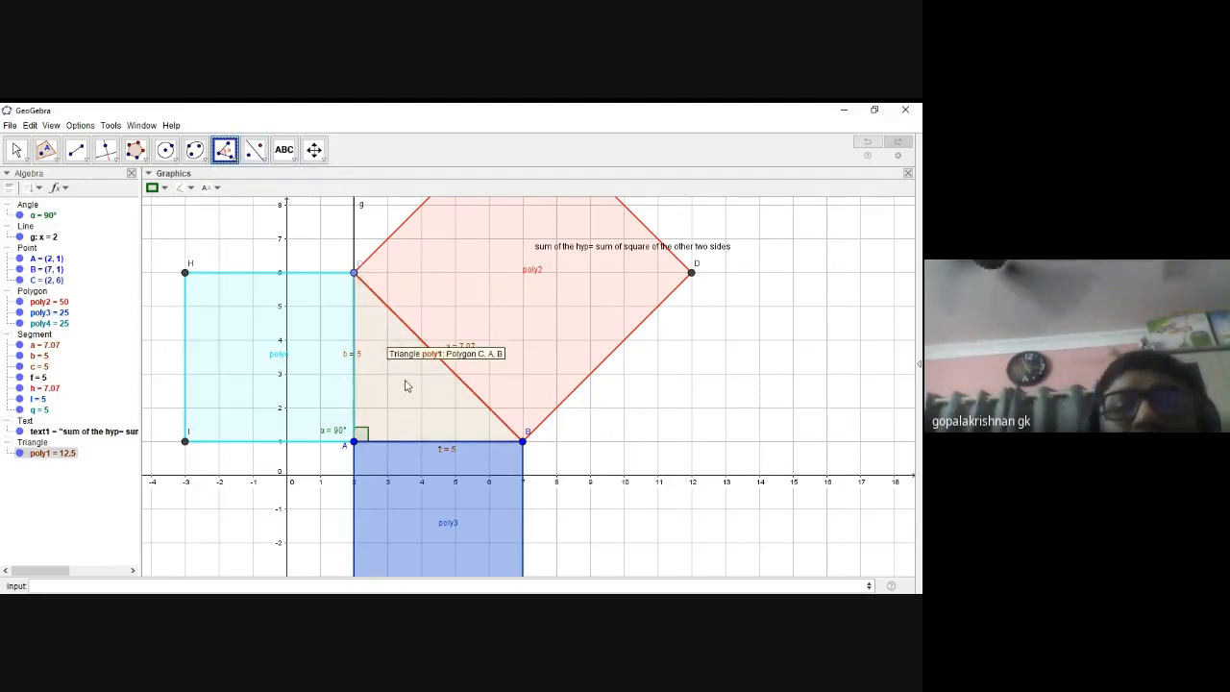
left_click(233, 162)
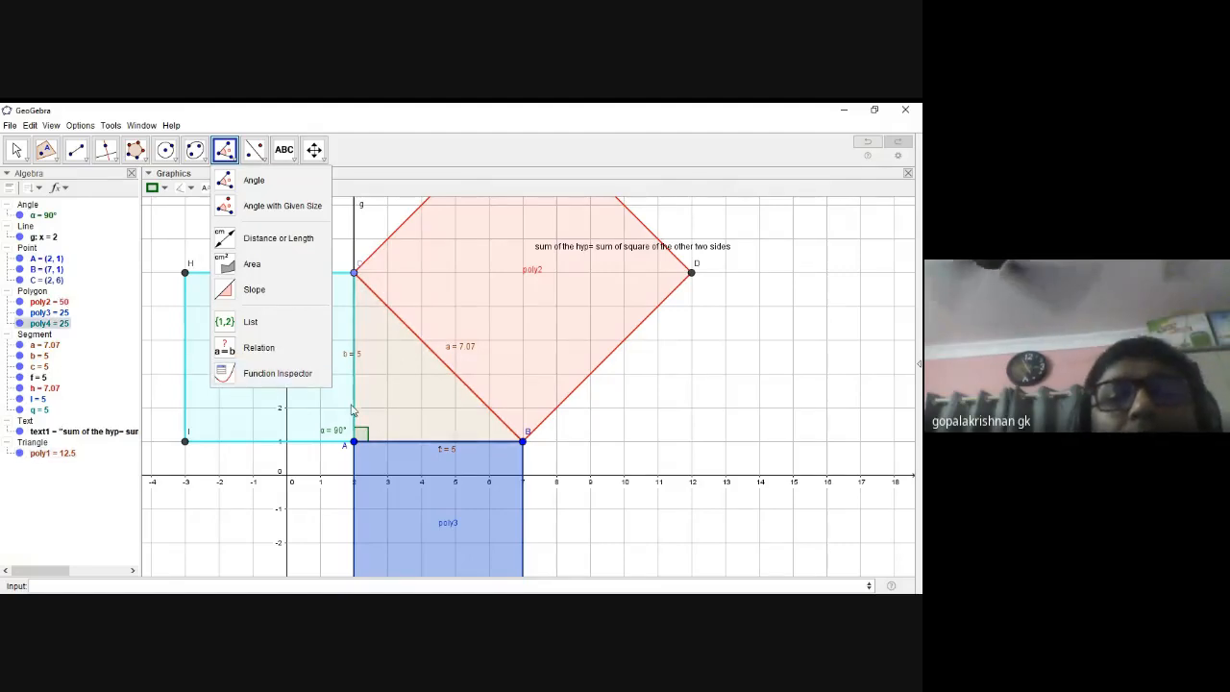
left_click(397, 399)
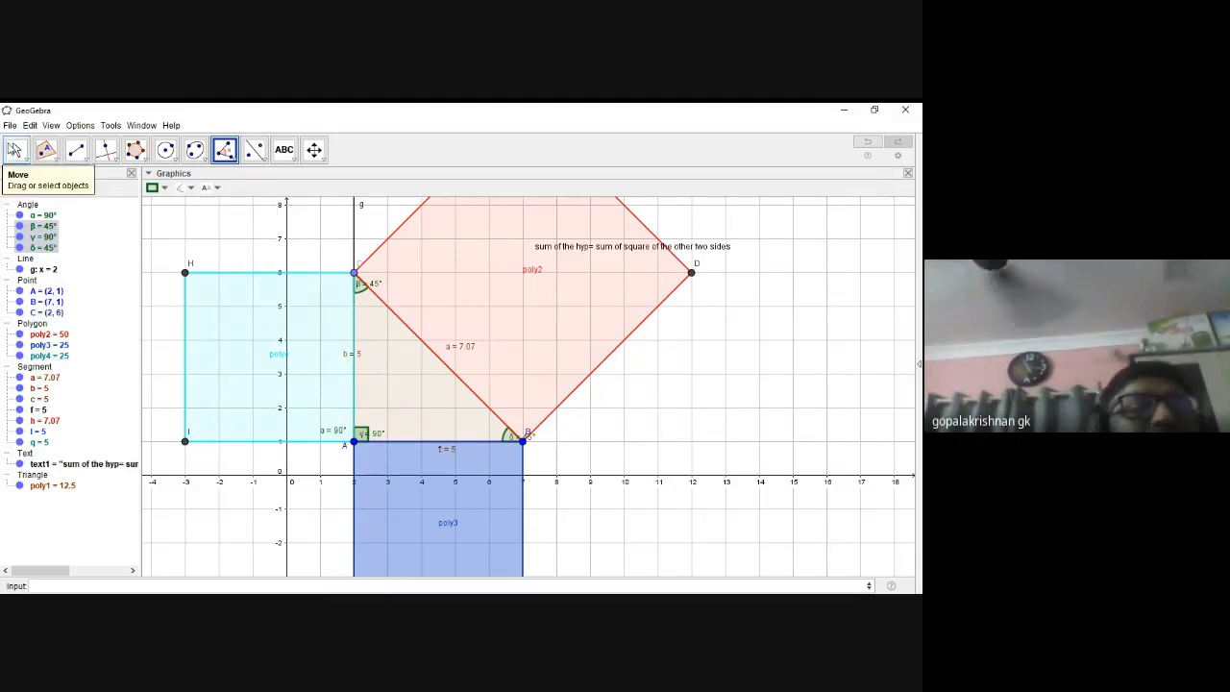
left_click(14, 151)
left_click_drag(354, 273, 402, 364)
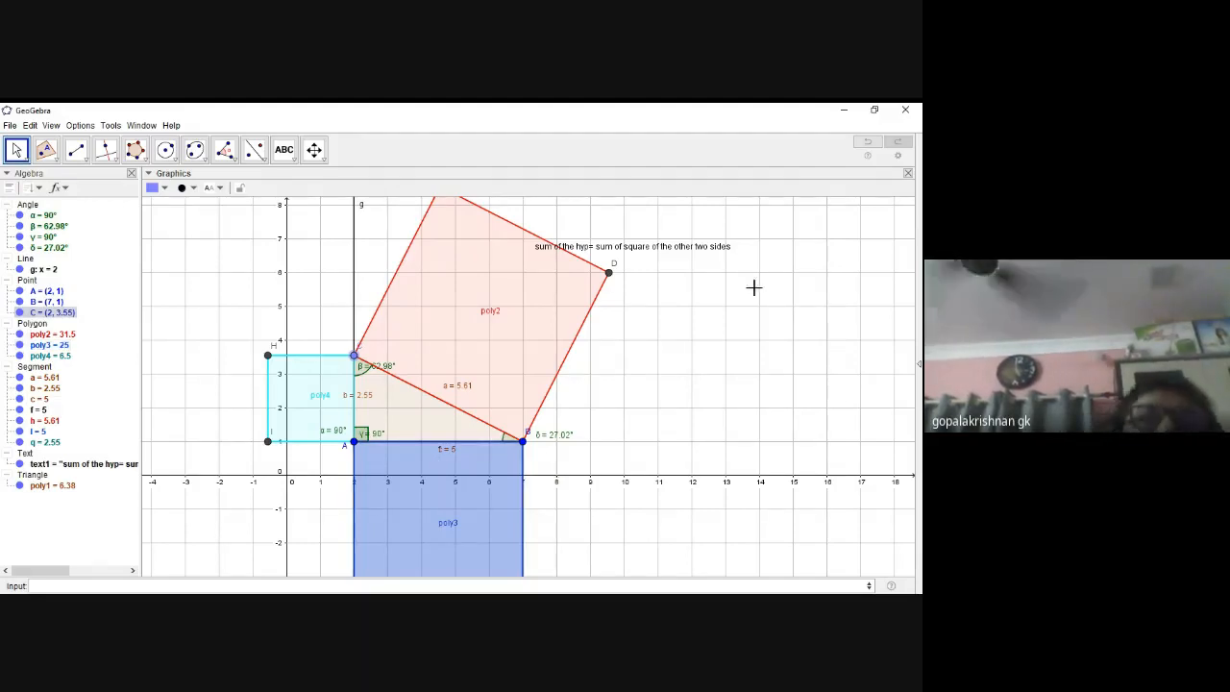
left_click(11, 126)
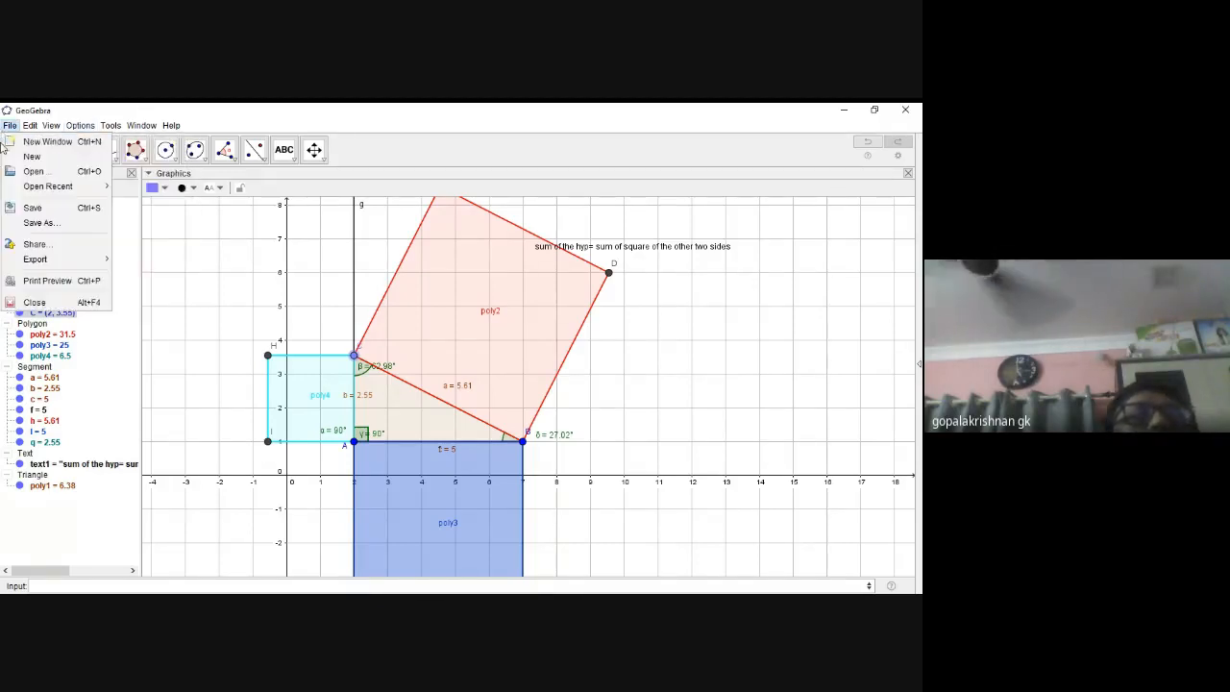
mouse_move(77, 187)
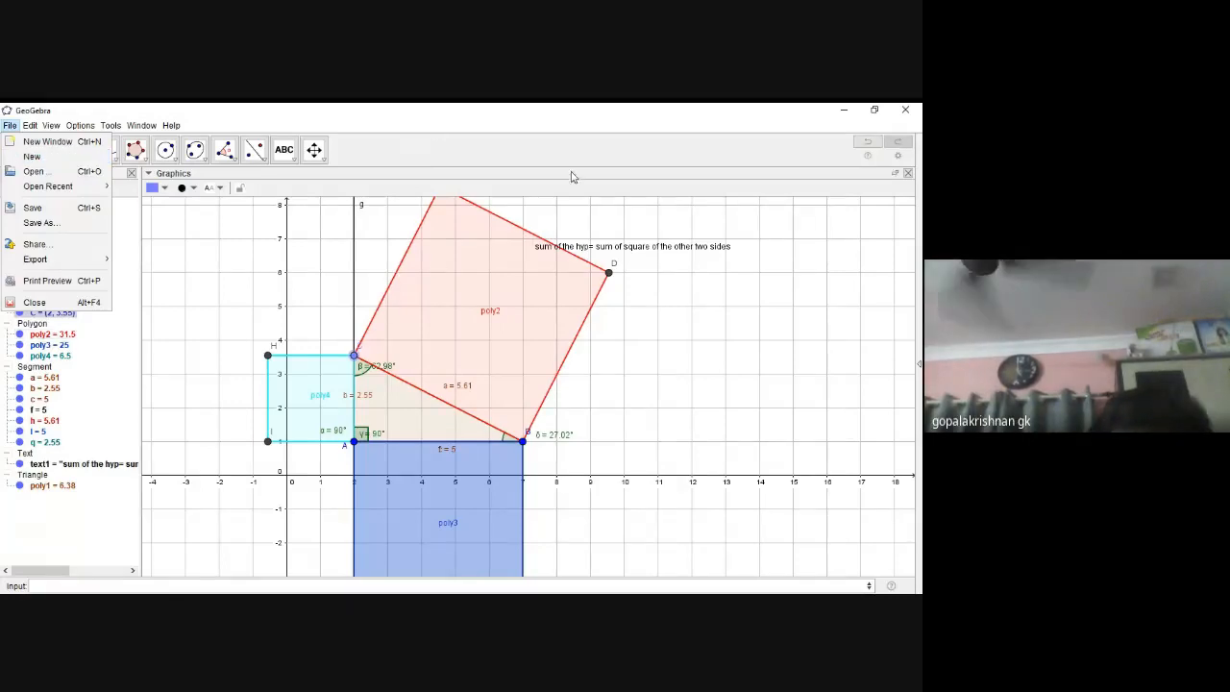
left_click(600, 171)
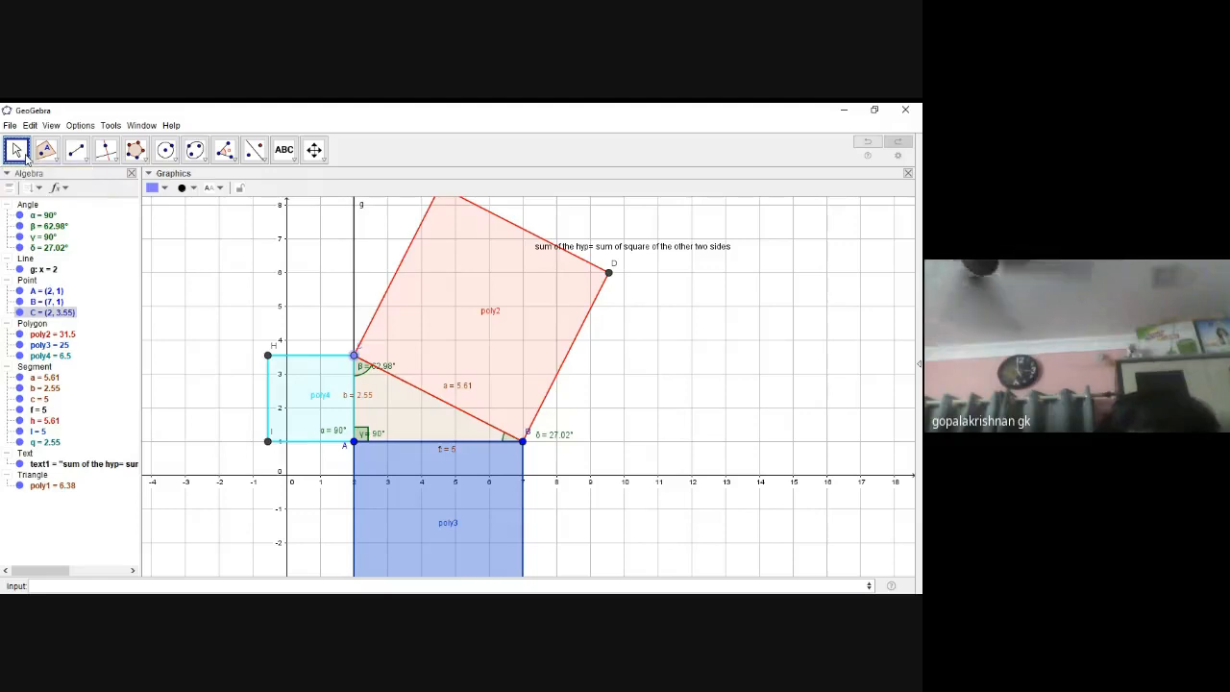
left_click(24, 158)
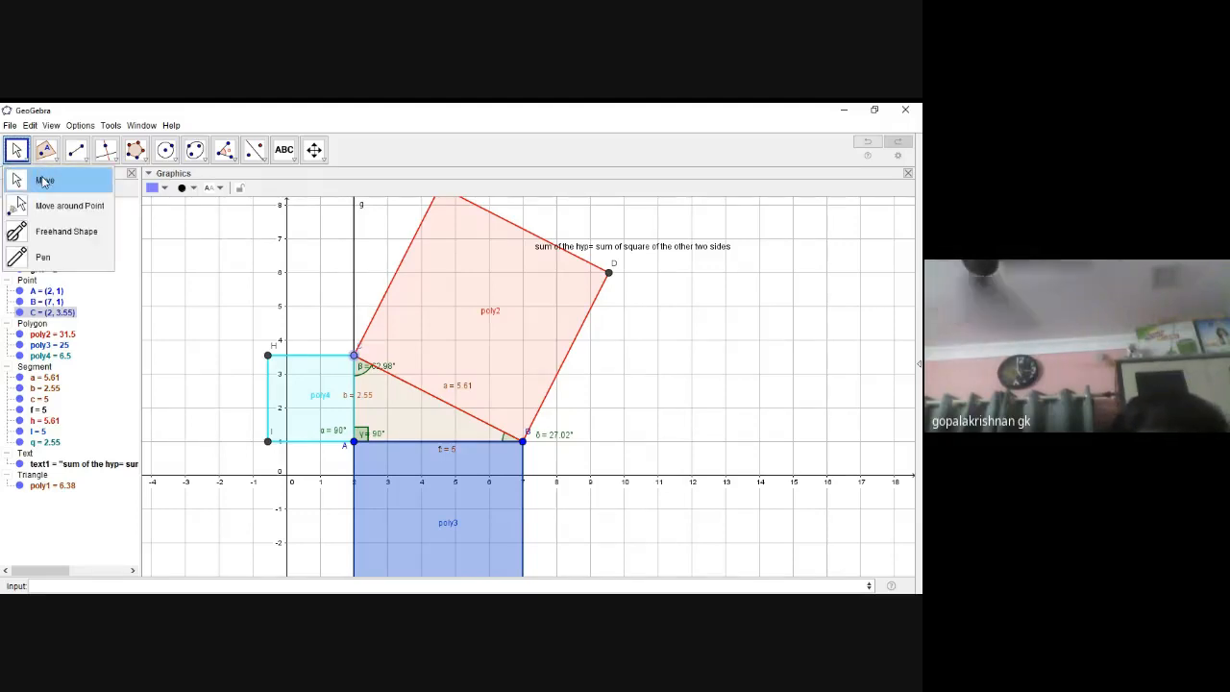
mouse_move(66, 150)
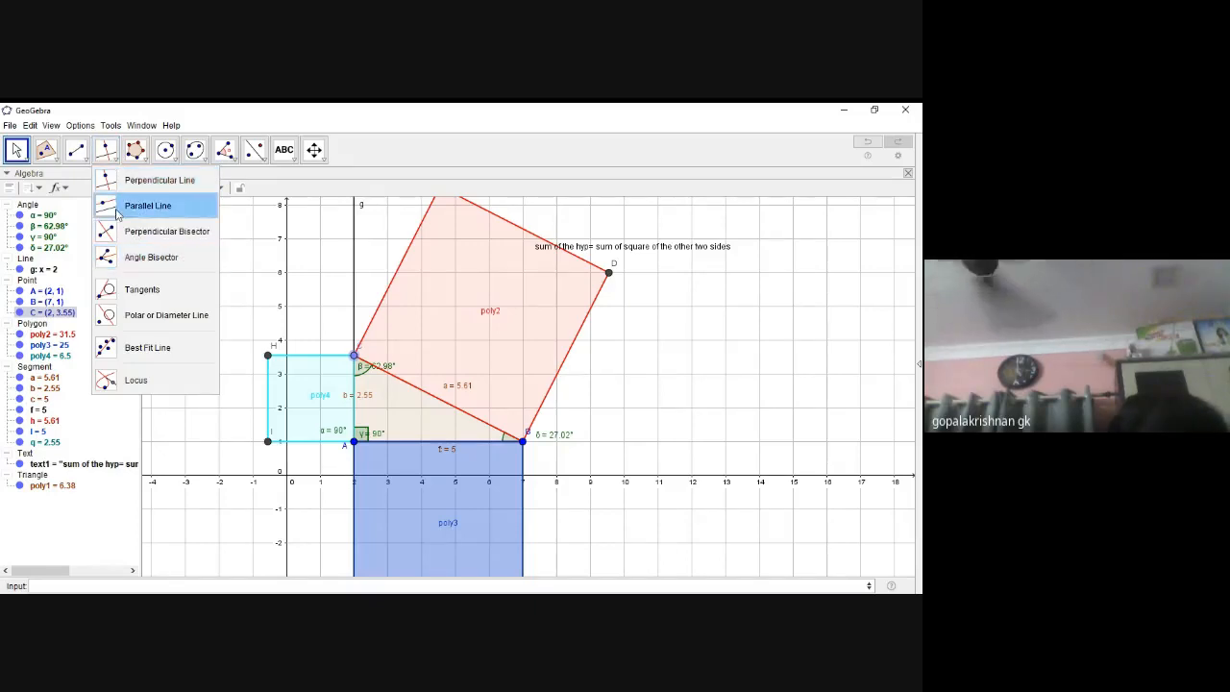
left_click(139, 159)
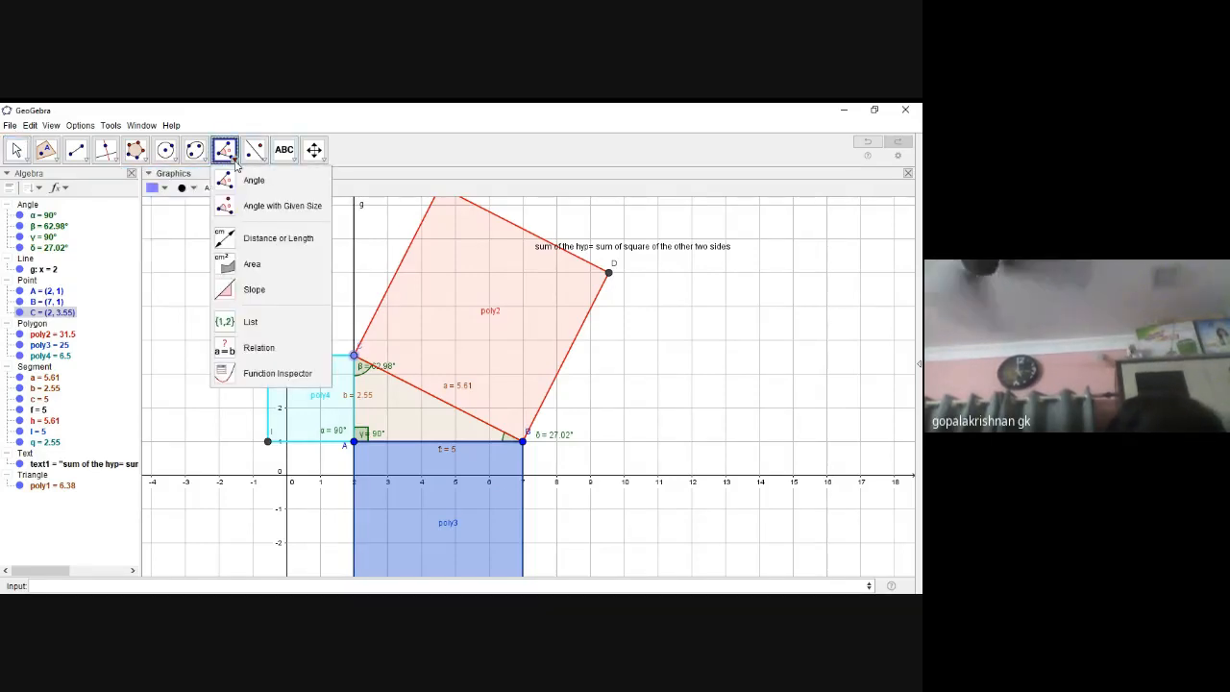
left_click(252, 180)
mouse_move(291, 156)
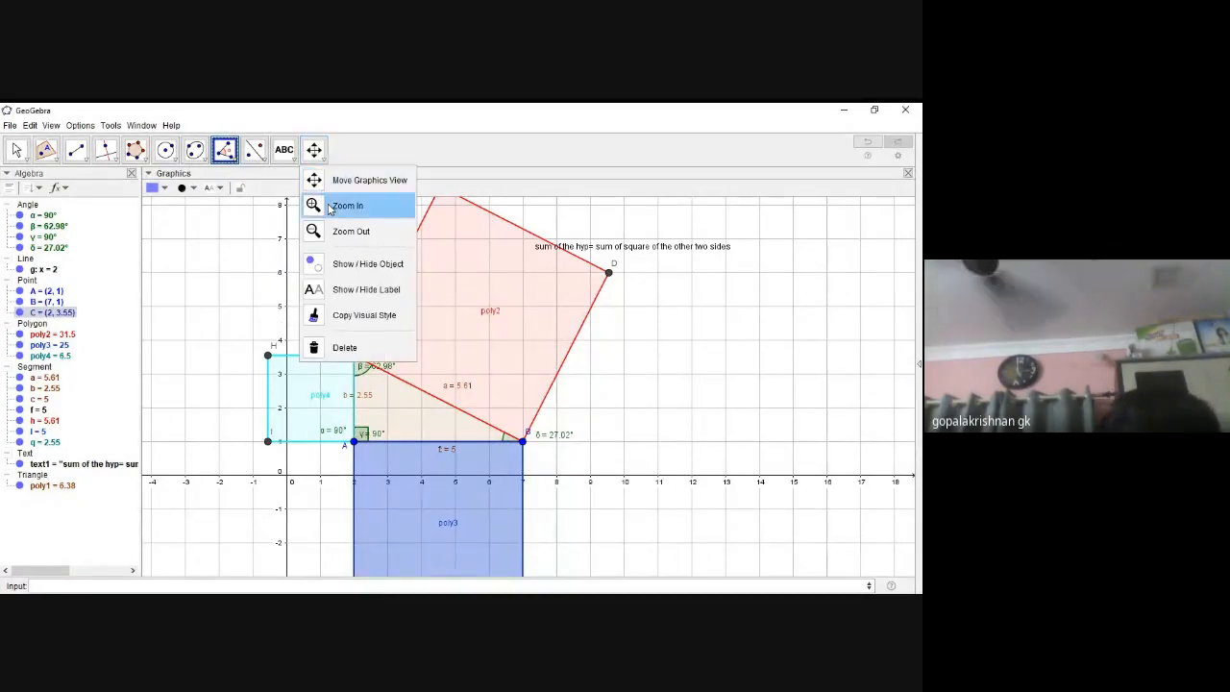
- Zoom in on the construction, zoom back out until all three squares fit, and shift the graphics view slightly
left_click(329, 206)
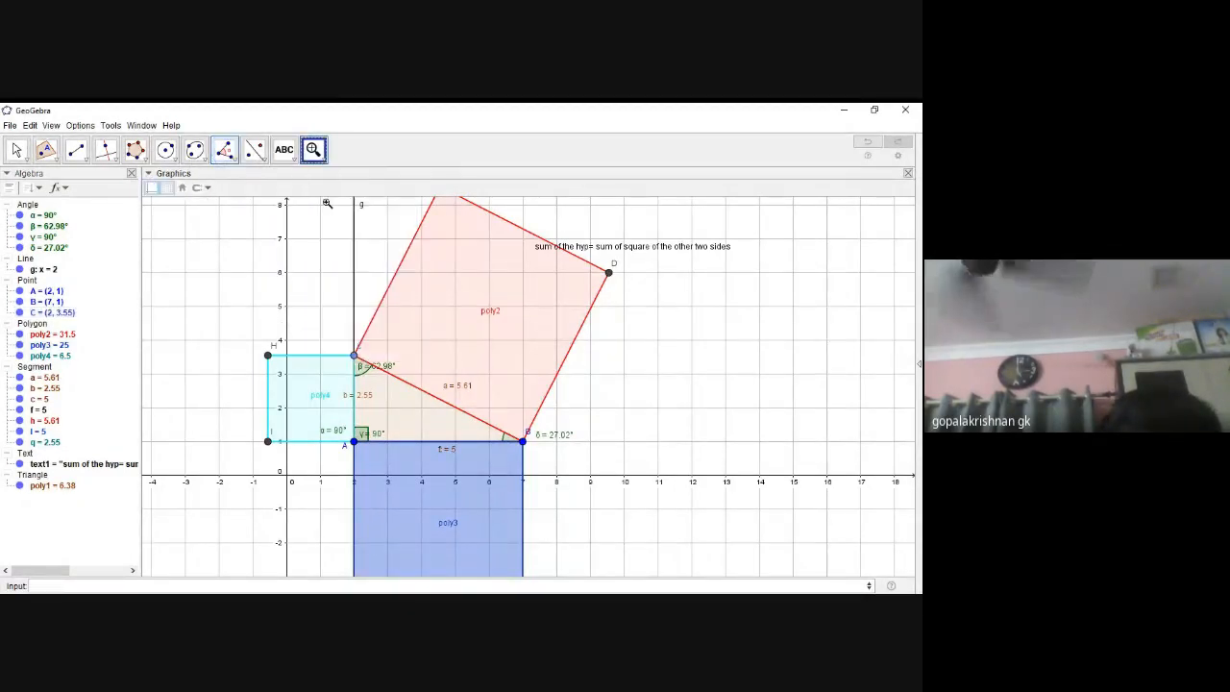
left_click(280, 277)
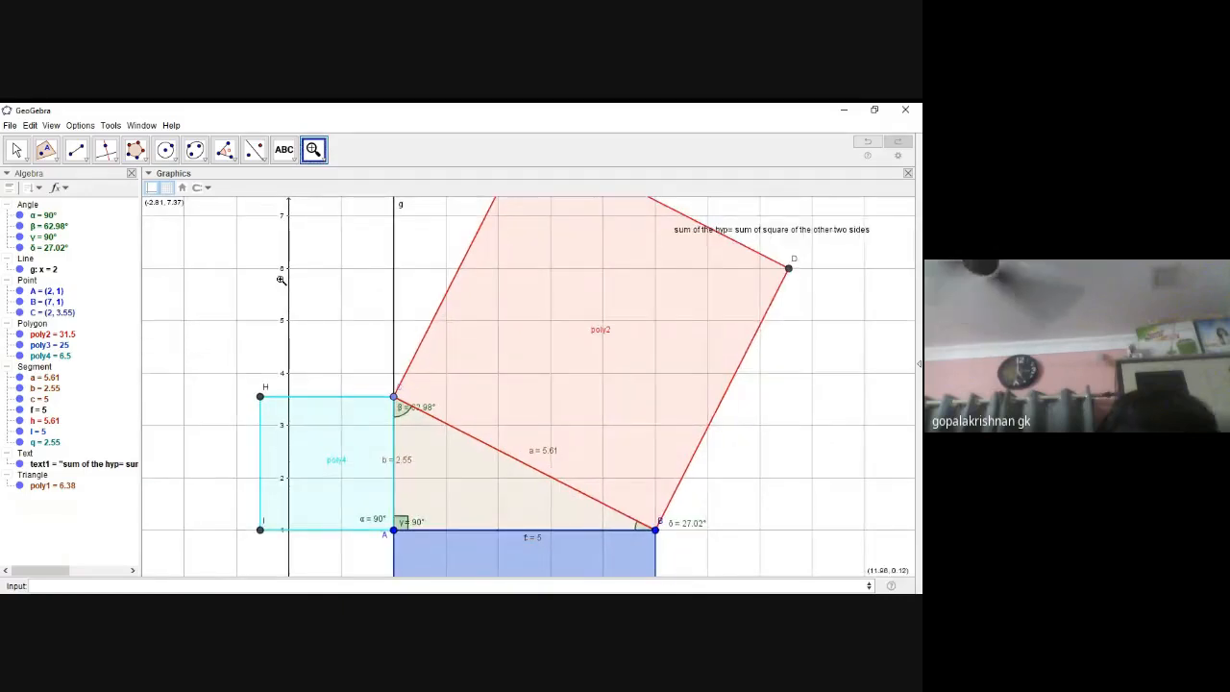
left_click(281, 279)
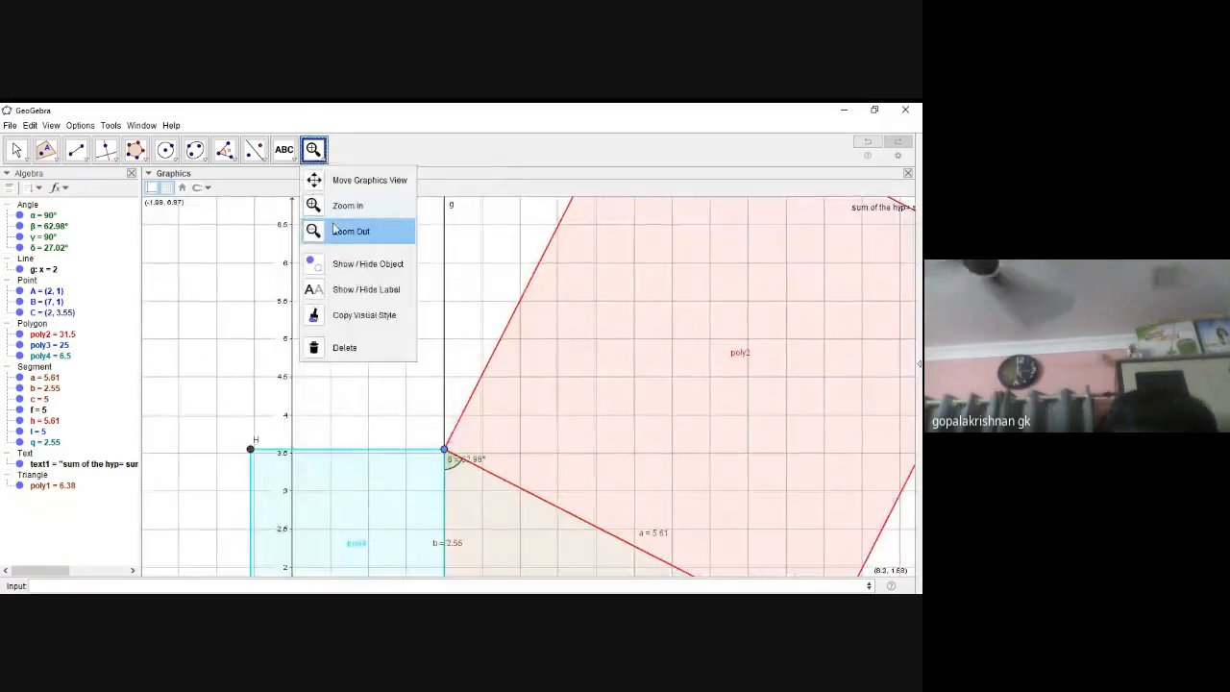
scroll(330, 297, "down", 5)
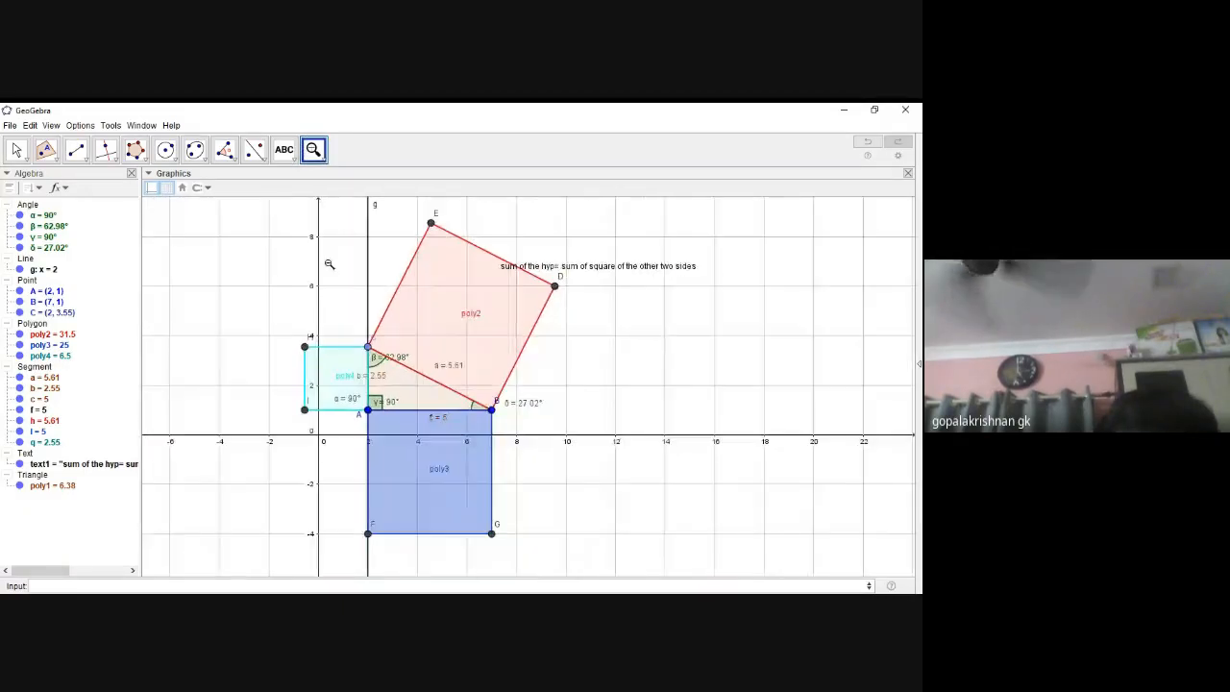
left_click(325, 163)
left_click(341, 180)
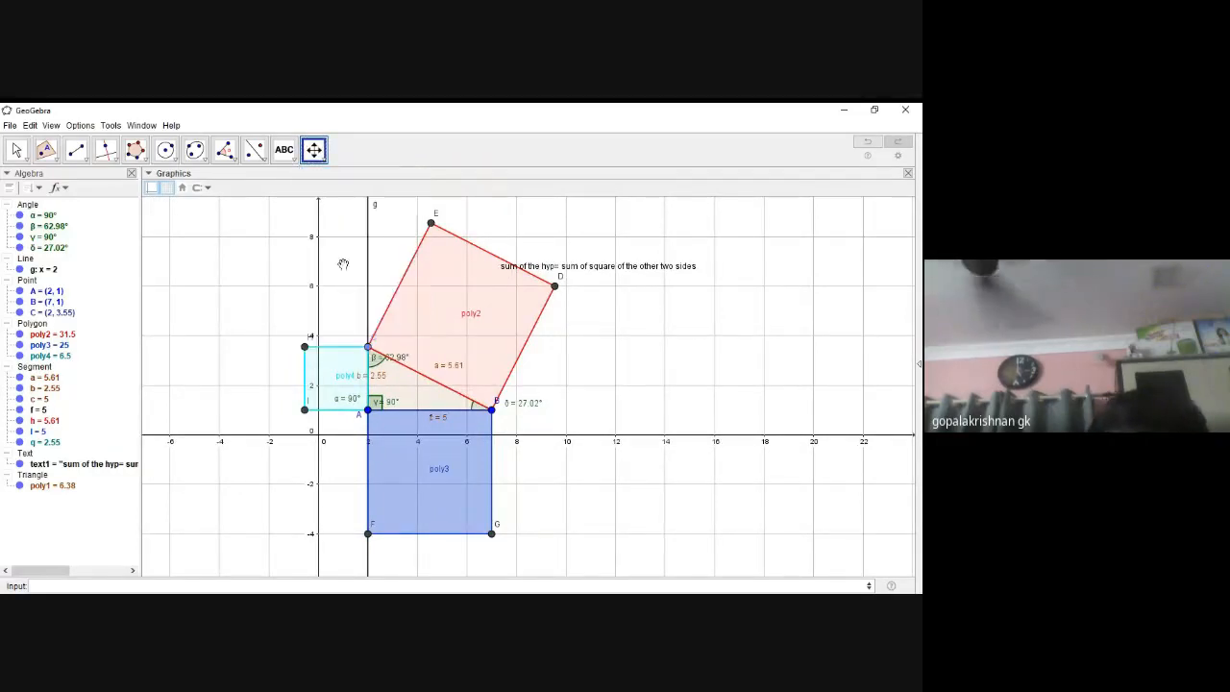
mouse_move(343, 297)
left_mouse_down()
mouse_move(547, 249)
mouse_move(881, 230)
mouse_move(205, 324)
mouse_move(382, 310)
mouse_move(410, 291)
mouse_move(261, 306)
mouse_move(241, 280)
mouse_move(326, 283)
left_mouse_up()
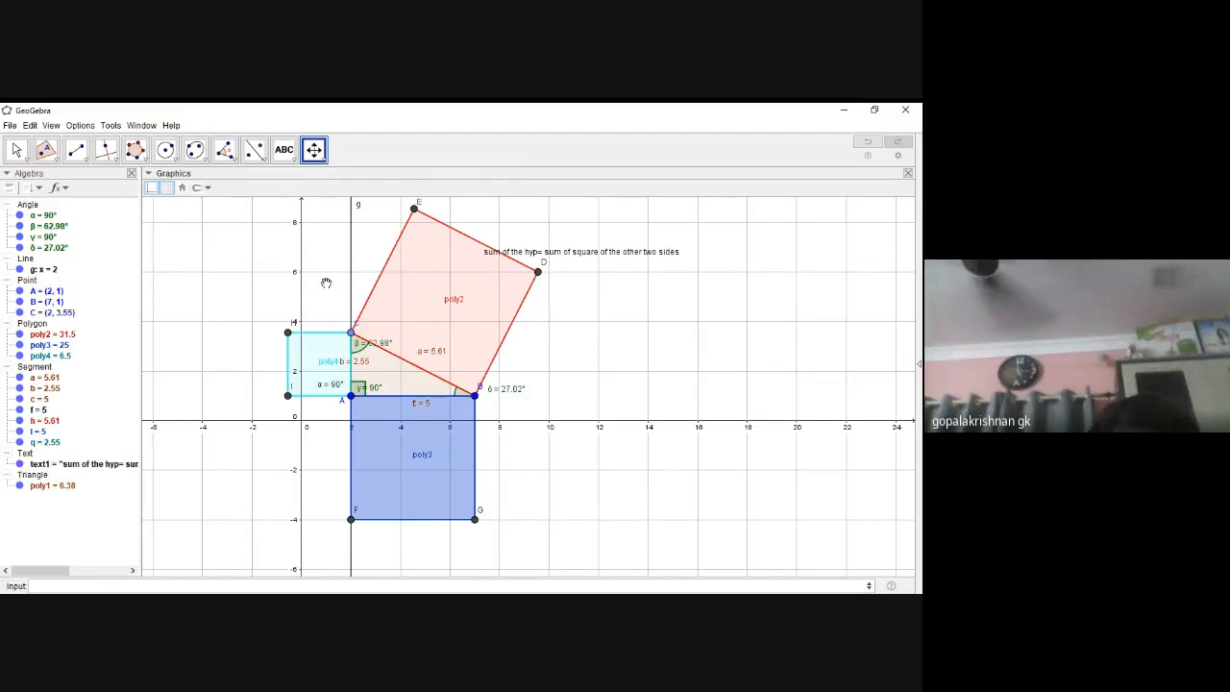
- Start a new blank construction without saving the current one and show the grid
left_click(10, 125)
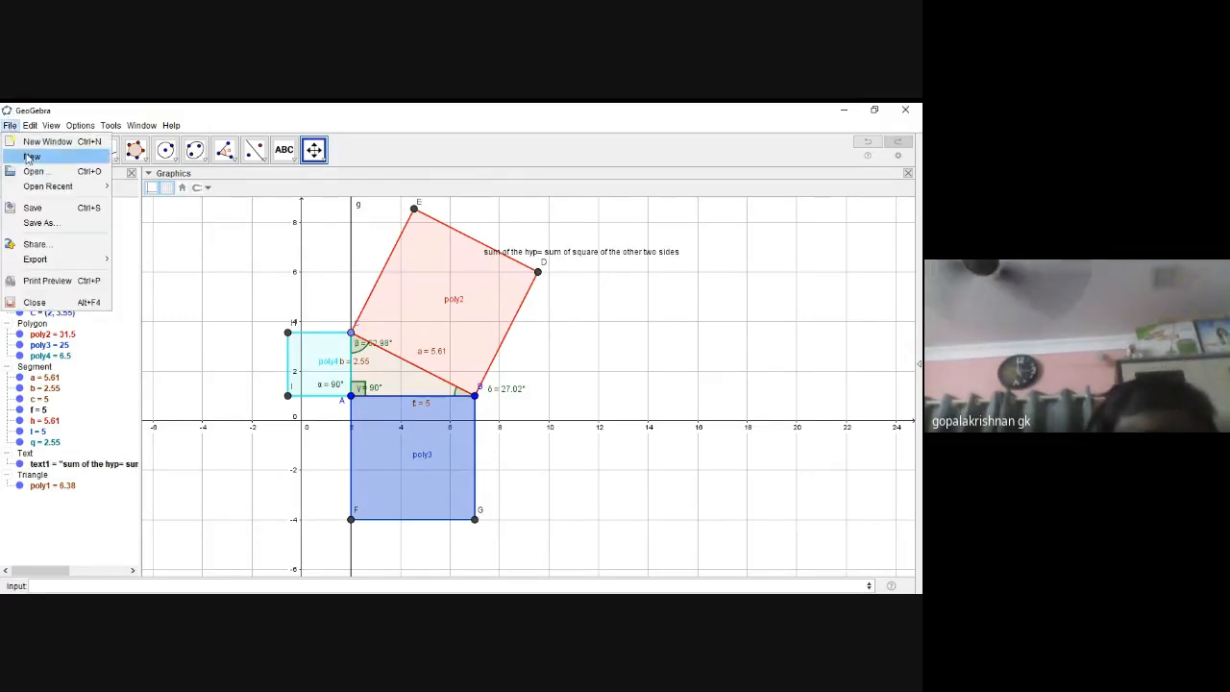
left_click(31, 158)
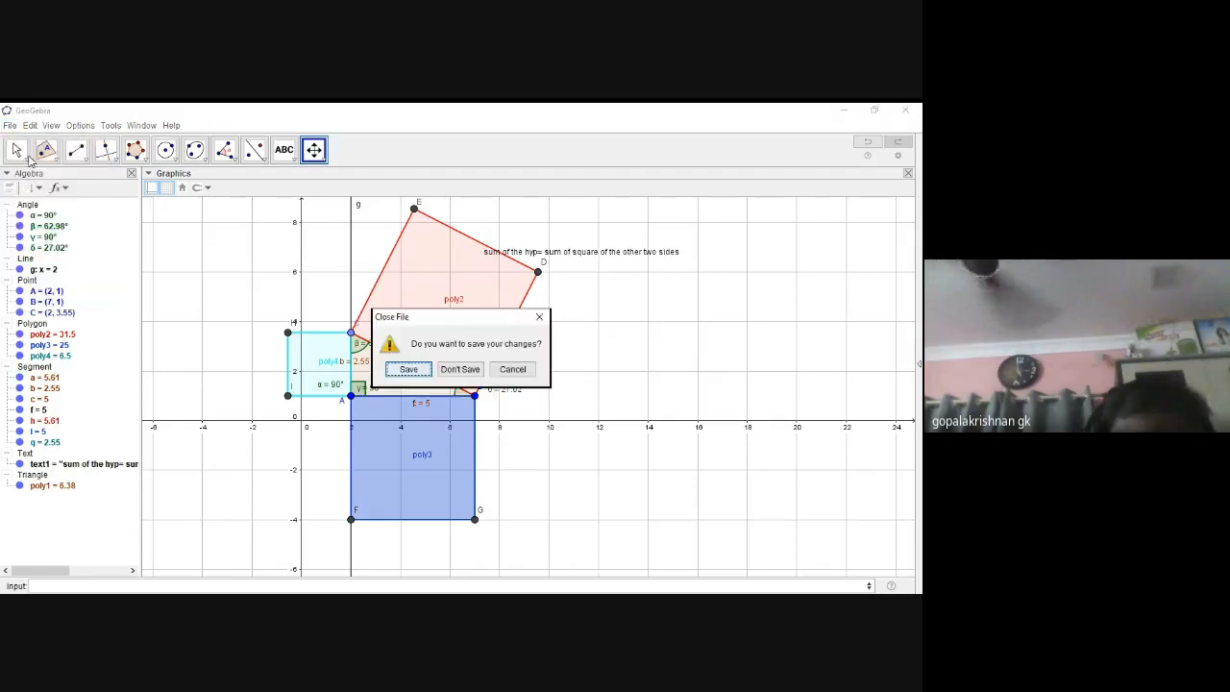
left_click(460, 370)
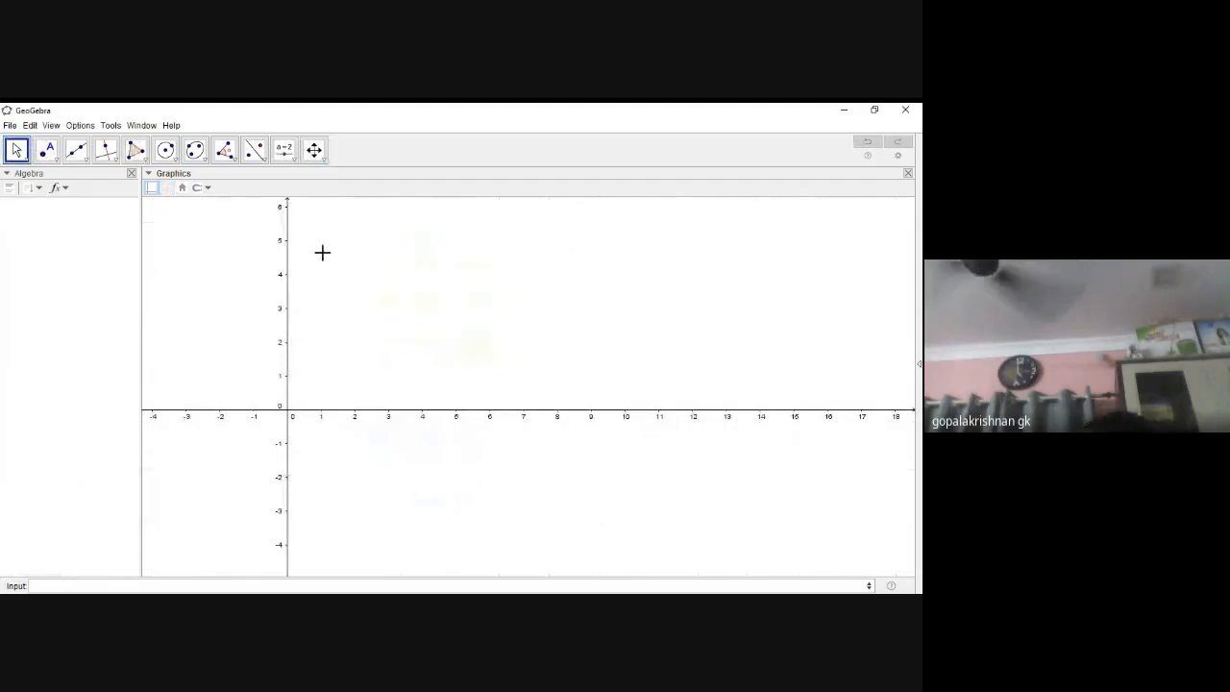
left_click(166, 190)
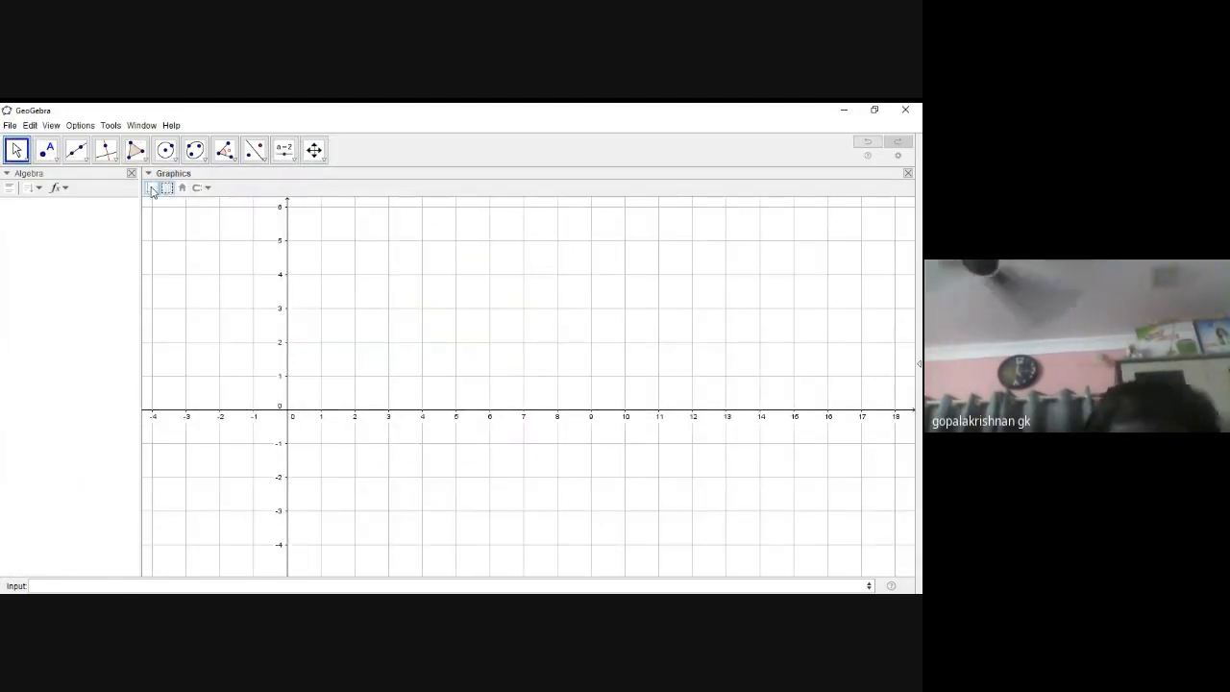
- Hide and restore the axes, and do the same with the grid
left_click(151, 189)
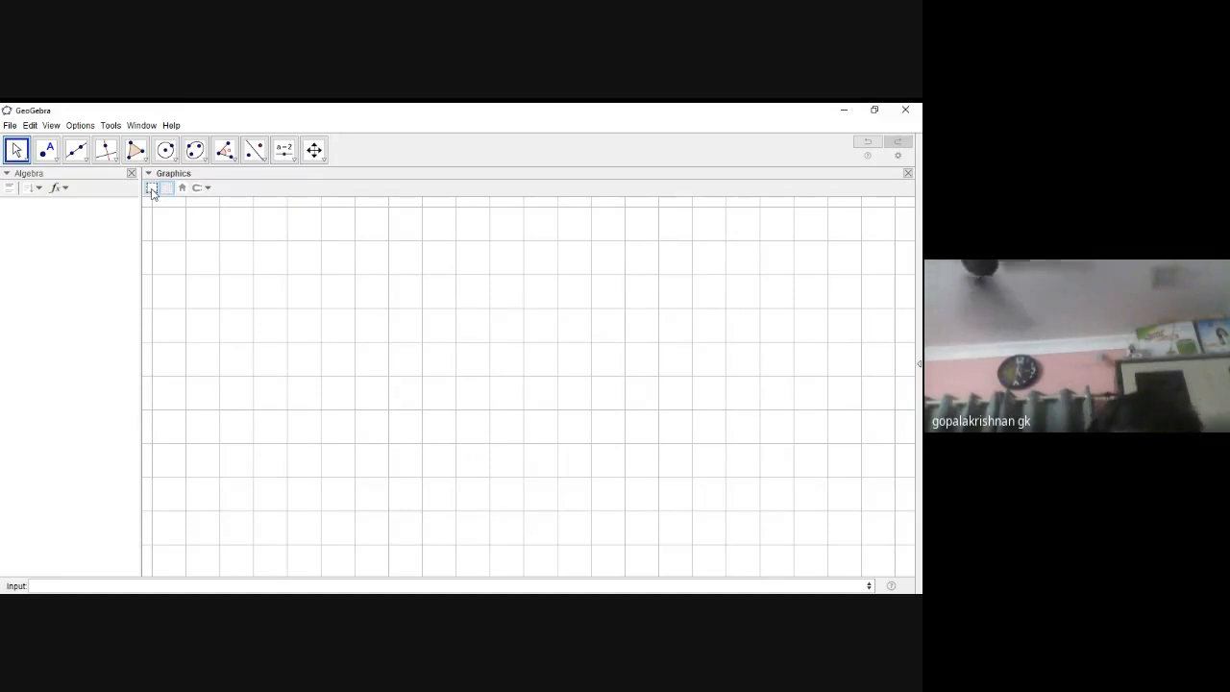
left_click(151, 189)
left_click(167, 189)
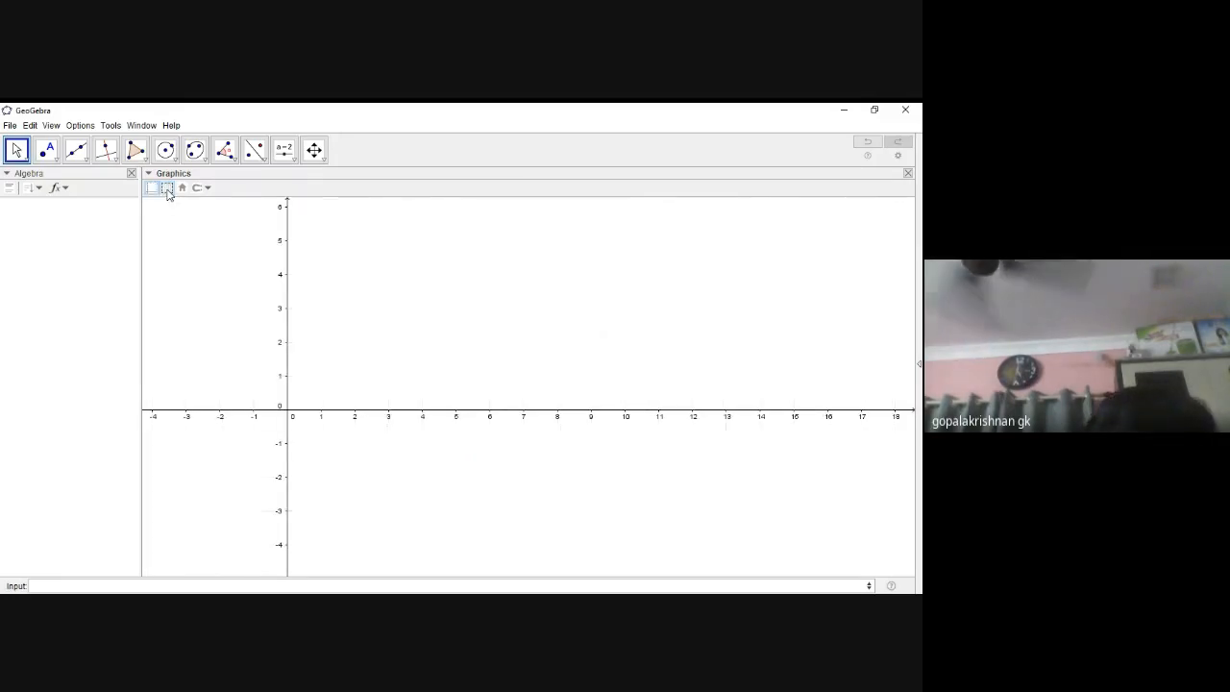
left_click(167, 189)
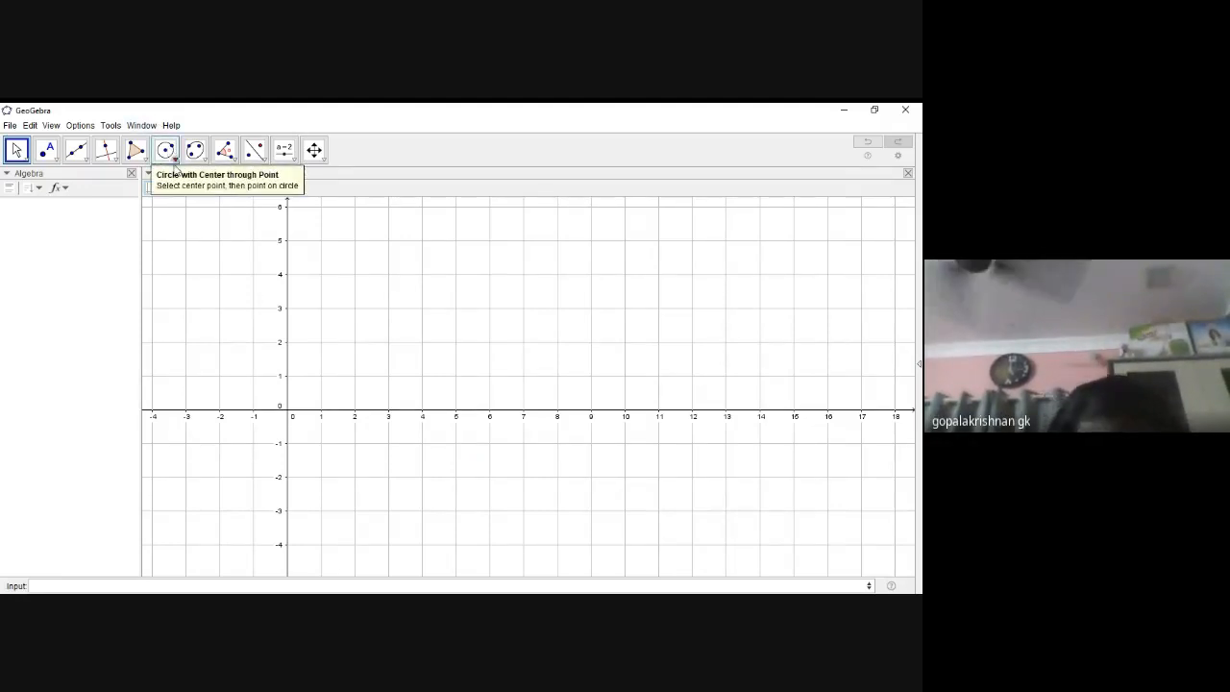
- Draw a circle centered at (2, 1) passing through a point at about (4.08, 1.58) with Circle with Center through Point
left_click(176, 163)
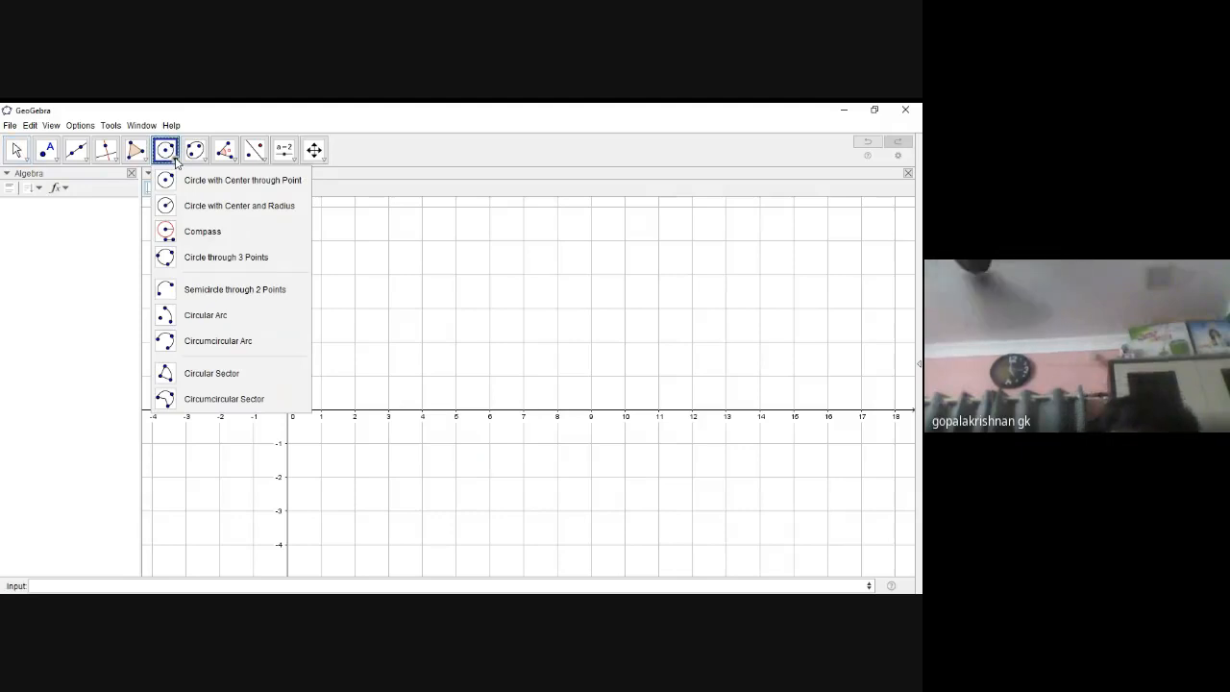
left_click(231, 180)
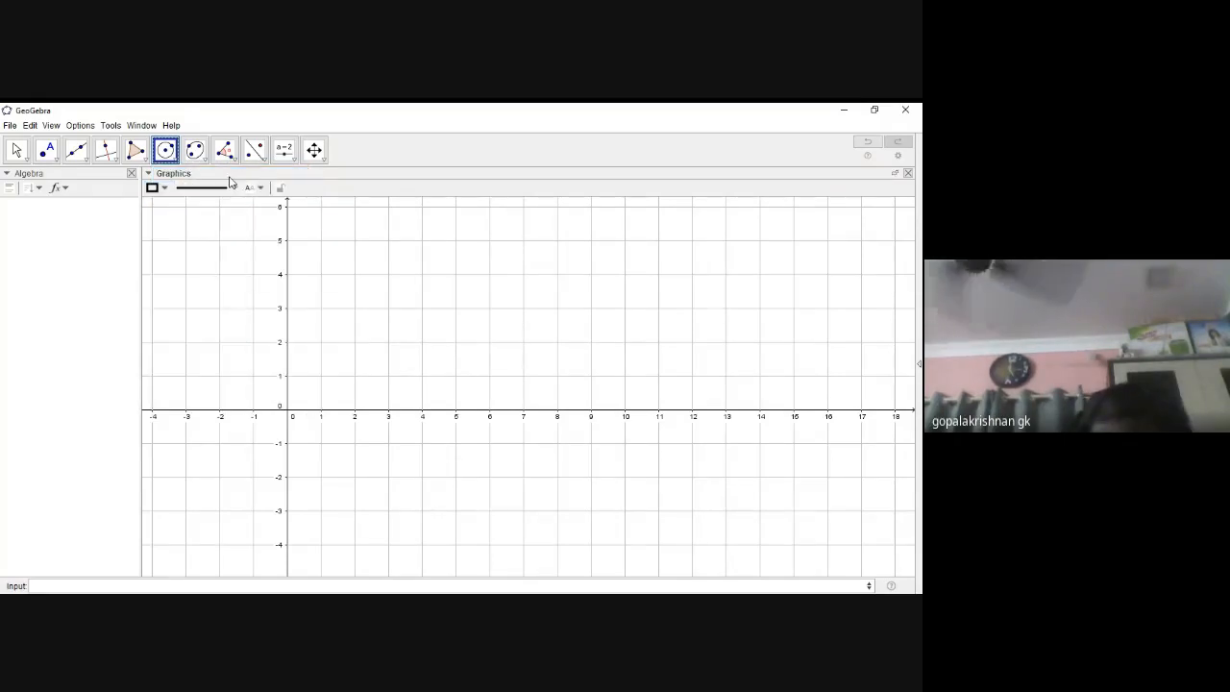
left_click(355, 376)
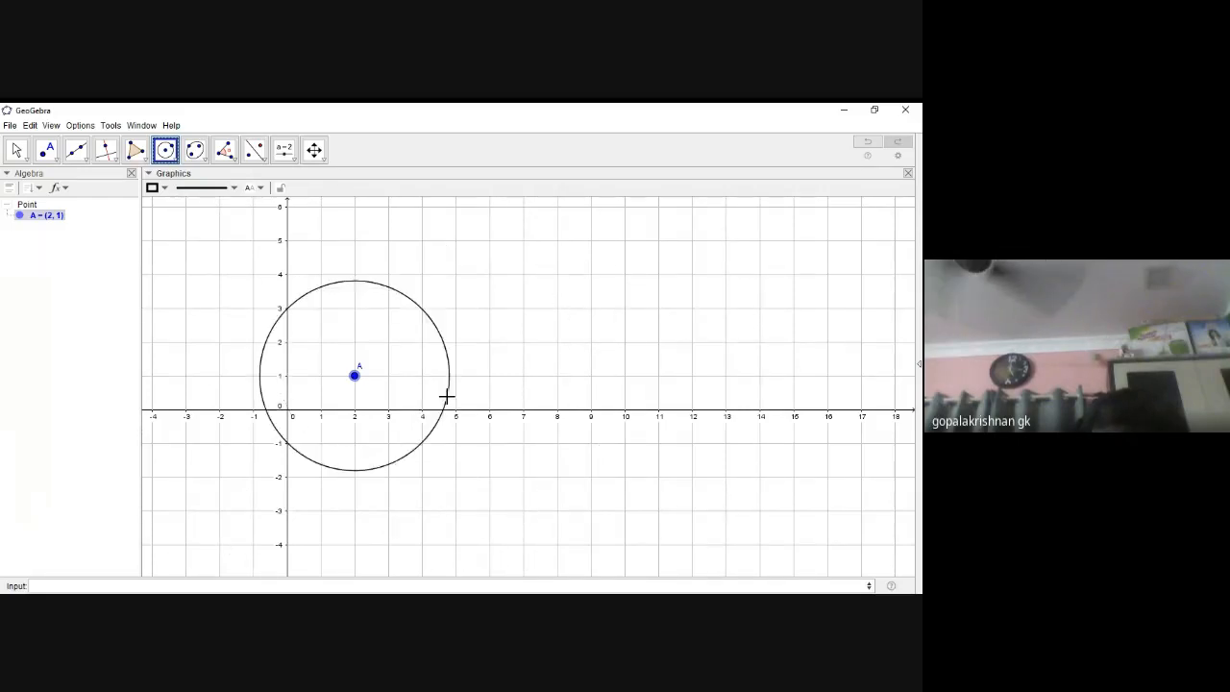
left_click(424, 357)
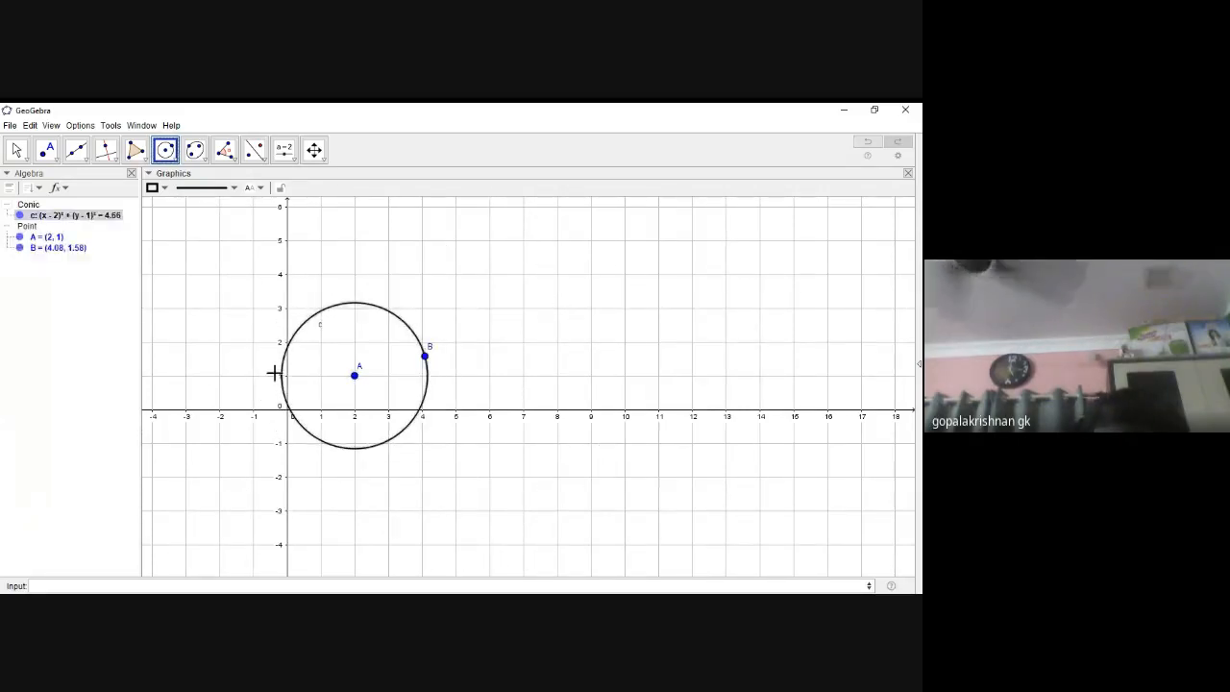
left_click(175, 163)
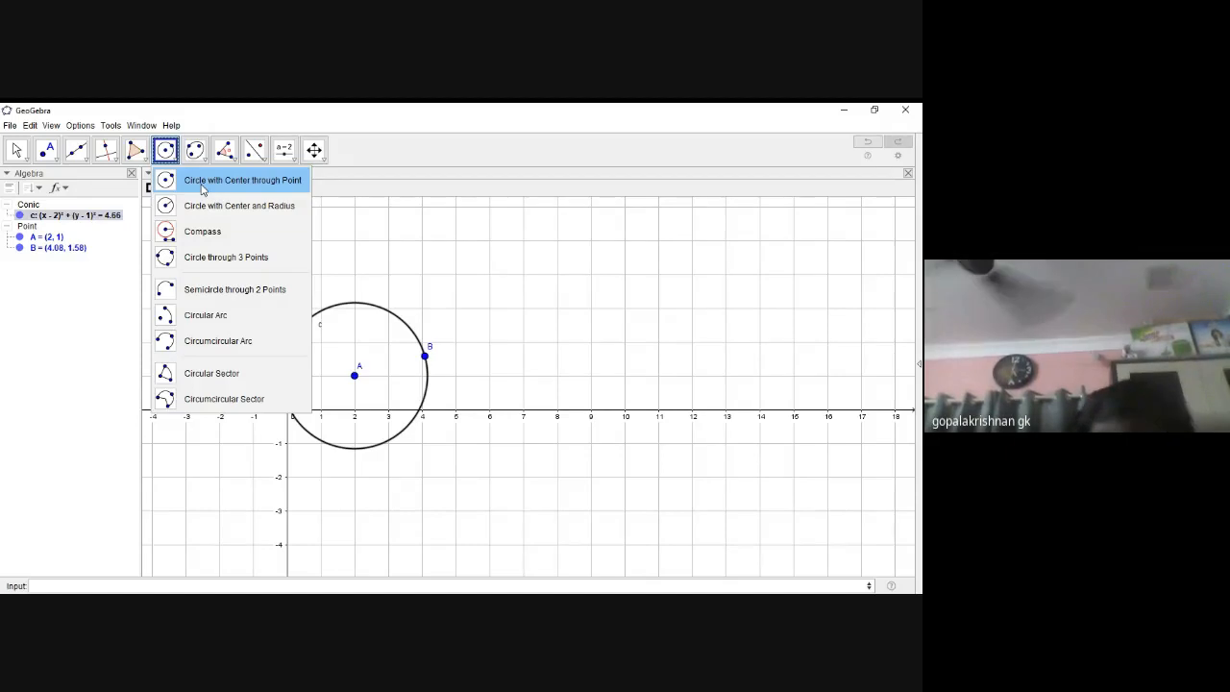
left_click(400, 181)
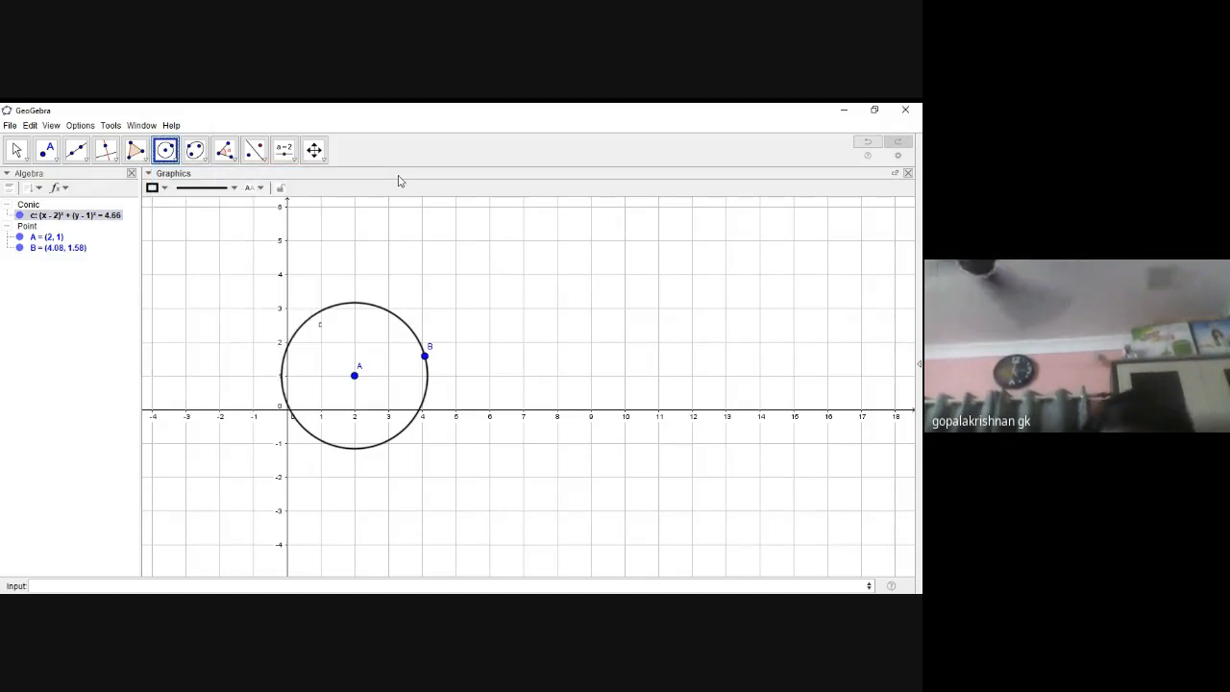
- Draw the circle's radius as a segment from center A to point B on the circle
left_click(86, 162)
left_click(108, 205)
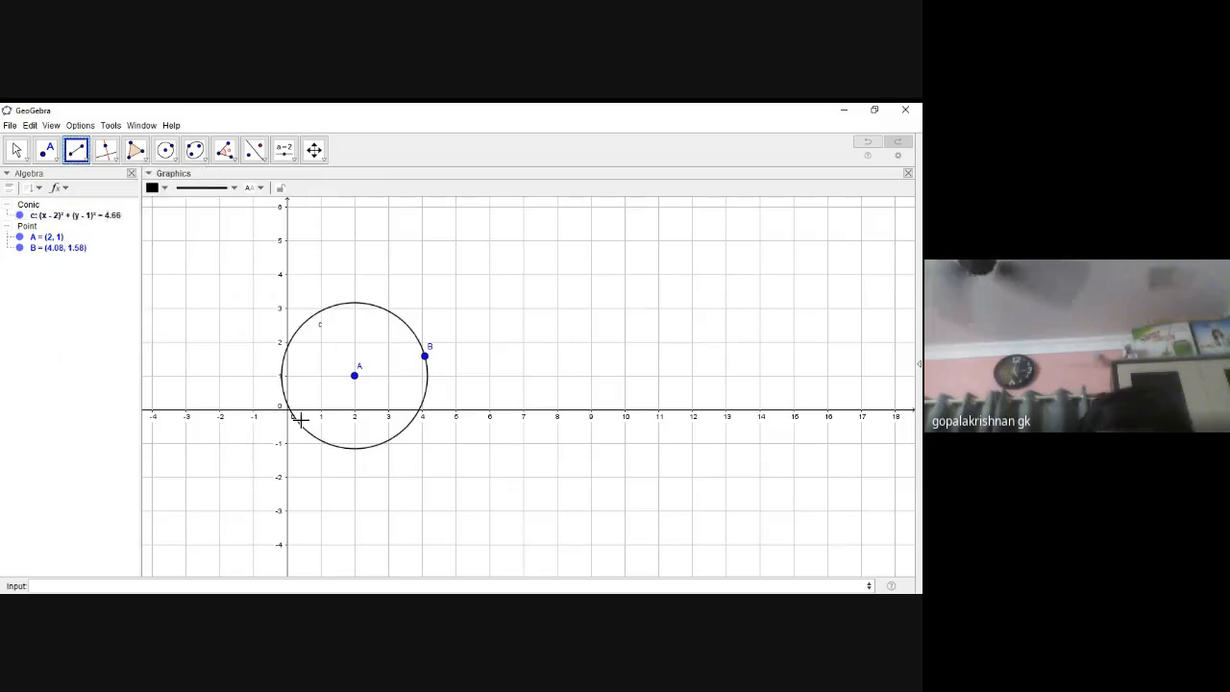
left_click(355, 377)
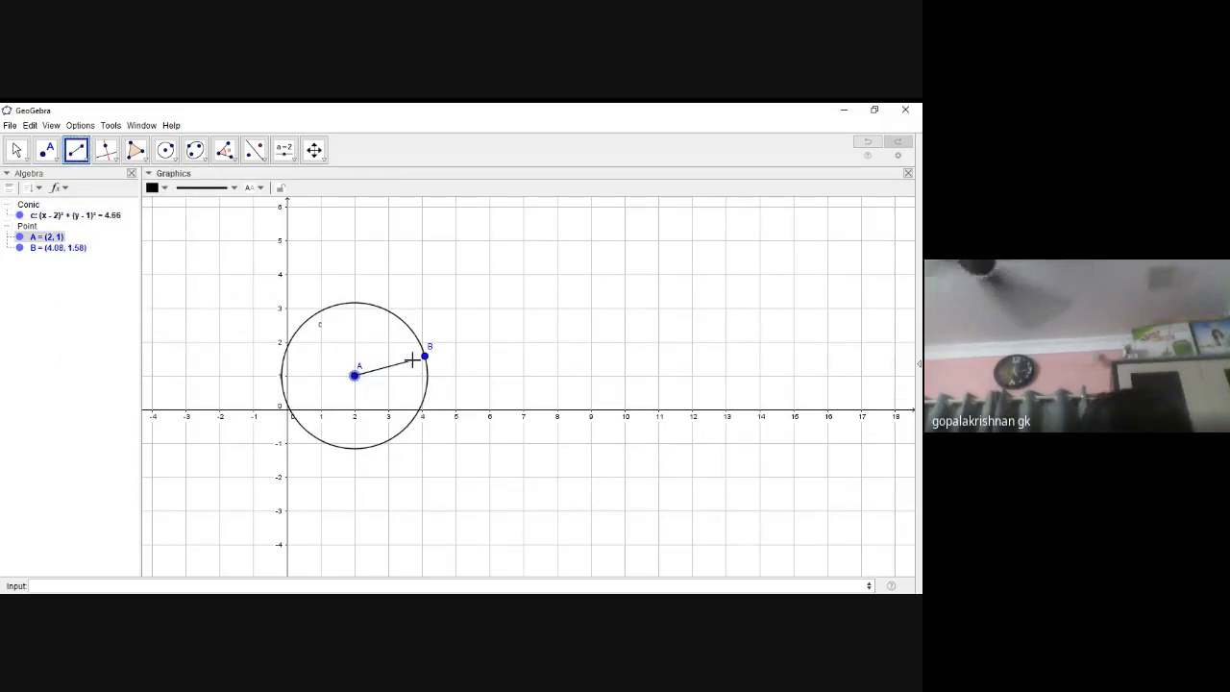
left_click(424, 359)
left_click(424, 358)
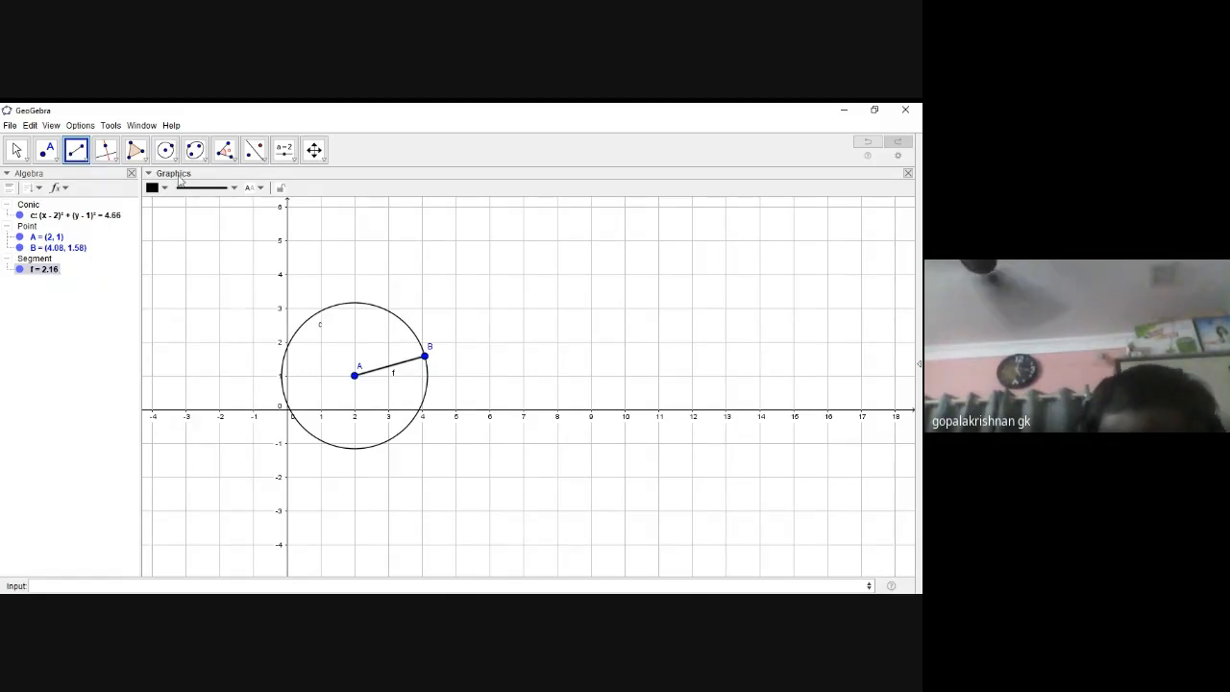
- Measure the distance from center A to point B with Distance or Length
left_click(237, 162)
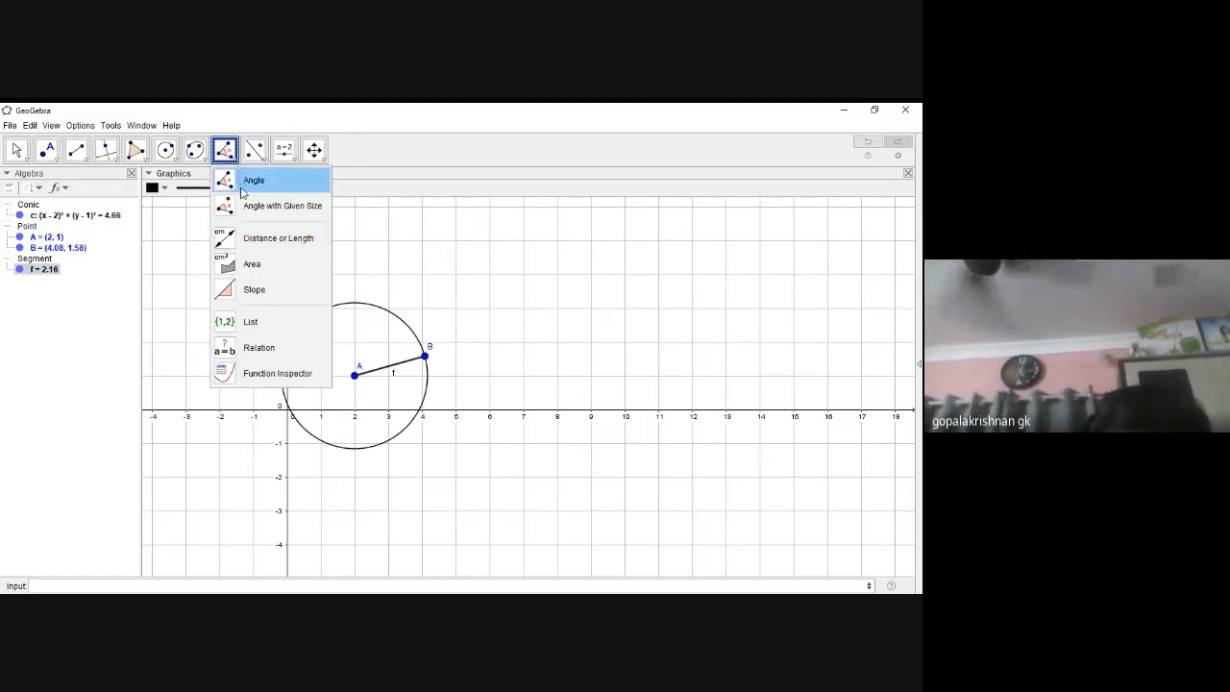
left_click(259, 240)
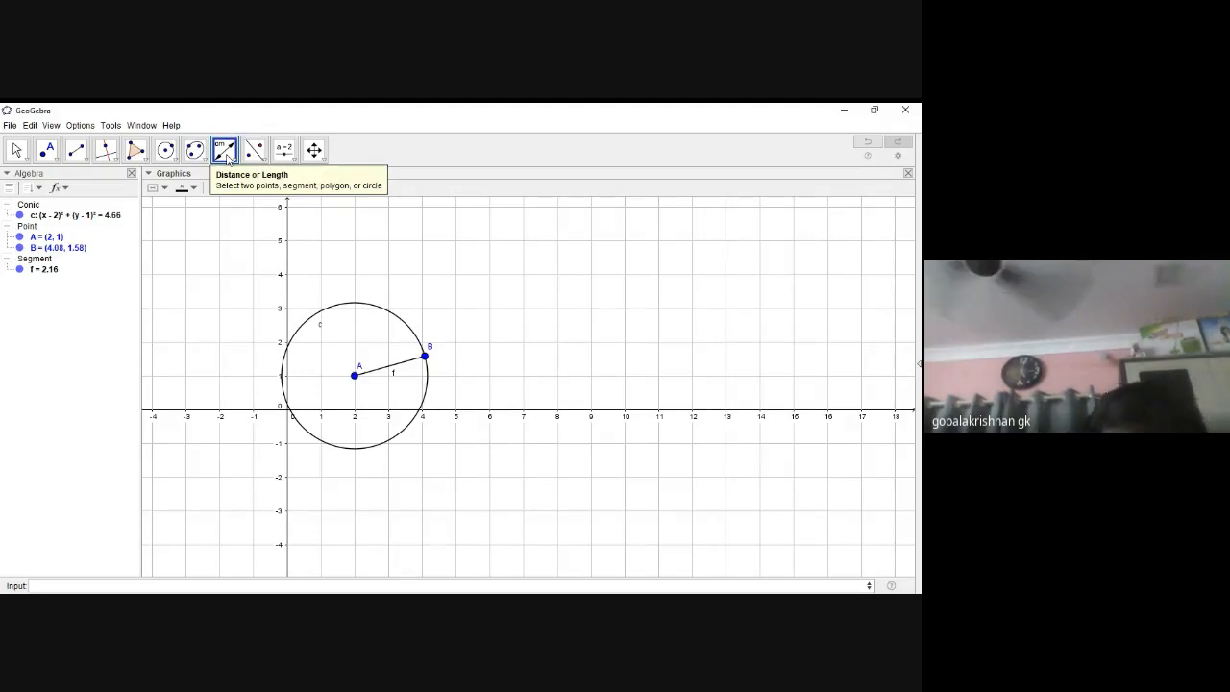
left_click(354, 376)
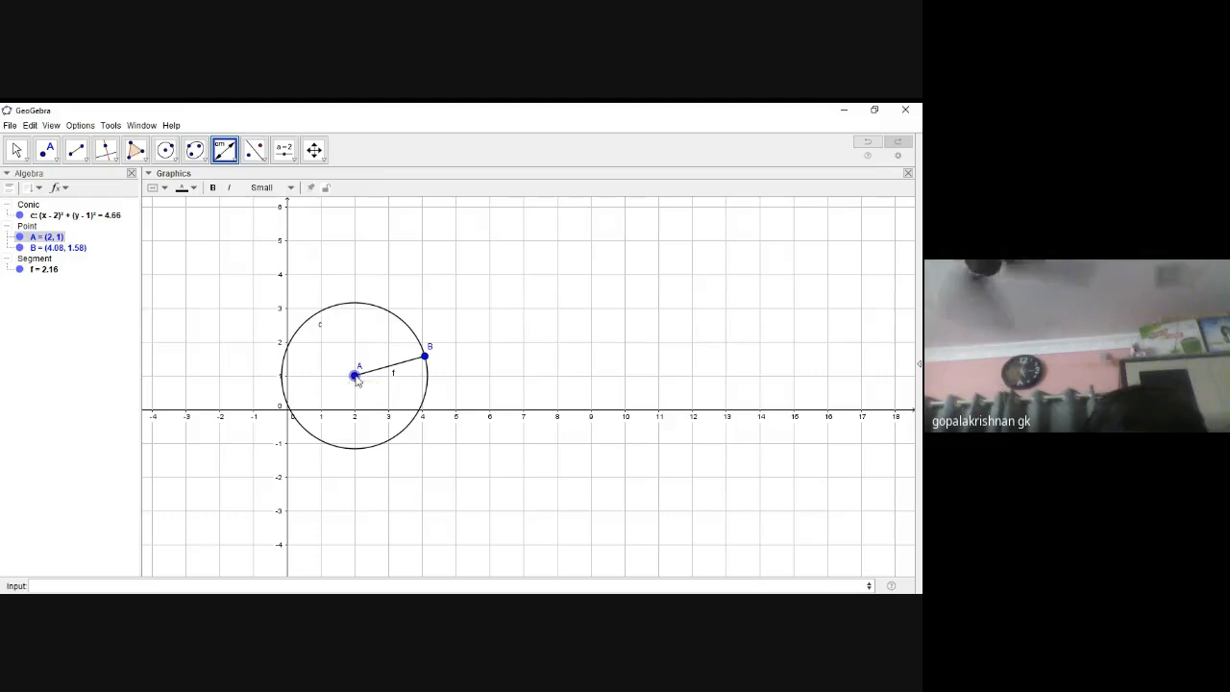
left_click(423, 360)
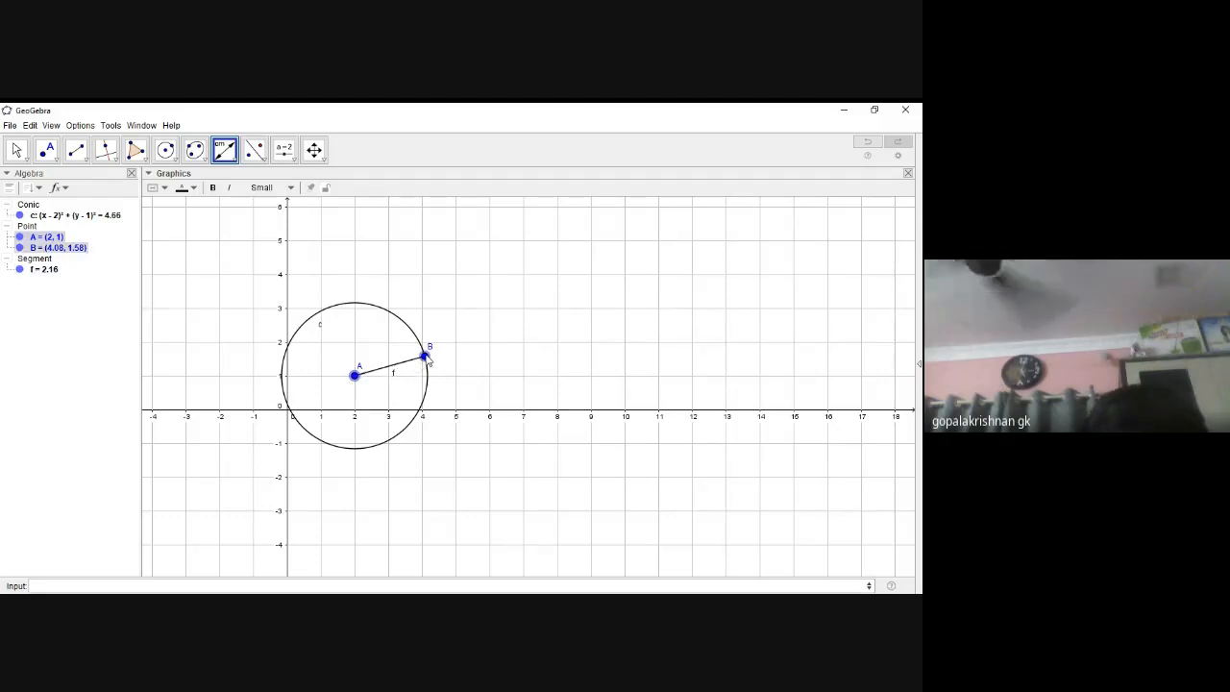
left_click(426, 358)
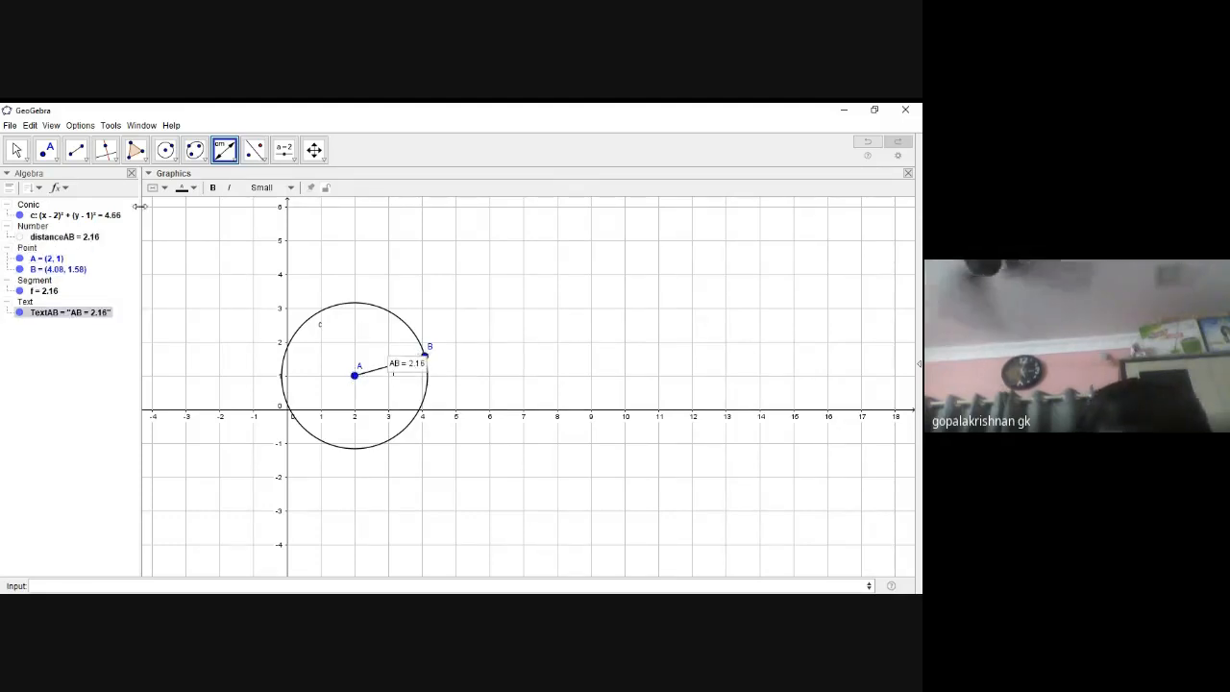
- Move the AB length label above the radius and enlarge the circle by moving point B to about (6.44, 1.48)
left_click(16, 151)
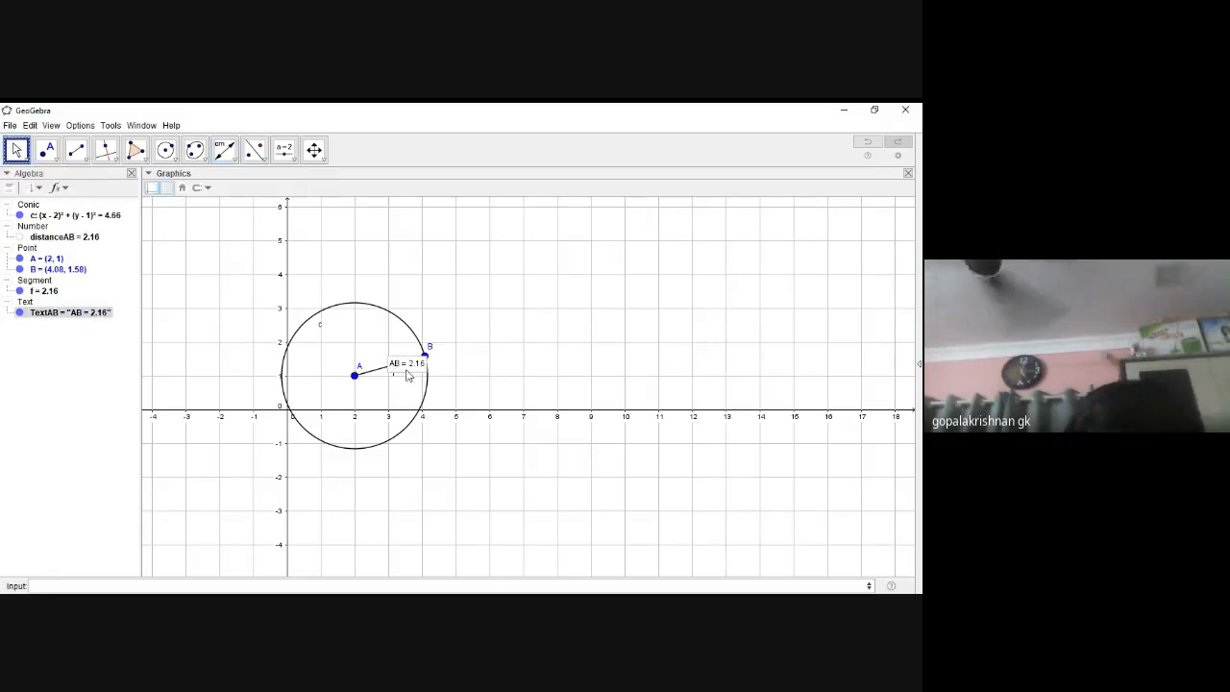
left_click_drag(409, 374, 381, 352)
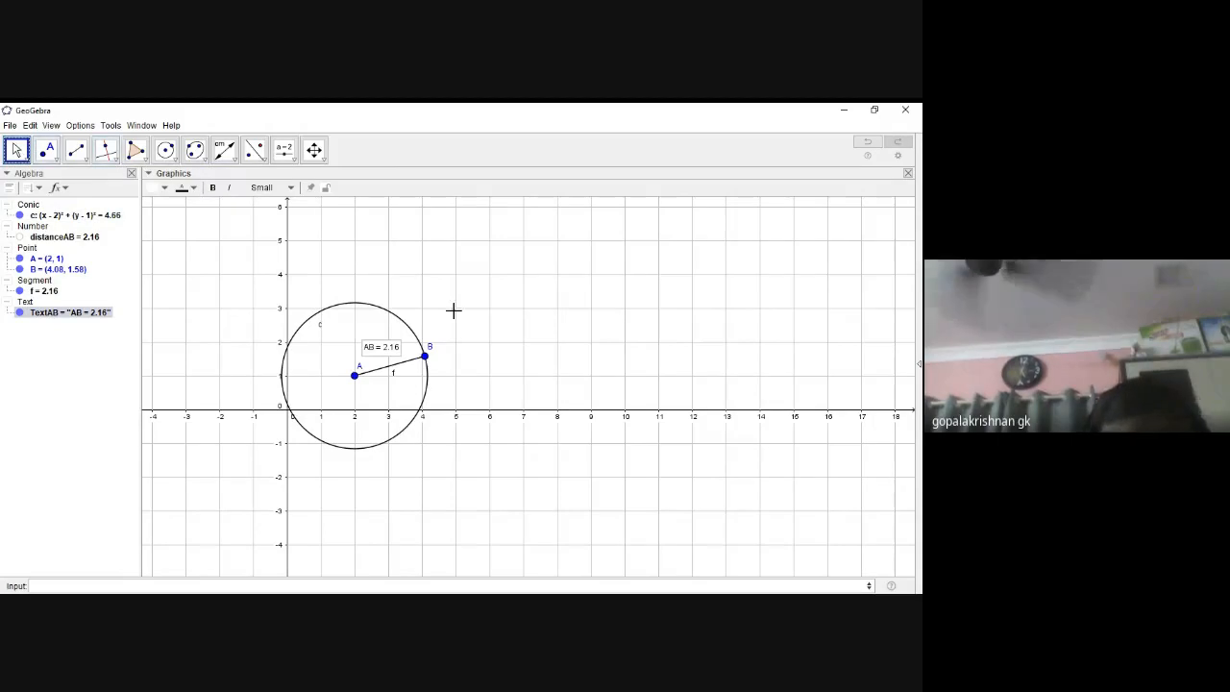
left_click_drag(425, 356, 504, 359)
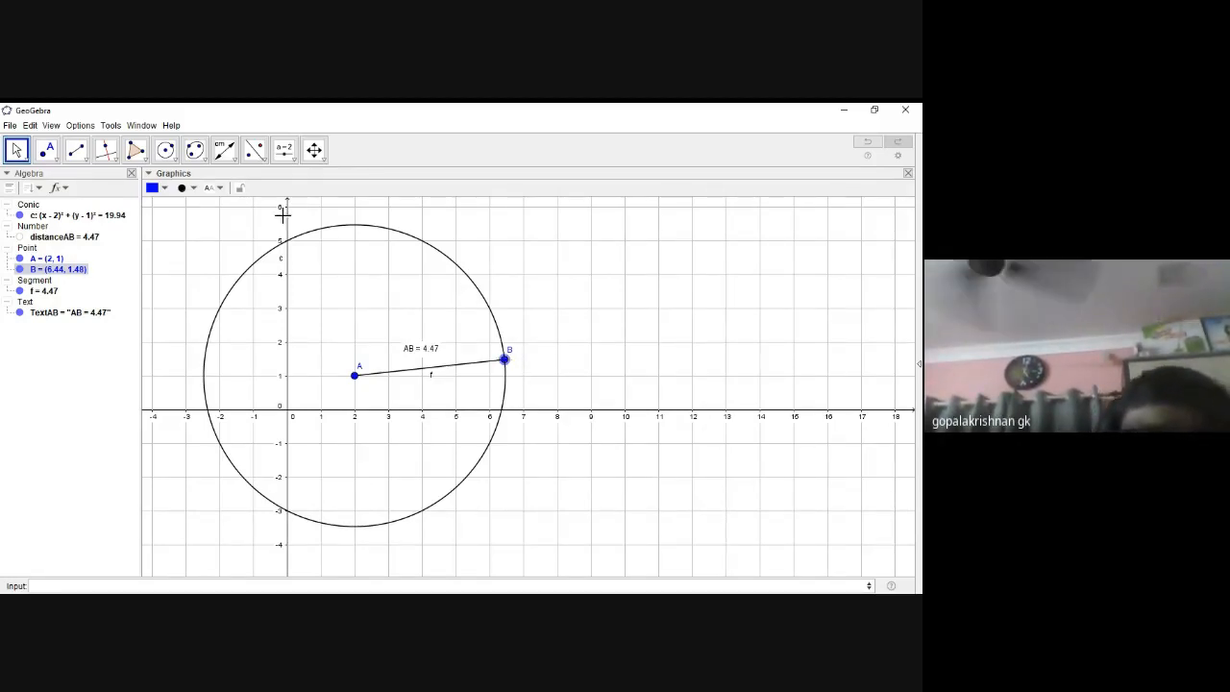
left_click(174, 162)
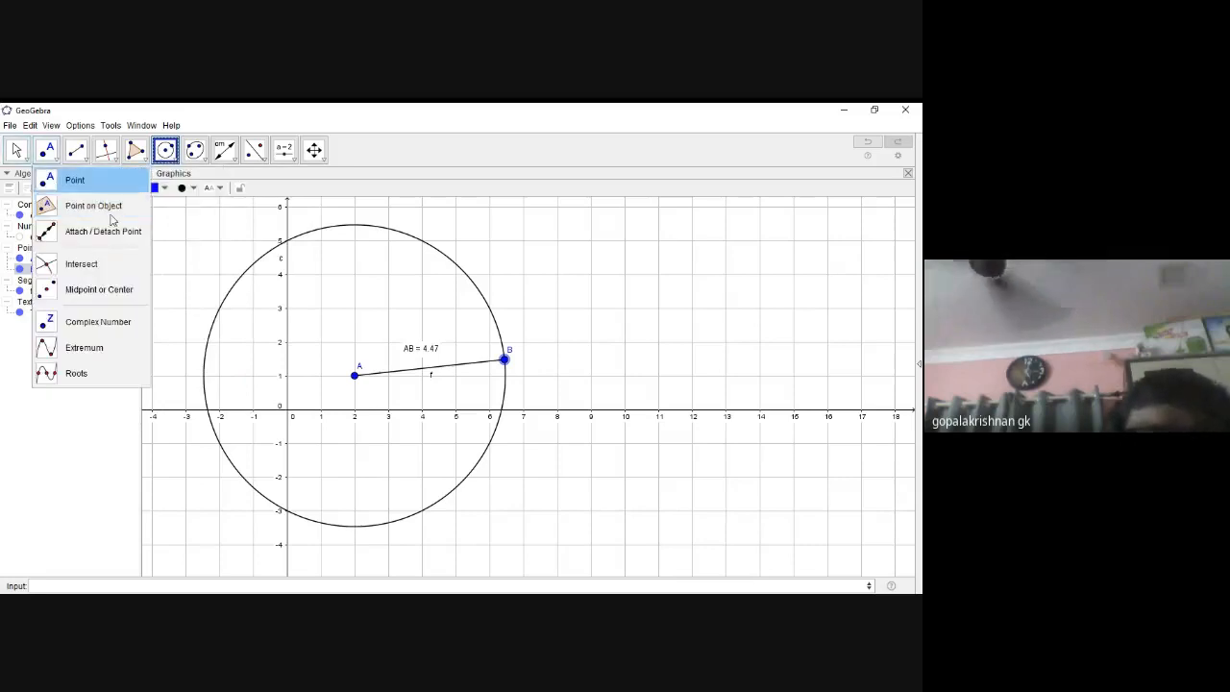
mouse_move(82, 156)
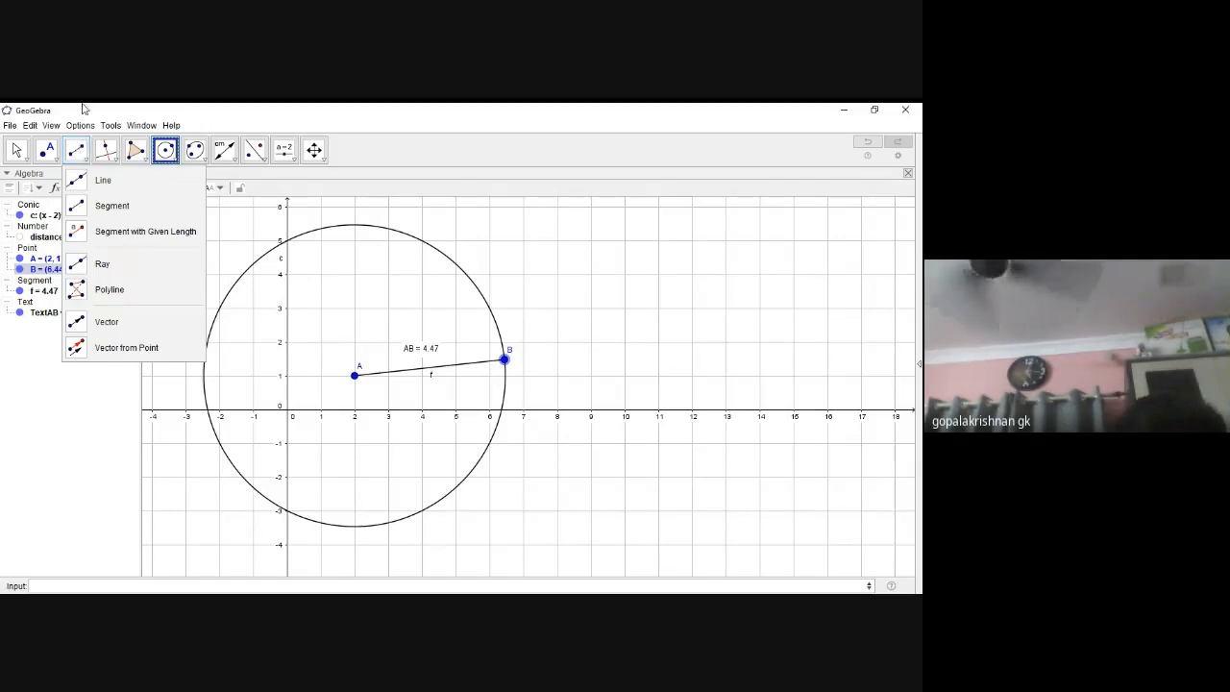
mouse_move(228, 157)
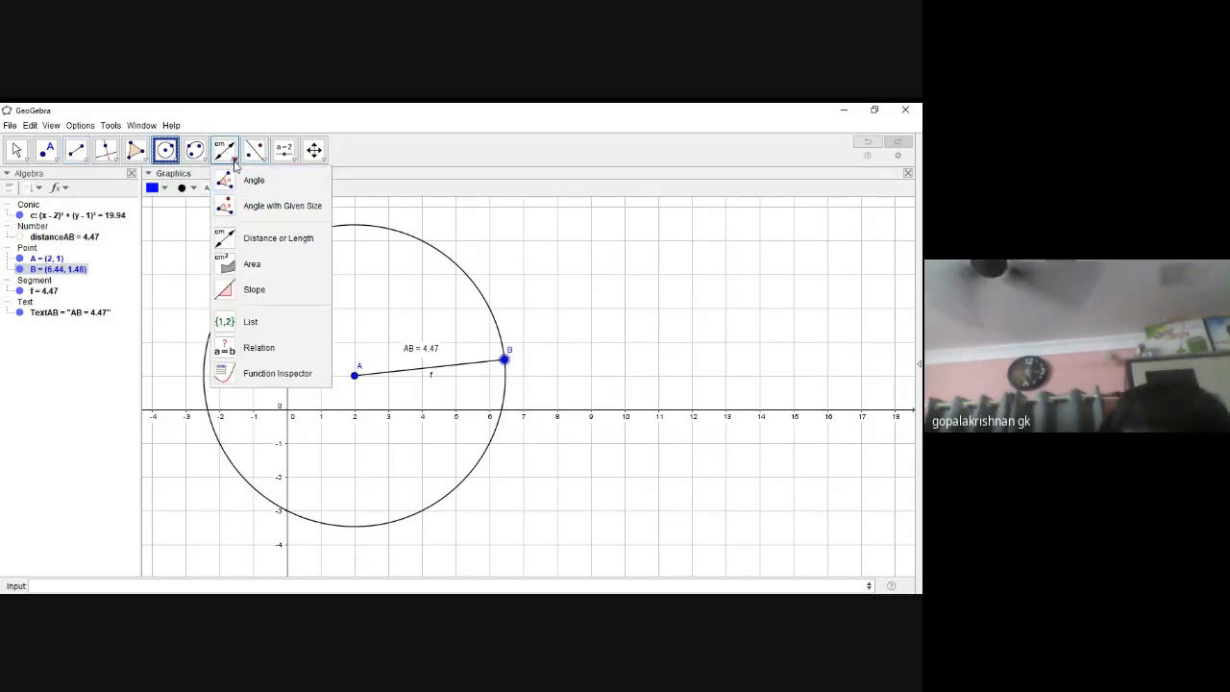
left_click(254, 249)
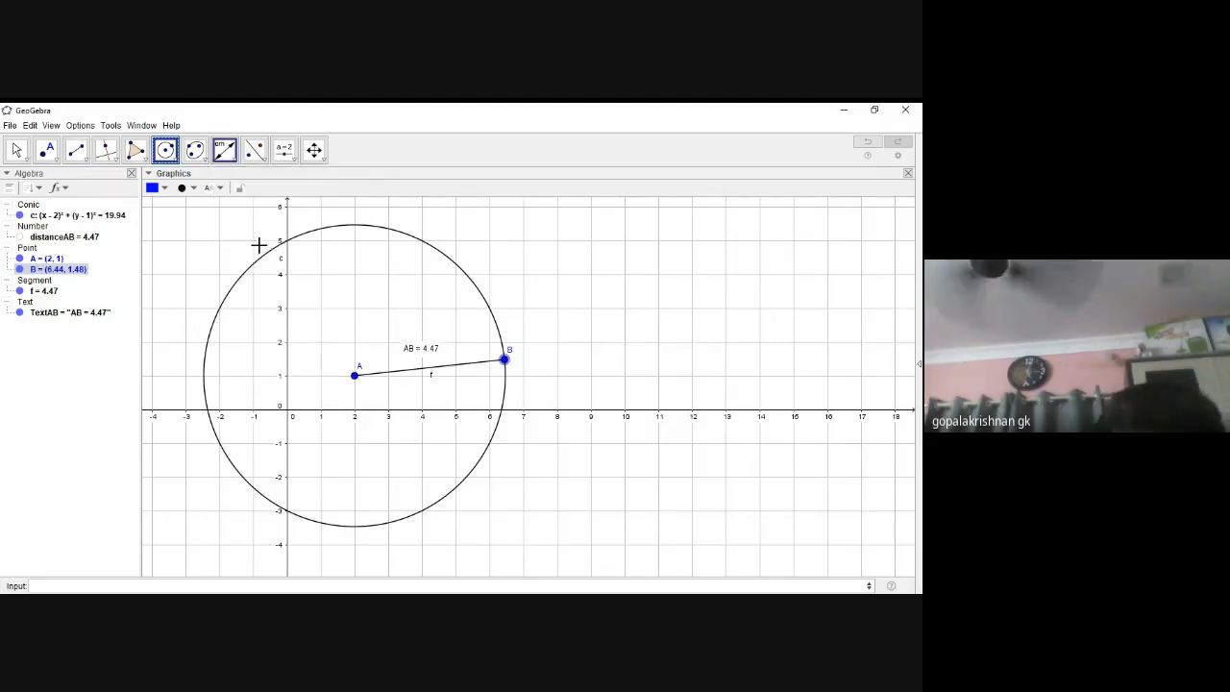
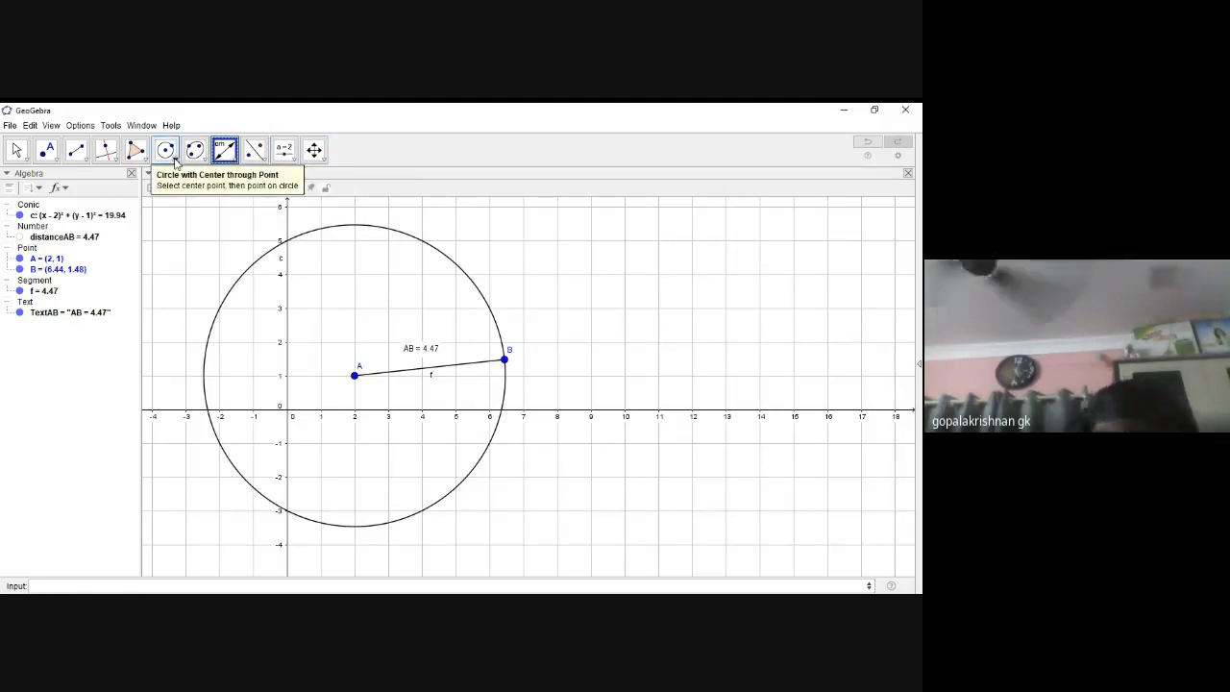
- Undo the circle, its radius and the length measurement back to an empty construction
key("ctrl+z")
key("ctrl+z")
key("ctrl+z")
key("ctrl+z")
key("ctrl+z")
key("ctrl+z")
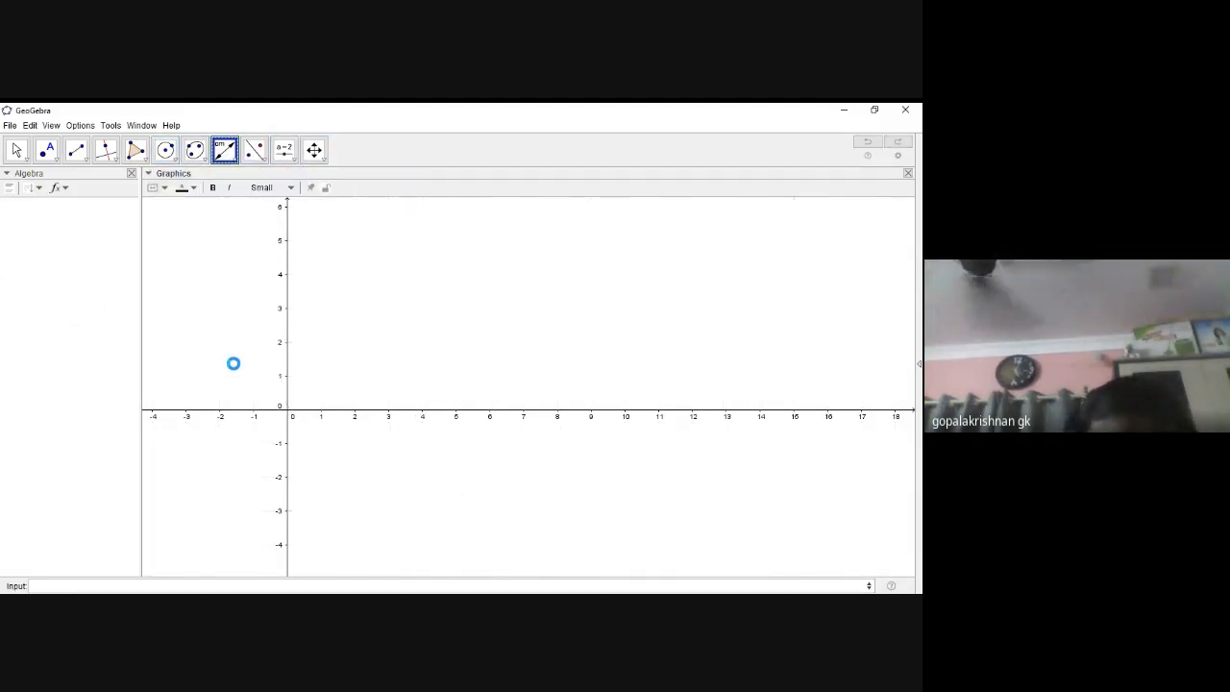
- Redo the last undone display change to bring back the grid
left_click(149, 176)
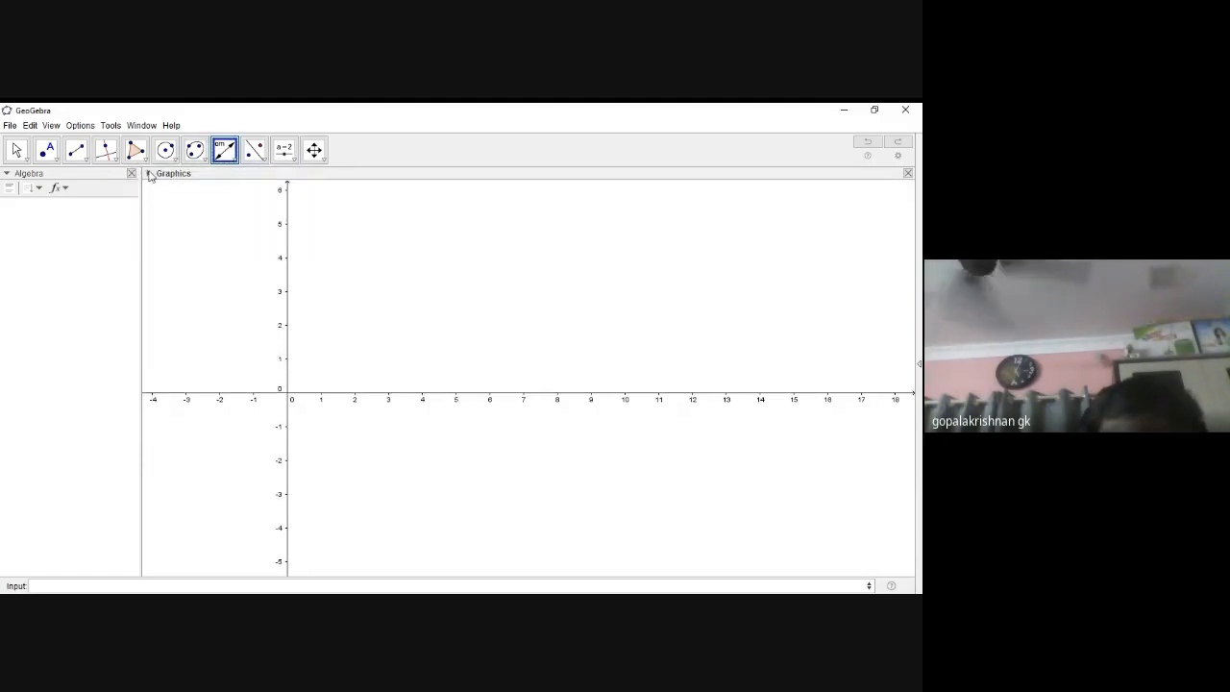
left_click(150, 176)
left_click(165, 189)
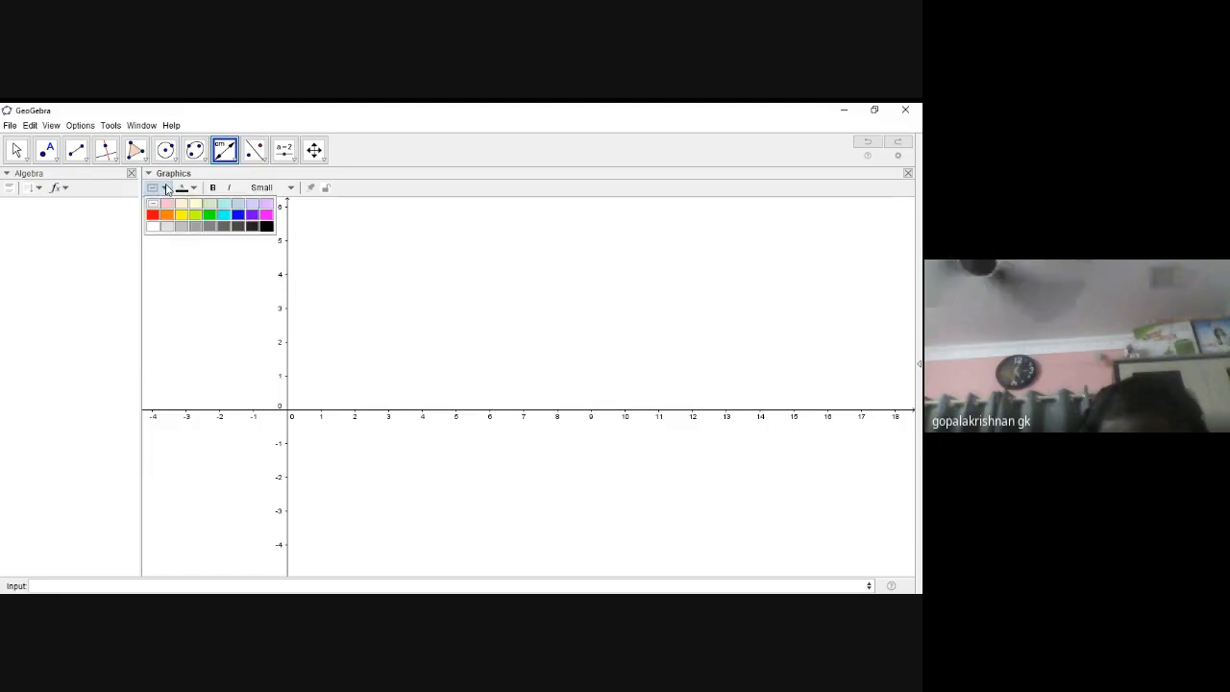
left_click(209, 269)
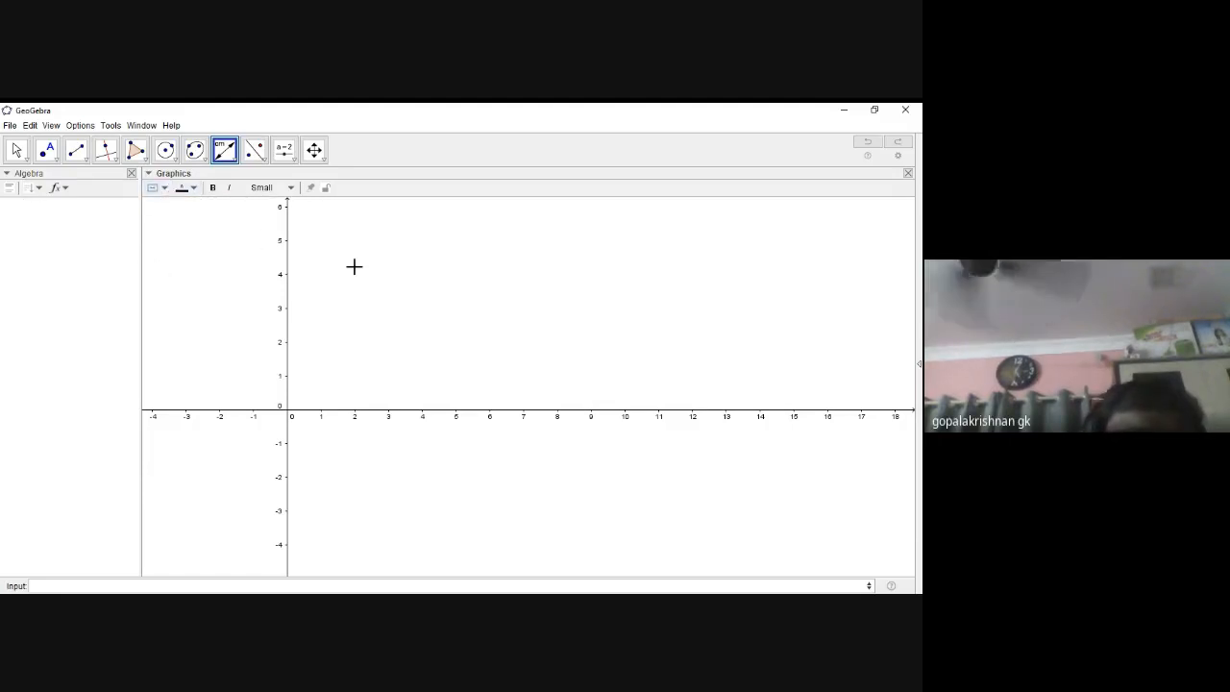
left_click(899, 143)
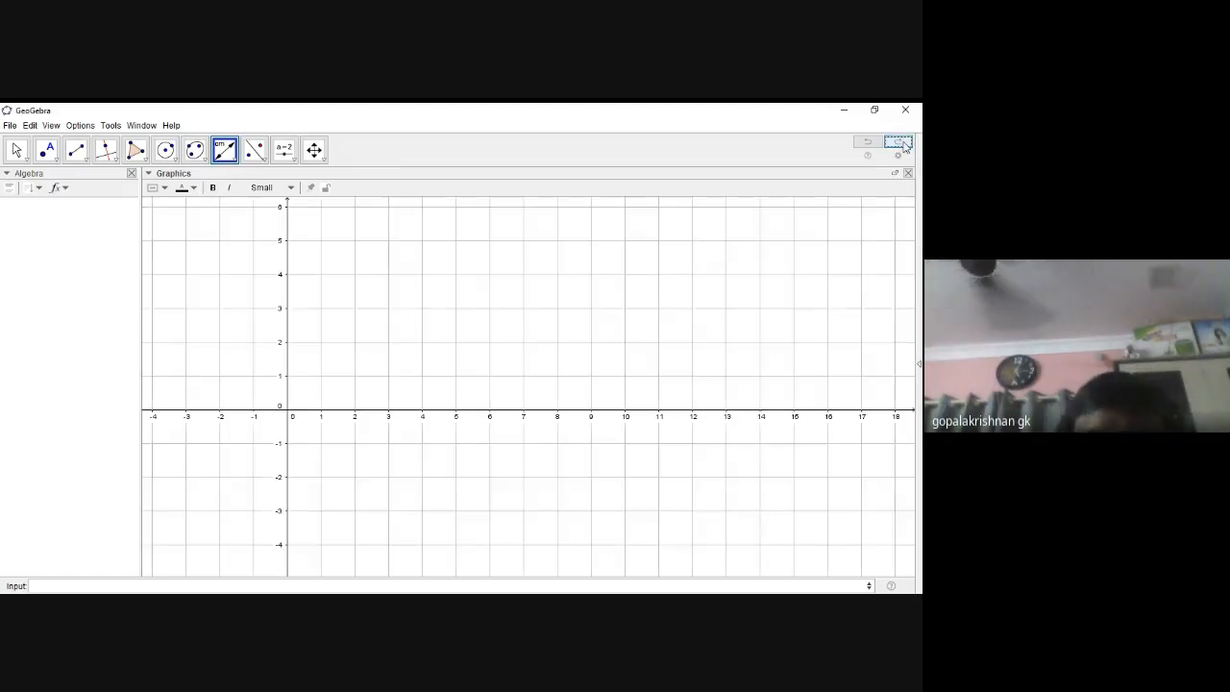
- Draw a circle centered at the origin with radius 5 using Circle with Center and Radius
left_click(174, 164)
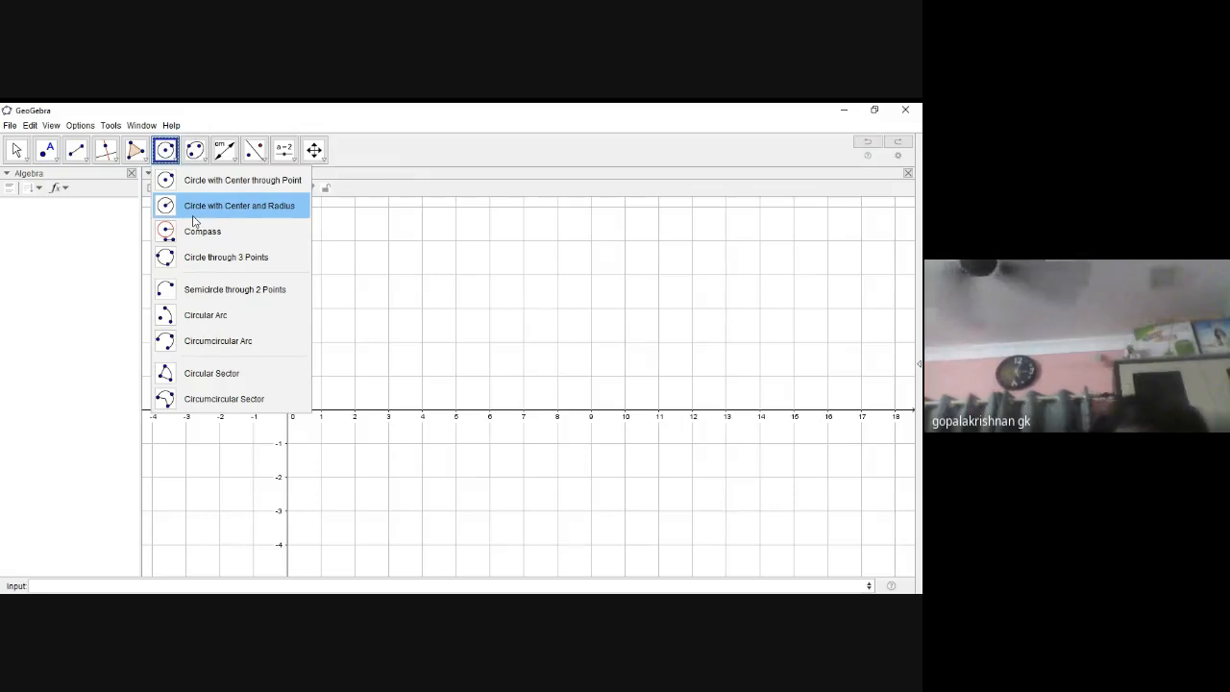
left_click(221, 205)
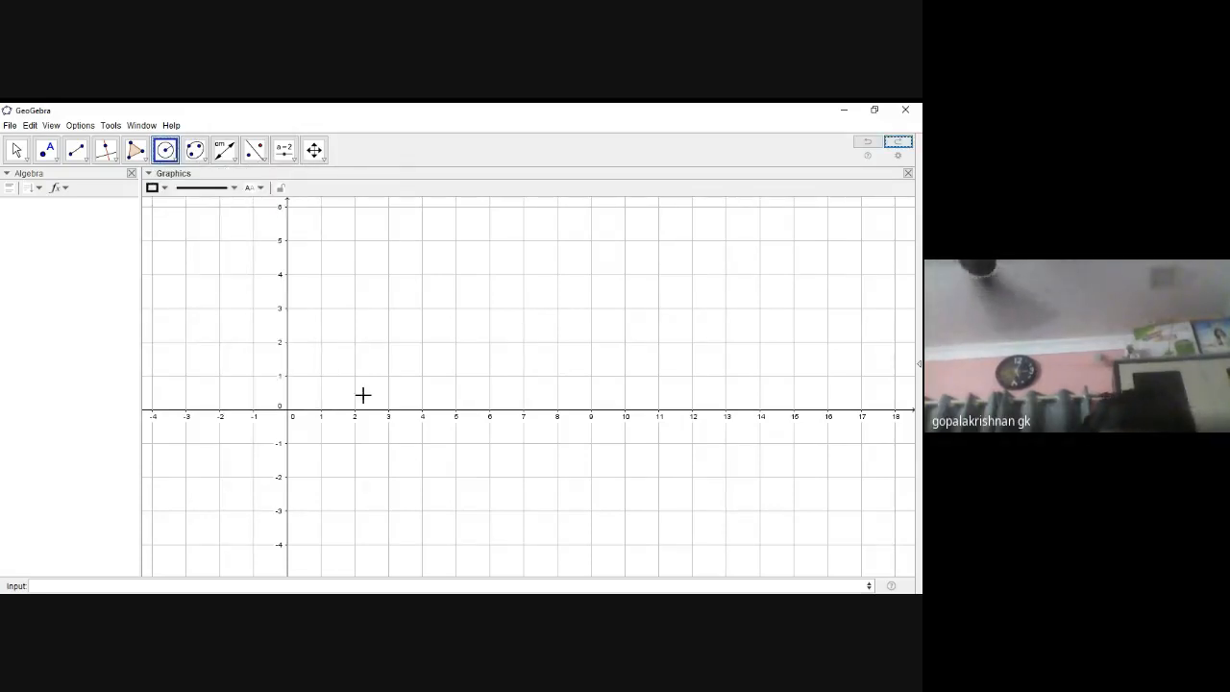
left_click(289, 414)
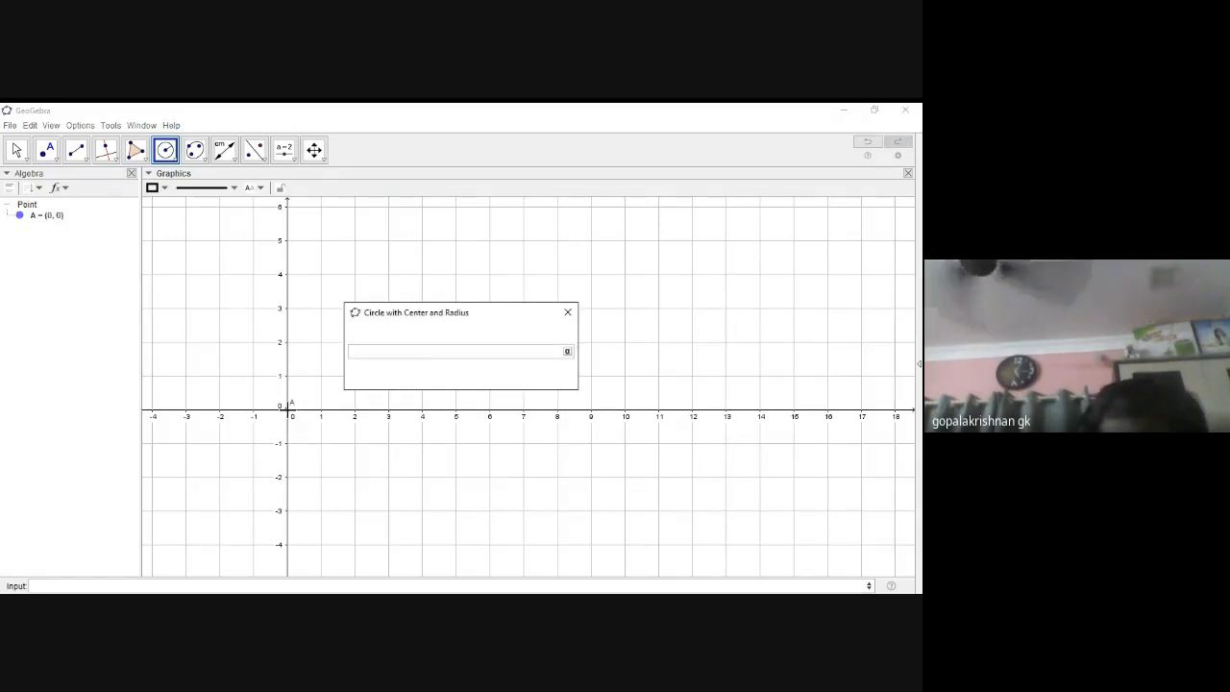
type("5")
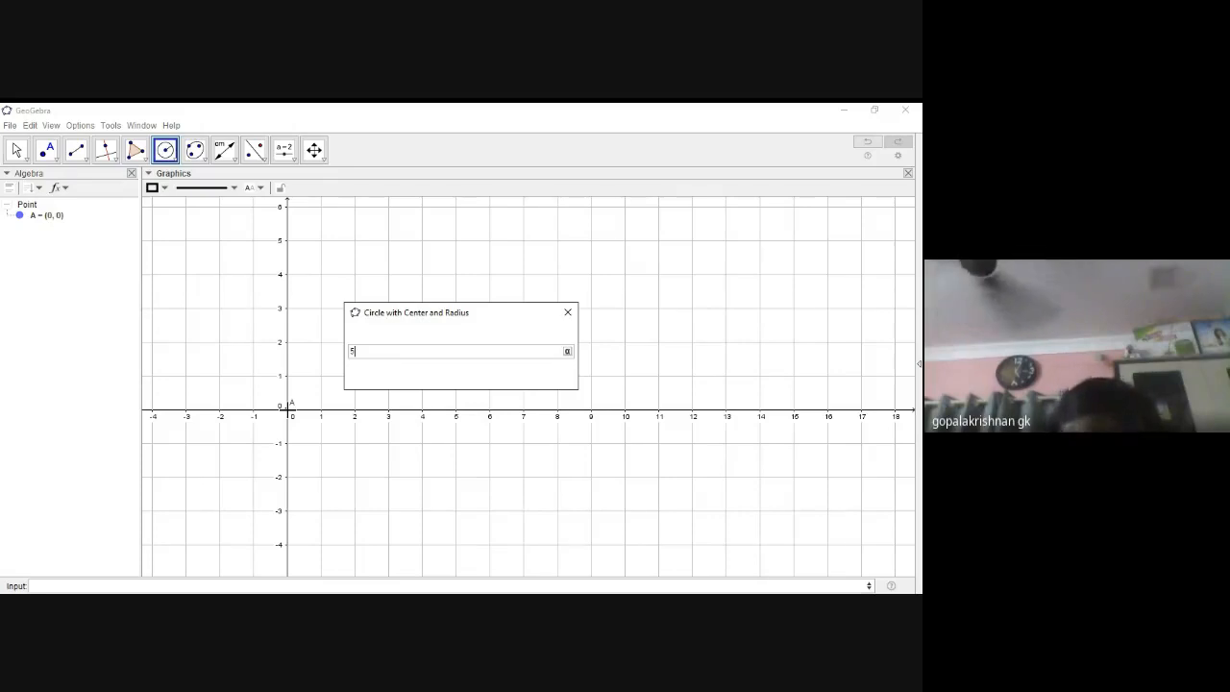
key("Return")
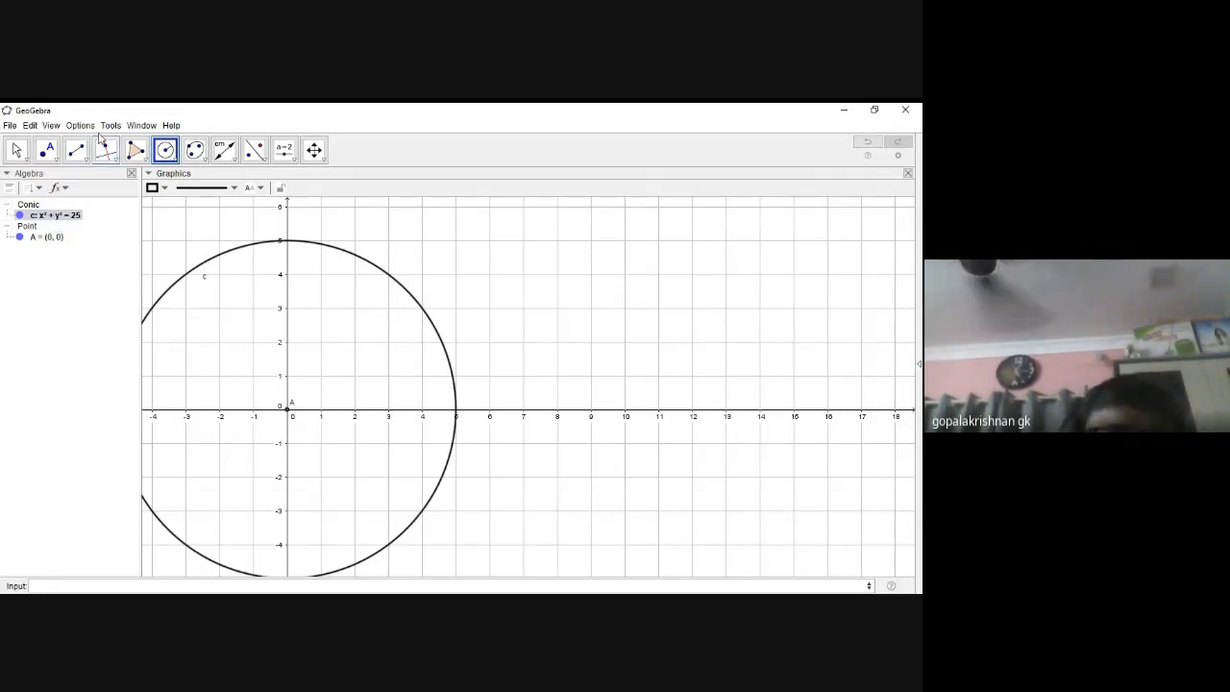
- Shift the graphics view to bring the whole circle into sight and zoom out once
left_click(18, 149)
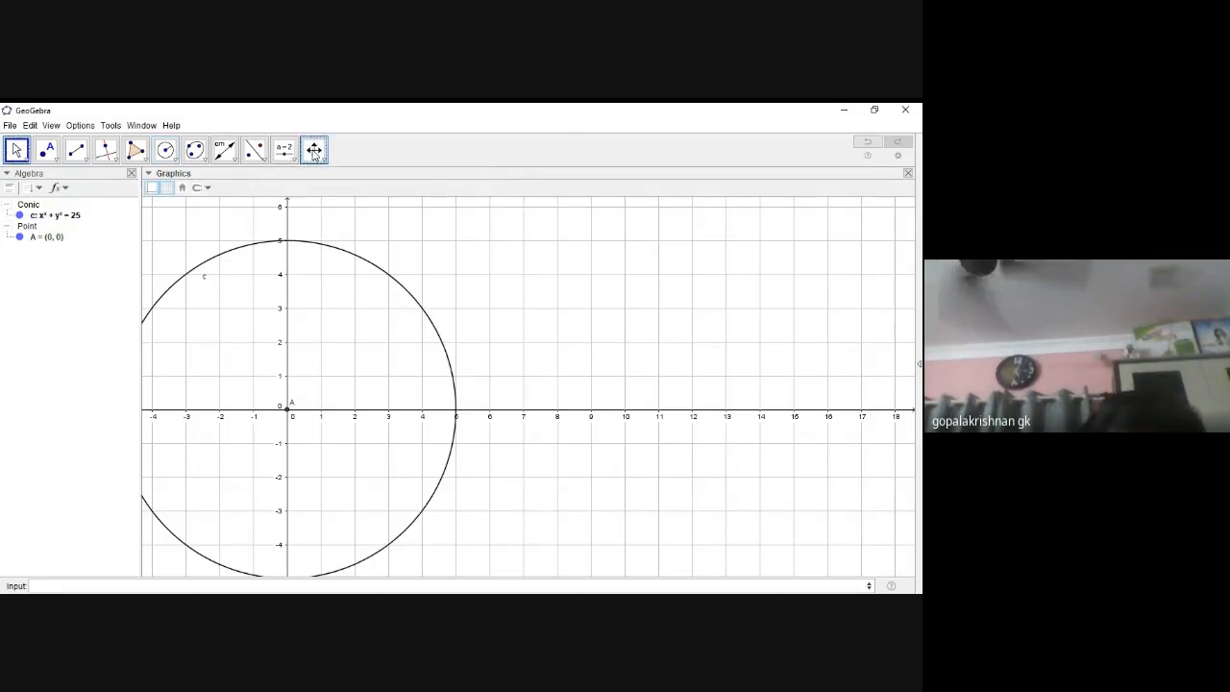
left_click(316, 152)
left_click_drag(287, 357, 554, 338)
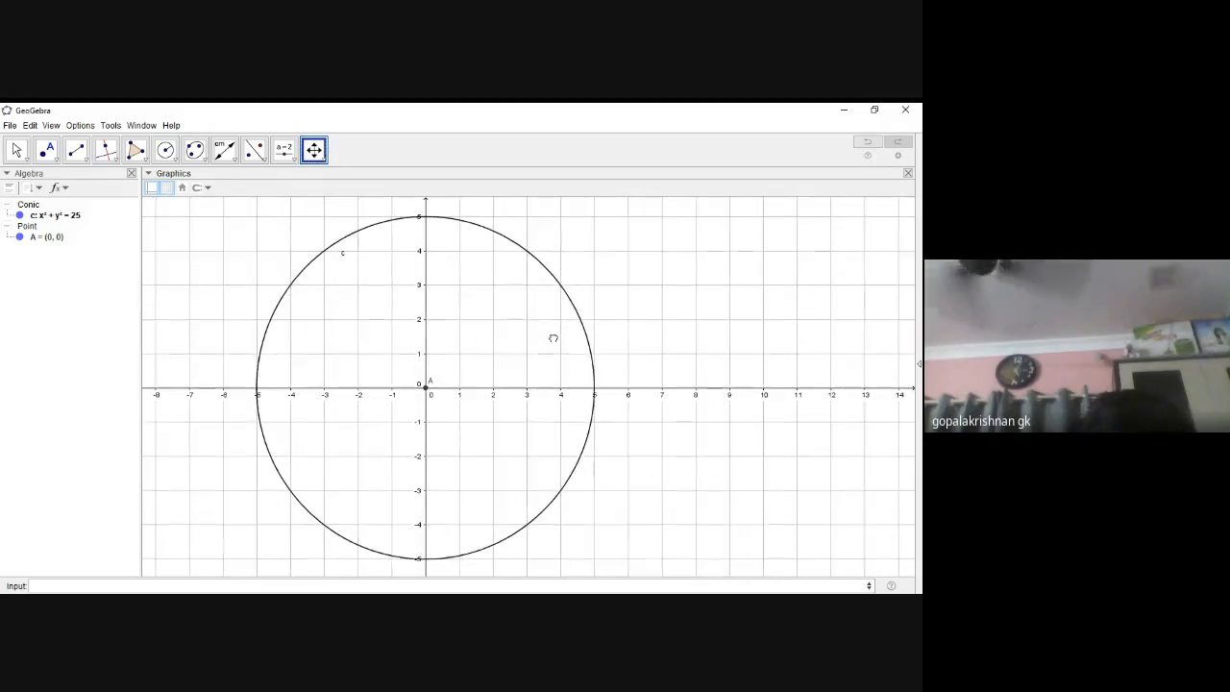
left_click(324, 161)
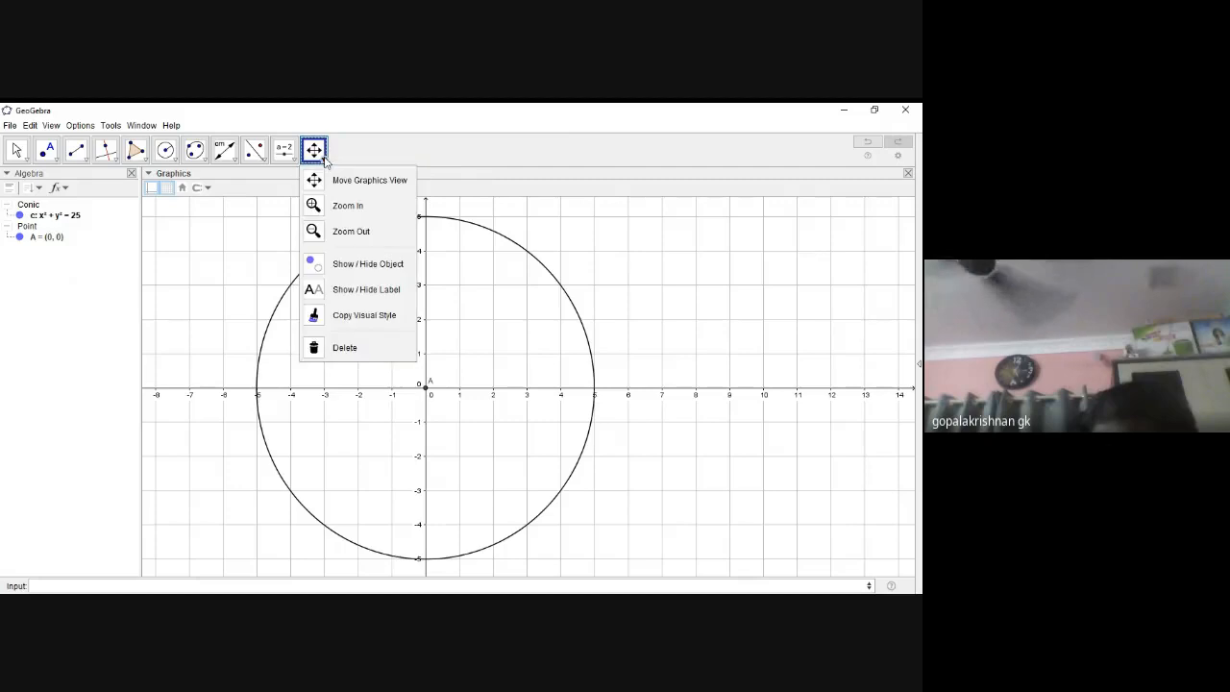
left_click(338, 234)
left_click(602, 288)
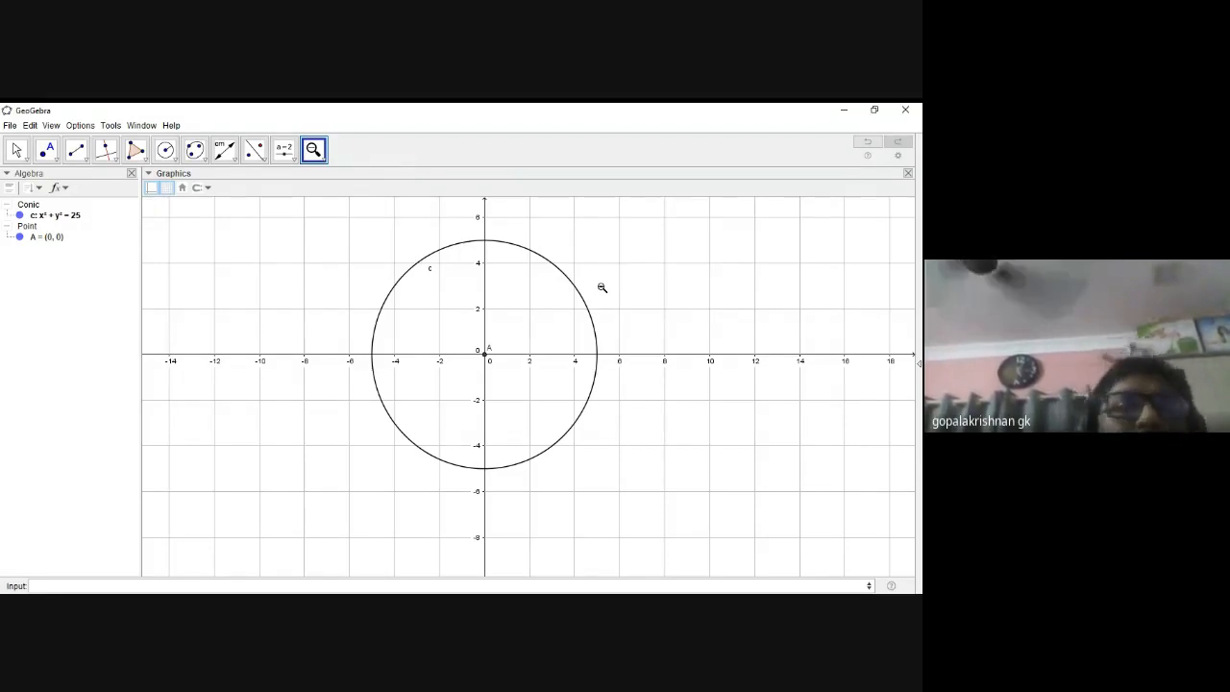
- Compress the scales of the y-axis and the x-axis slightly with Move Graphics View
left_click(18, 150)
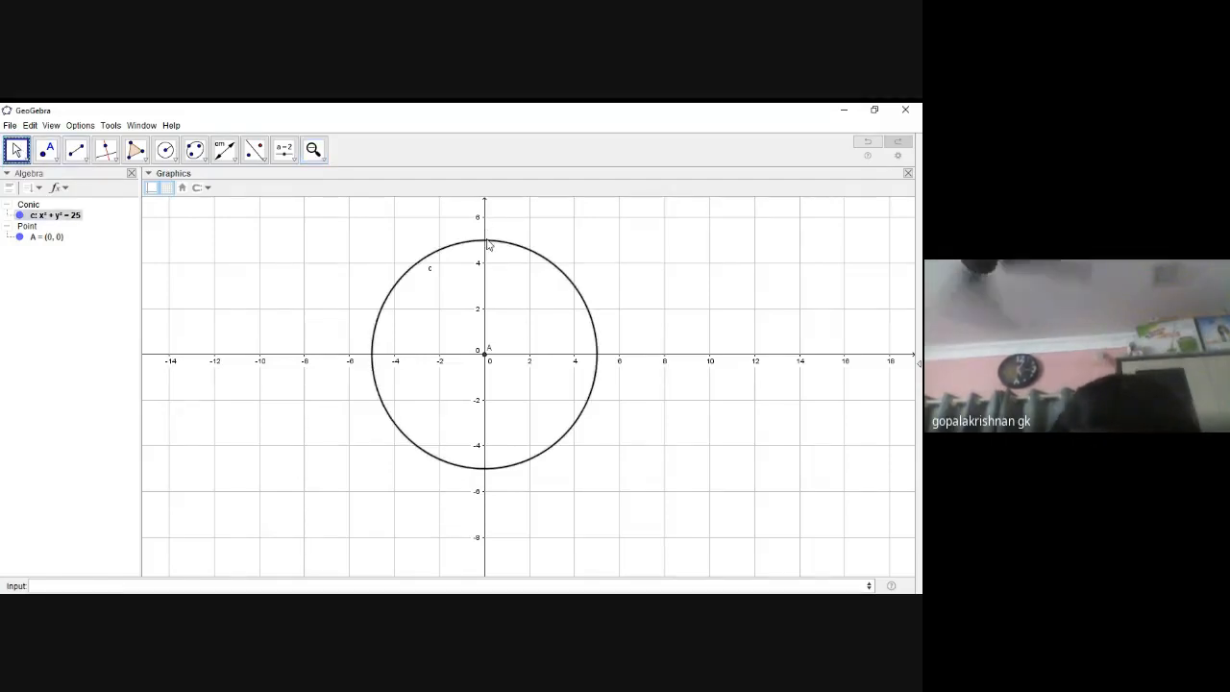
left_click(323, 162)
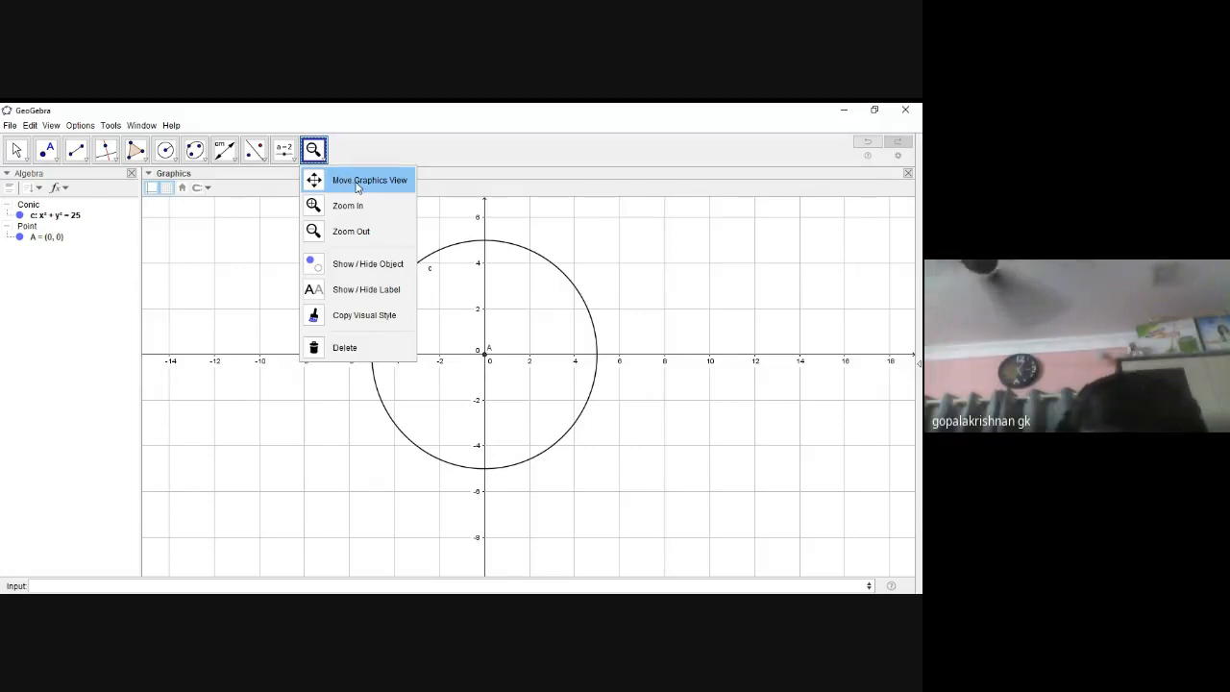
left_click(358, 183)
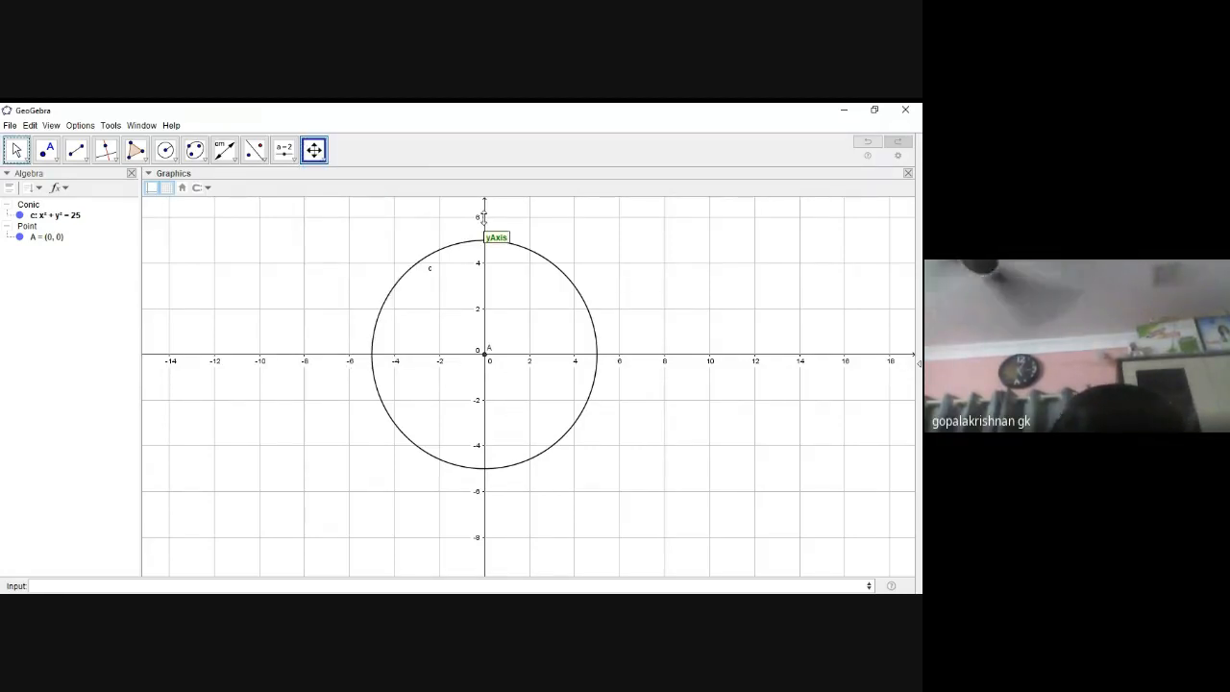
mouse_move(485, 216)
left_mouse_down()
mouse_move(486, 257)
mouse_move(485, 211)
mouse_move(486, 239)
mouse_move(486, 227)
left_mouse_up()
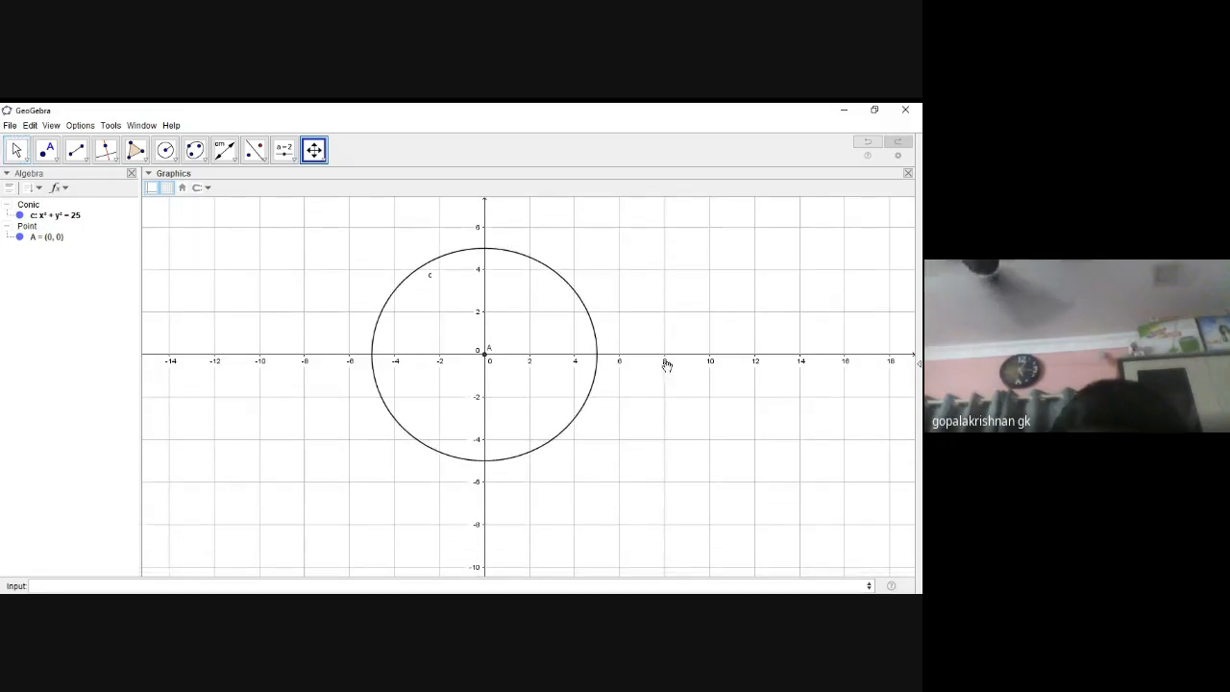
mouse_move(653, 353)
left_mouse_down()
mouse_move(505, 356)
mouse_move(634, 357)
left_mouse_up()
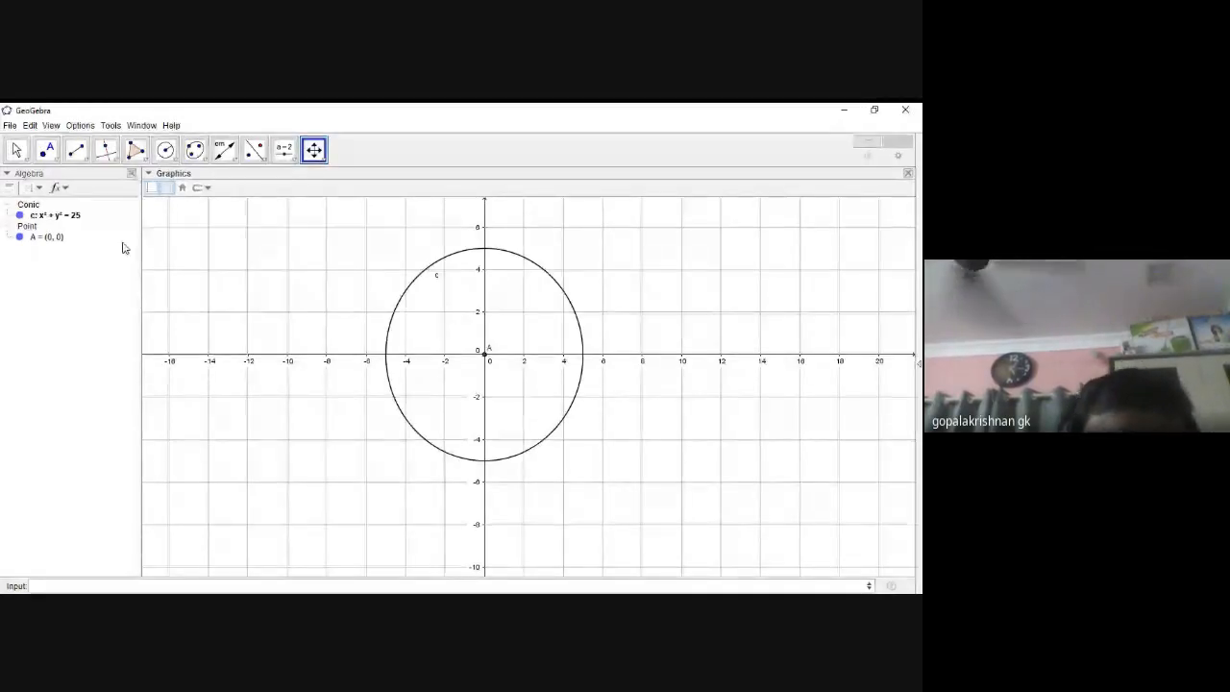
- Start a text object above and to the right of the circle and enter "angle" as its content
left_click(165, 150)
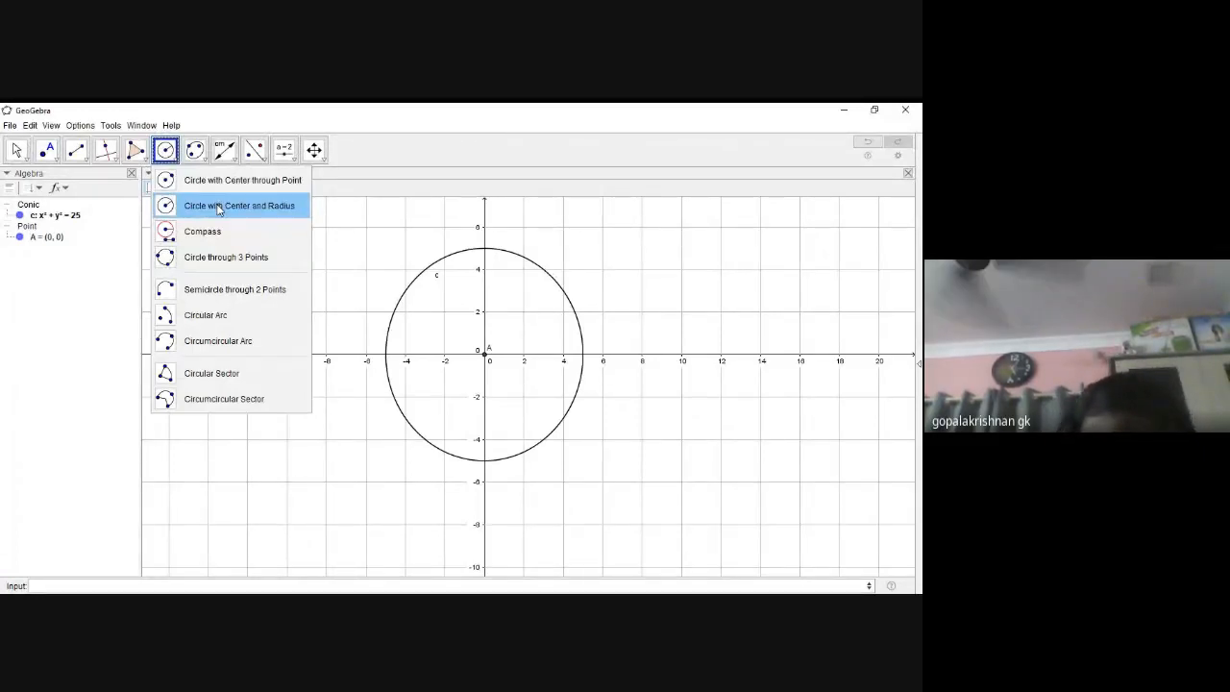
left_click(219, 210)
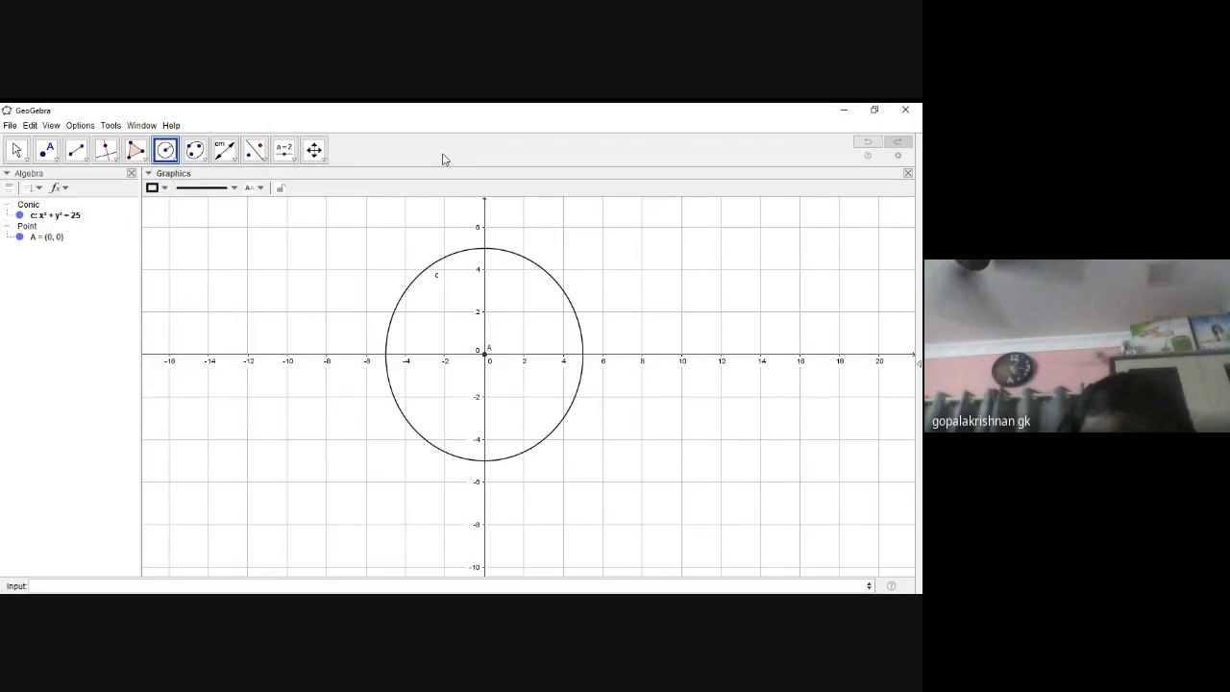
left_click(293, 162)
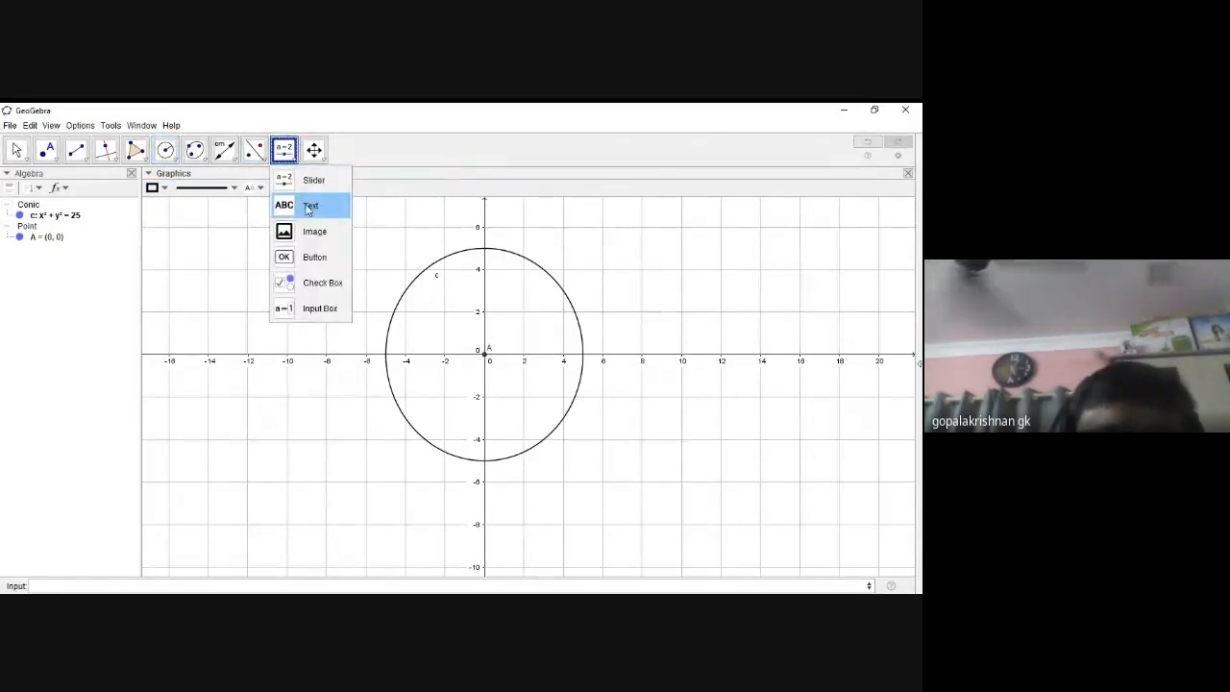
left_click(308, 206)
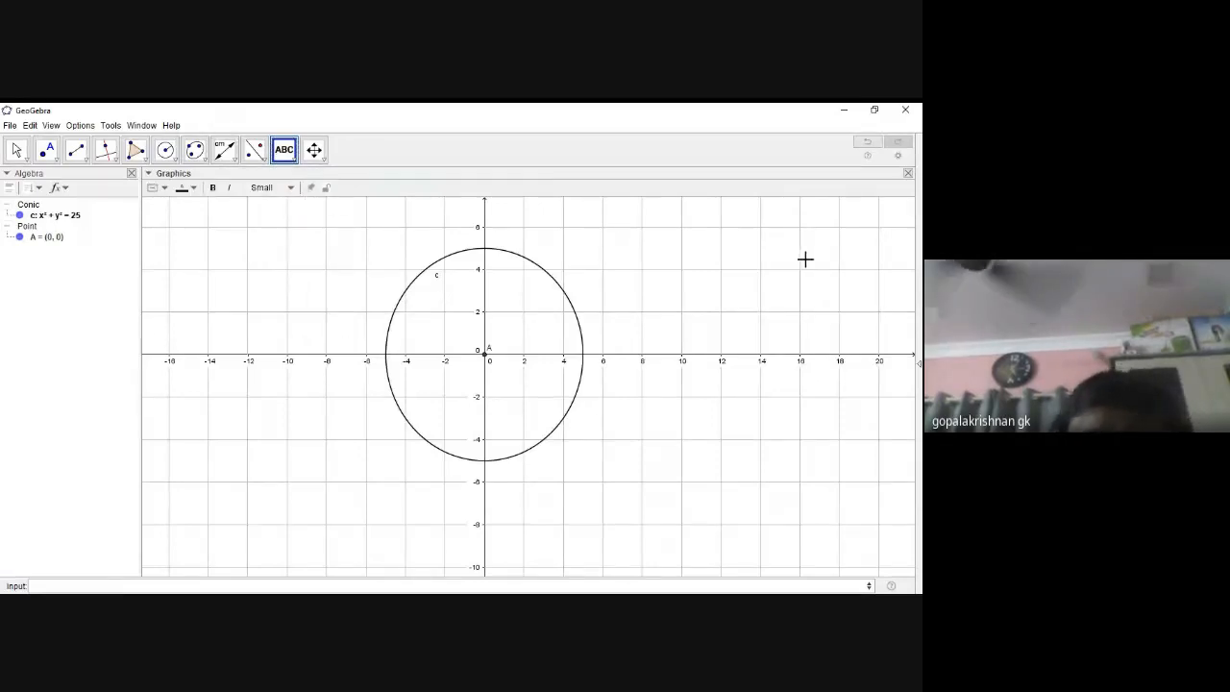
left_click(651, 238)
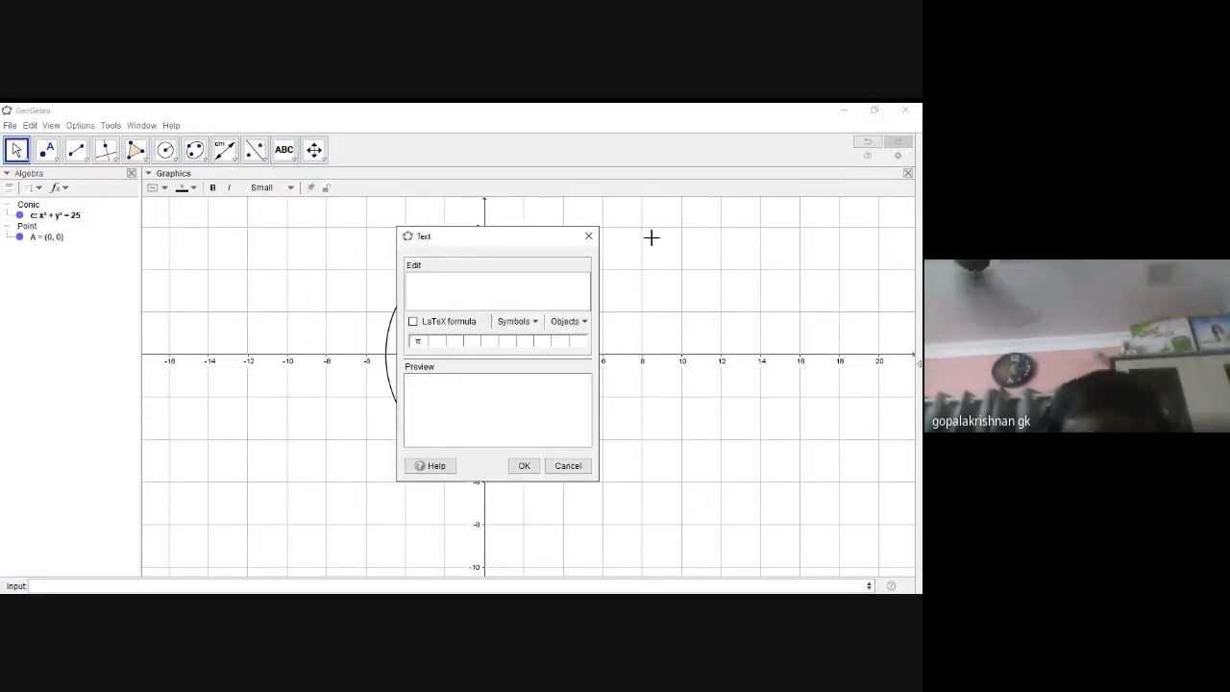
type("angle ")
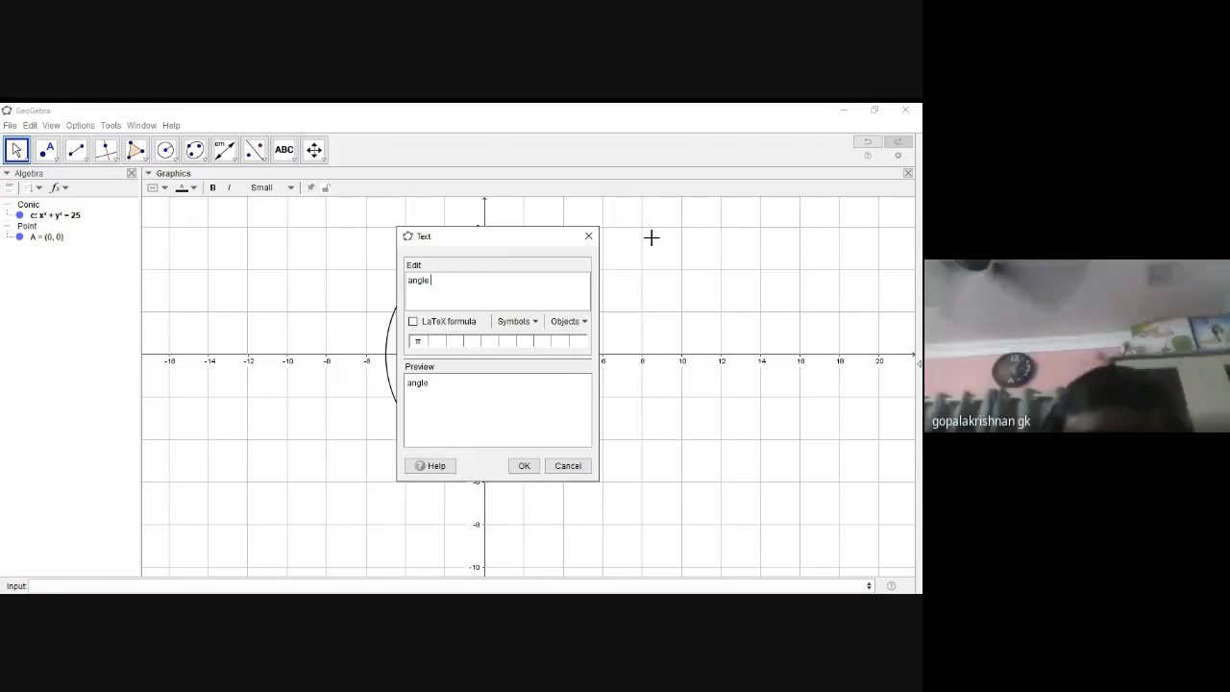
- Complete the text "angle in a semicirlce is 180" and place it beside the circle
type("ina")
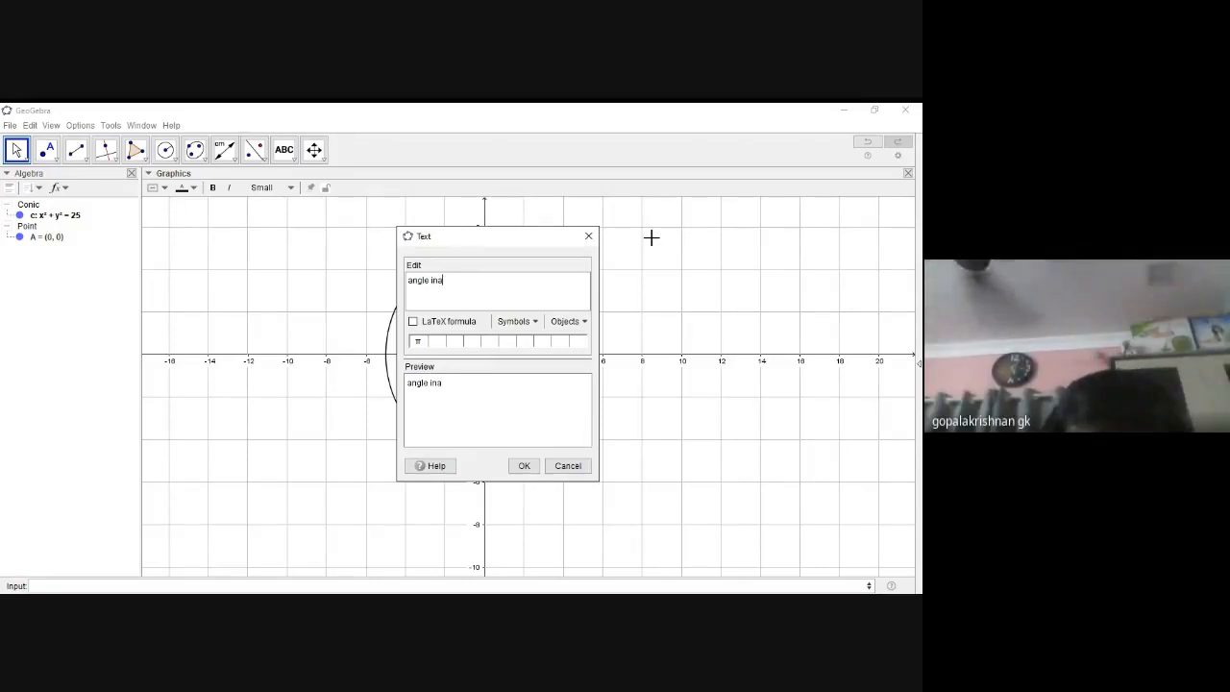
key("BackSpace")
type("semicirlce")
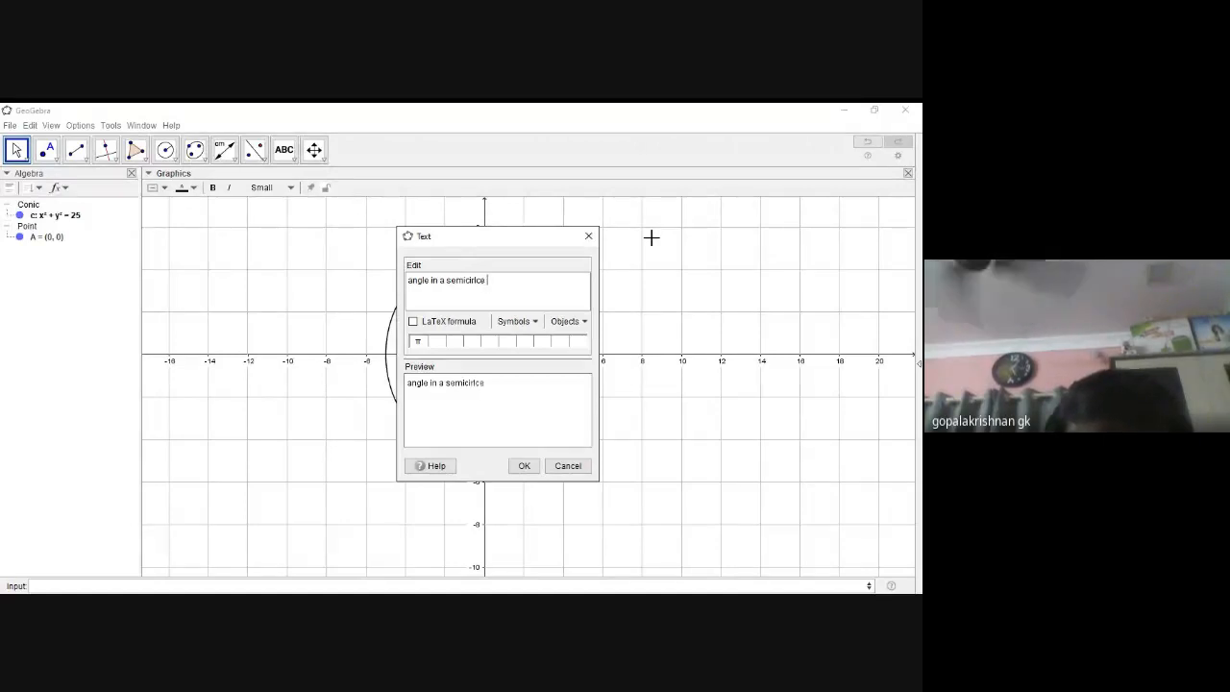
type("is 18")
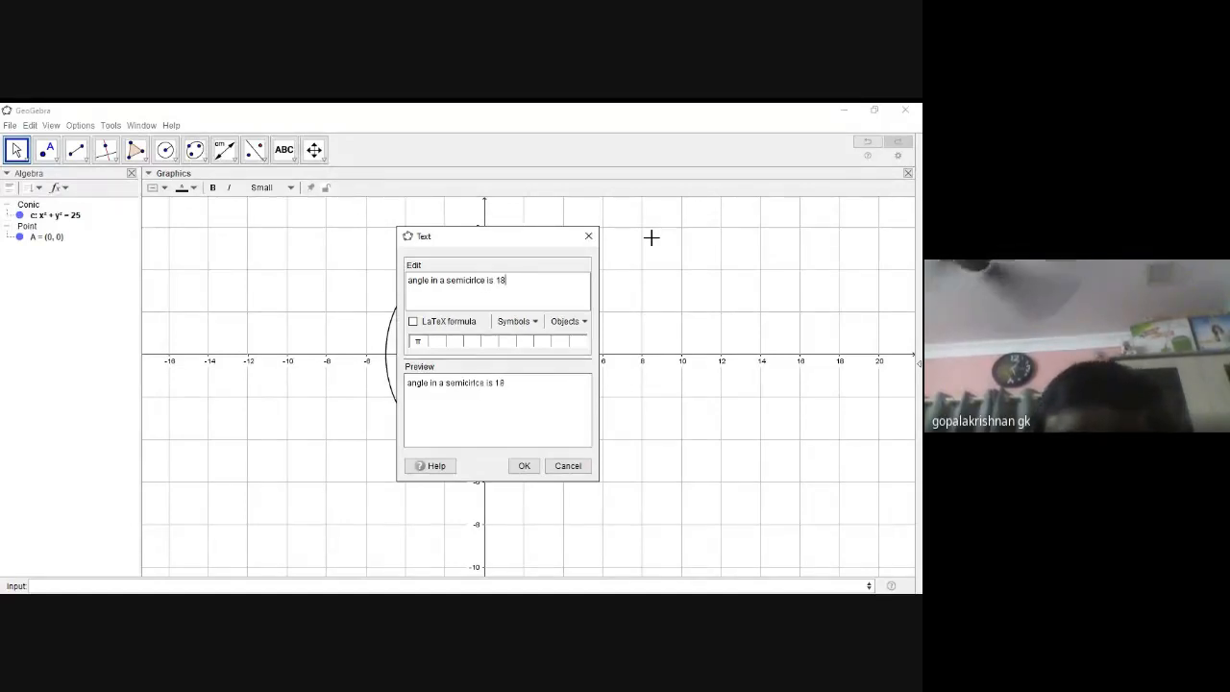
type("0")
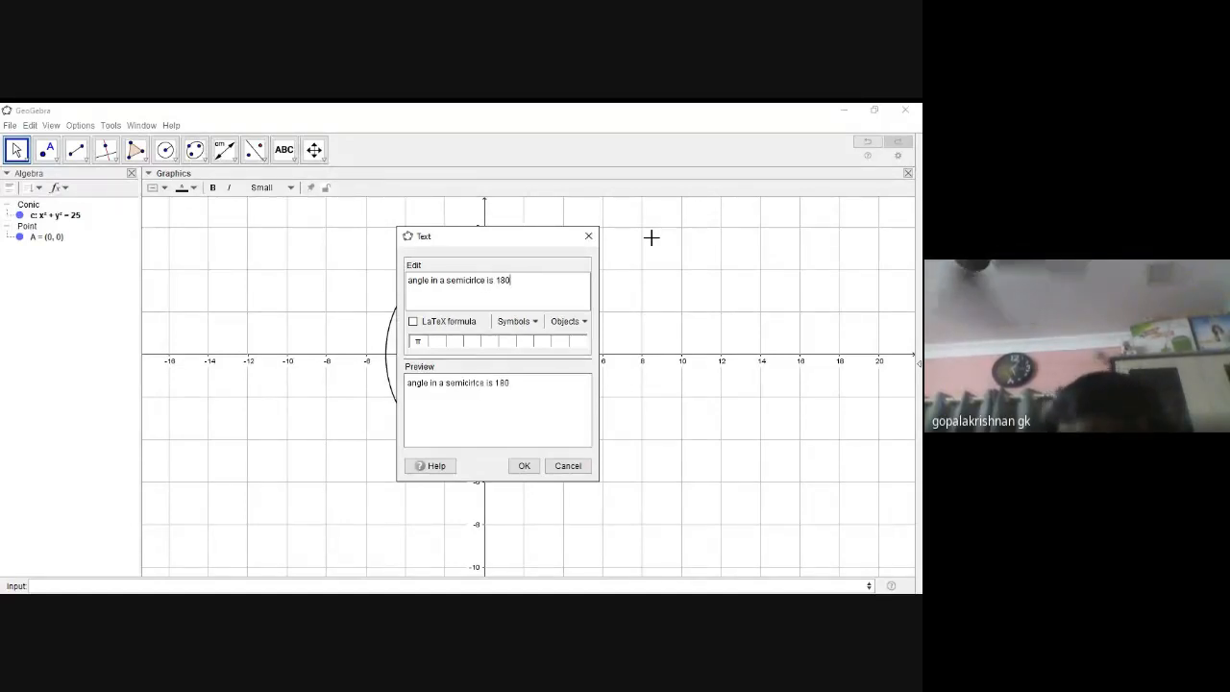
left_click(525, 467)
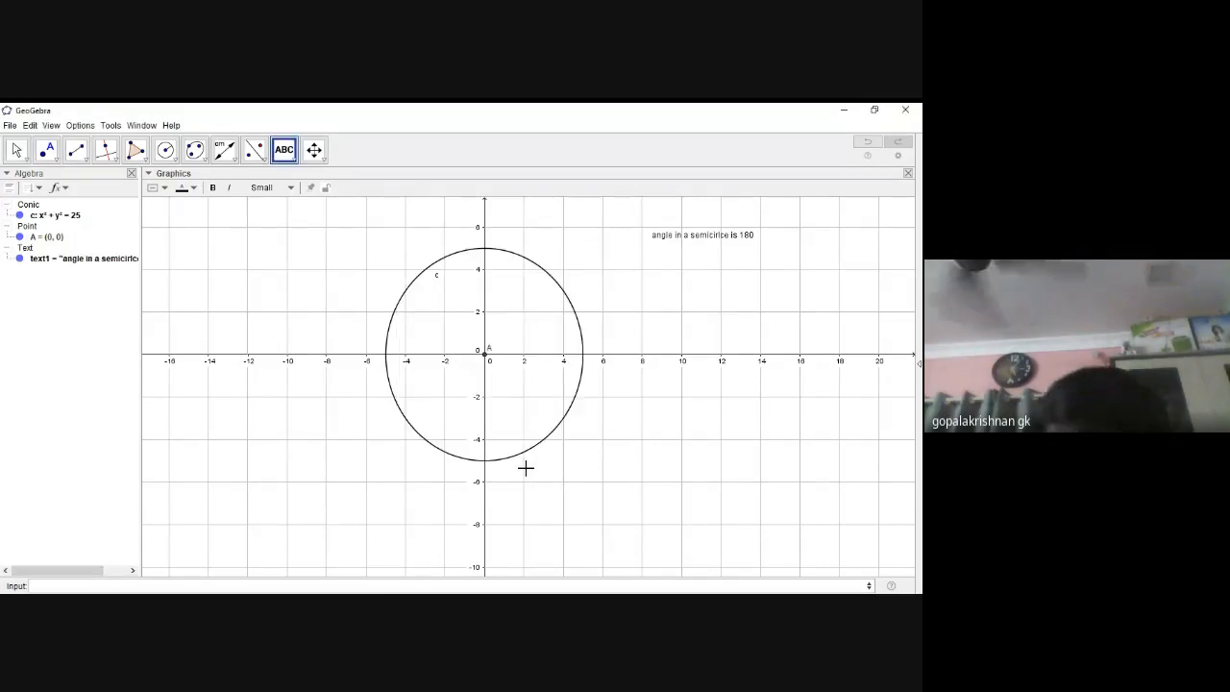
- Draw the circle's horizontal diameter as a segment from (-5, 0) to (5, 0)
left_click(79, 152)
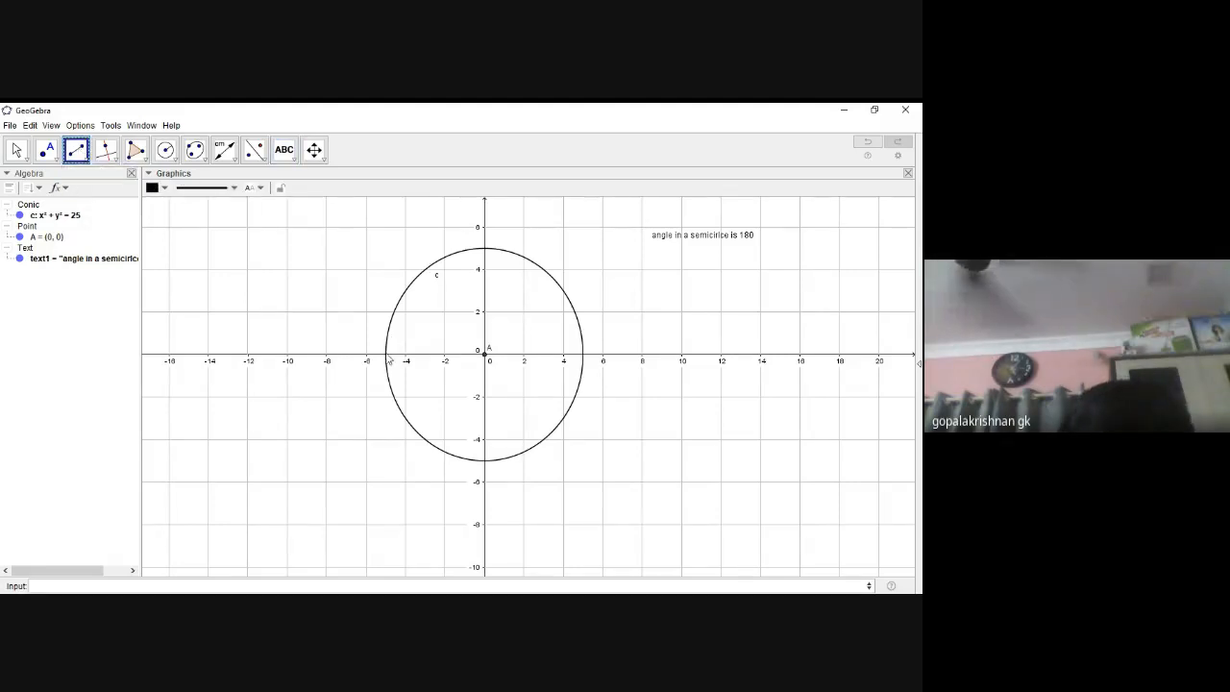
left_click(387, 357)
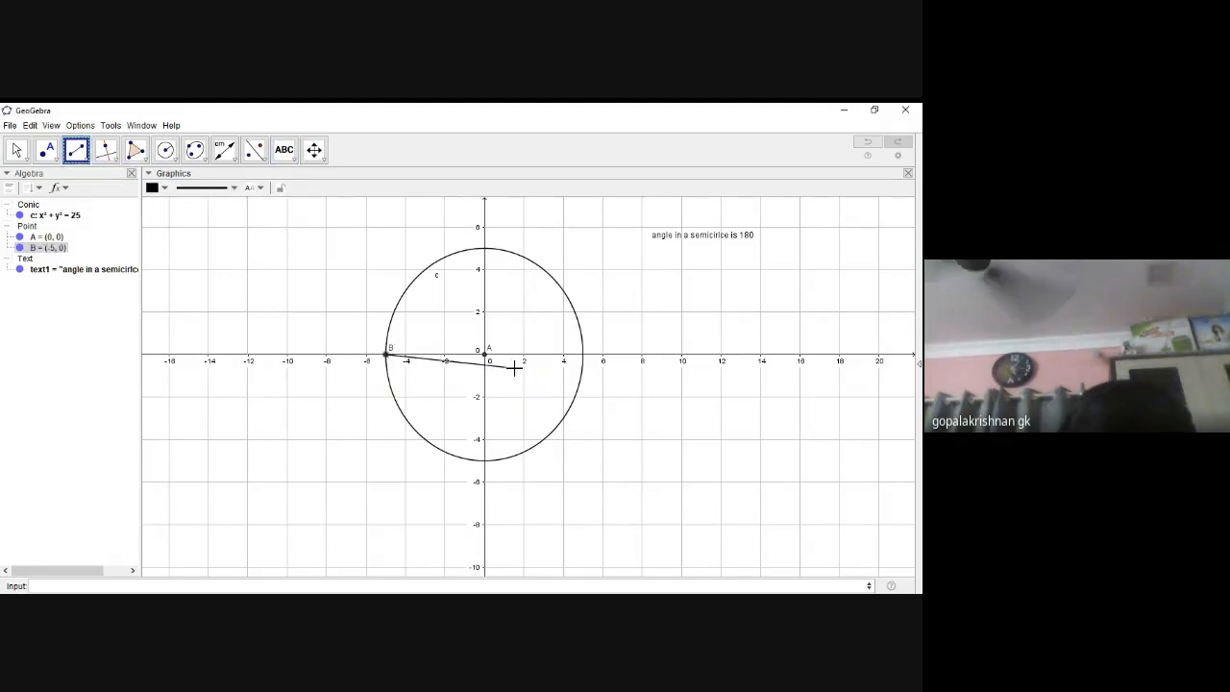
left_click(583, 357)
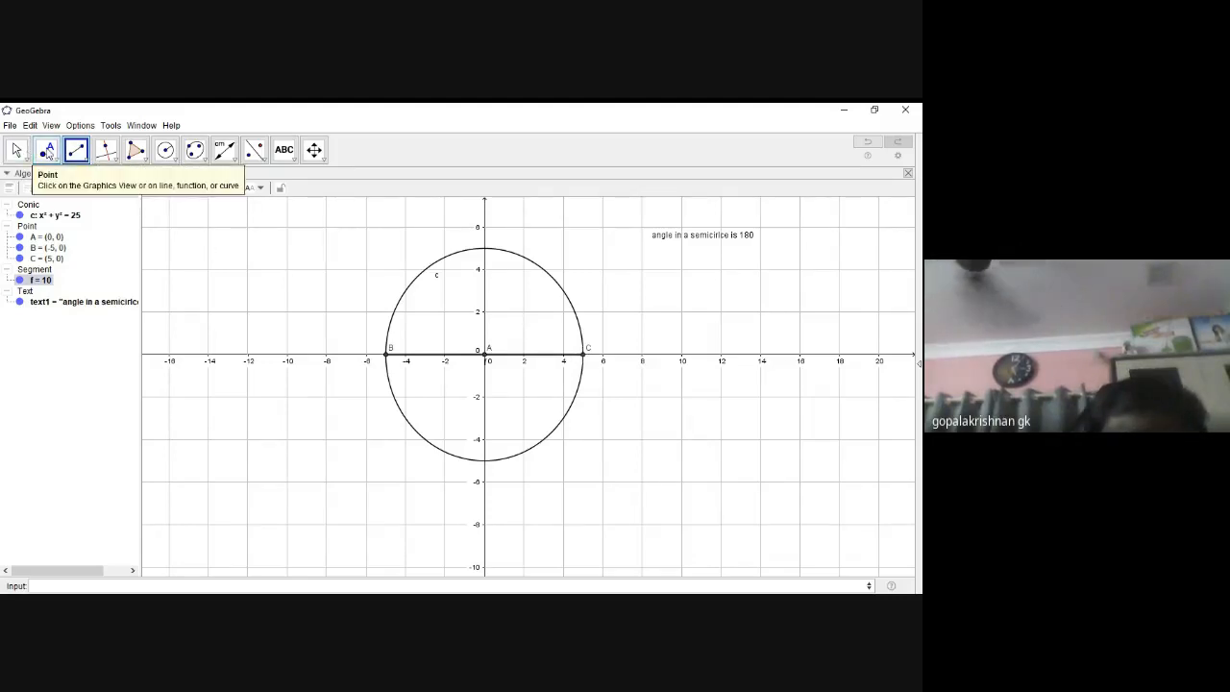
- Place a point on the circle's upper-left arc at about (-2.32, 4.43) with Point on Object
left_click(47, 151)
left_click(54, 158)
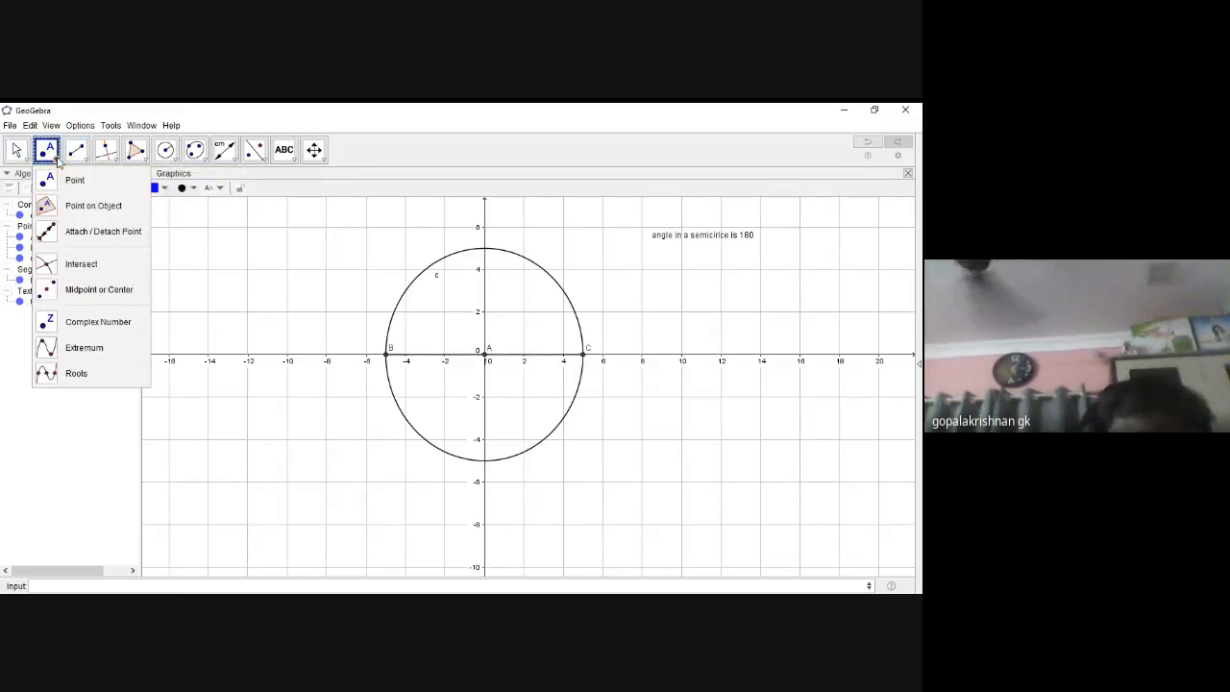
left_click(76, 209)
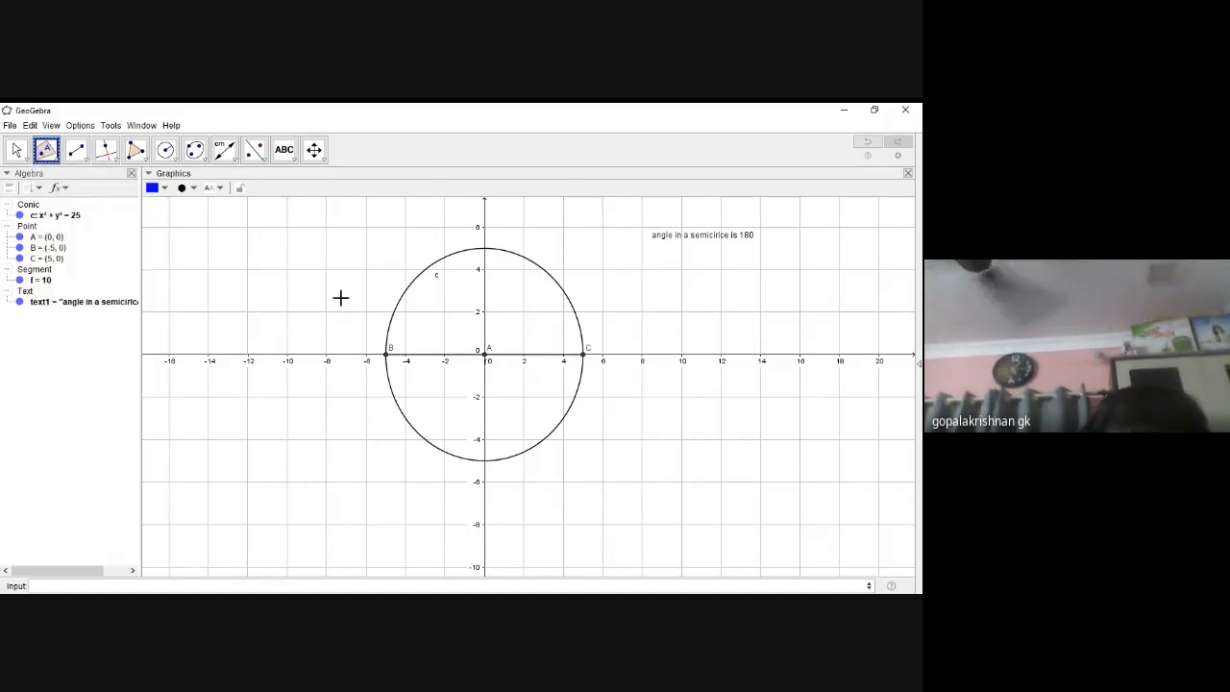
left_click(437, 259)
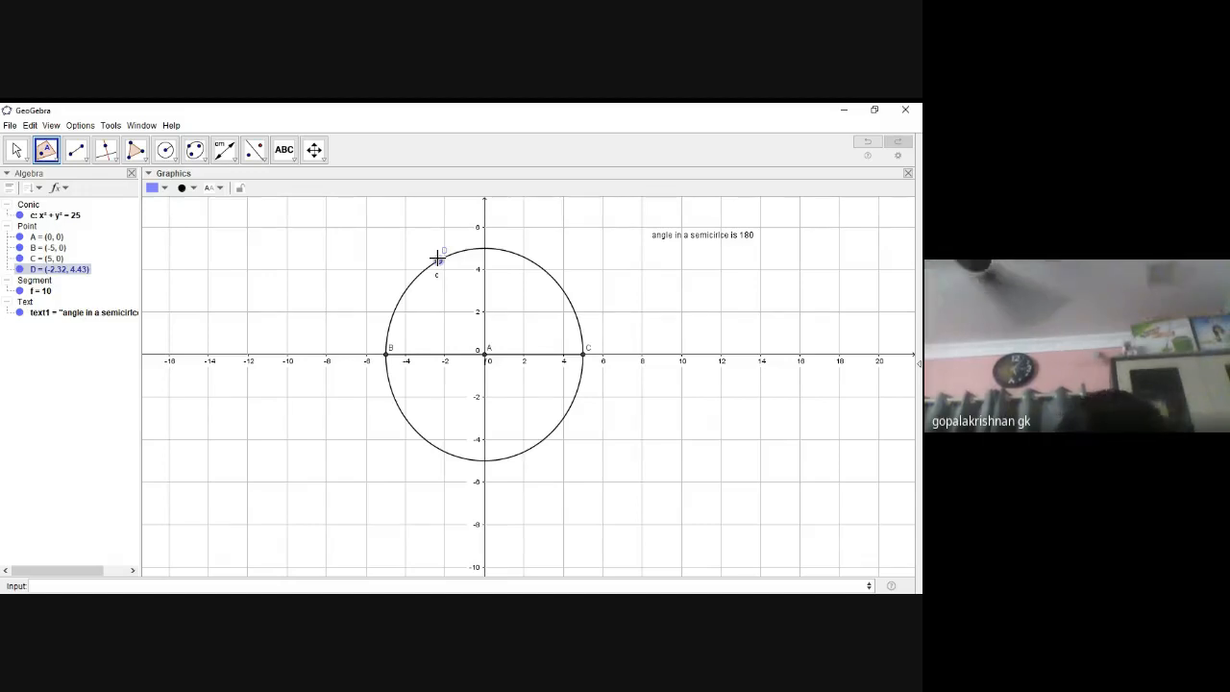
- Draw a triangle polygon joining point D to the diameter endpoints B and C
left_click(135, 154)
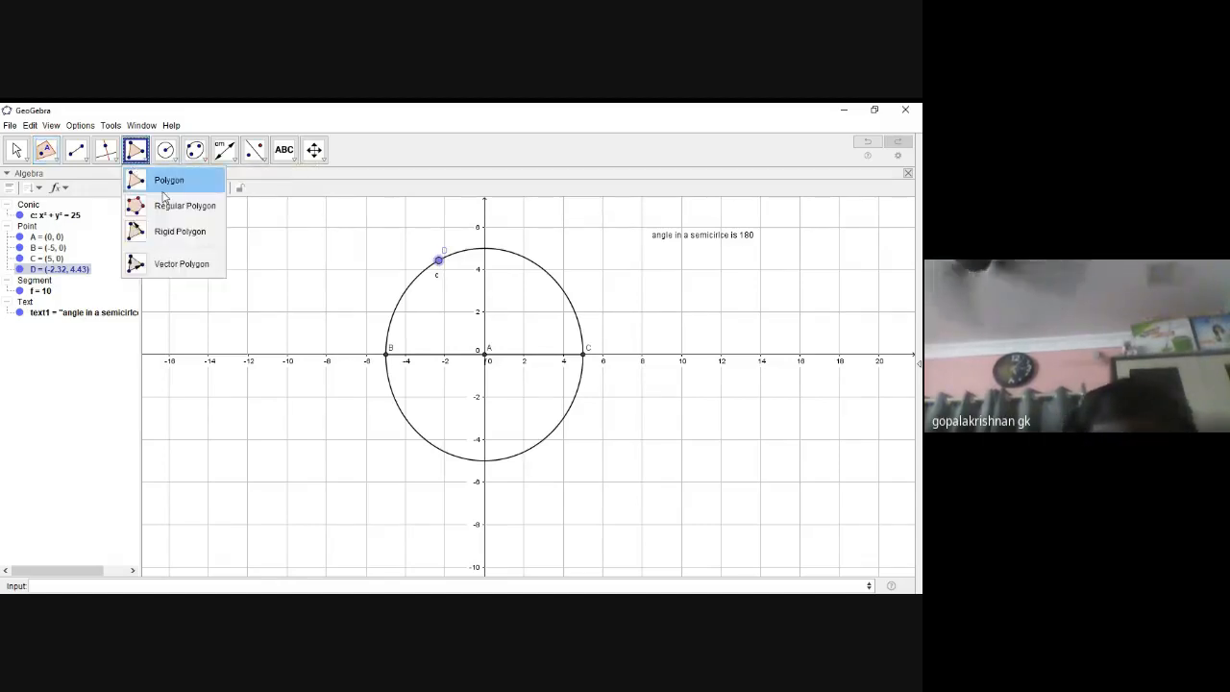
left_click(171, 183)
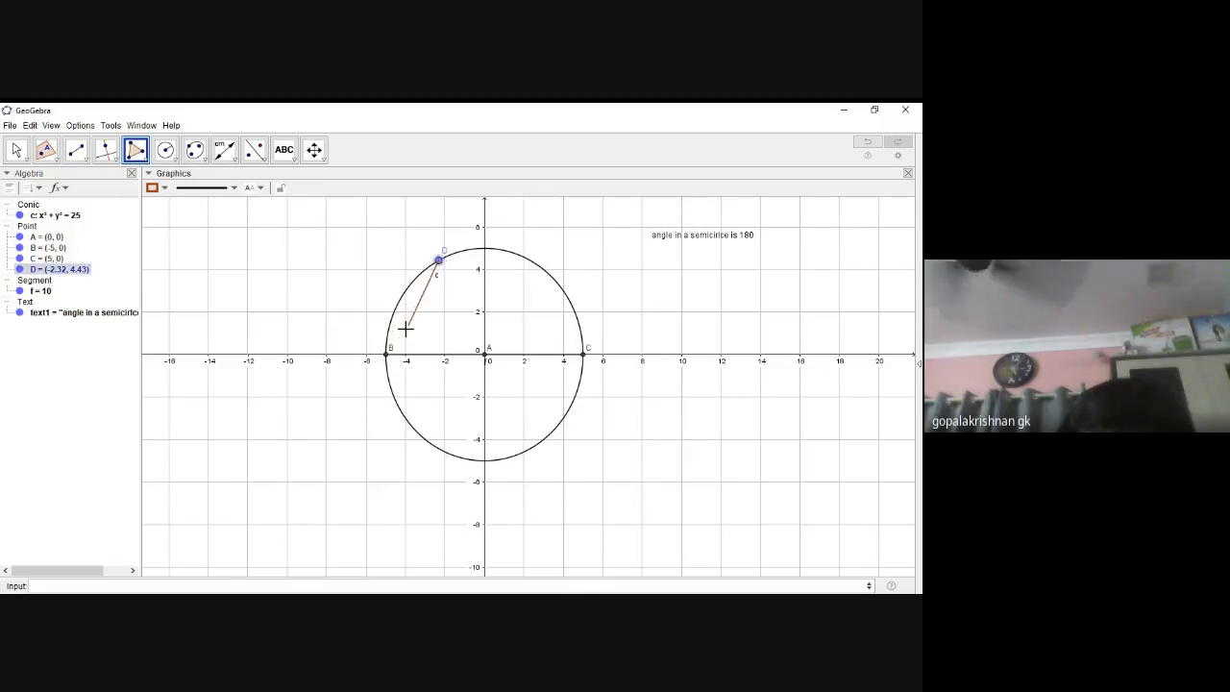
left_click(392, 354)
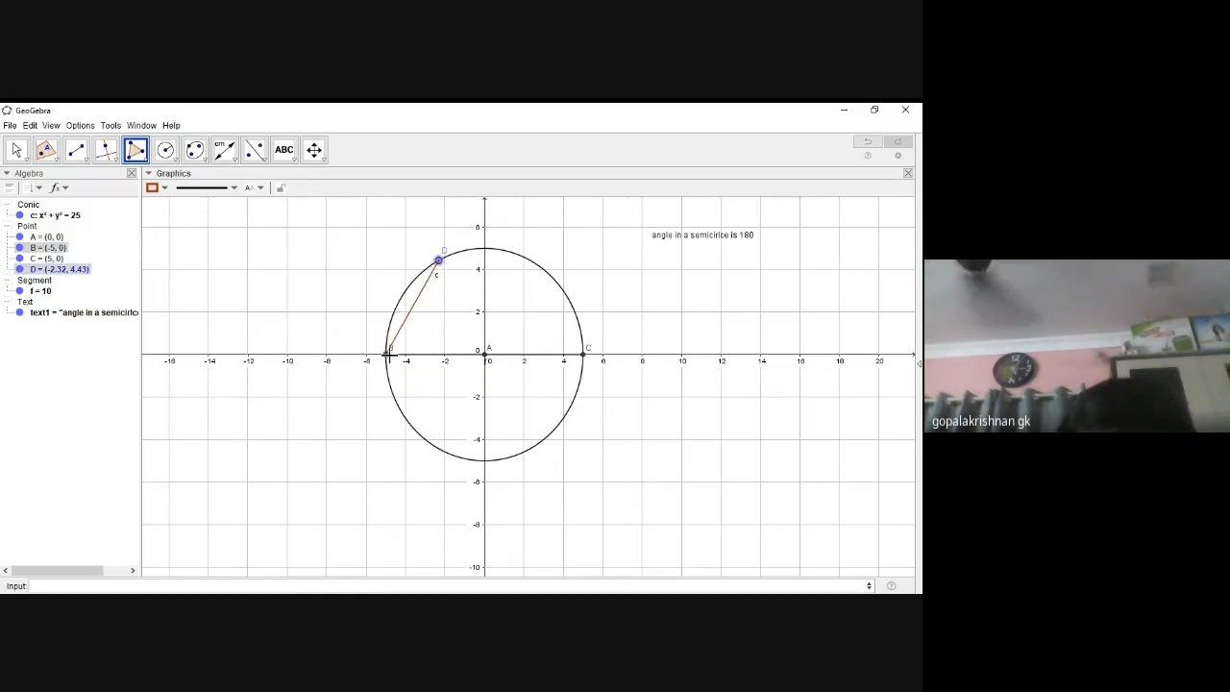
left_click(583, 355)
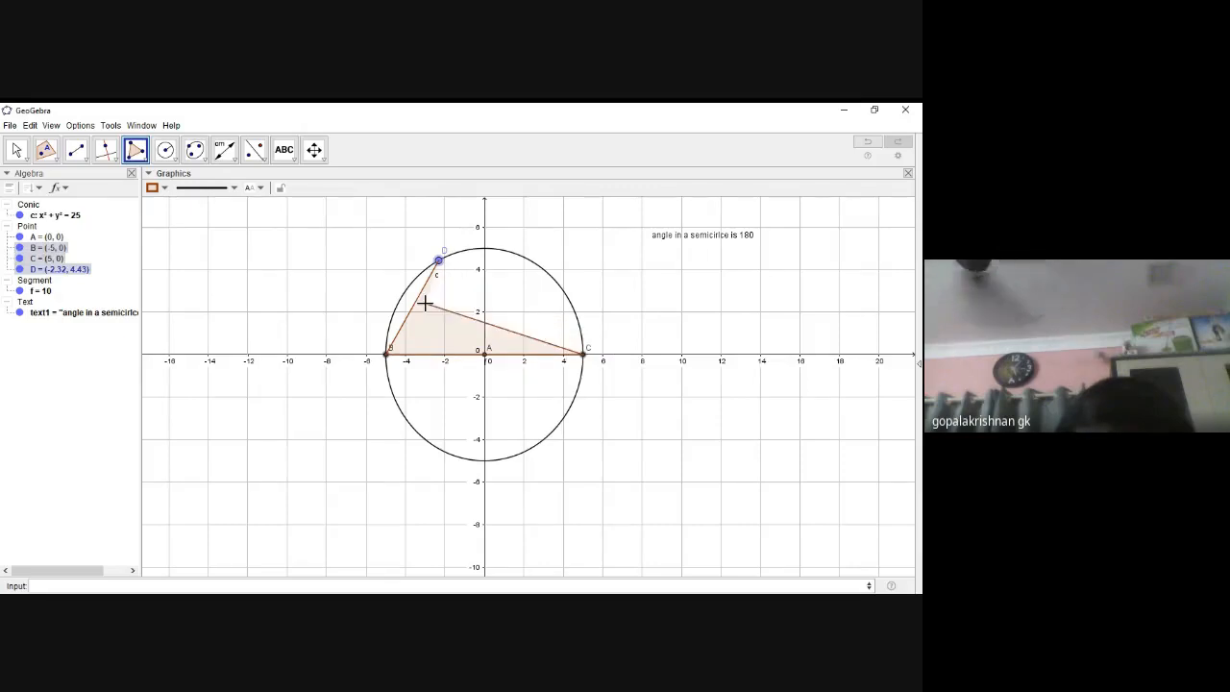
left_click(438, 262)
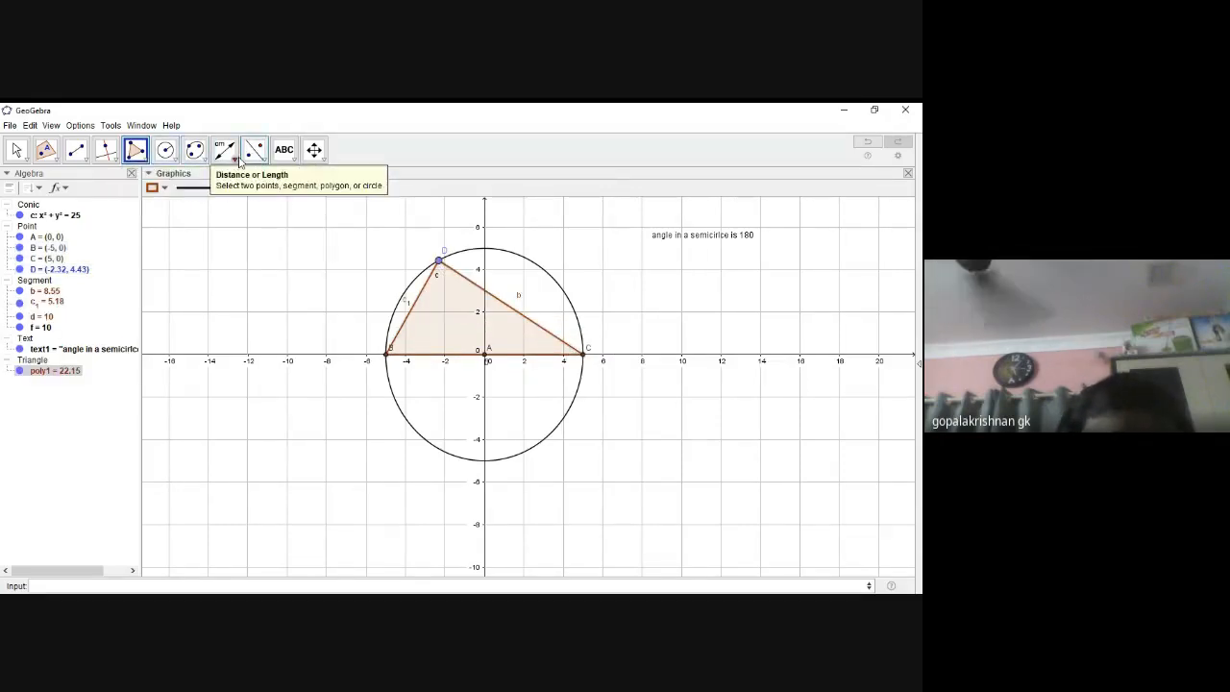
- Measure the triangle's angle at D between sides DB and DC with the Angle tool
left_click(254, 158)
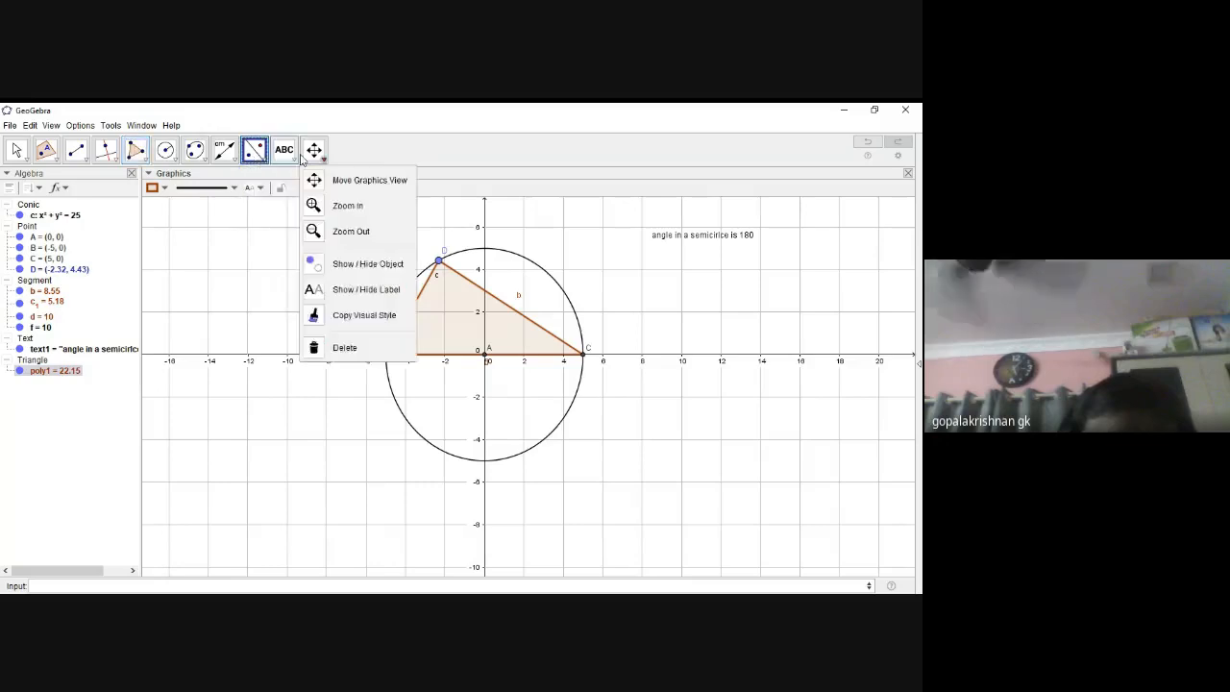
mouse_move(240, 161)
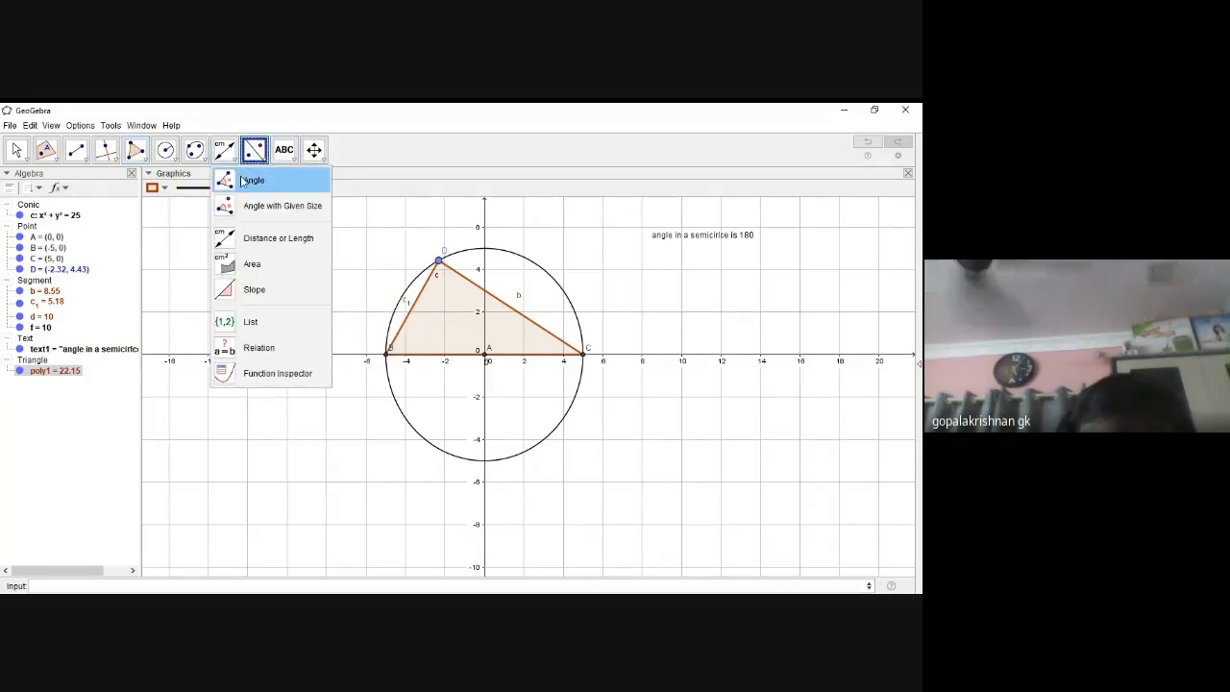
left_click(244, 182)
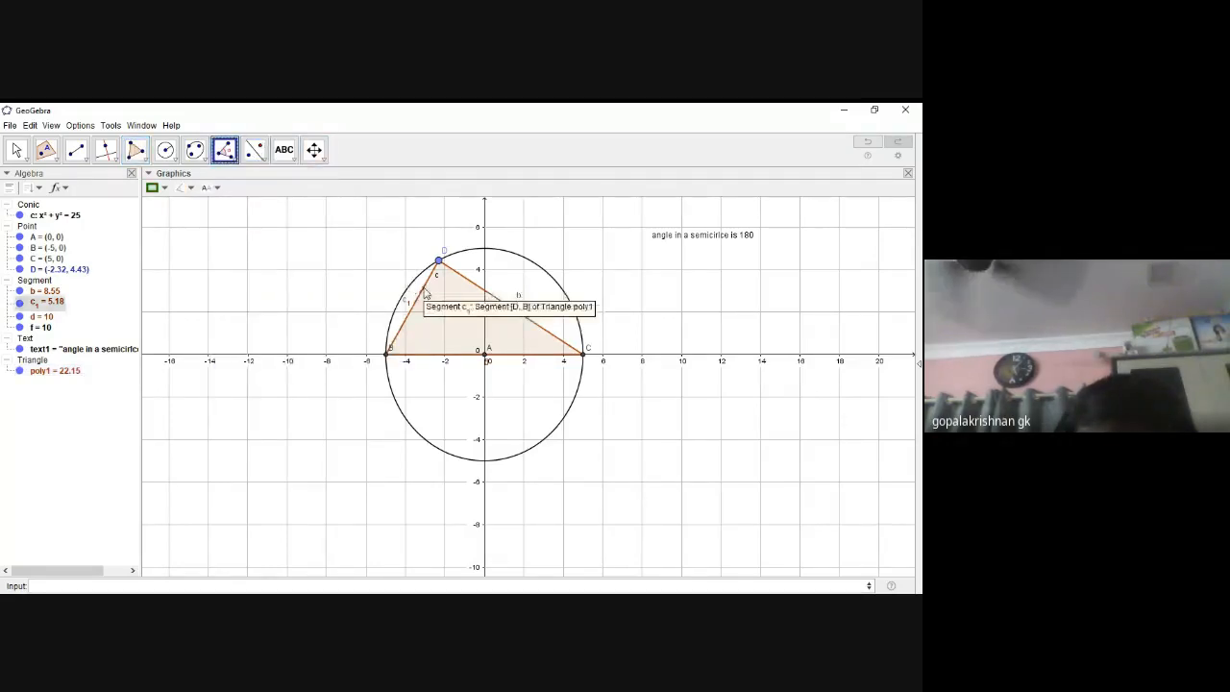
left_click(424, 287)
left_click(472, 284)
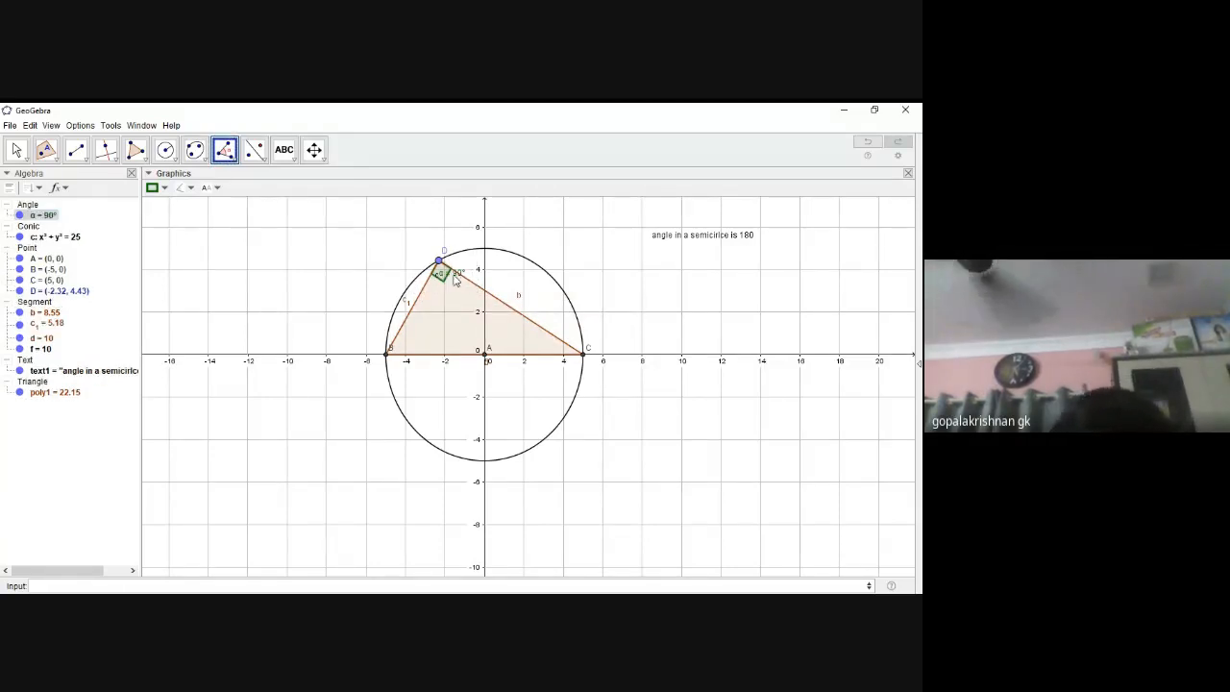
- Move the angle's label outside the triangle and slide D to the lower semicircle and back up to about (-3.08, 3.94)
left_click(15, 155)
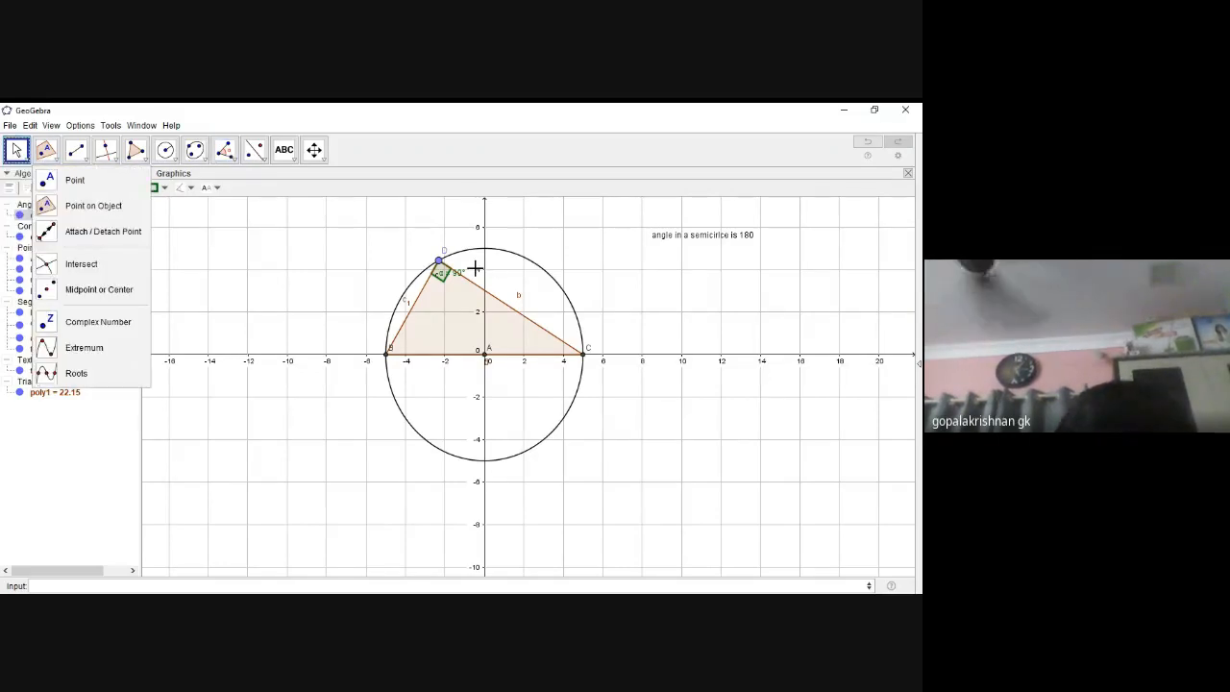
left_click(474, 268)
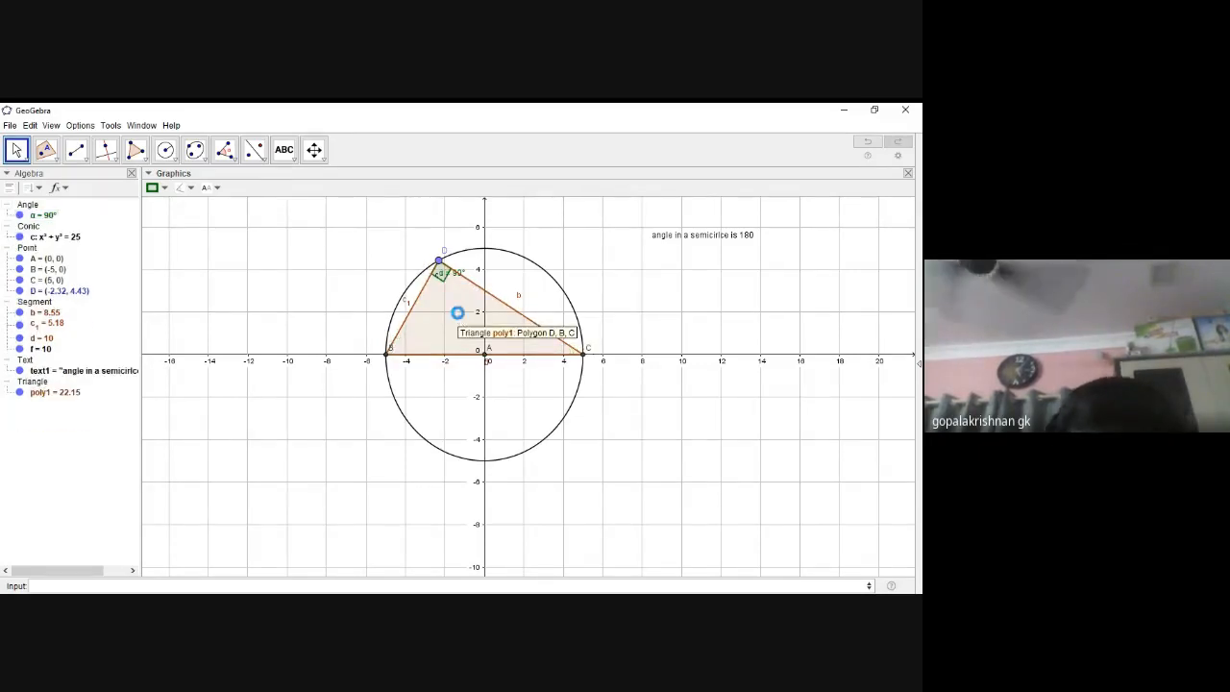
left_click(16, 151)
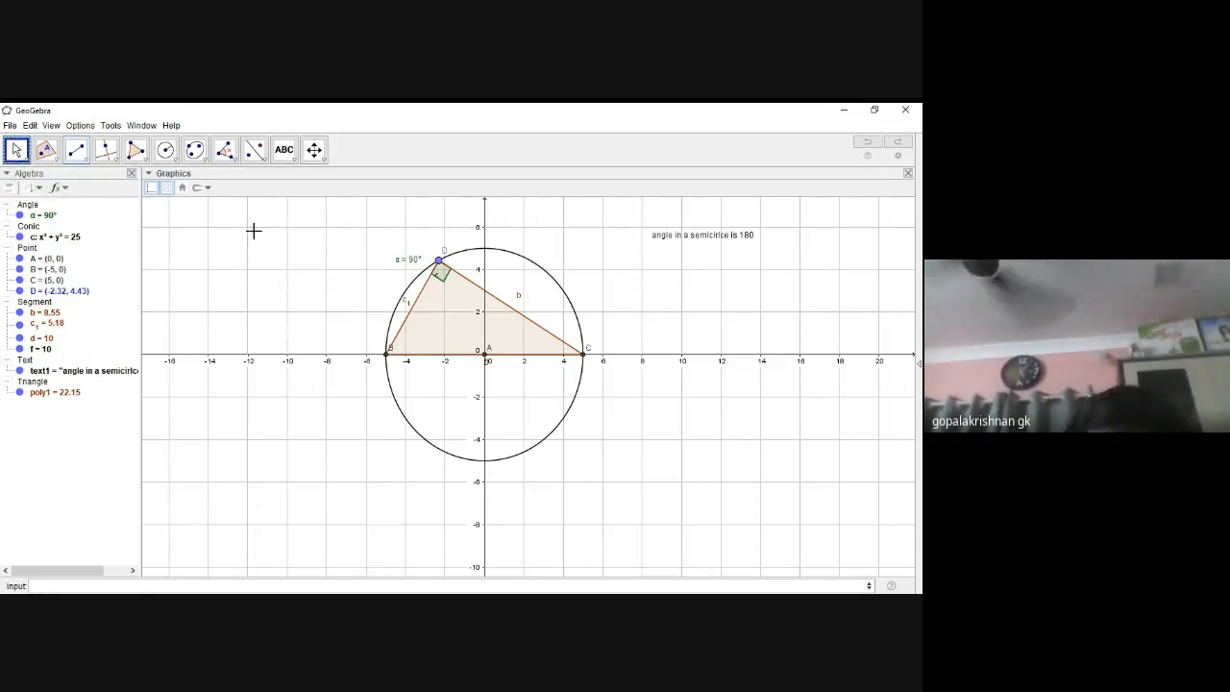
left_click_drag(438, 261, 456, 442)
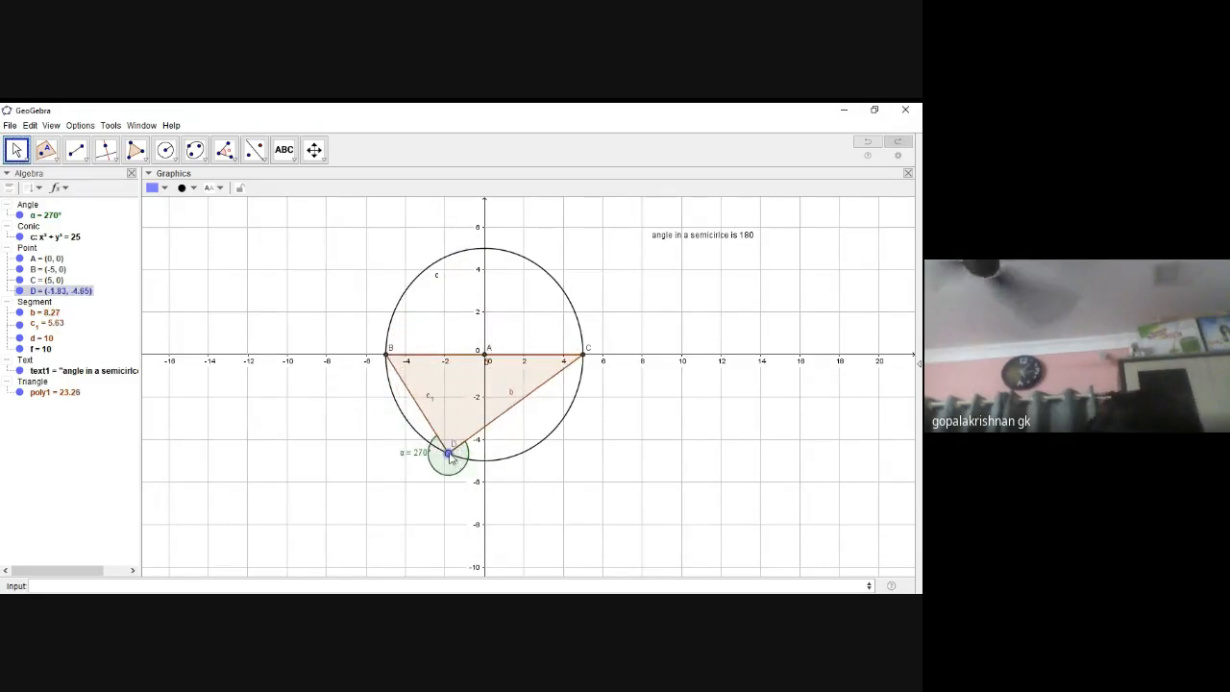
left_click_drag(449, 458, 439, 296)
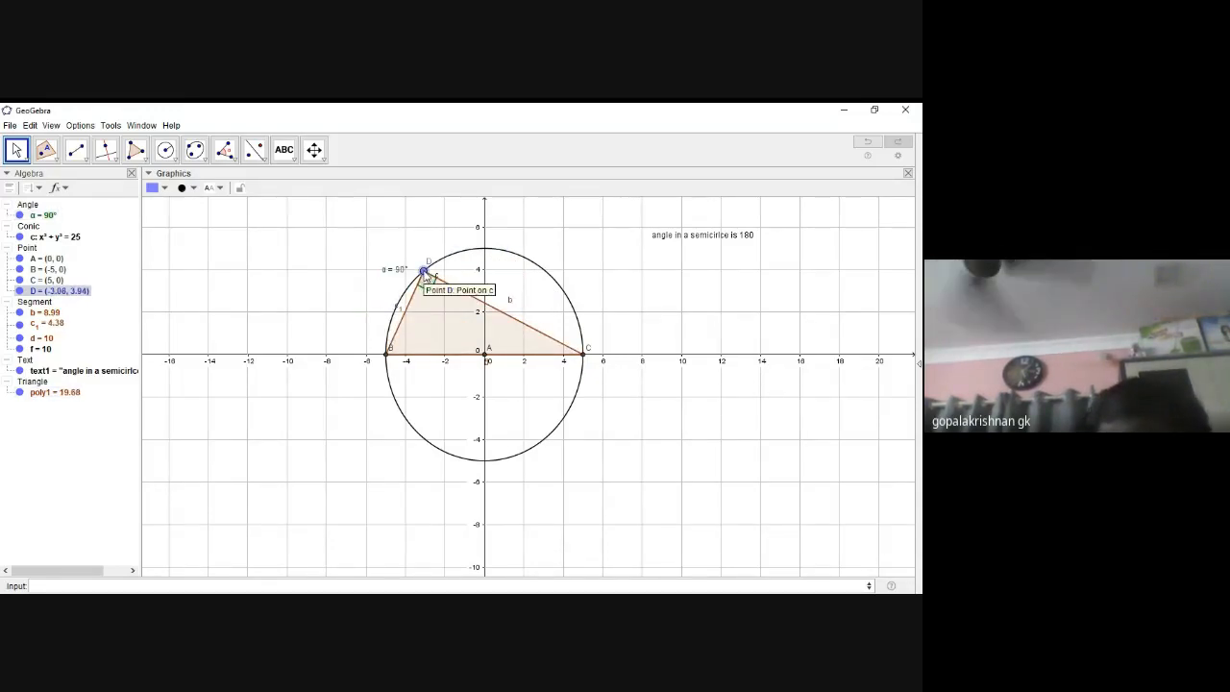
- Animate point D around the circle, pause the motion, and toggle D's animation again
right_click(424, 274)
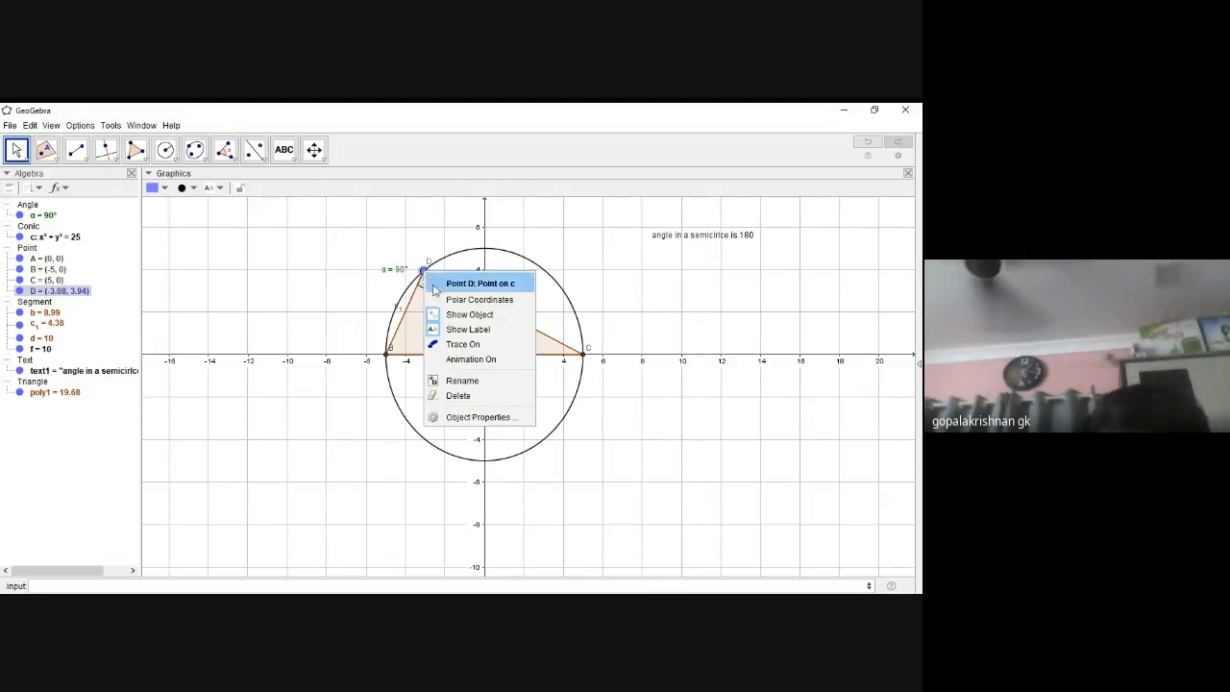
left_click(488, 360)
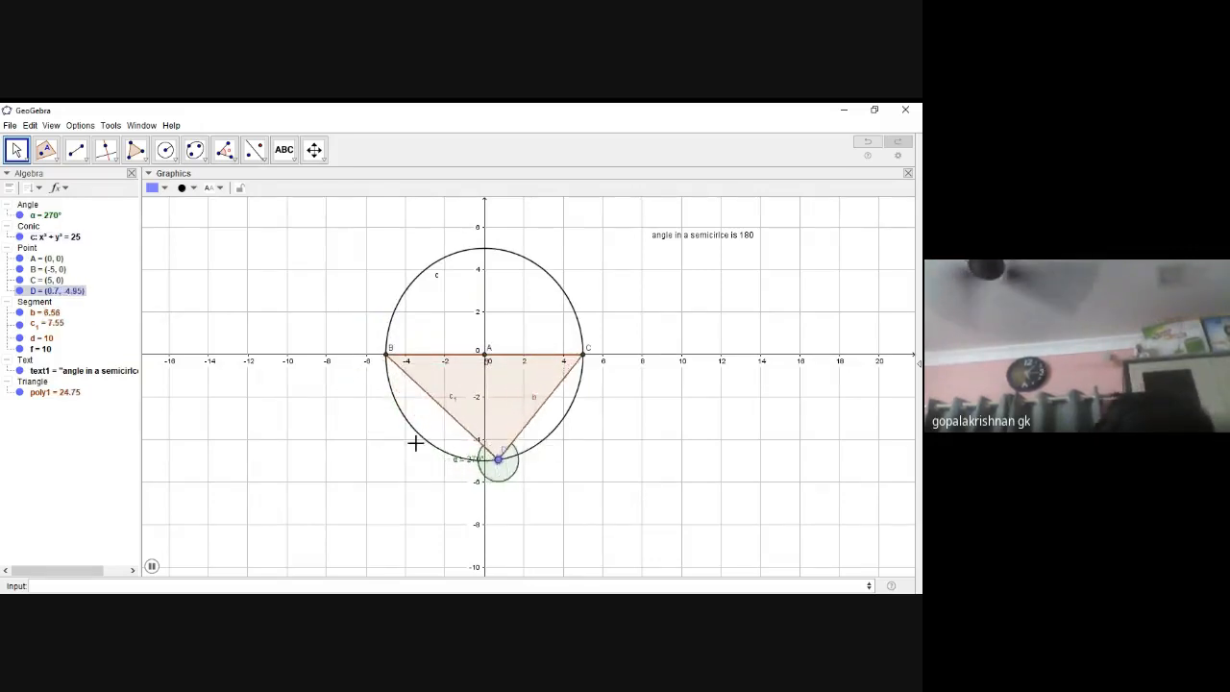
left_click(152, 567)
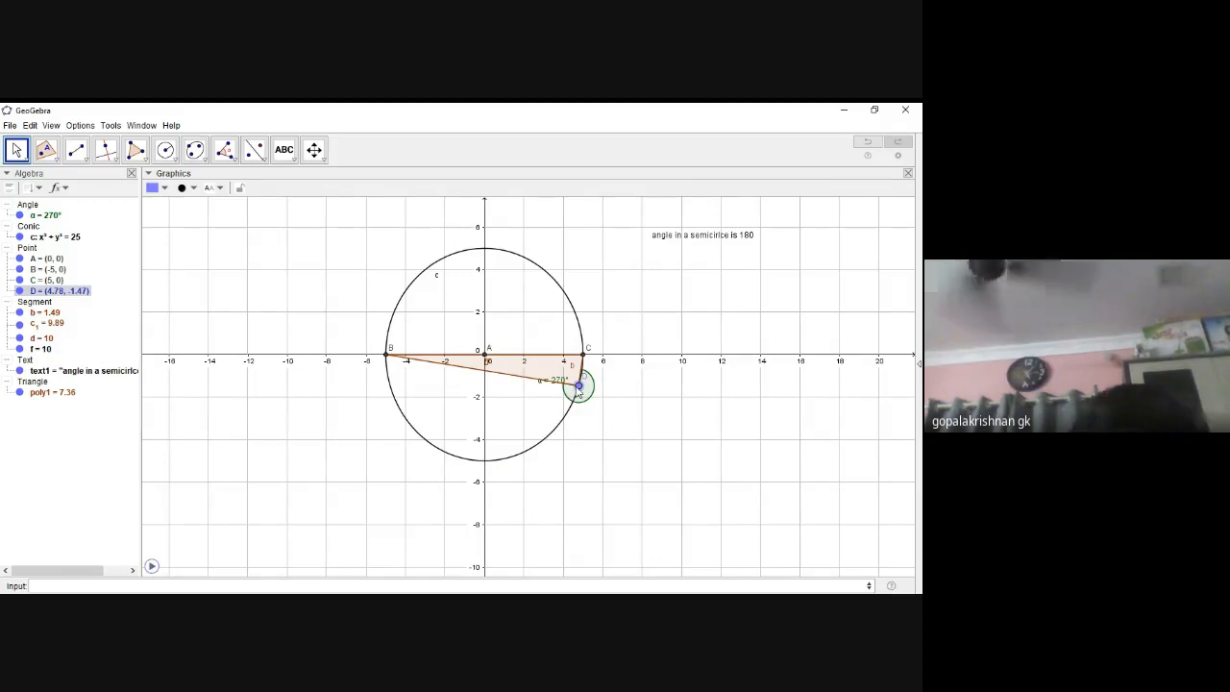
right_click(579, 388)
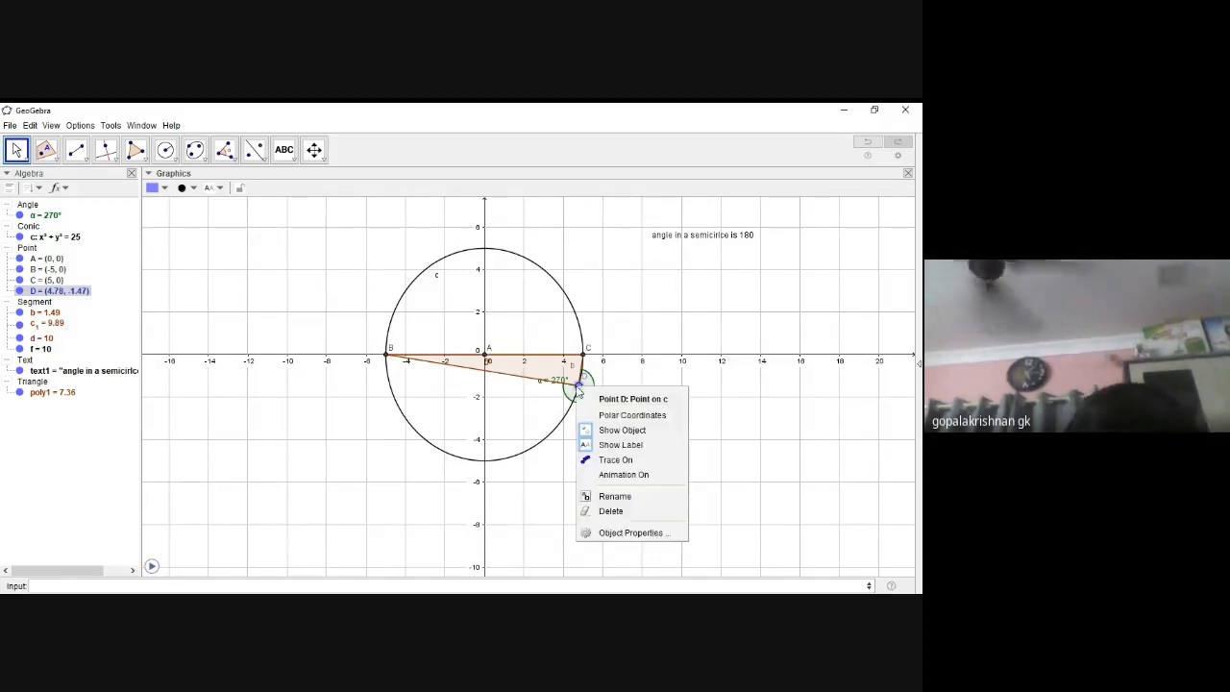
left_click(624, 475)
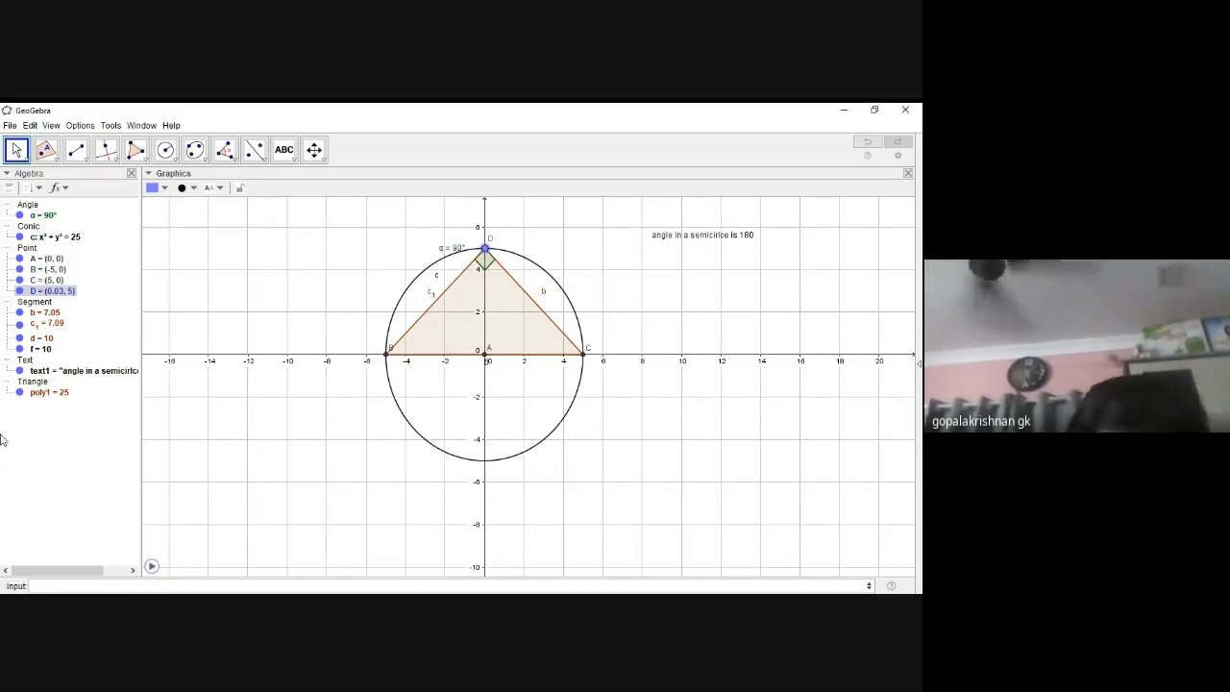
- Undo the animation, angle, triangle, point D and diameter, back to the circle with its centre and the text
key("Left")
key("Left")
key("Left")
key("Left")
key("Left")
key("Left")
key("Left")
key("Left")
key("Left")
key("Left")
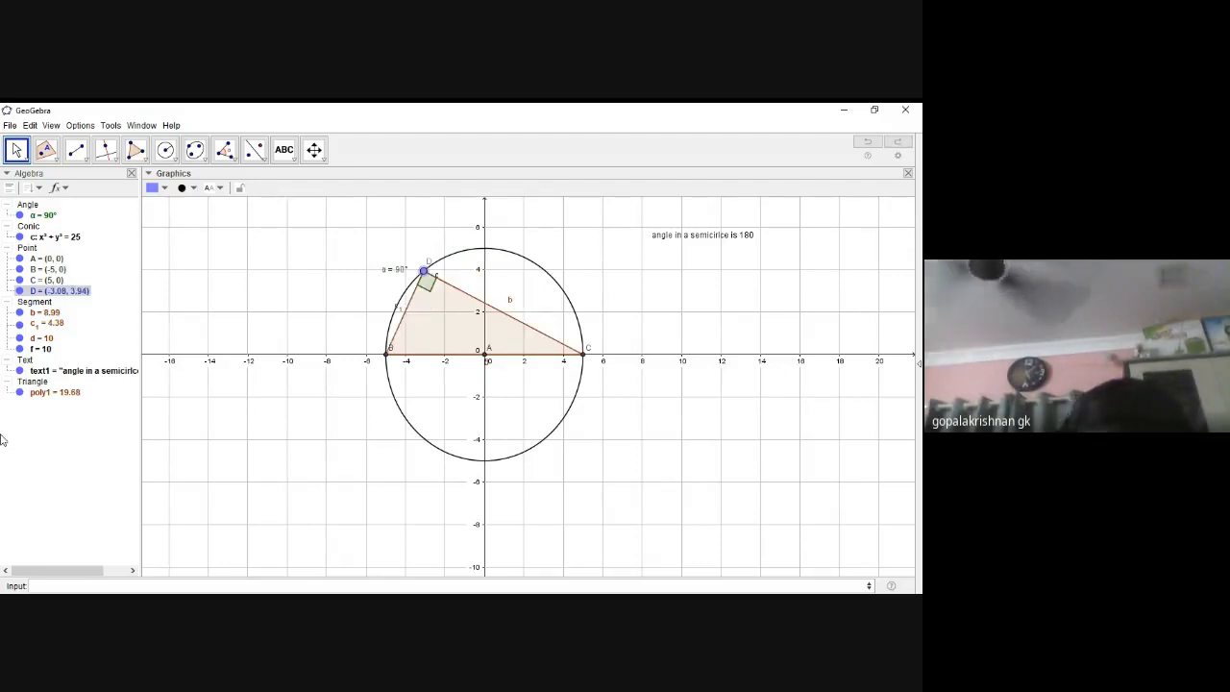
key("Right")
key("Right")
key("Right")
key("ctrl+z")
key("ctrl+z")
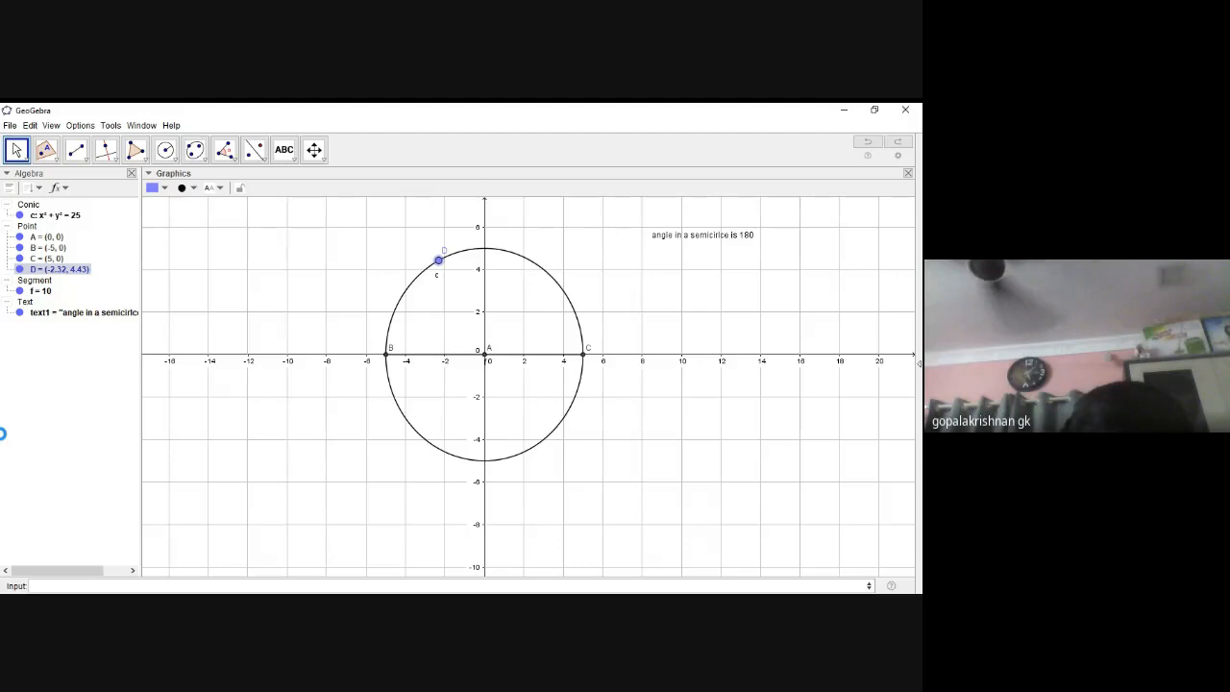
key("ctrl+z")
key("ctrl+z")
key("ctrl+z")
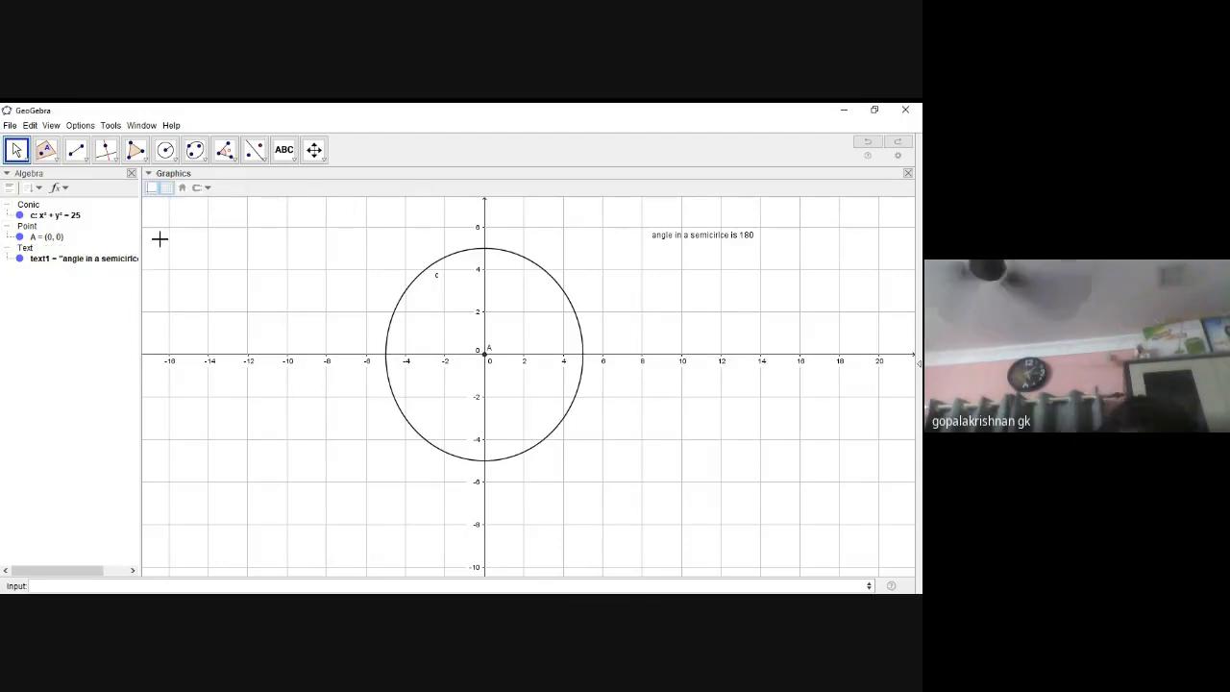
left_click(285, 151)
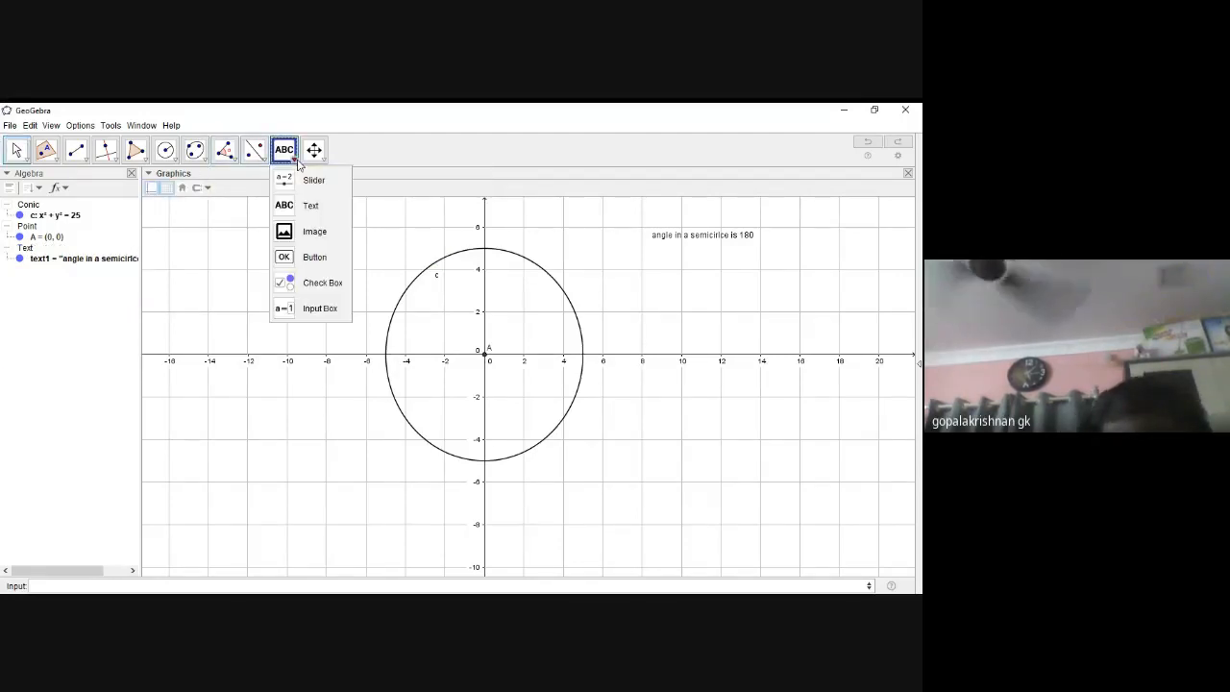
left_click(335, 214)
left_click(653, 267)
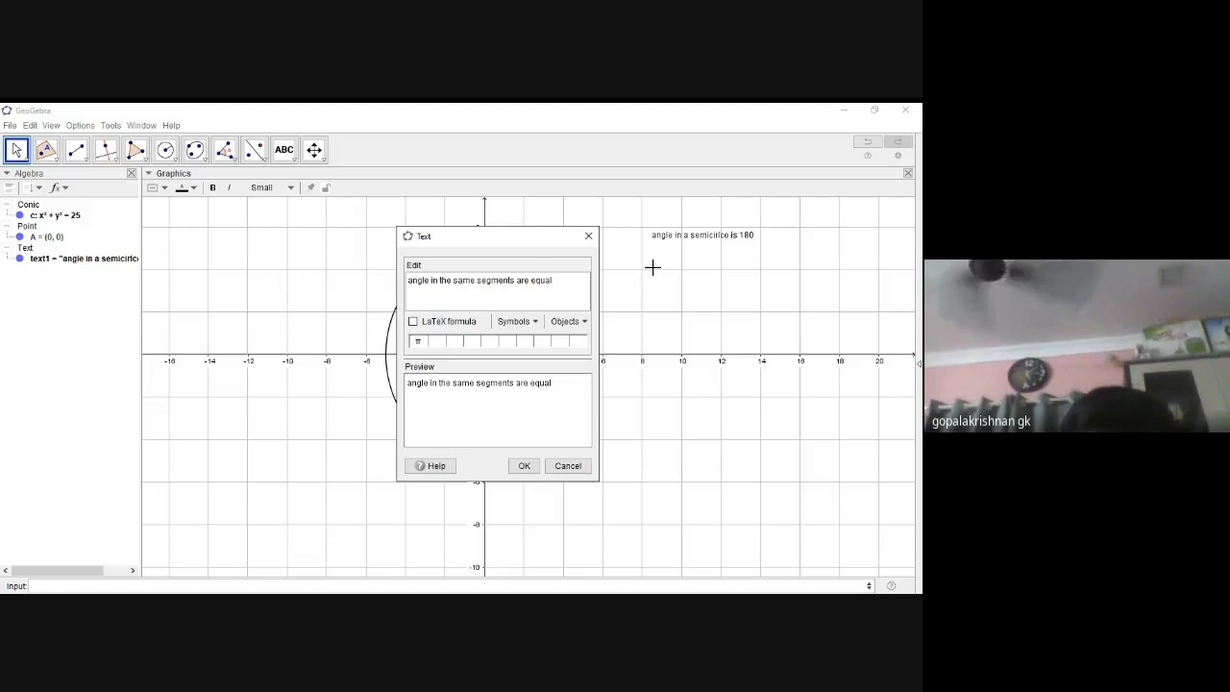
left_click(588, 237)
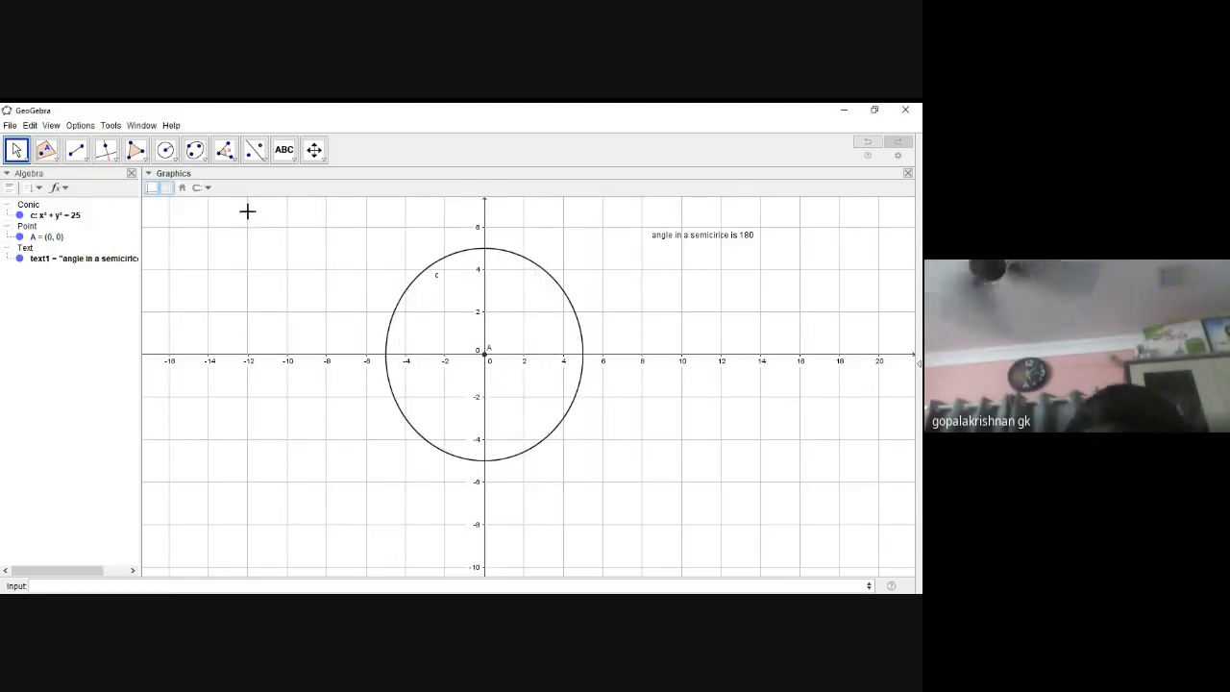
- Add the text "angle in the same segments are equal" and place it directly beneath the semicircle text
left_click(284, 149)
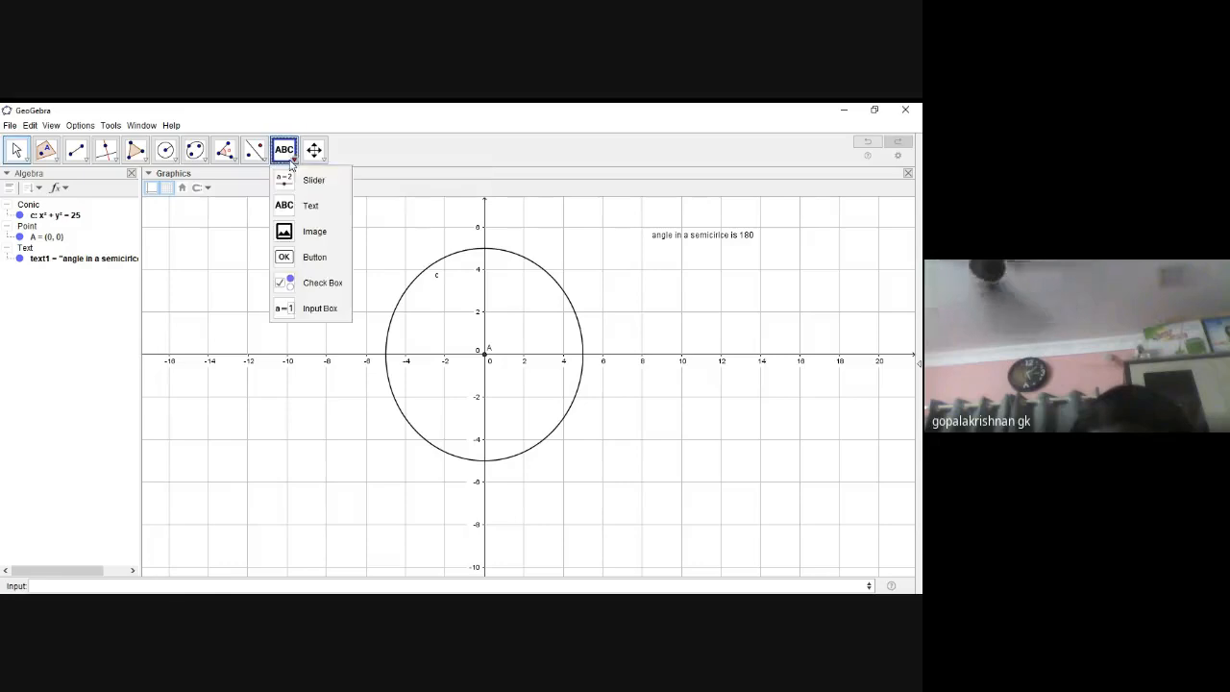
left_click(306, 206)
left_click(644, 306)
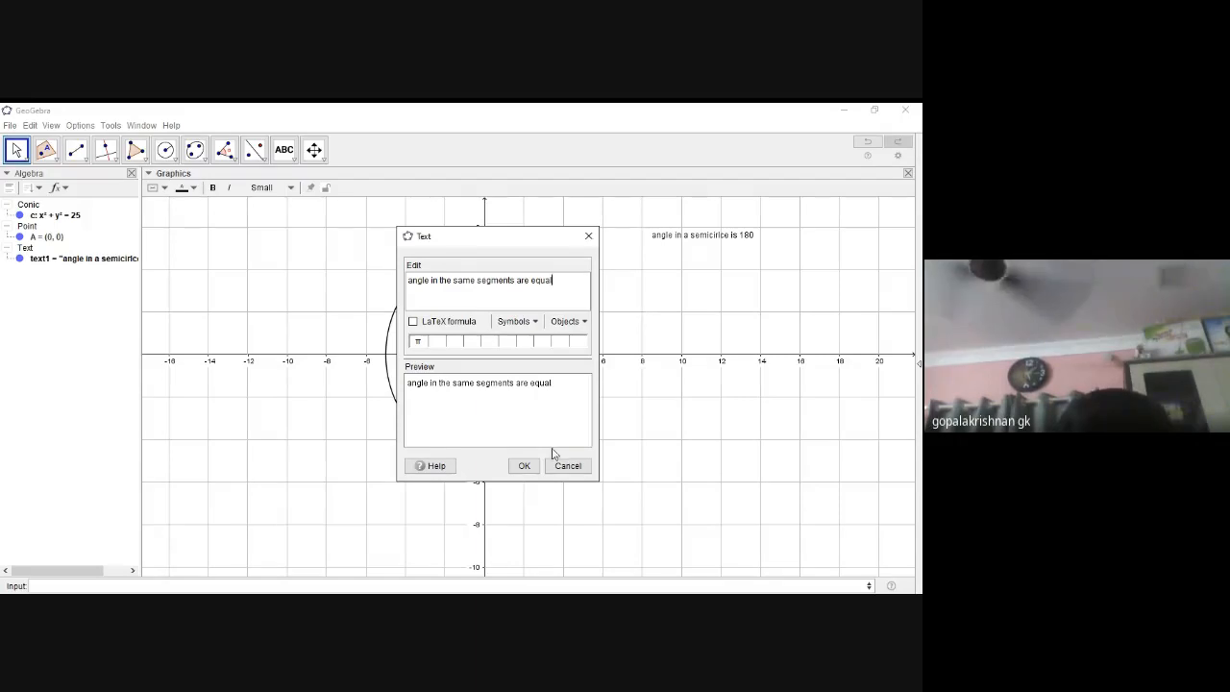
left_click(524, 465)
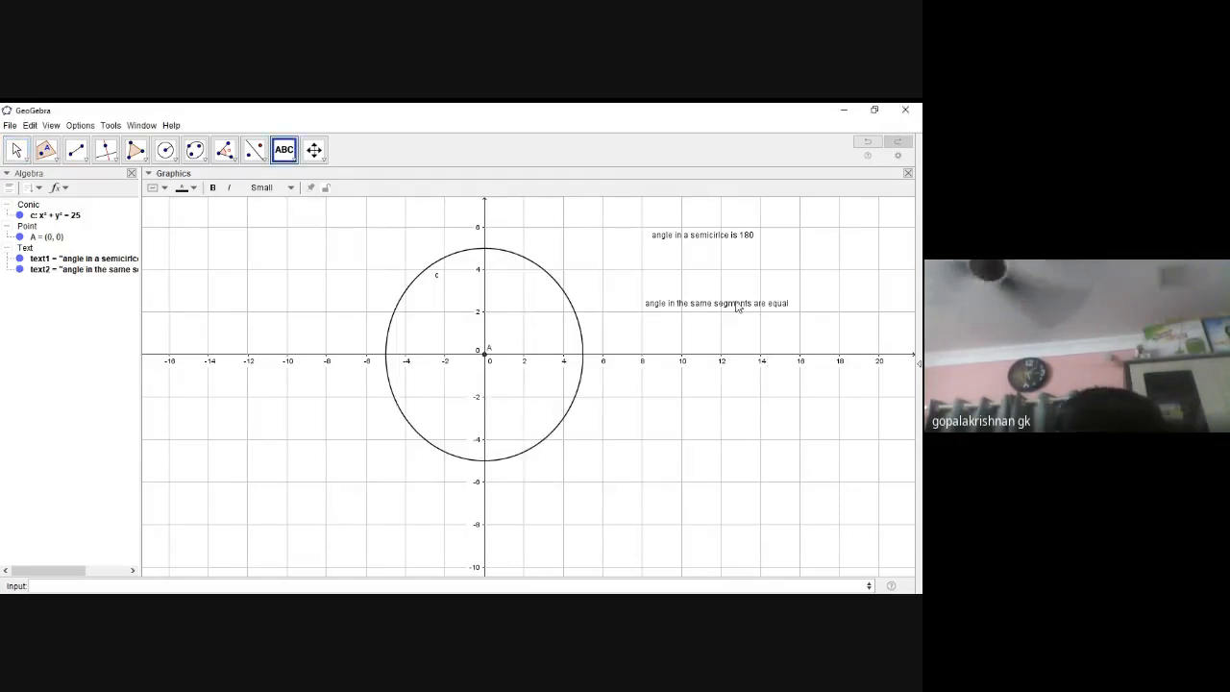
left_click_drag(737, 304, 744, 257)
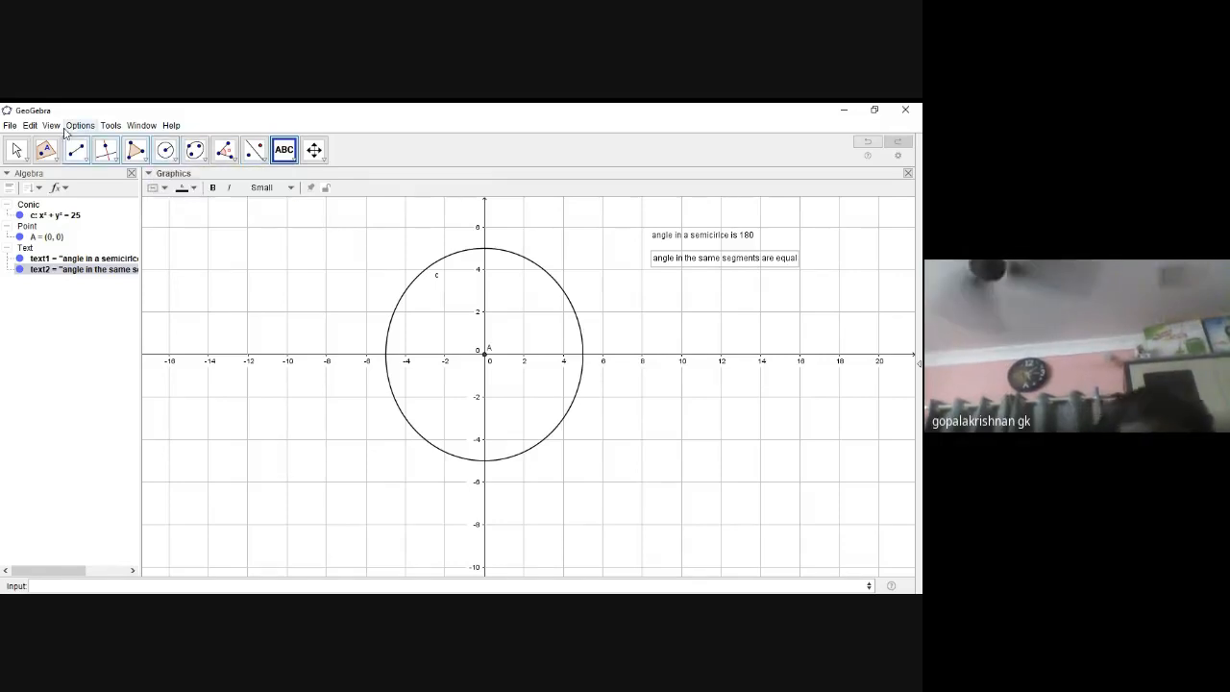
left_click(55, 163)
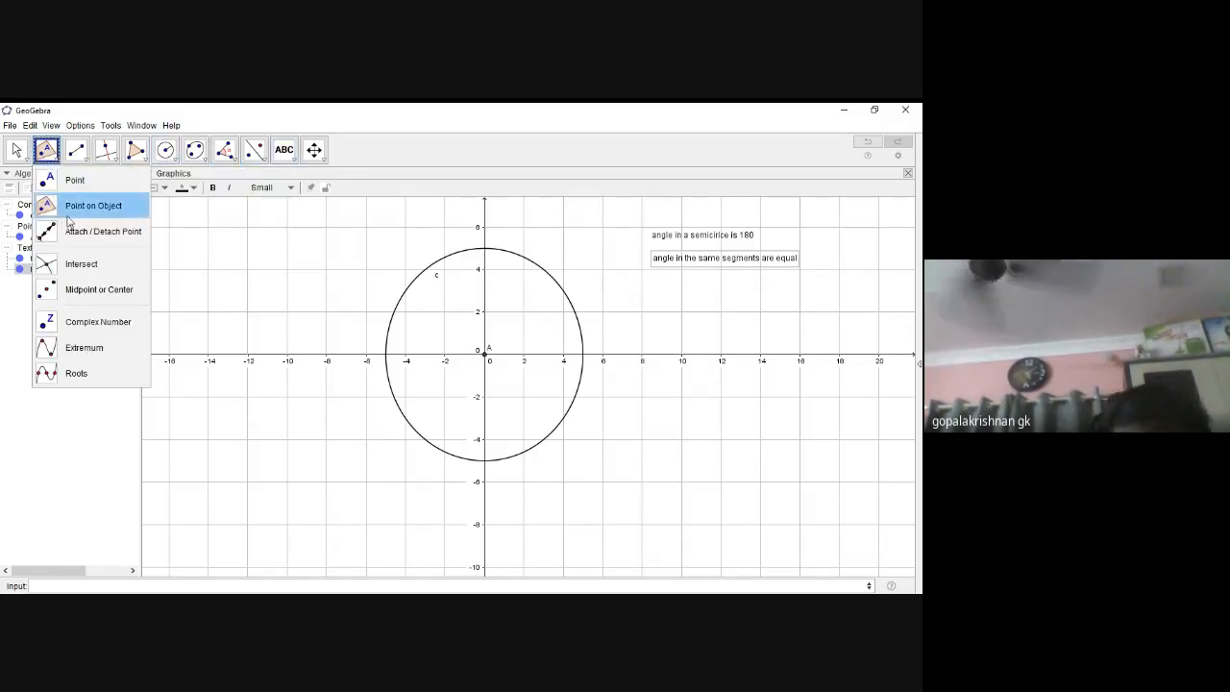
left_click(84, 181)
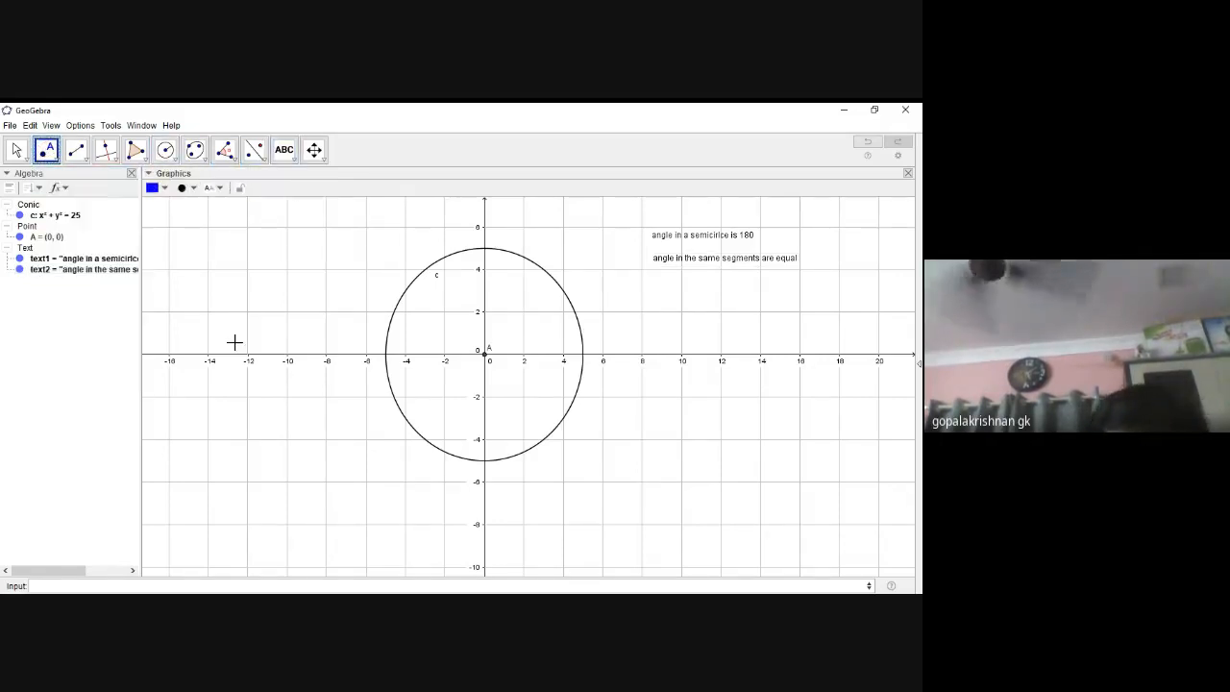
left_click(430, 443)
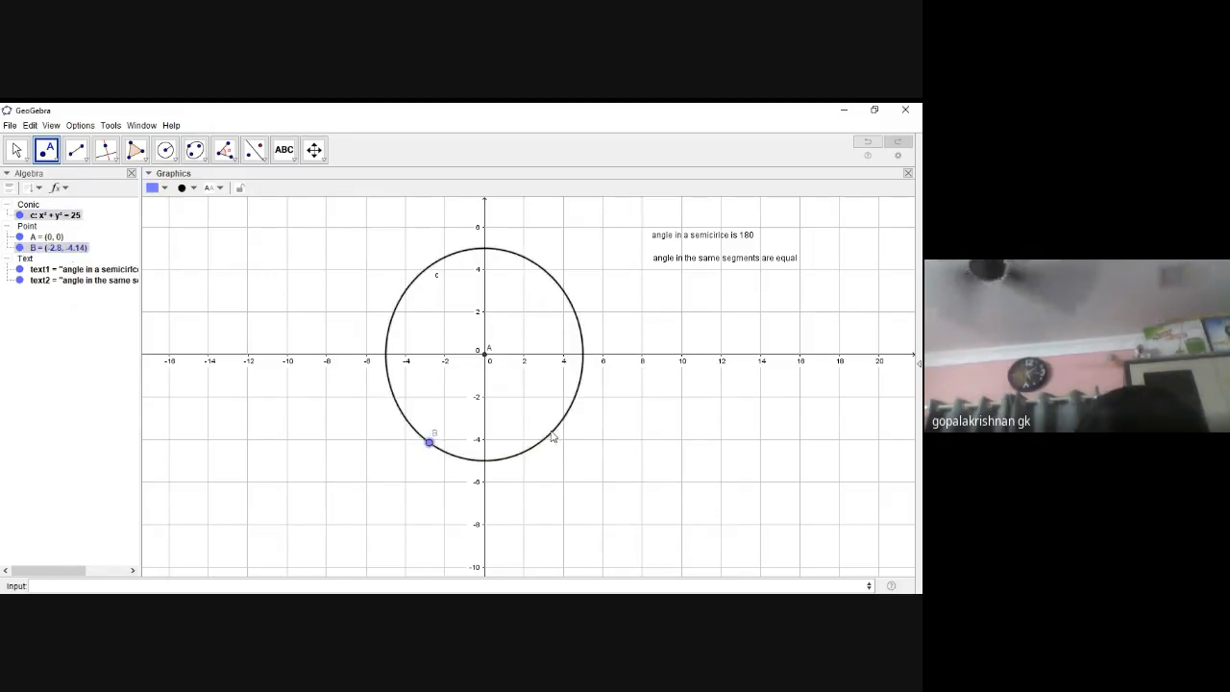
left_click(552, 431)
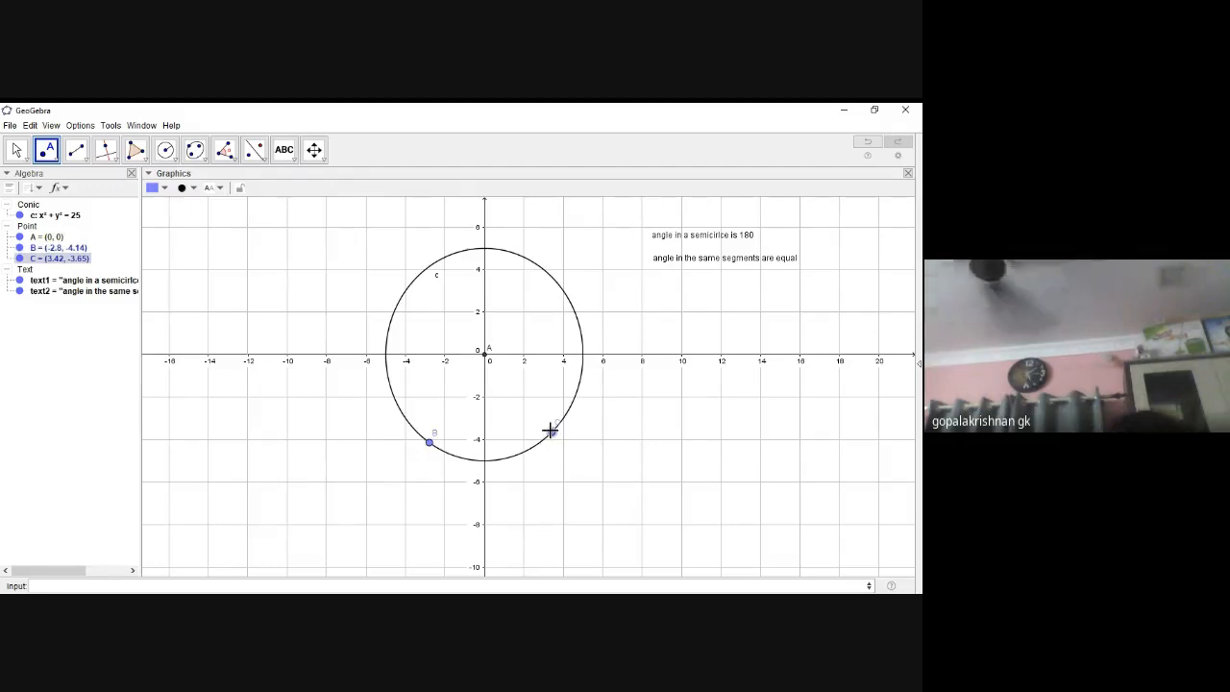
key("ctrl+z")
key("ctrl+z")
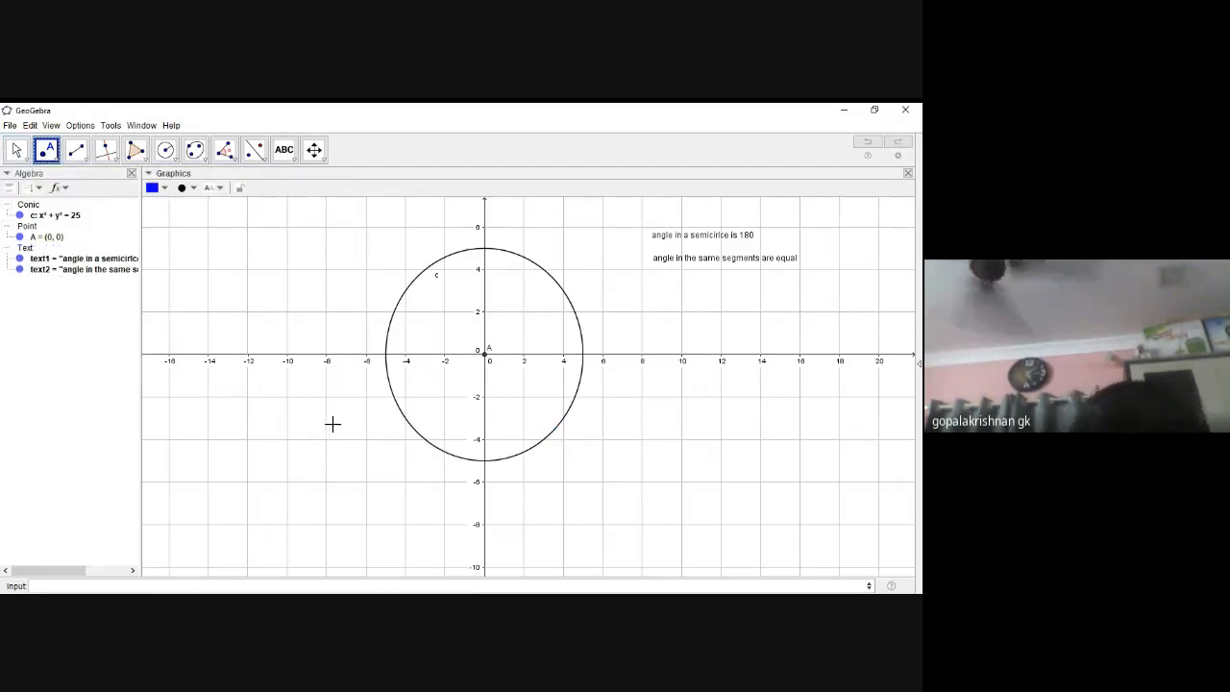
- Place four points on the circle with Point on Object at about (-3.09, -3.93), (3.43, -3.63), (-2.5, 4.33) and (2.77, 4.16)
left_click(55, 161)
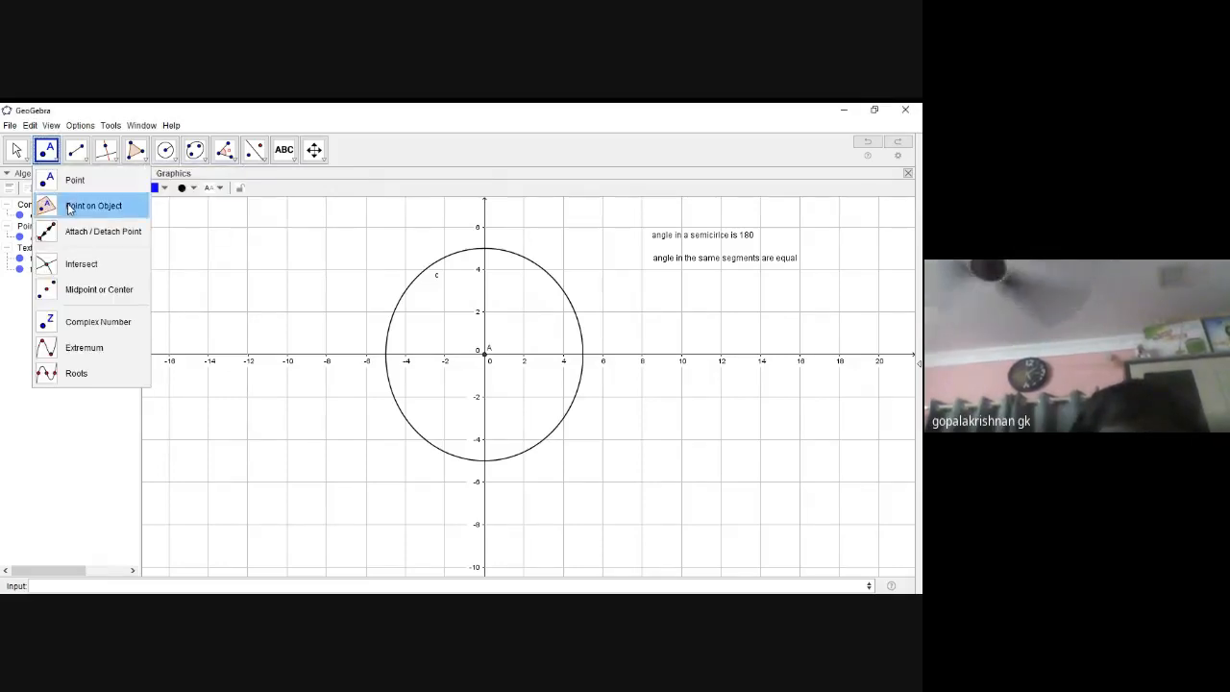
left_click(79, 205)
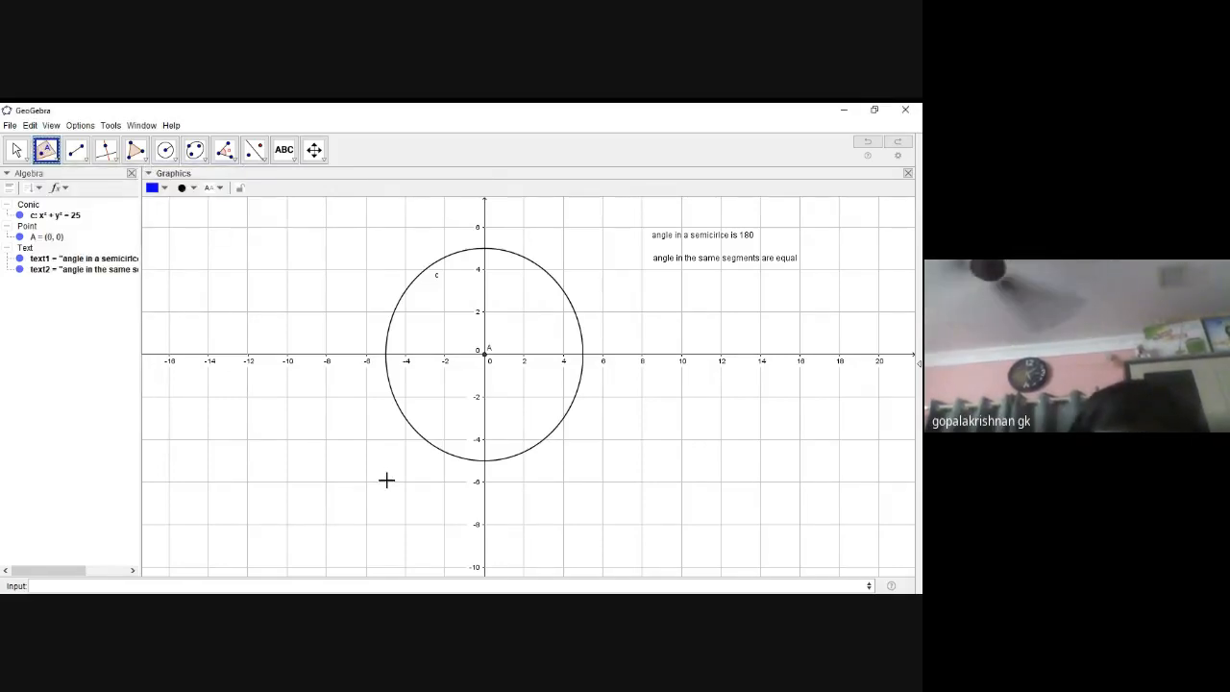
left_click(424, 439)
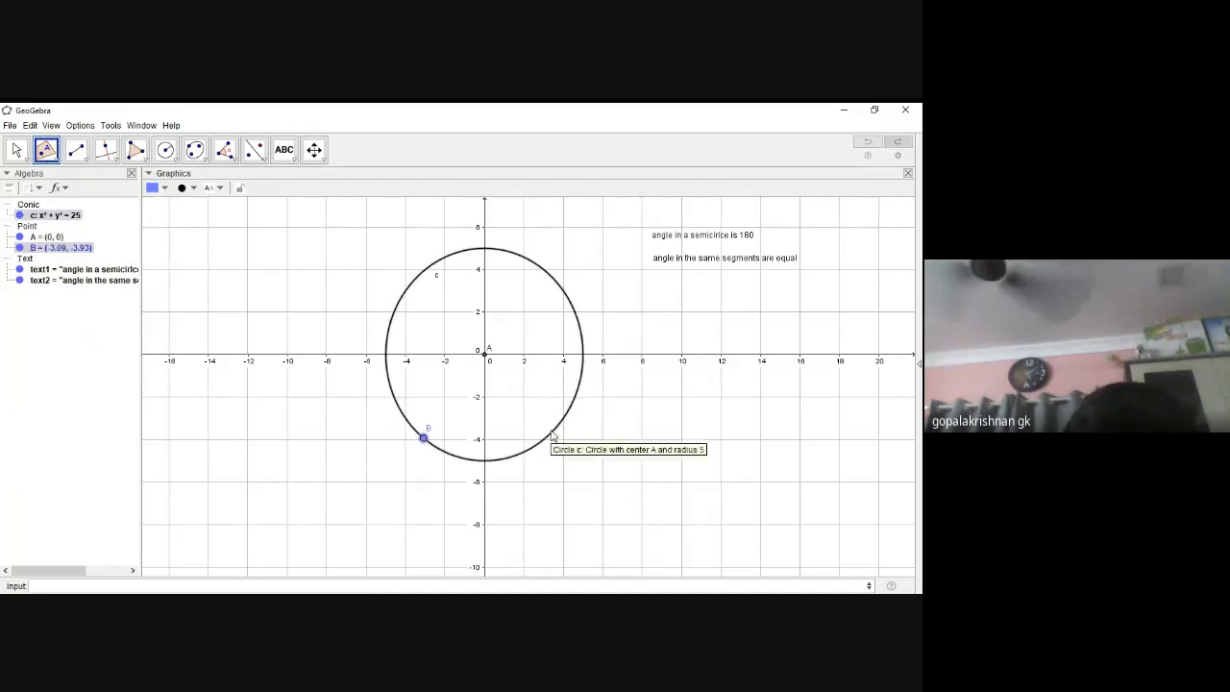
left_click(552, 432)
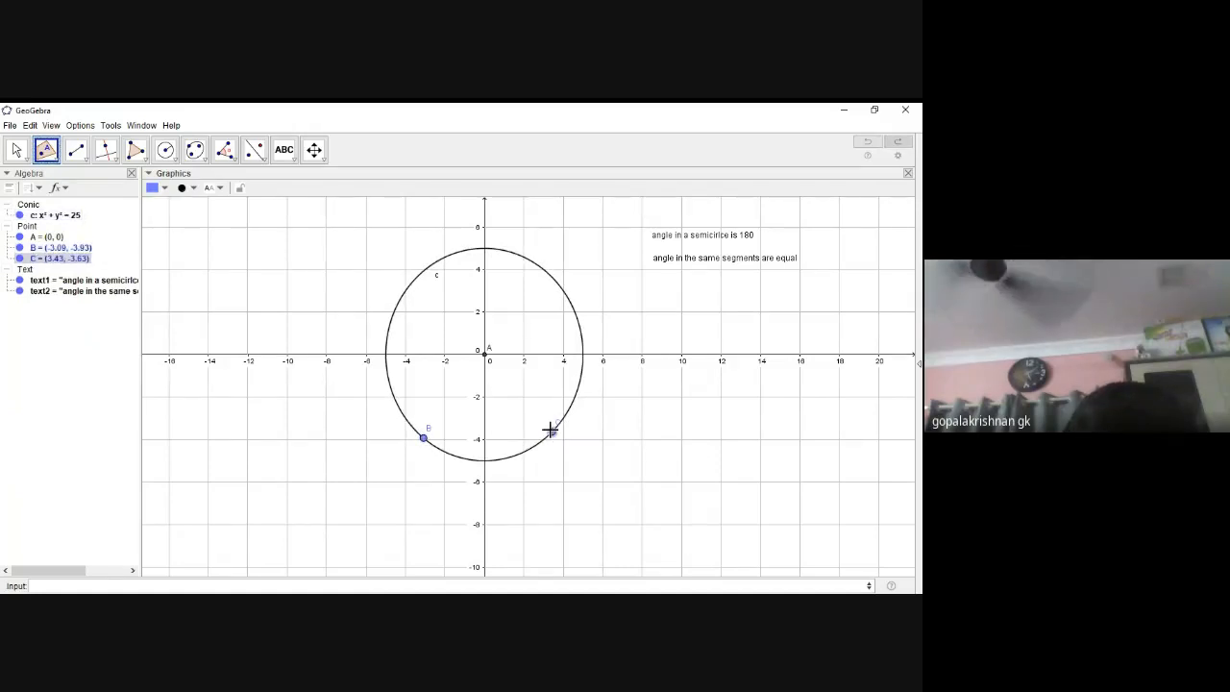
left_click(435, 262)
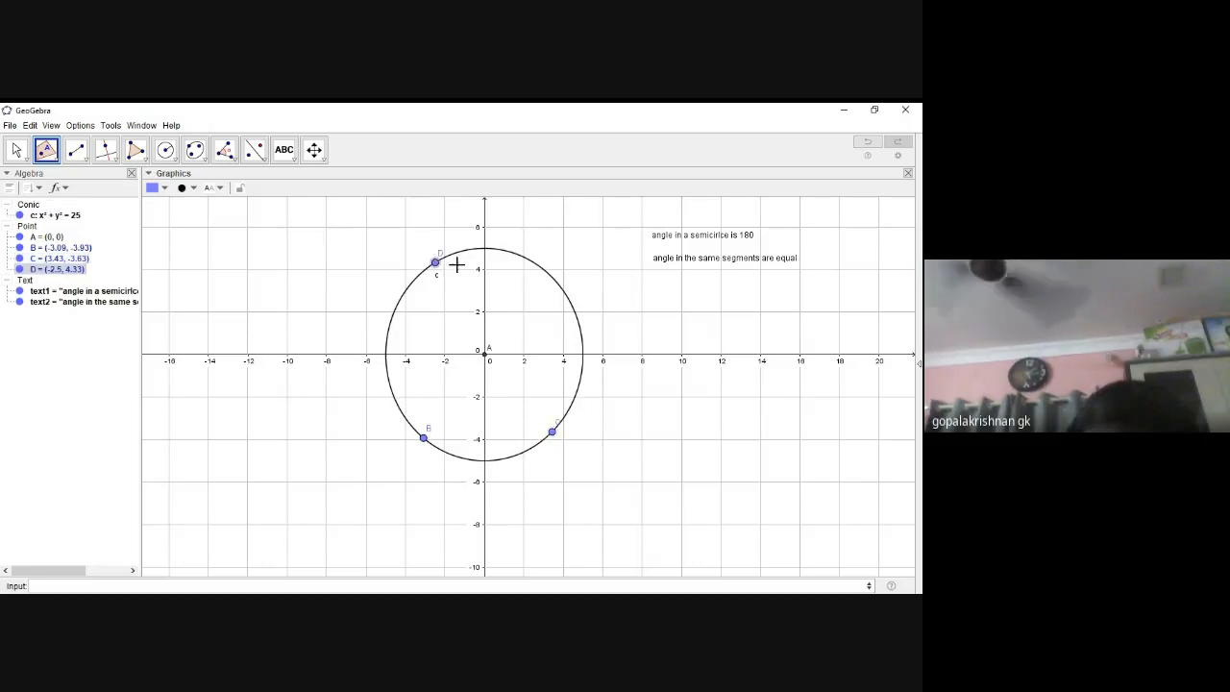
left_click(540, 266)
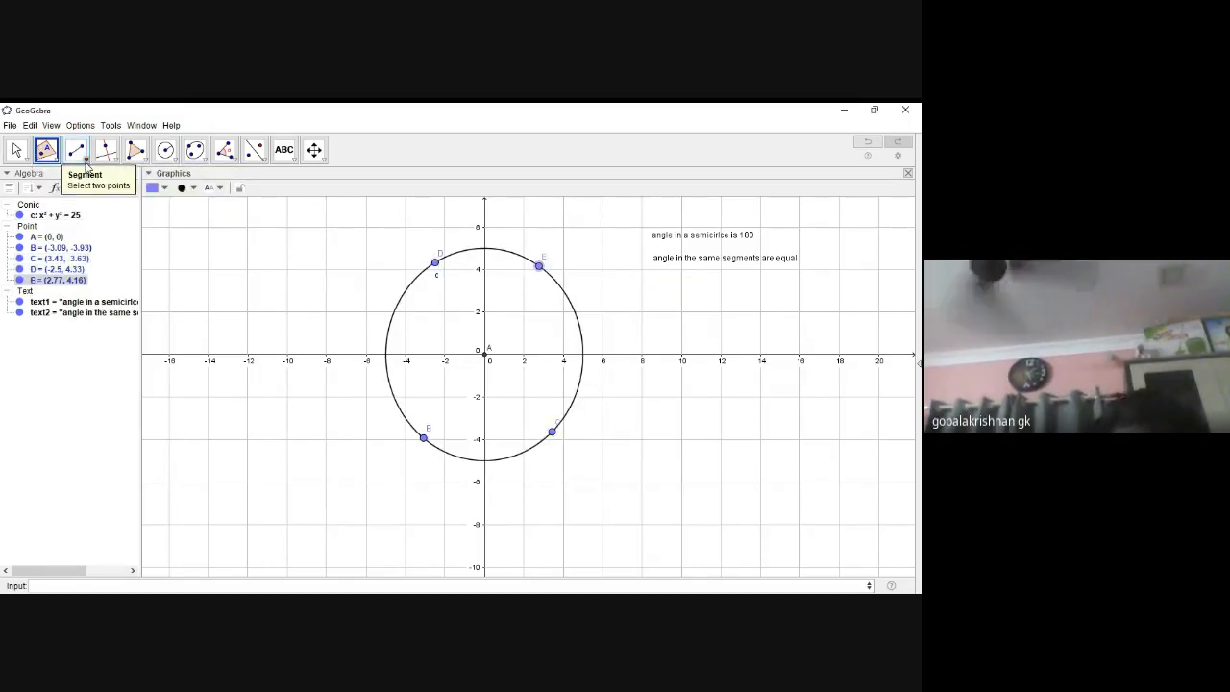
- Draw a triangle through points B, D and C with the Polygon tool
left_click(86, 162)
mouse_move(143, 156)
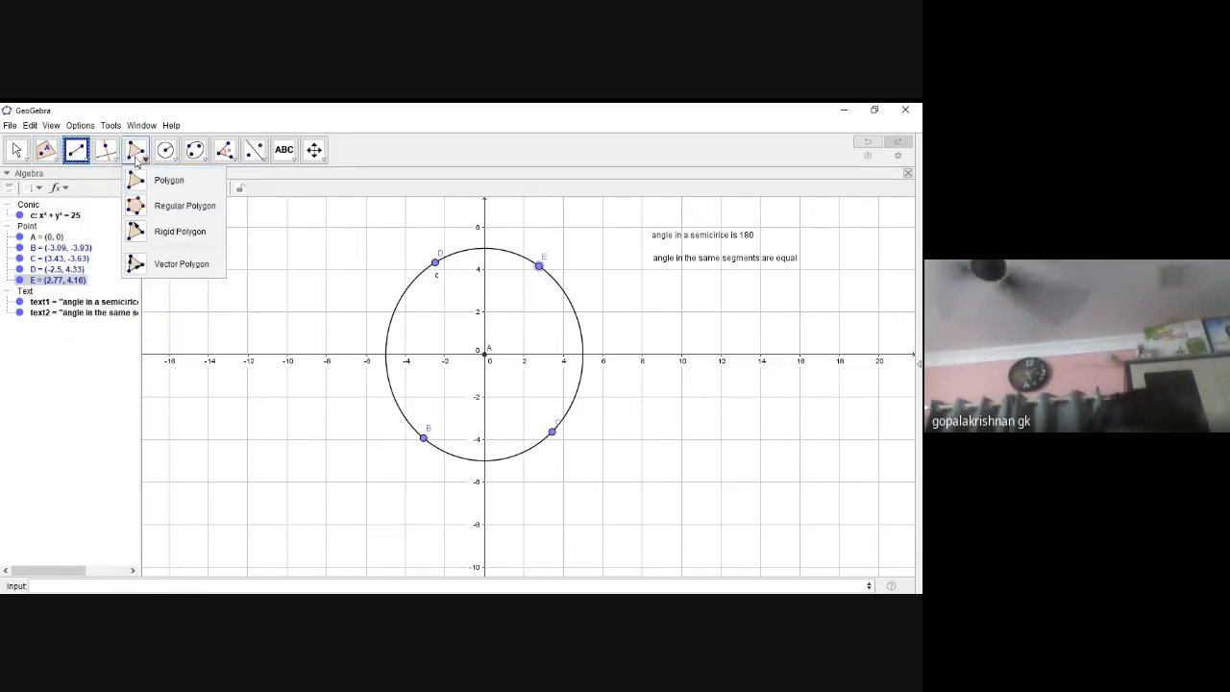
left_click(156, 189)
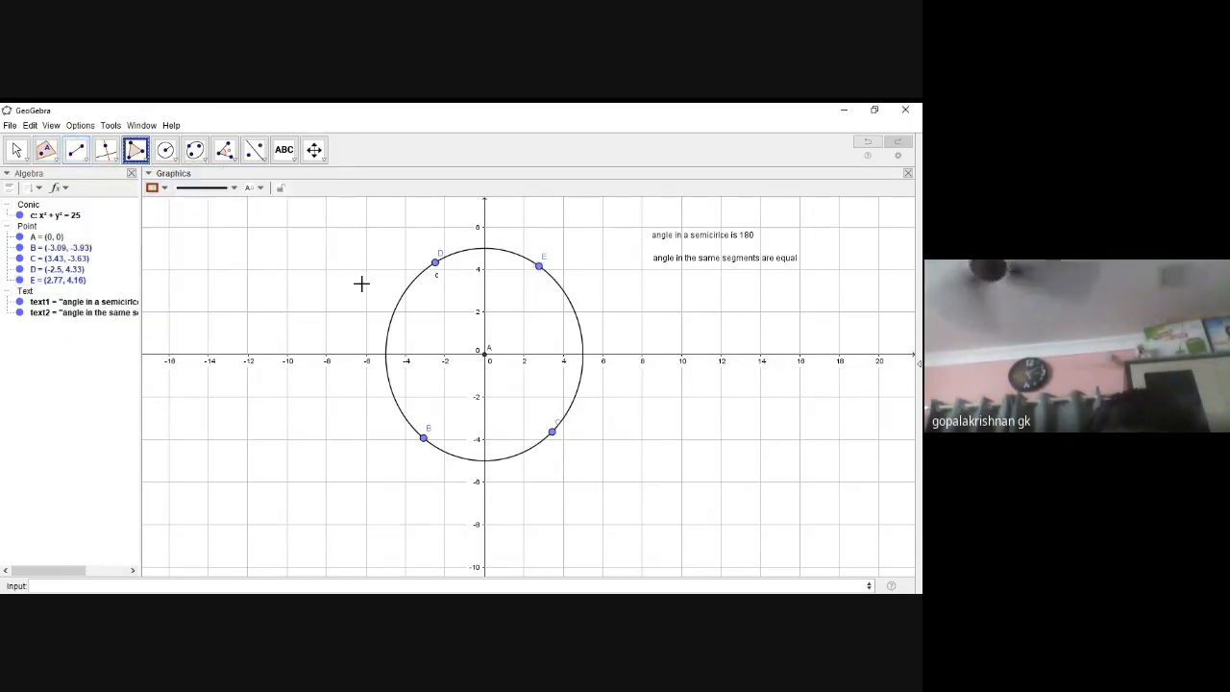
left_click(423, 438)
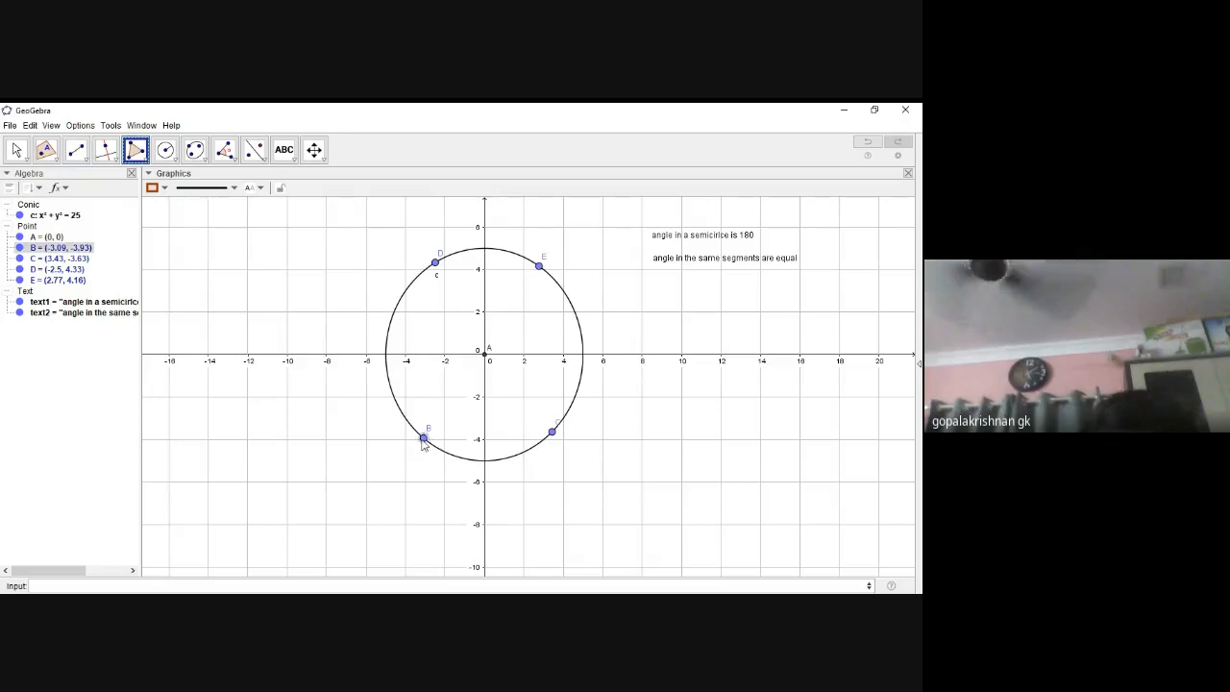
left_click(436, 262)
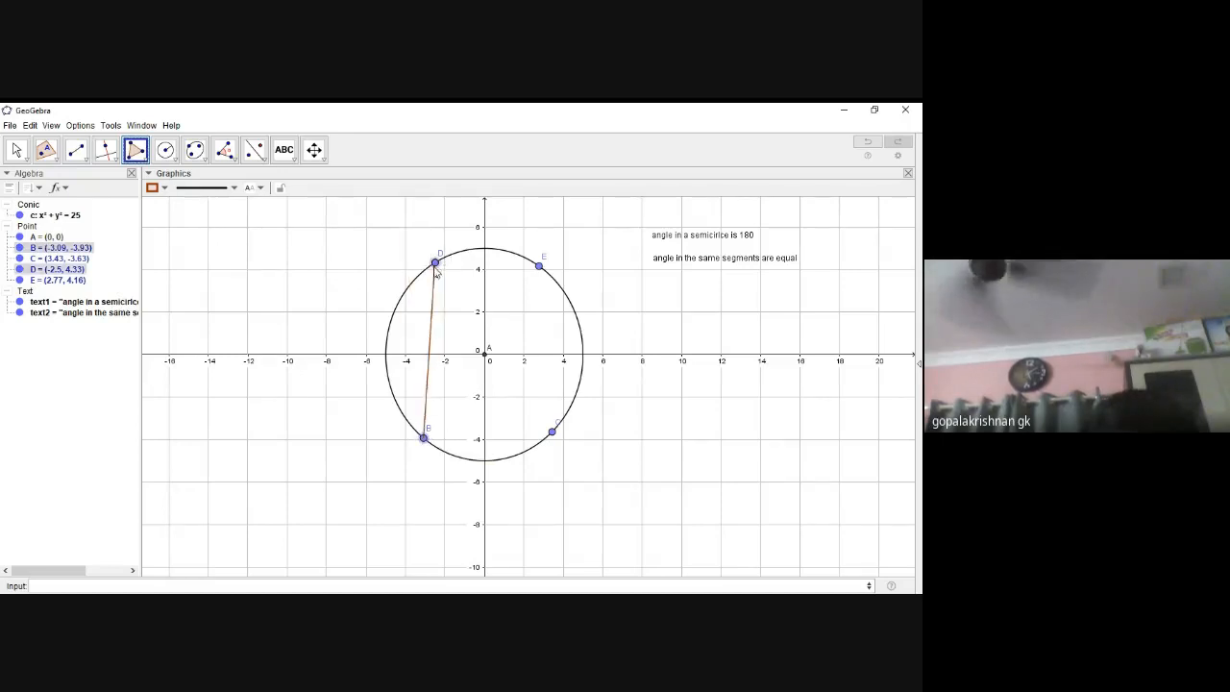
left_click(551, 432)
left_click(424, 438)
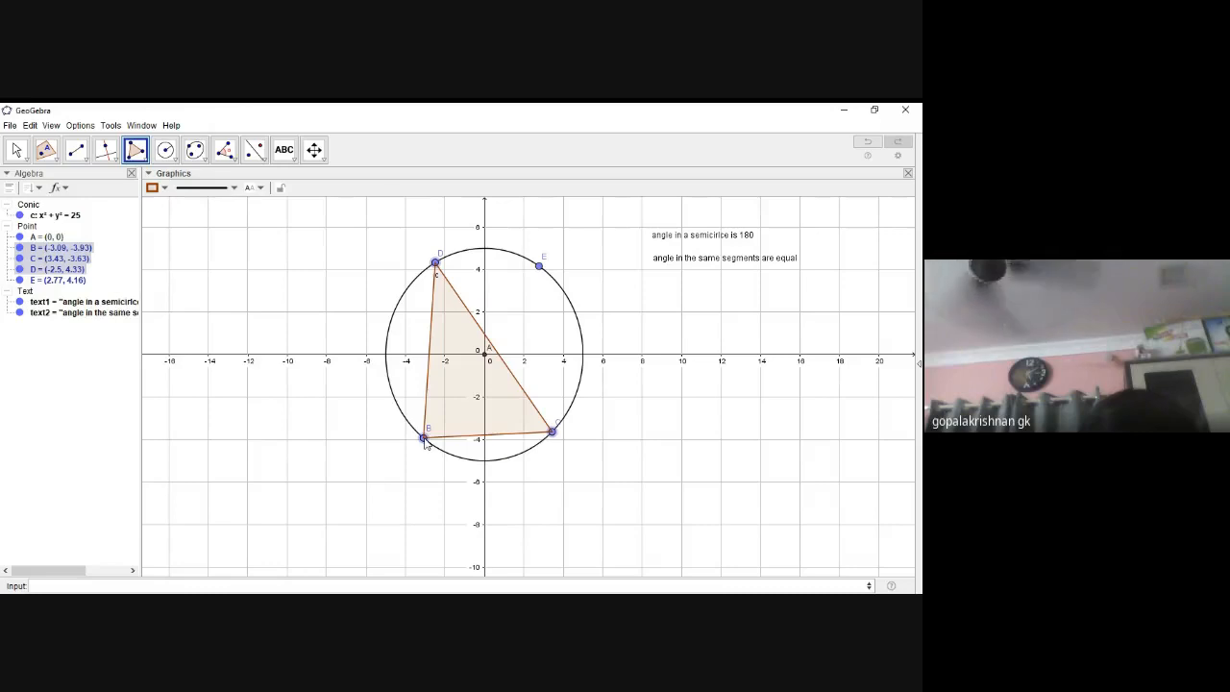
left_click(424, 438)
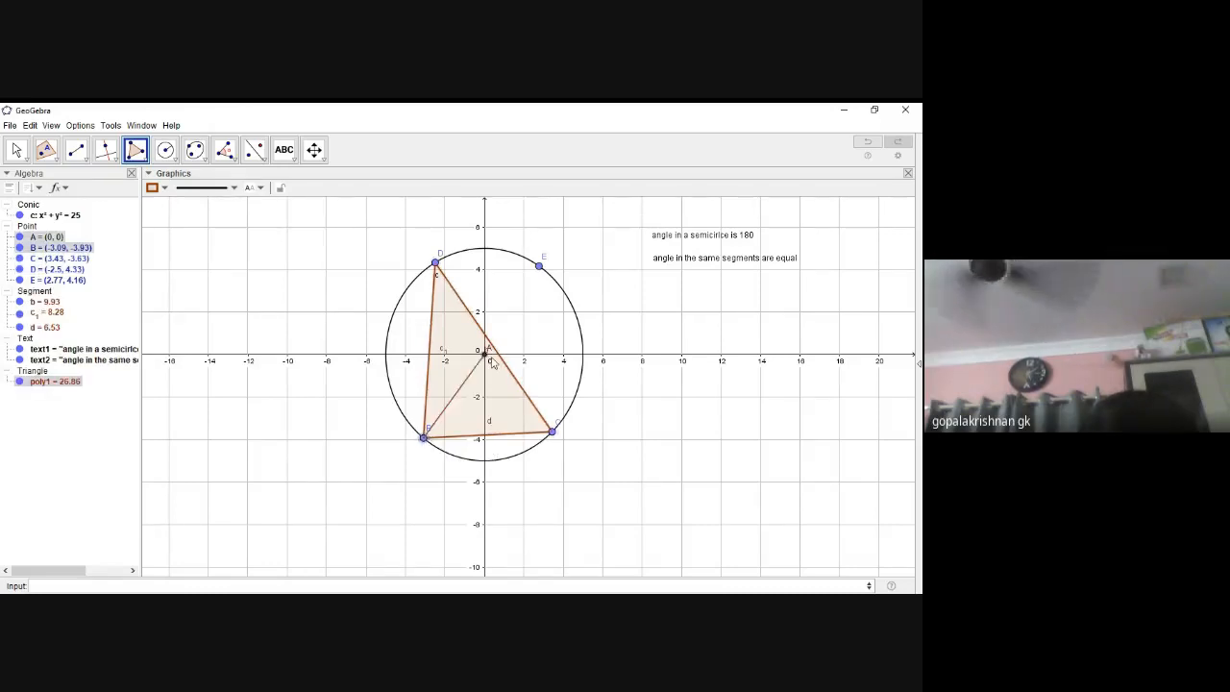
left_click(539, 264)
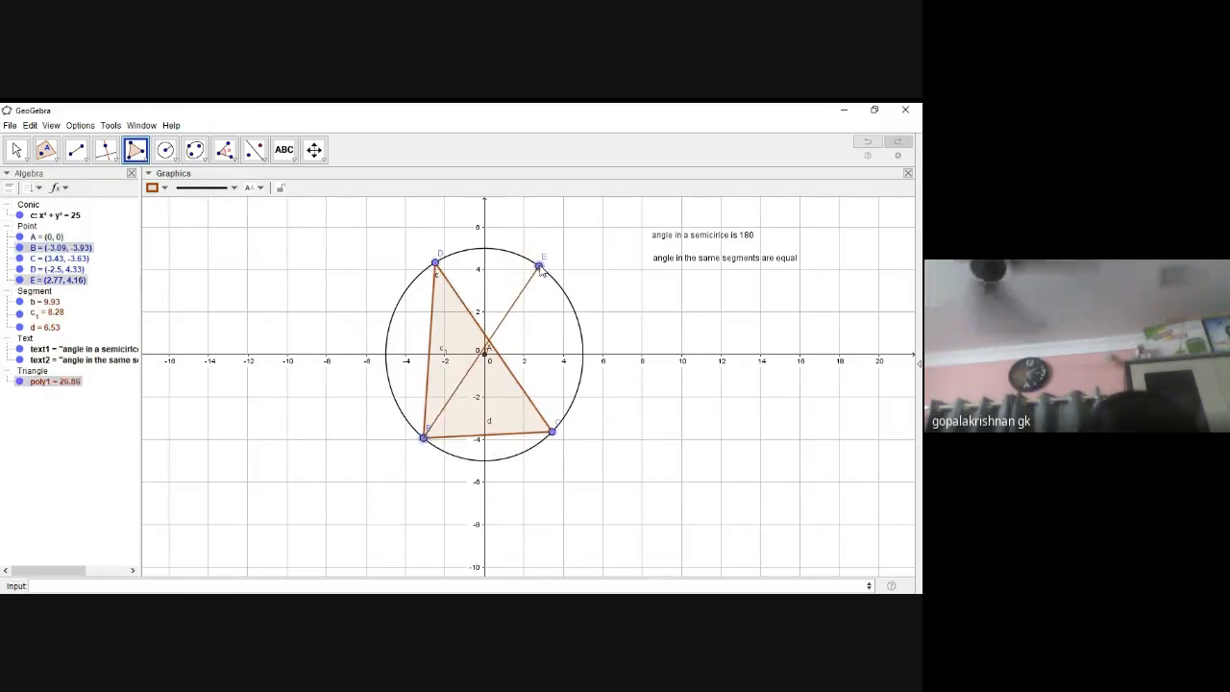
left_click(552, 432)
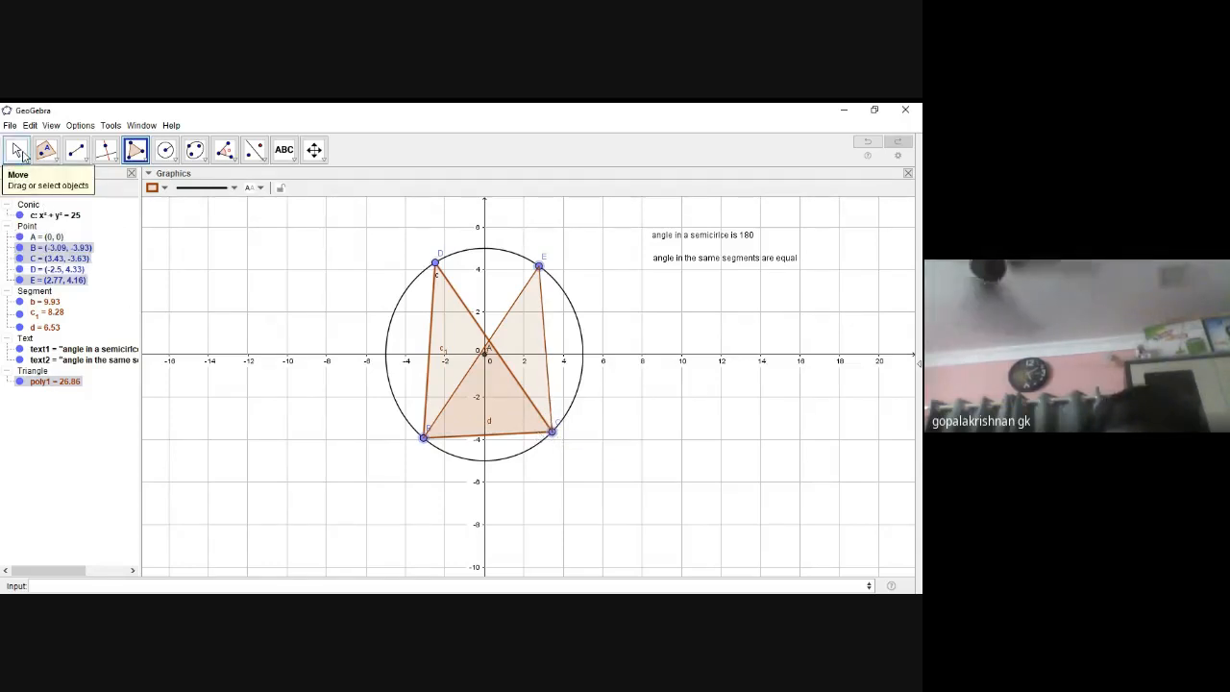
left_click(18, 156)
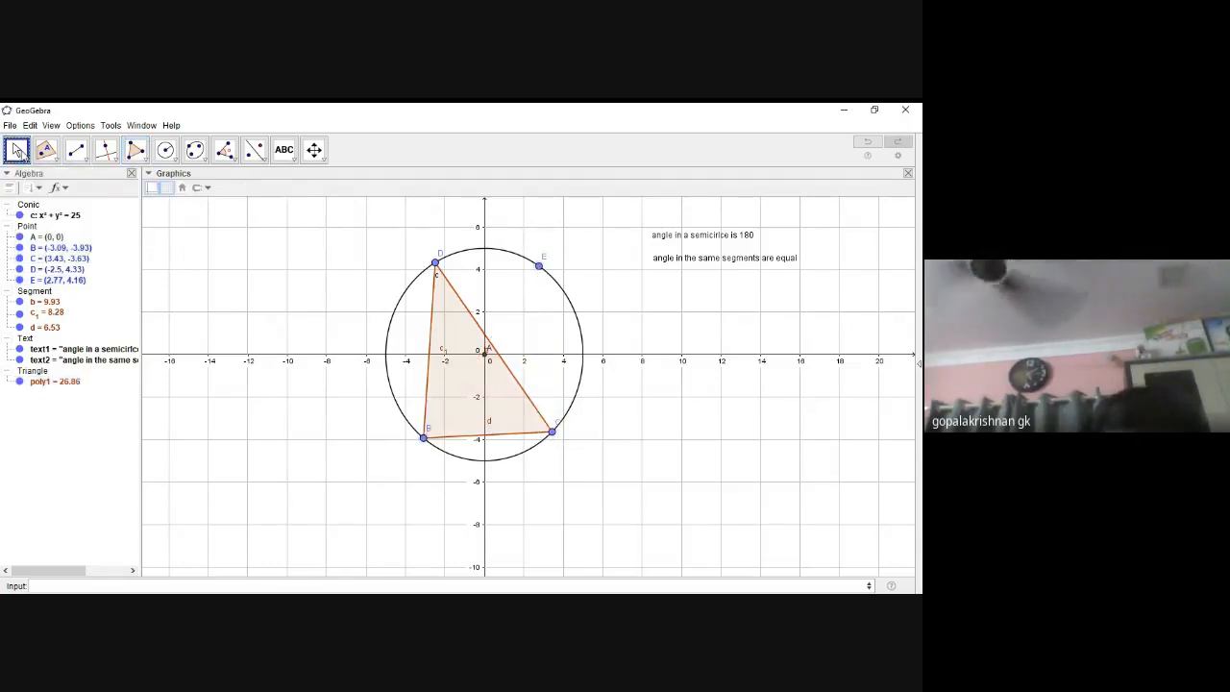
- Draw a second triangle through points B, E and C on the same chord BC
left_click(138, 152)
left_click(425, 439)
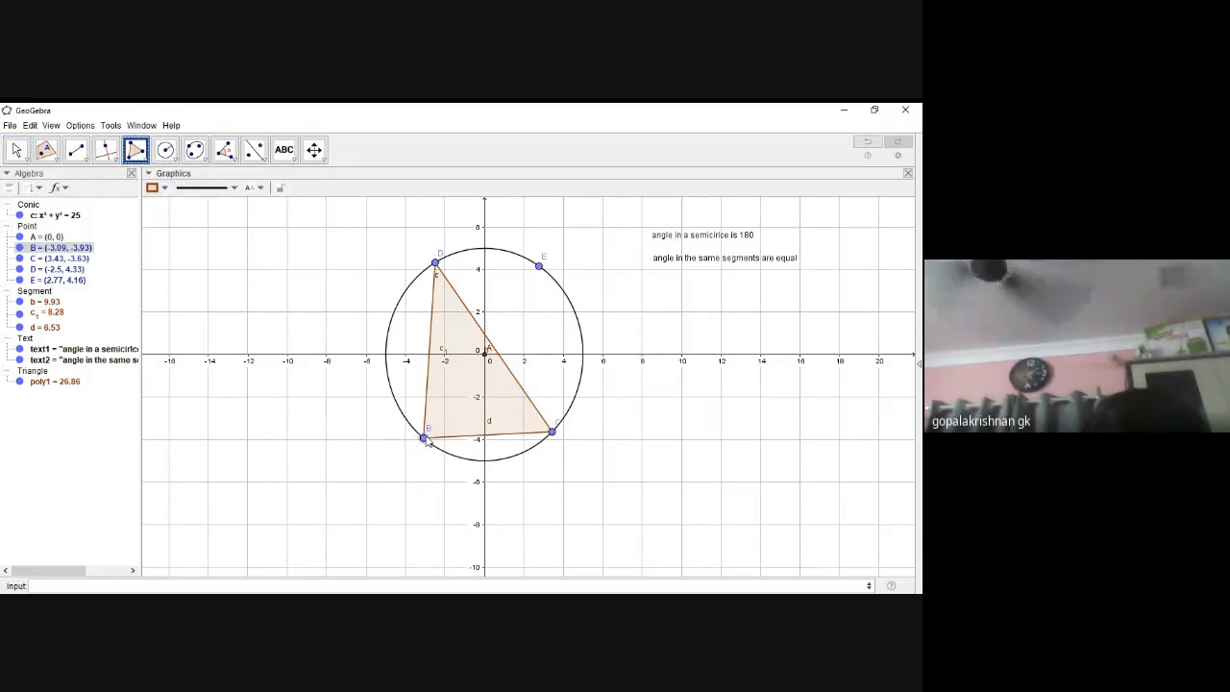
left_click(539, 267)
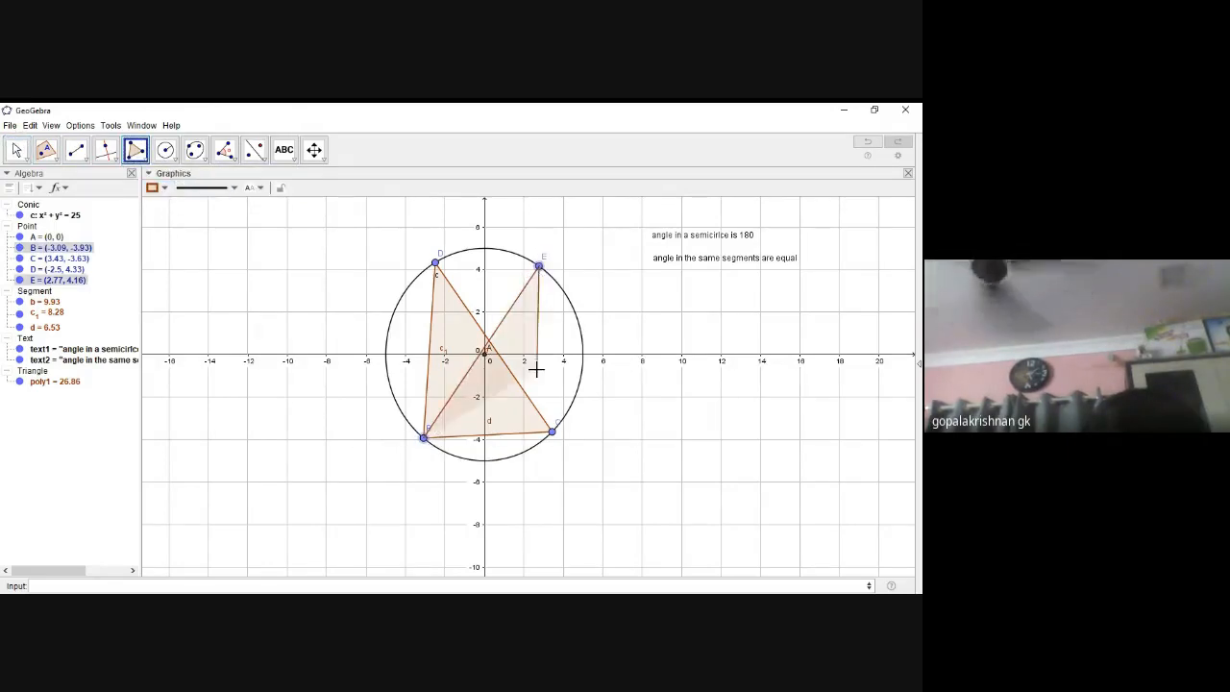
left_click(555, 431)
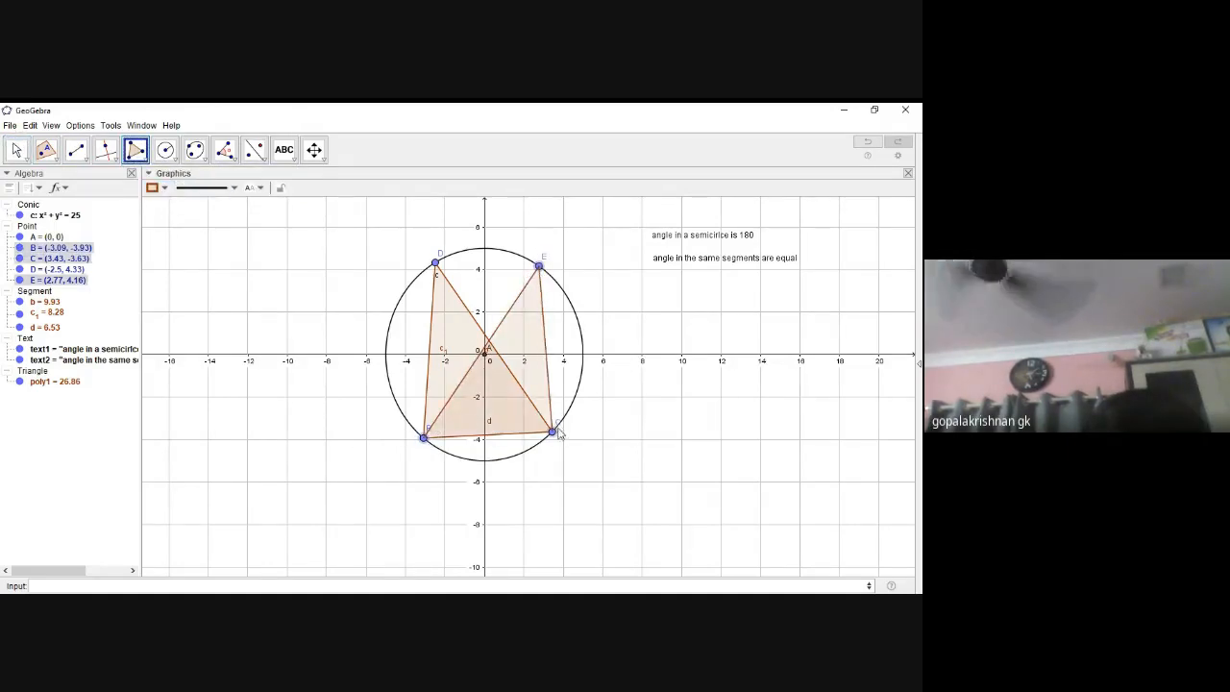
left_click(422, 439)
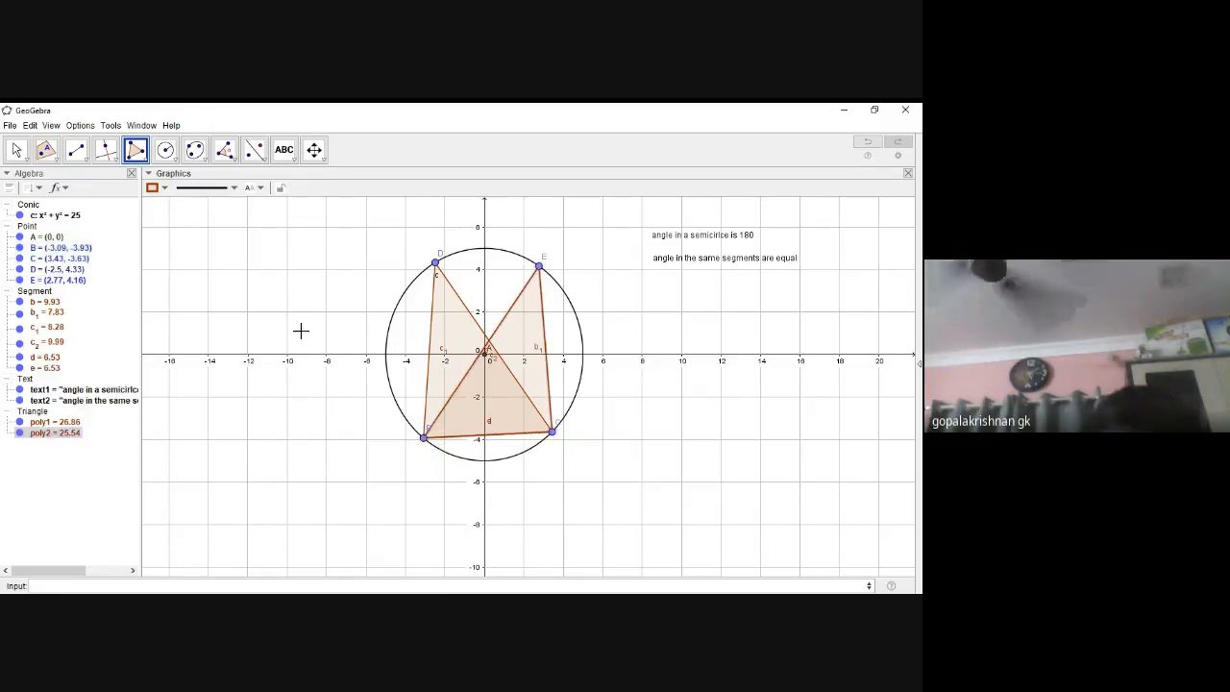
- Measure the angles at D and E, both standing on chord BC, with the Angle tool
left_click(231, 163)
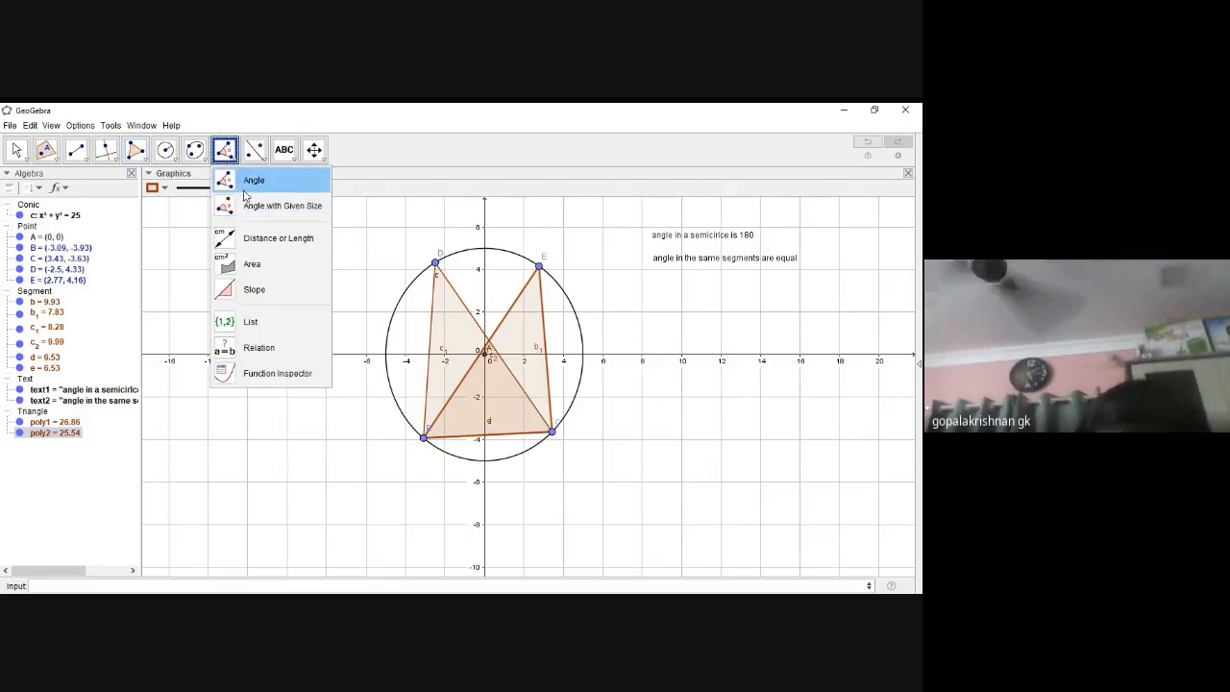
left_click(252, 181)
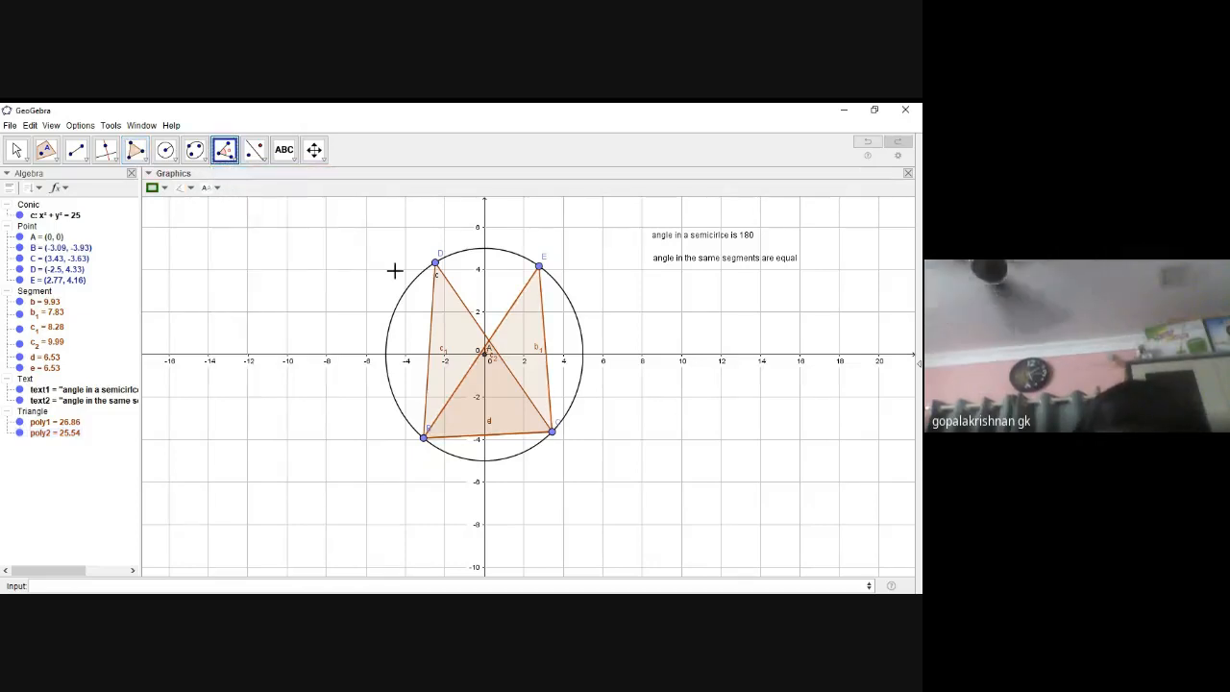
left_click(455, 291)
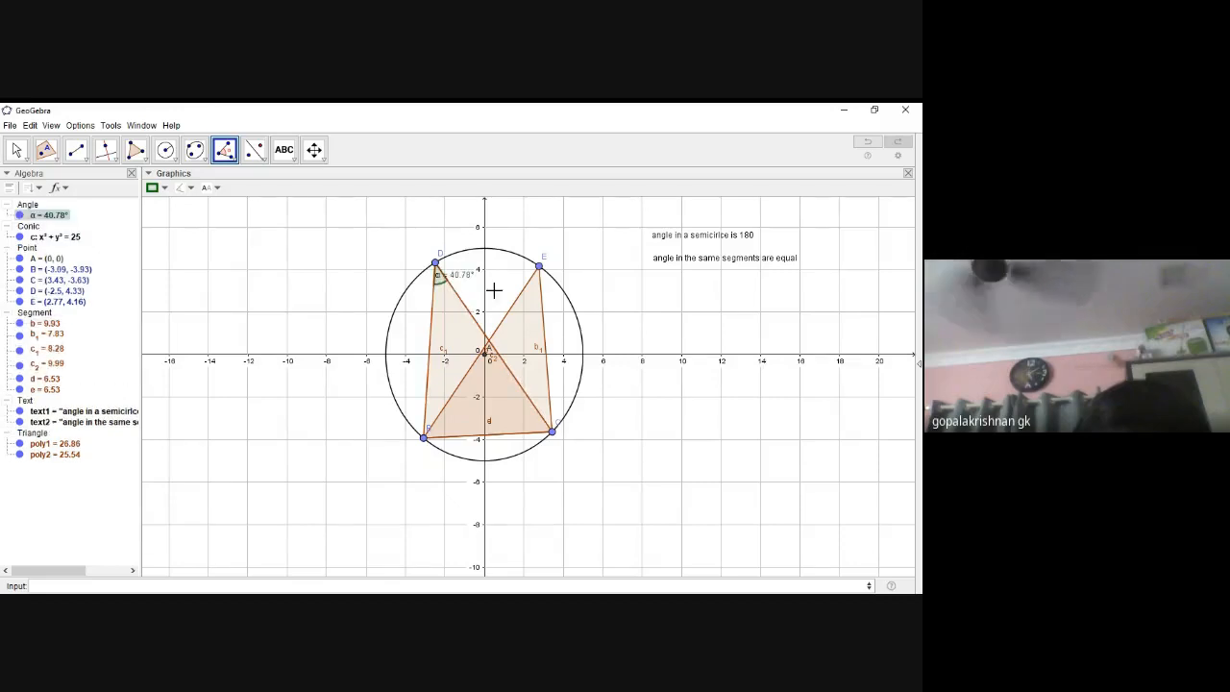
left_click(541, 308)
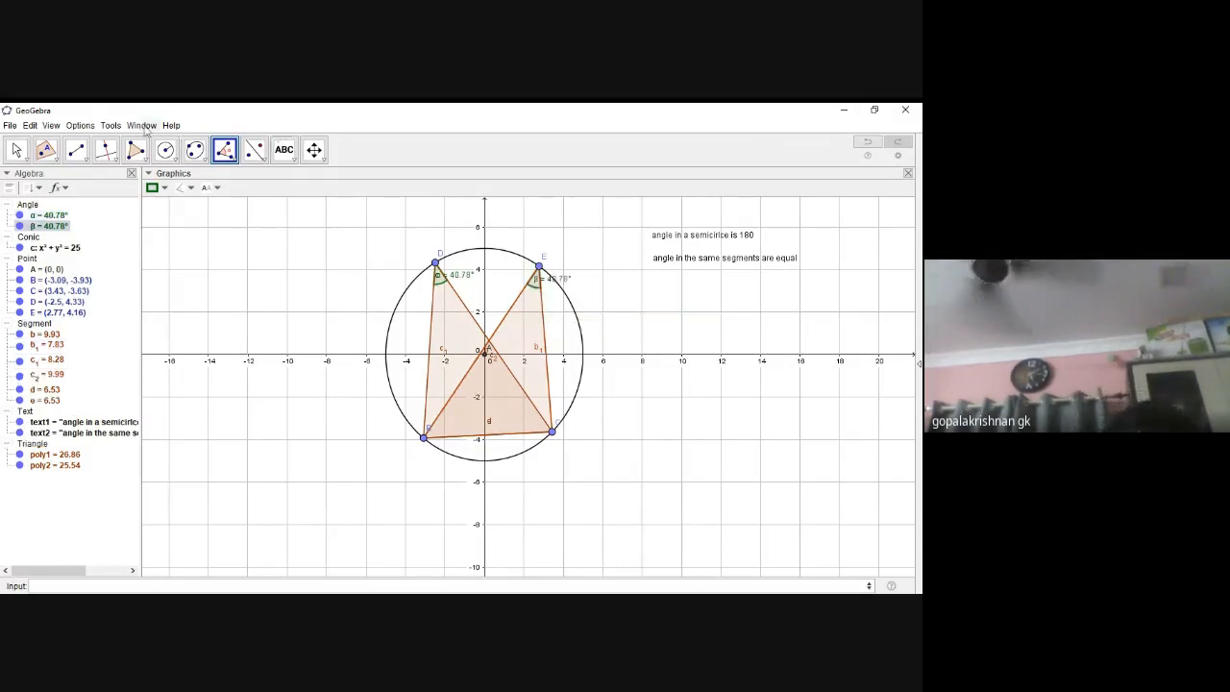
- Slide point D along the circle to about (-4.67, 1.78), nudge E to (2.76, 4.17), and bring D back to about (-1.81, 4.66)
left_click(15, 150)
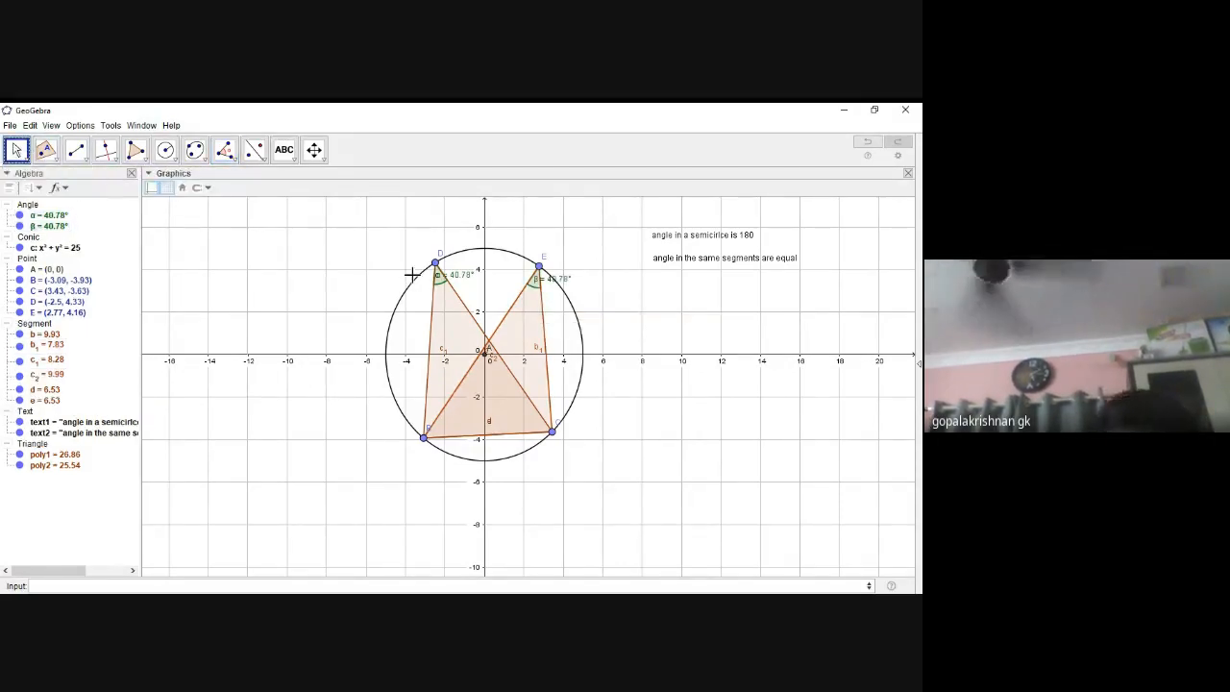
left_click_drag(436, 262, 396, 320)
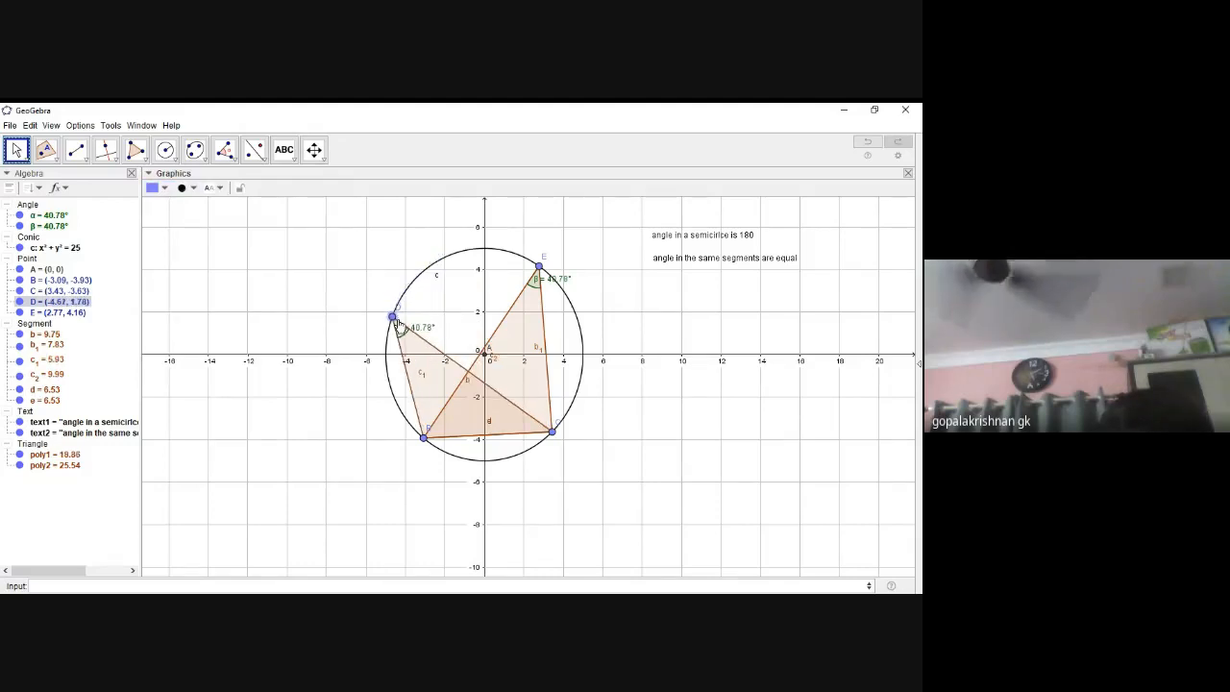
left_click(538, 268)
mouse_move(539, 267)
left_mouse_down()
mouse_move(575, 317)
mouse_move(539, 269)
mouse_move(487, 247)
mouse_move(414, 284)
mouse_move(574, 343)
mouse_move(565, 408)
mouse_move(527, 270)
mouse_move(539, 267)
left_mouse_up()
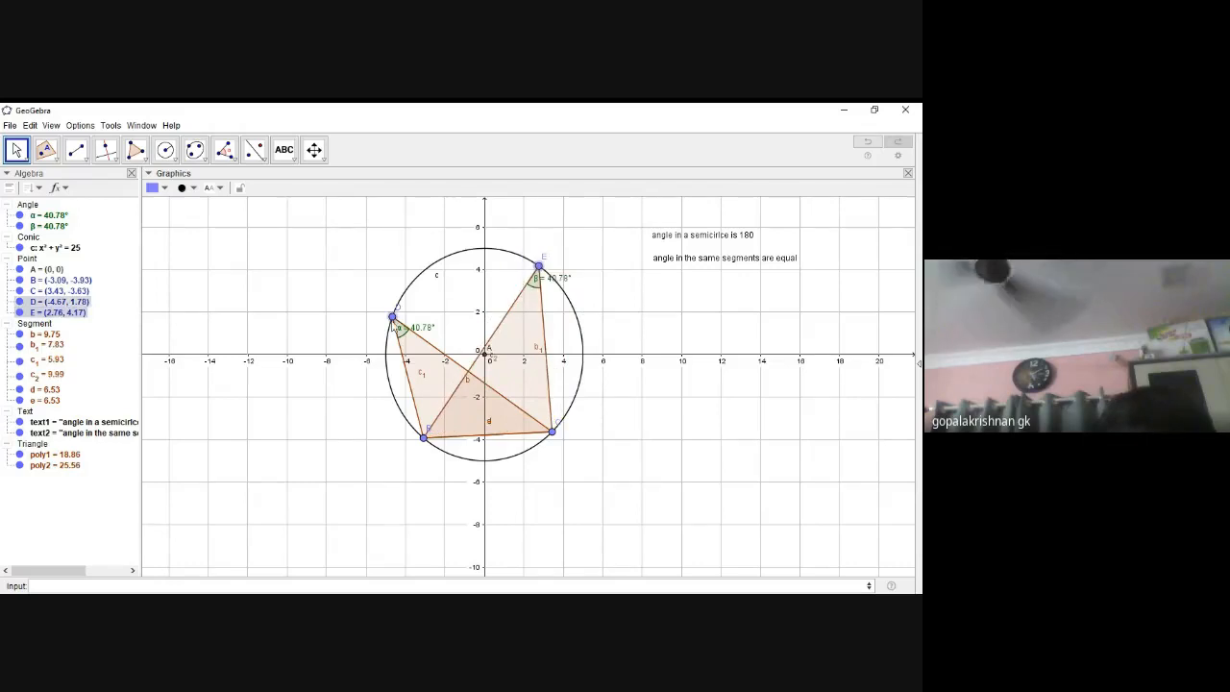
left_click_drag(392, 317, 448, 257)
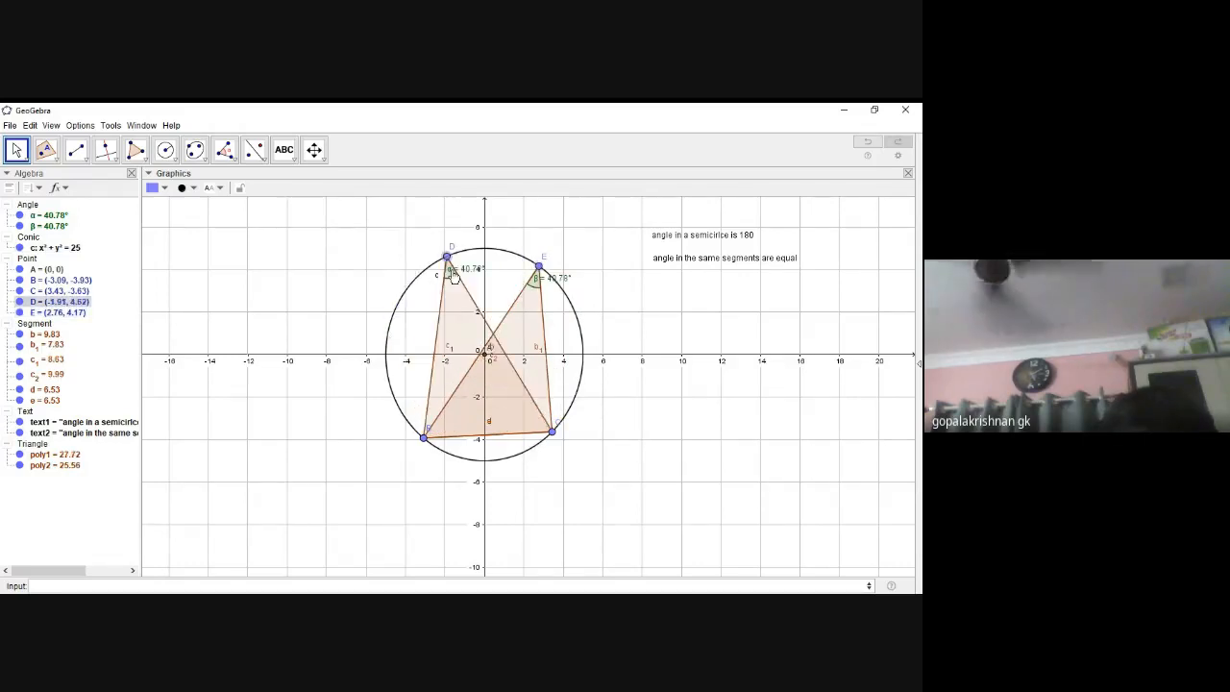
- Move points B and C along the circle to about (-5, 0) and (5, 0), making chord BC a diameter
left_click(423, 438)
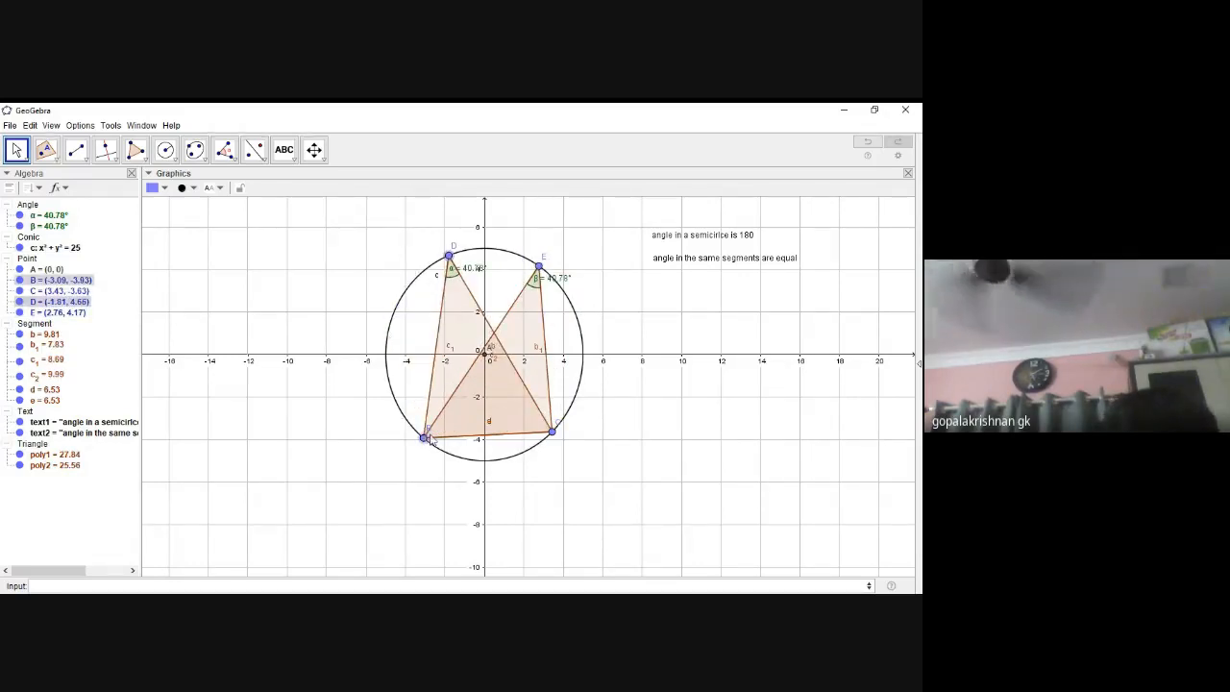
left_click_drag(423, 439, 410, 361)
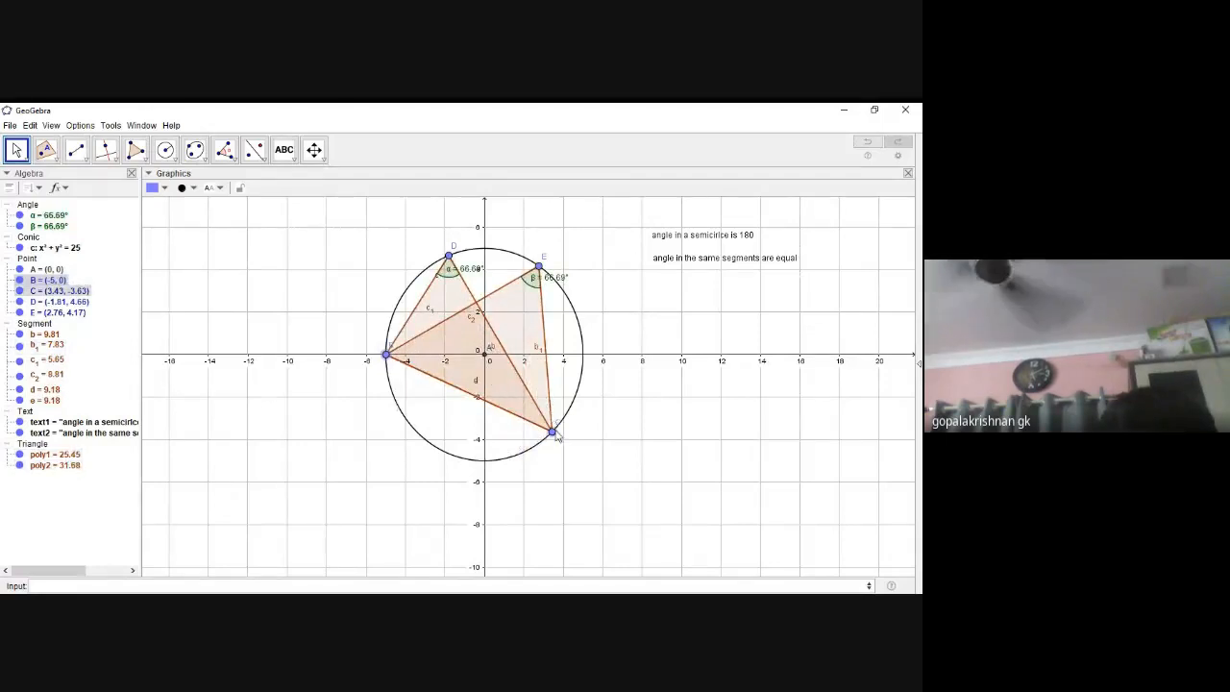
left_click_drag(552, 432, 583, 354)
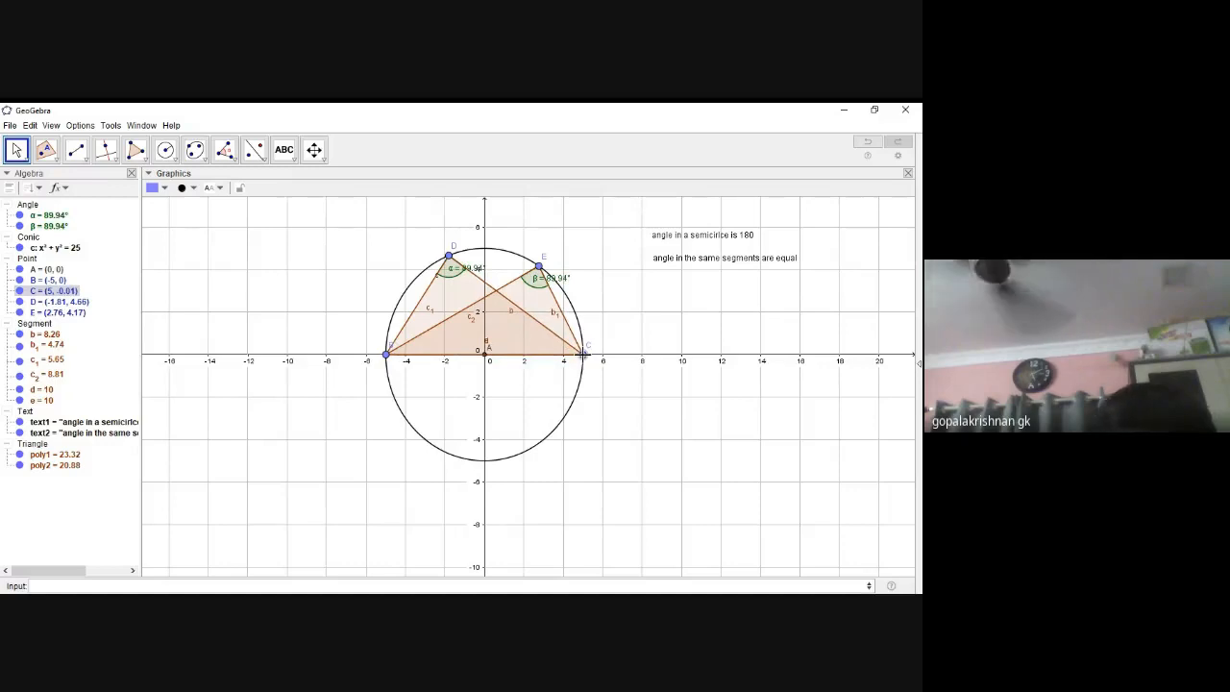
- Move points B and C back down the circle to about (-3.39, -3.68) and (3.32, -3.74)
left_click_drag(386, 355, 417, 432)
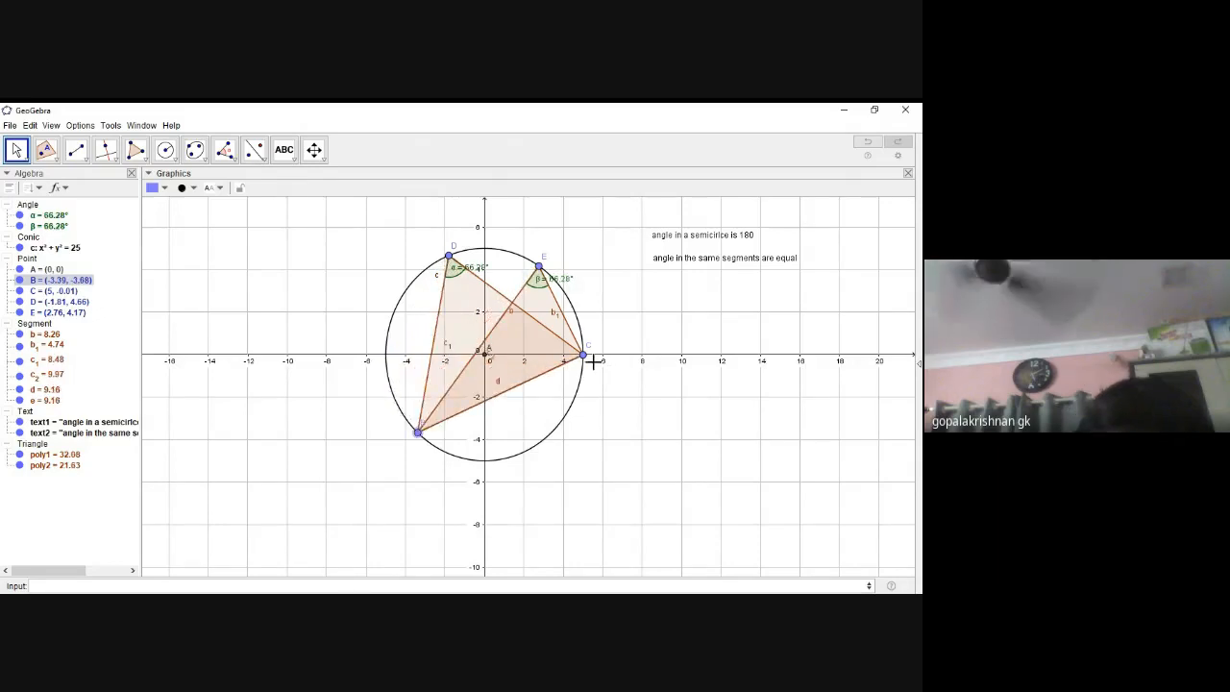
left_click(582, 358)
left_click_drag(583, 358, 558, 449)
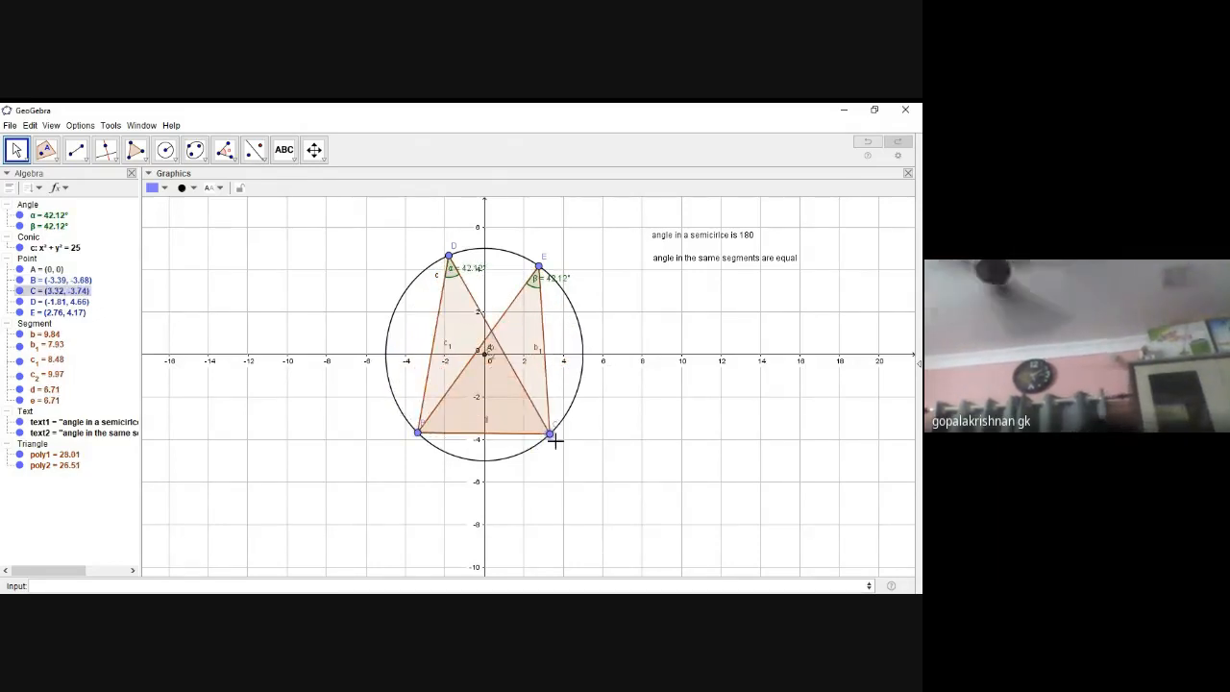
- Move points D and E onto the minor arc below chord BC, at about (0.18, -5) and (1.96, -4.6)
left_click(449, 257)
left_click_drag(449, 258, 489, 450)
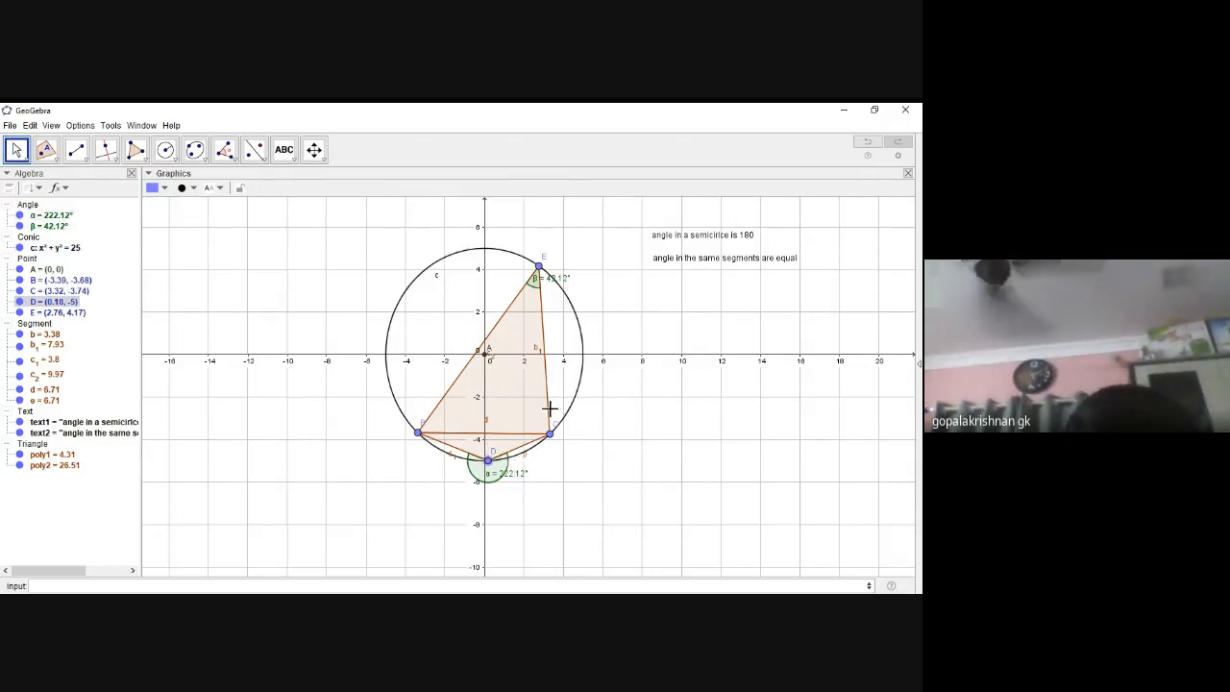
left_click(520, 525)
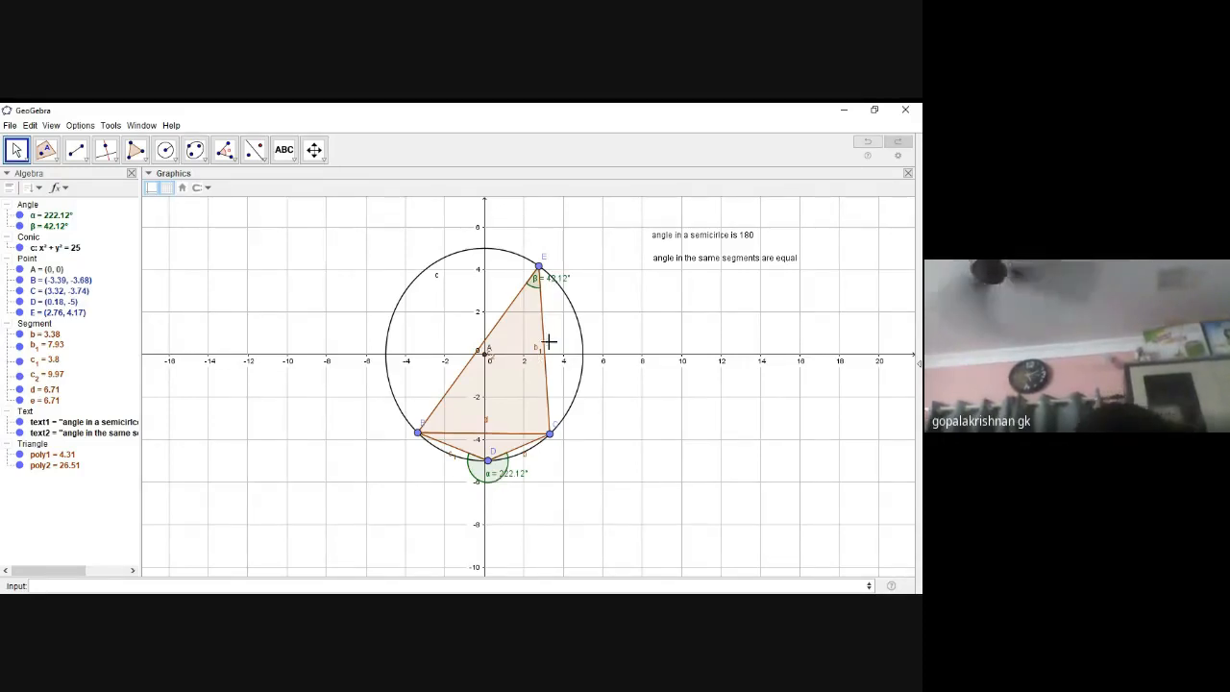
left_click_drag(541, 270, 519, 441)
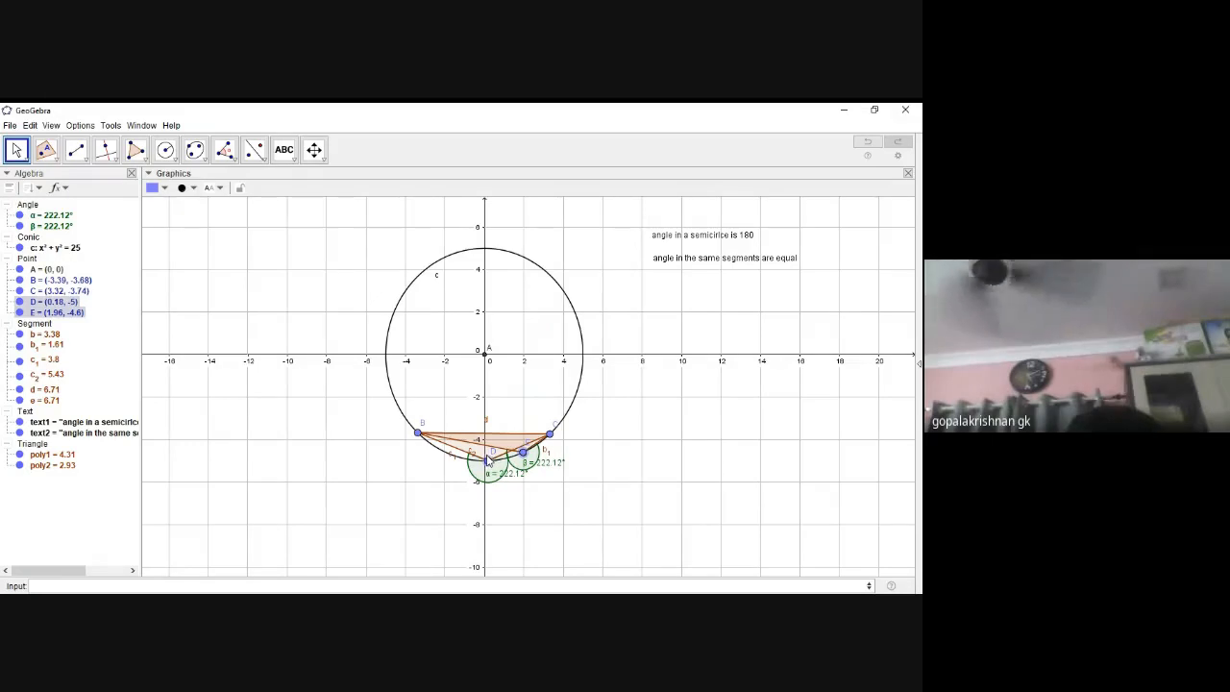
- Return points D and E to the major arc above chord BC, at about (-2.38, 4.4) and (2.6, 4.27)
left_click_drag(488, 464, 438, 260)
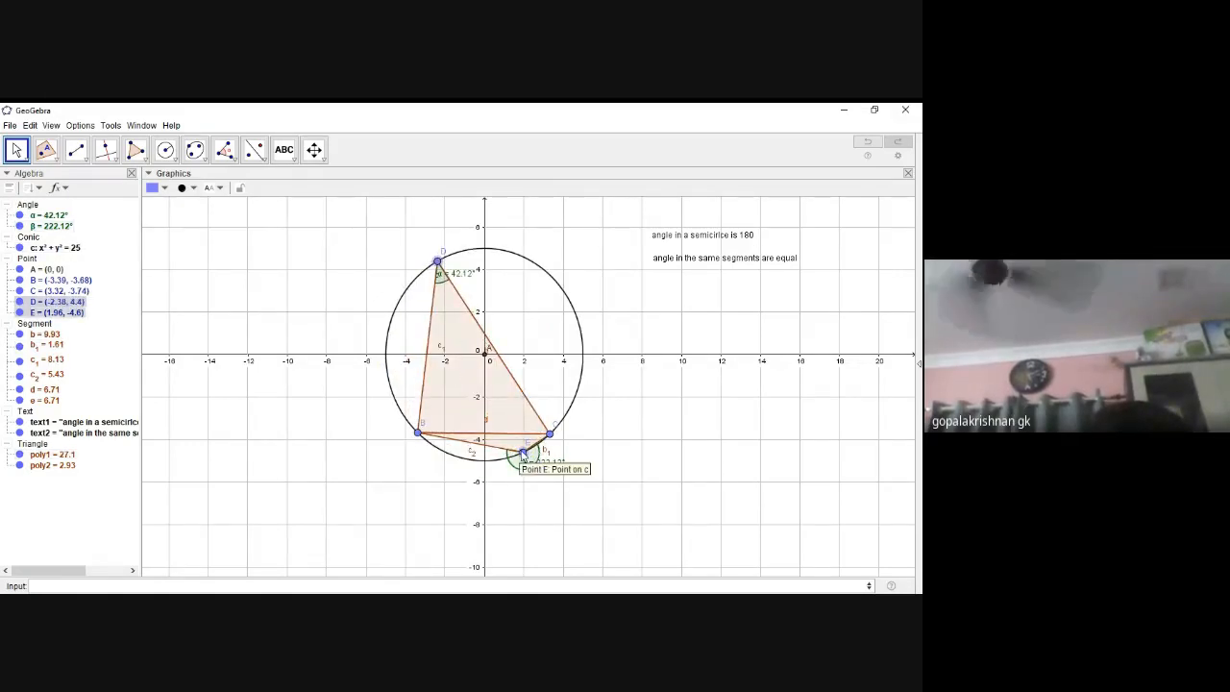
left_click_drag(523, 456, 530, 280)
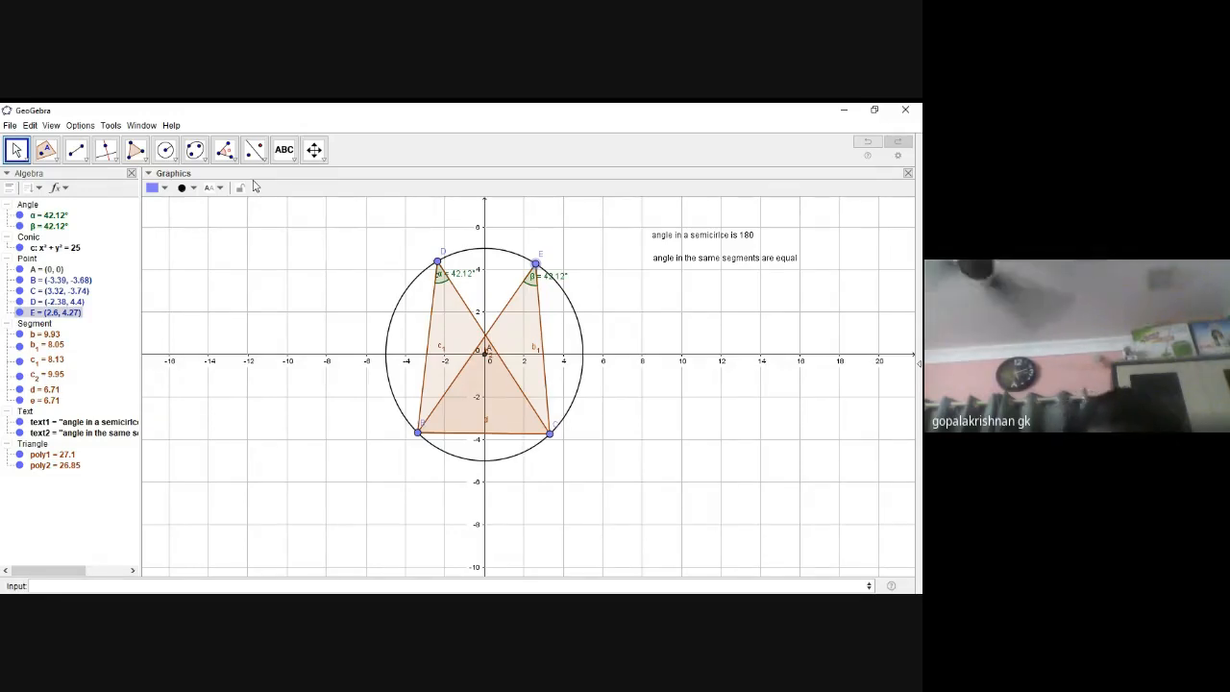
- Place the text "angle at the centre is twoce the angle at any point on the remaining part of the circle" below the existing notes, fully in view
left_click(285, 152)
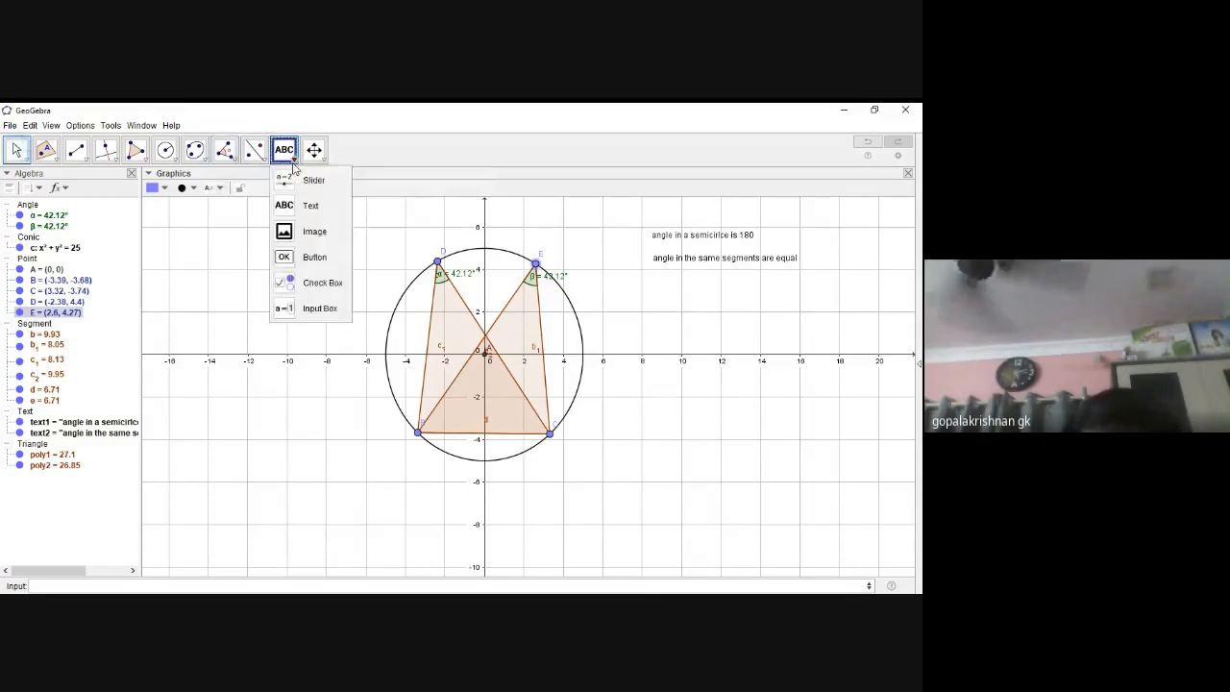
left_click(338, 215)
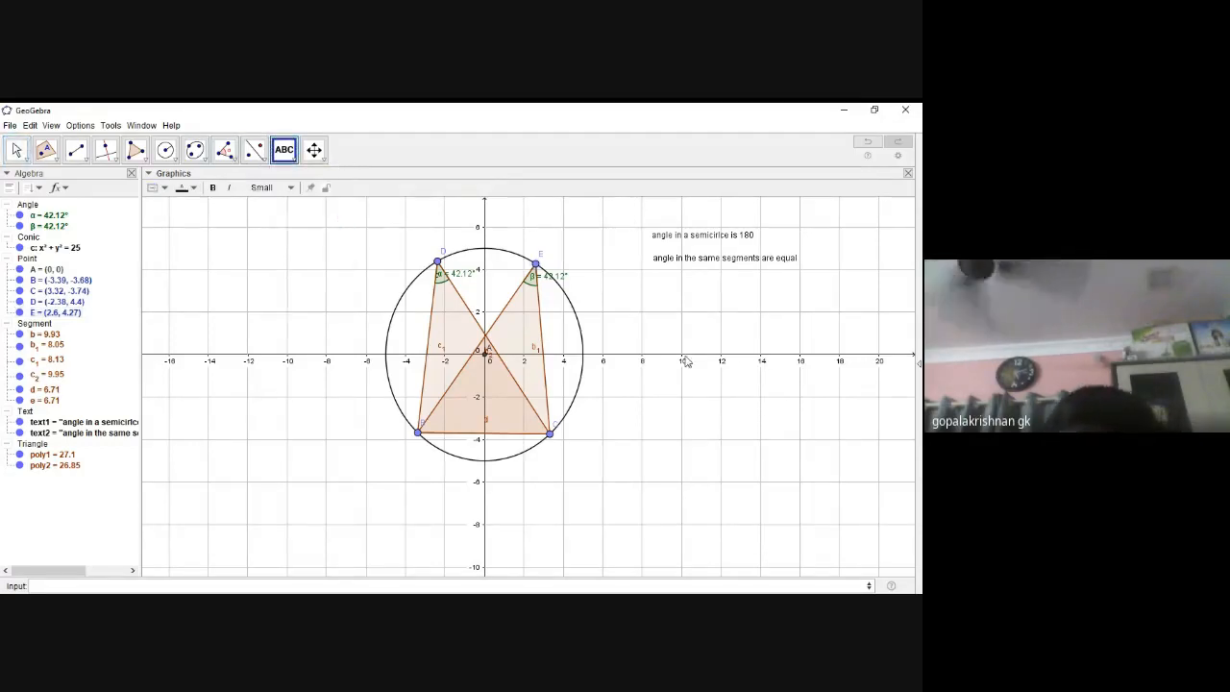
left_click(659, 301)
type("ang")
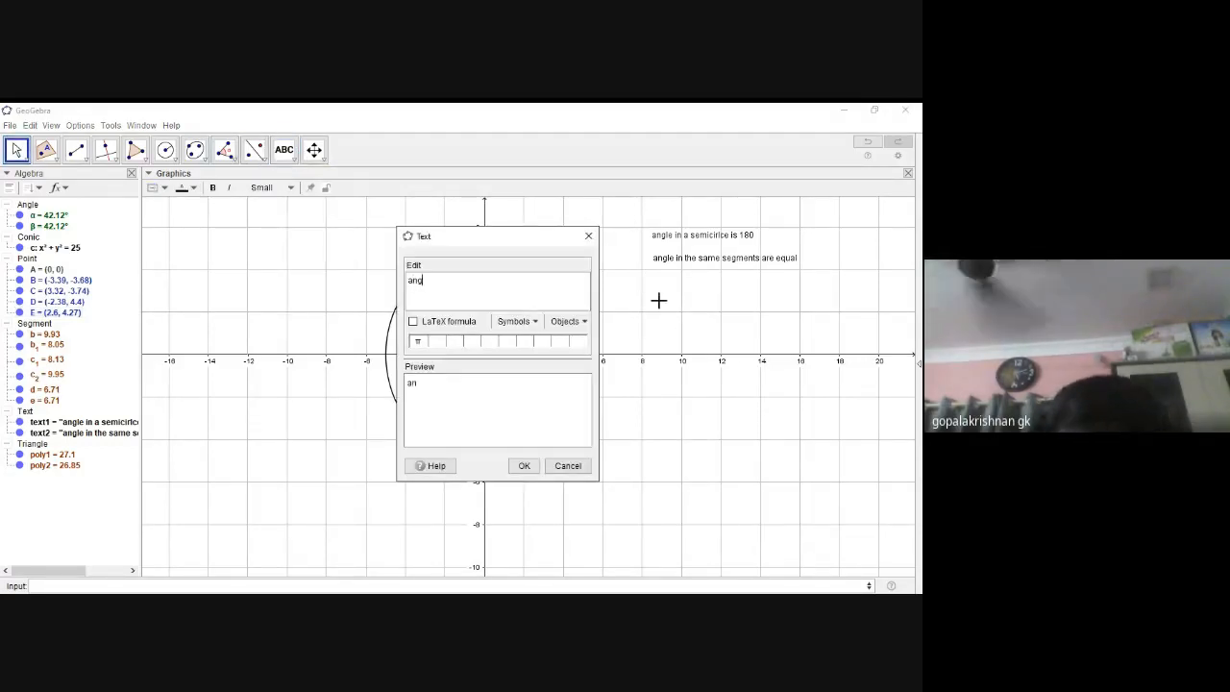
type("le at the centre is twoce t")
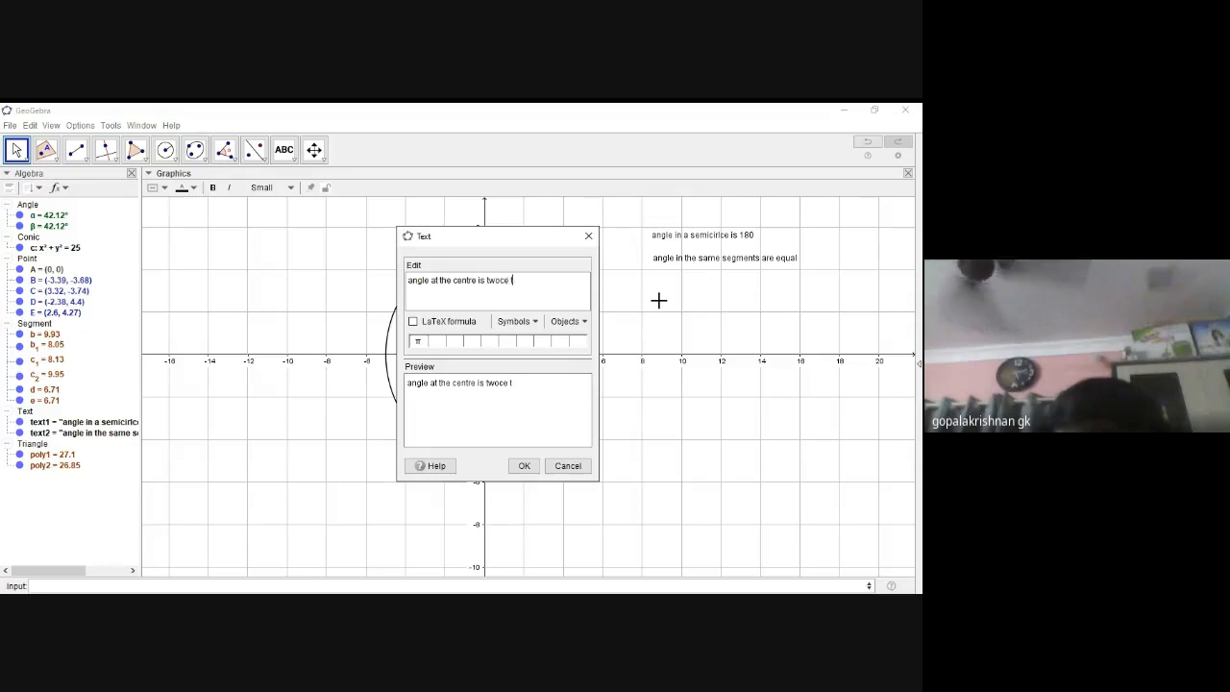
type("he an")
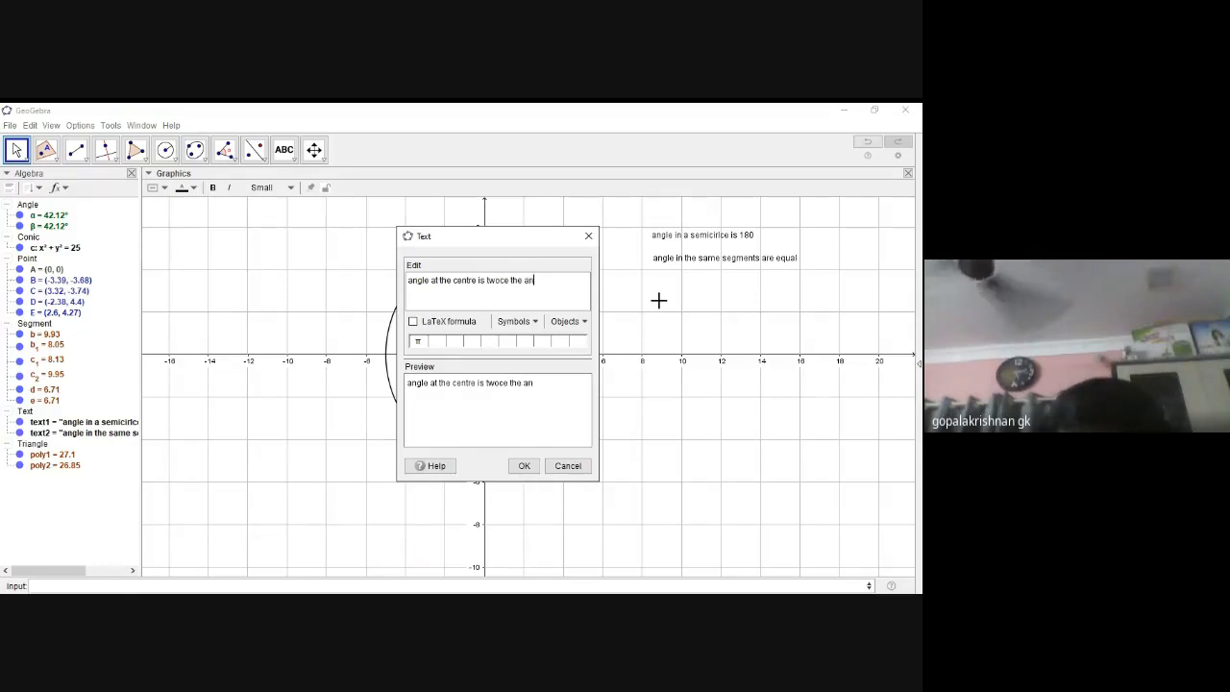
type("gle ")
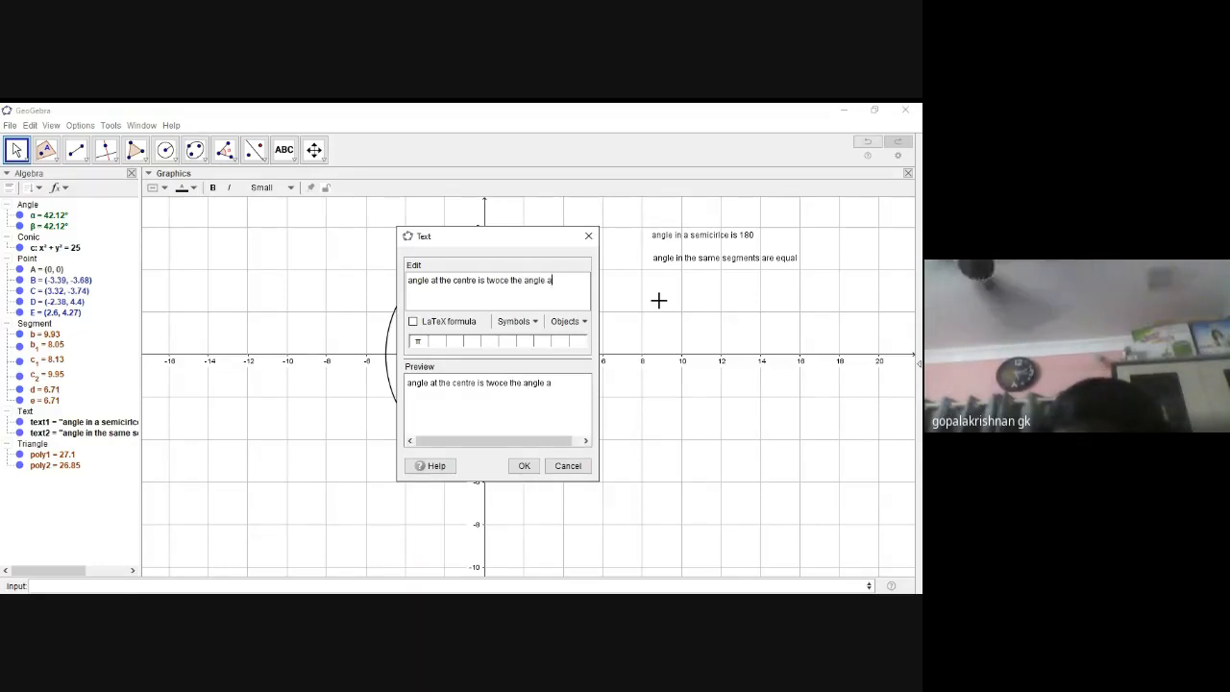
type("at any po")
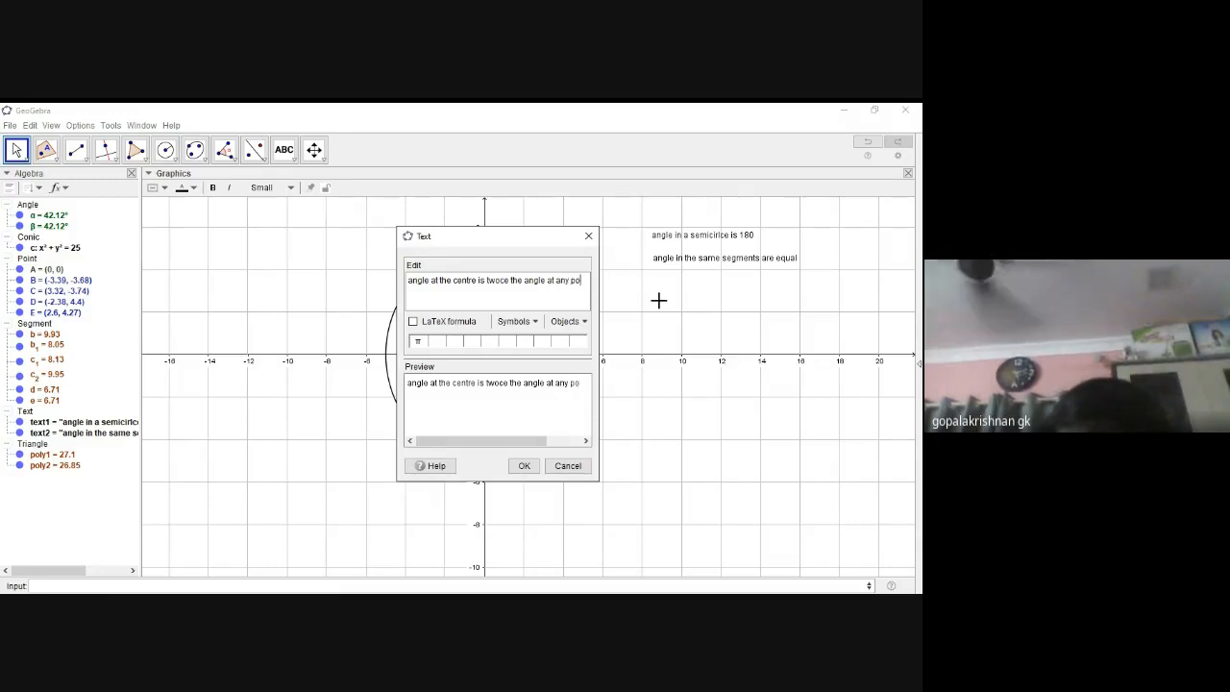
type("int on the rema")
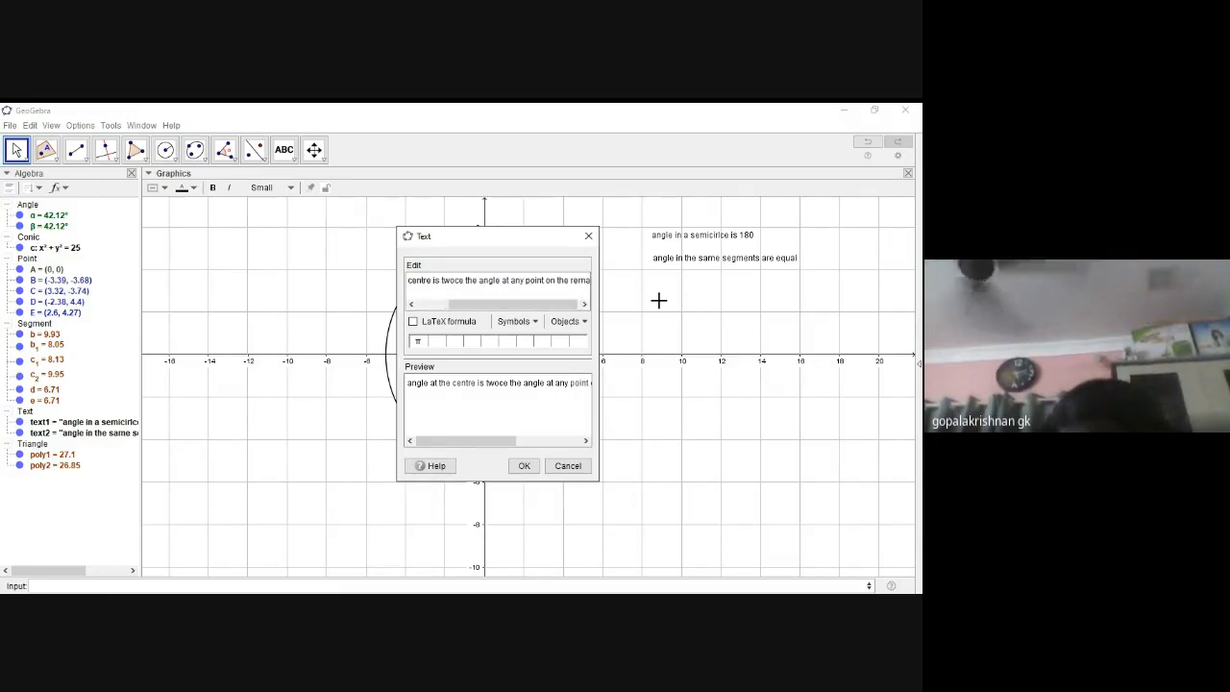
type("ining part o")
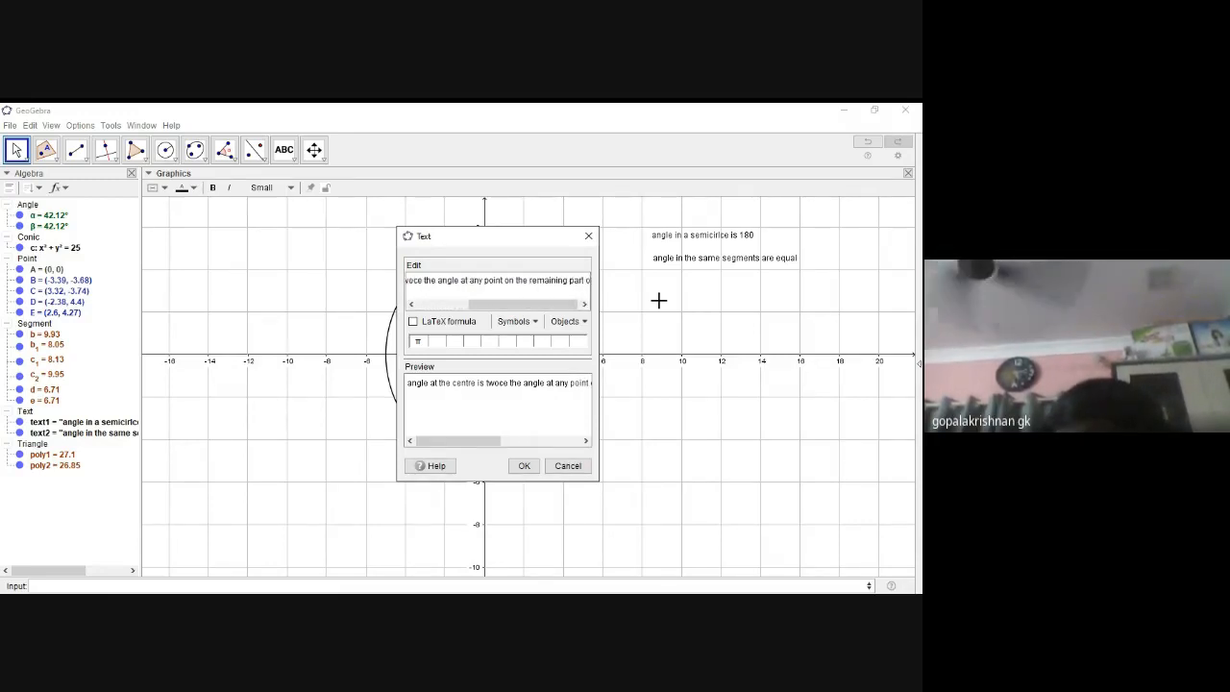
type("f the circle")
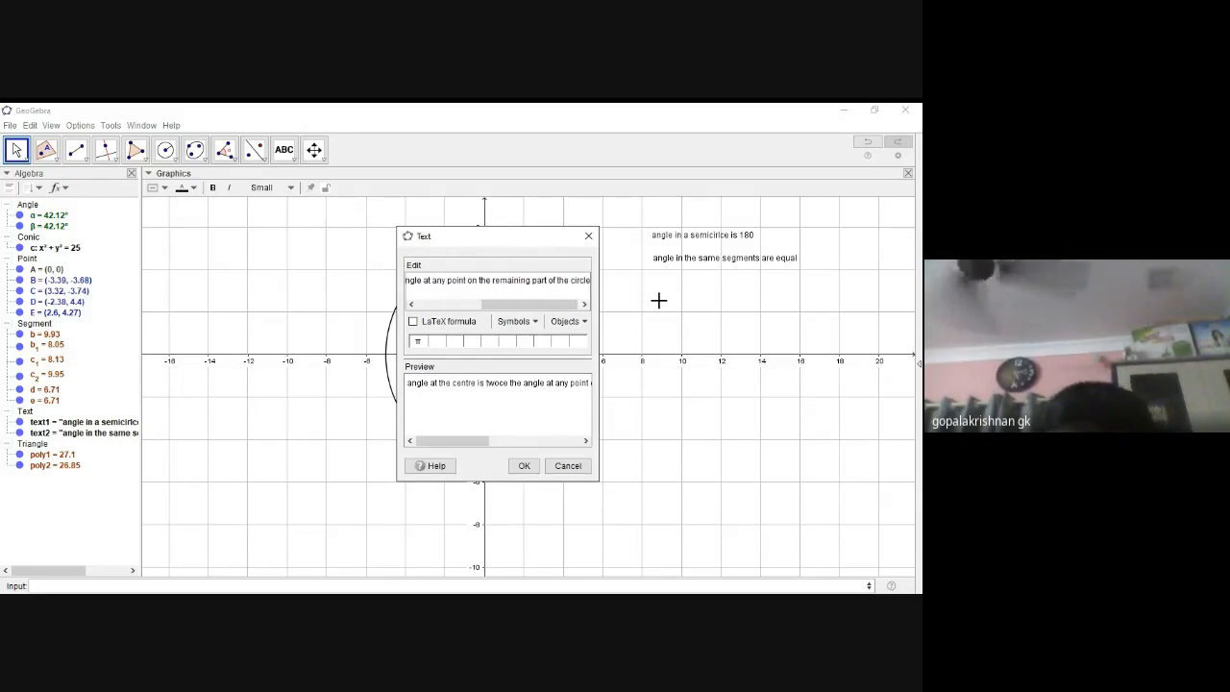
left_click(523, 465)
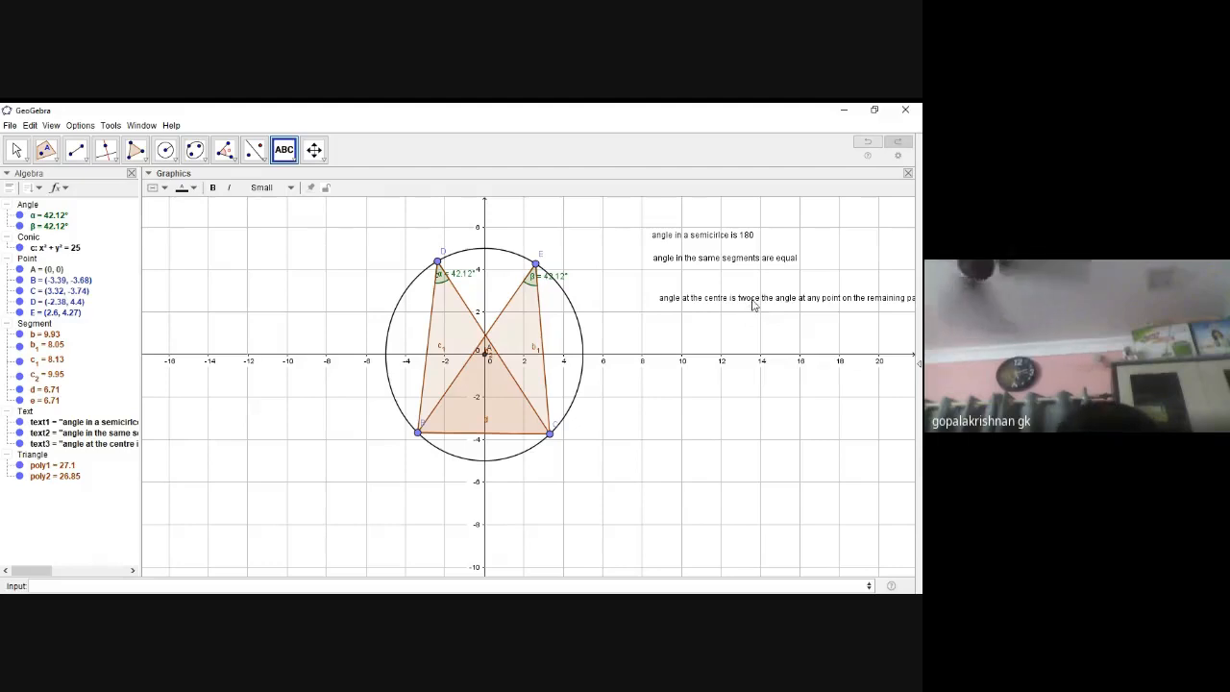
left_click_drag(755, 301, 683, 292)
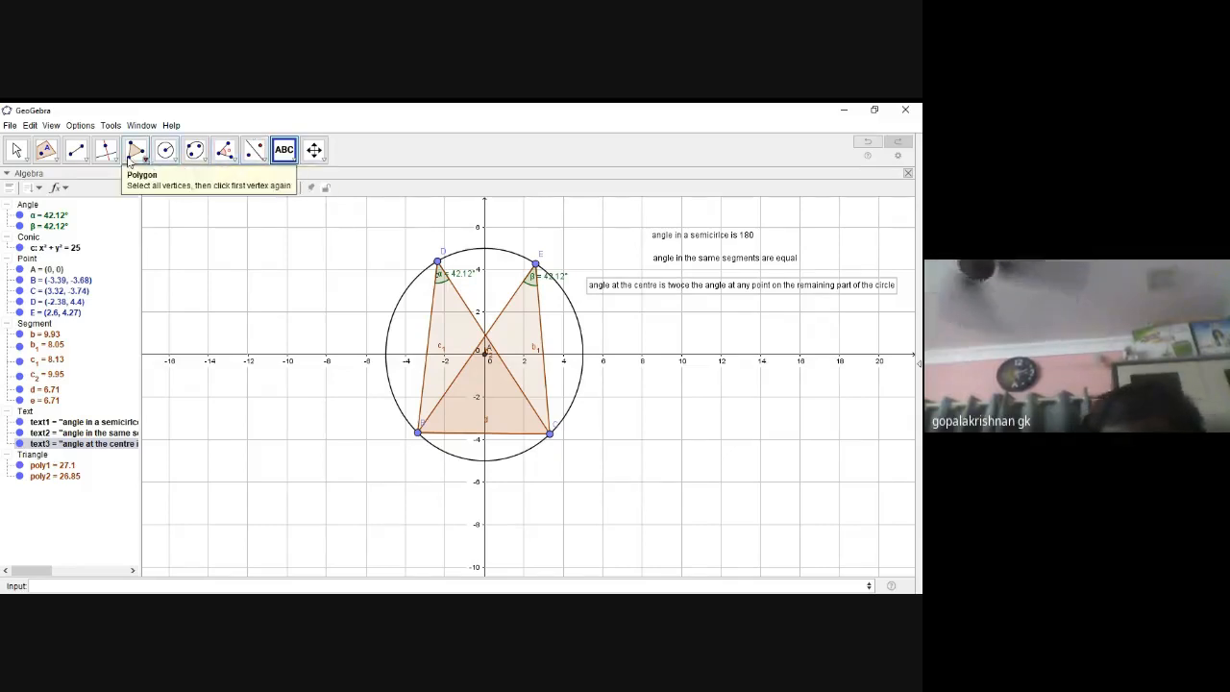
- Draw a triangle through centre A and points B and C with the Polygon tool
left_click(136, 153)
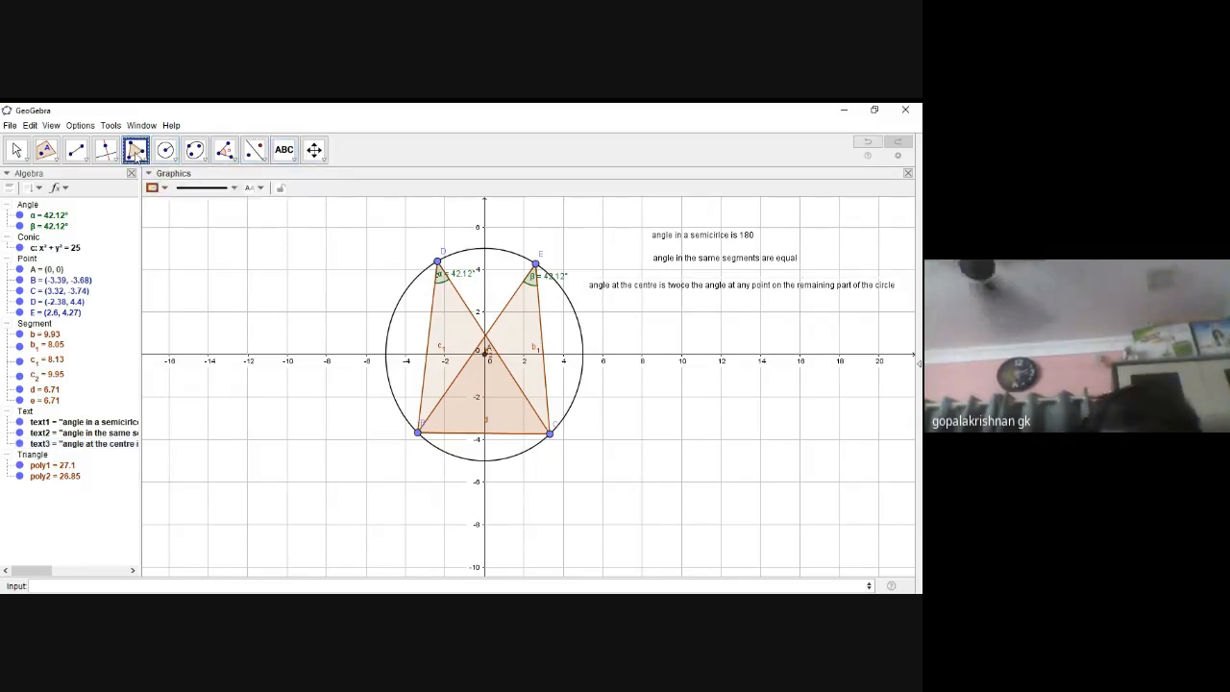
left_click(486, 357)
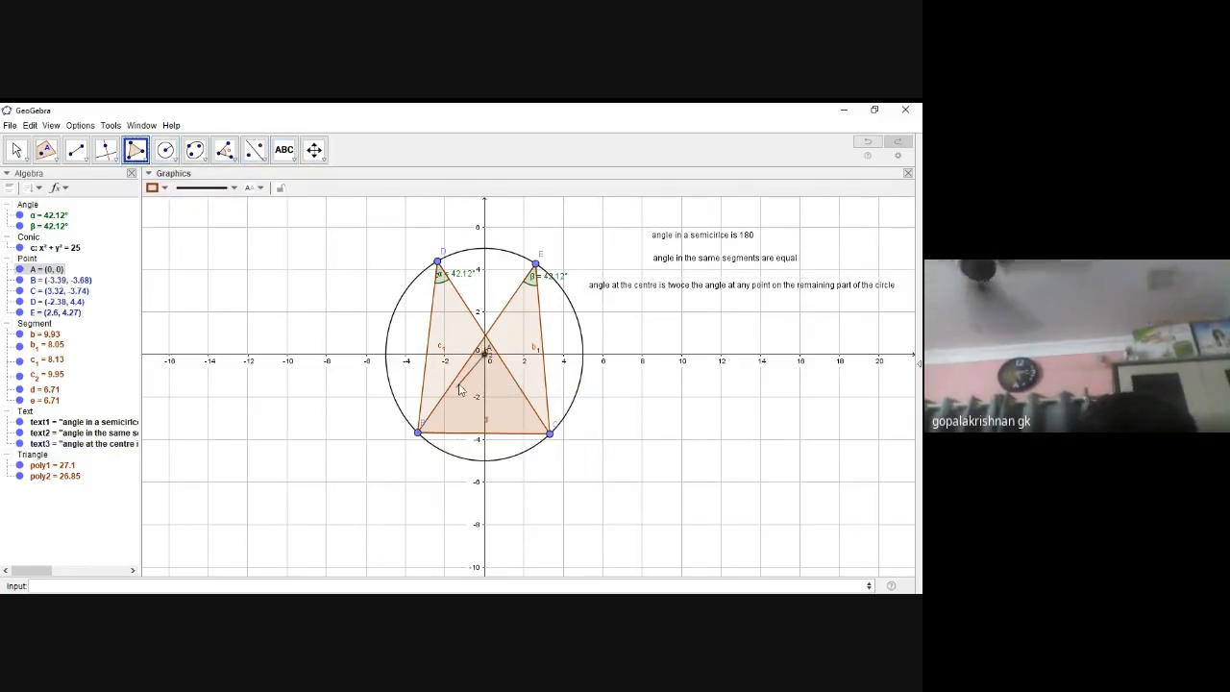
left_click(415, 436)
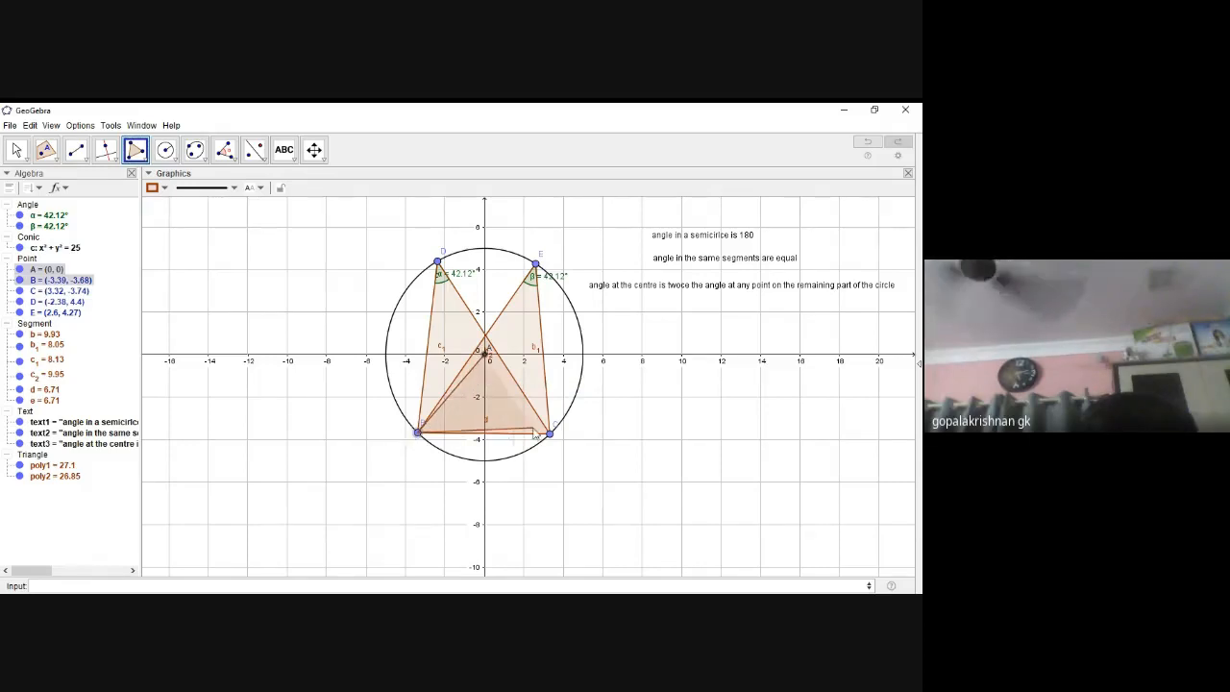
left_click(549, 434)
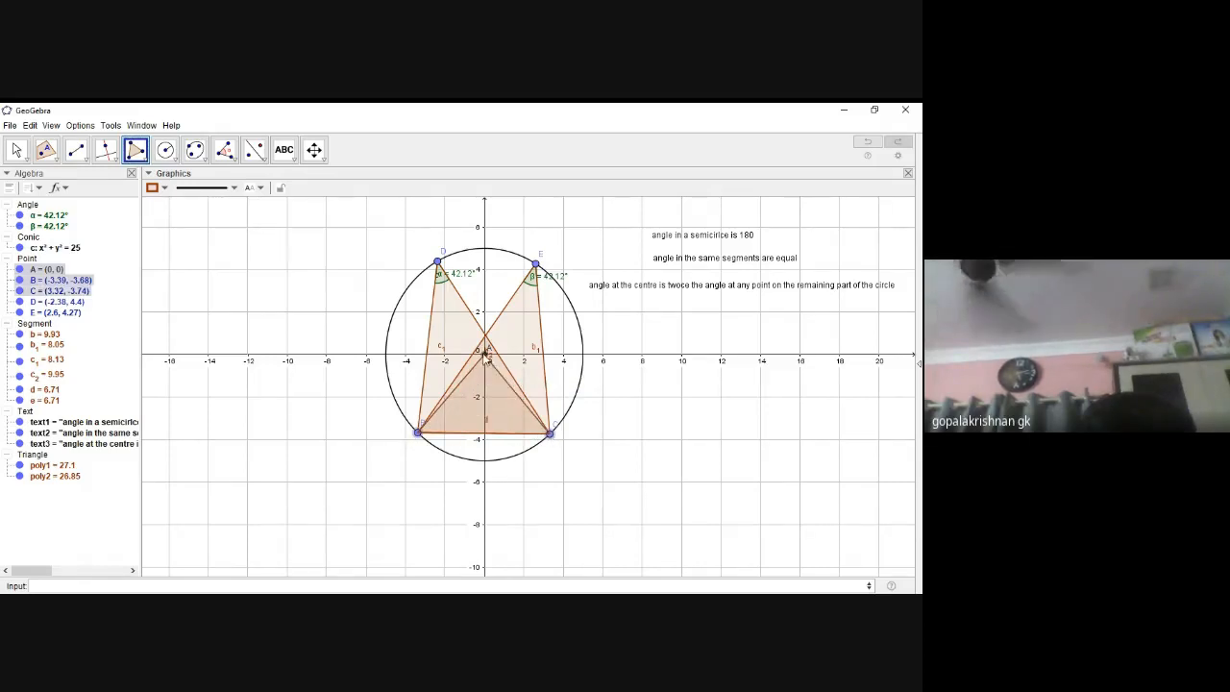
left_click(487, 357)
- Colour triangle ABC blue (#0000FF) and increase its fill opacity
right_click(478, 396)
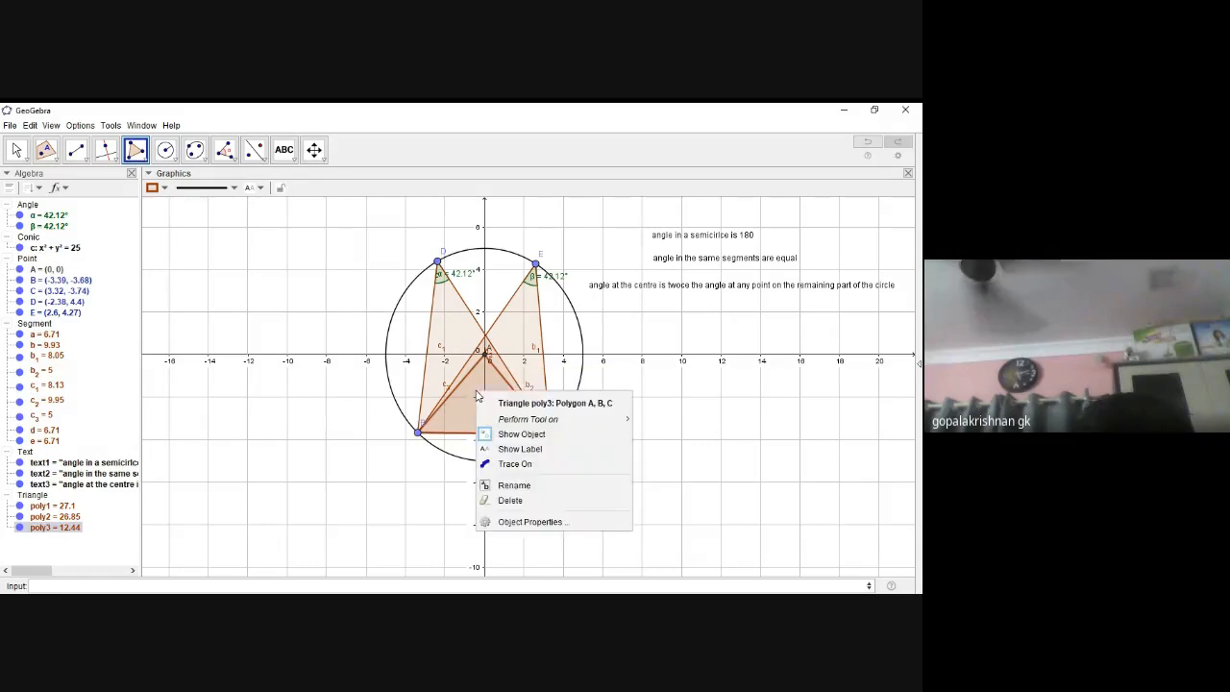
left_click(530, 522)
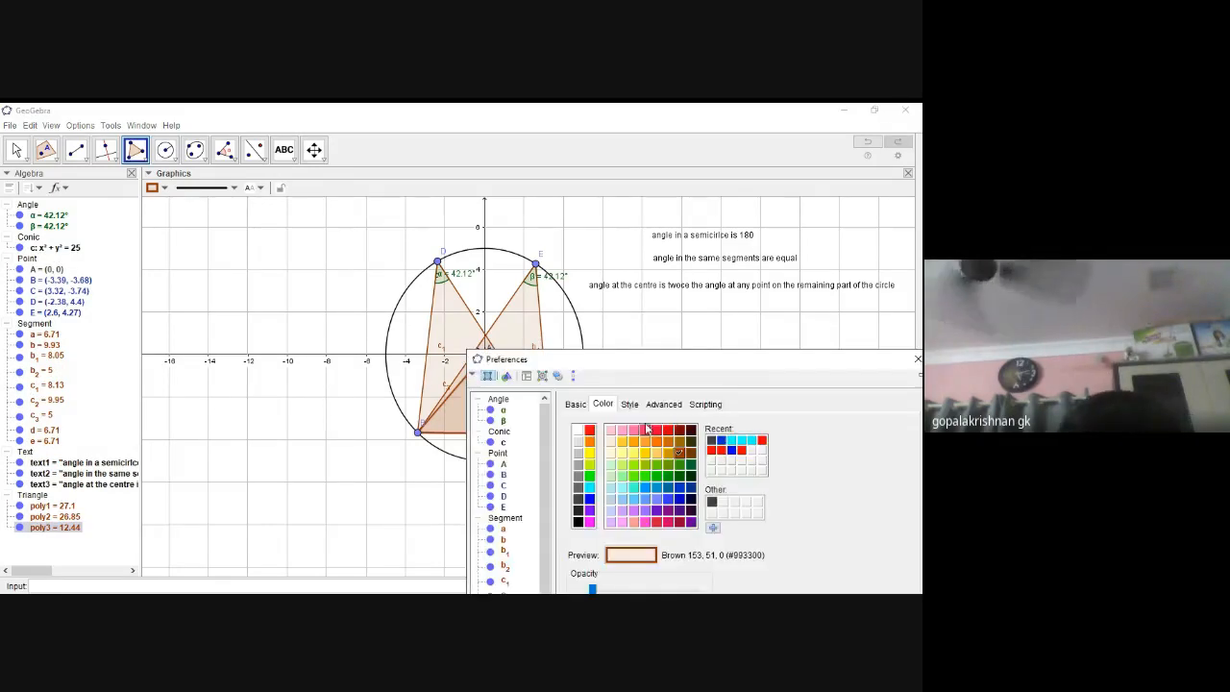
left_click(589, 498)
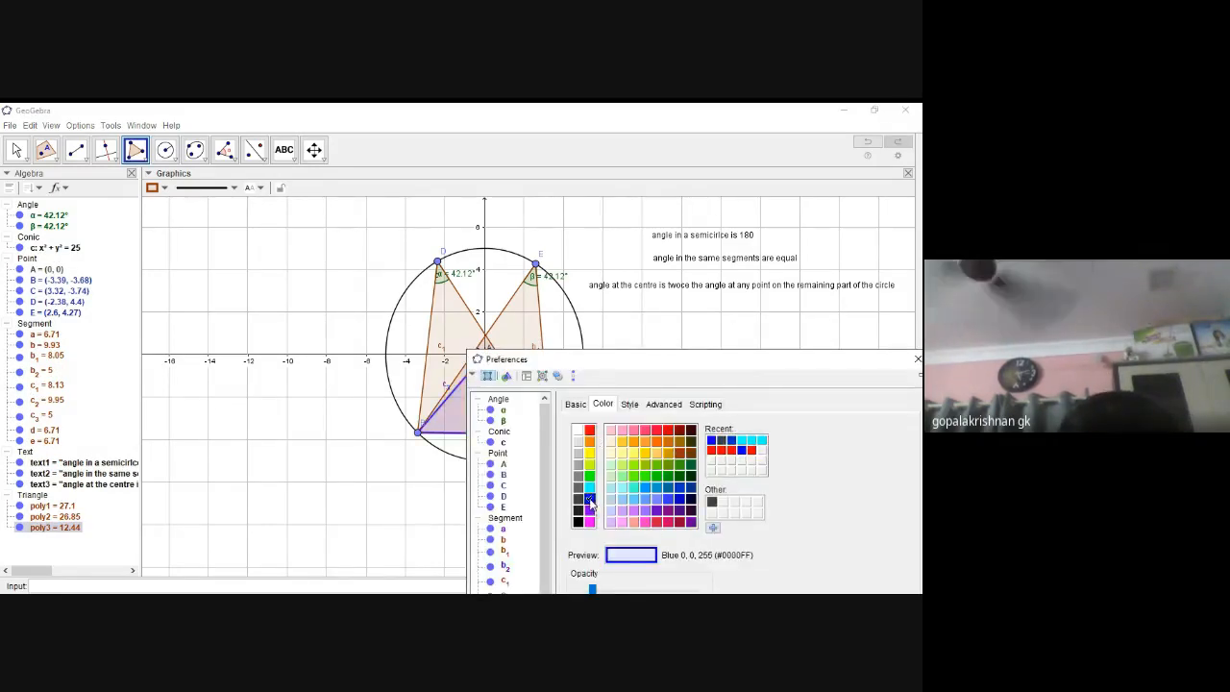
left_click_drag(593, 590, 629, 590)
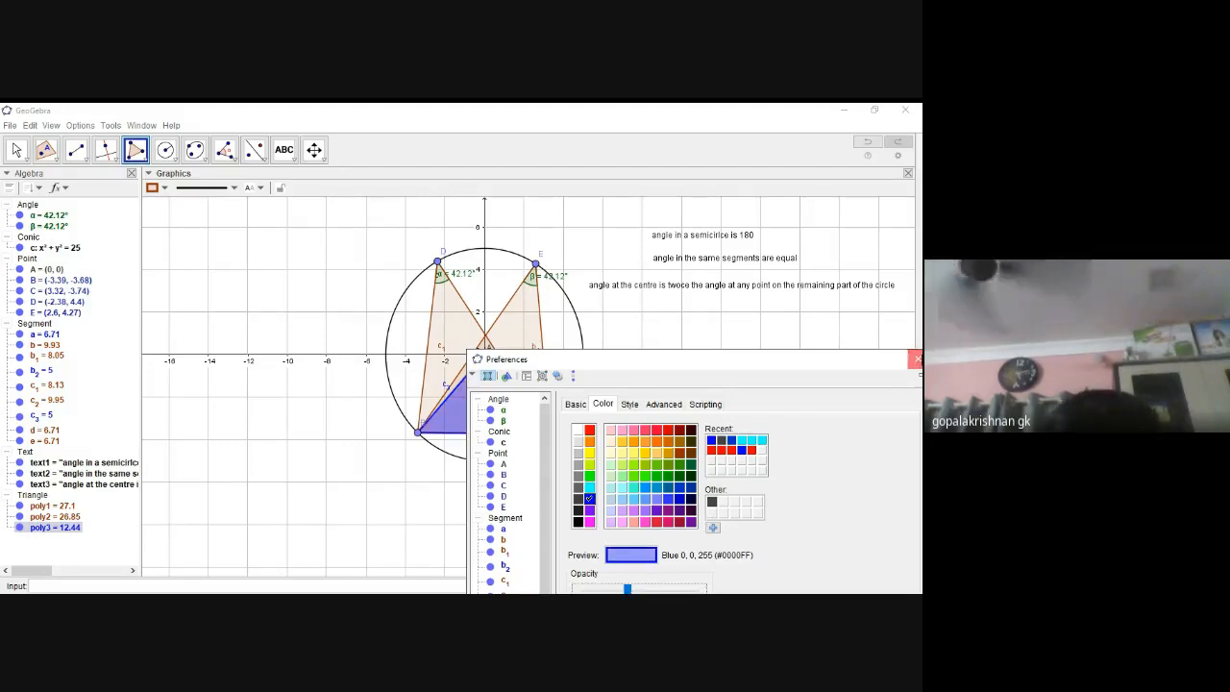
left_click(916, 359)
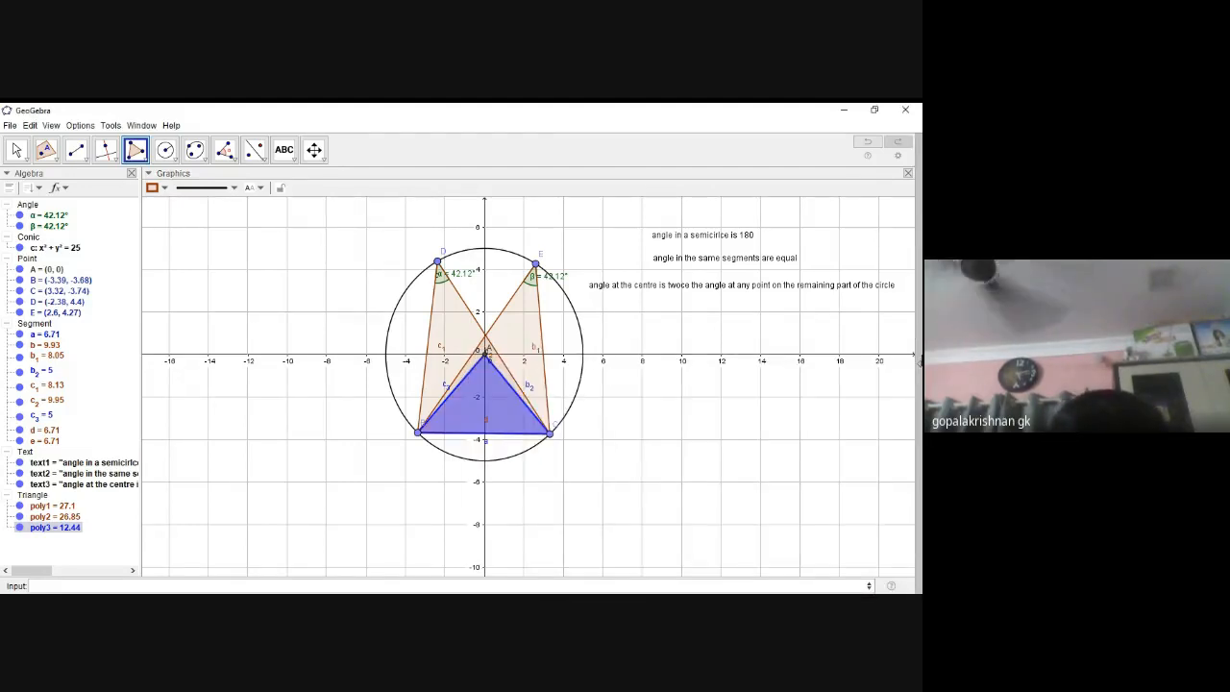
- Measure the angle at centre A between the triangle's sides AB and AC, and place its label outside the blue triangle near chord CE
left_click(224, 152)
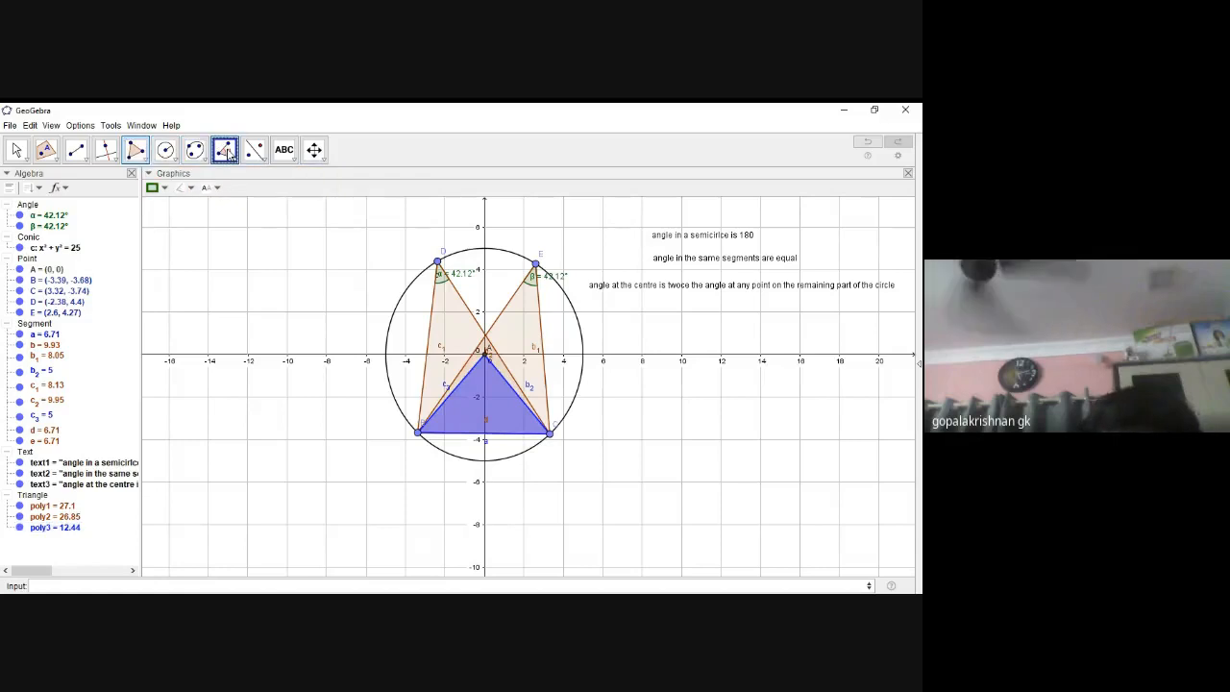
left_click(467, 382)
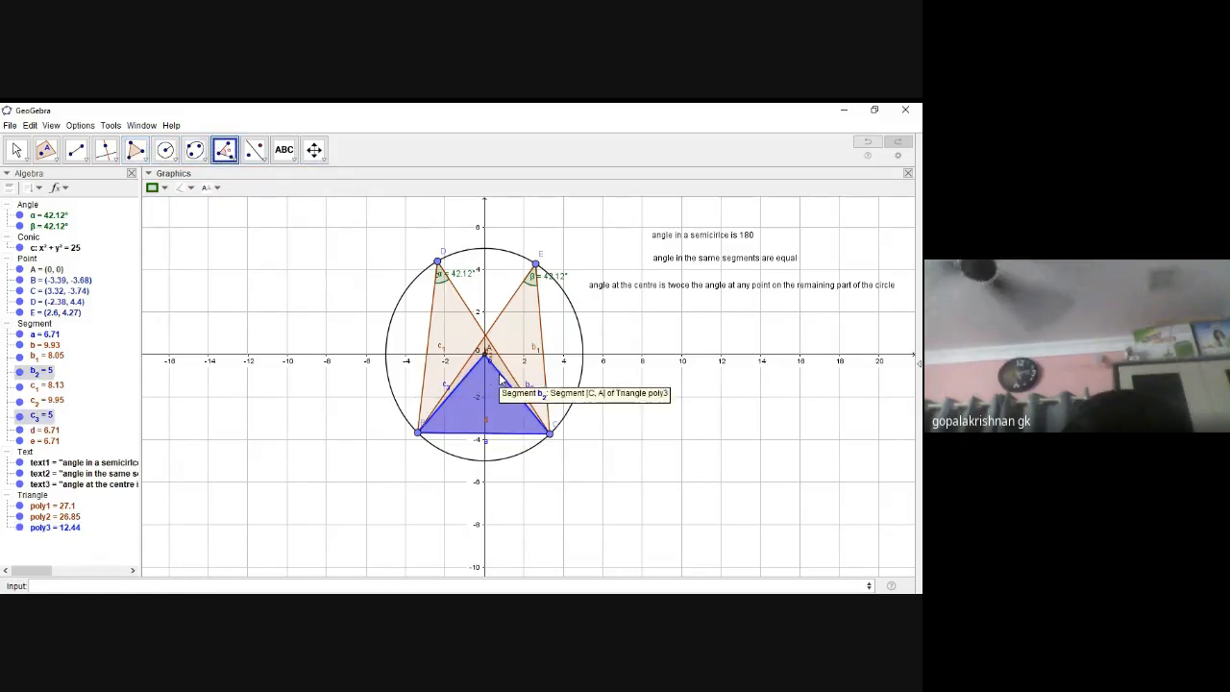
left_click(499, 375)
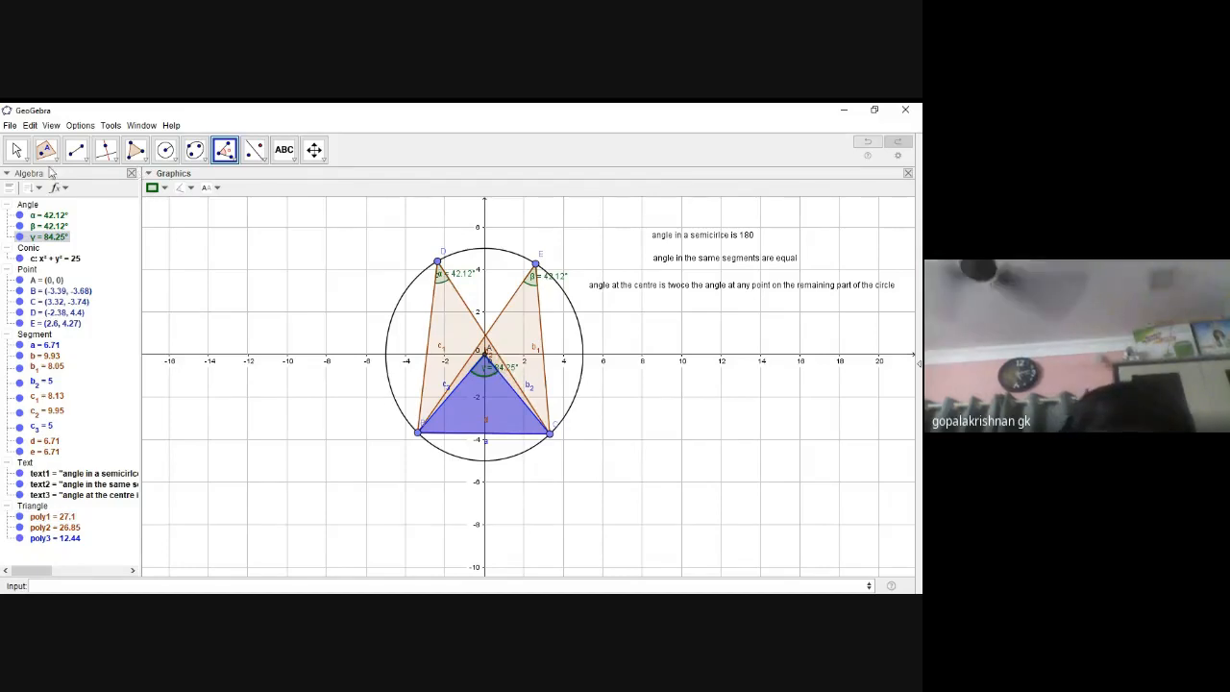
left_click(13, 150)
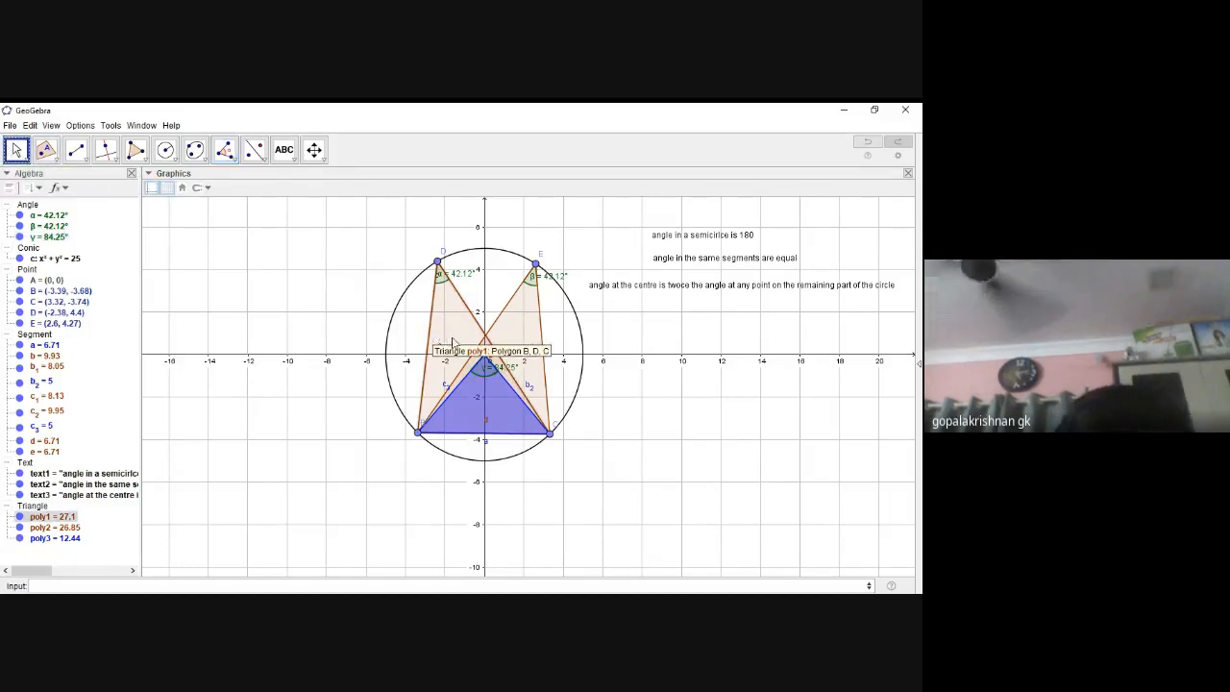
left_click_drag(511, 377, 582, 381)
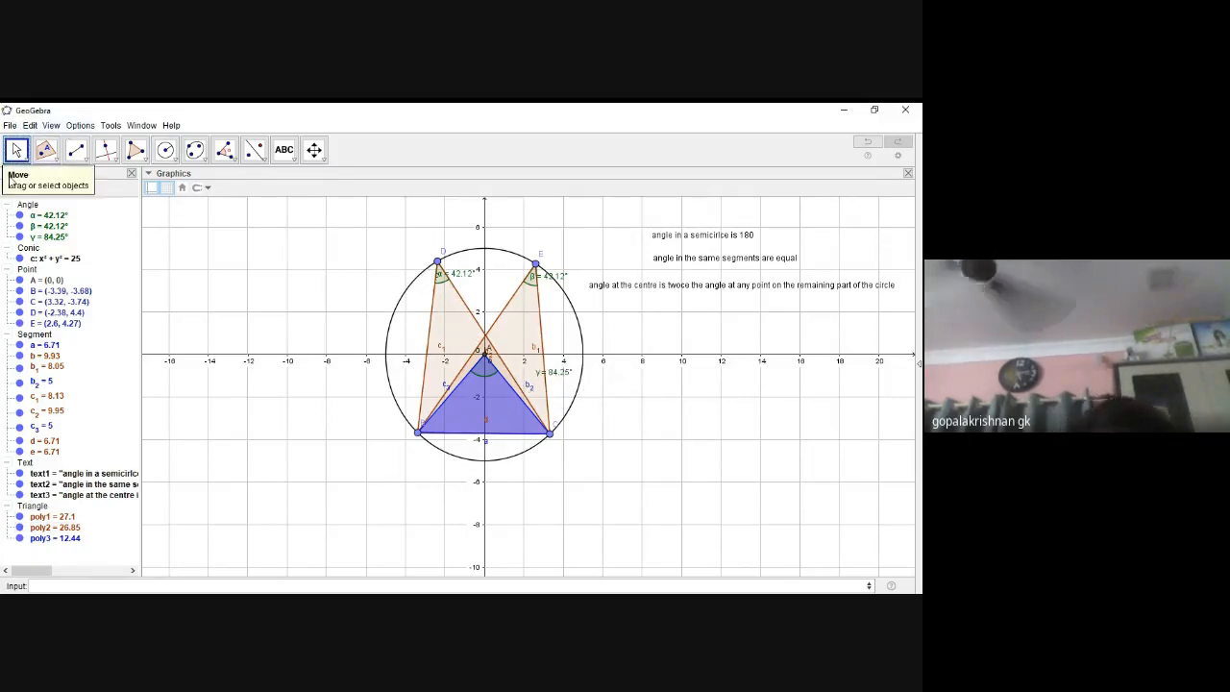
- Vary the angles by moving D to about (-4.78, 1.45), B via (0, -5) to about (-5, 0.05), and C to about (5, -0.07)
left_click(439, 269)
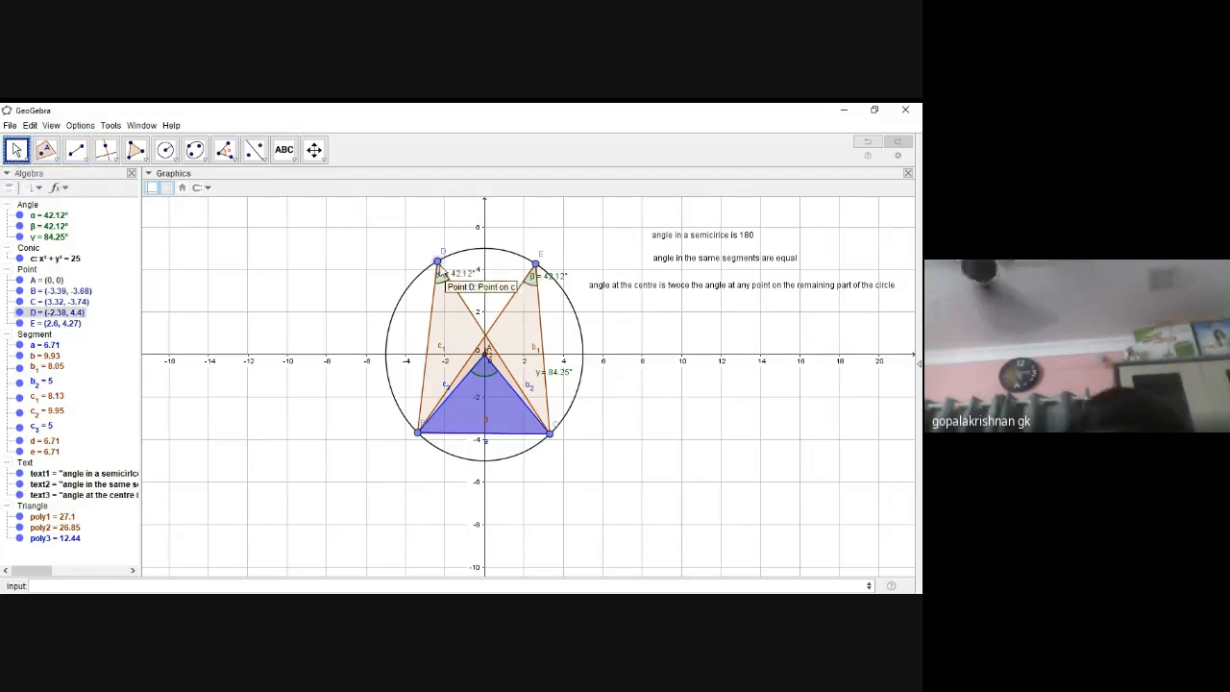
left_click_drag(439, 269, 390, 323)
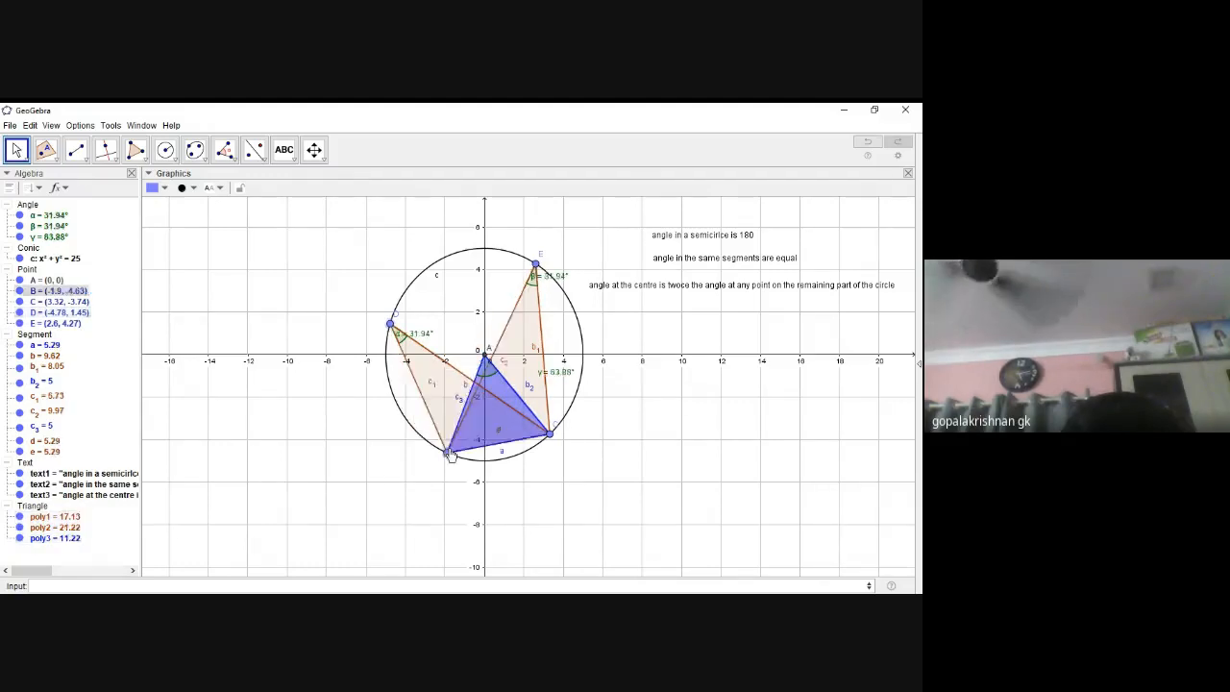
left_click_drag(418, 432, 490, 443)
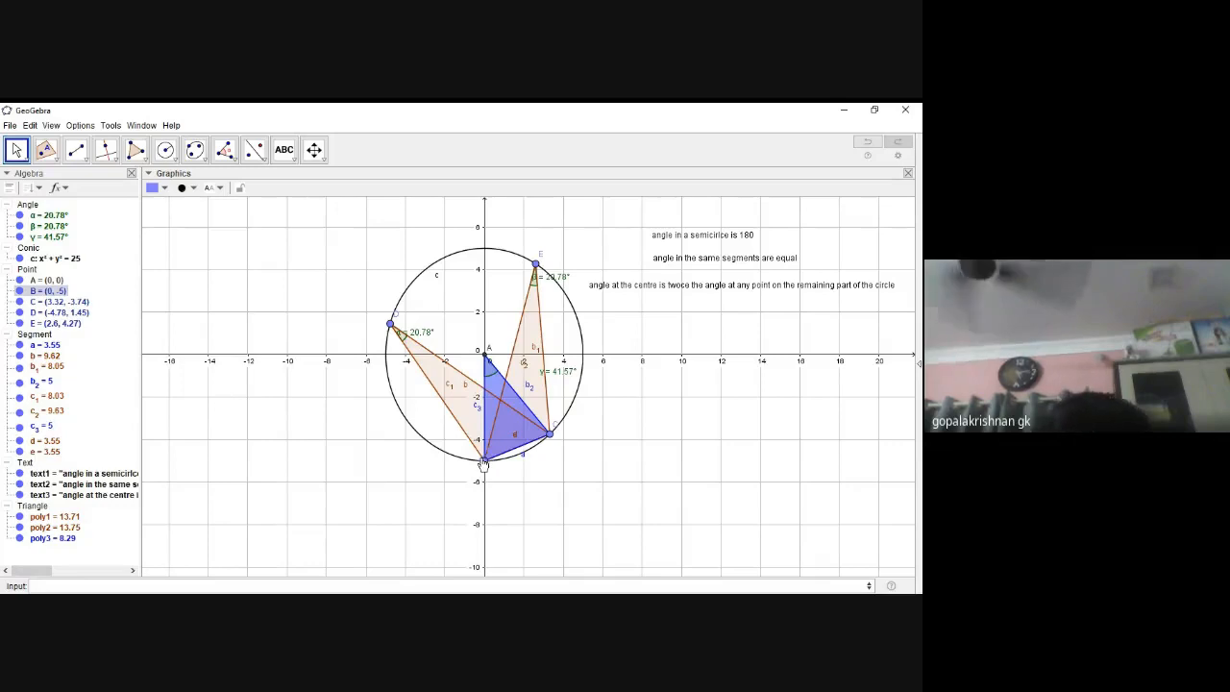
left_click_drag(483, 463, 374, 361)
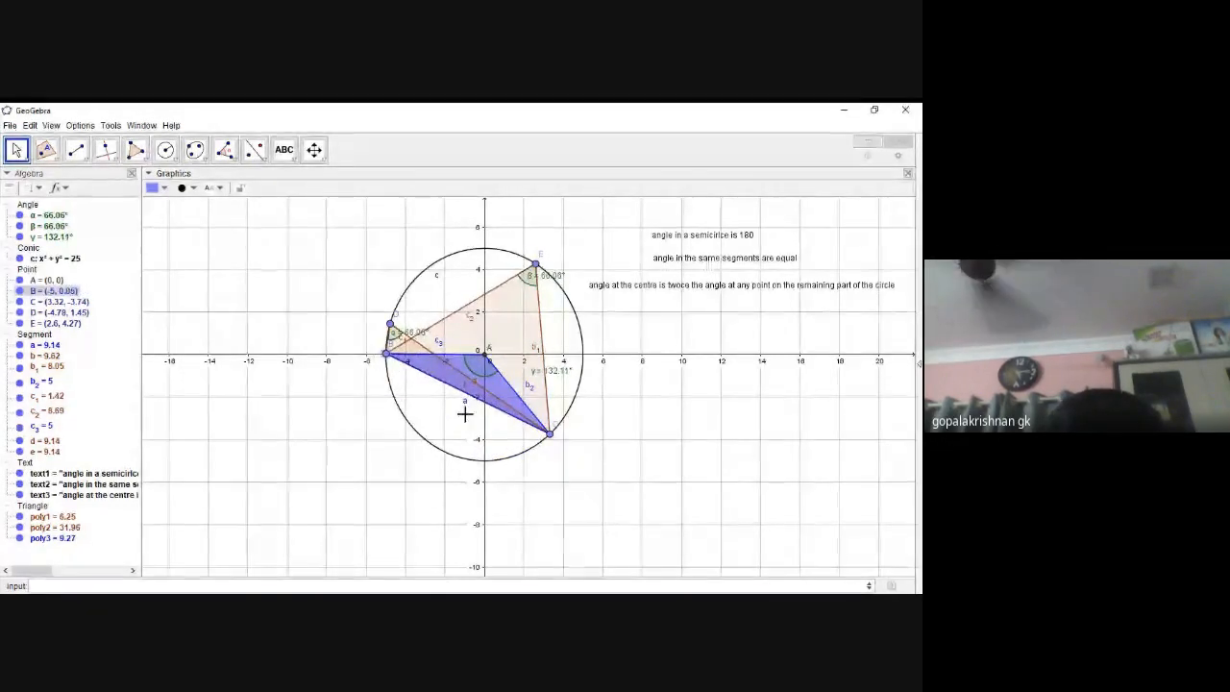
left_click_drag(551, 436, 591, 356)
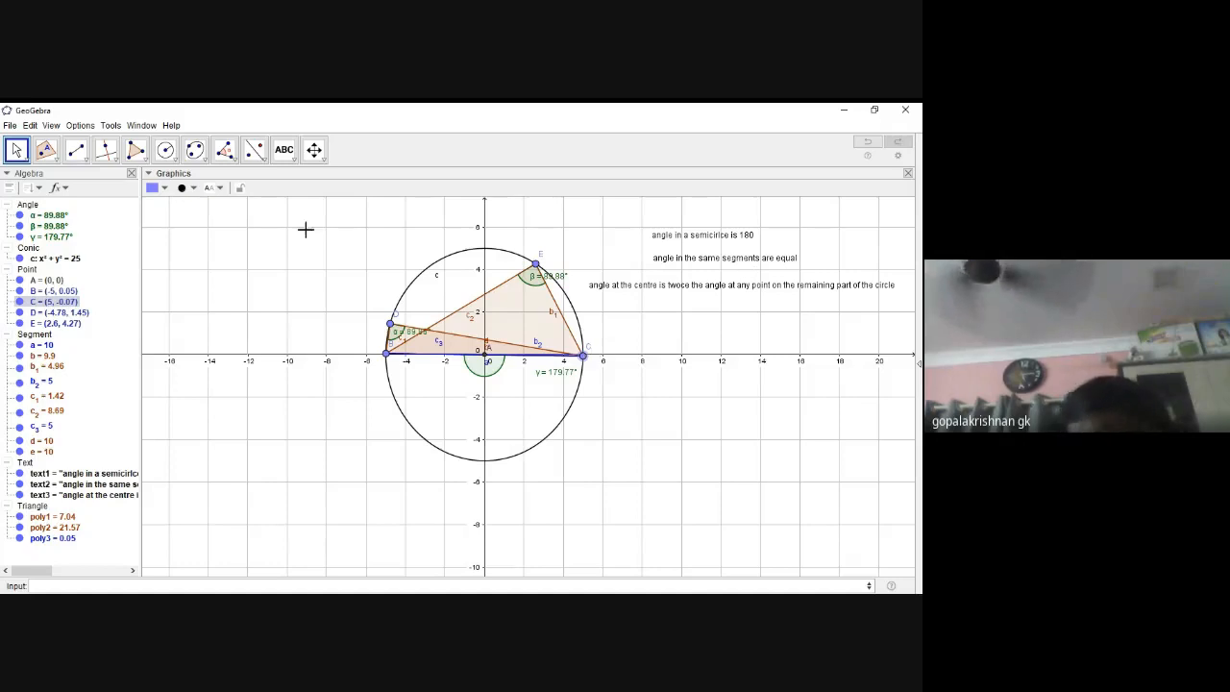
left_click(255, 149)
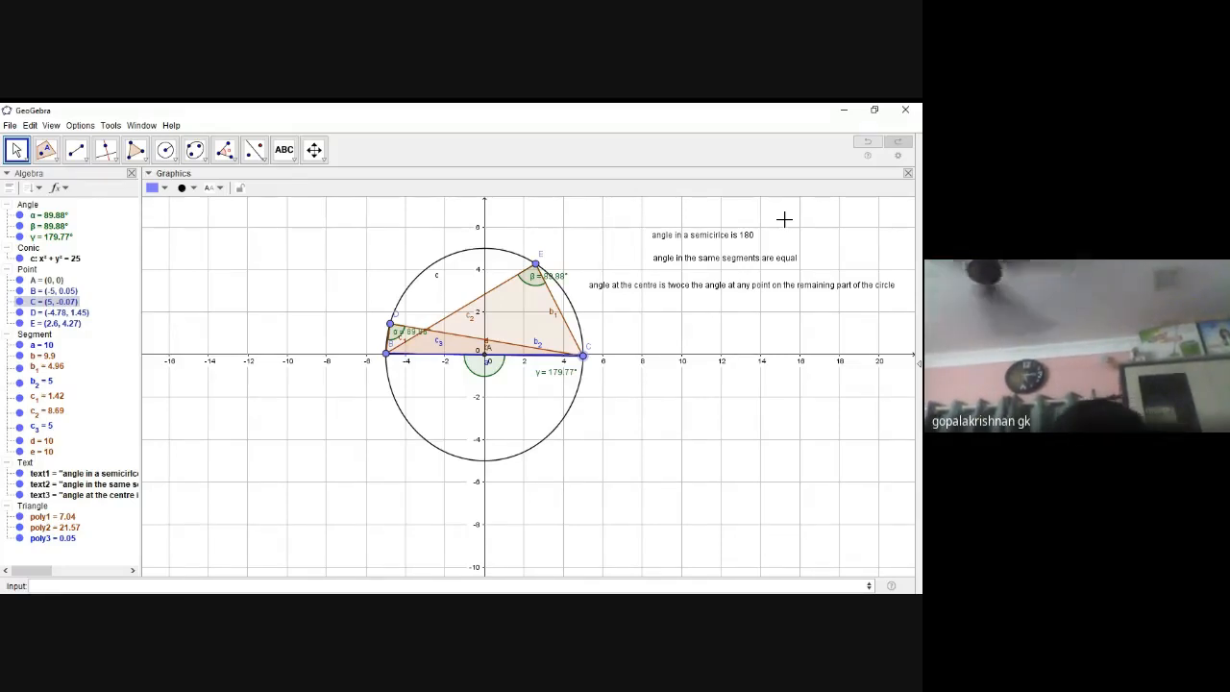
- Move D to about (-2.7, 4.21), B to about (-3.22, -3.82) and C to about (3.06, -3.96) on the circle
left_click(391, 324)
left_click_drag(391, 324, 431, 265)
left_click_drag(387, 356, 421, 435)
left_click_drag(583, 364, 545, 440)
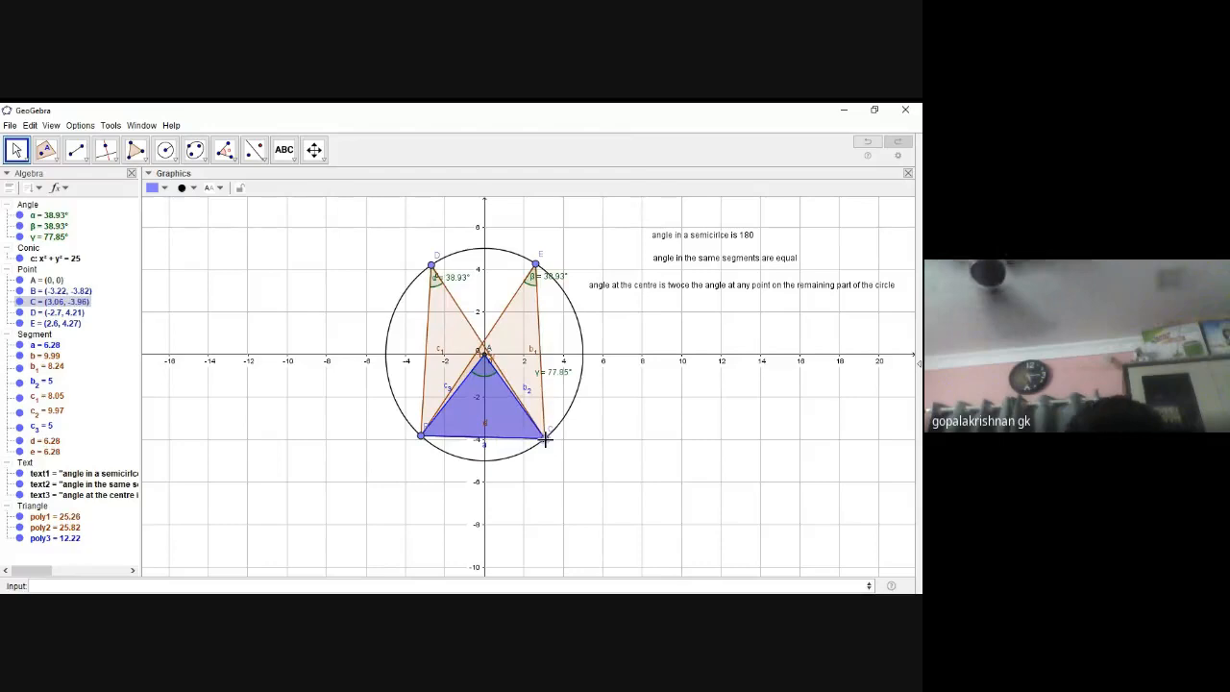
- Start a new blank construction without saving the circle file
left_click(205, 189)
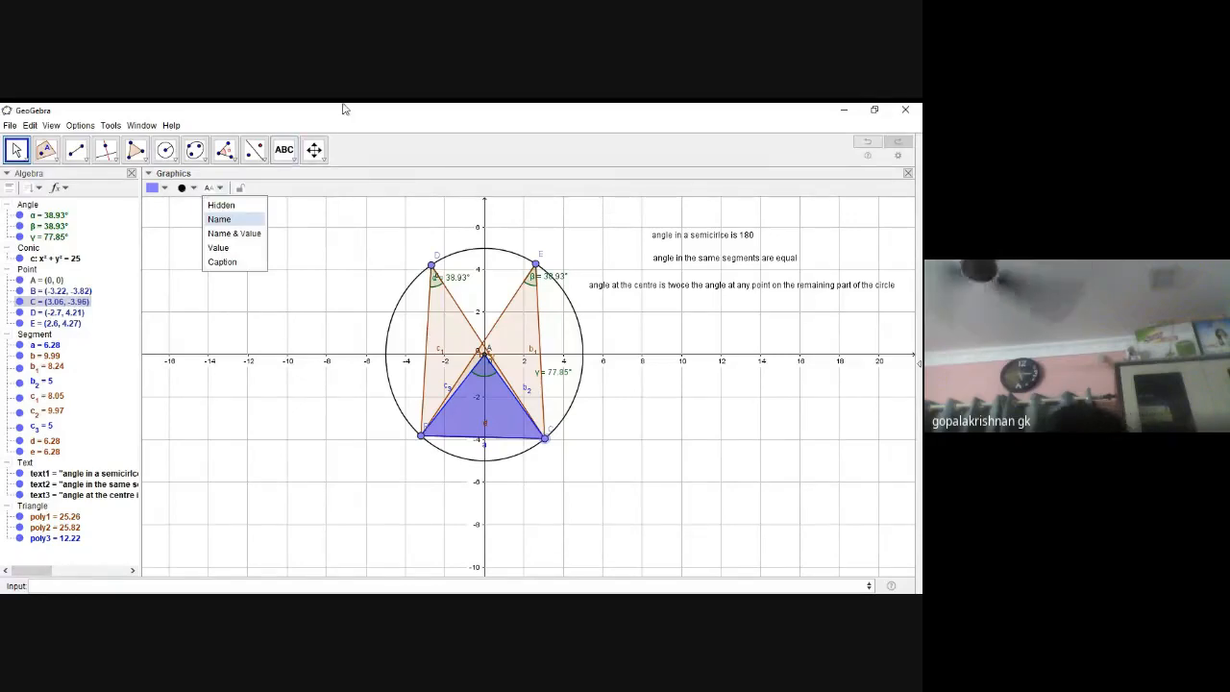
left_click(9, 125)
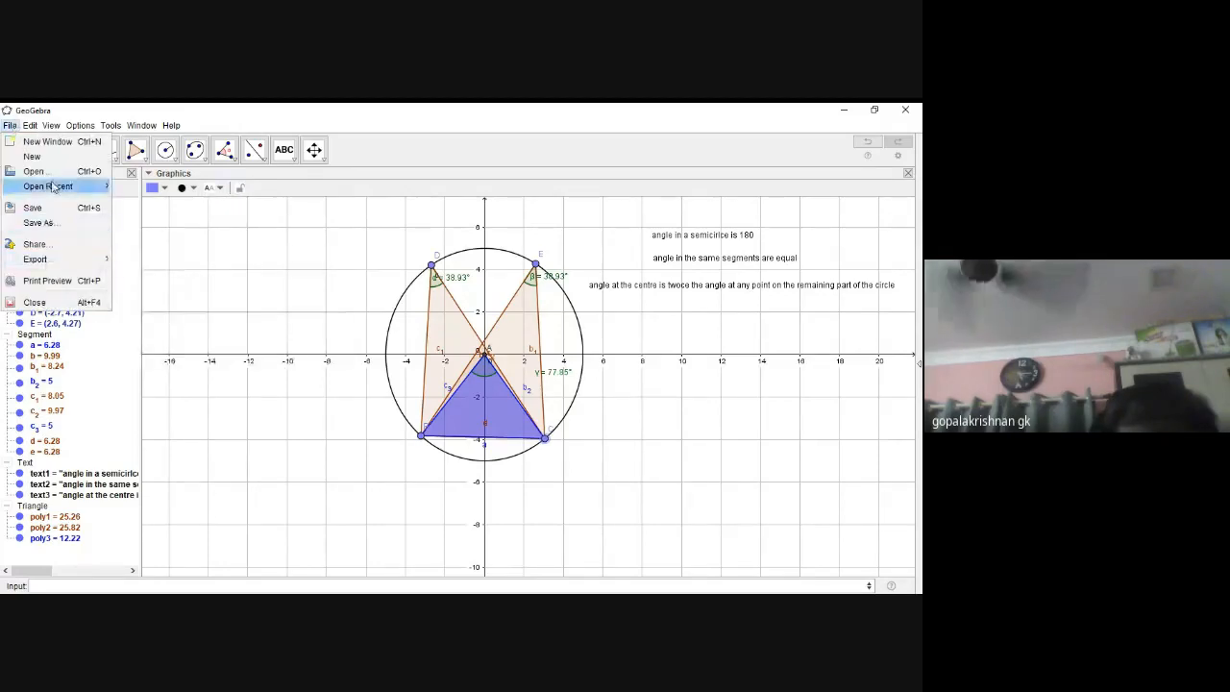
left_click(39, 157)
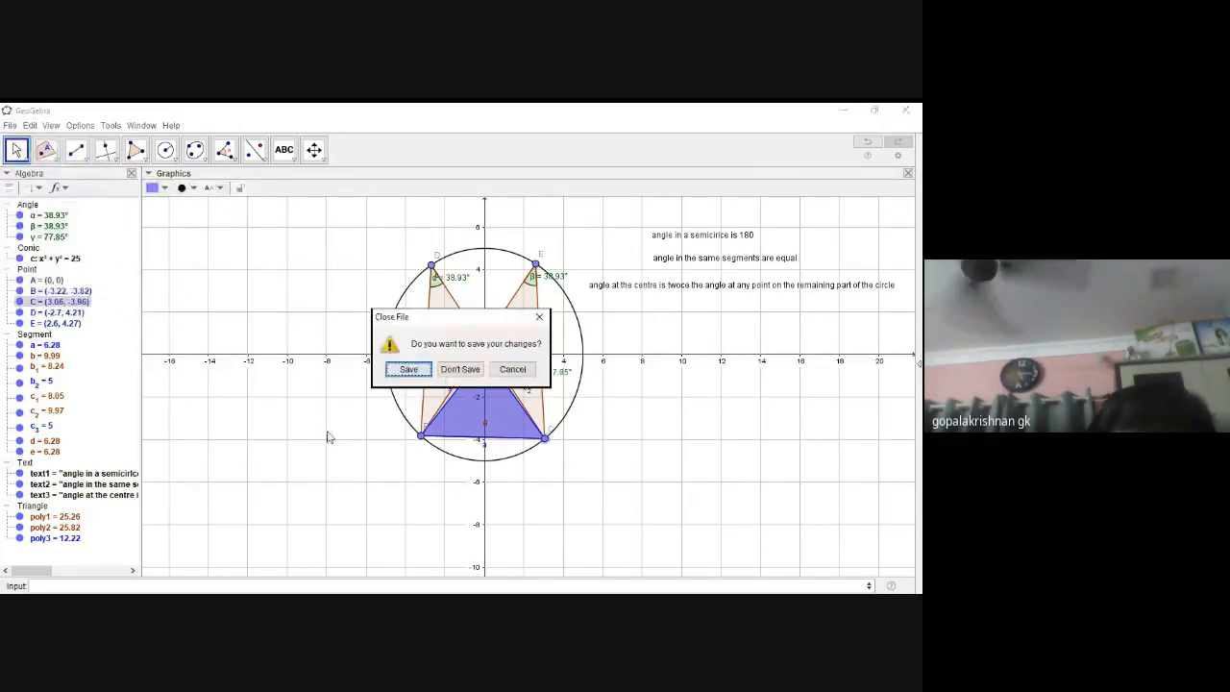
left_click(458, 370)
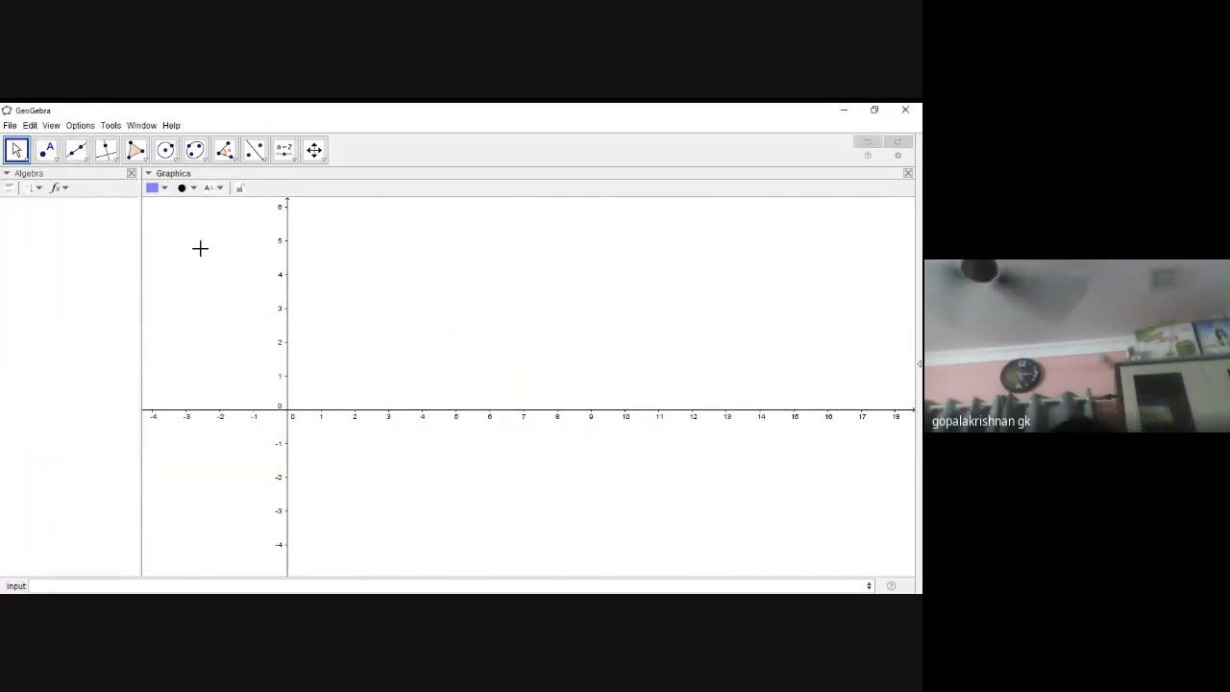
- Show the grid in the empty Graphics view, keeping the axes on
left_click(149, 174)
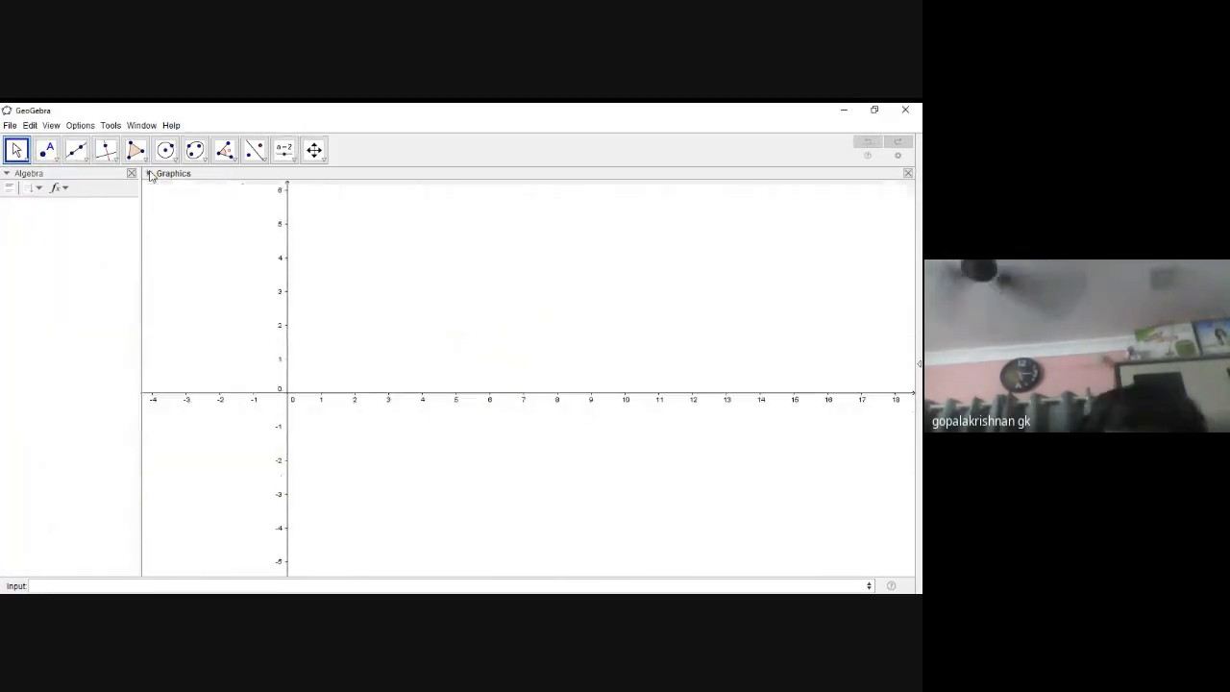
left_click(149, 174)
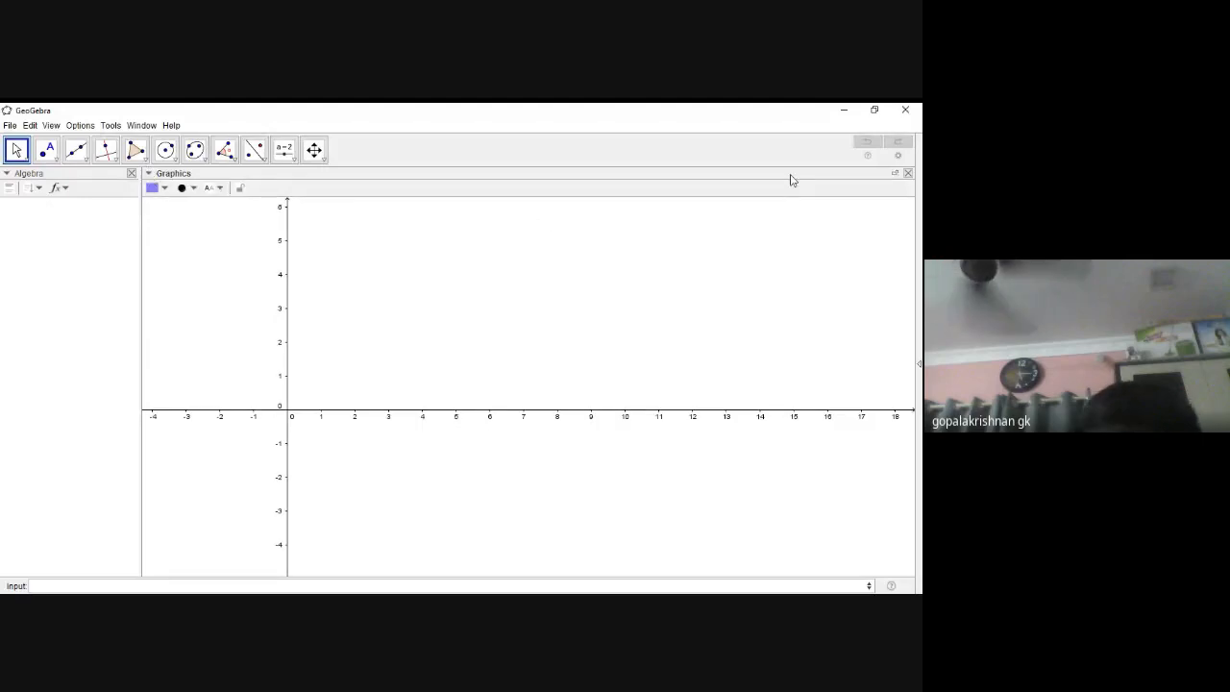
left_click(42, 189)
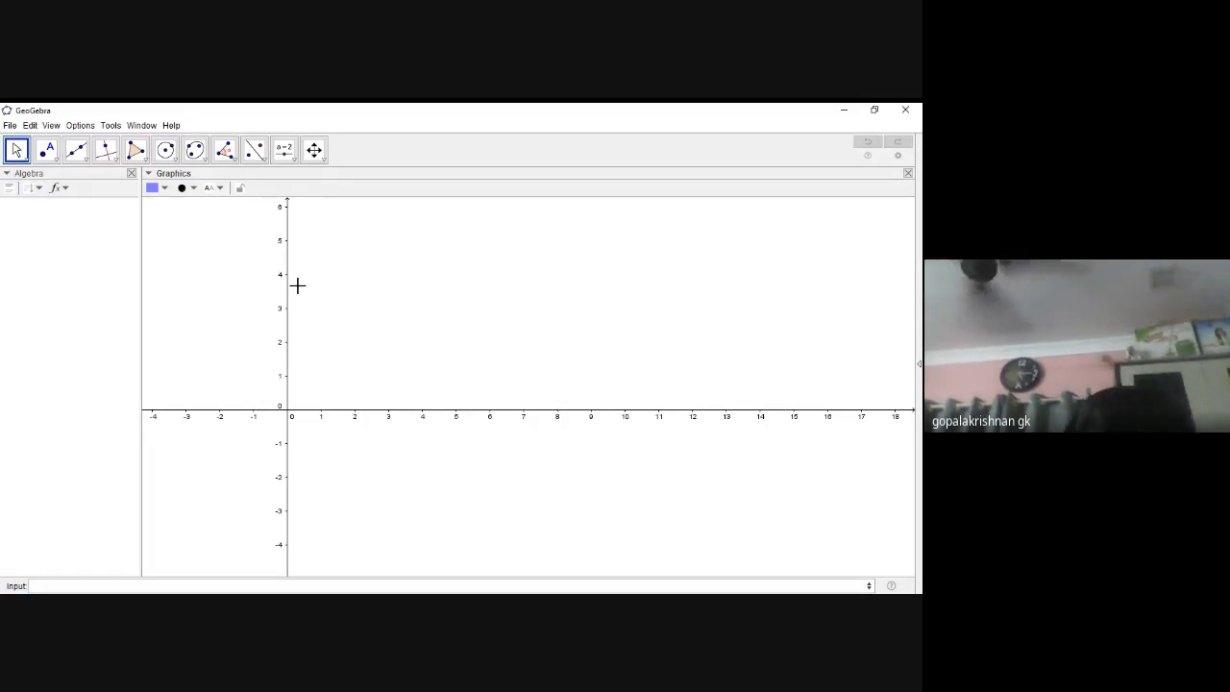
left_click(356, 290)
right_click(356, 294)
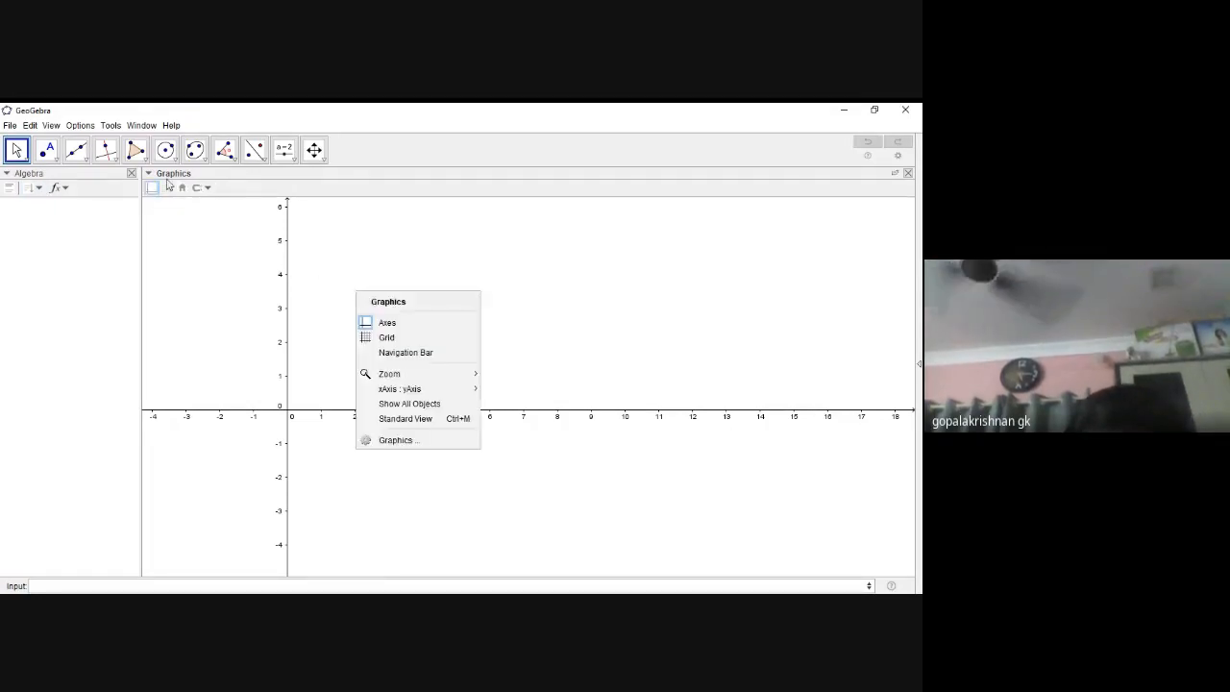
left_click(166, 188)
left_click(166, 189)
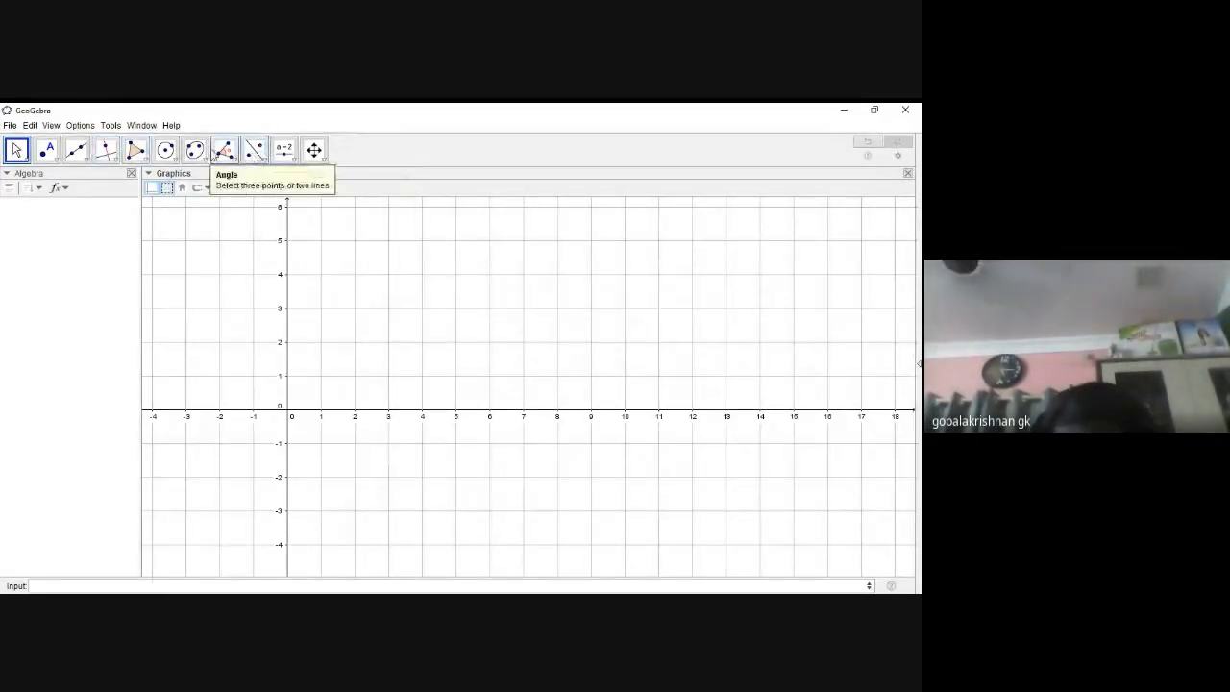
- Add the text "congruent and similar triangles" and position it just below y = 6, starting at about x = 12.5
left_click(293, 152)
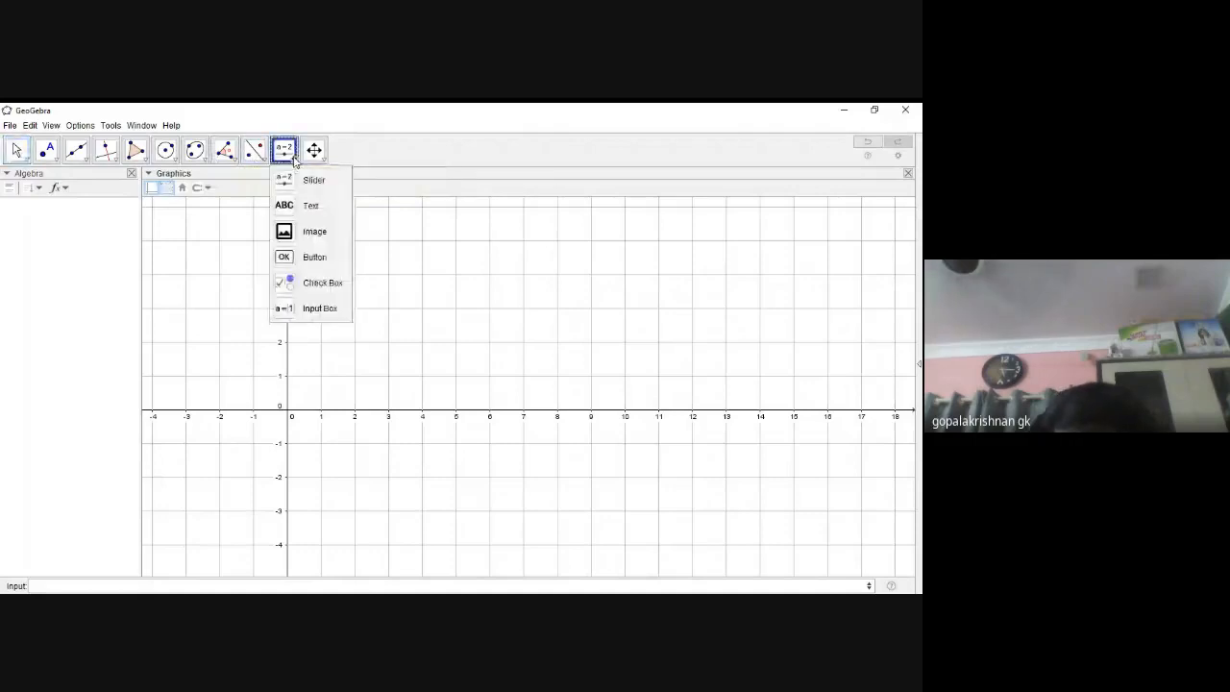
left_click(300, 203)
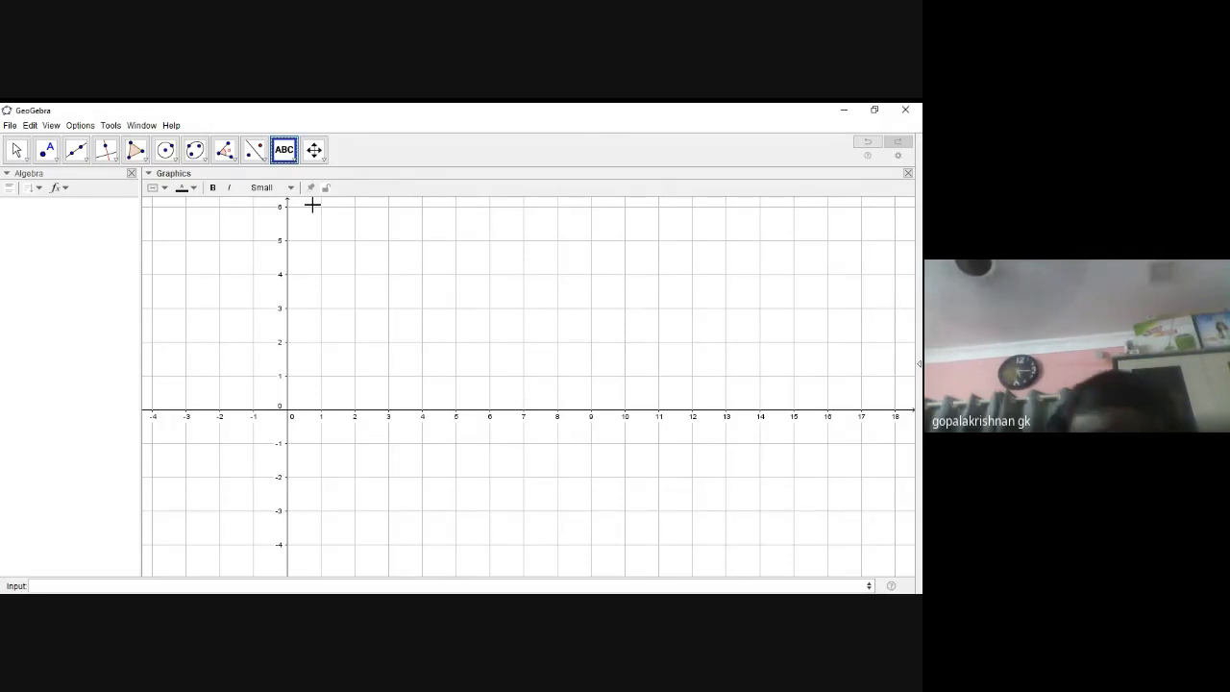
left_click(380, 226)
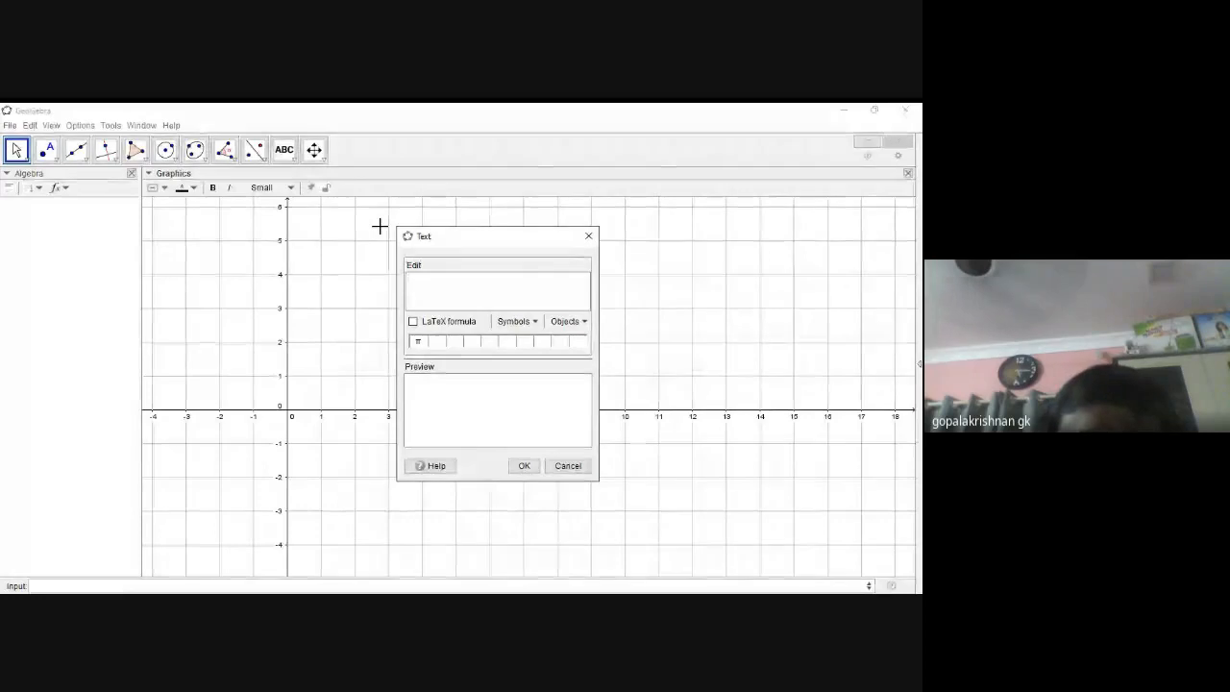
type("con")
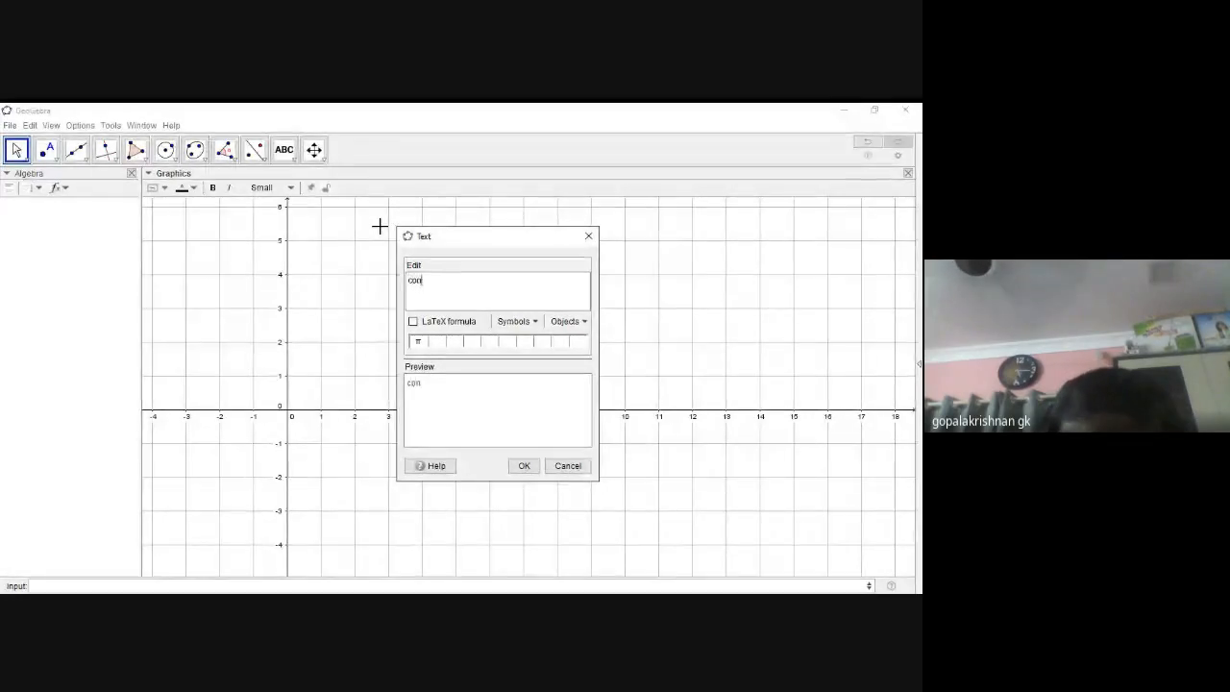
type("gruent a")
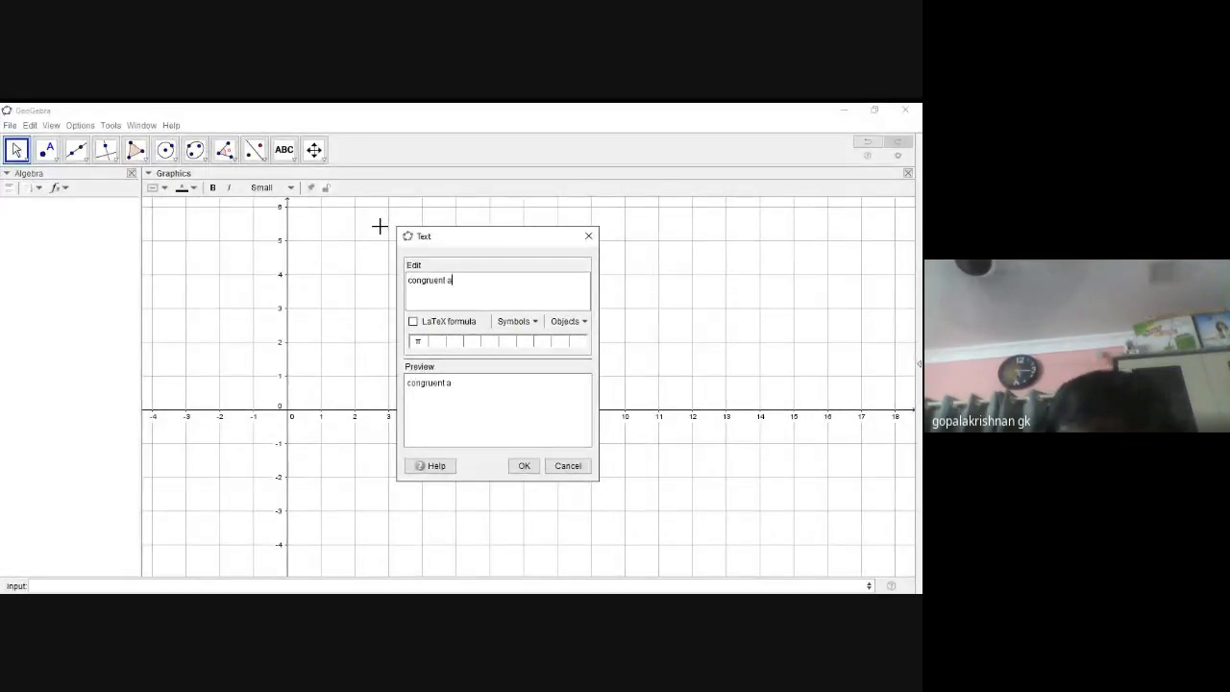
type("nd similar triangles")
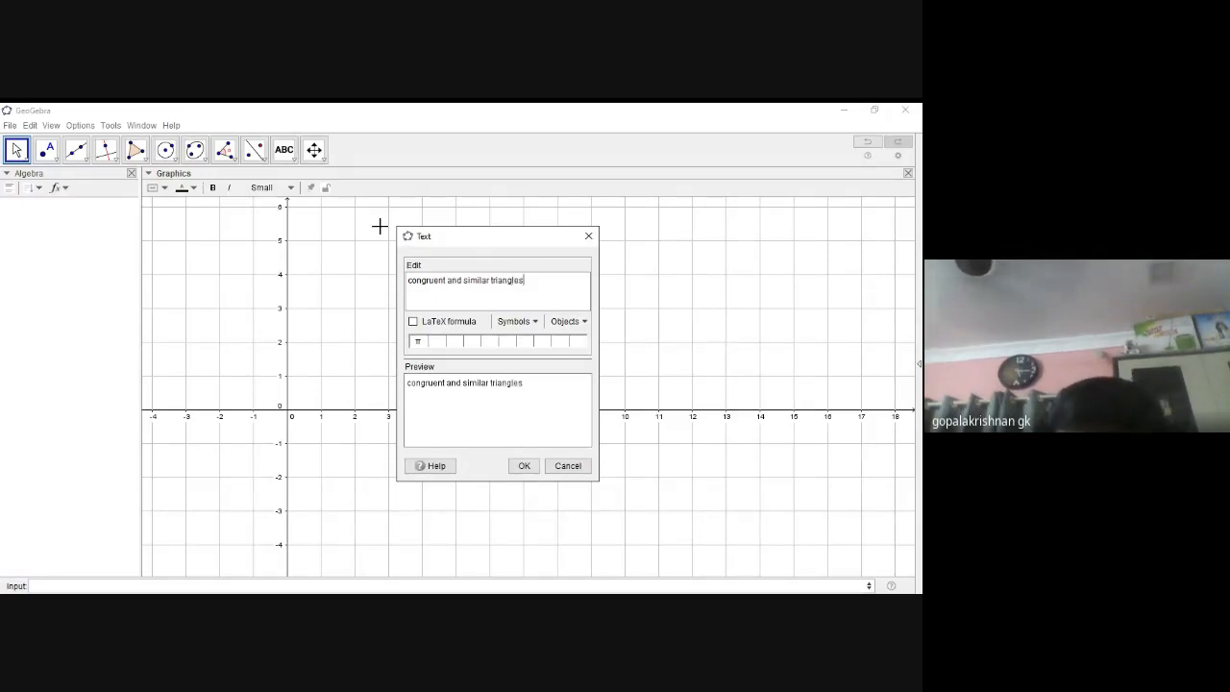
left_click(525, 466)
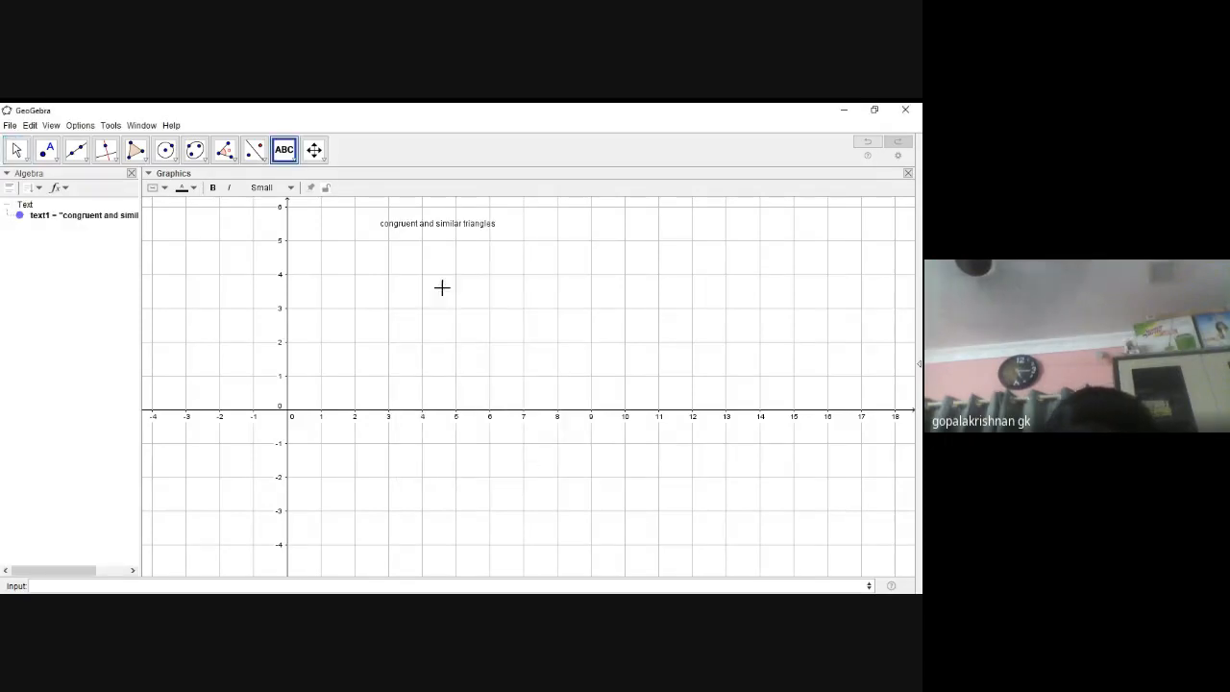
left_click_drag(475, 227, 802, 214)
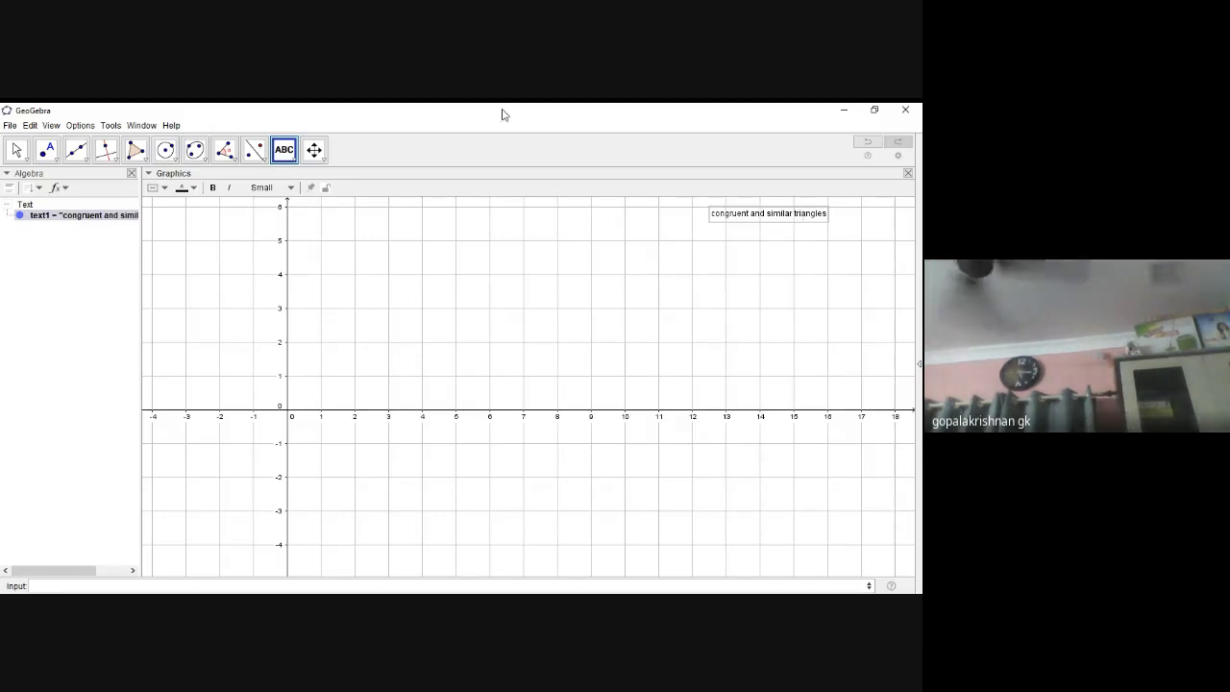
- Place point A at (4, 2) and point B at (9, 2)
left_click(51, 152)
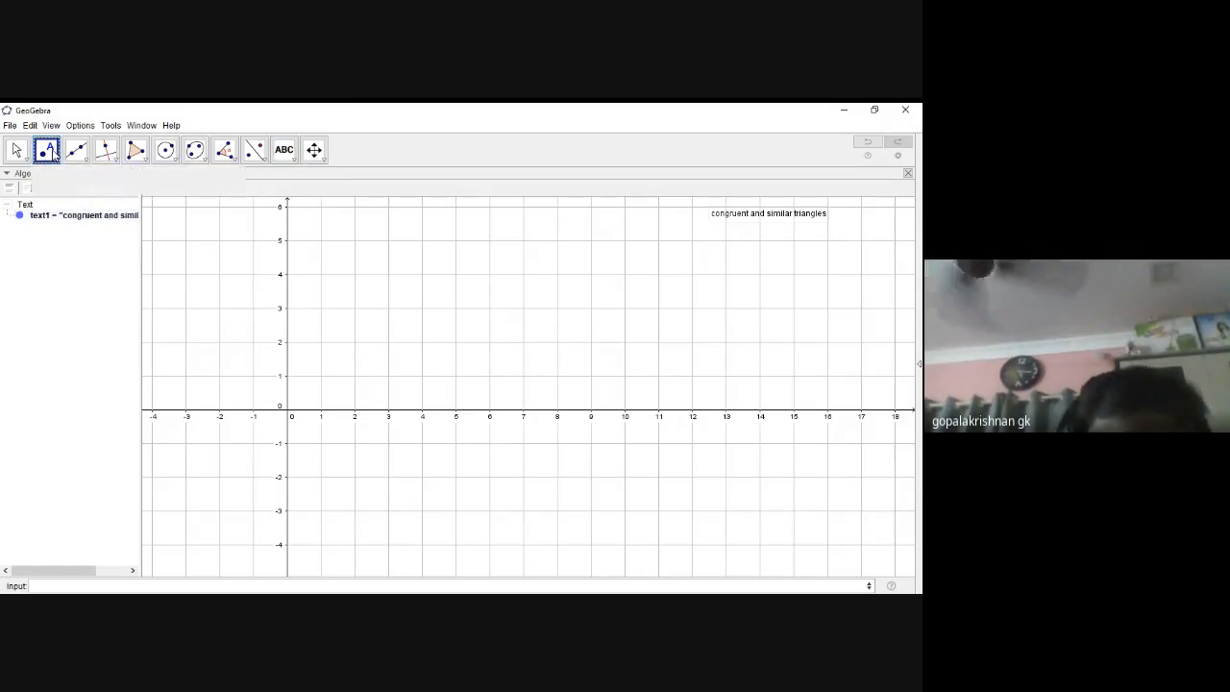
left_click(422, 344)
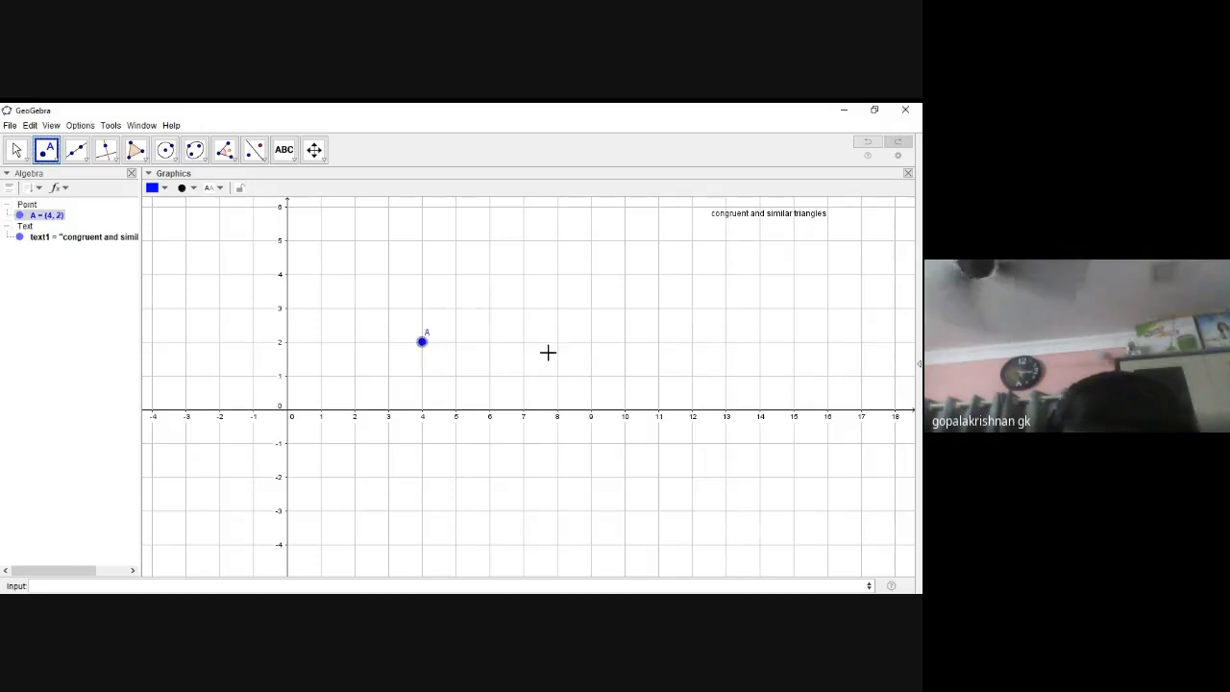
left_click(592, 343)
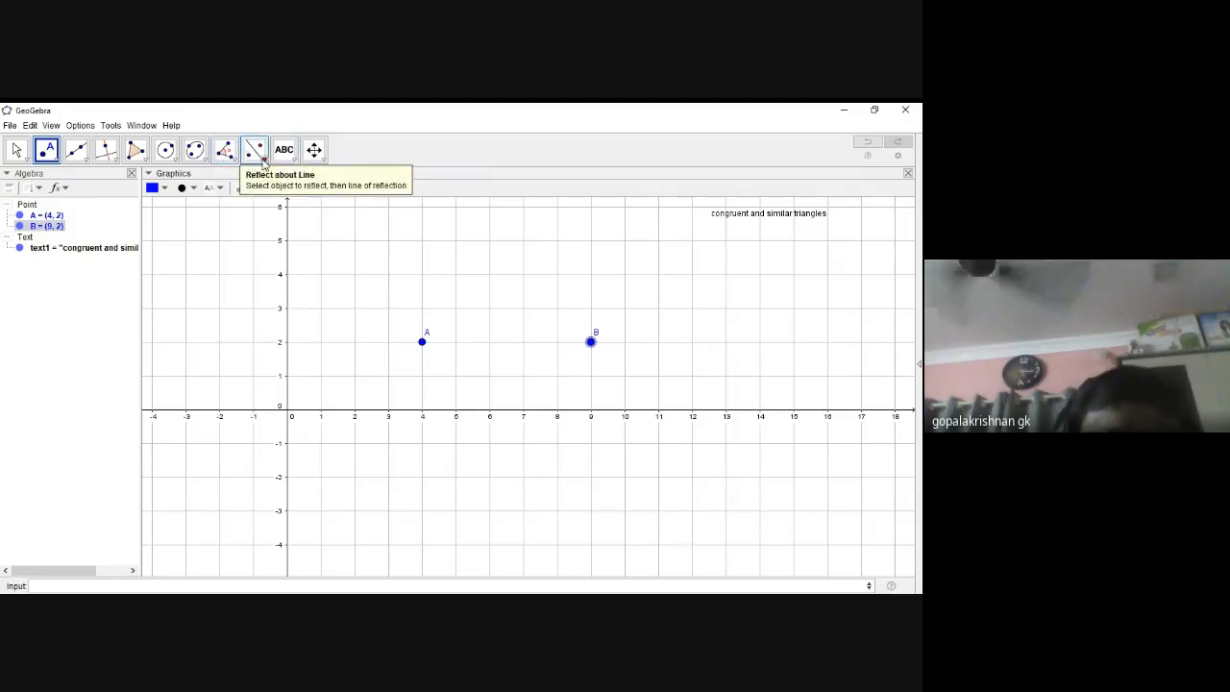
- Create a number slider a from 0 to 180 at about (12, 5), just below the title text, and set it to 0
left_click(263, 164)
mouse_move(287, 166)
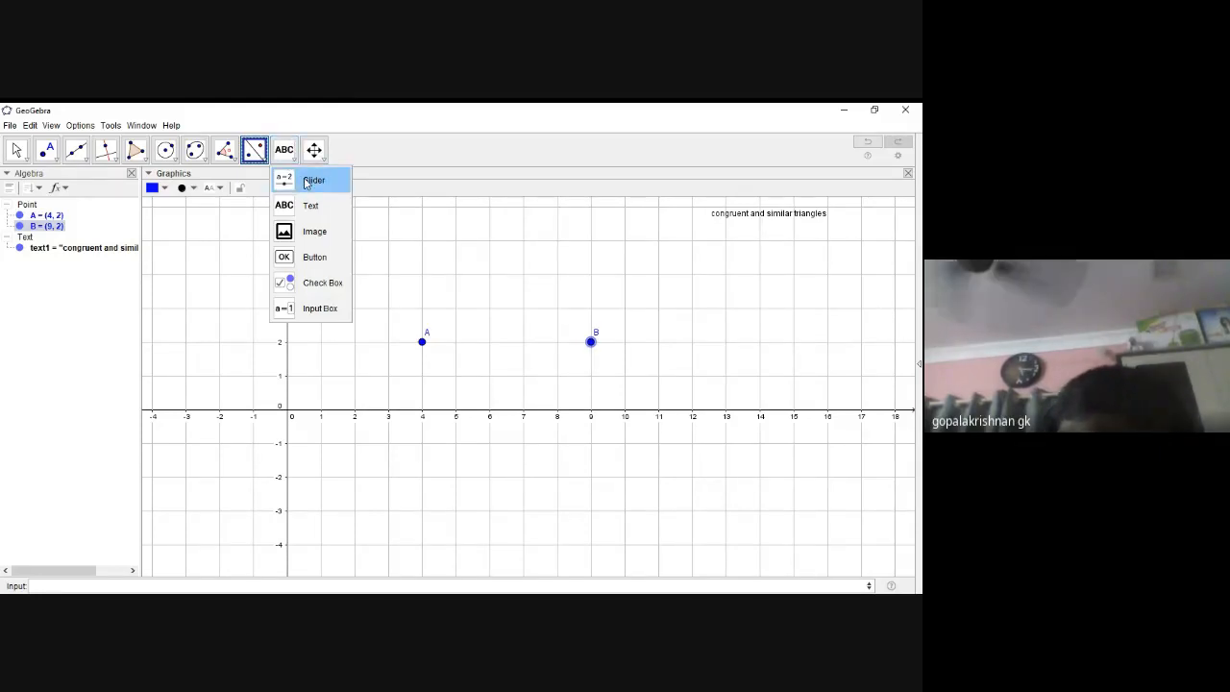
left_click(307, 181)
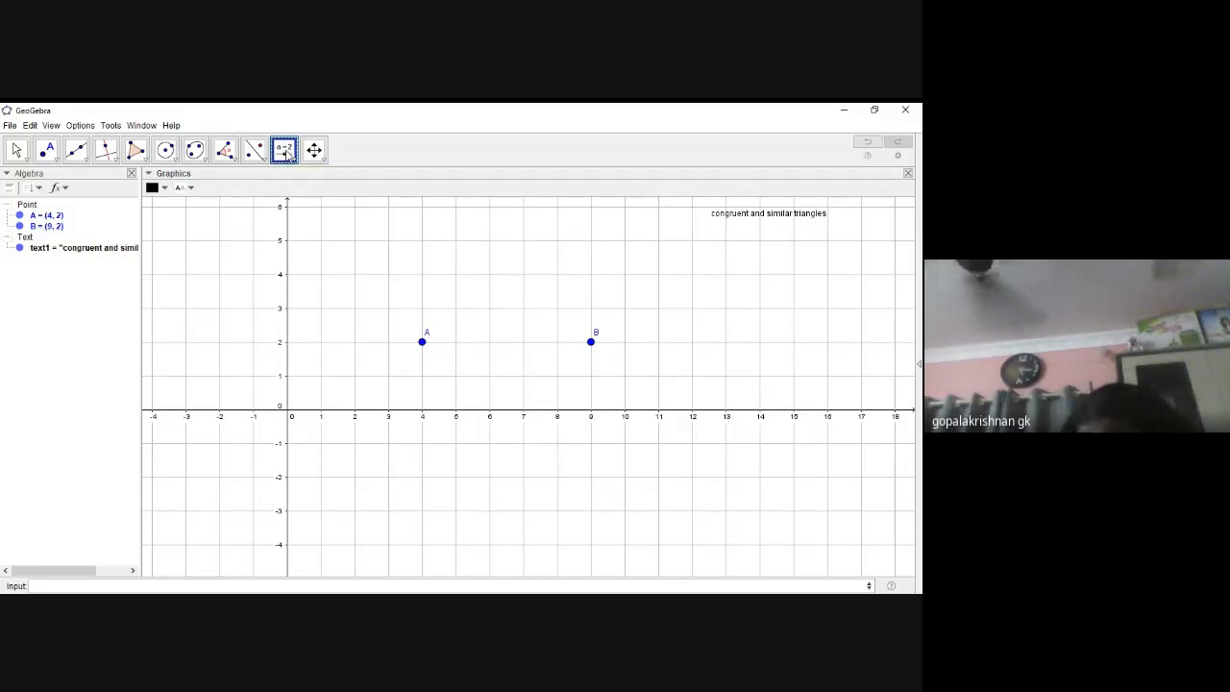
left_click(689, 238)
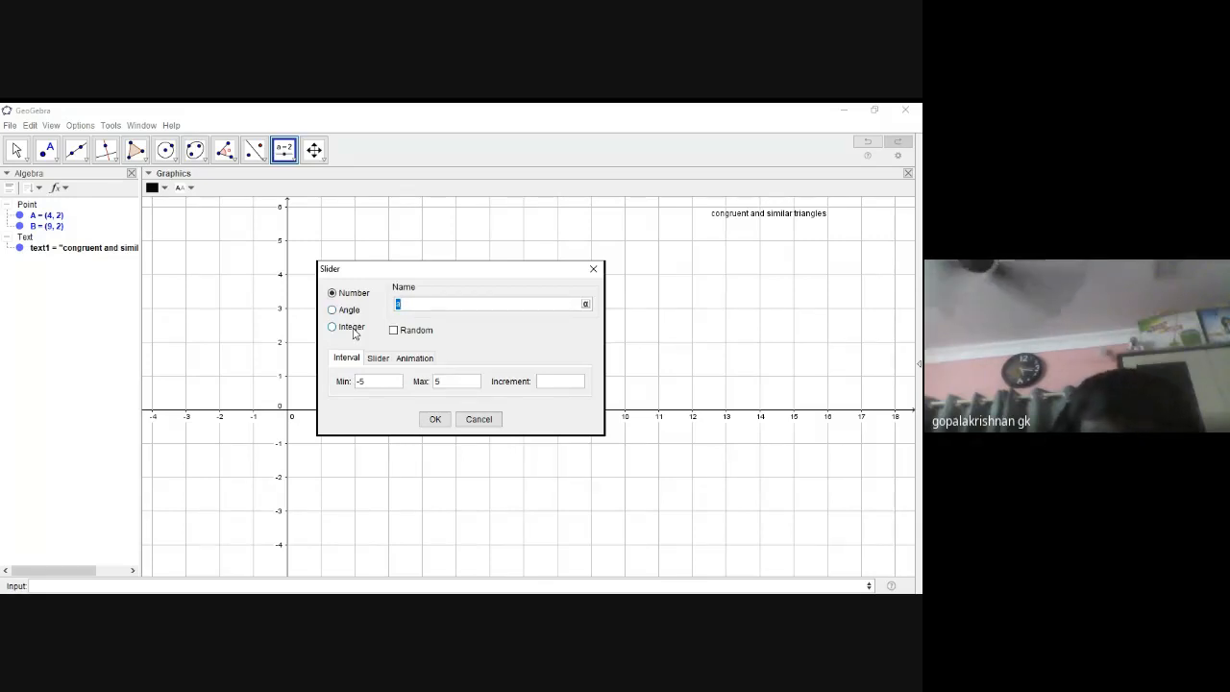
left_click(373, 386)
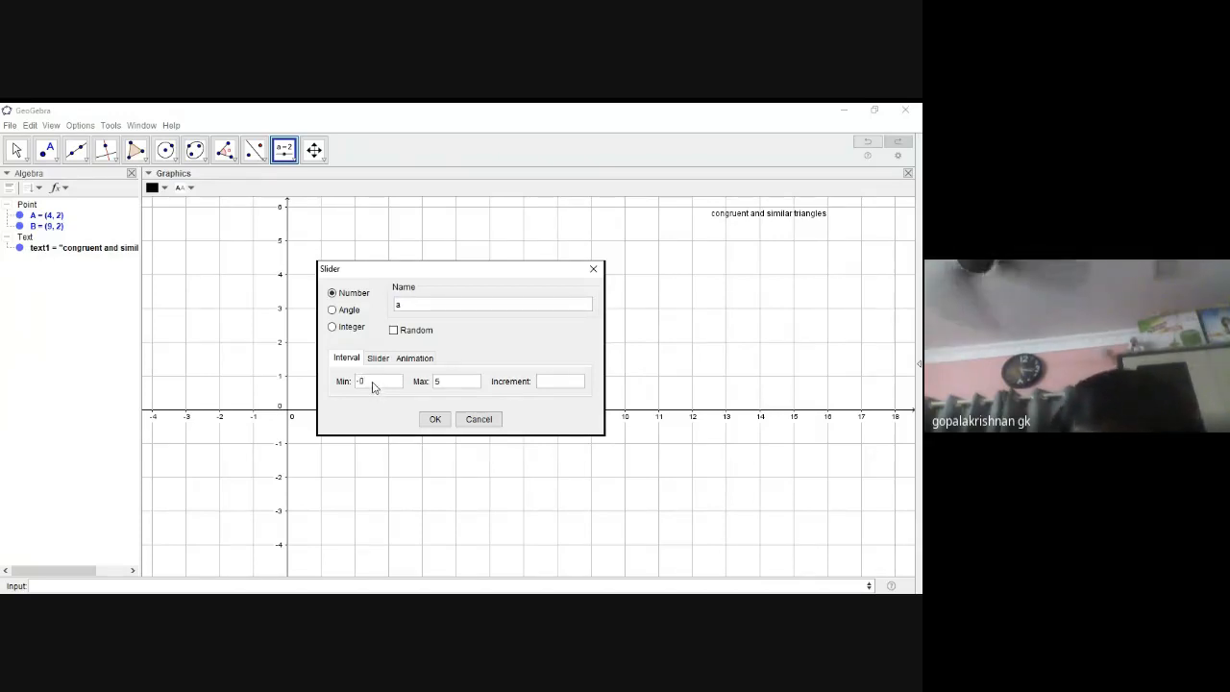
key("BackSpace")
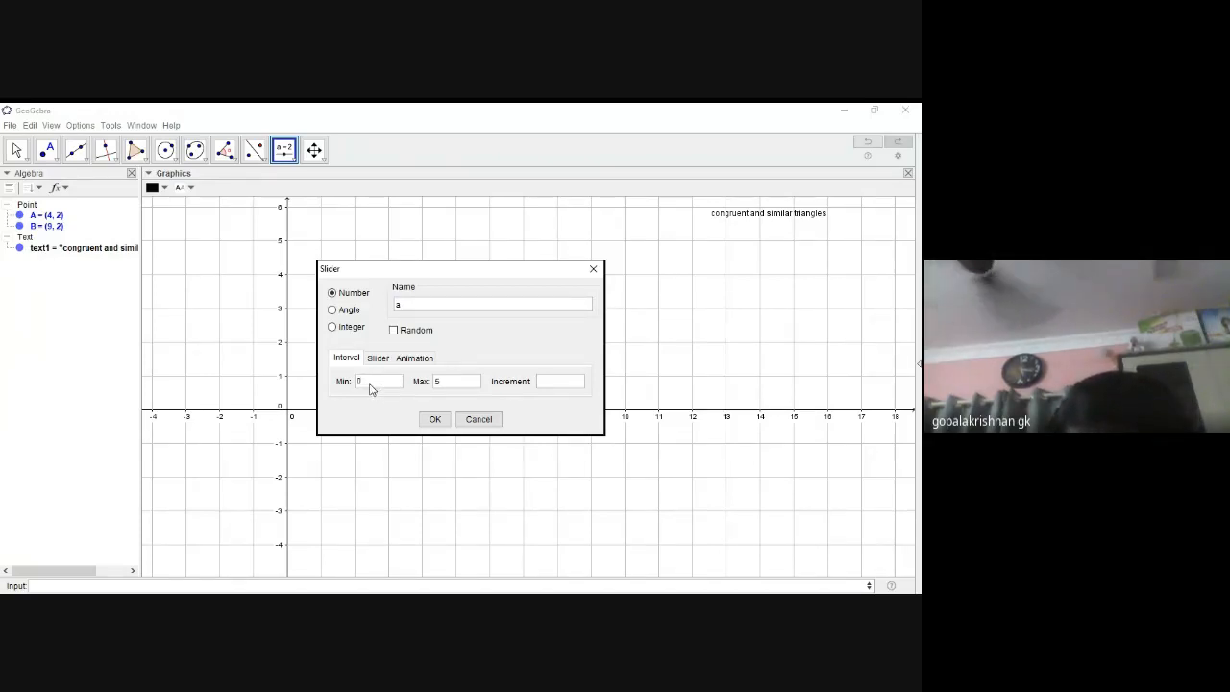
key("BackSpace")
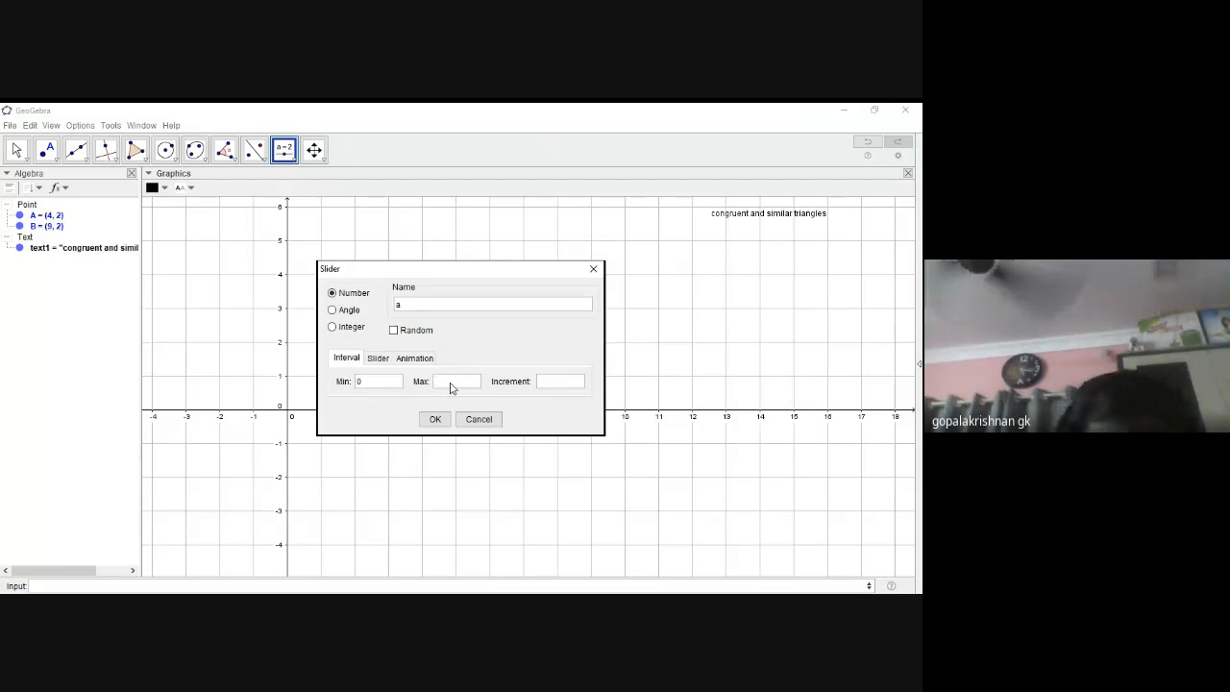
type("180")
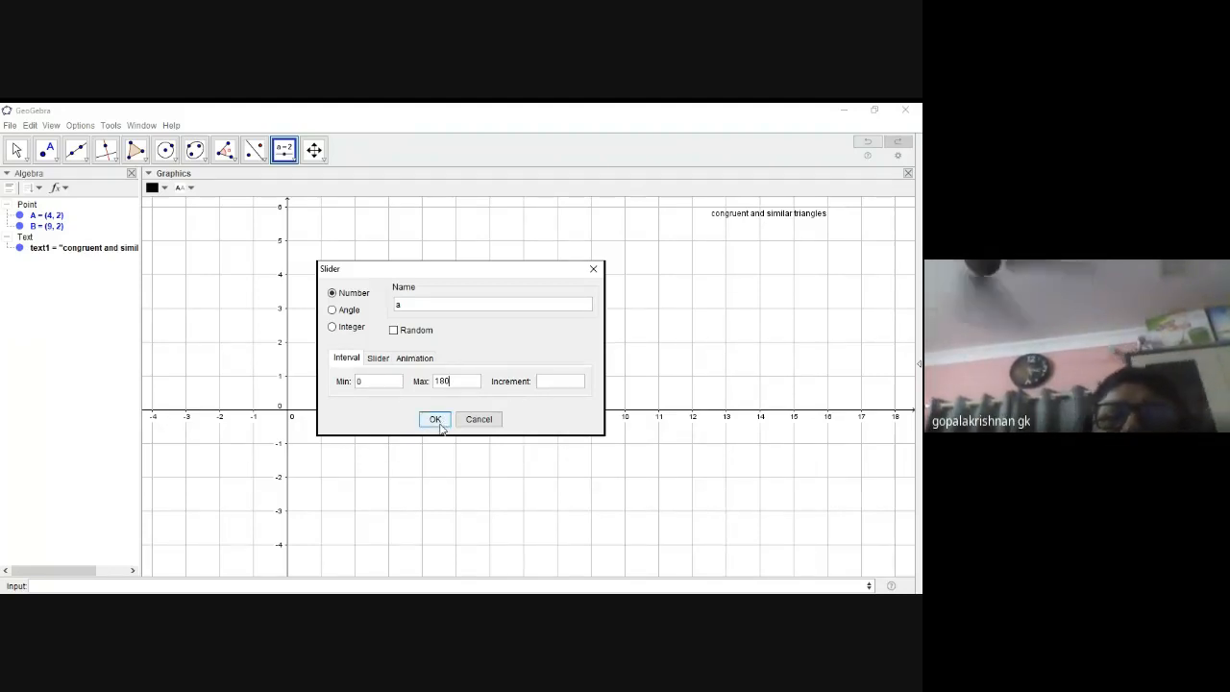
left_click(436, 420)
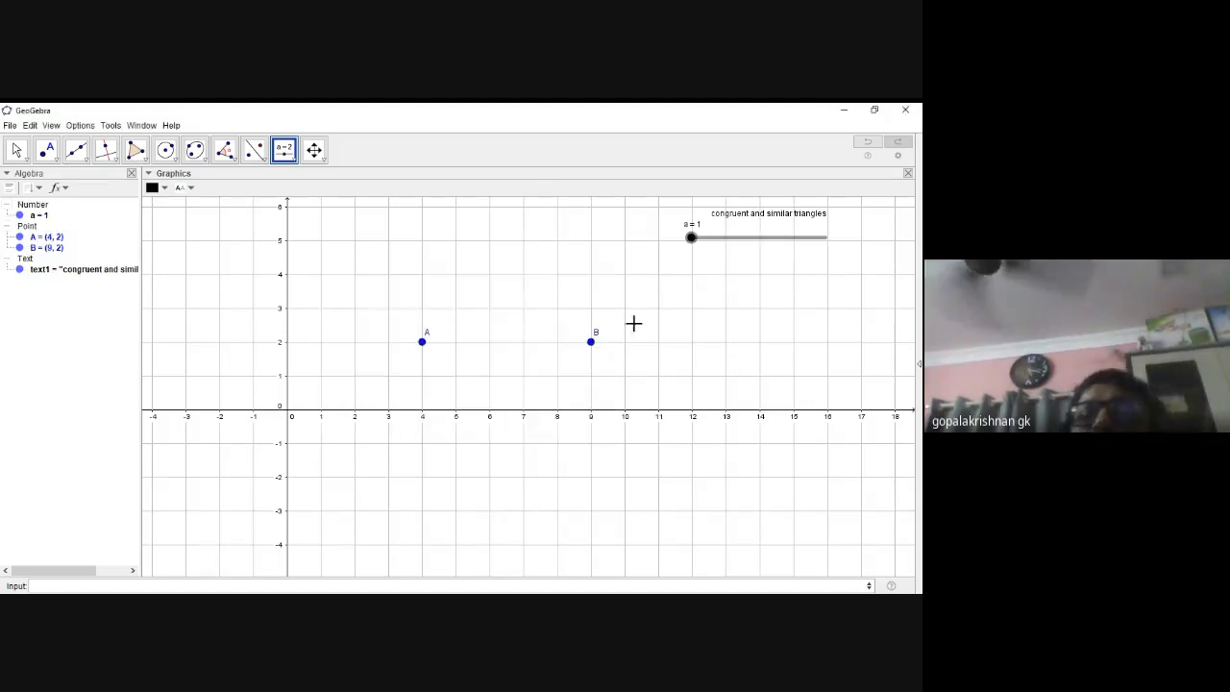
mouse_move(692, 238)
left_mouse_down()
mouse_move(827, 249)
mouse_move(695, 247)
mouse_move(813, 255)
mouse_move(695, 258)
mouse_move(835, 258)
mouse_move(690, 259)
left_mouse_up()
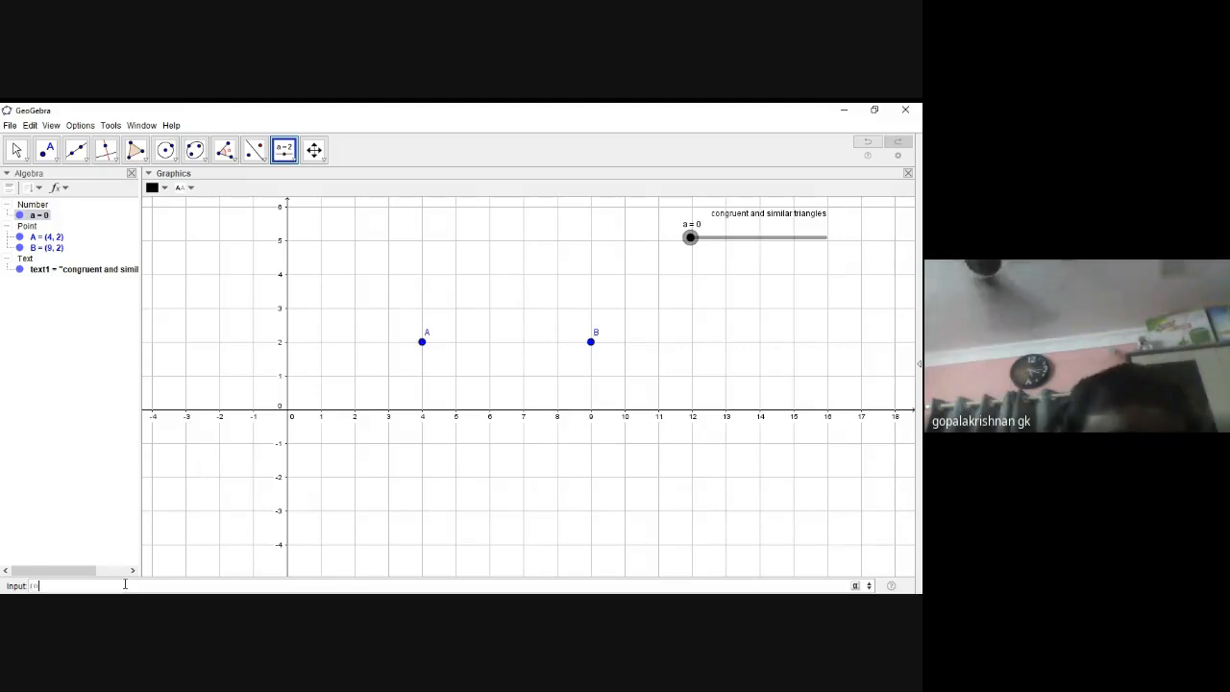
- Rotate point B about point A by the angle a*pi/180 using the Rotate command
type("ot")
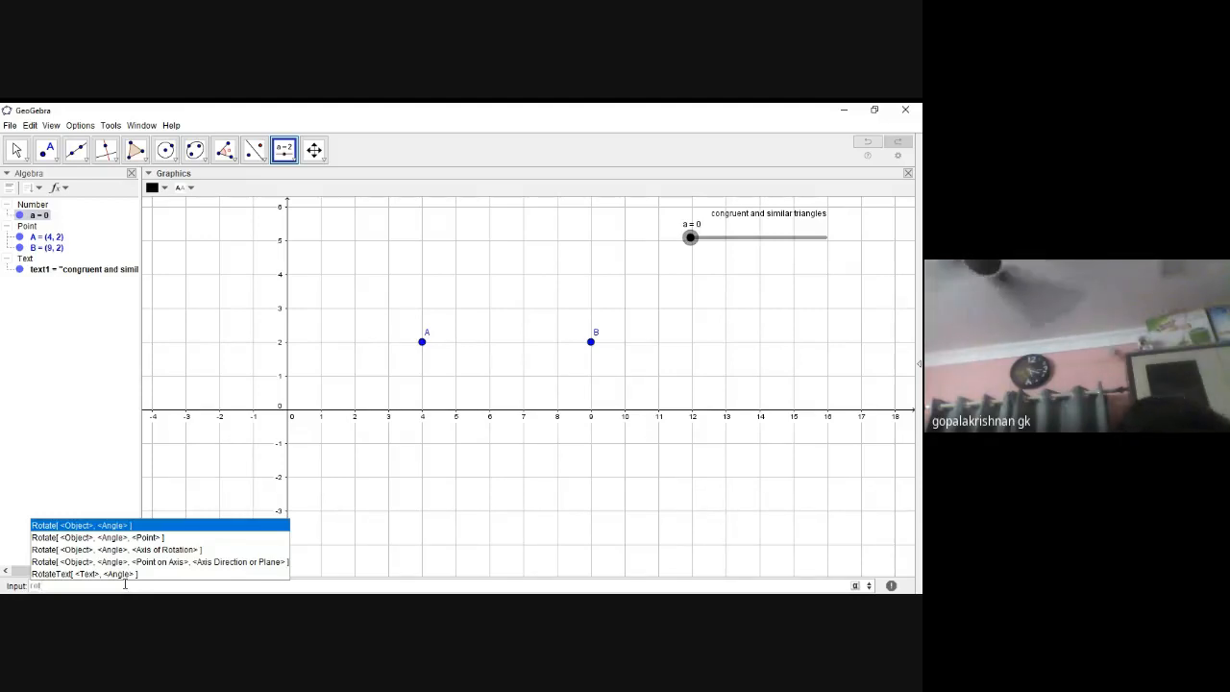
left_click(100, 538)
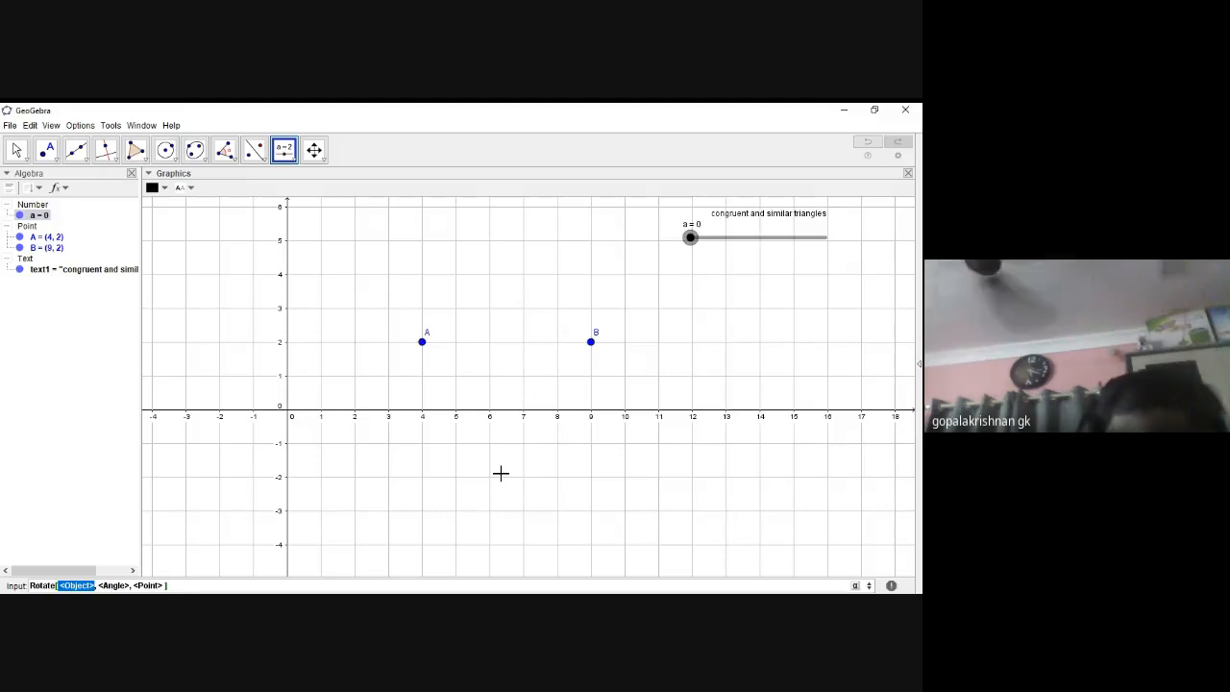
type("B")
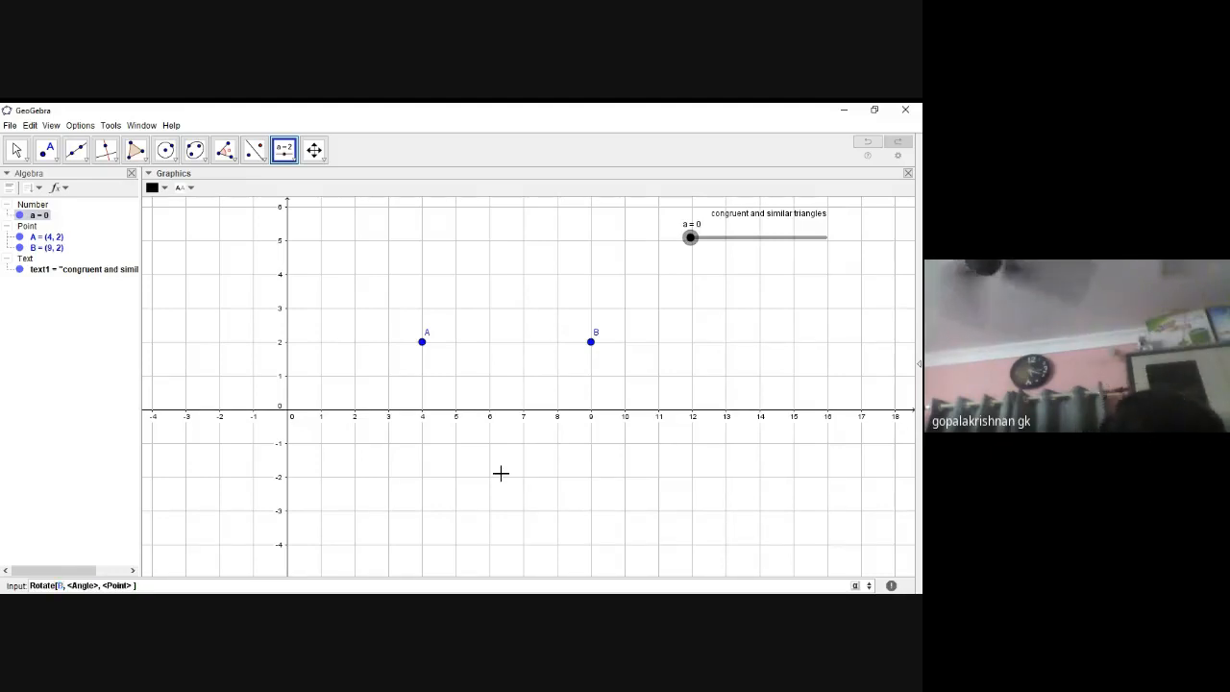
key("Tab")
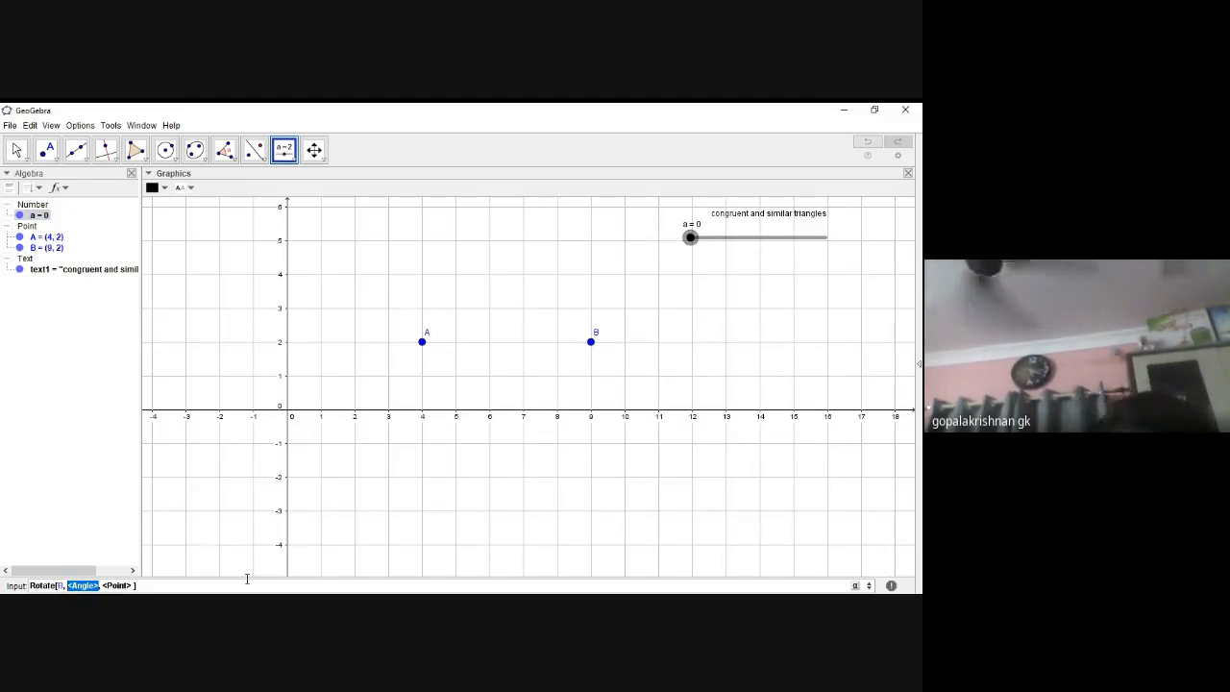
type("a")
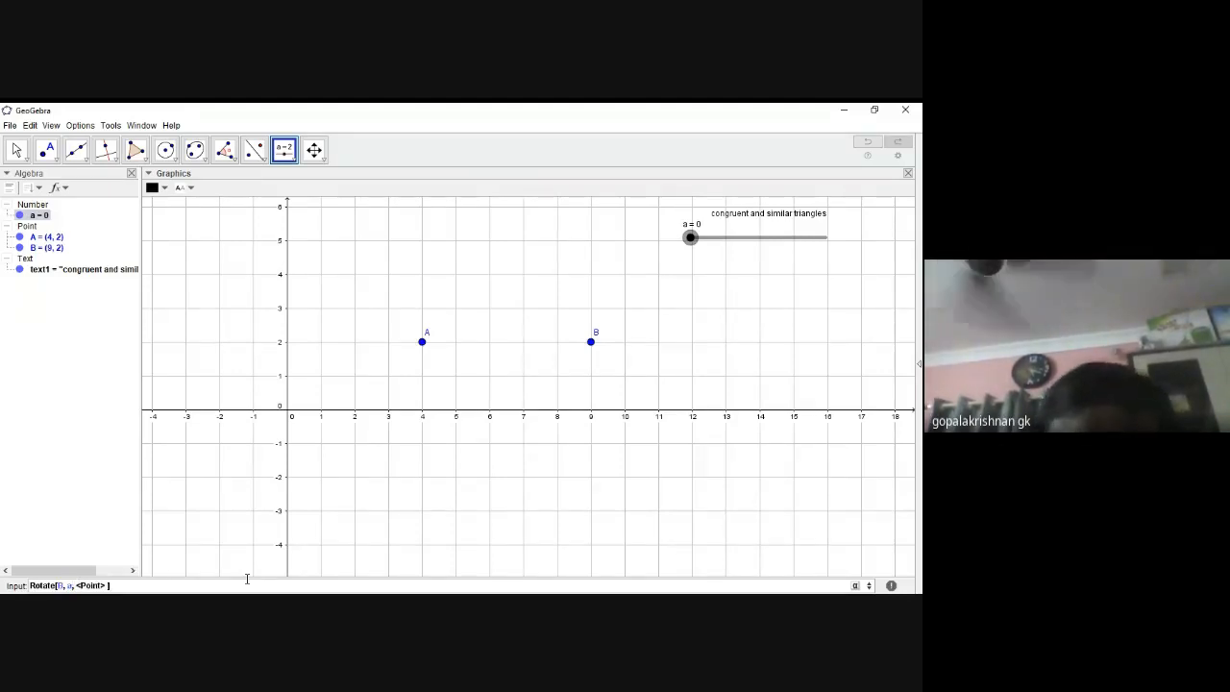
type("°")
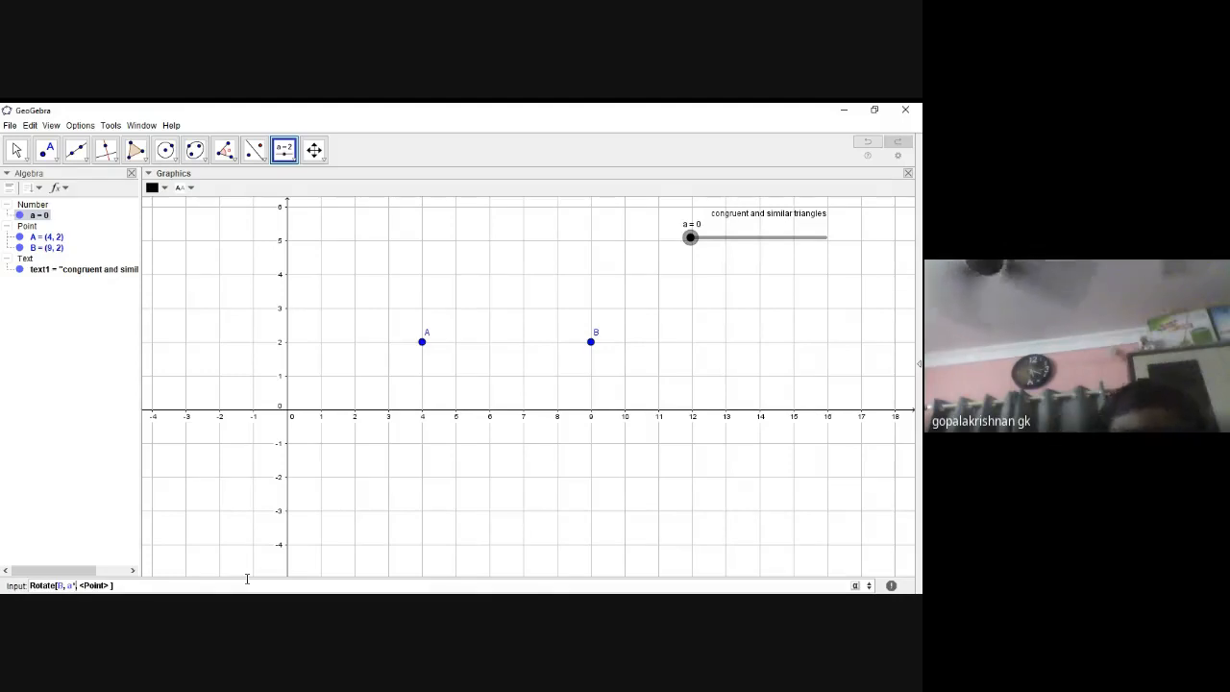
type("pi")
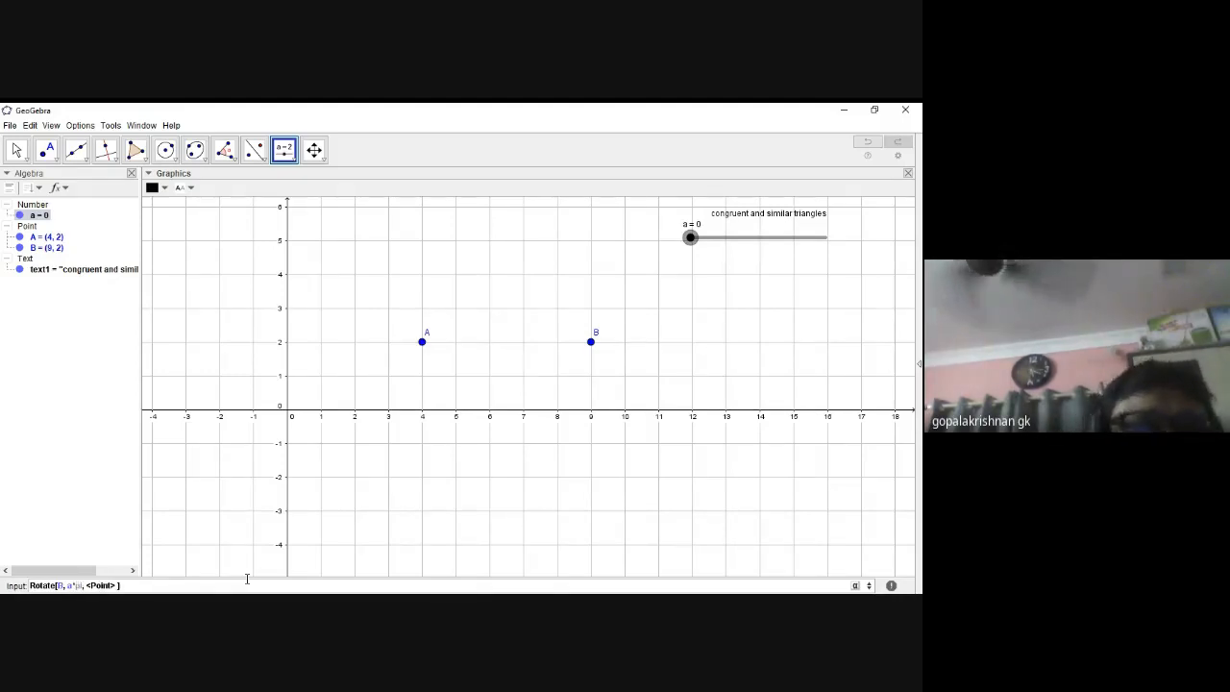
type("/1")
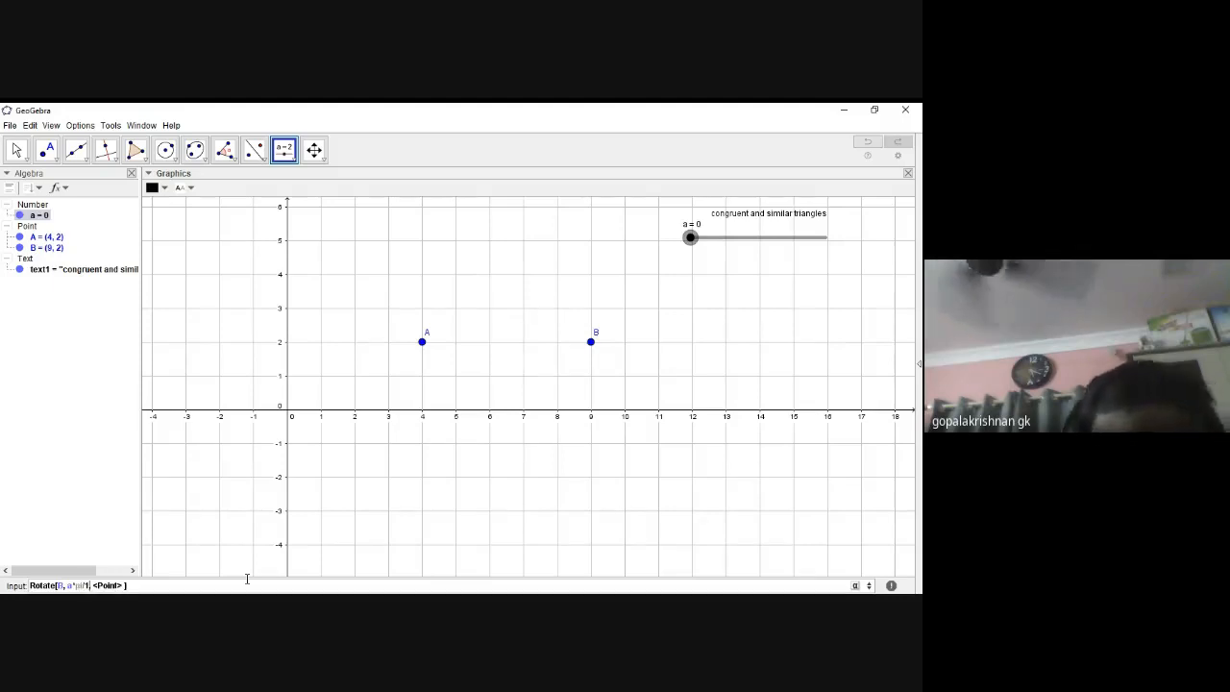
type("80")
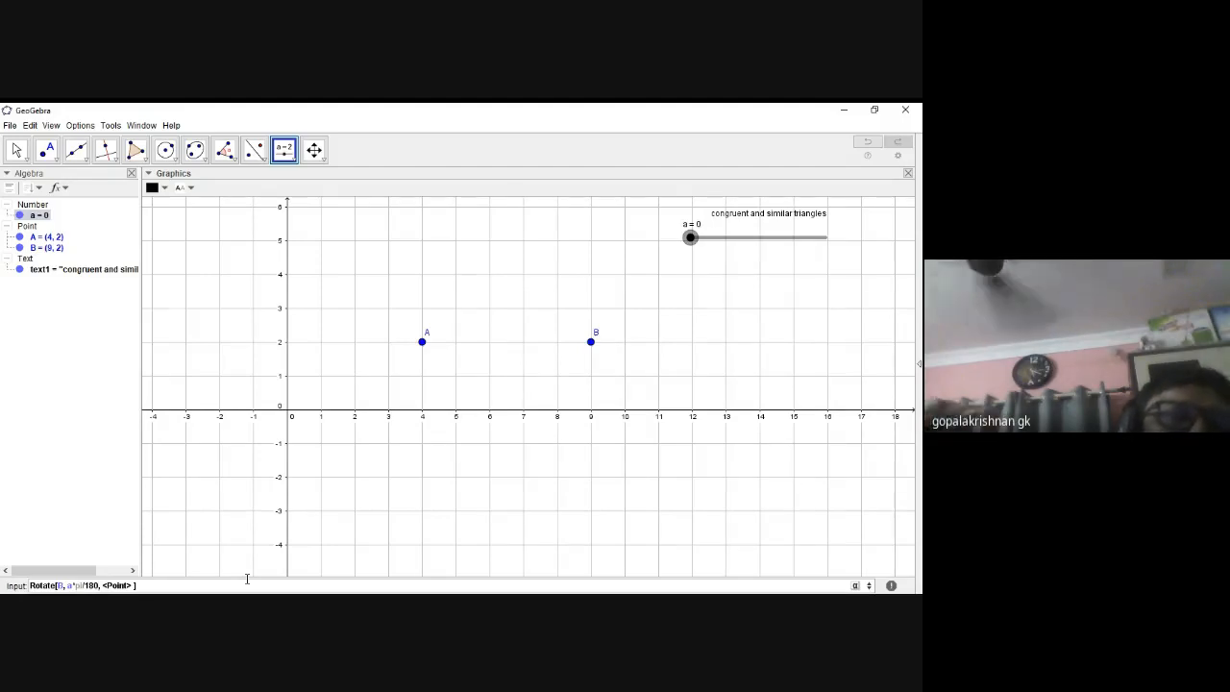
key("Tab")
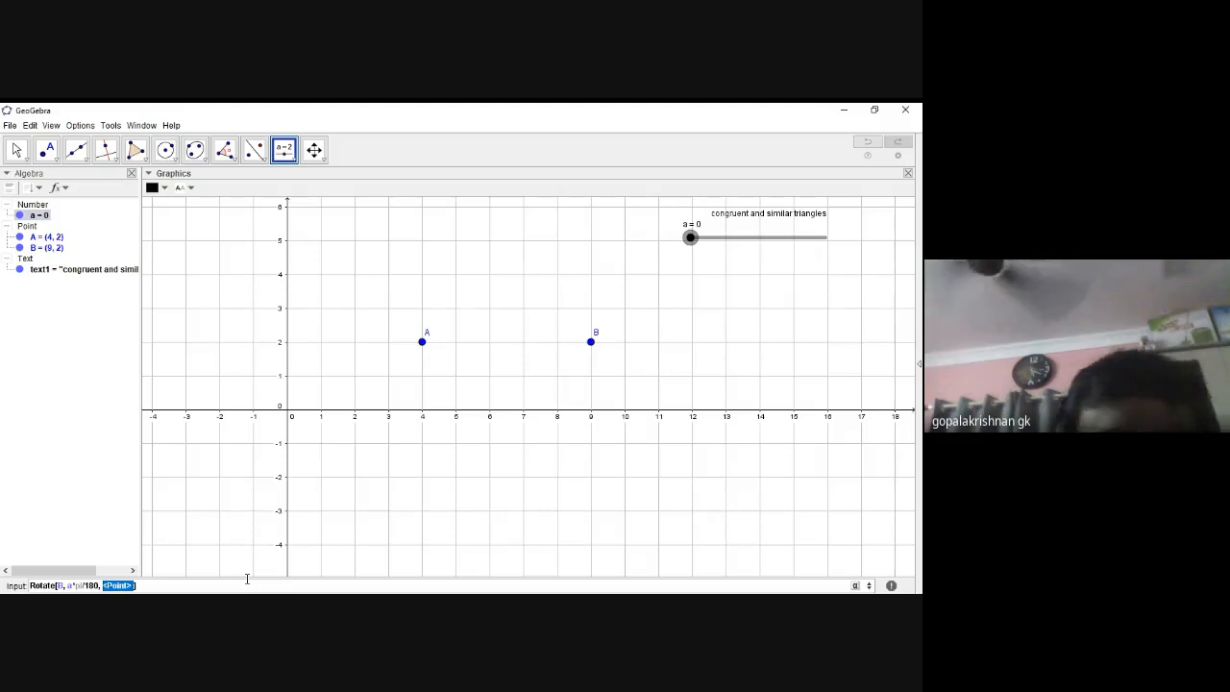
type("A")
key("Return")
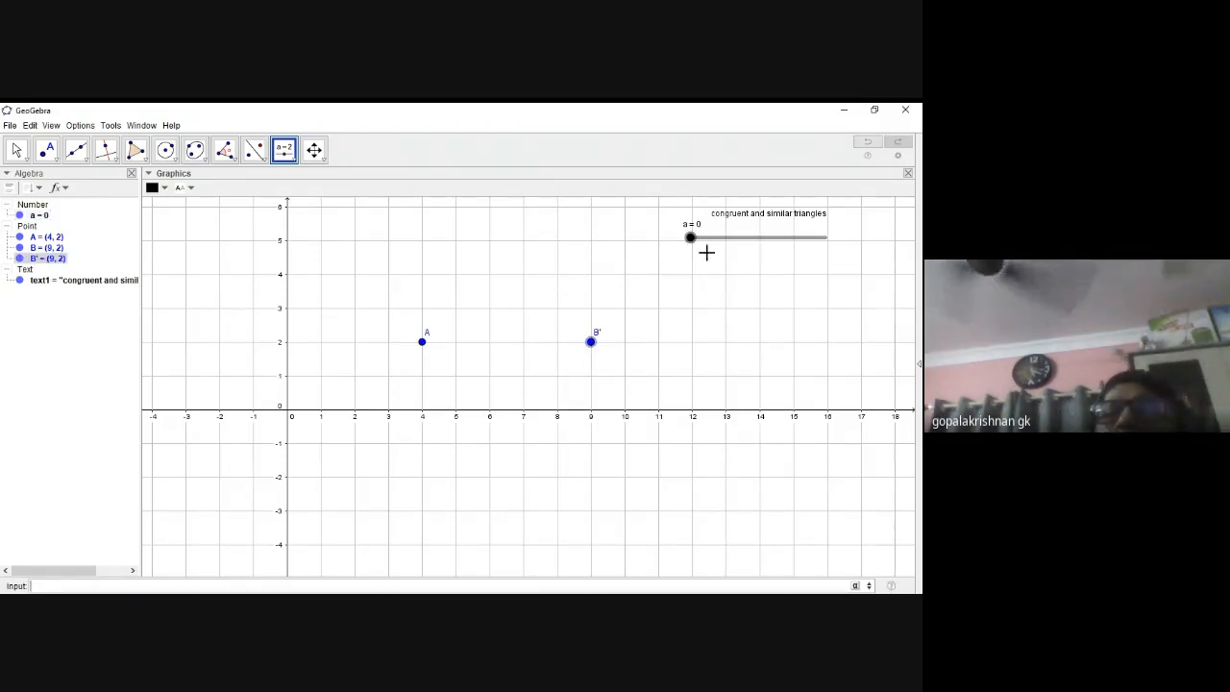
- Set slider a to 42.5 so the rotated point moves away from B
left_click_drag(692, 238, 654, 317)
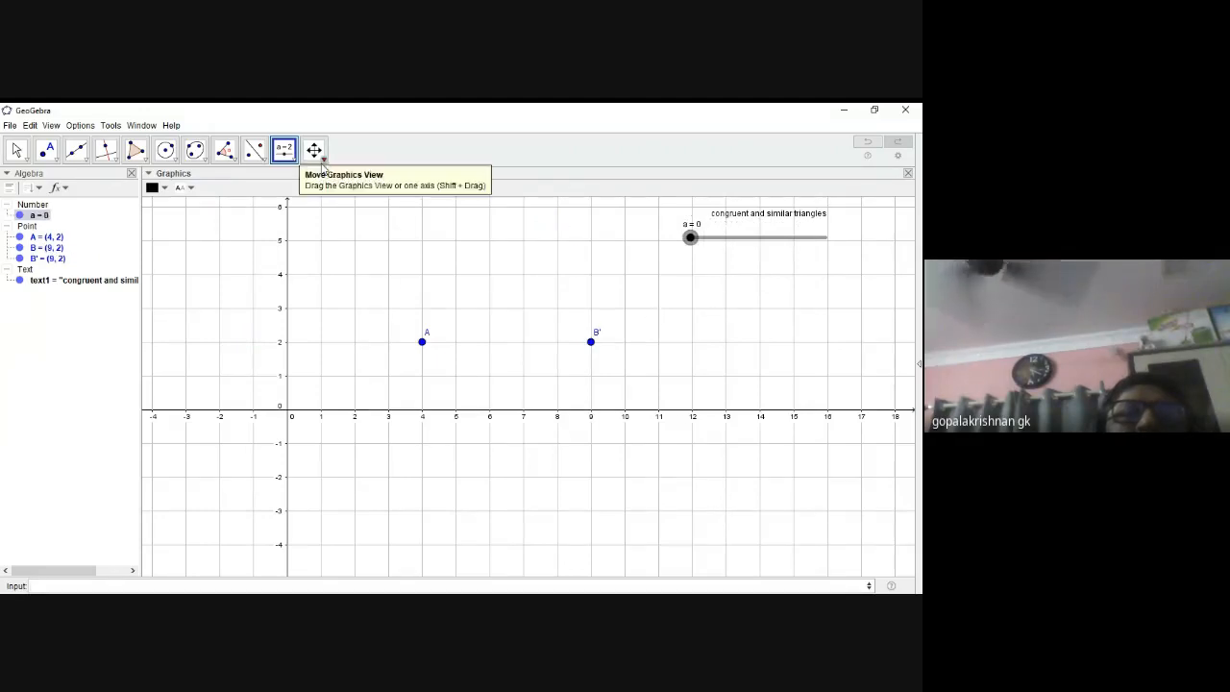
left_click(315, 149)
left_click(313, 232)
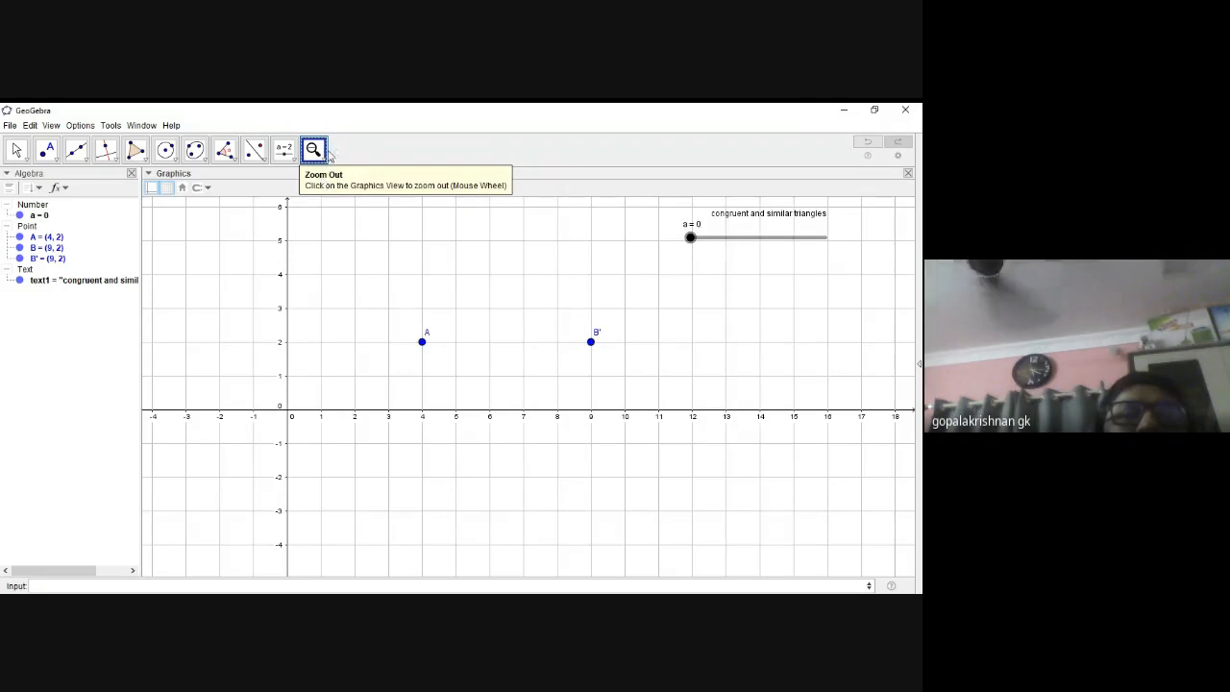
left_click(323, 155)
left_click(331, 180)
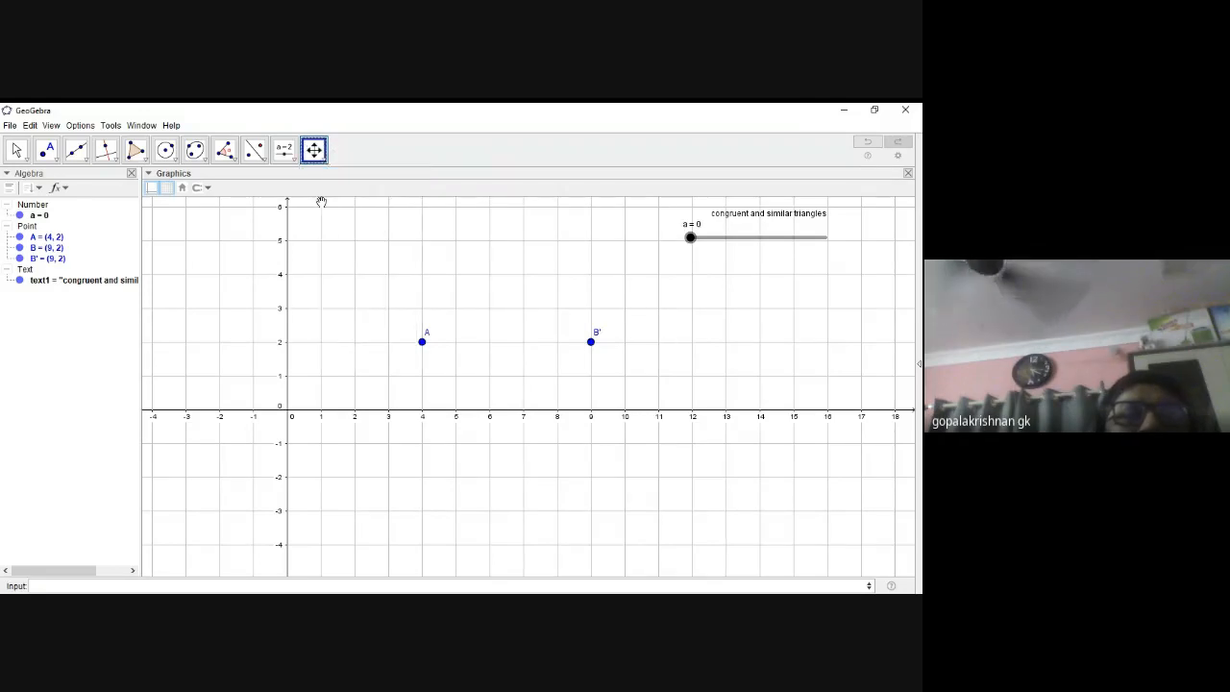
left_click_drag(323, 238, 328, 294)
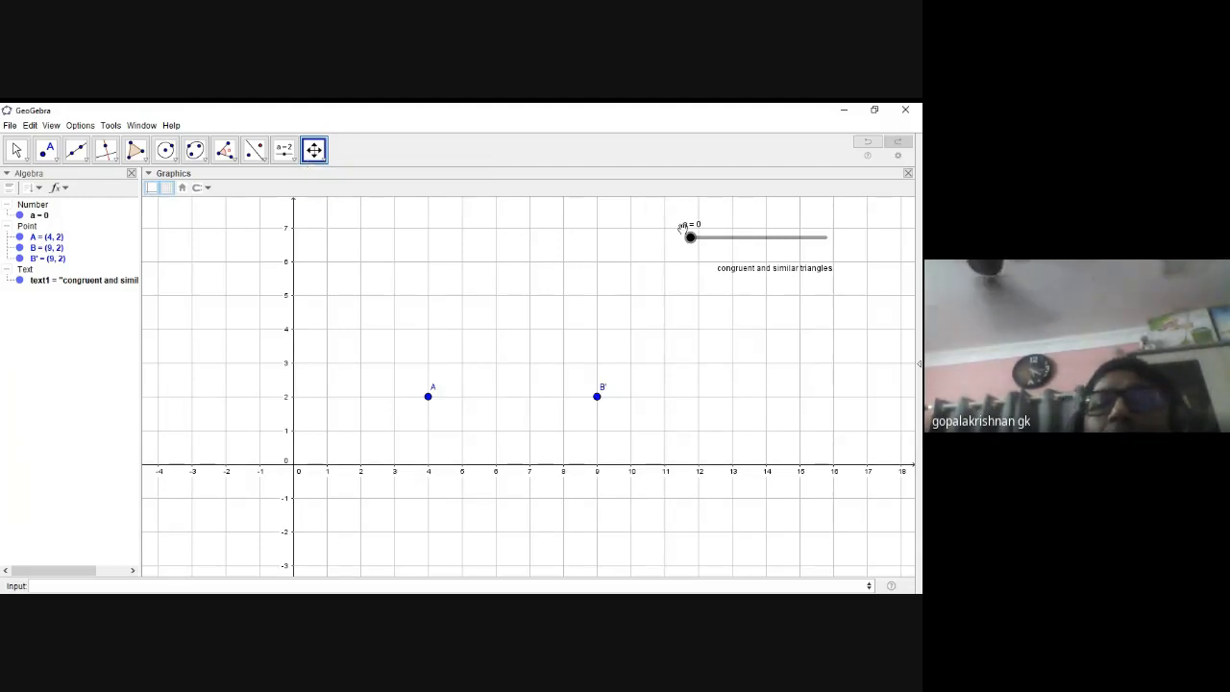
left_click(16, 151)
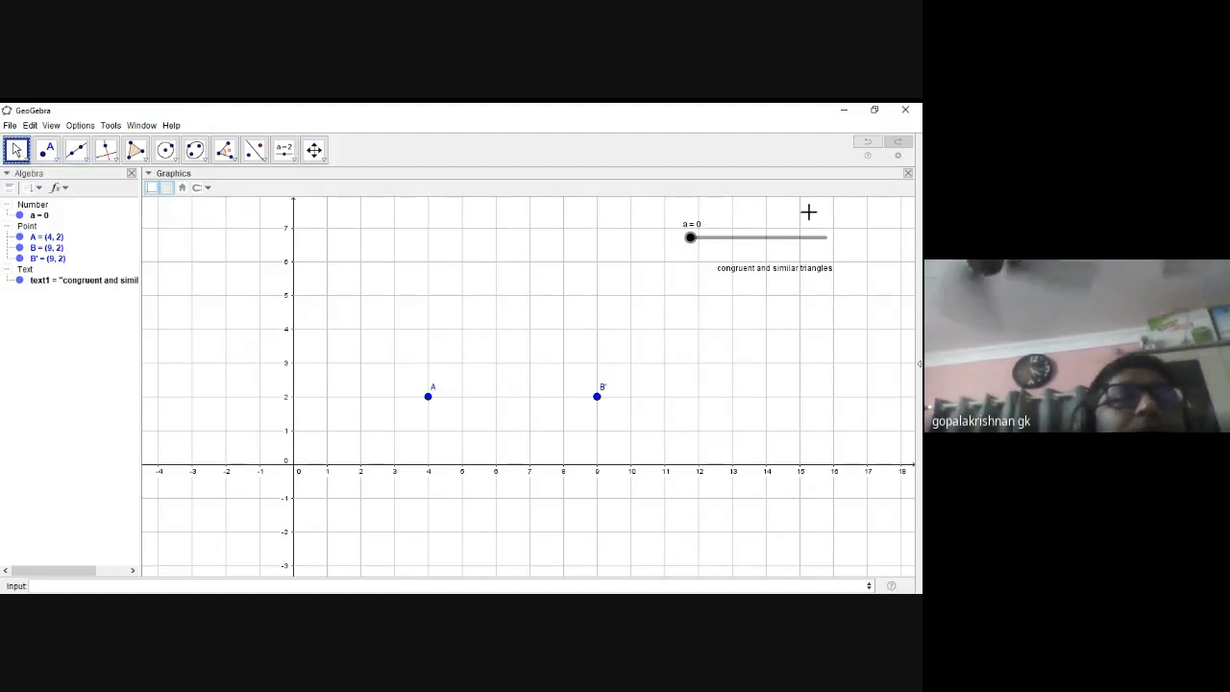
left_click_drag(694, 239, 722, 237)
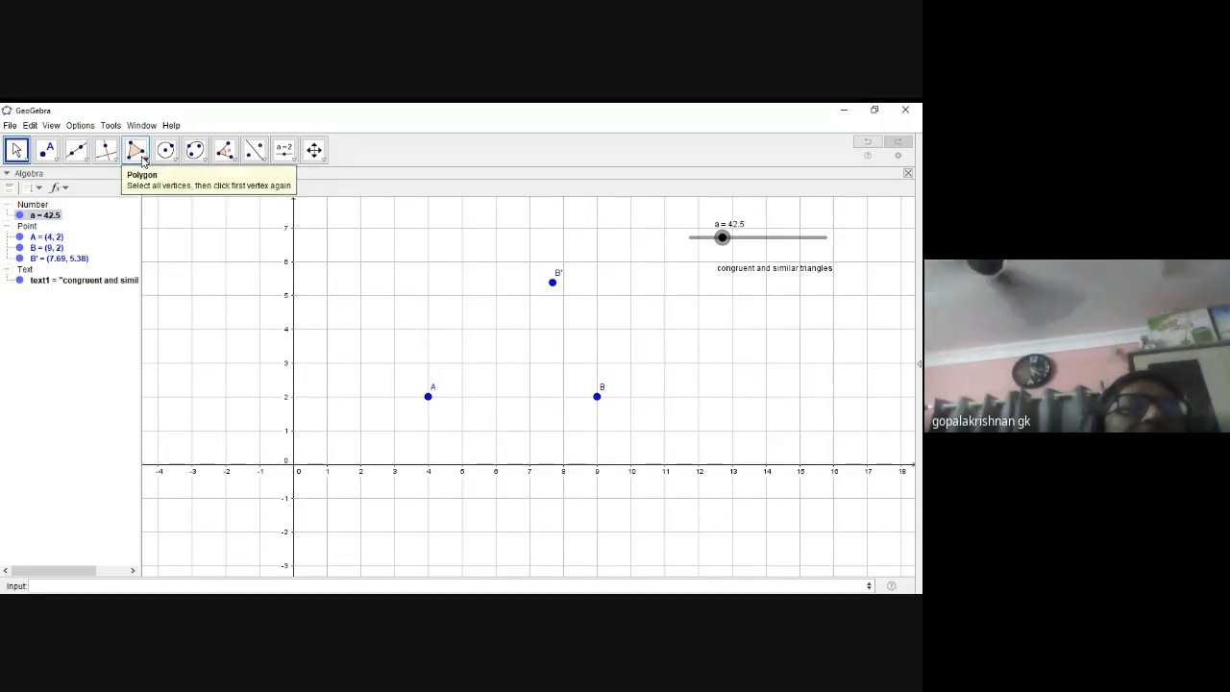
- Draw a triangle with the Polygon tool through the rotated point B', A and B
left_click(143, 160)
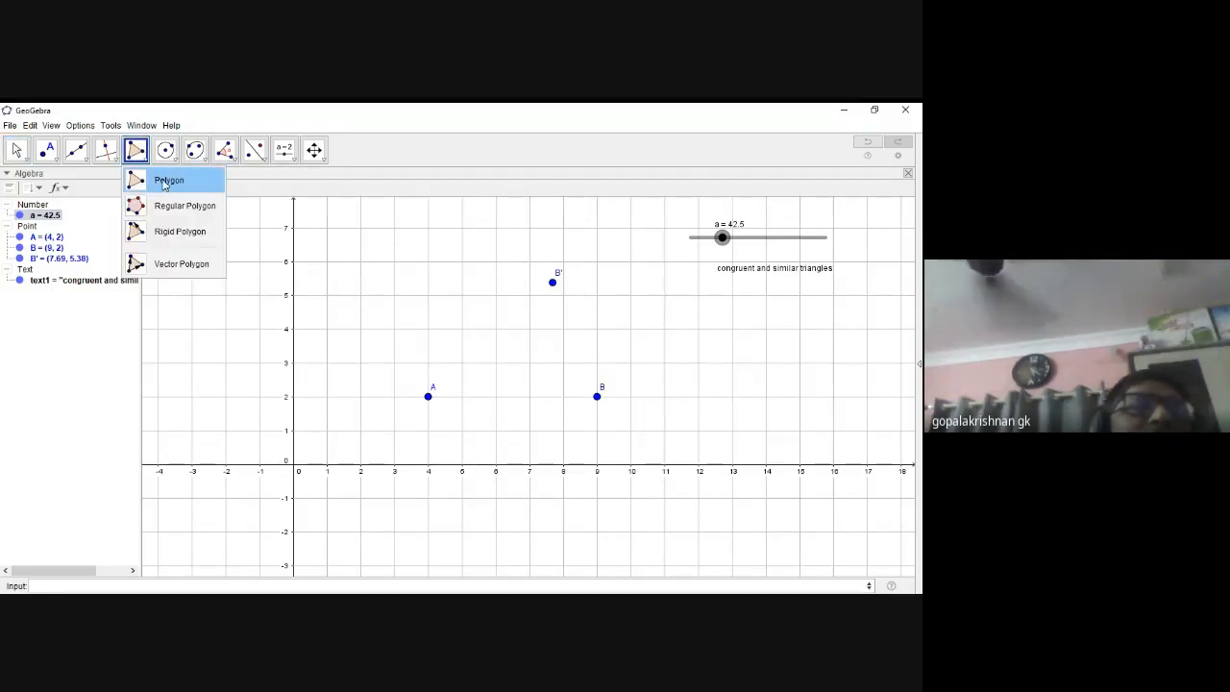
left_click(164, 183)
left_click(553, 282)
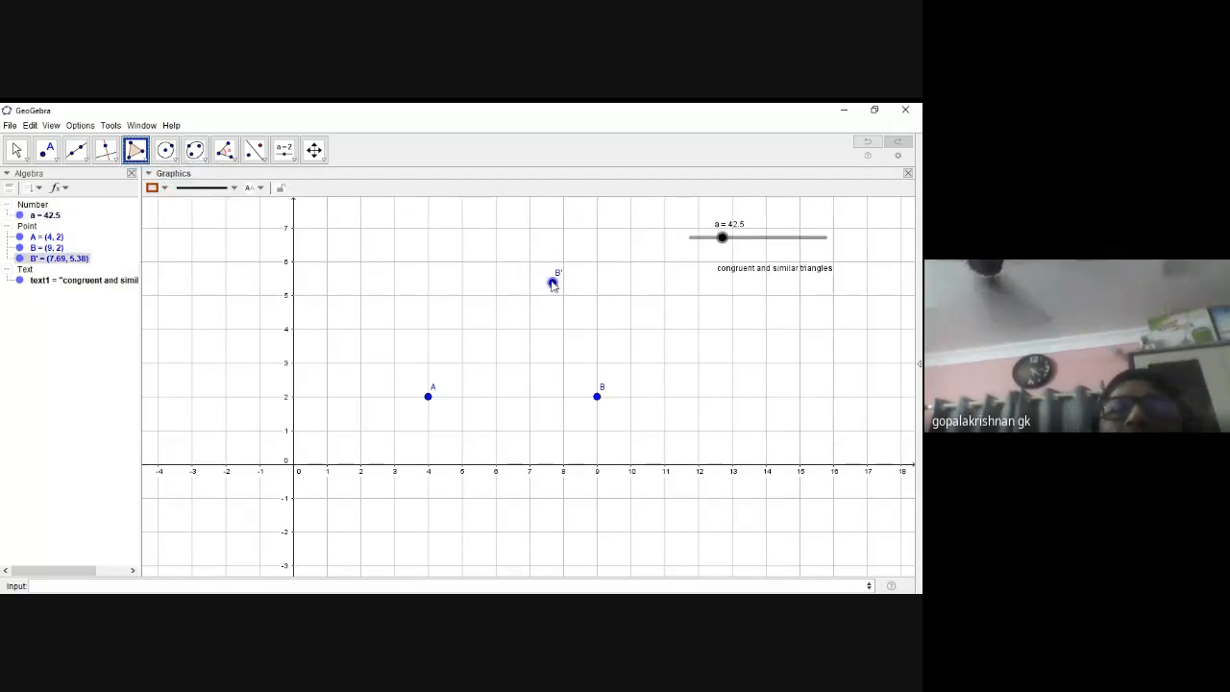
left_click(428, 395)
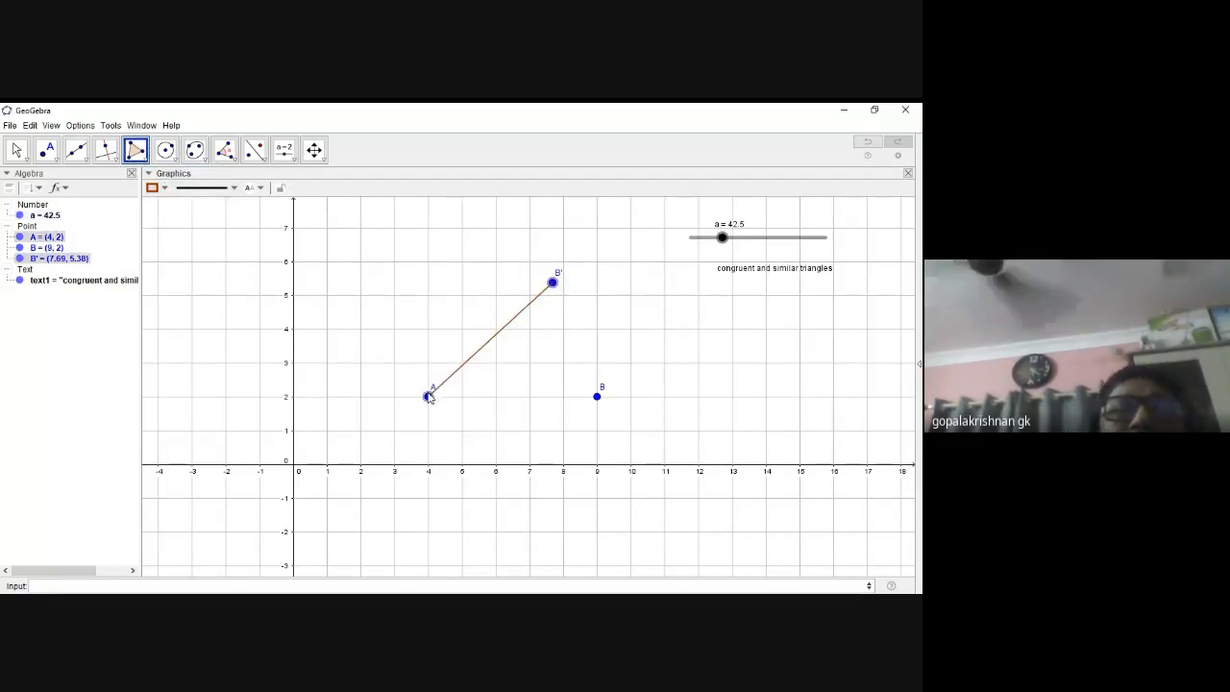
left_click(597, 396)
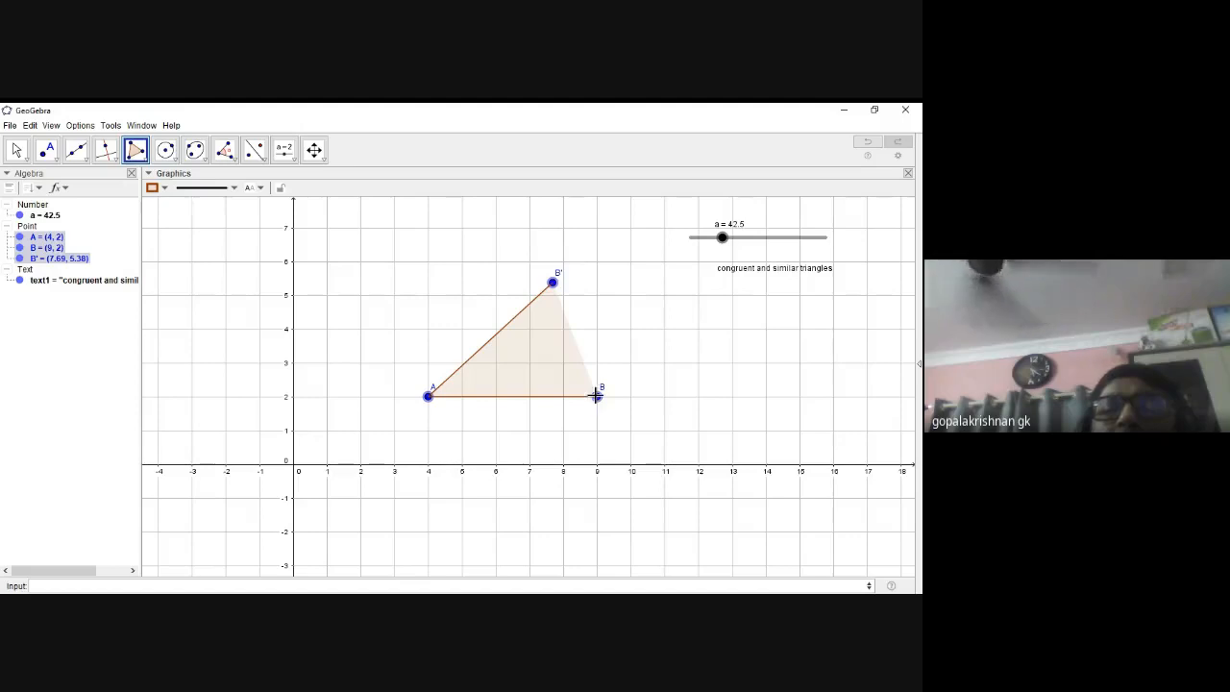
left_click(552, 284)
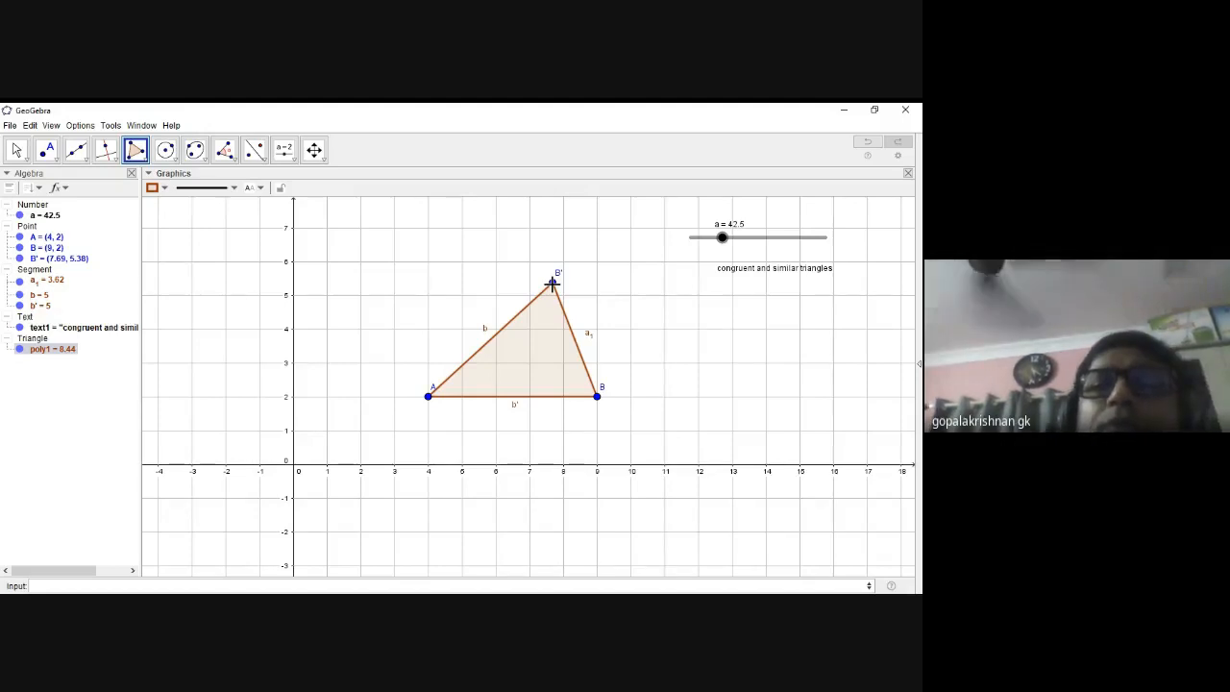
right_click(588, 335)
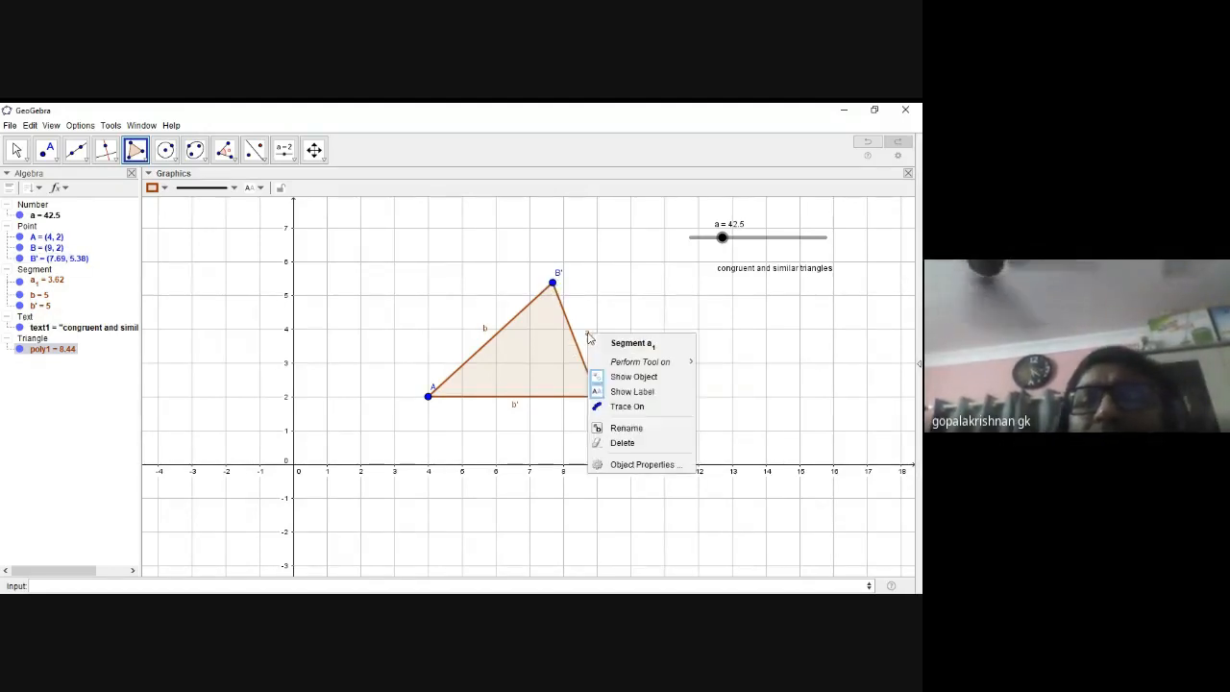
left_click(619, 427)
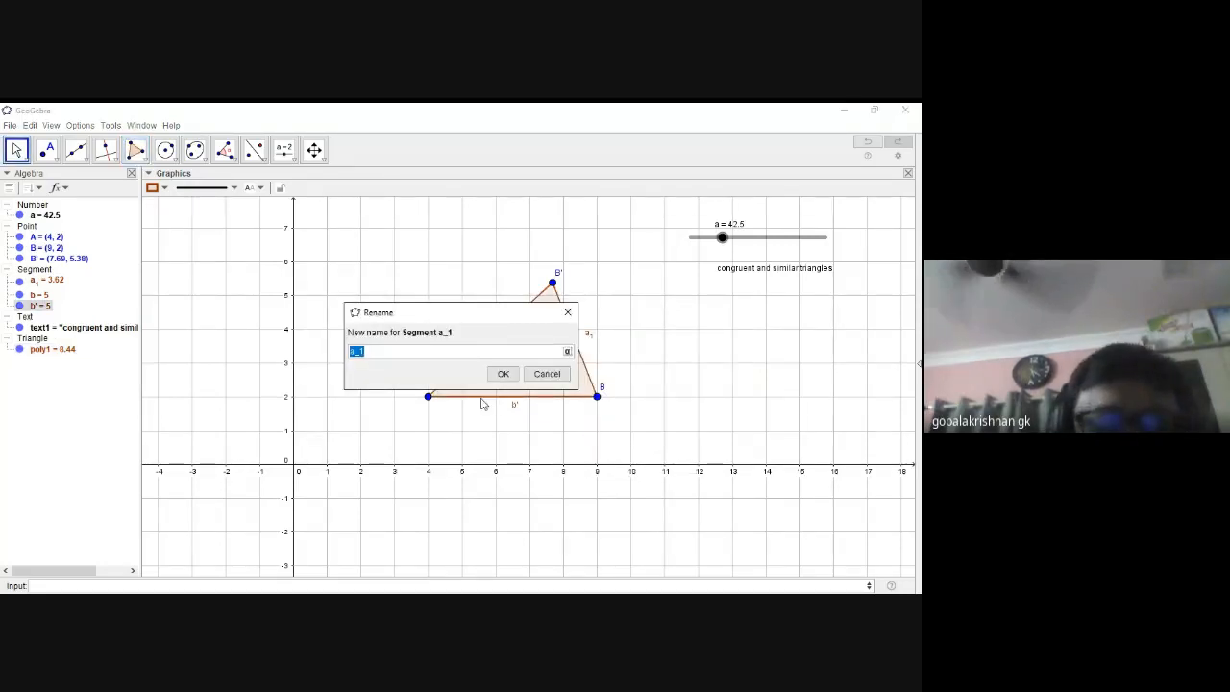
type("b")
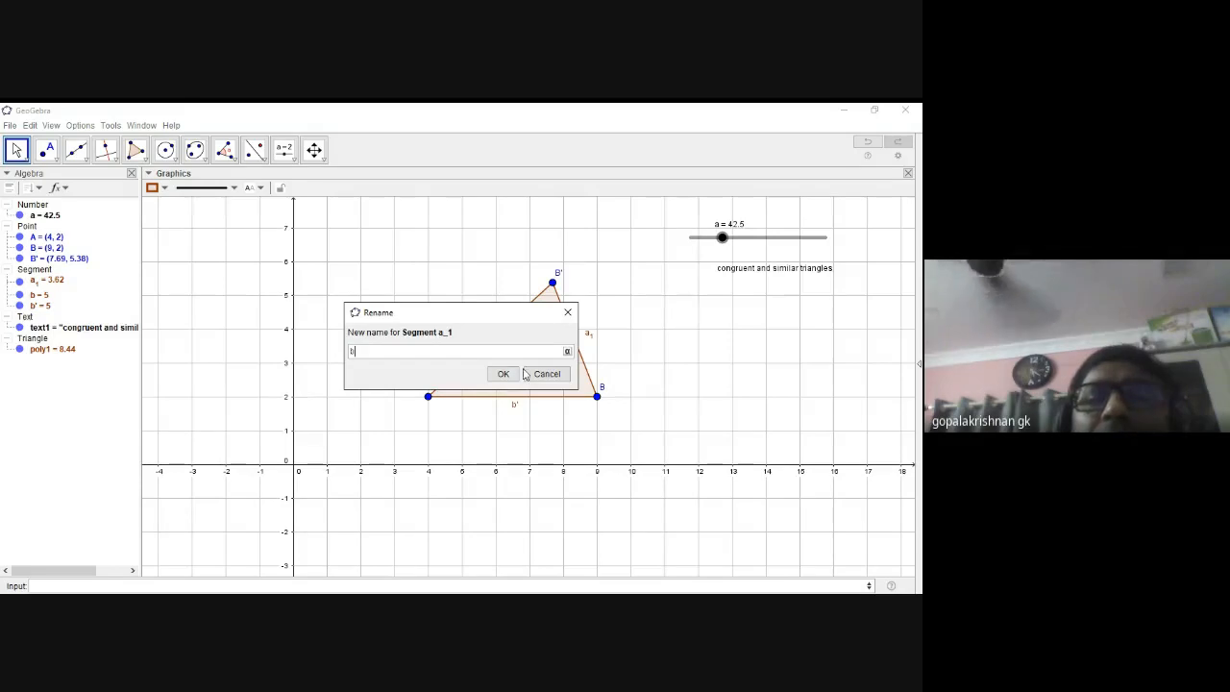
left_click(568, 313)
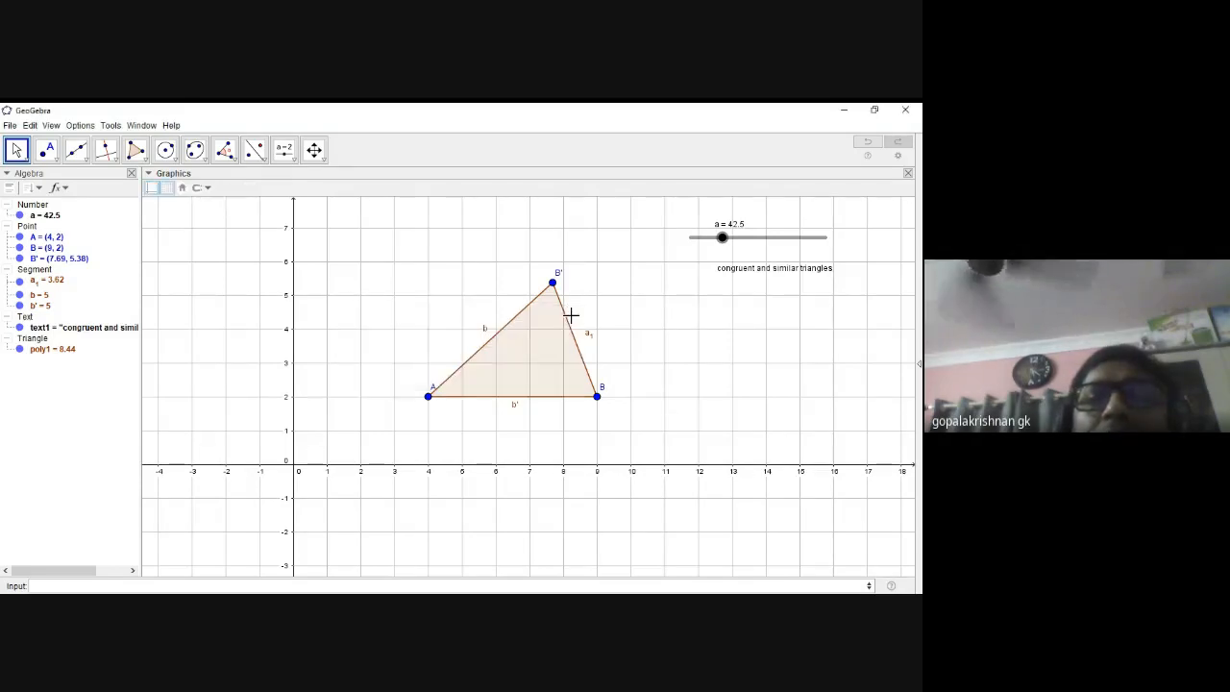
- Rename the triangle side between A and B as c and the side between B and B' as d
right_click(514, 397)
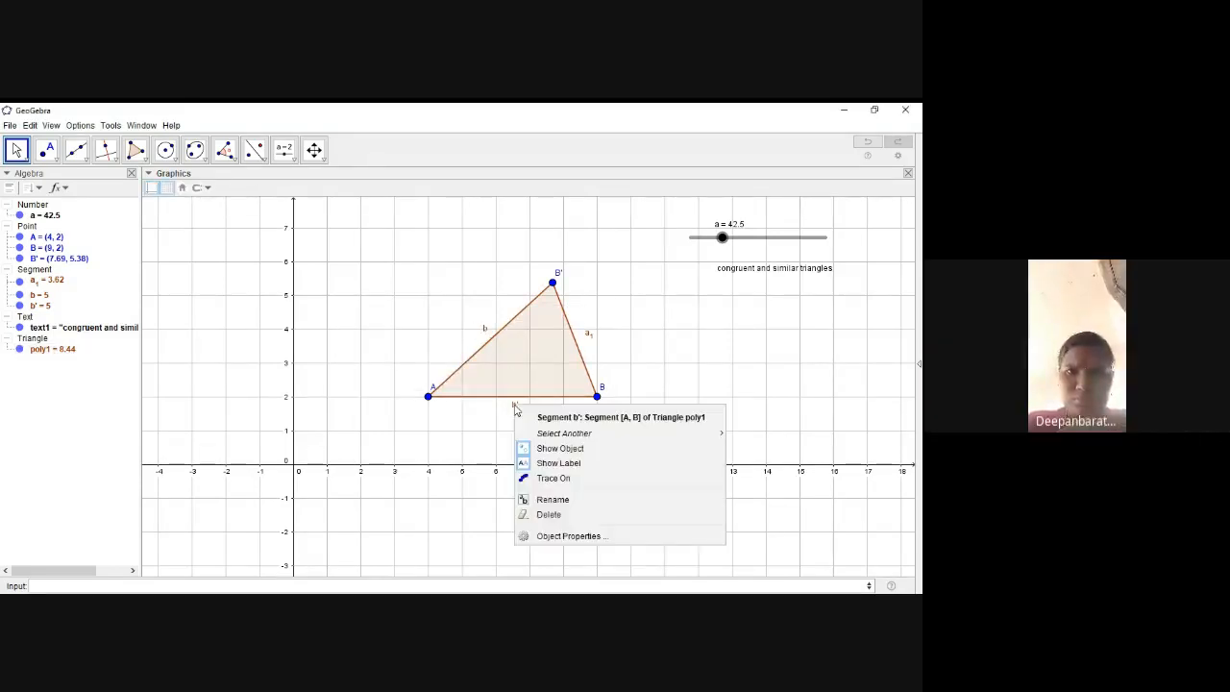
left_click(566, 500)
type("c")
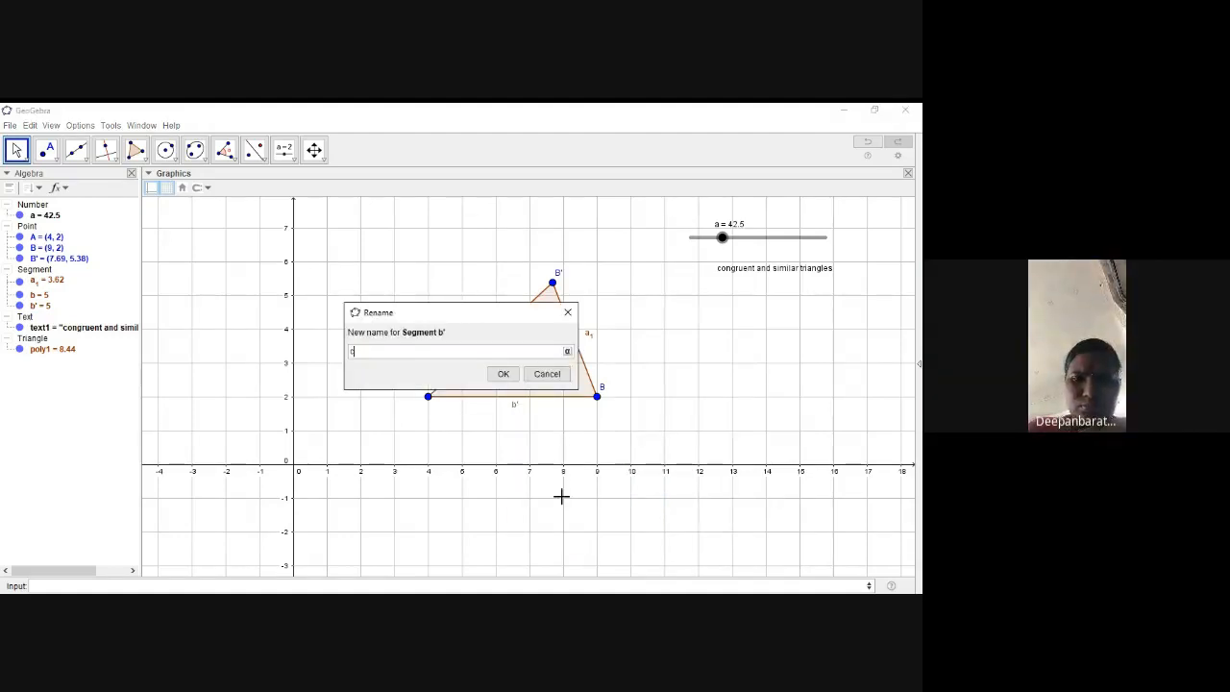
left_click(502, 373)
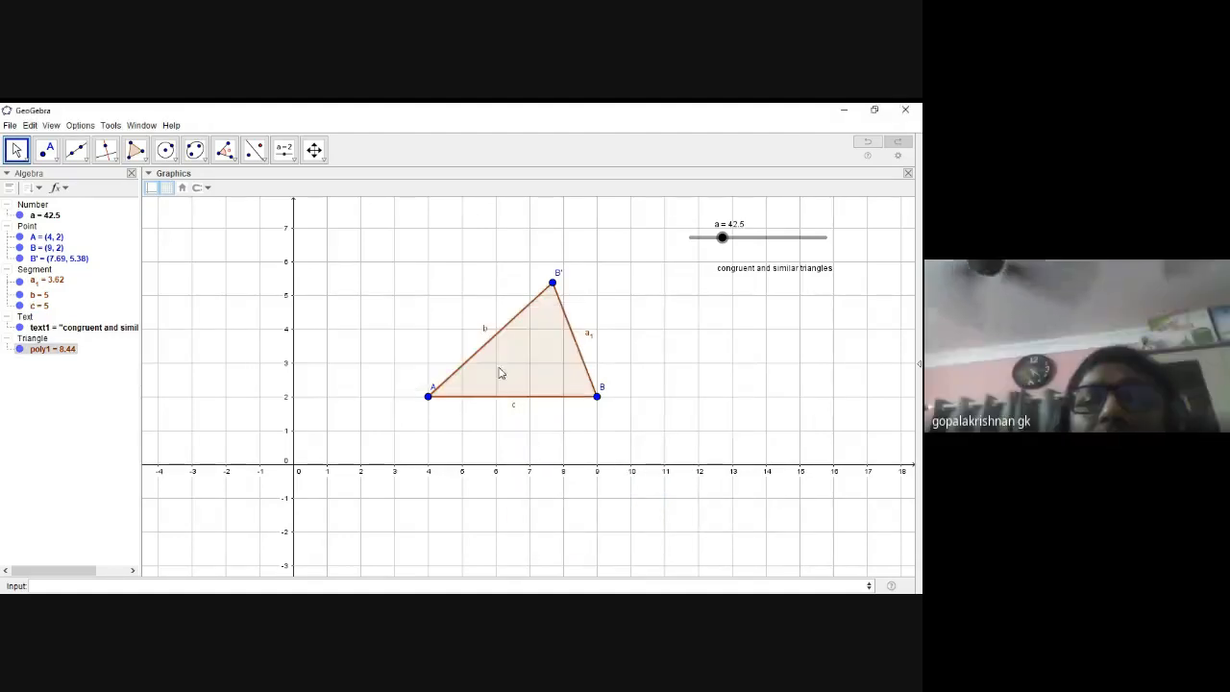
right_click(587, 338)
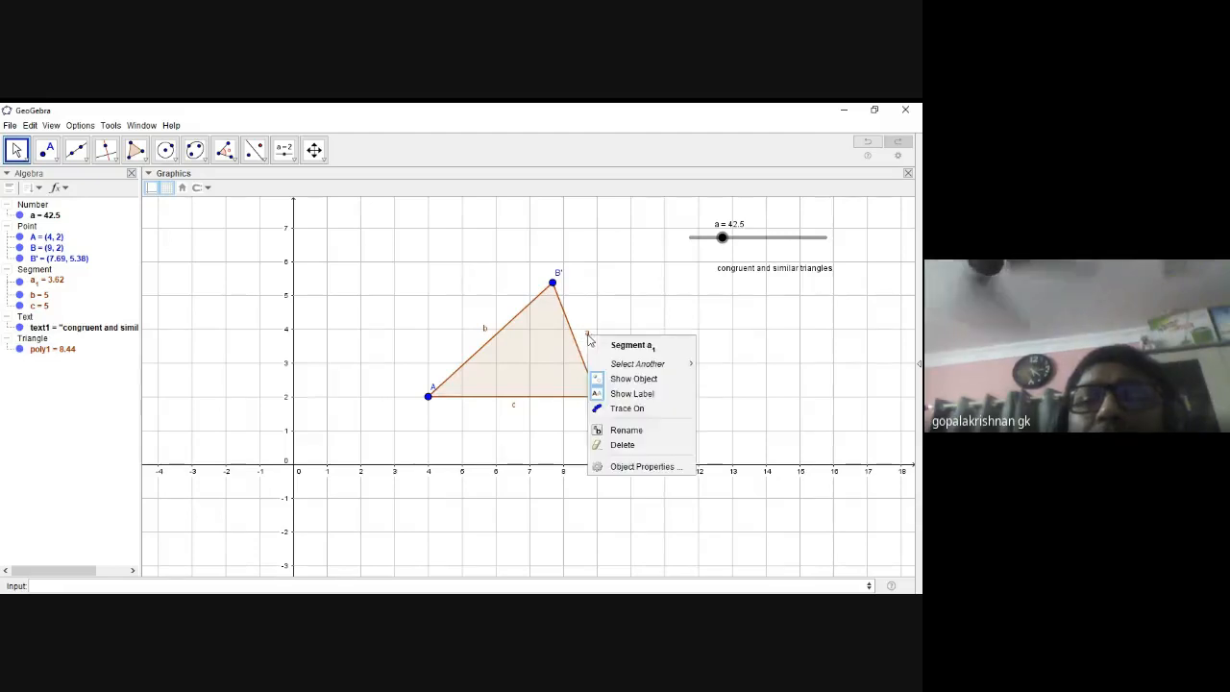
left_click(625, 430)
type("a")
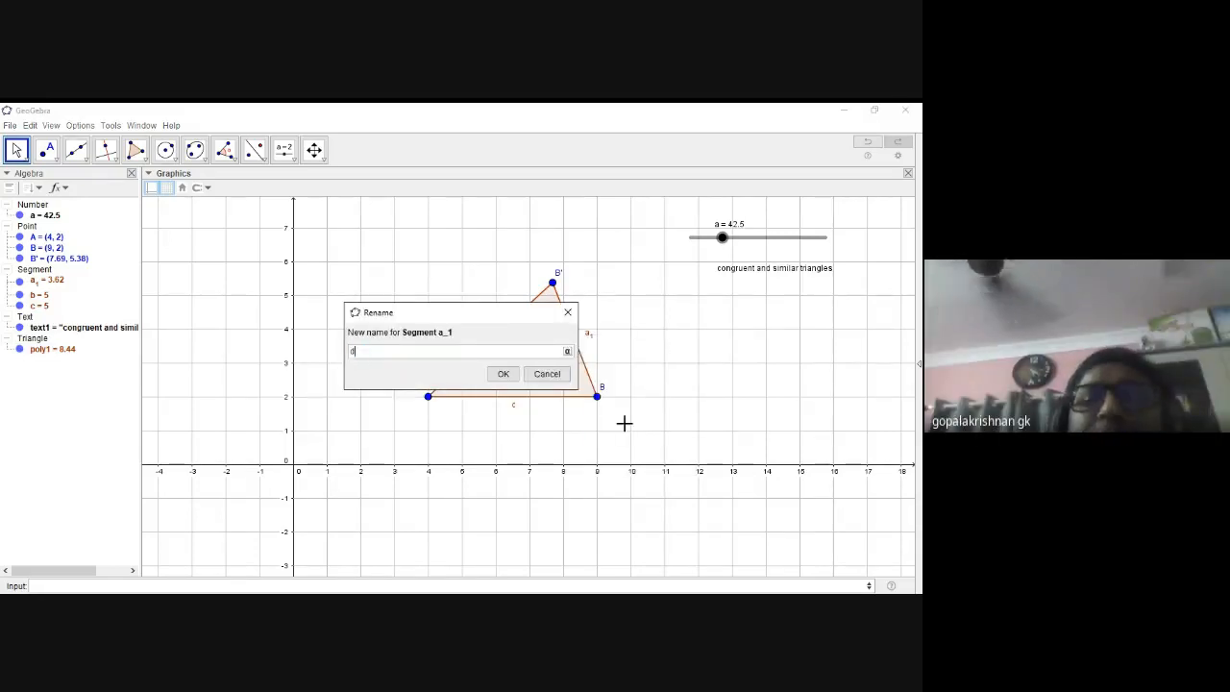
left_click(508, 377)
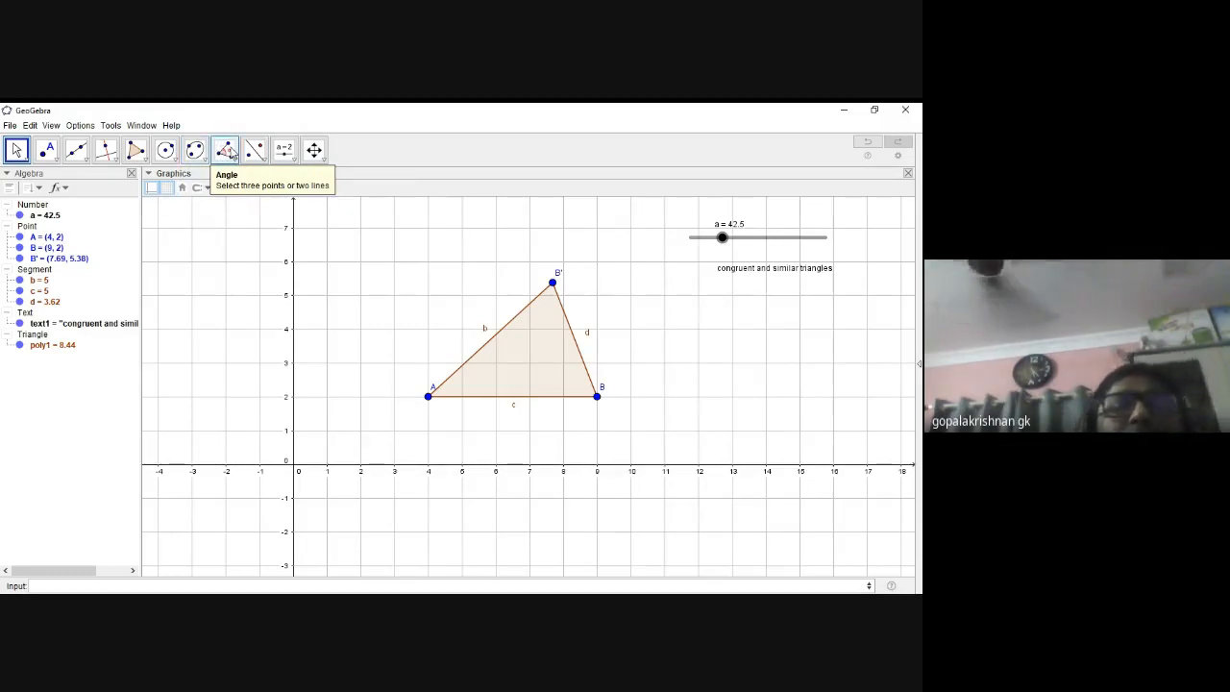
- Mark all three interior angles of the triangle with the Angle tool
left_click(528, 352)
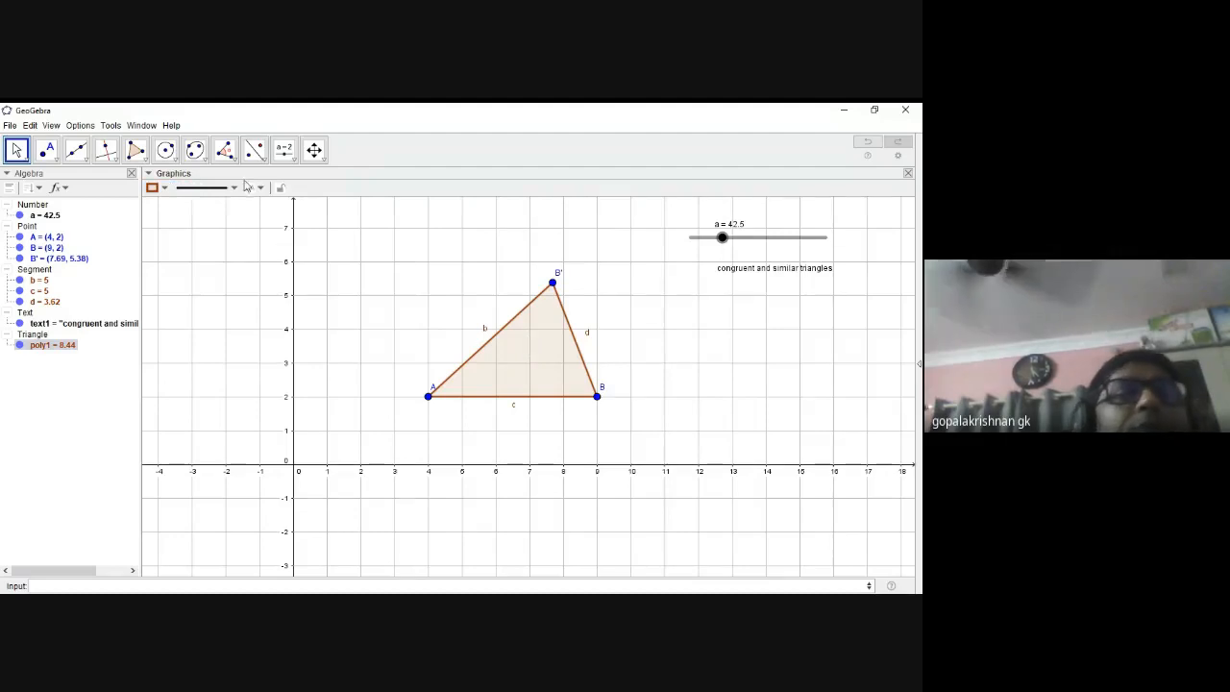
left_click(224, 151)
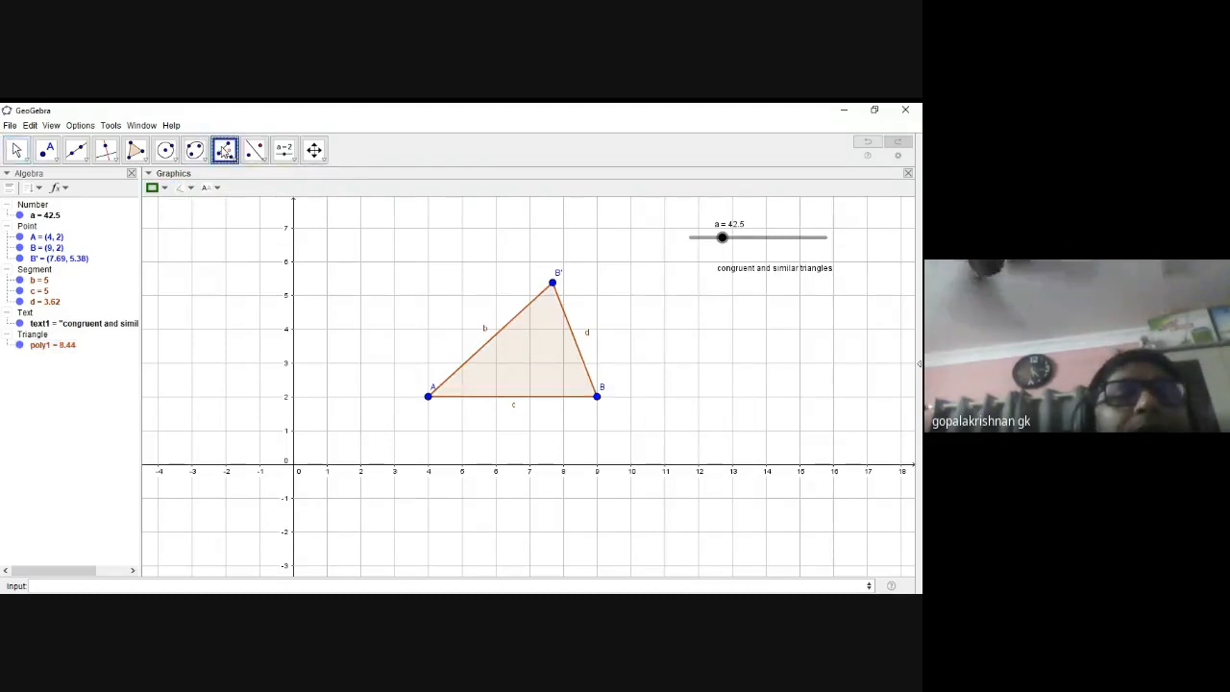
left_click(523, 354)
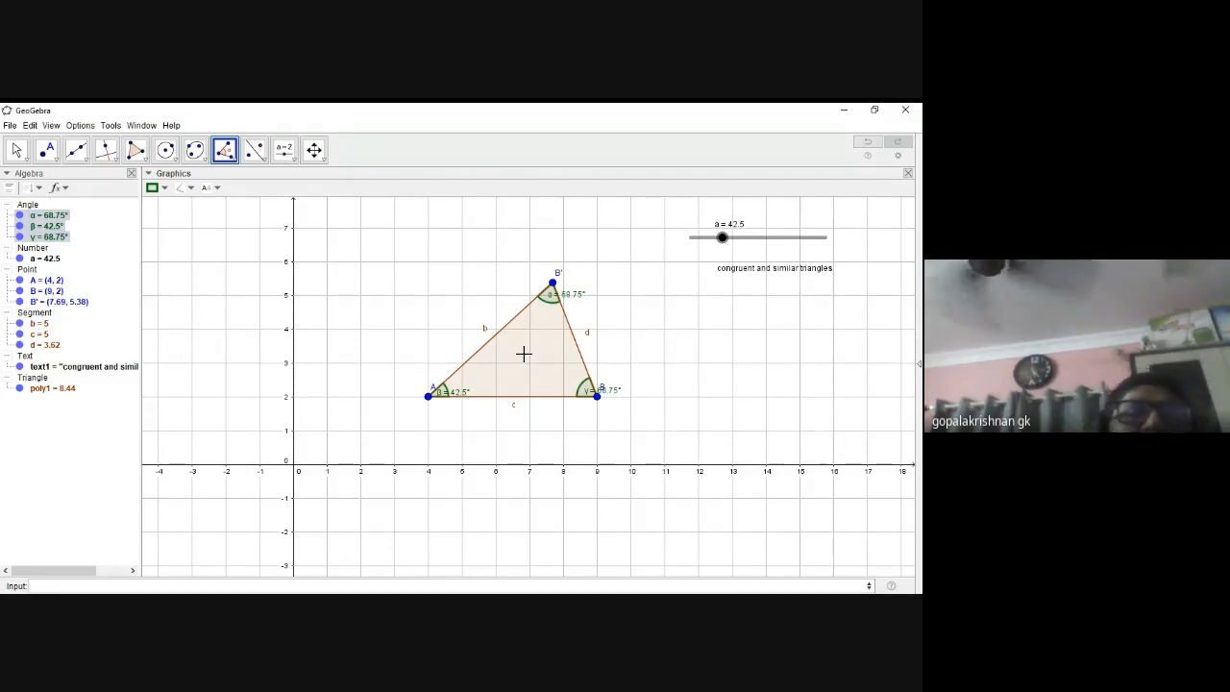
- Draw a vector with the Vector tool from (13, 0) on the x-axis to about (16.28, 3.26), beside the triangle
left_click(56, 159)
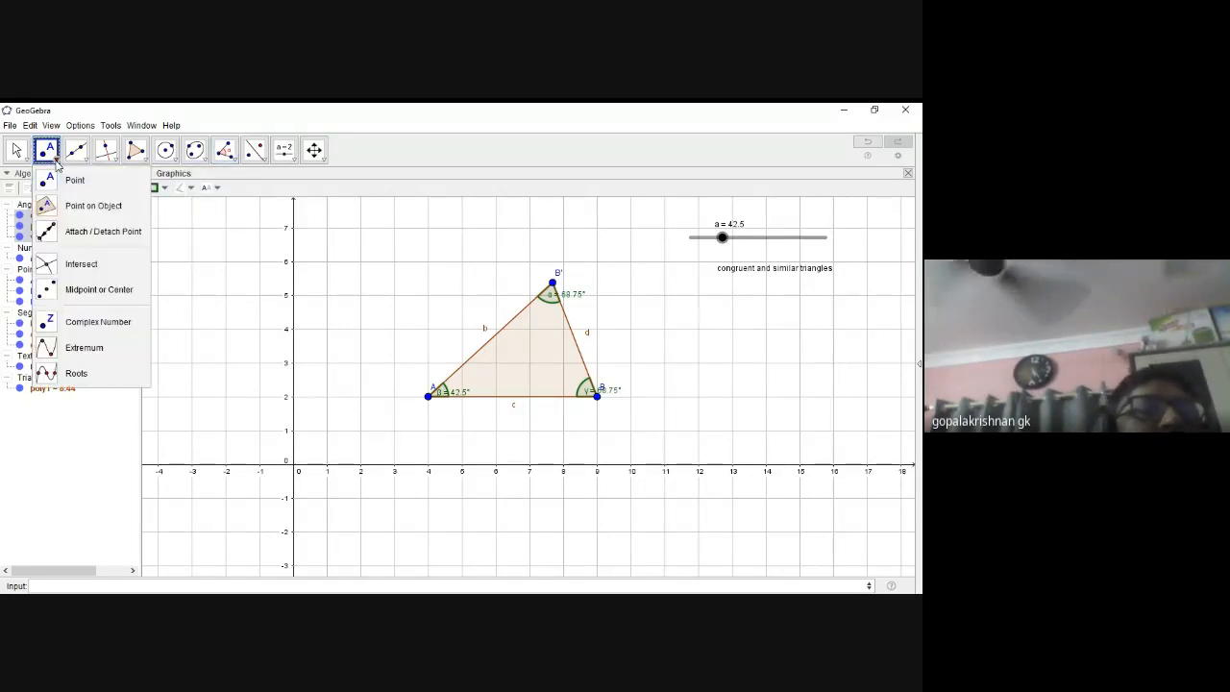
mouse_move(79, 156)
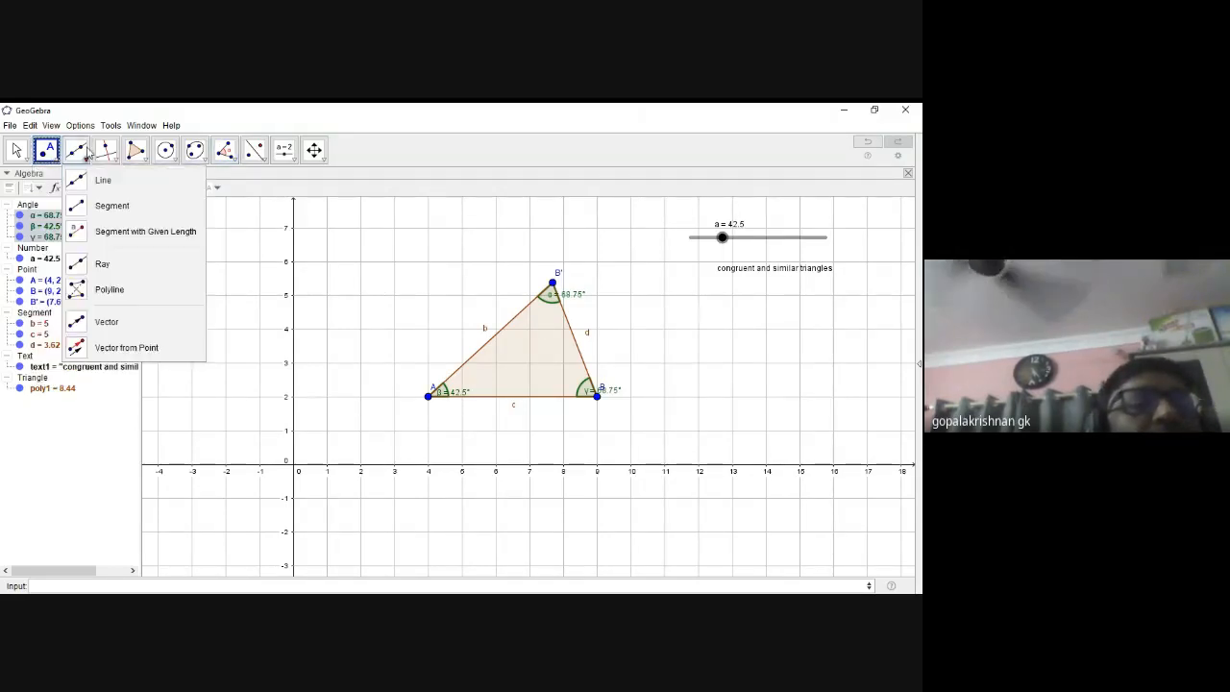
left_click(109, 330)
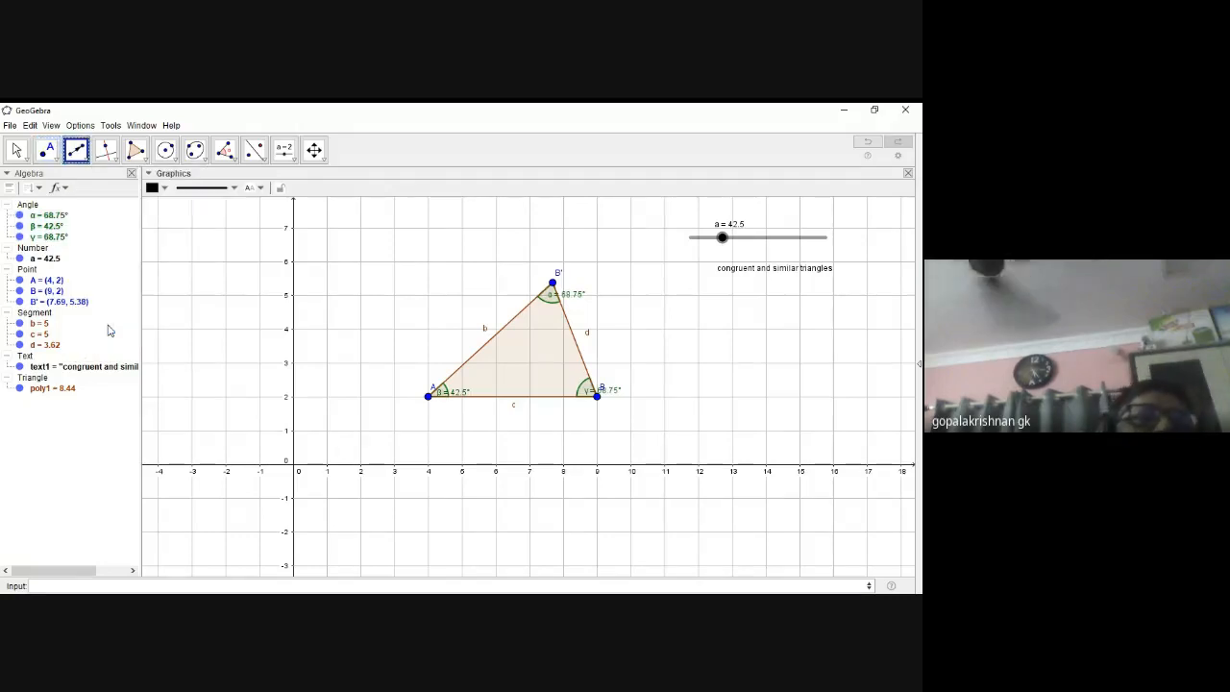
left_click(85, 151)
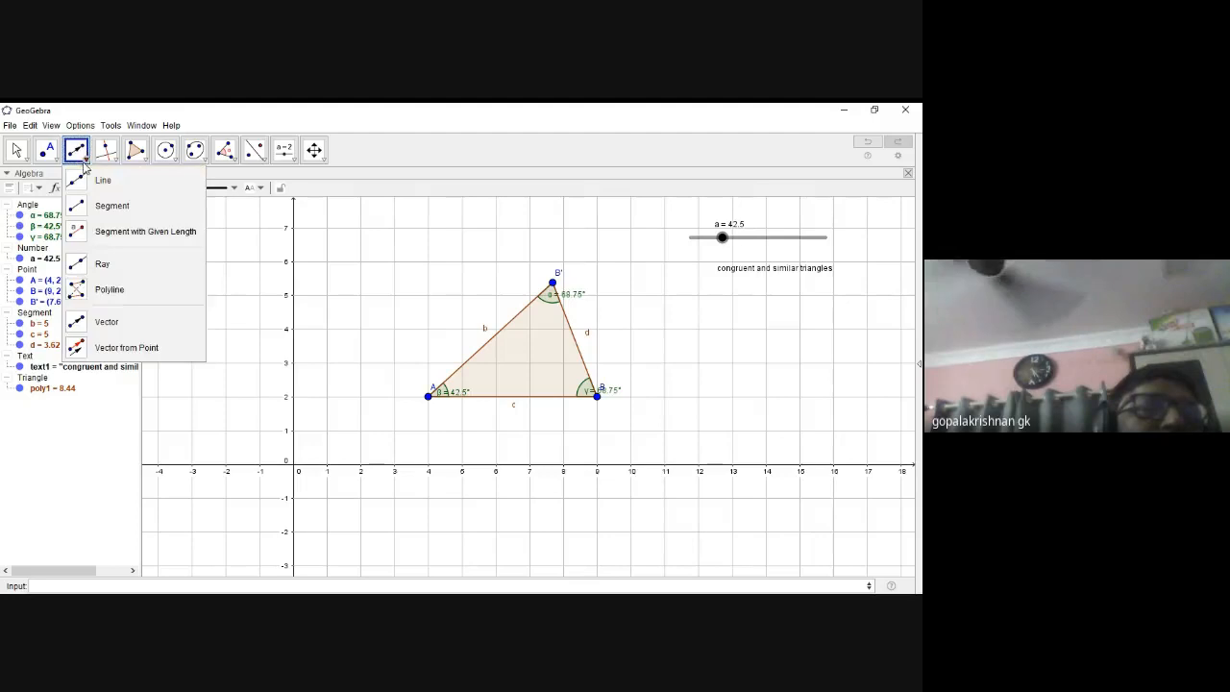
left_click(111, 332)
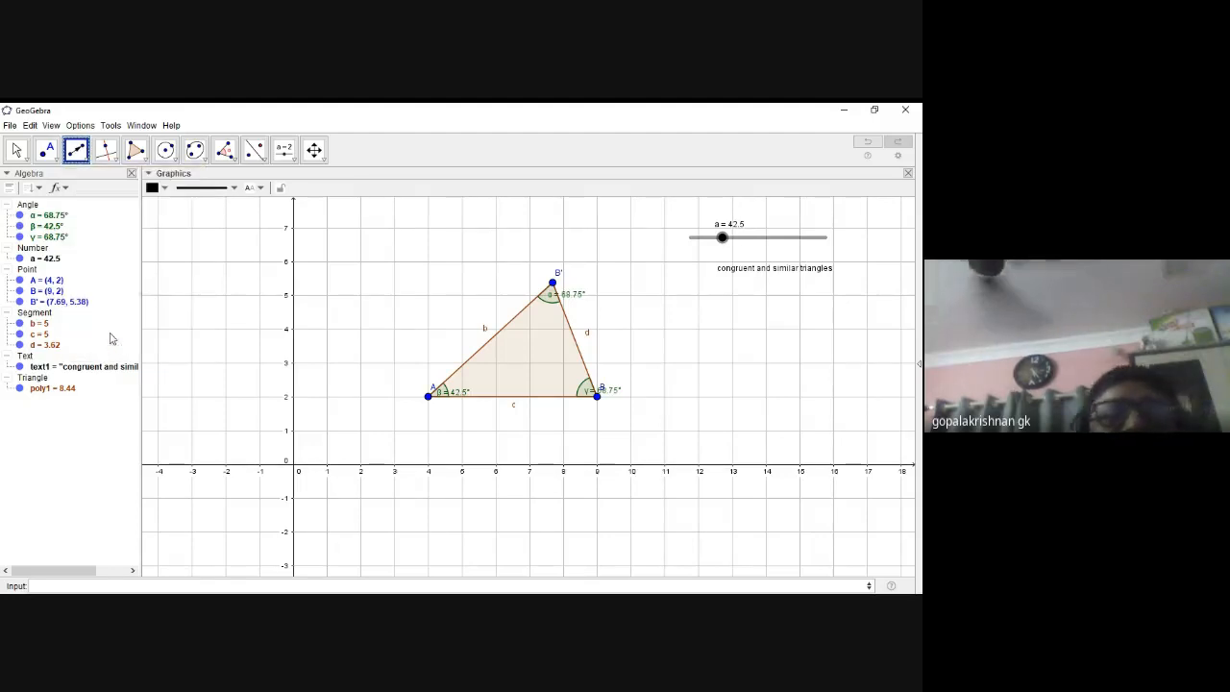
left_click(732, 465)
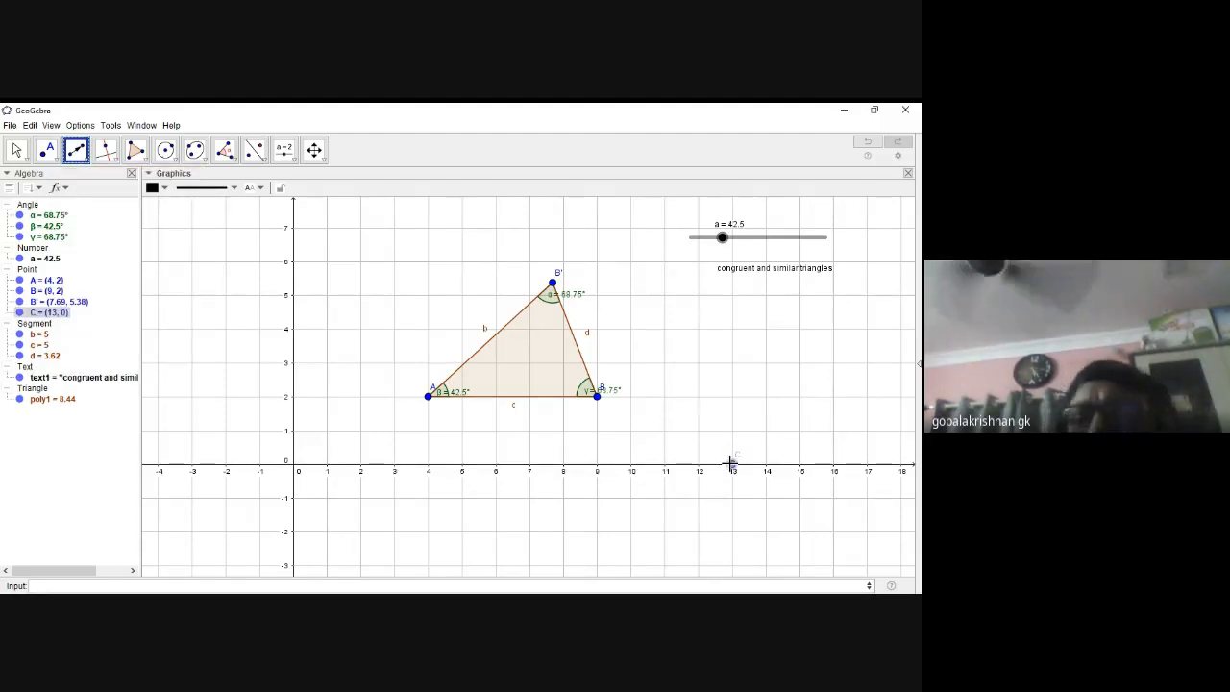
left_click(842, 354)
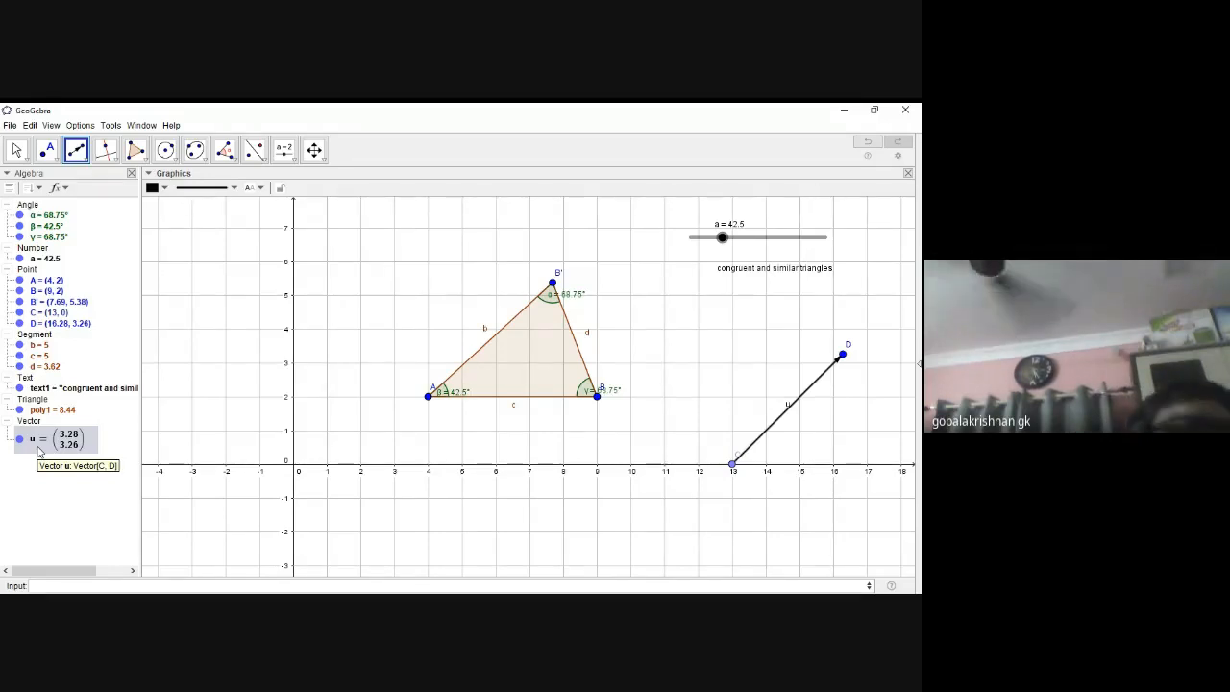
- Translate point A by vector u using the Translate command
left_click(94, 583)
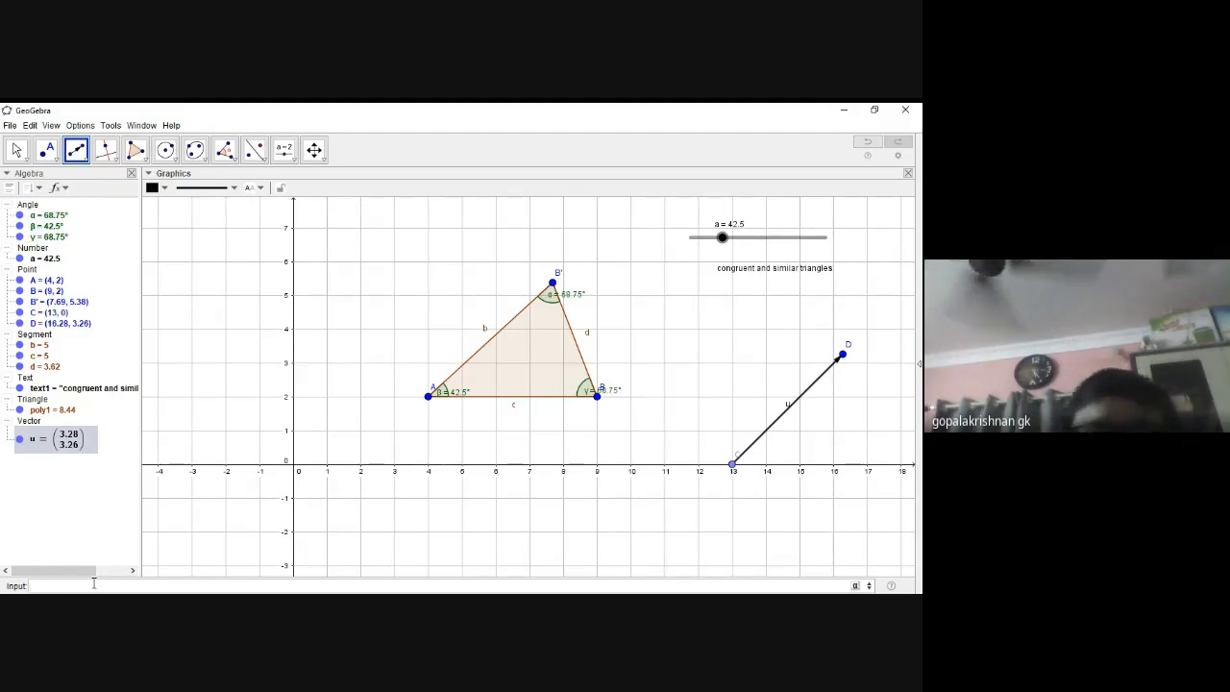
type("tra")
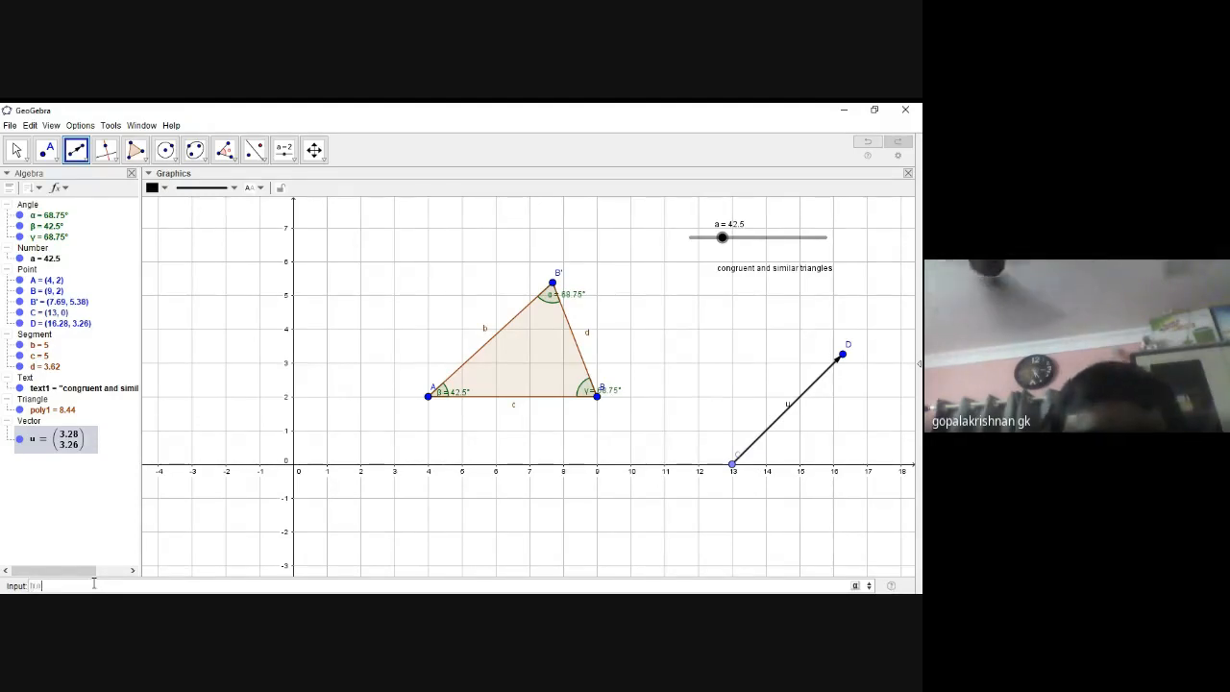
type("nsla")
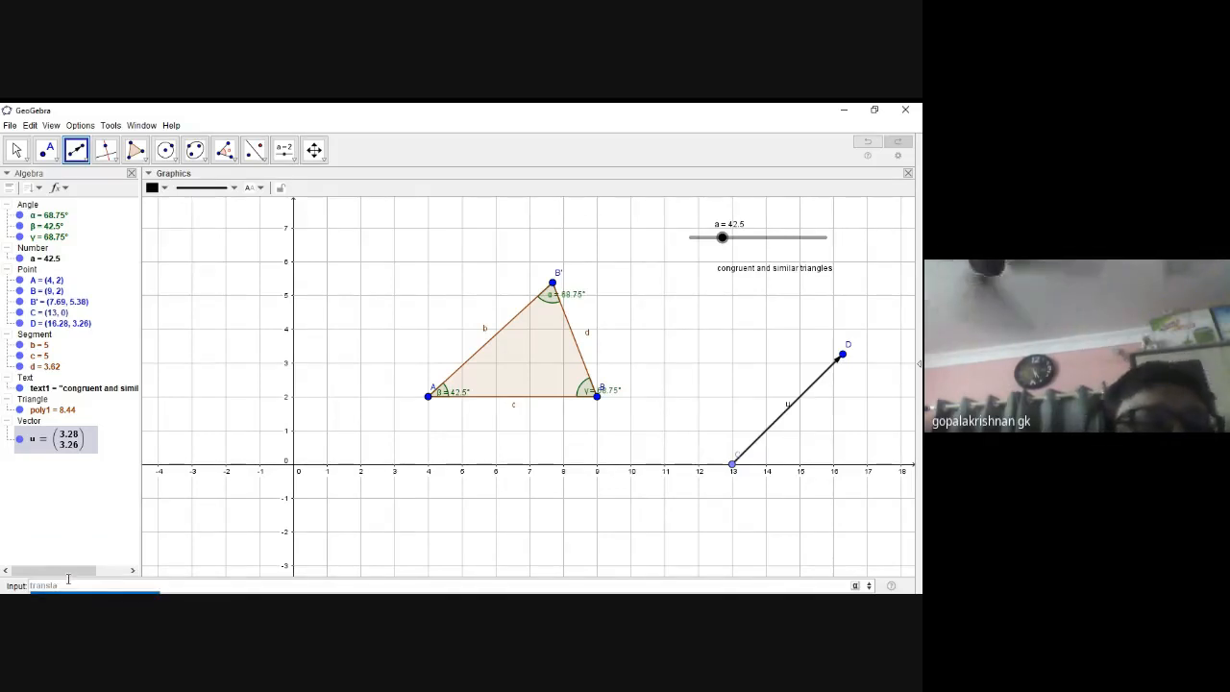
type("t")
key("Return")
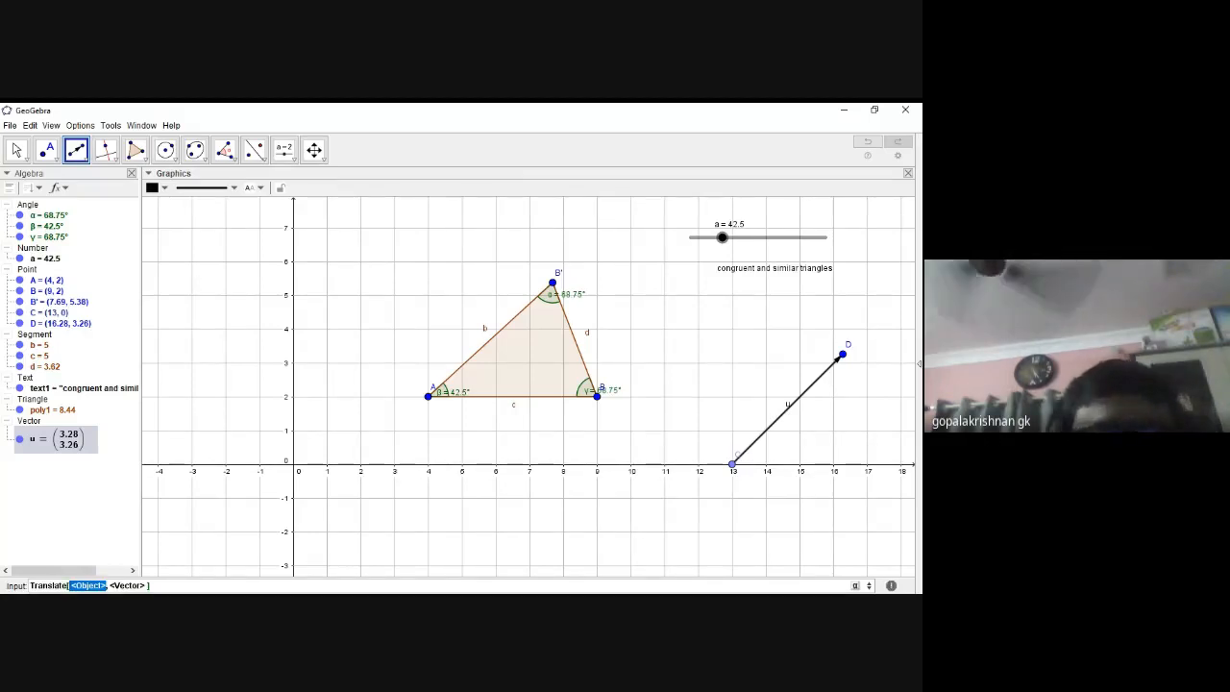
type("A")
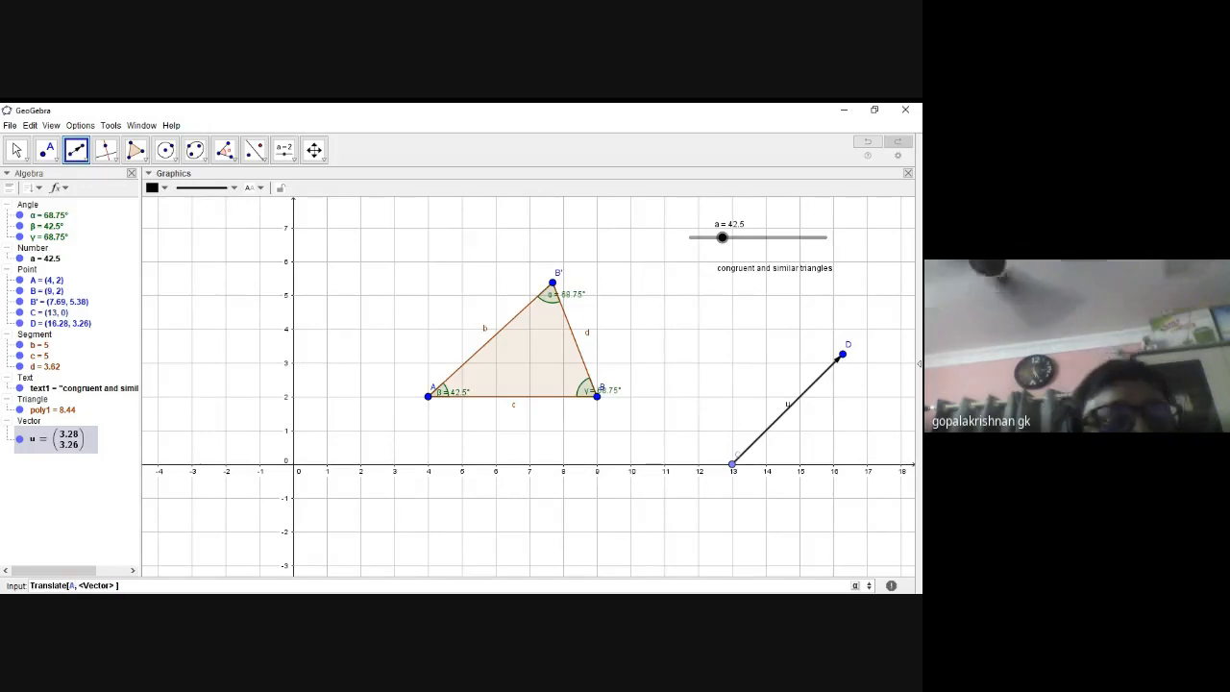
key("Tab")
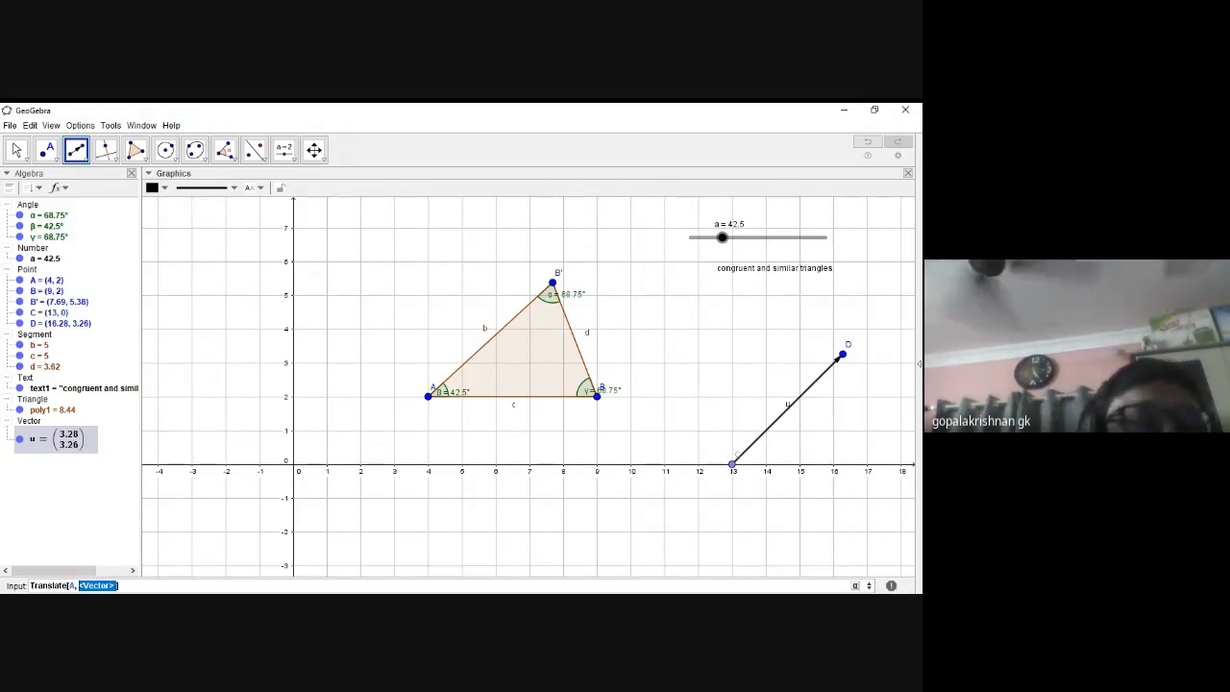
type("u")
key("Return")
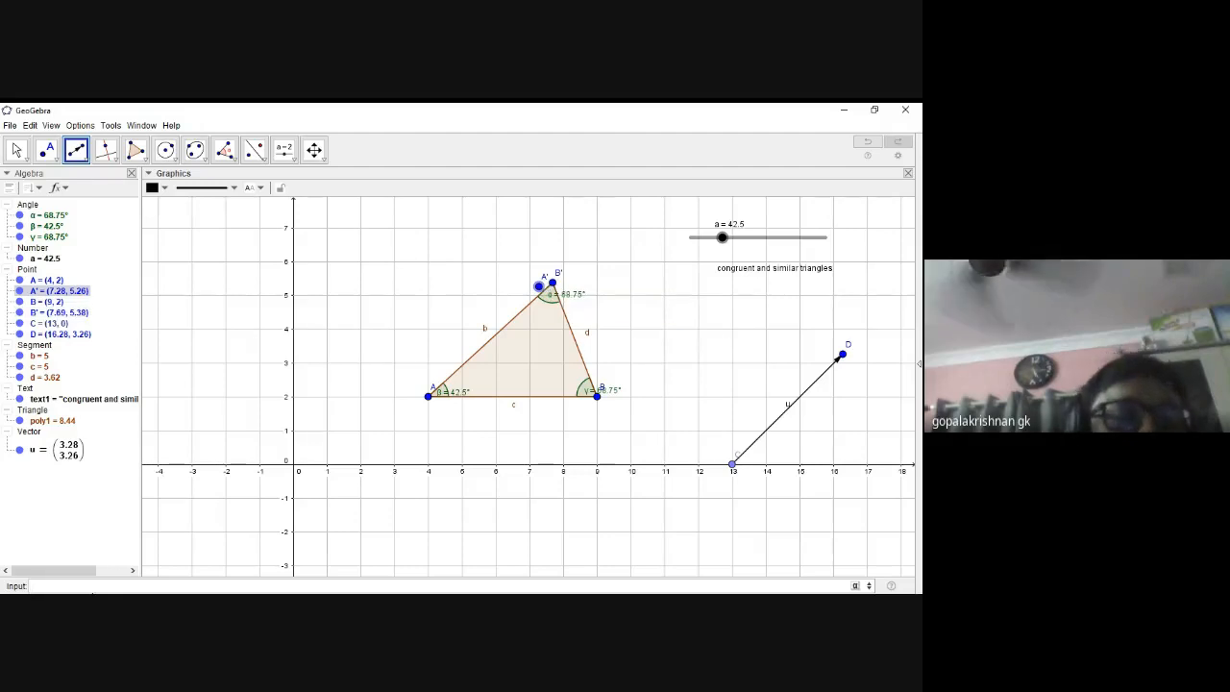
- Translate point B by vector u using the Translate command
type("tr")
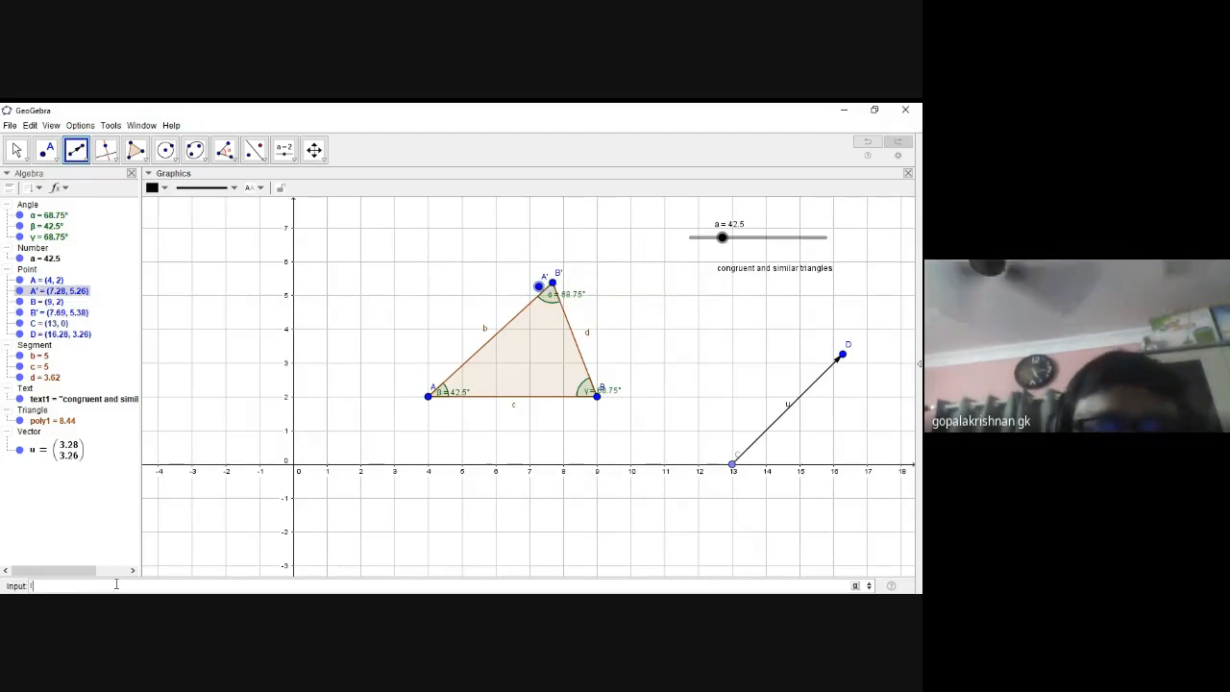
type("anslate")
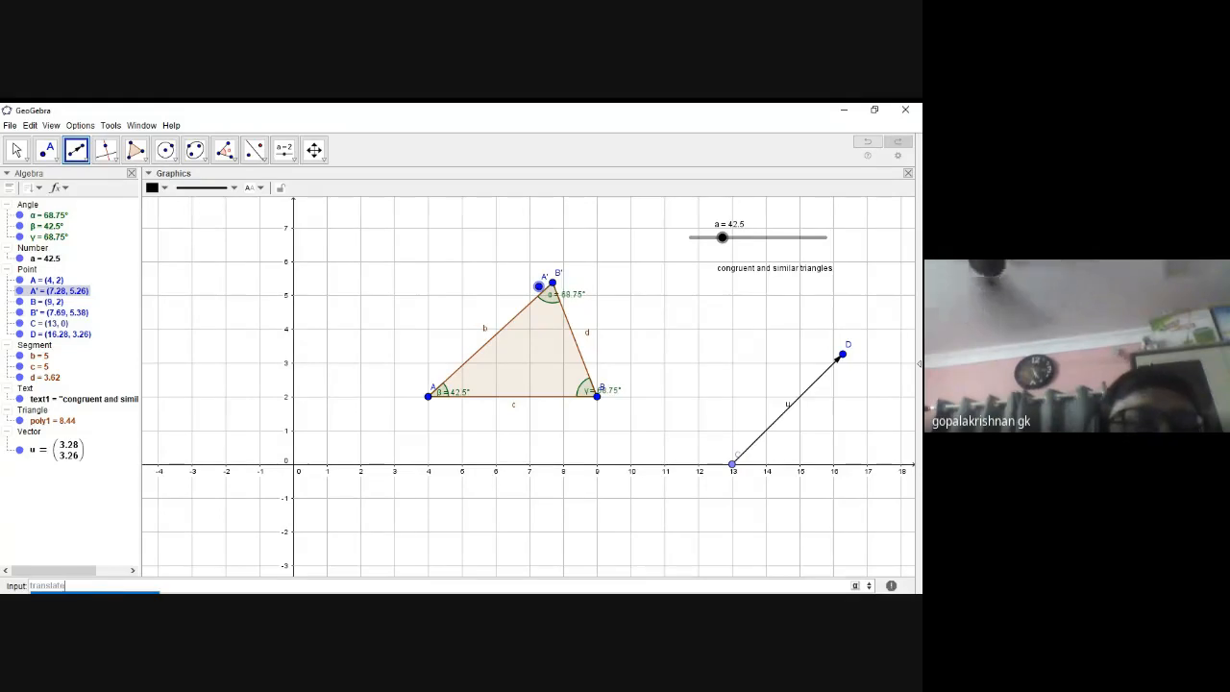
key("Return")
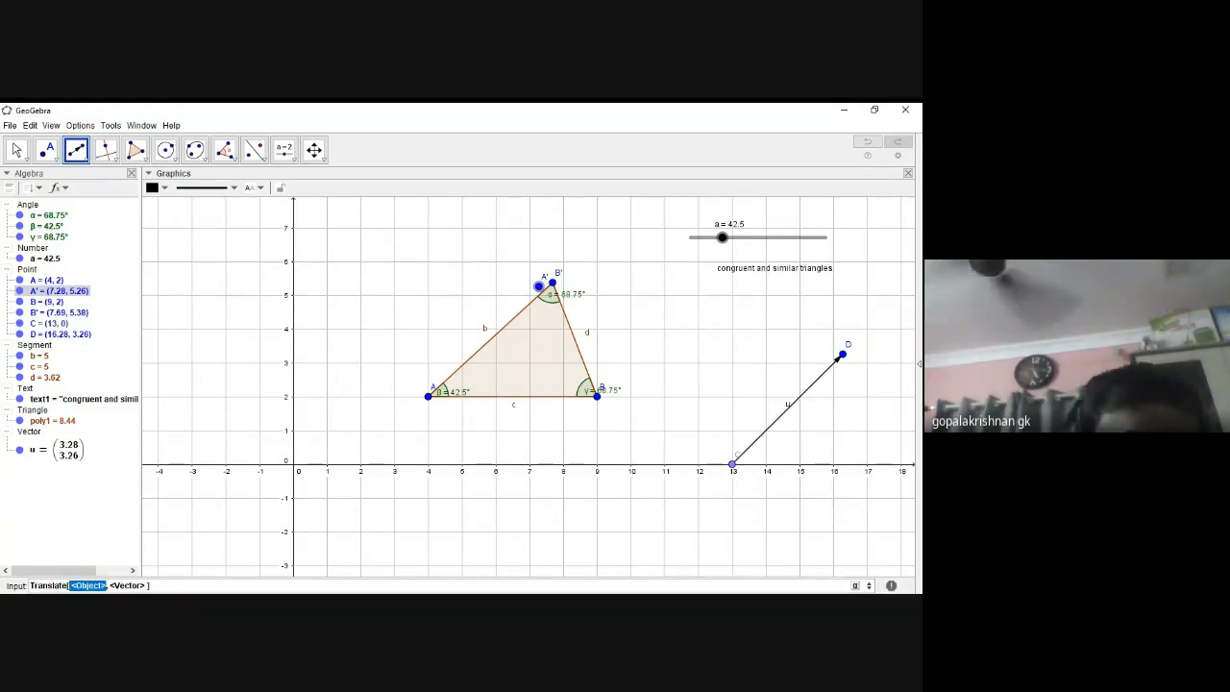
type("B'")
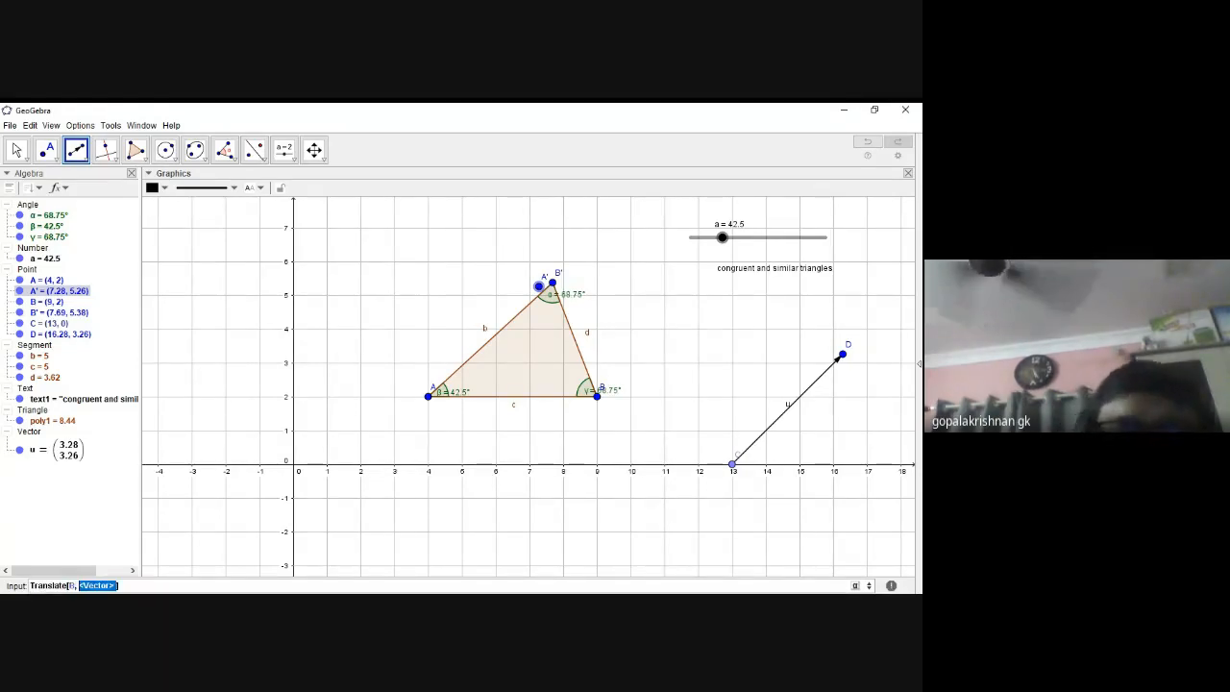
type("u")
key("Return")
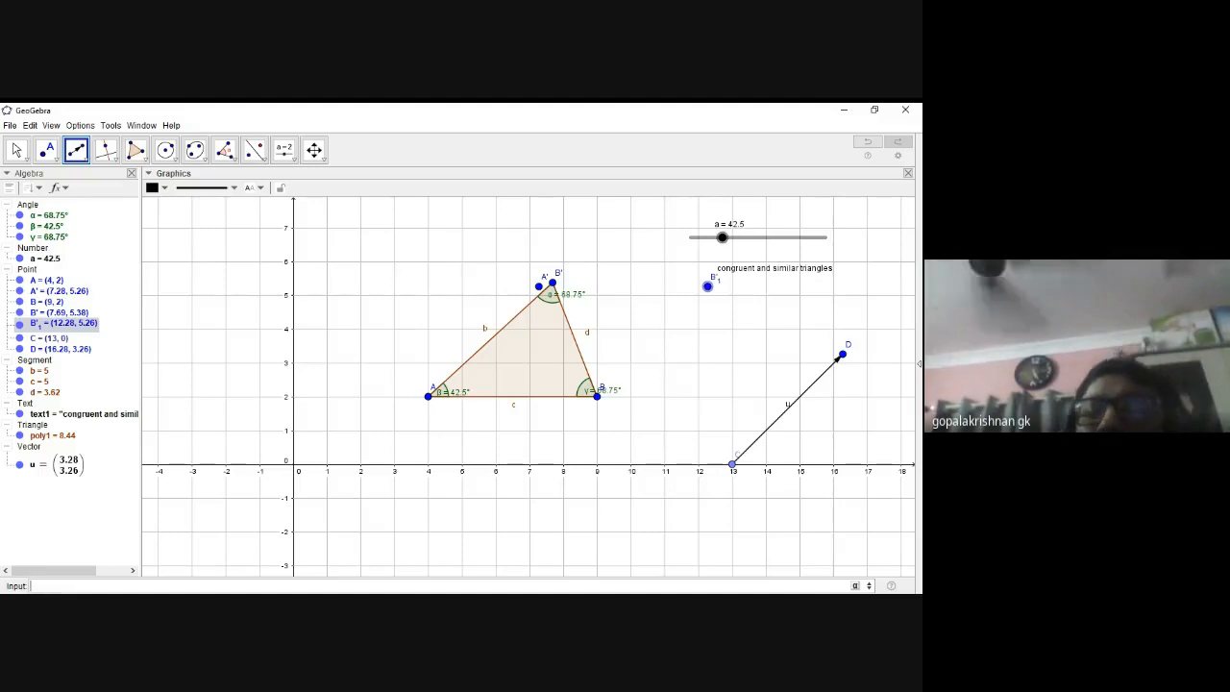
- Translate point C by vector u using the Translate command
scroll(207, 564, "up", 1)
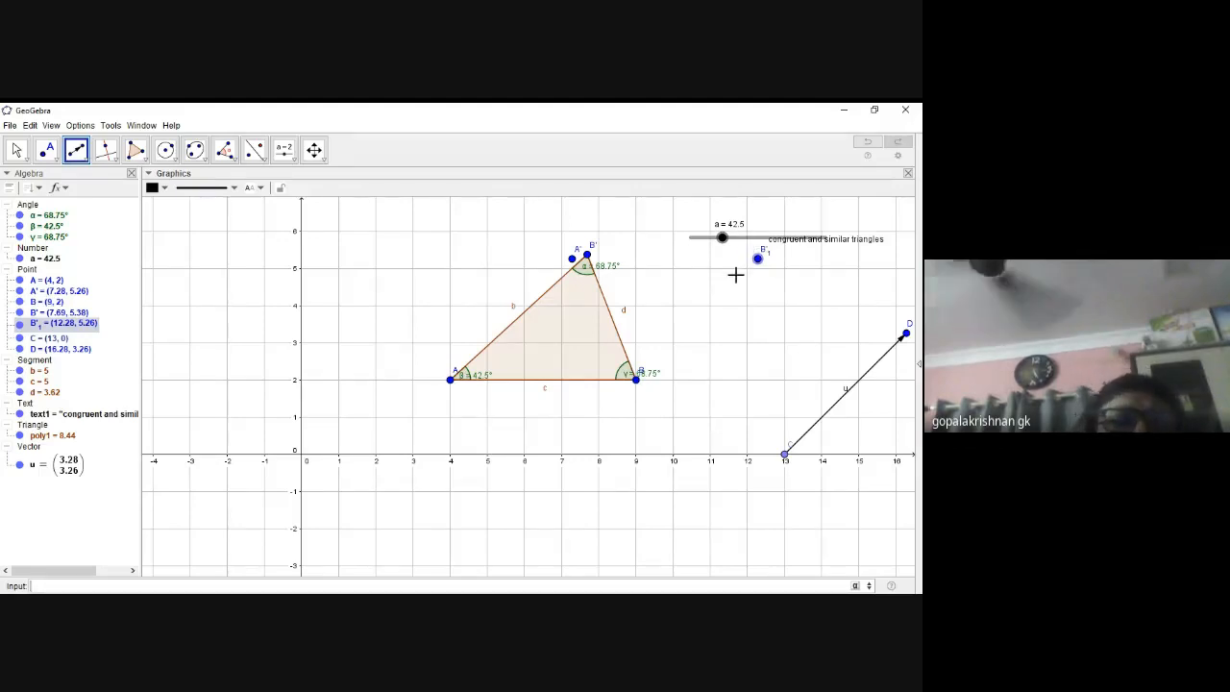
left_click(83, 586)
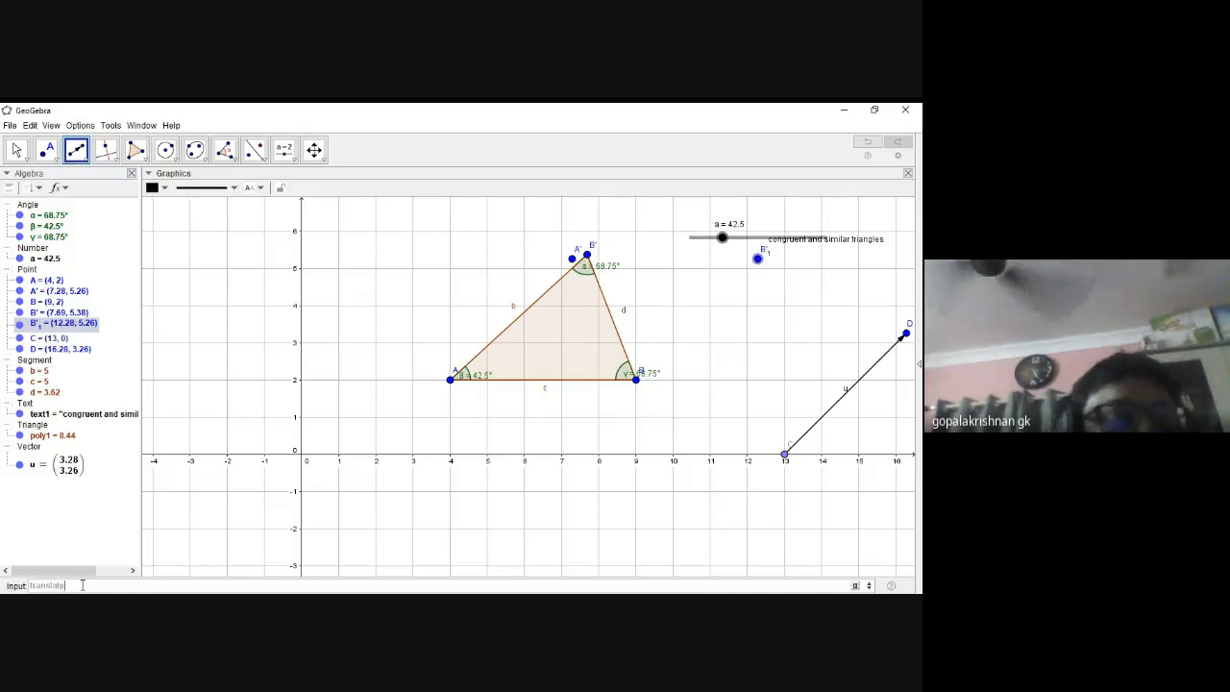
key("Return")
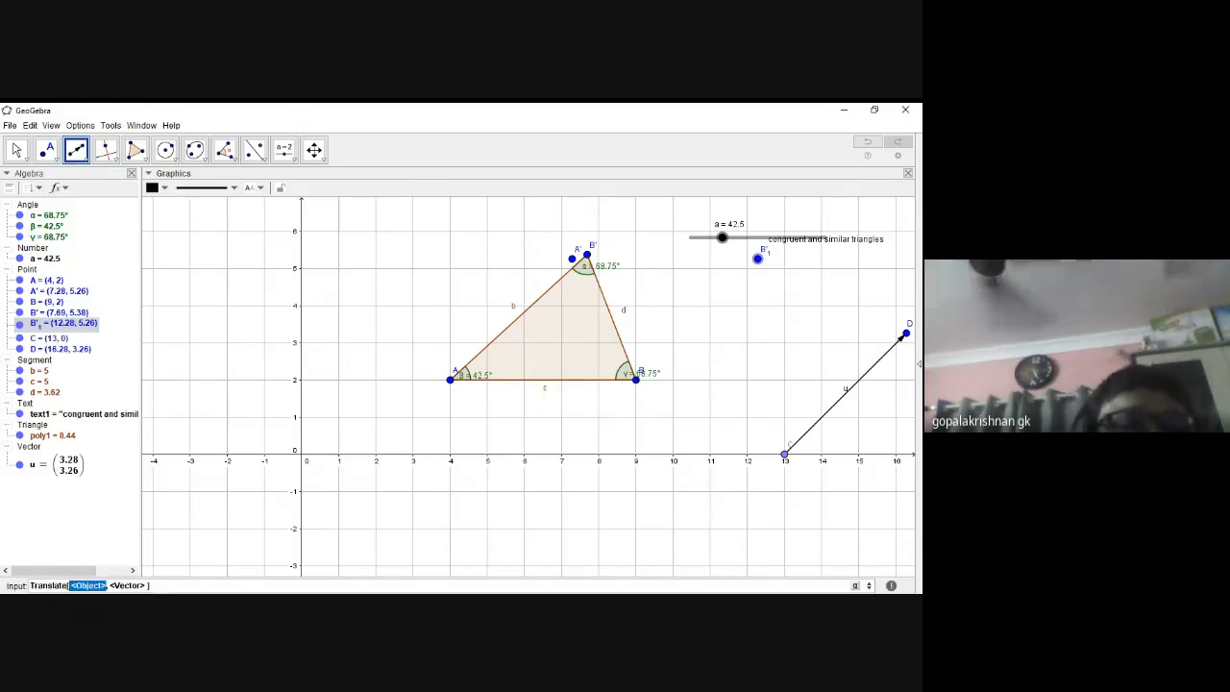
type("C")
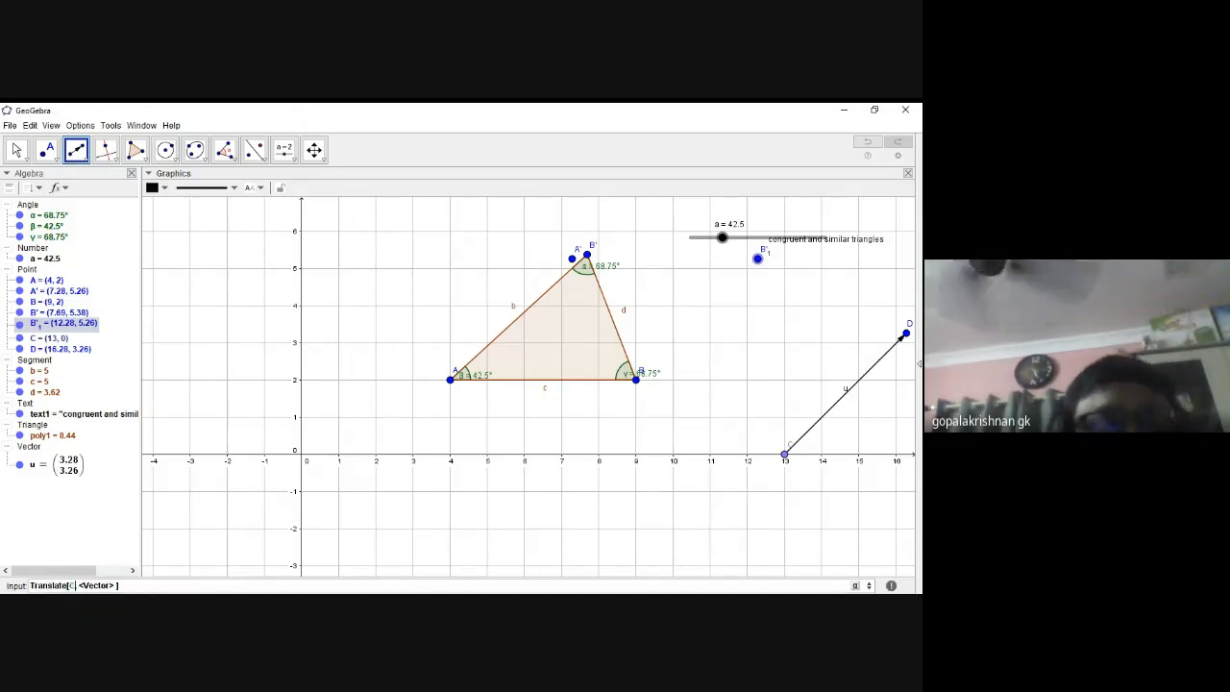
key("Tab")
type("u")
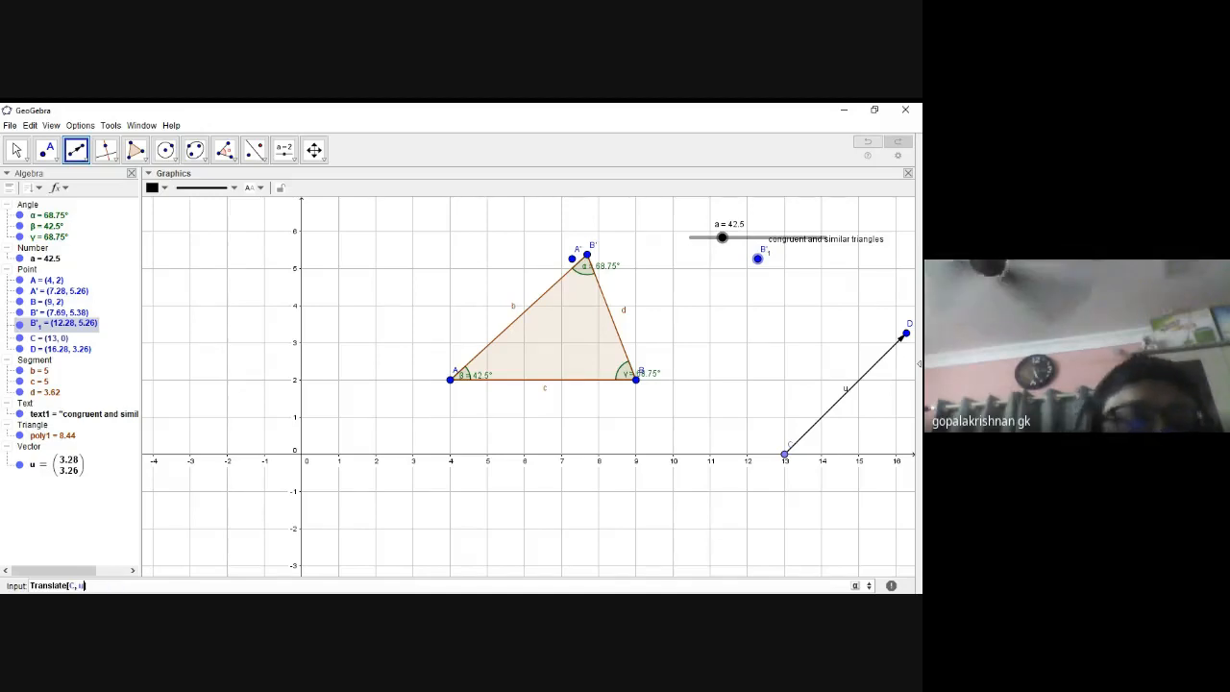
key("Return")
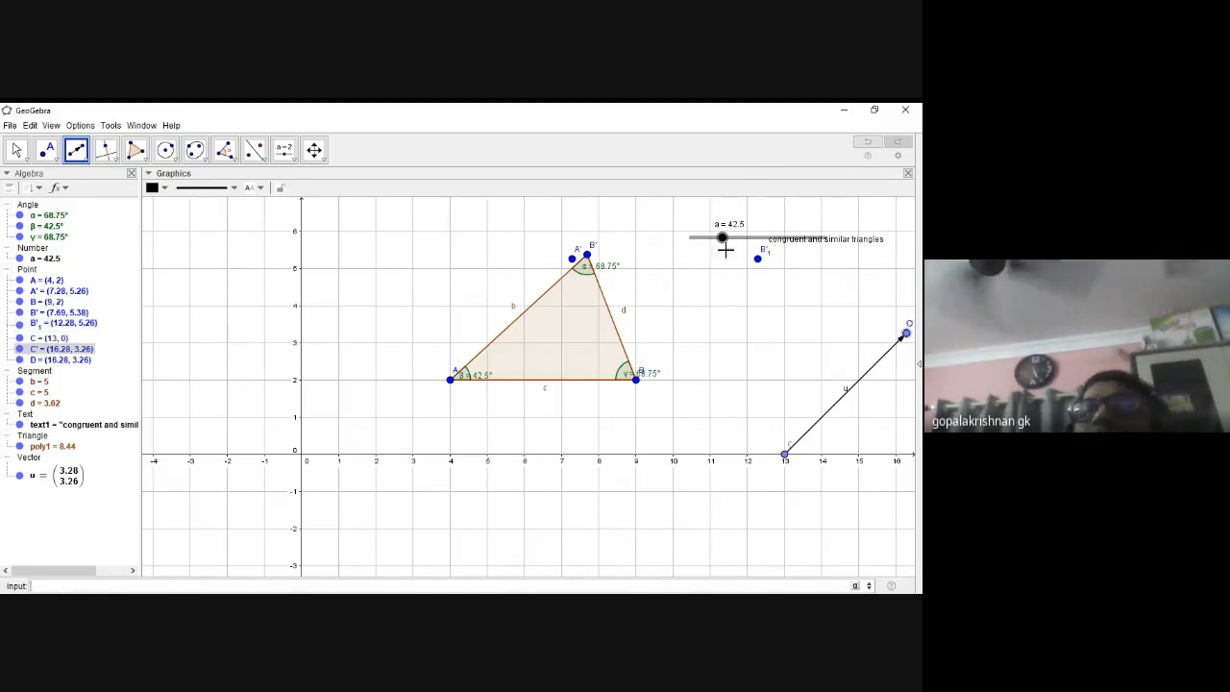
- Leave the Vector tool and set slider a to 0
key("Escape")
left_click_drag(721, 240, 634, 302)
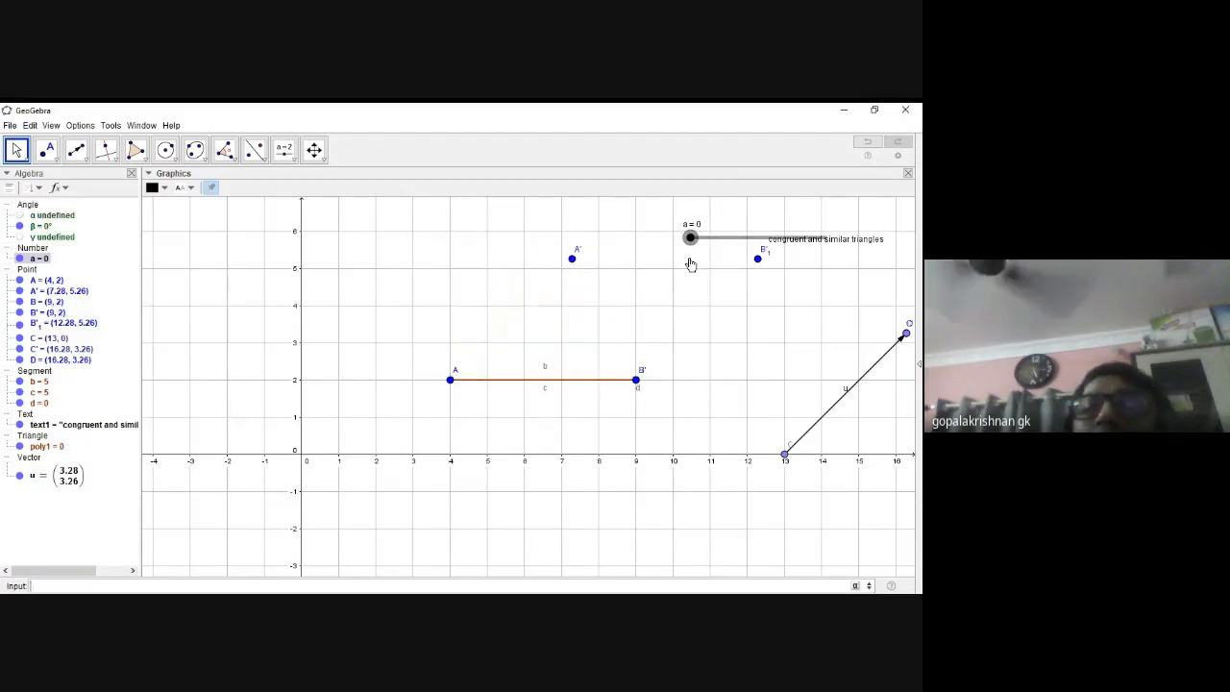
- Set slider a to 30.5 and move the label of angle γ below point B
mouse_move(691, 263)
left_mouse_down()
mouse_move(699, 242)
mouse_move(715, 245)
left_mouse_up()
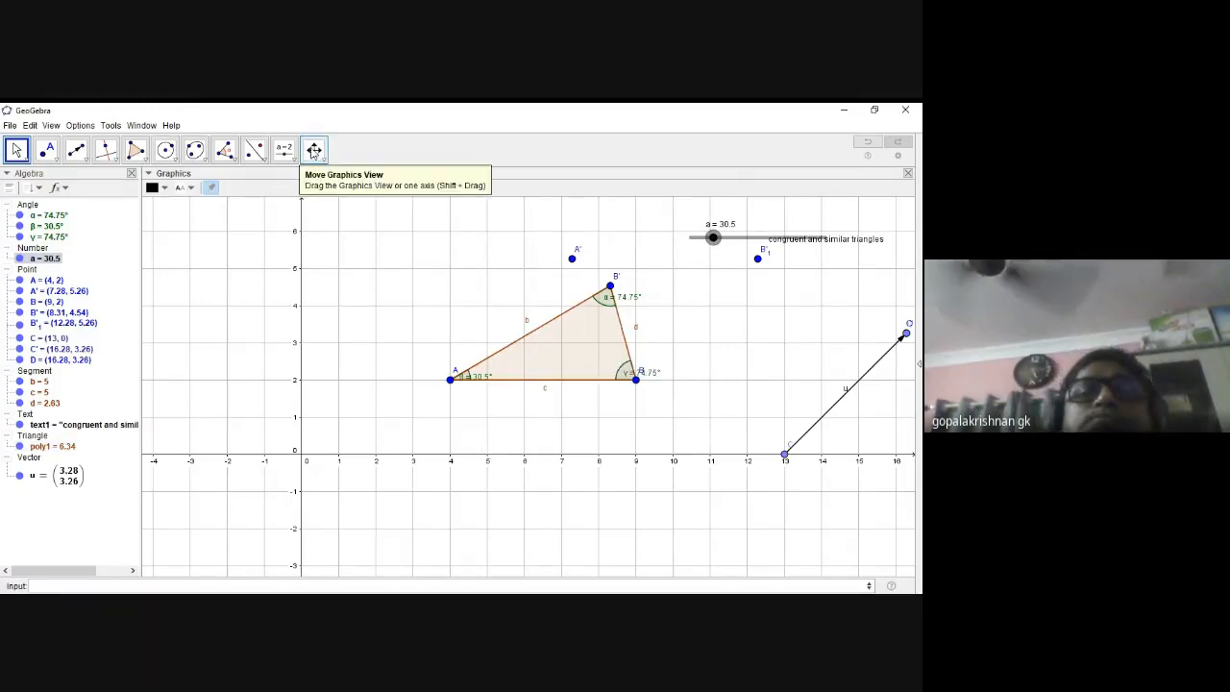
left_click(314, 151)
left_click(346, 227)
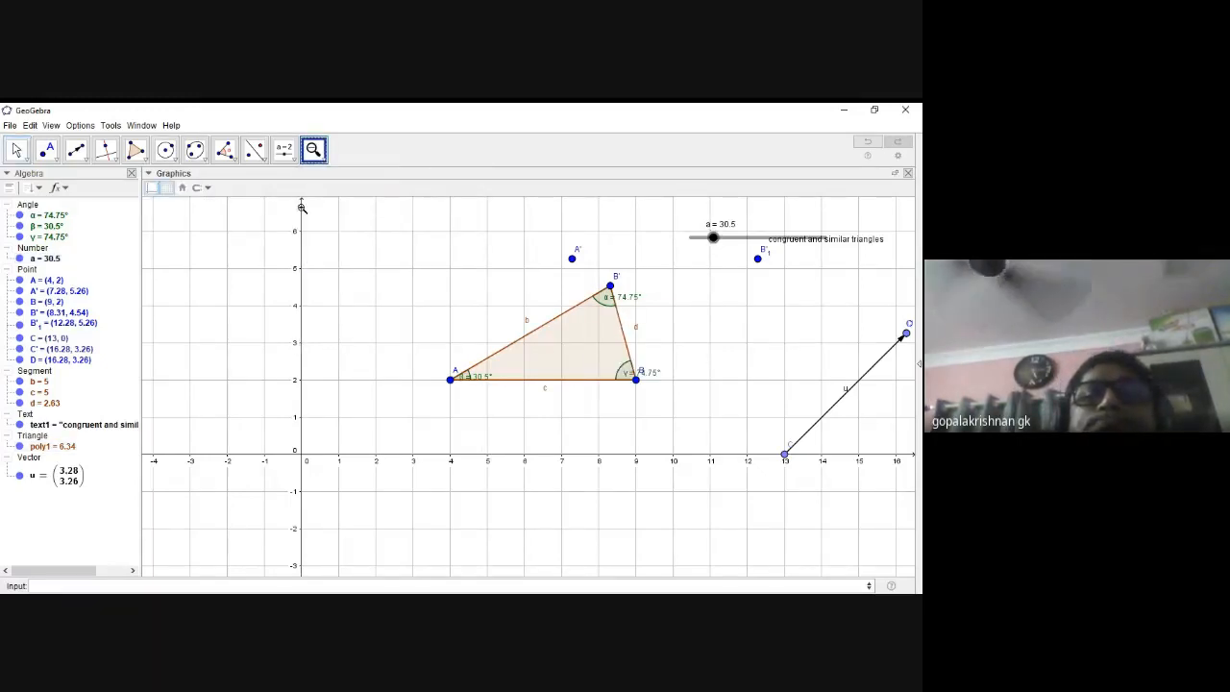
left_click(317, 152)
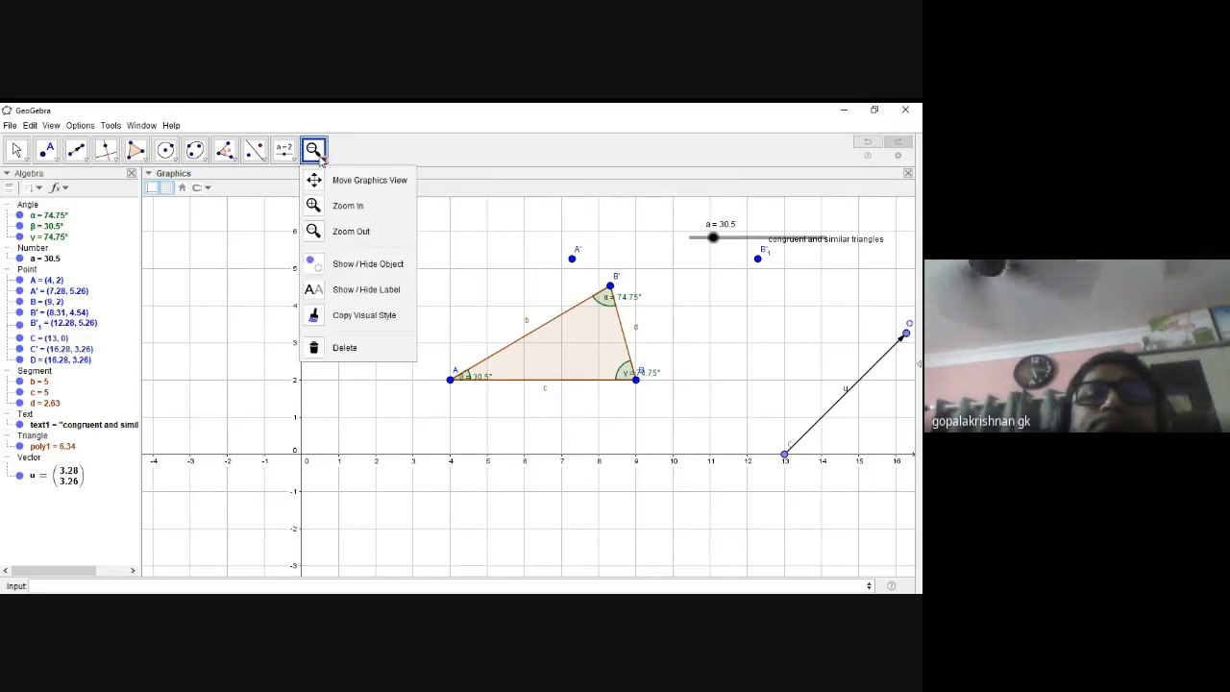
left_click(335, 185)
left_click_drag(448, 220, 445, 320)
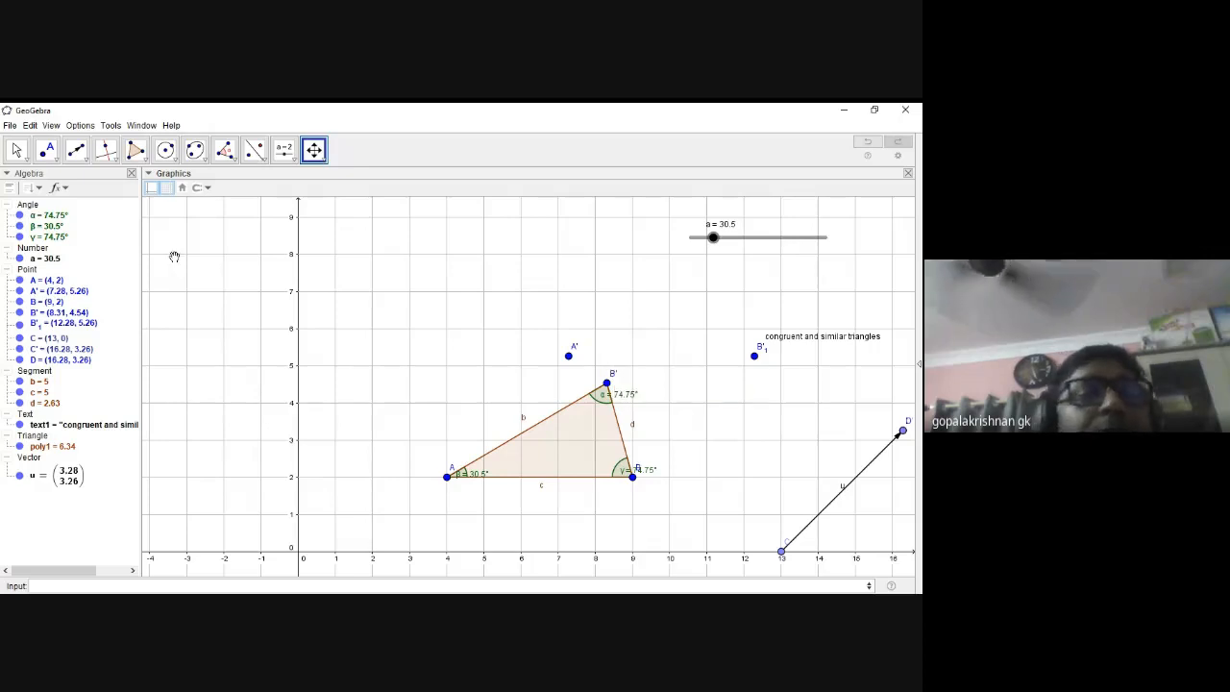
left_click(17, 149)
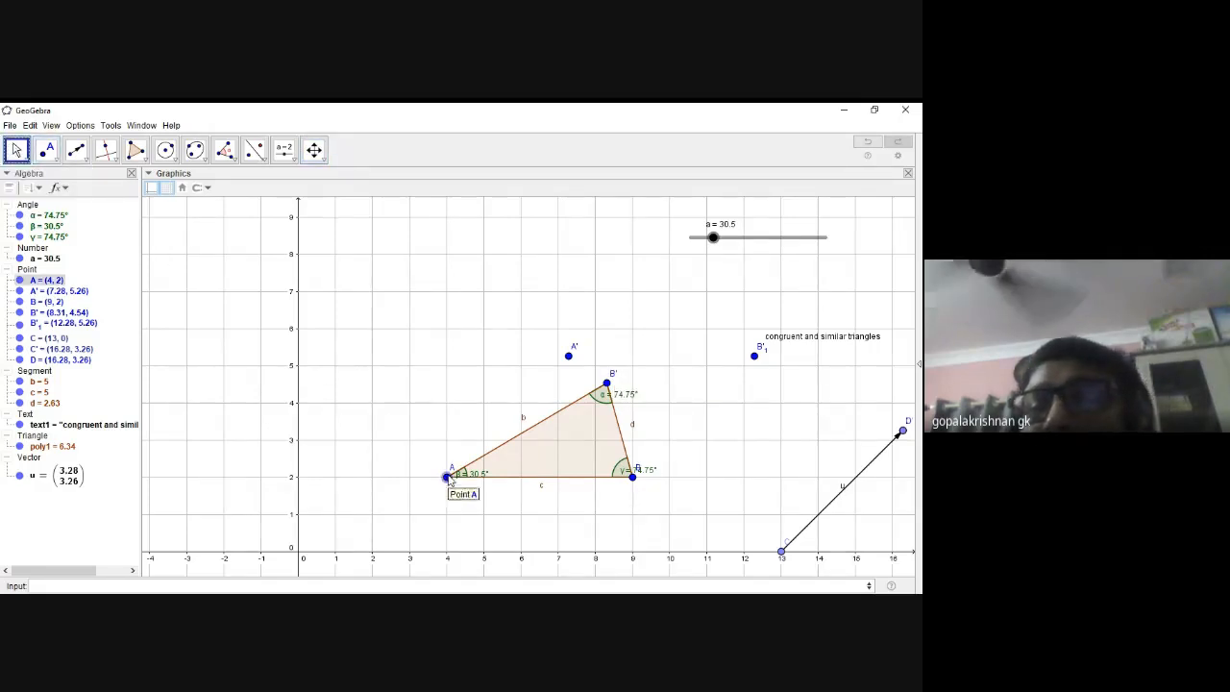
left_click_drag(650, 476, 643, 494)
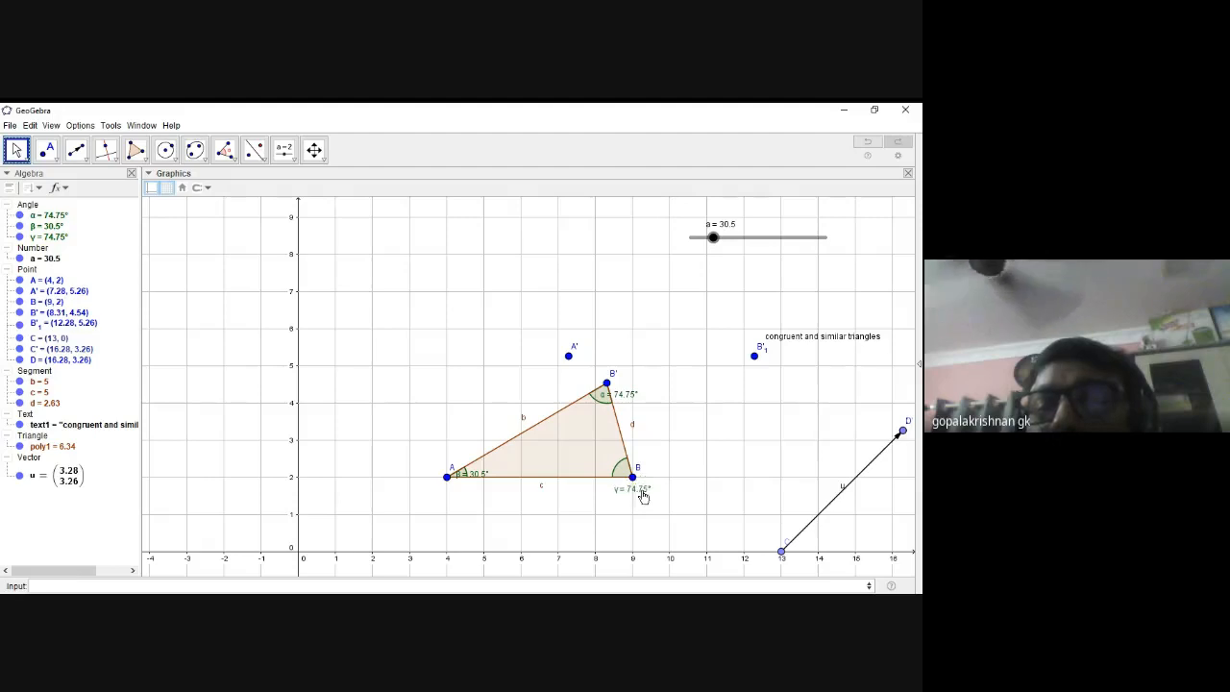
- Rename the triangle's upper vertex B' as C
right_click(613, 376)
left_click(653, 468)
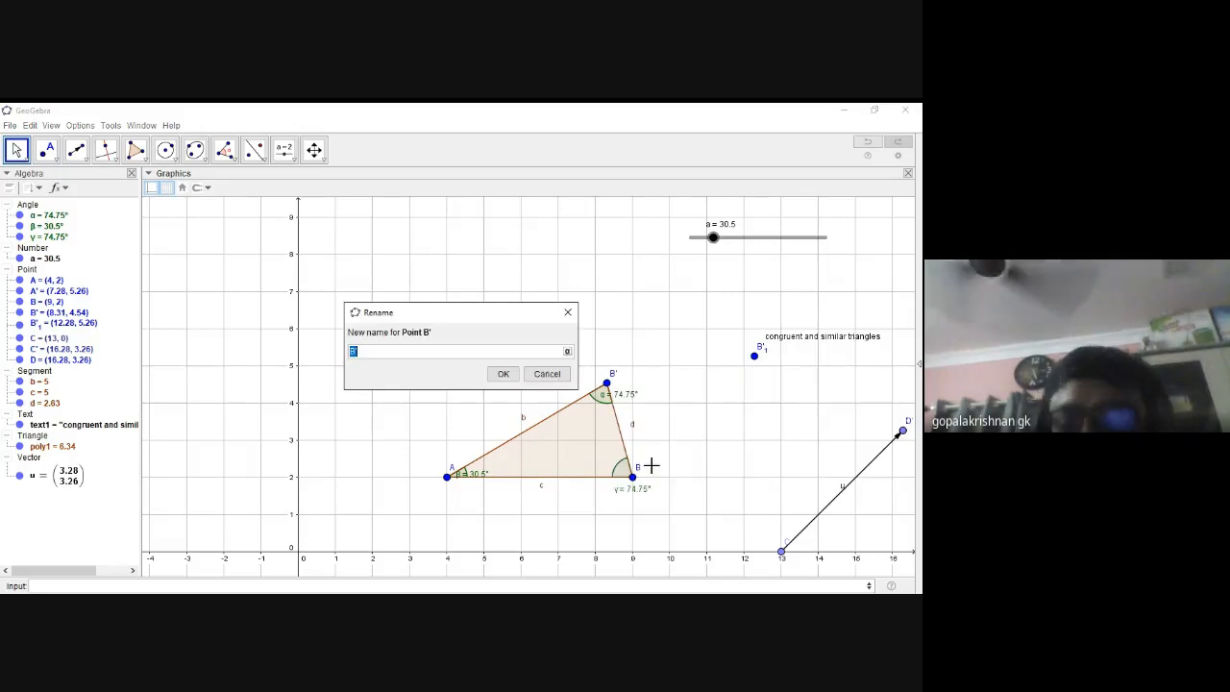
type("C")
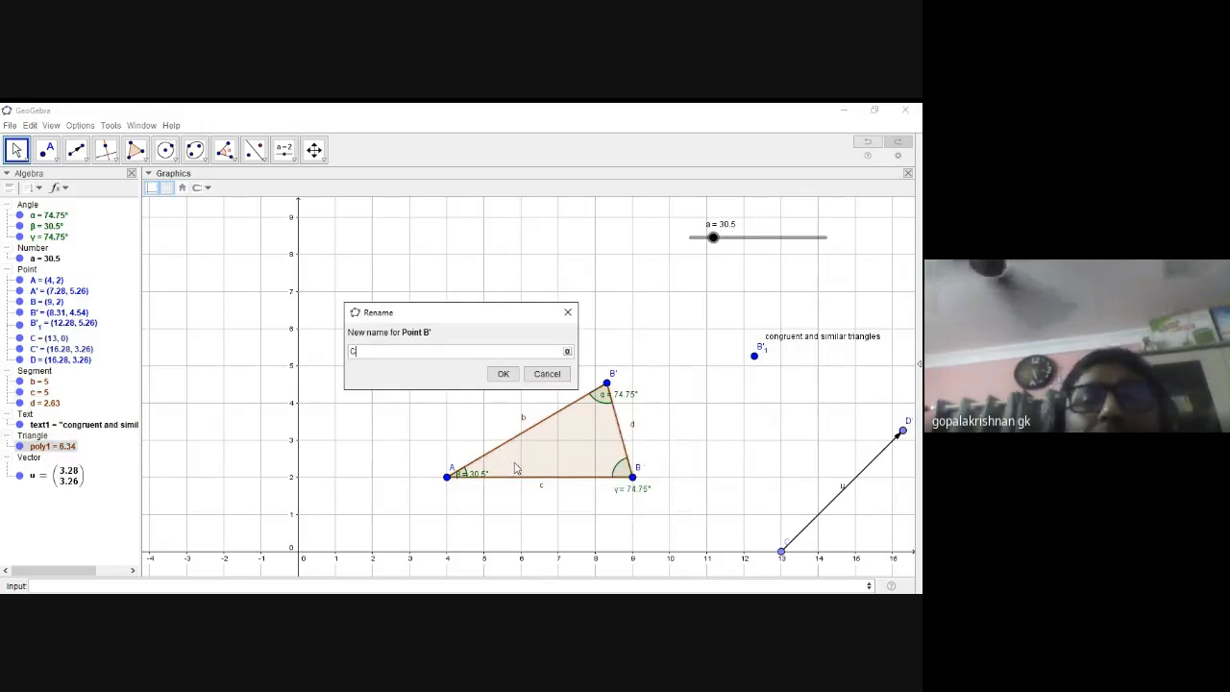
left_click(503, 374)
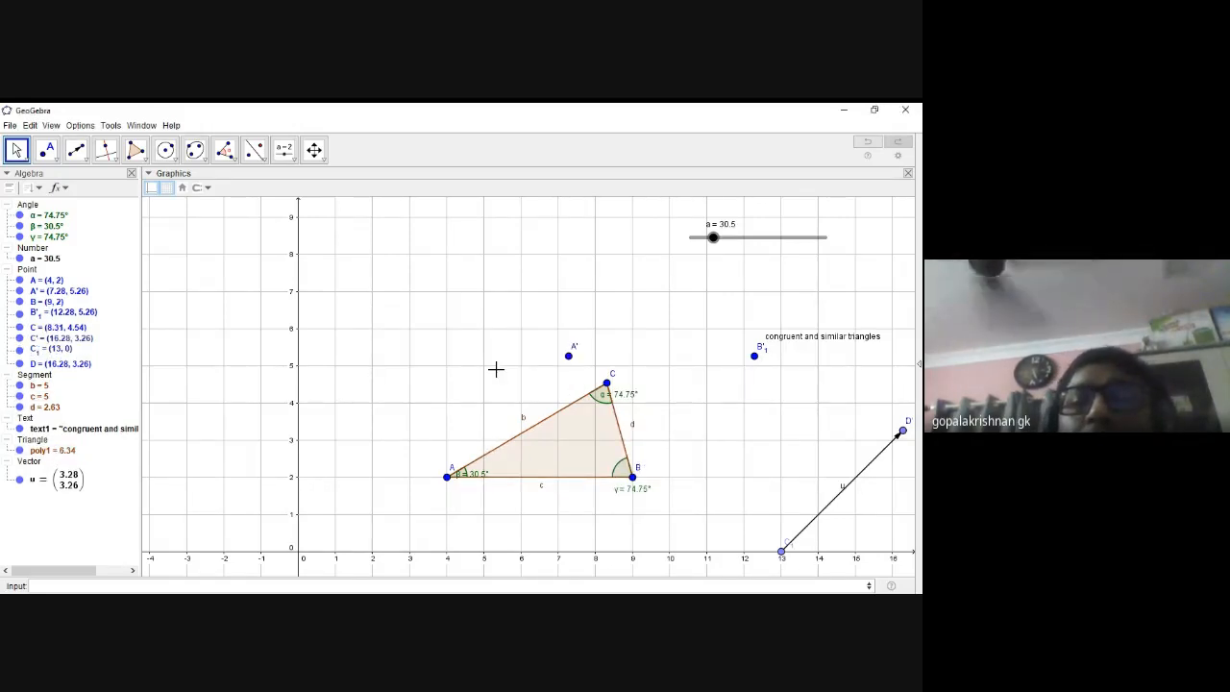
- Translate the renamed triangle vertex C by vector u using the Translate command
left_click(171, 587)
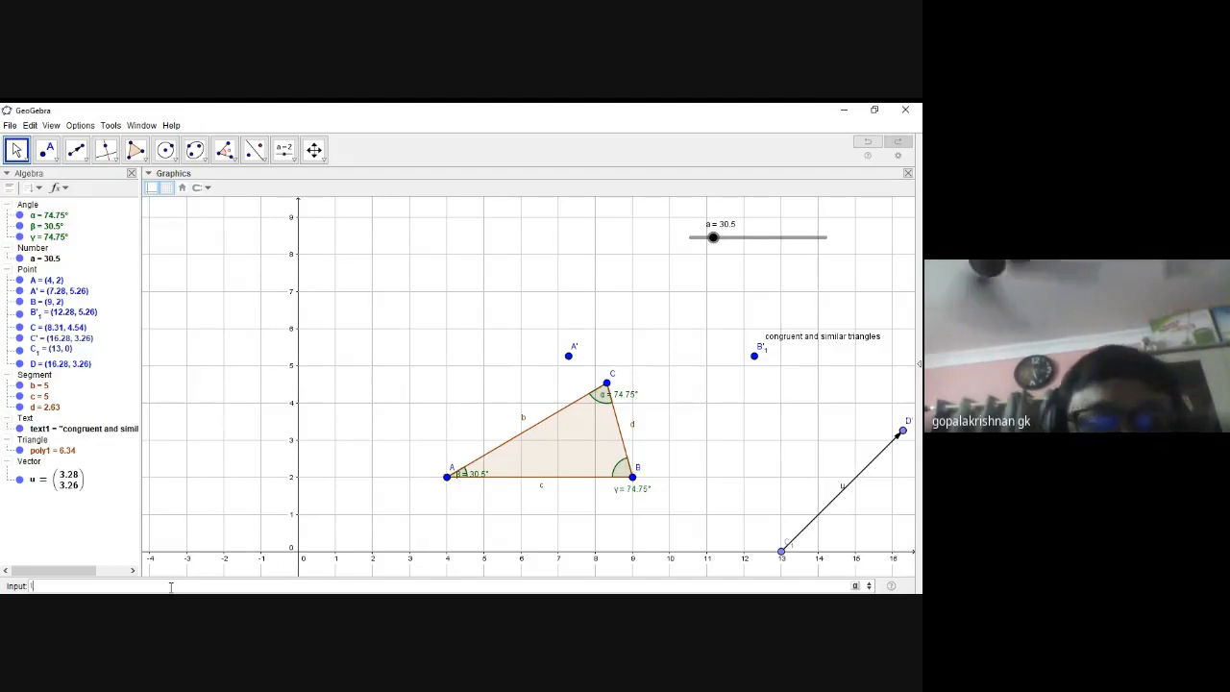
type("transla")
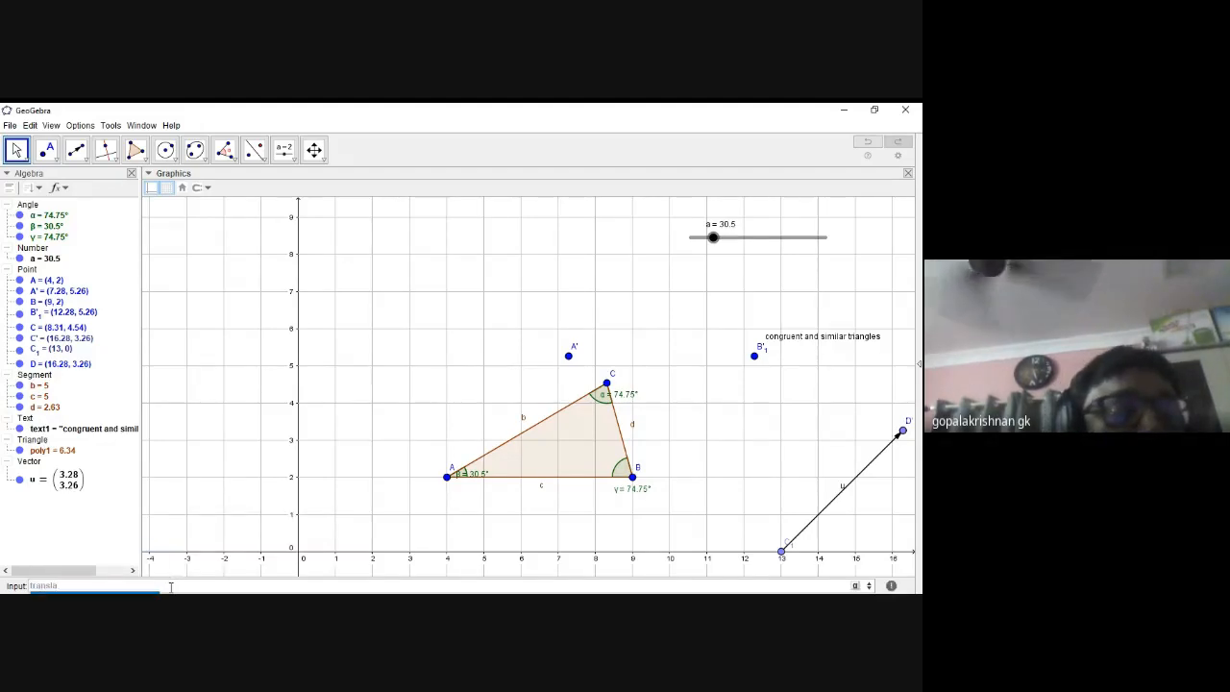
key("Return")
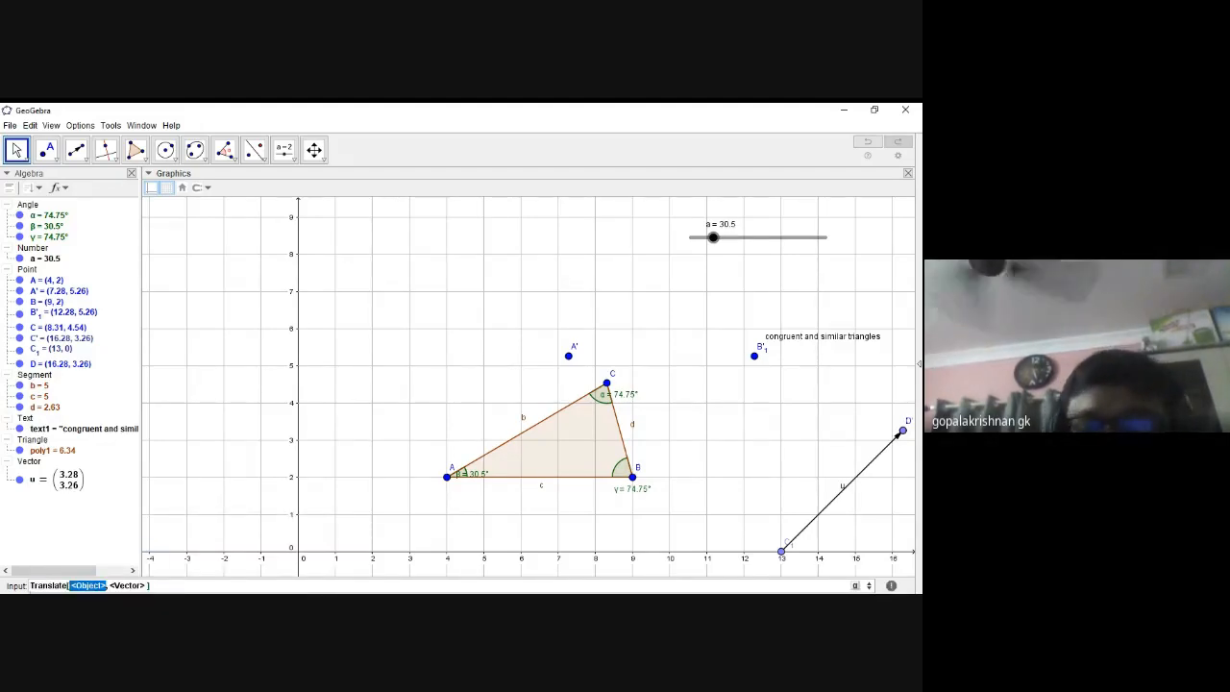
type("C, ")
type("u")
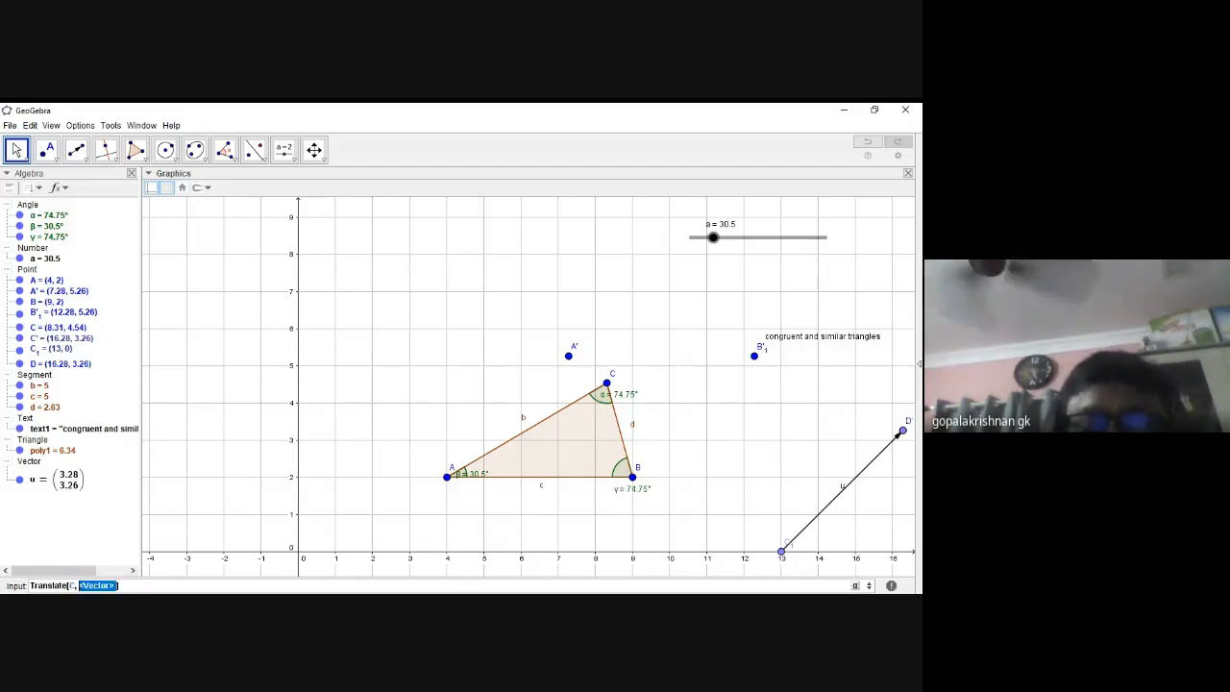
key("Return")
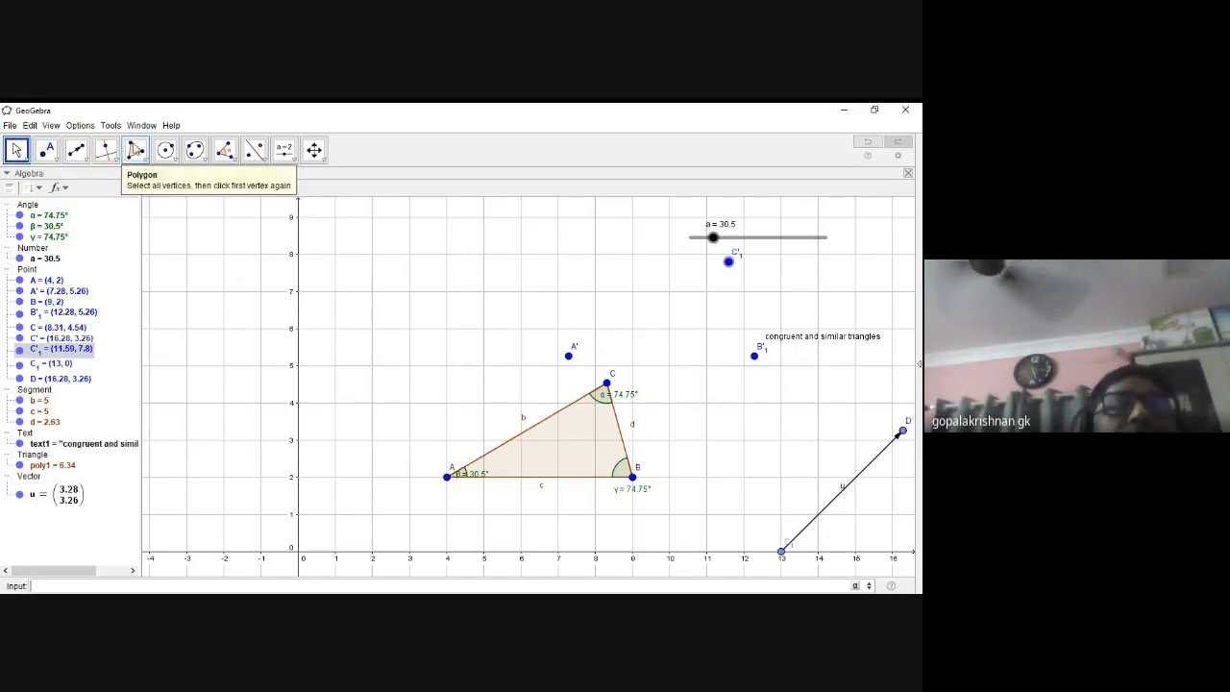
- Draw the translated triangle through C'₁, A' and B'₁ with the Polygon tool and mark its three interior angles
left_click(136, 150)
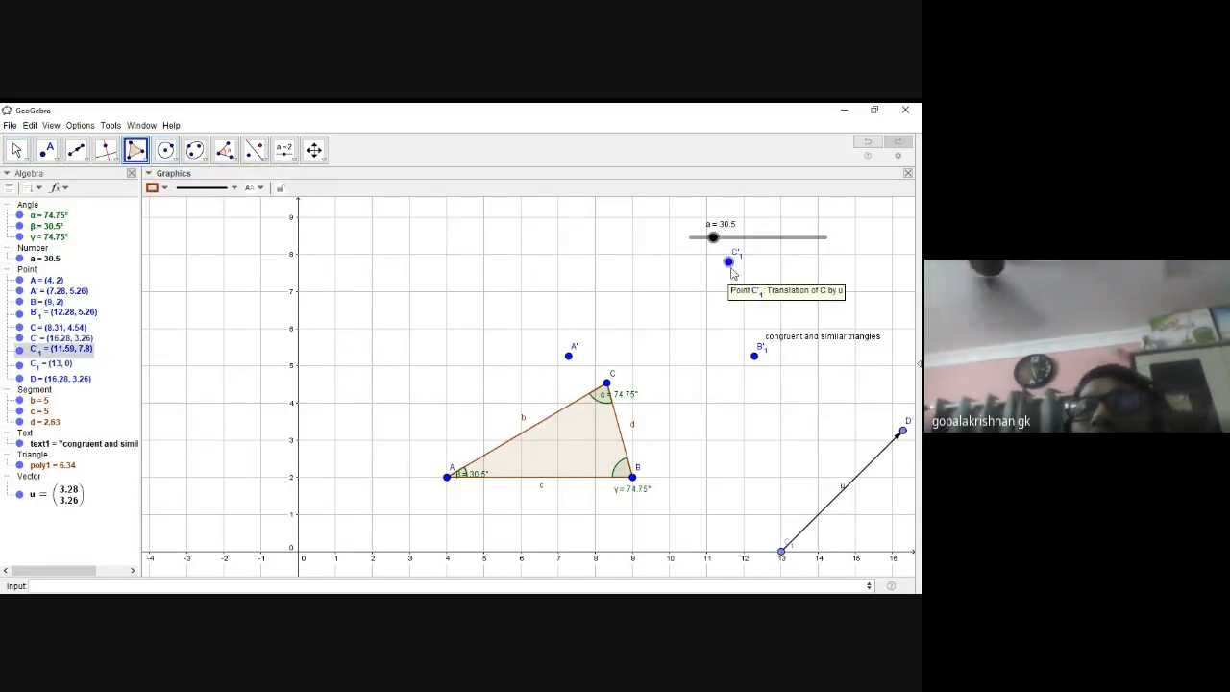
left_click(730, 265)
left_click(569, 357)
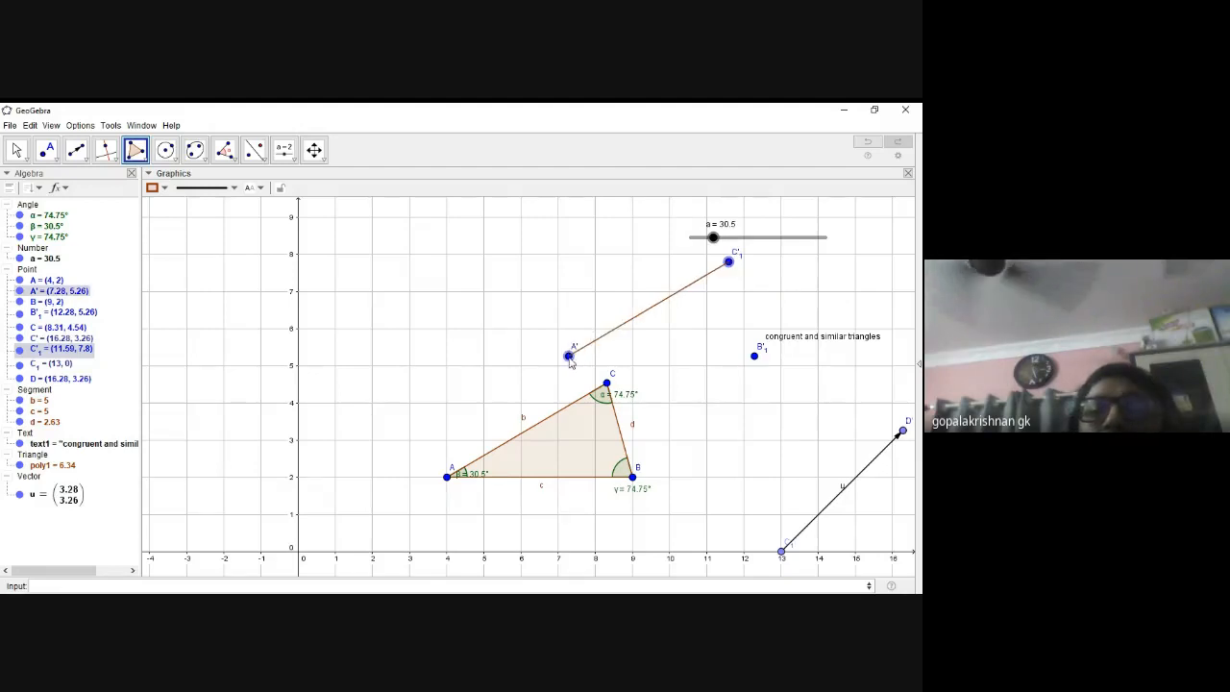
left_click(754, 356)
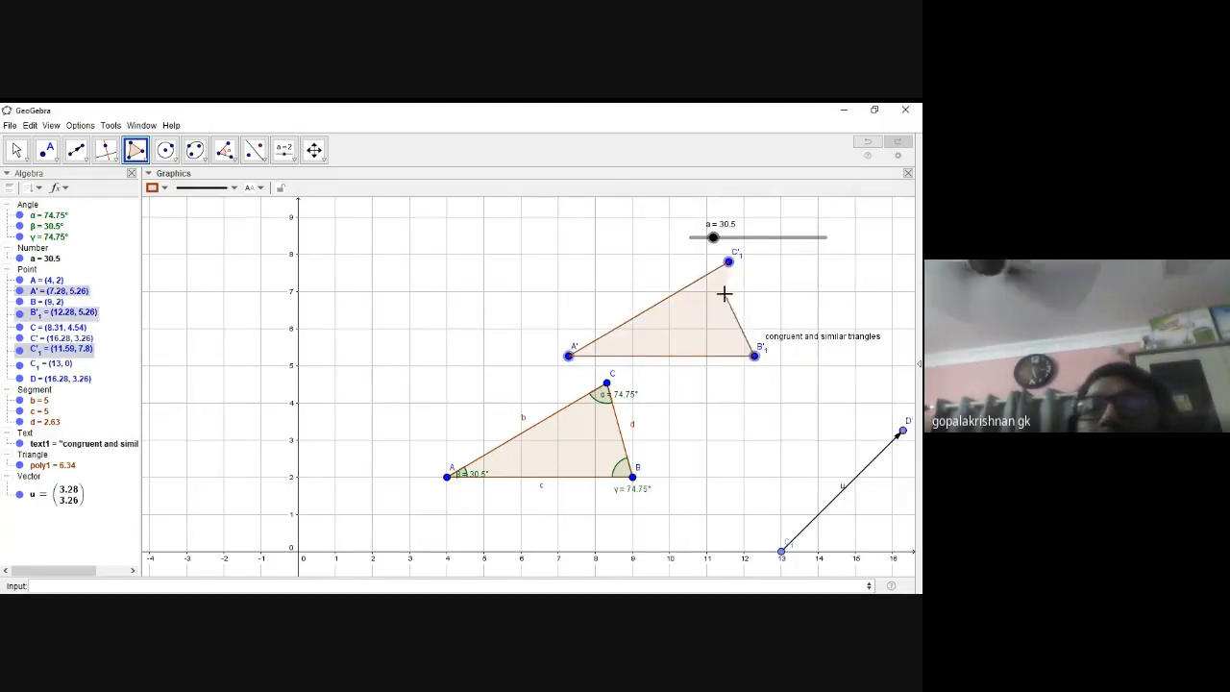
left_click(729, 261)
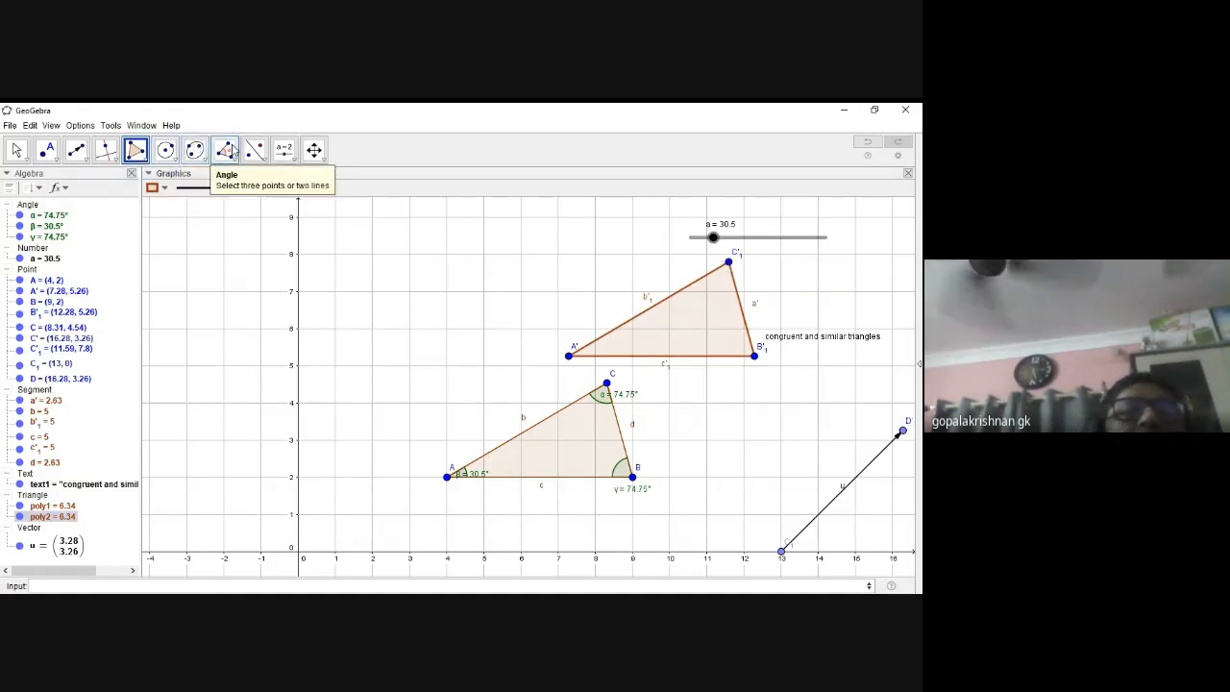
left_click(227, 151)
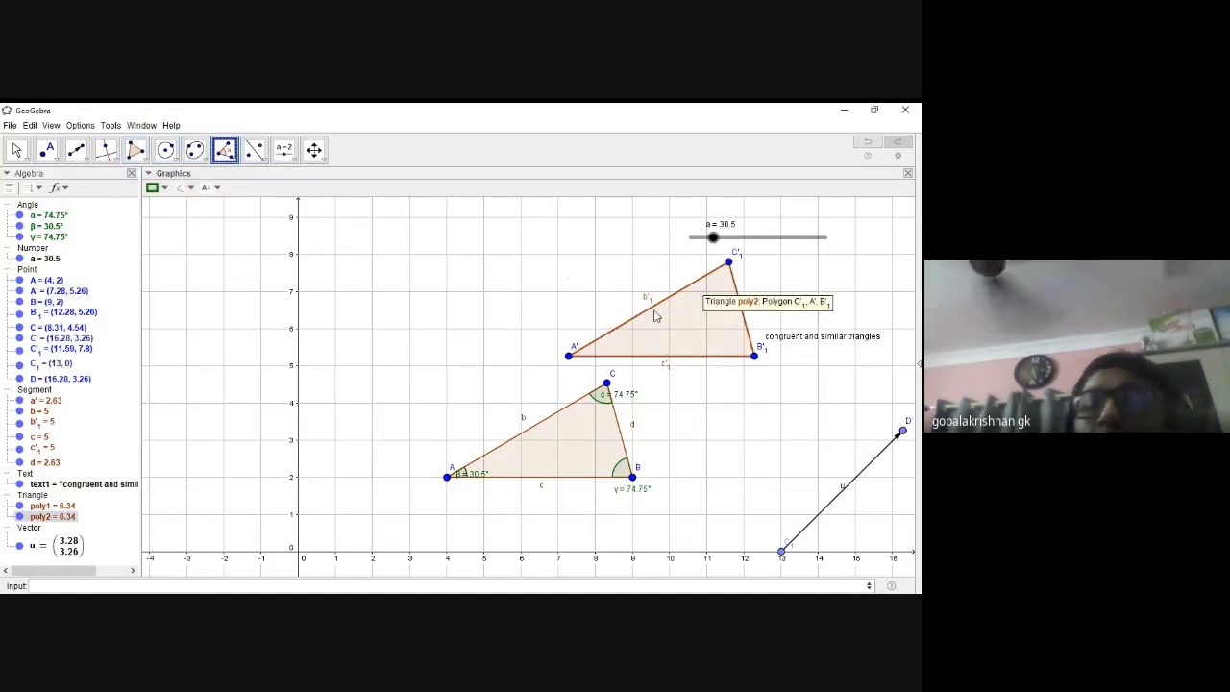
left_click(684, 329)
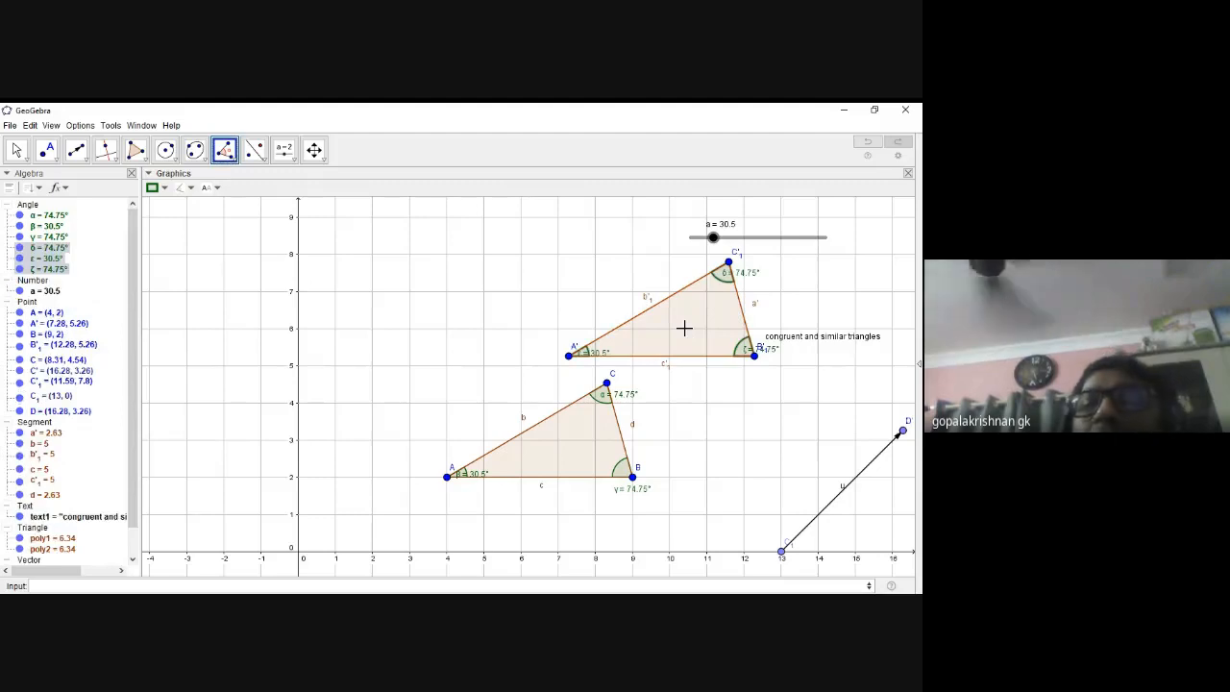
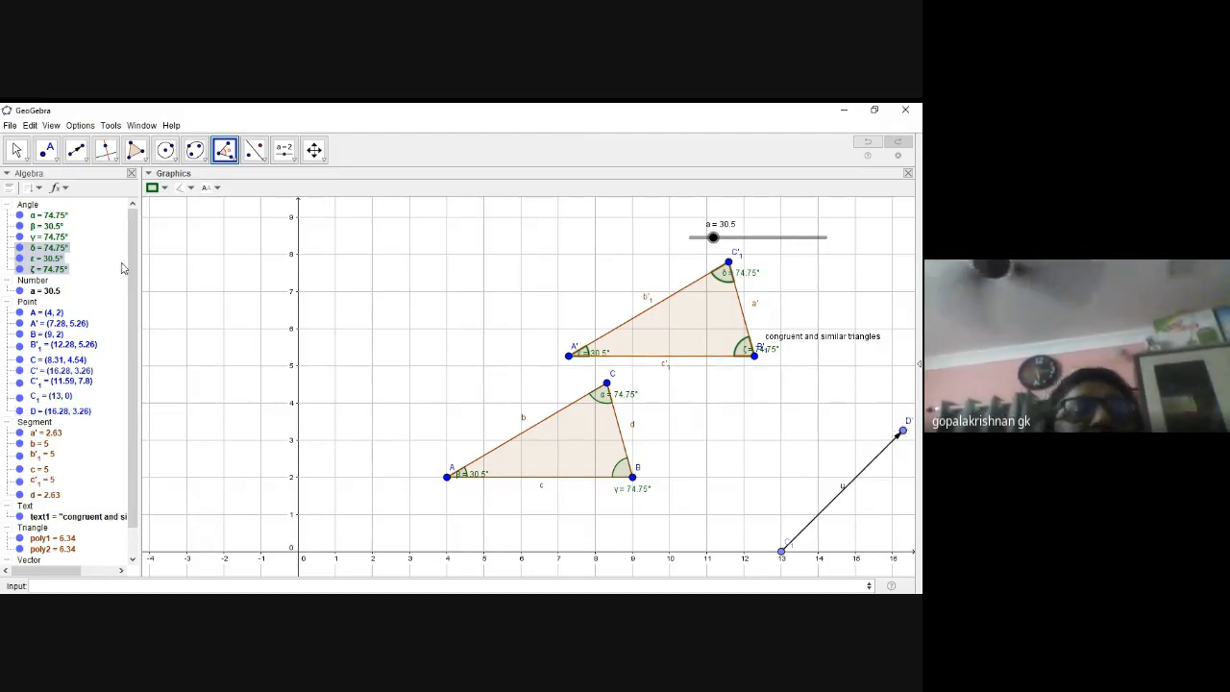
- Move endpoint D of vector u to (12, 5) to reposition the translated triangle
left_click(17, 146)
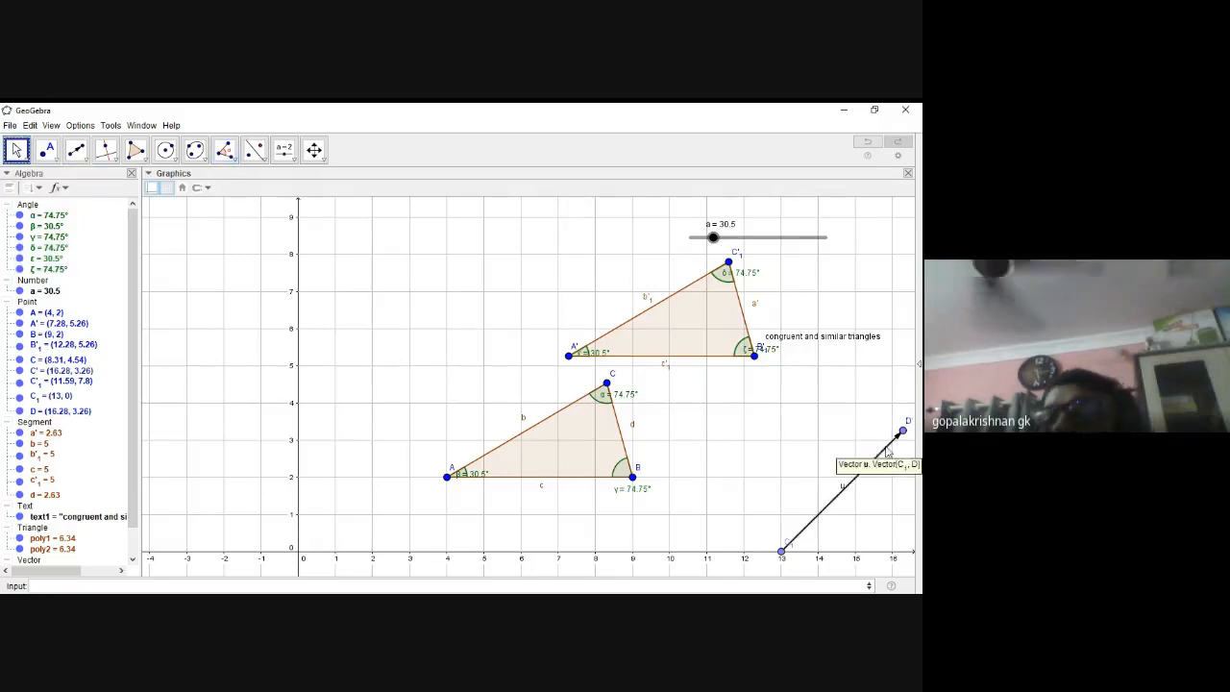
left_click_drag(904, 434, 745, 366)
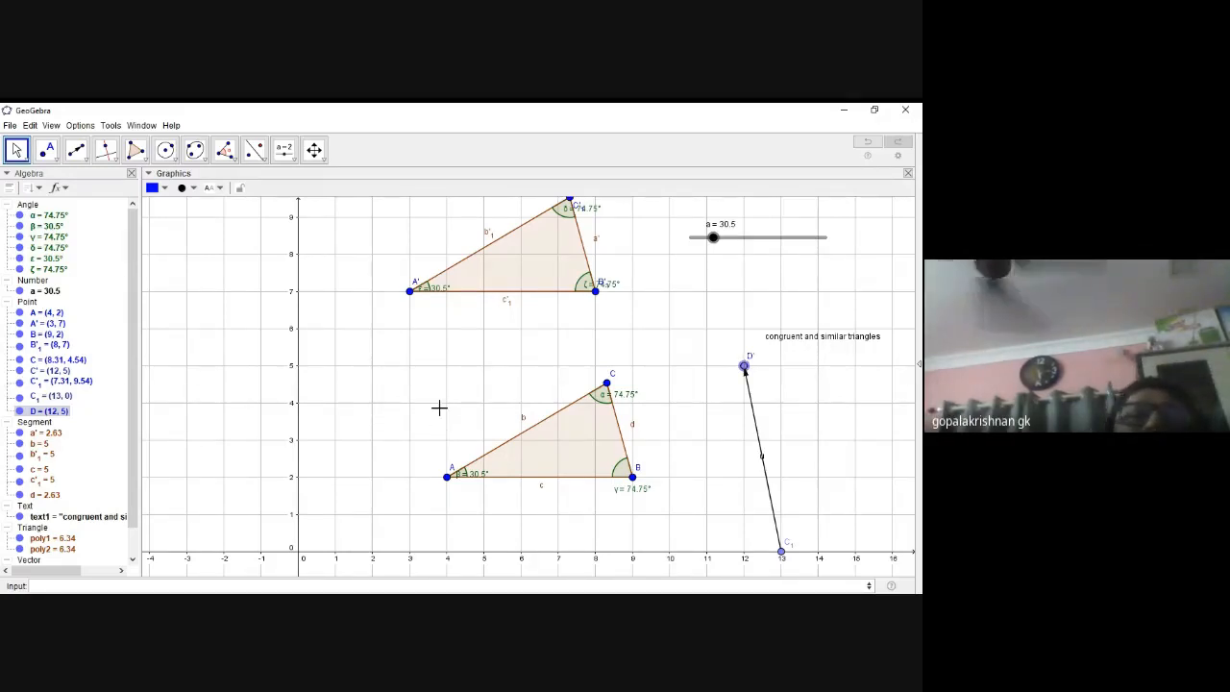
- Create a number slider just below slider a with minimum 0 and maximum 3
left_click(284, 151)
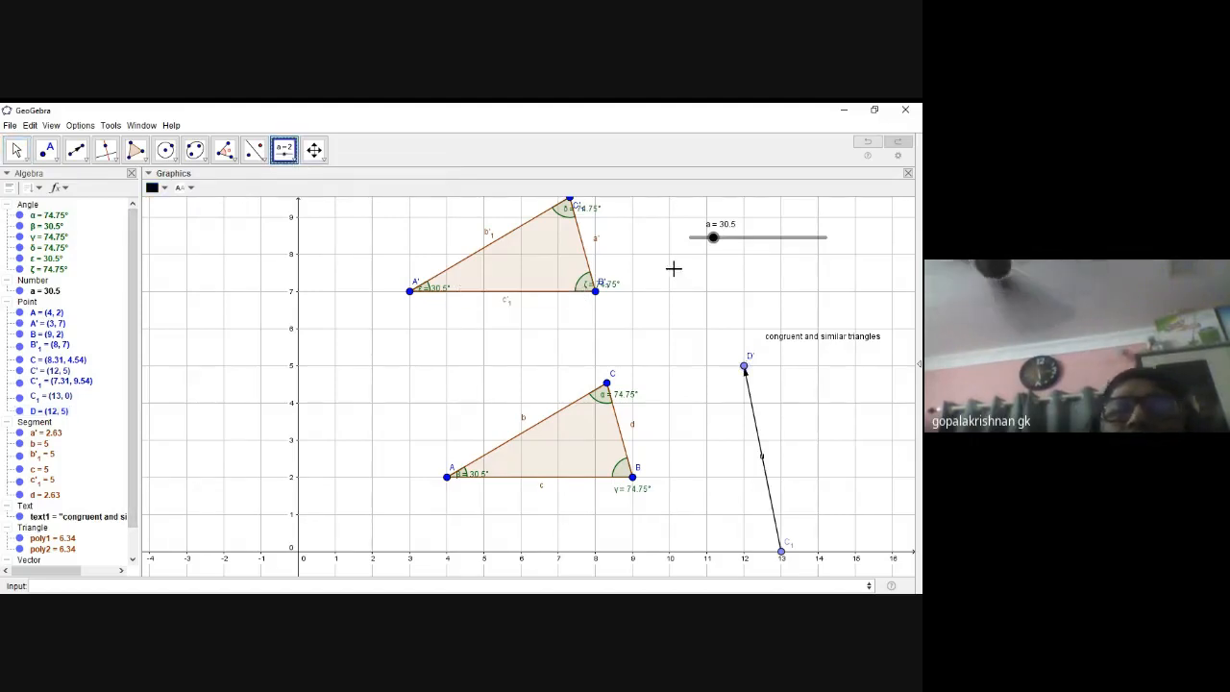
left_click(692, 270)
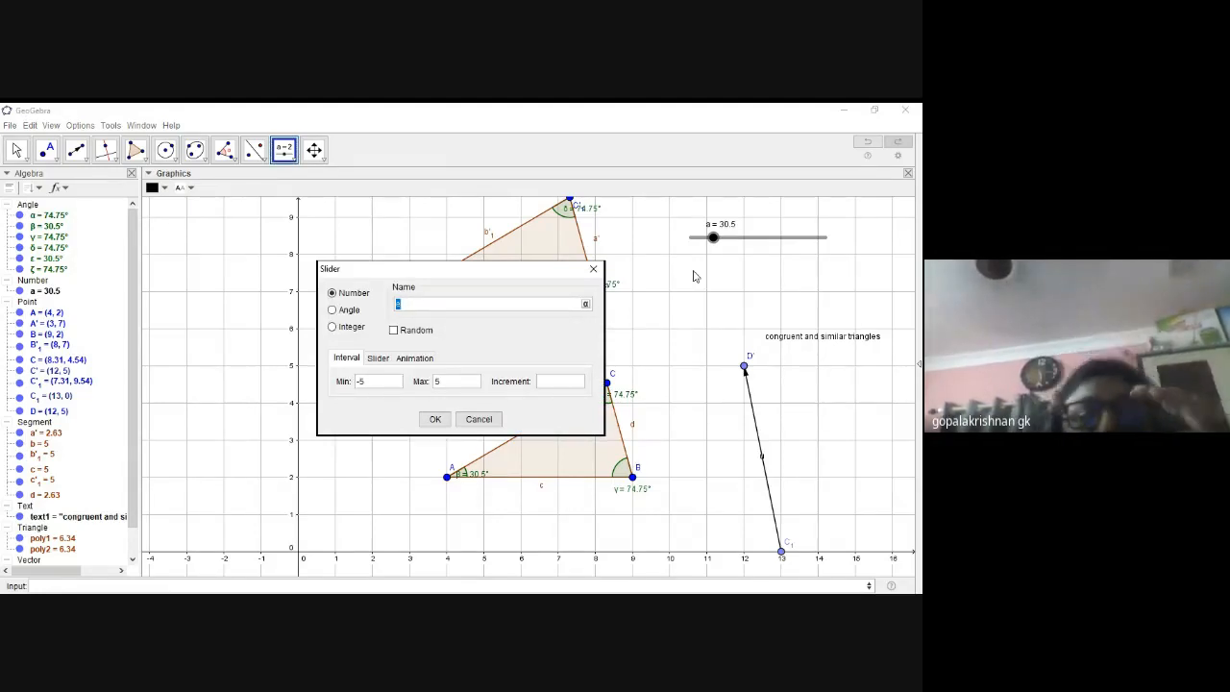
left_click(376, 380)
key("BackSpace")
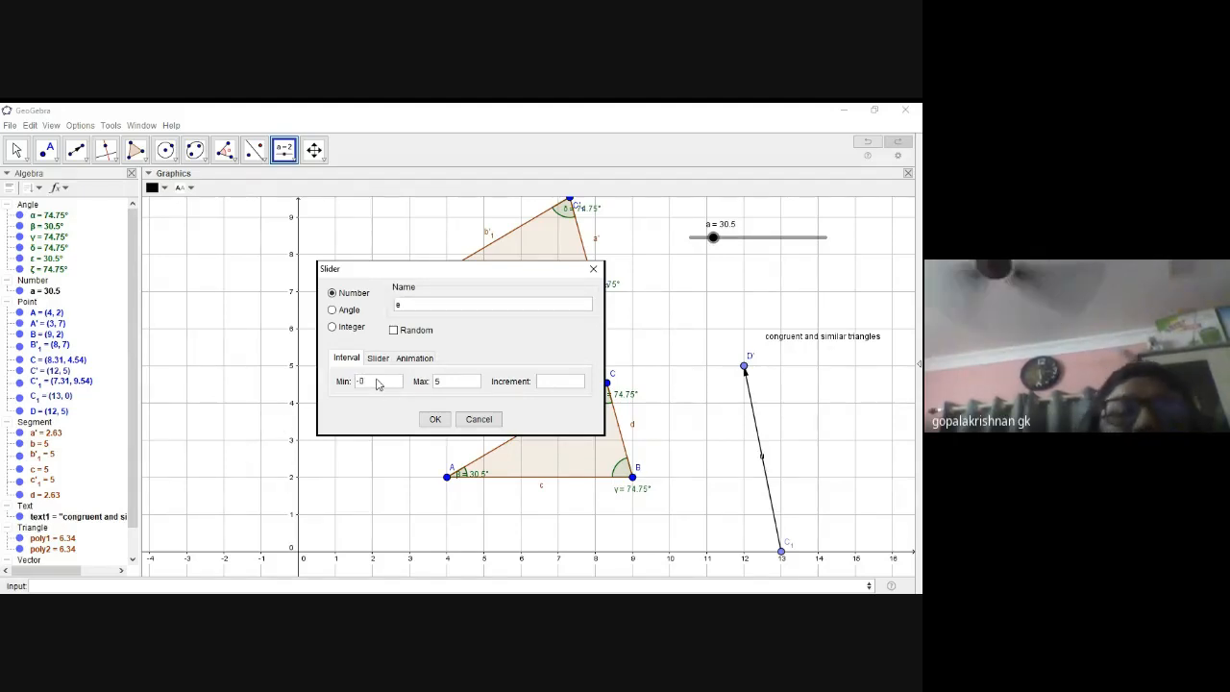
type("0")
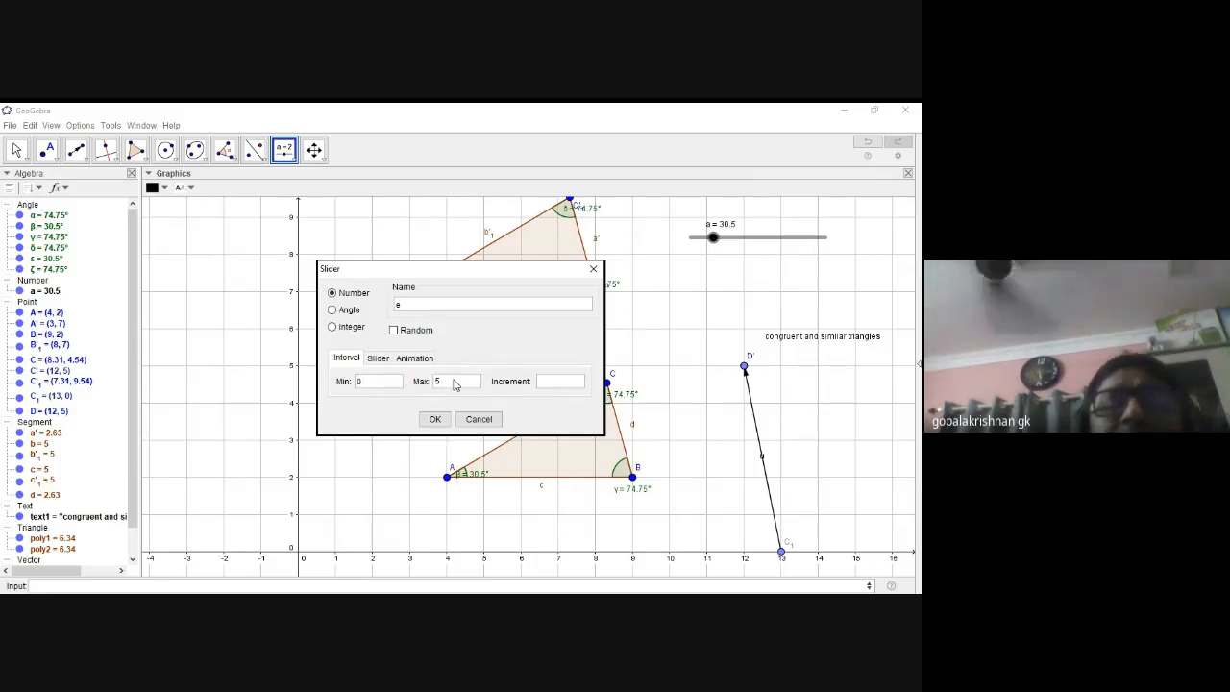
type("3")
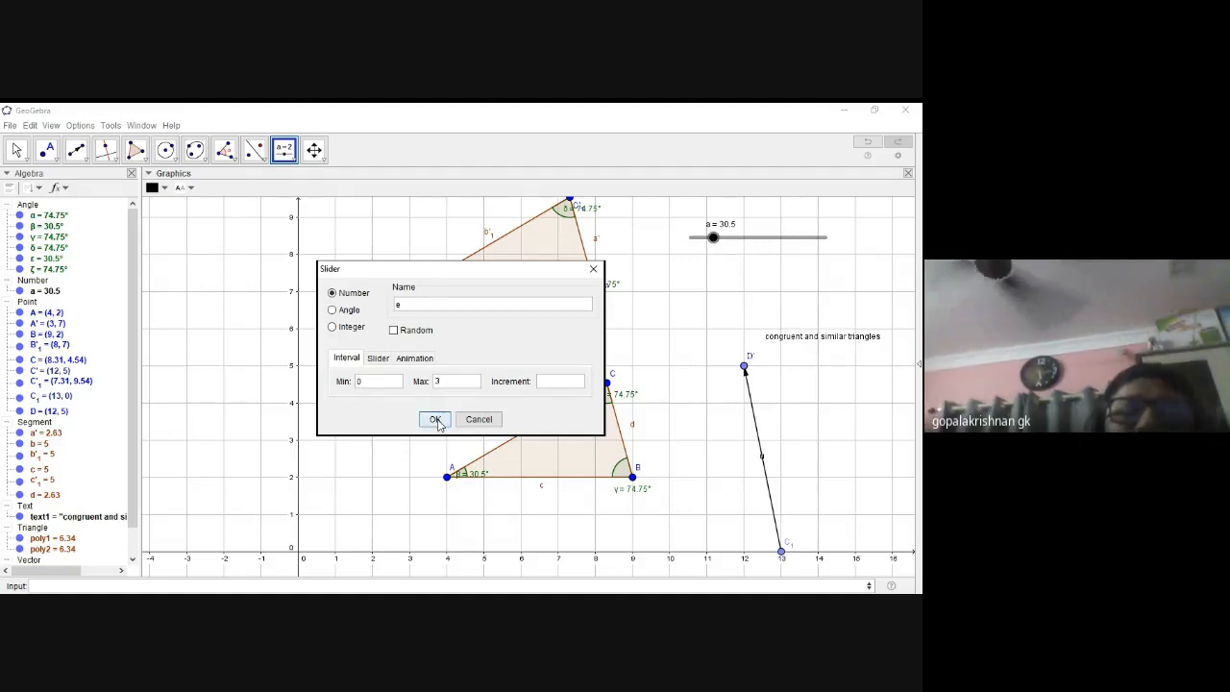
left_click(434, 420)
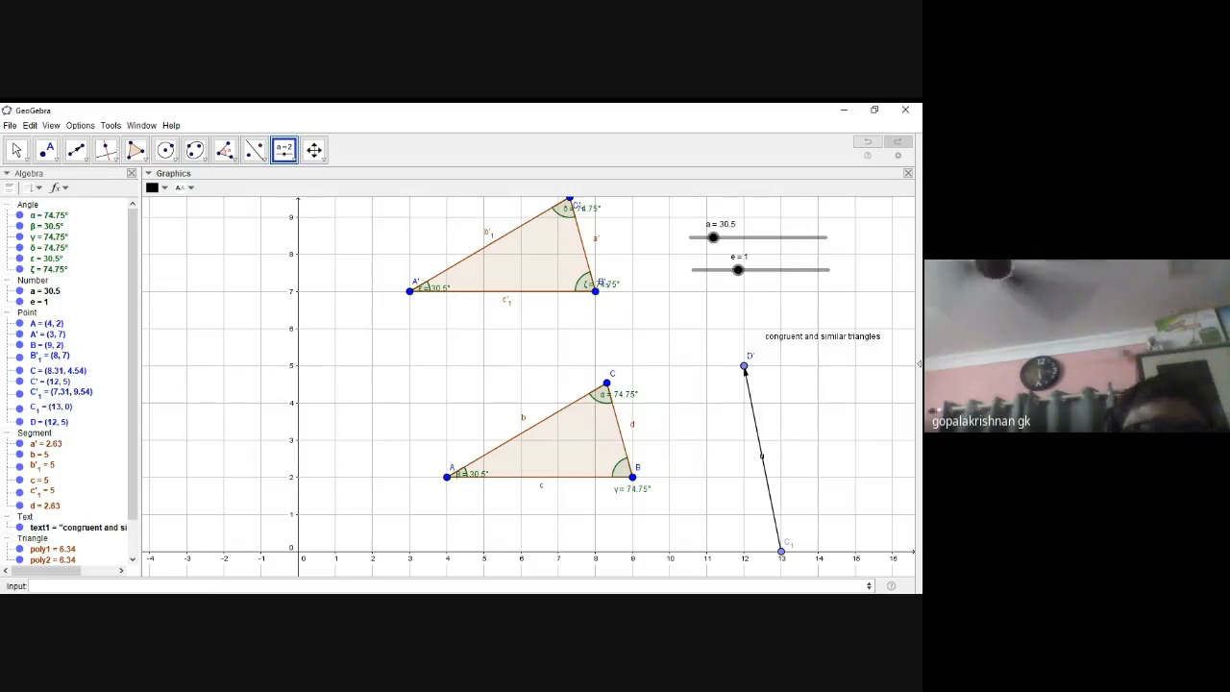
- Dilate triangle vertex A by the factor of slider e using the Dilate command
left_click(91, 586)
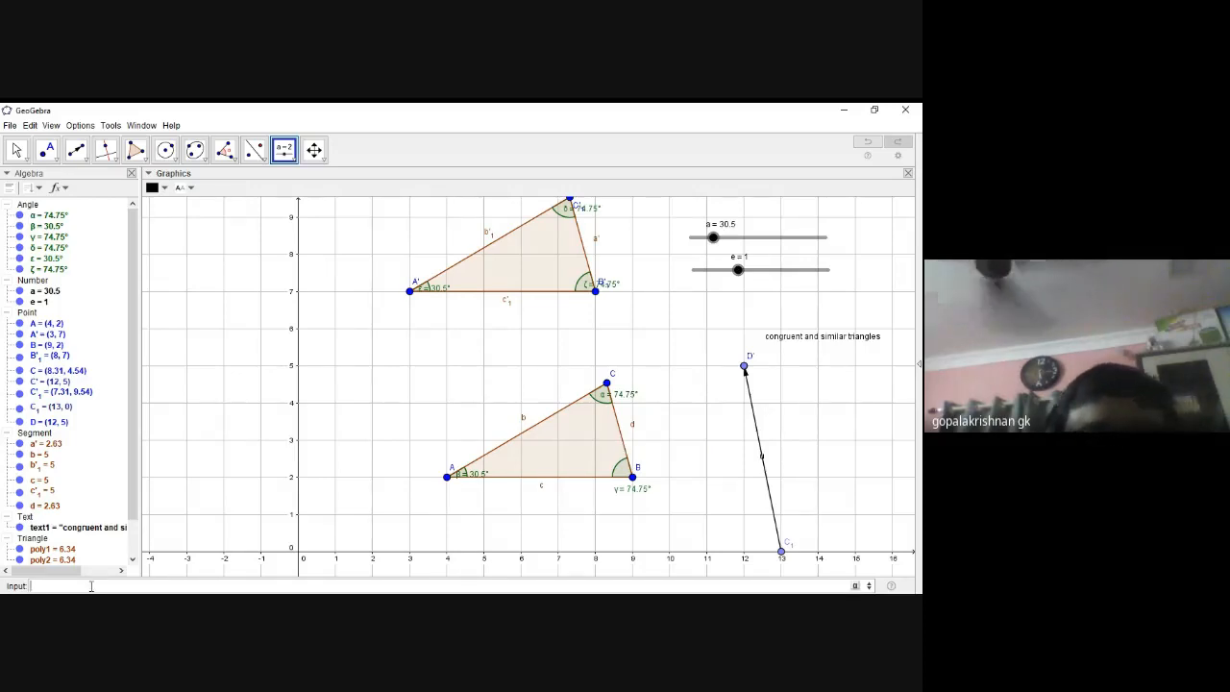
type("dilat")
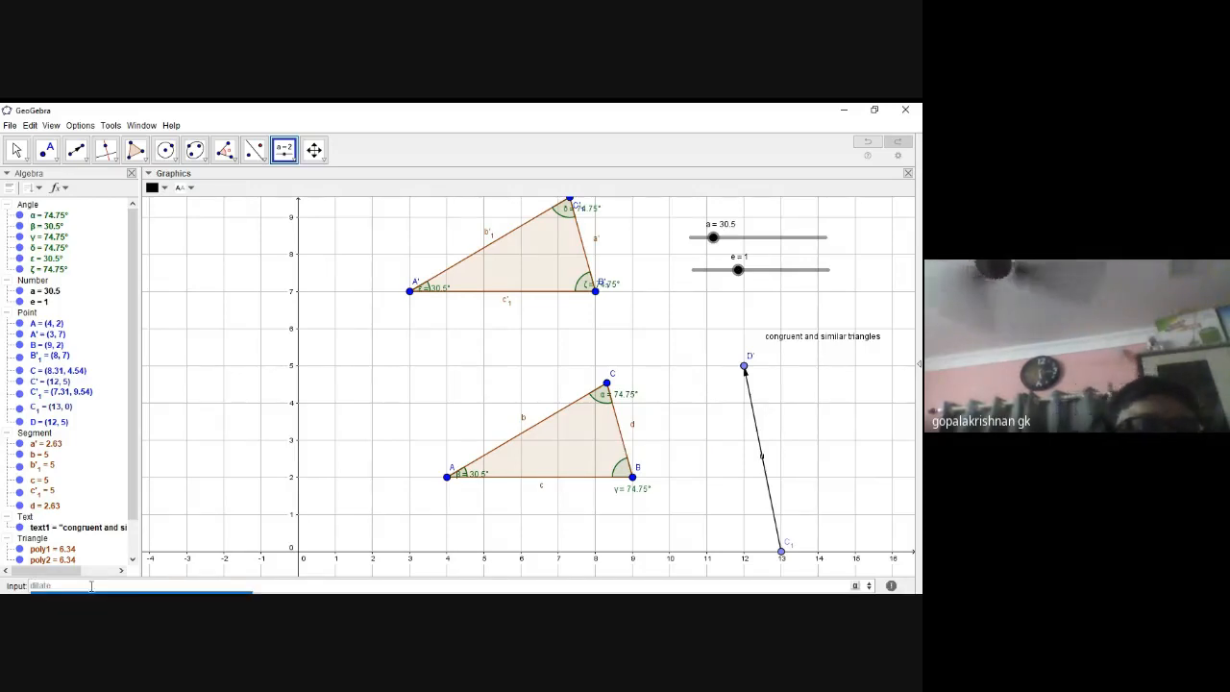
type("e")
key("Return")
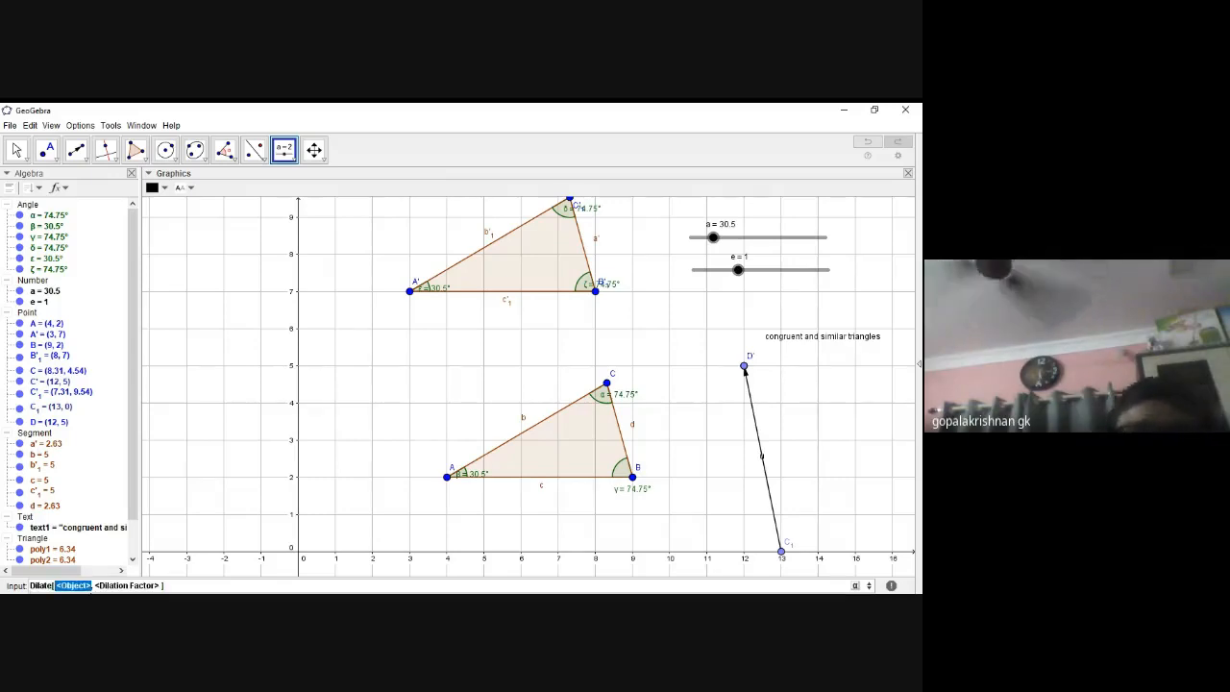
type("A")
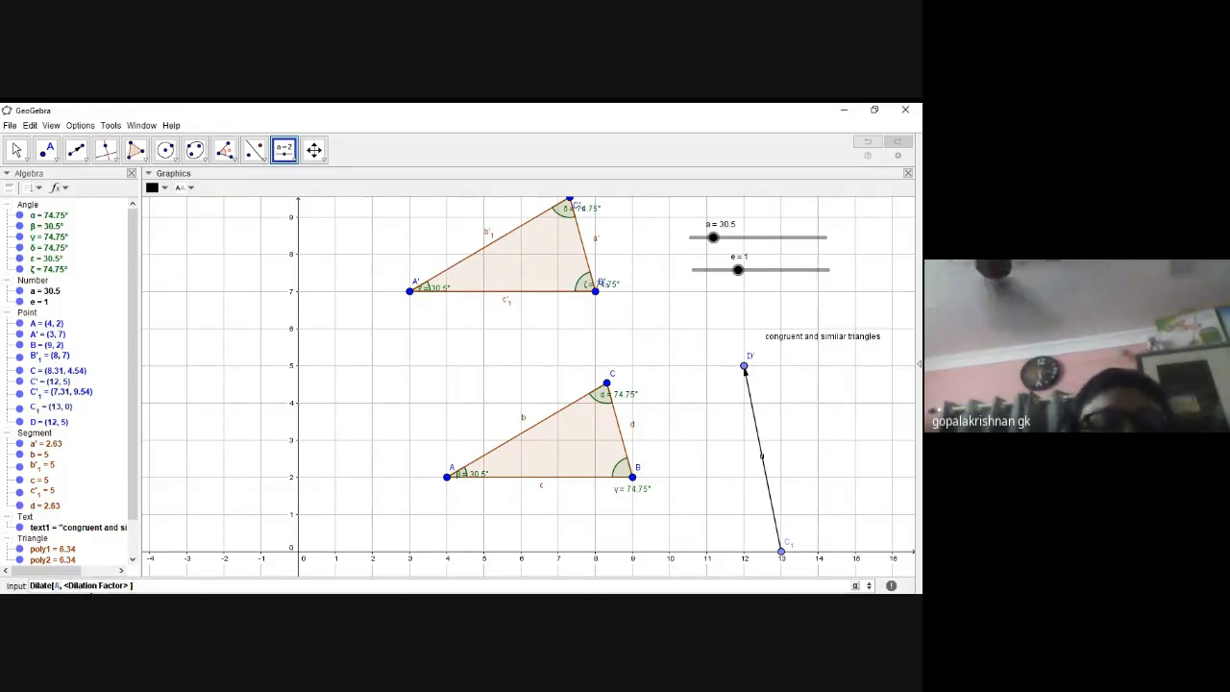
key("Tab")
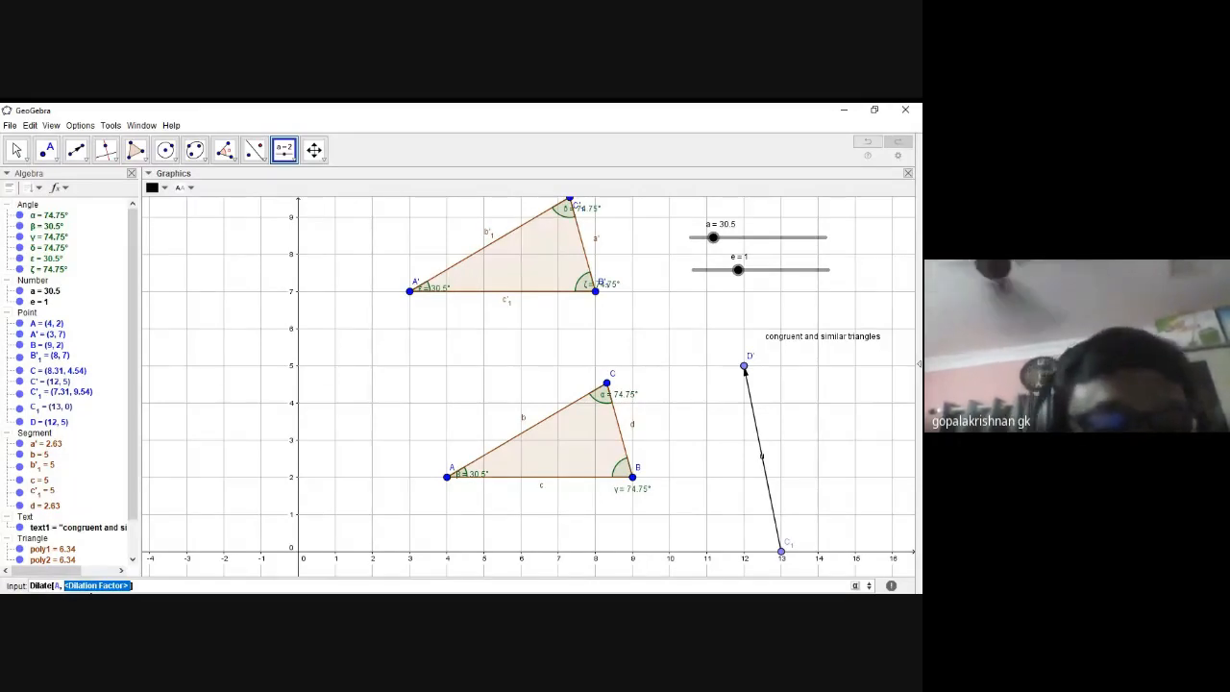
type("1")
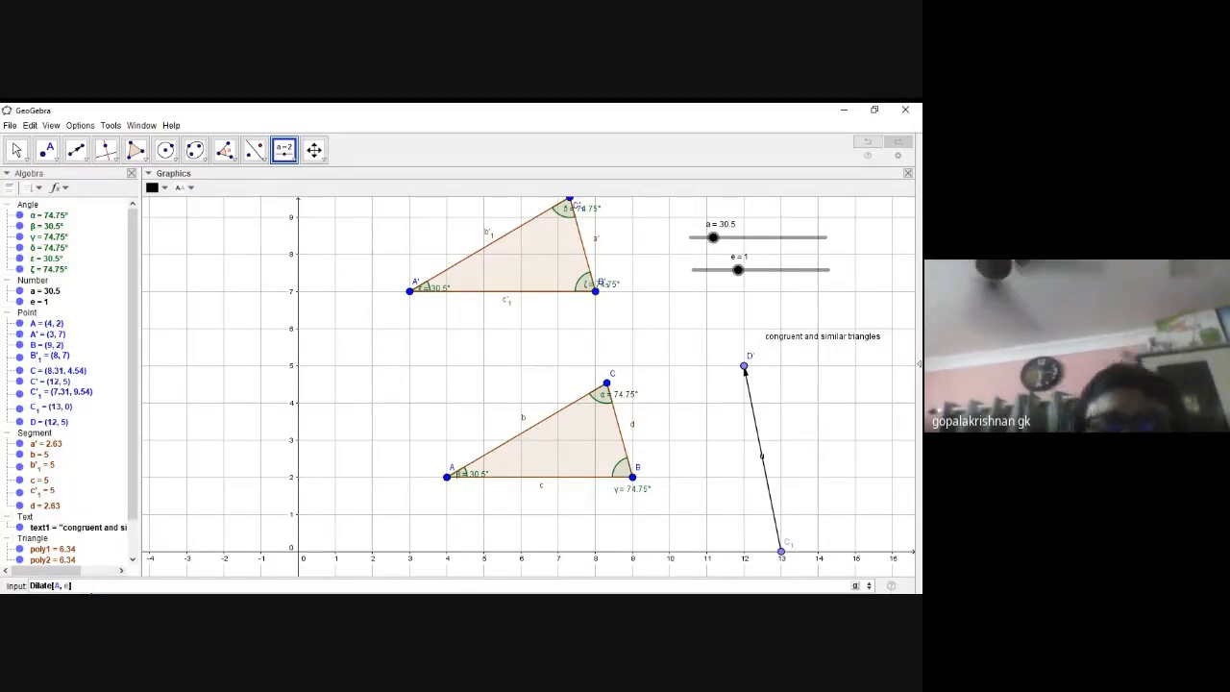
key("Return")
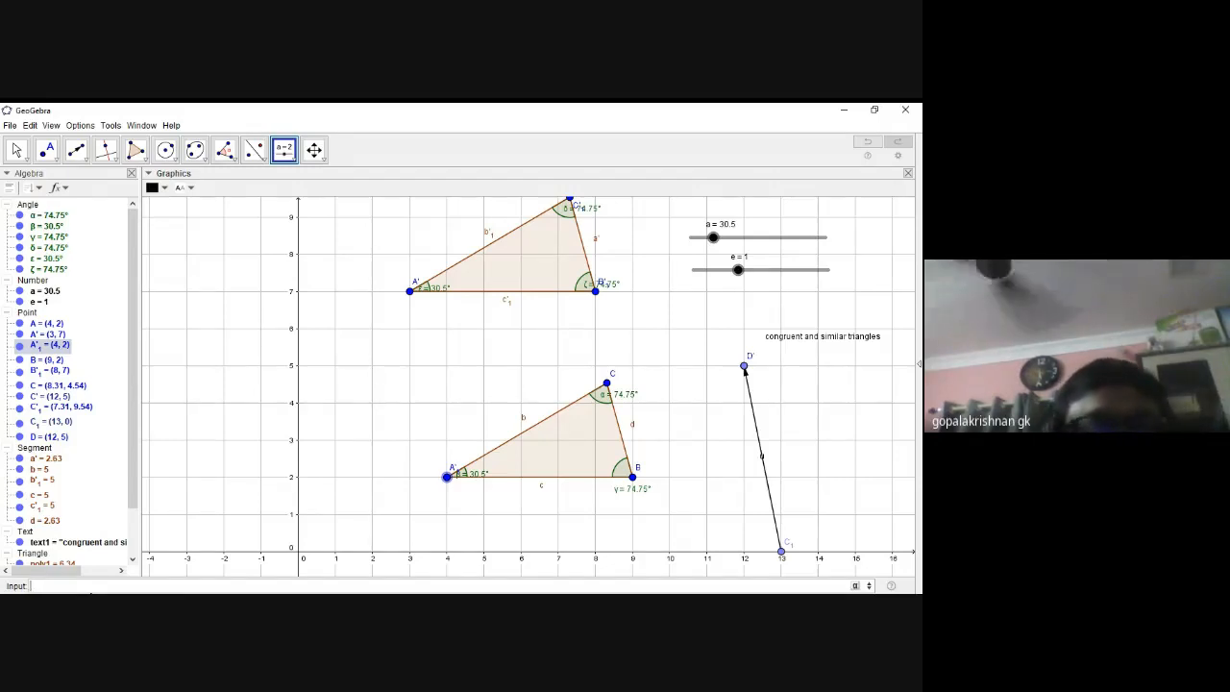
- Dilate triangle vertex B by factor e with the Dilate command
type("dilat")
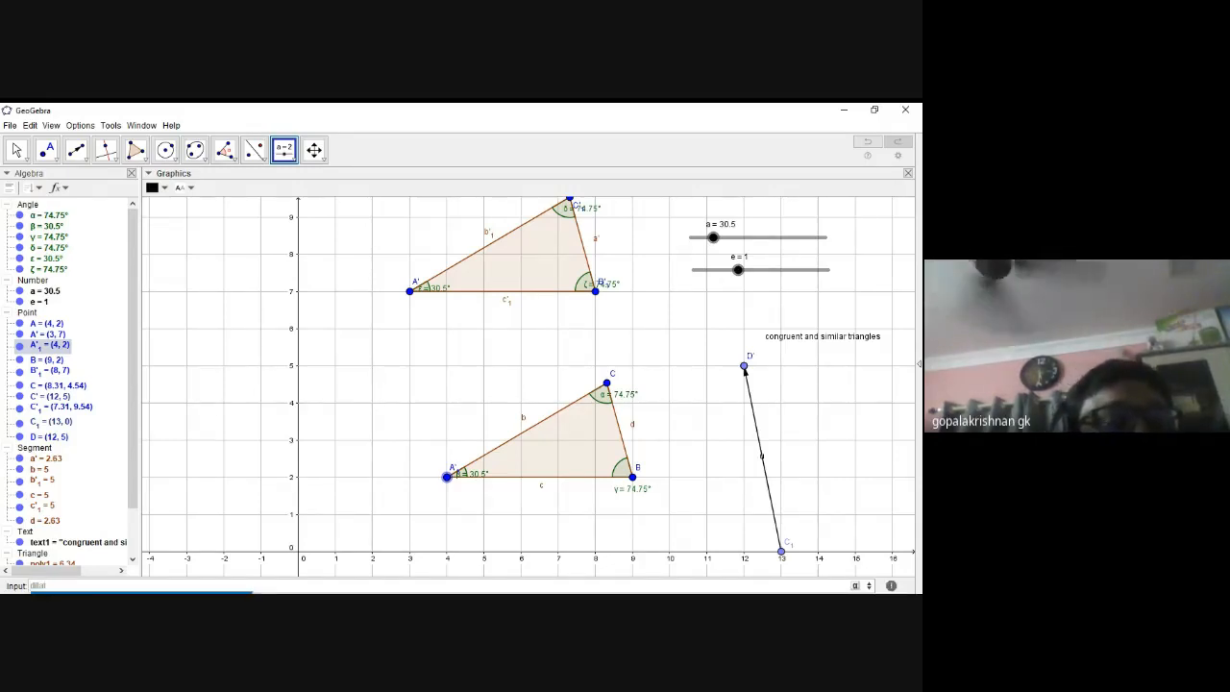
key("Return")
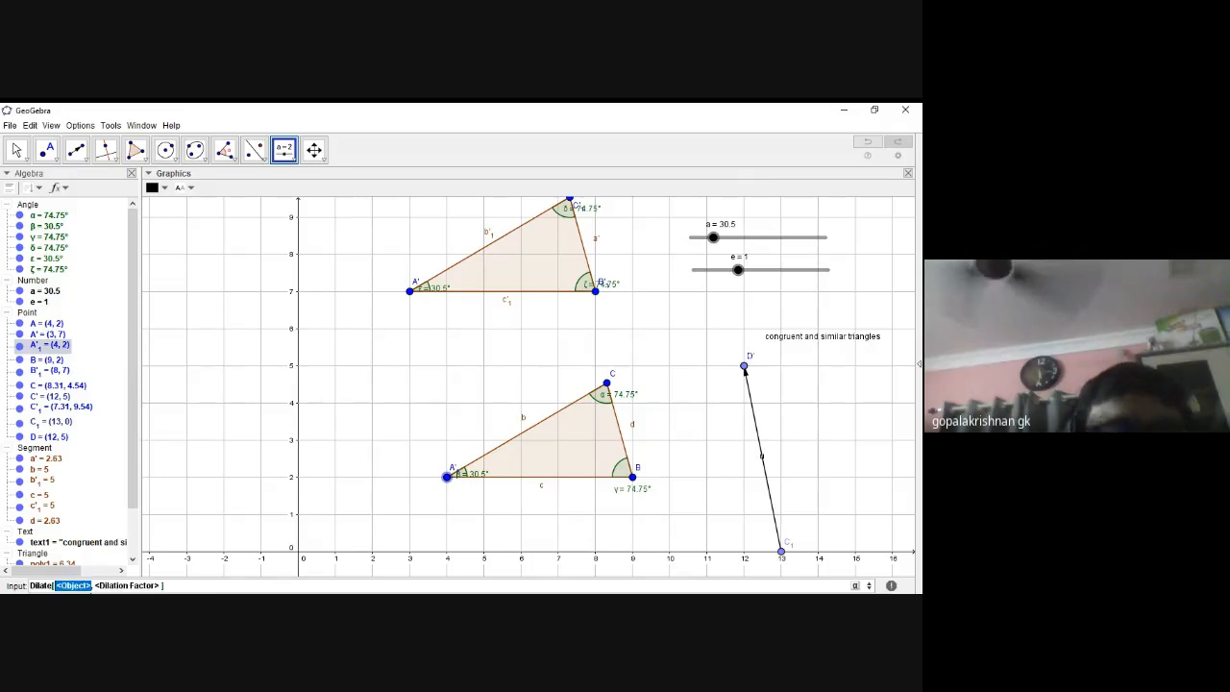
type("B")
key("Tab")
type("e")
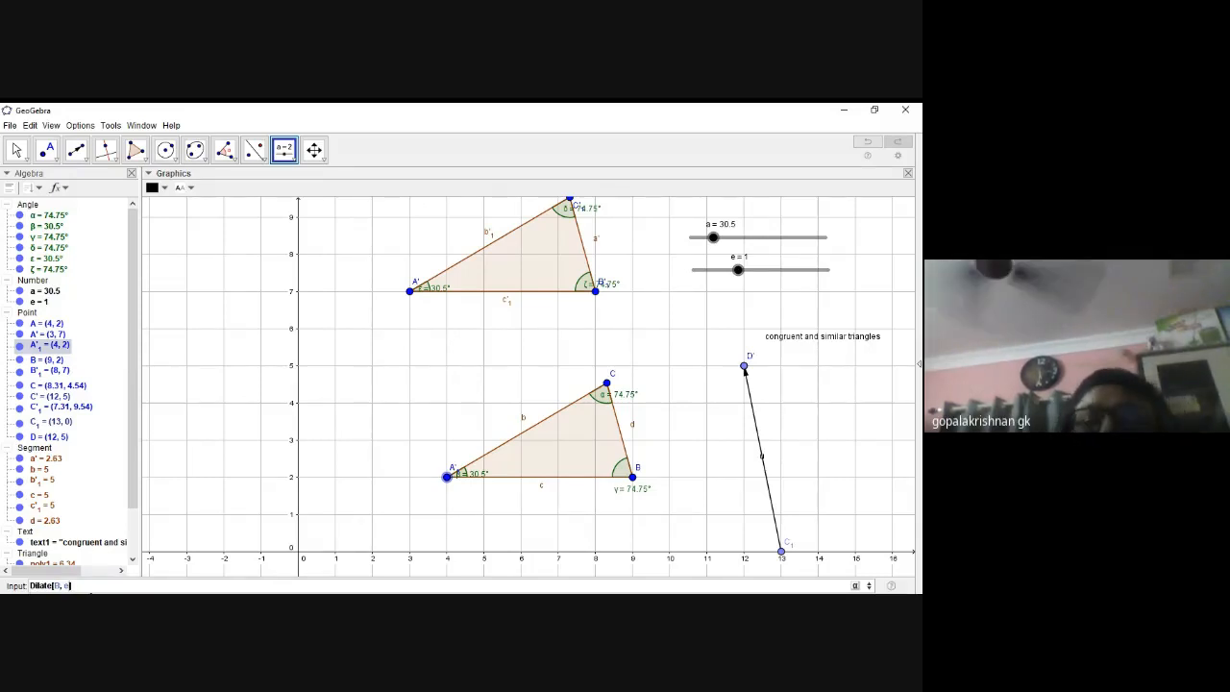
key("Return")
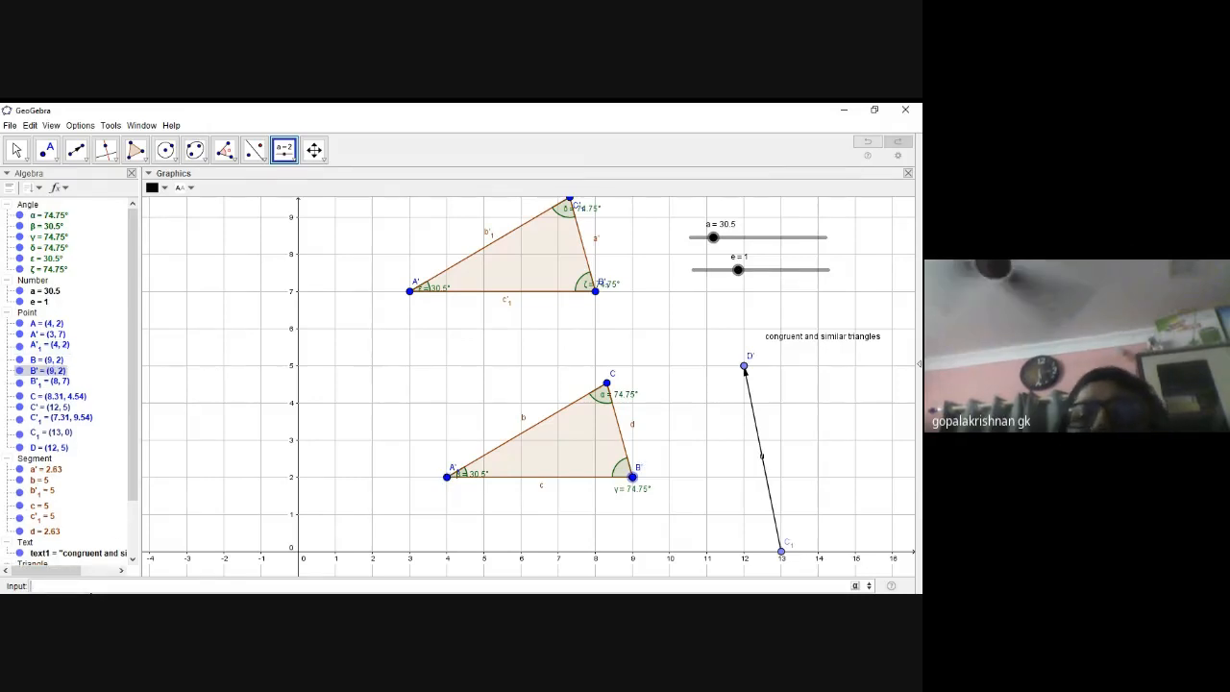
- Dilate triangle vertex C by factor e with the Dilate command
type("Dilat")
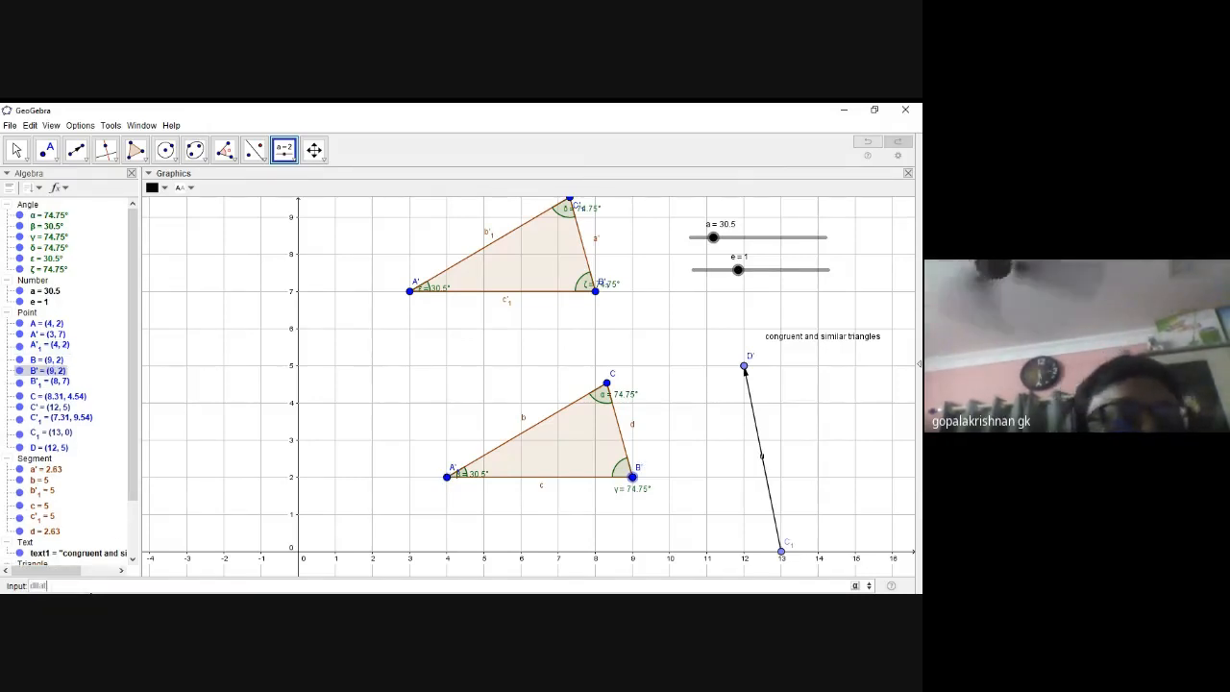
type("e")
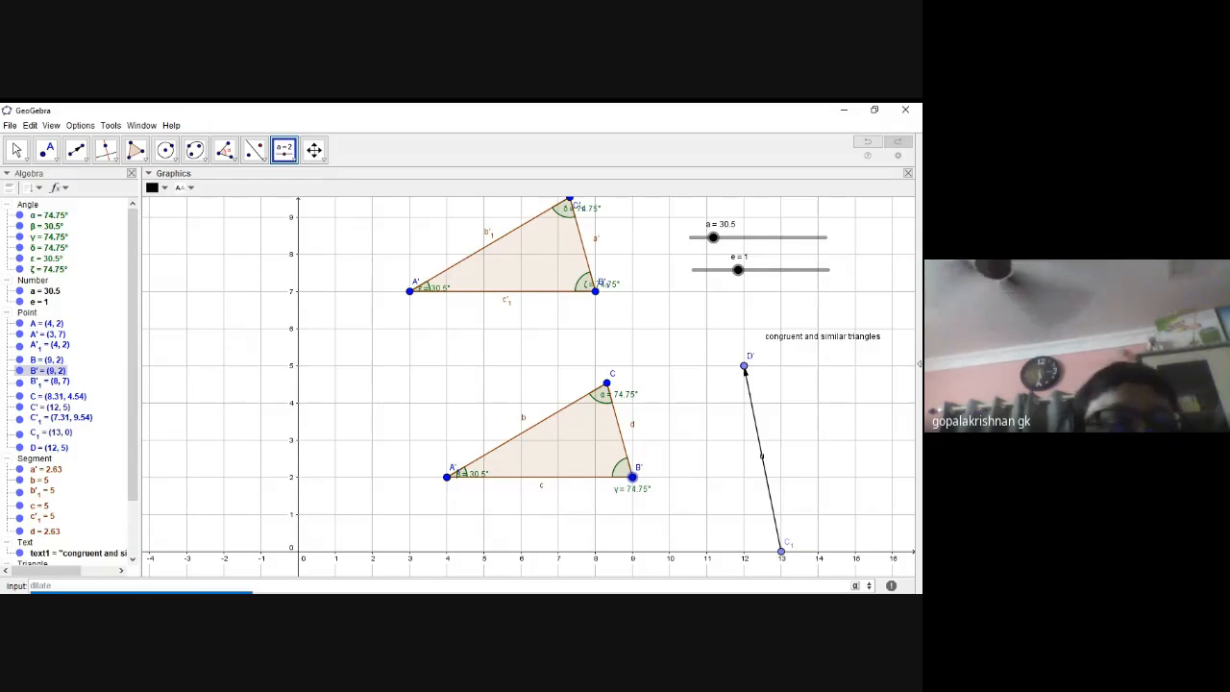
key("Return")
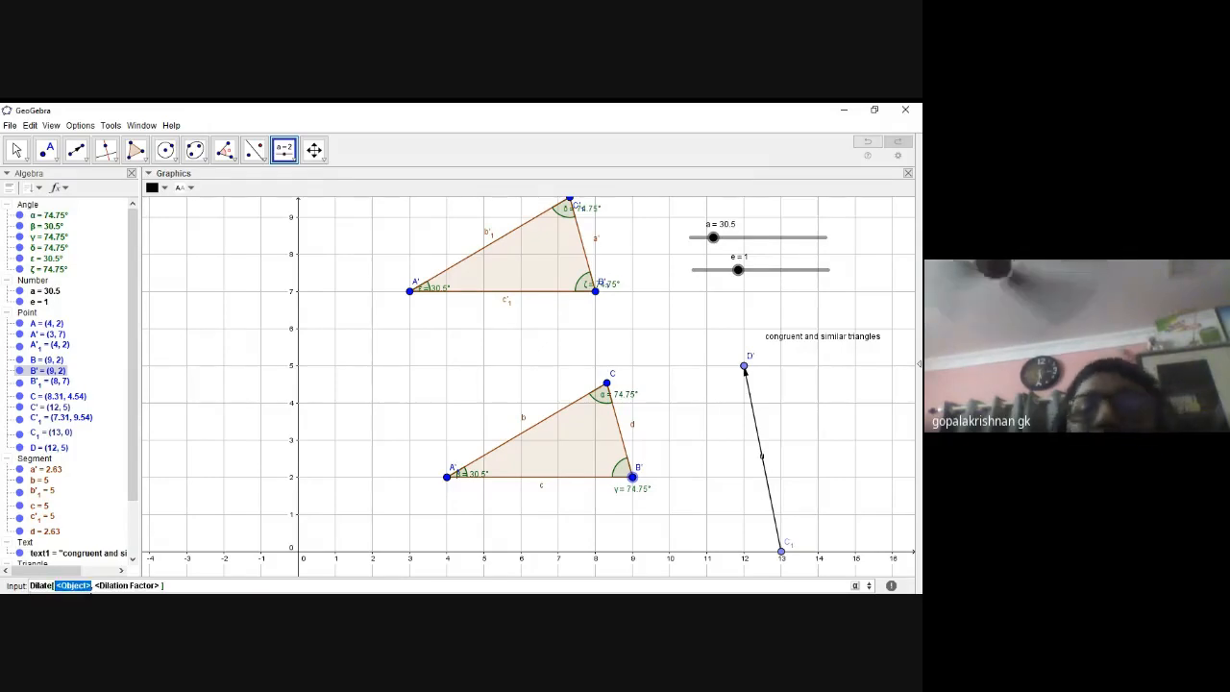
type("C")
key("Tab")
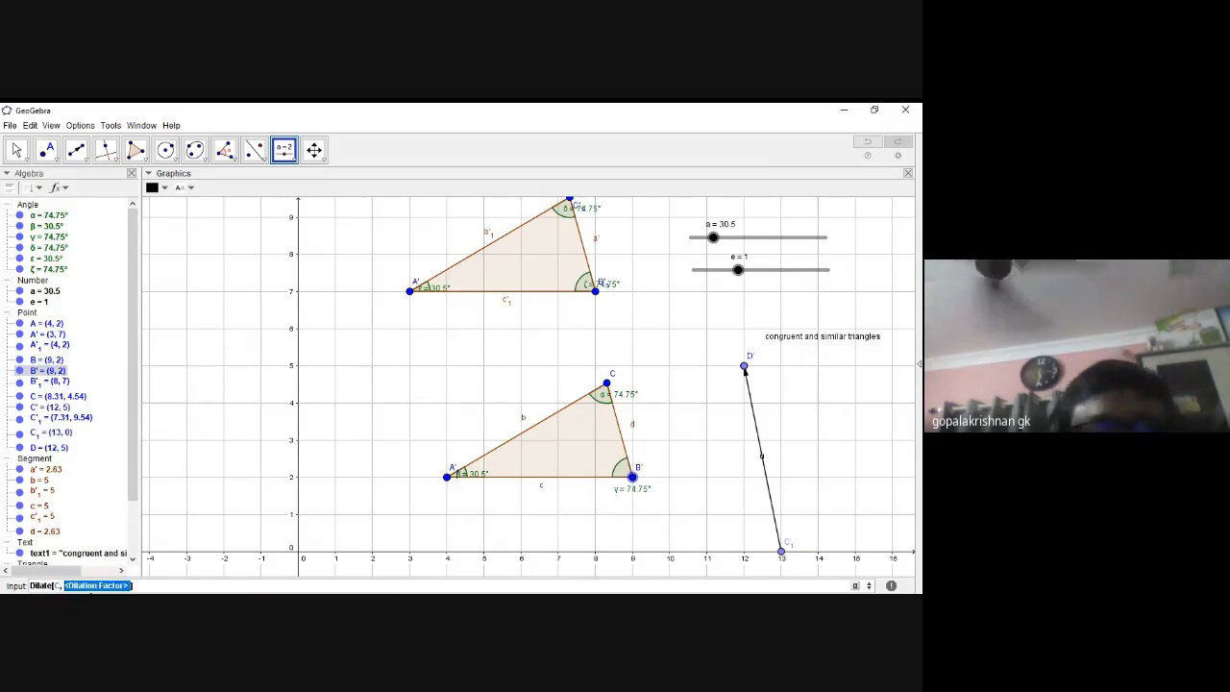
type("e[C, e")
key("Return")
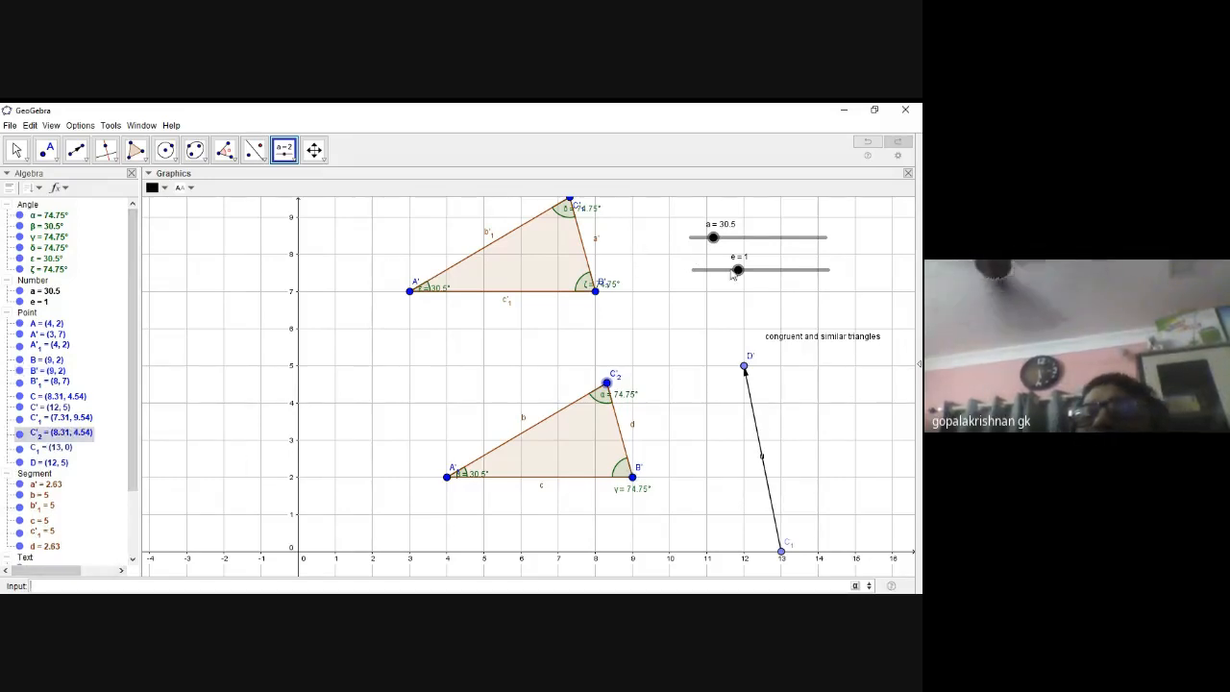
- Set slider e to about 0.39 and draw the dilated triangle through C'₂, A'₁ and B' with the Polygon tool
mouse_move(738, 271)
left_mouse_down()
mouse_move(720, 274)
mouse_move(738, 270)
left_mouse_up()
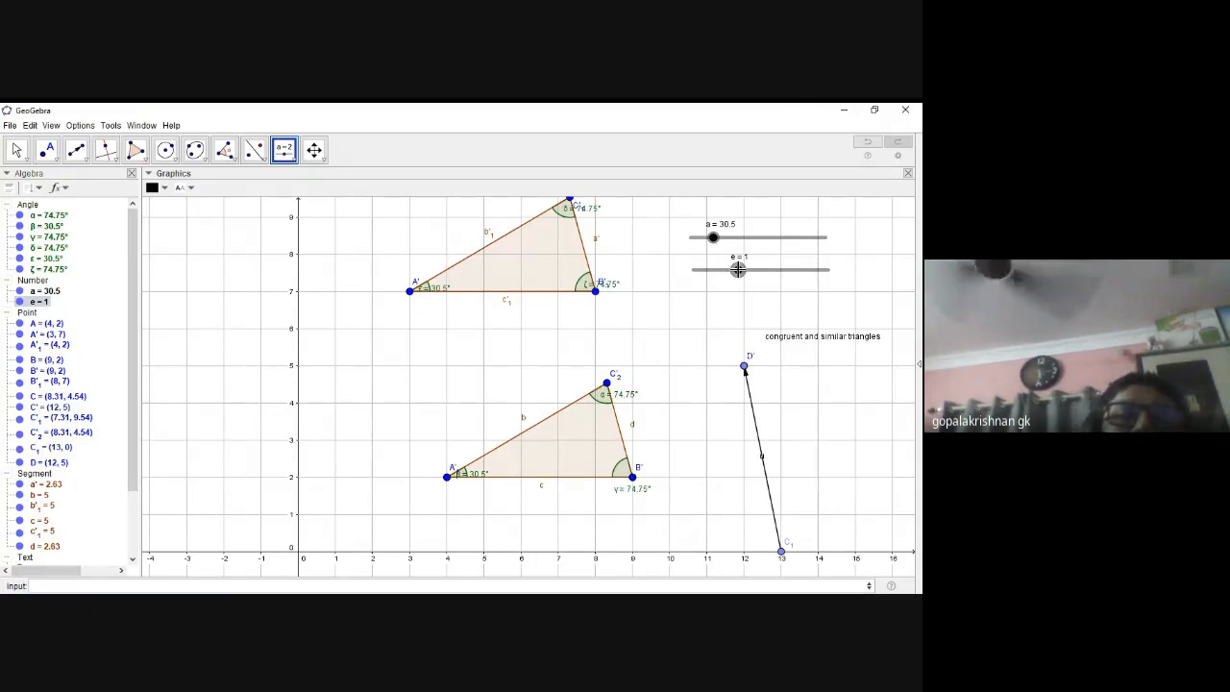
left_click_drag(738, 270, 712, 291)
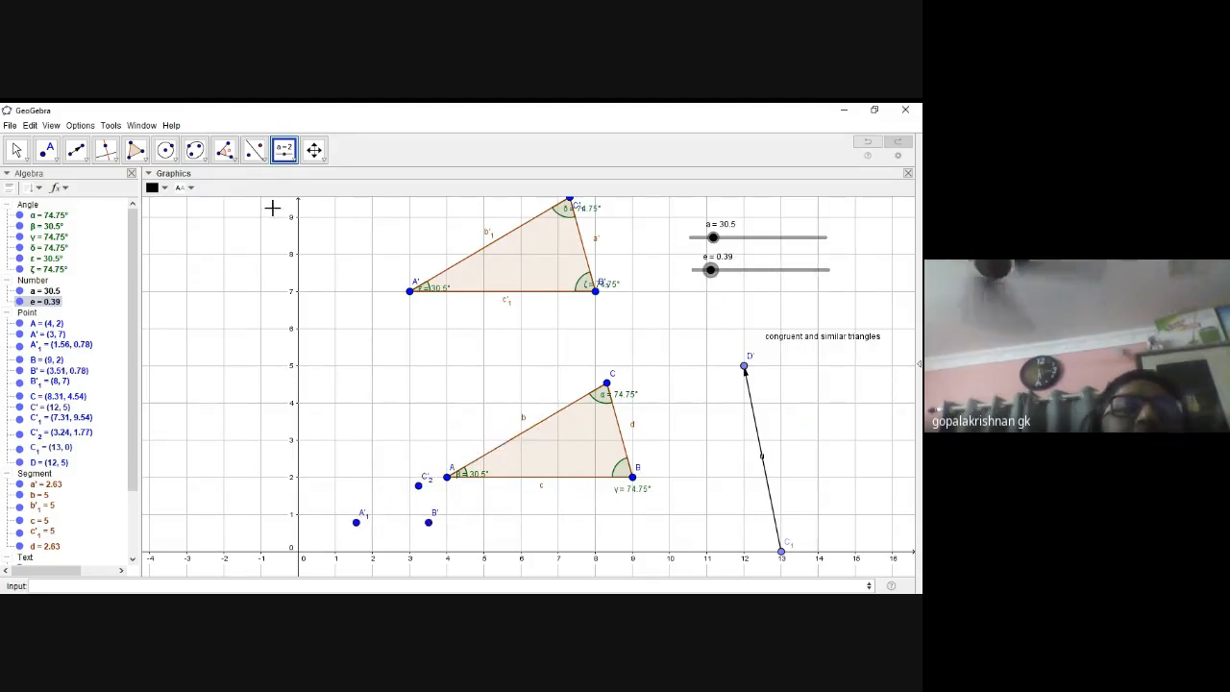
left_click(136, 149)
left_click(418, 485)
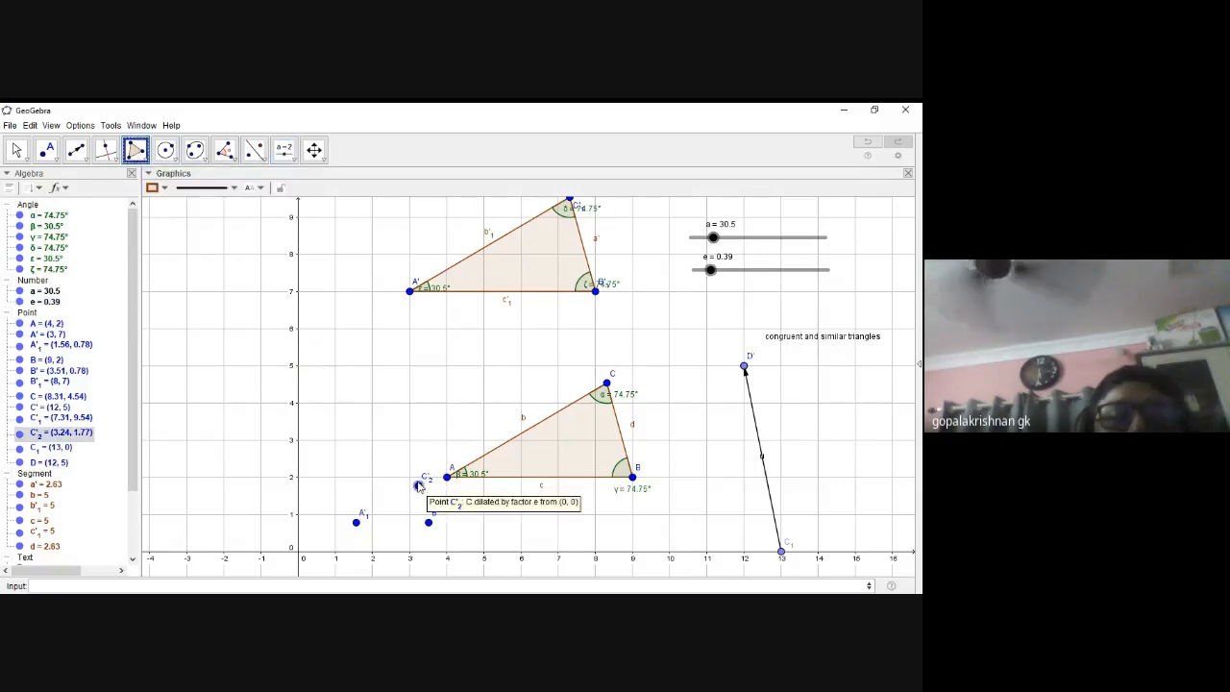
left_click(356, 522)
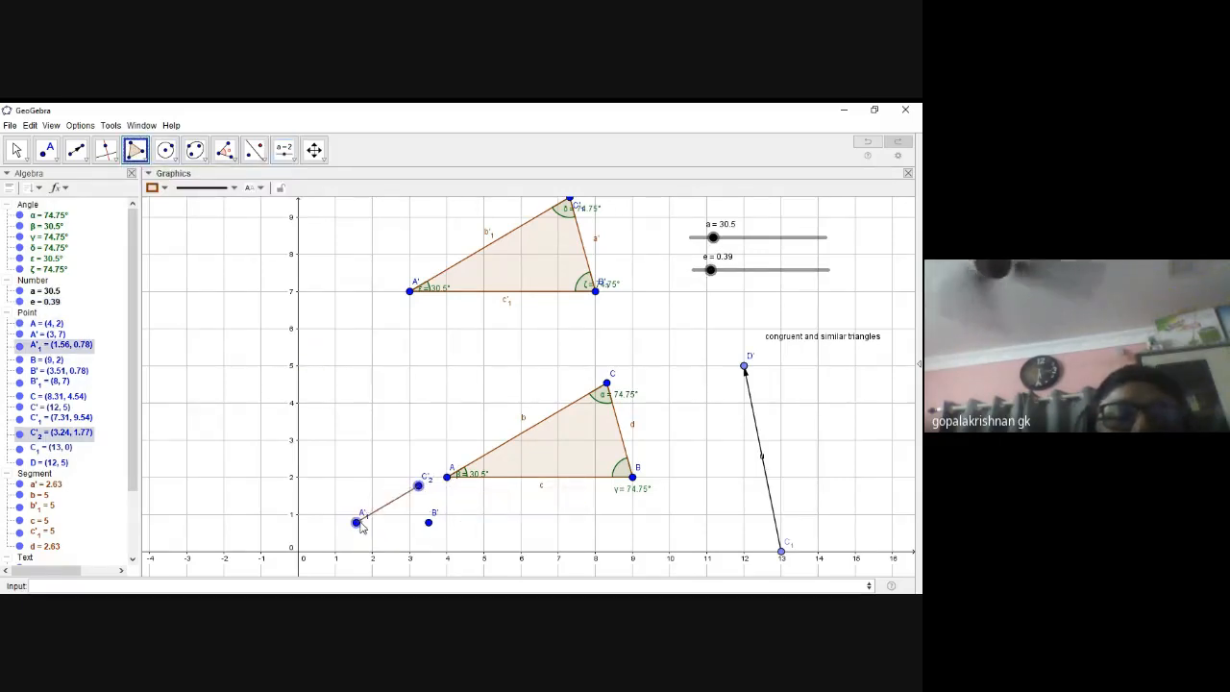
left_click(429, 522)
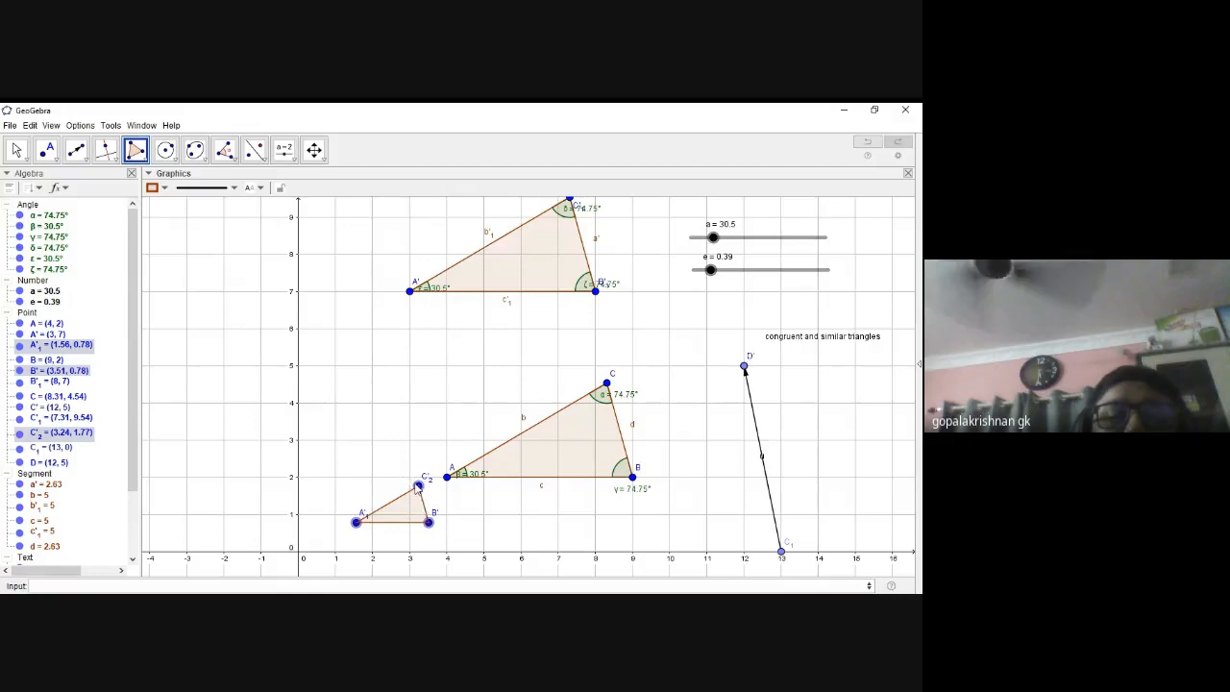
left_click(418, 486)
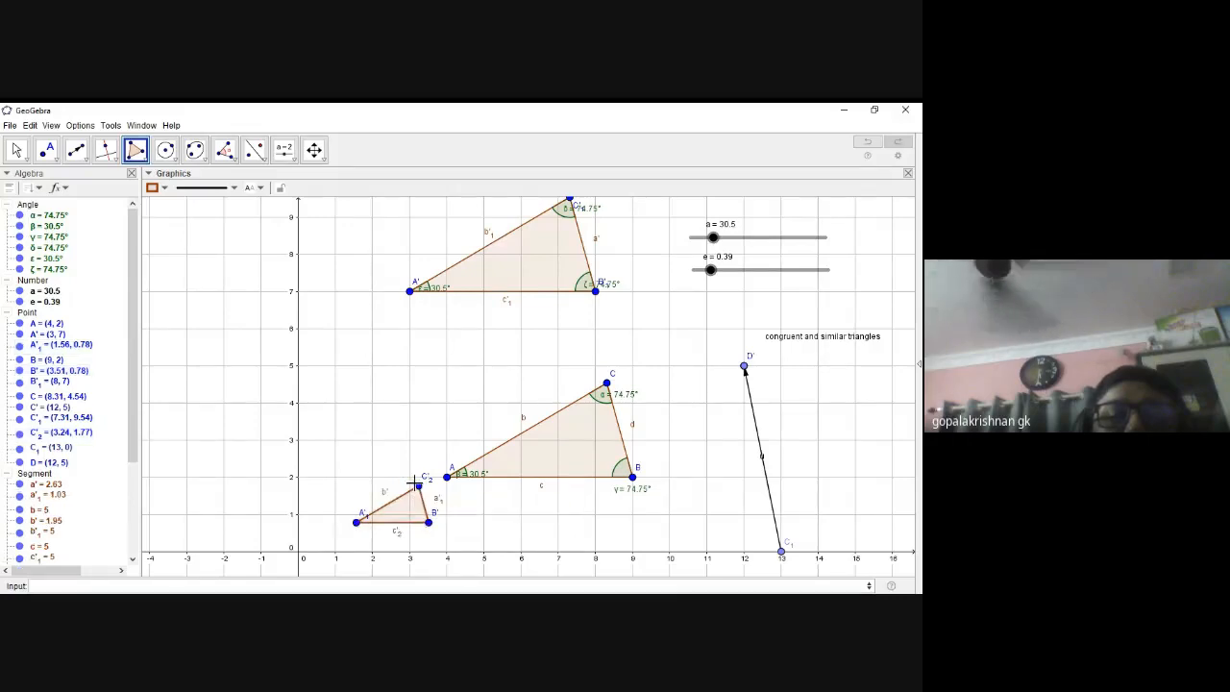
- Mark the three interior angles of the small dilated triangle with the Angle tool
left_click(224, 150)
left_click(404, 510)
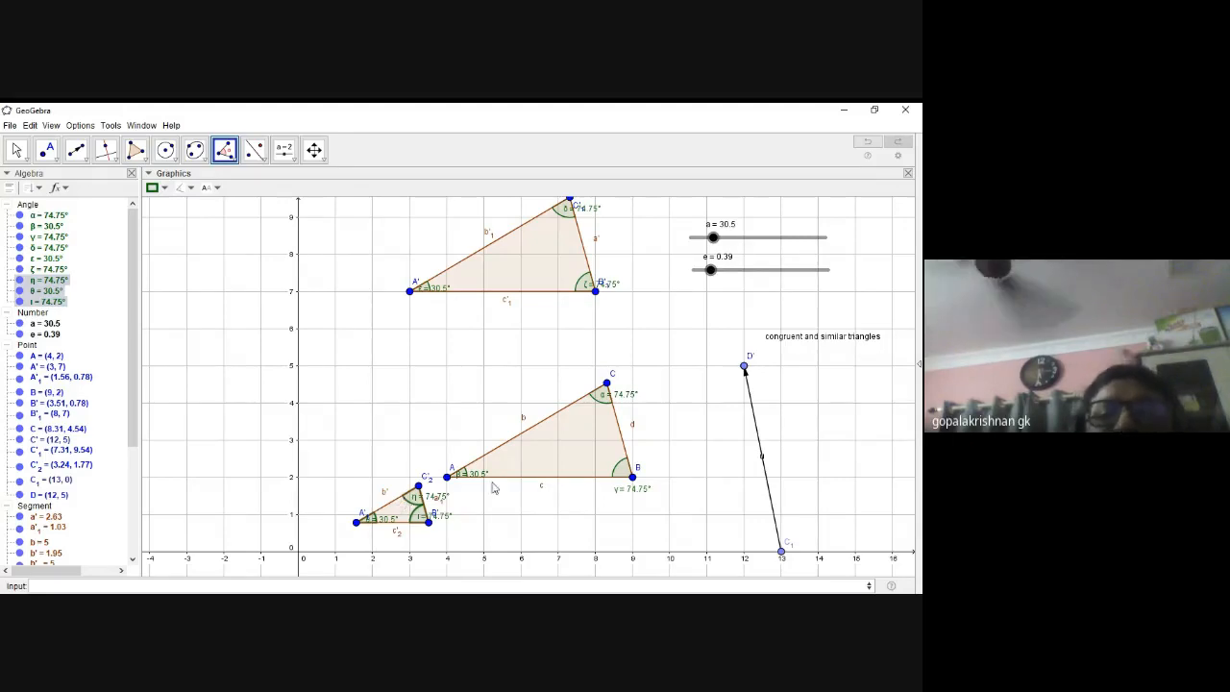
key("Escape")
- Resize the dilated triangle by moving slider e to about 1.44, back to 0.36 and finally to 0.48
left_click_drag(711, 270, 757, 271)
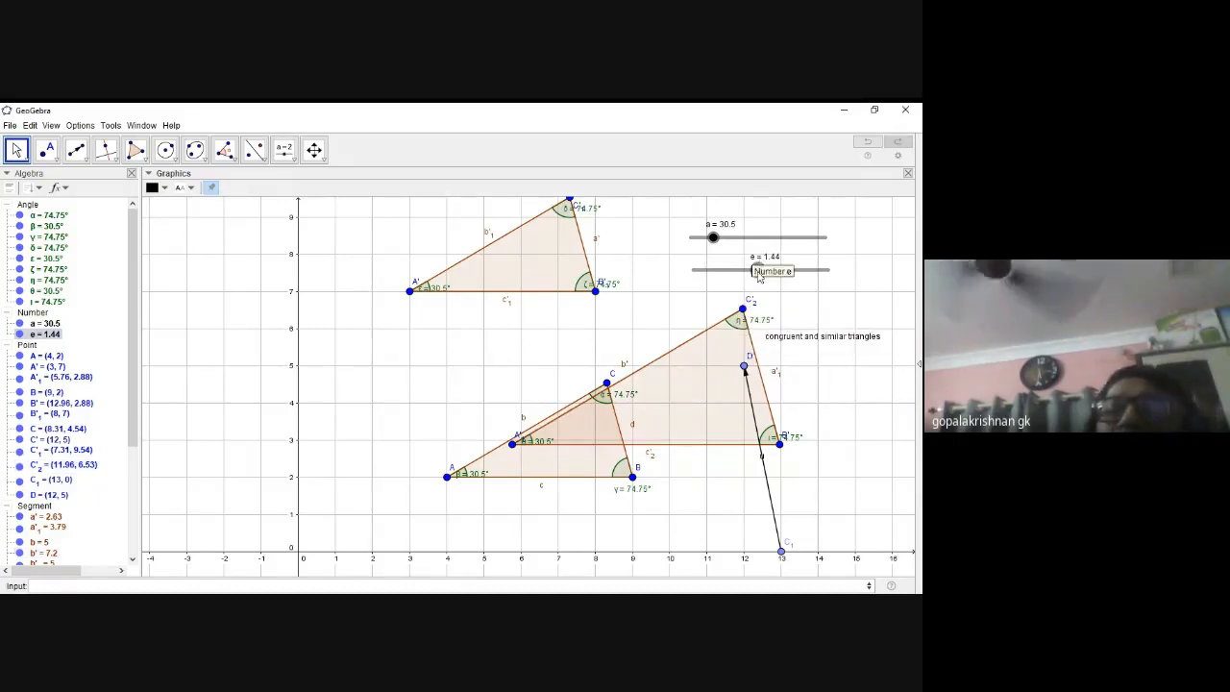
left_click_drag(759, 270, 712, 282)
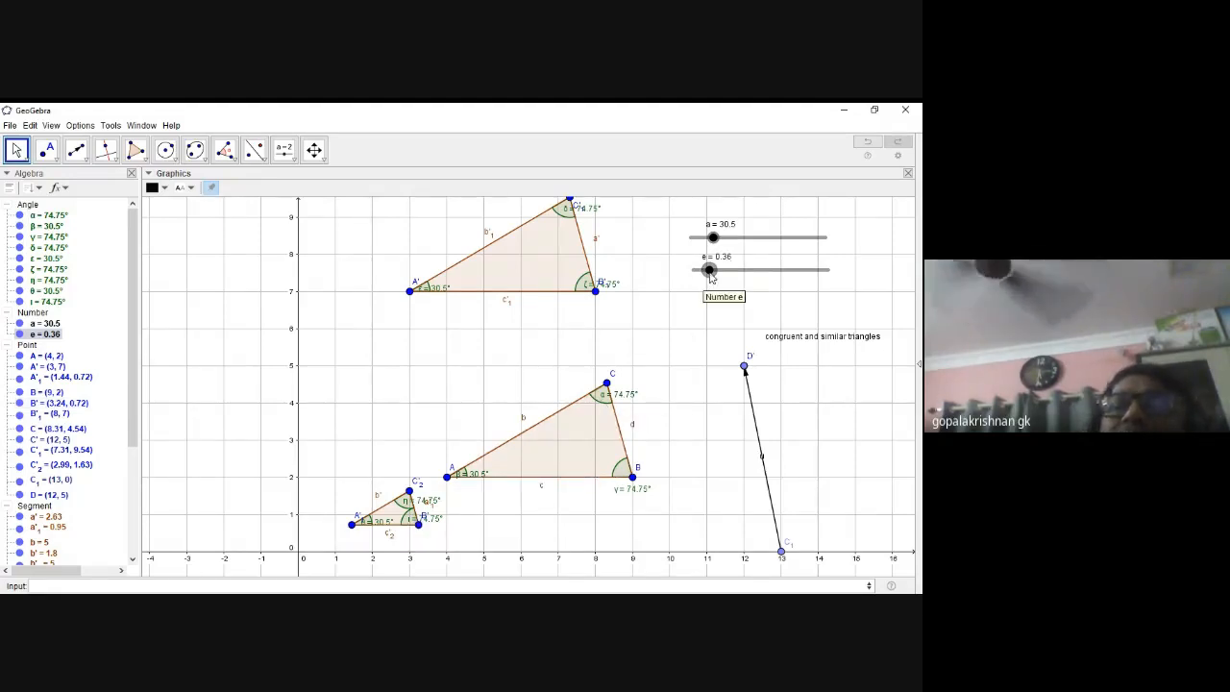
left_click_drag(710, 270, 715, 302)
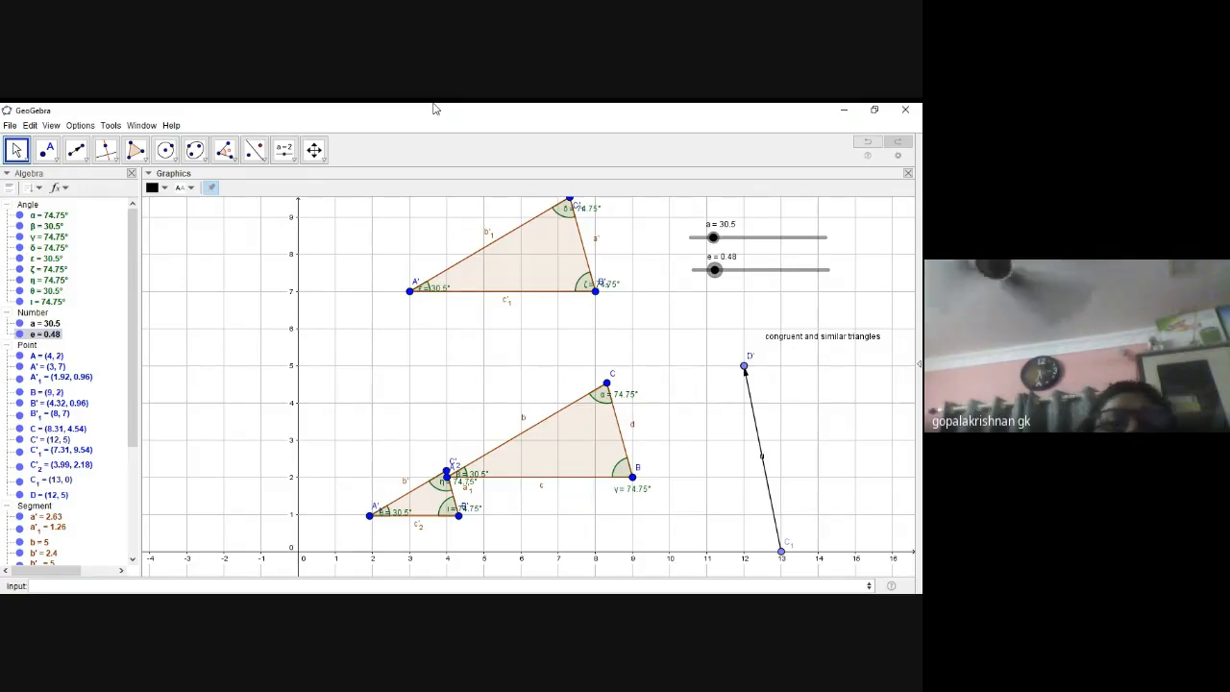
left_click(10, 125)
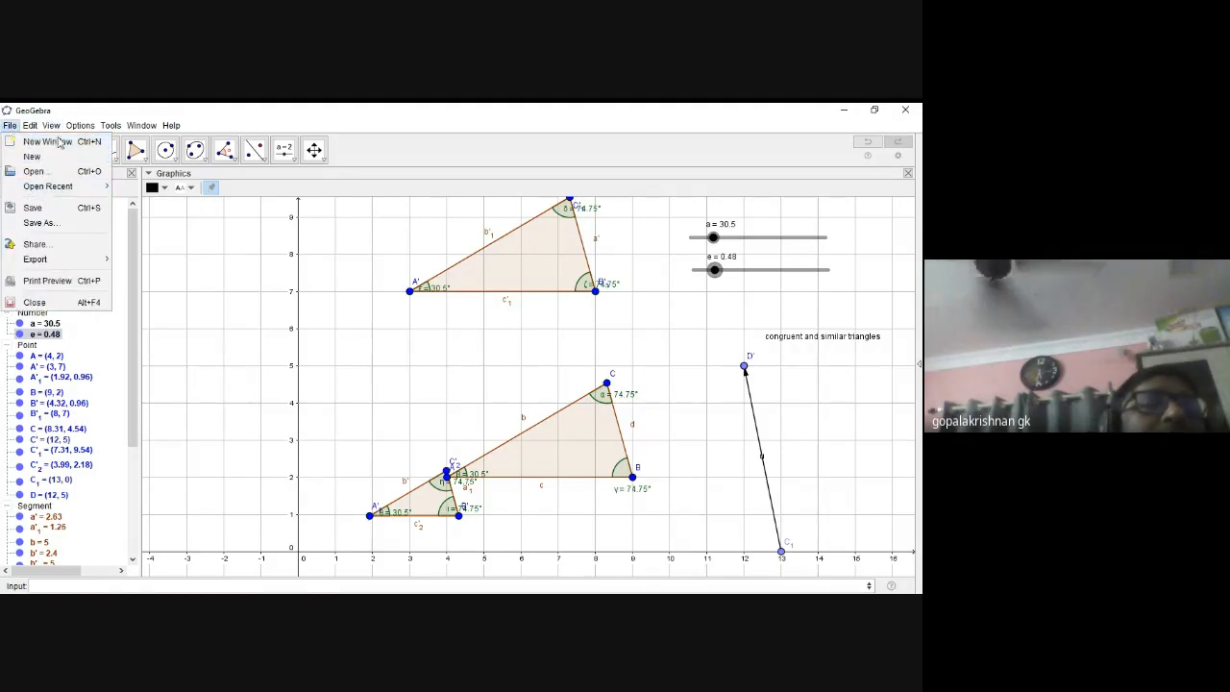
mouse_move(60, 133)
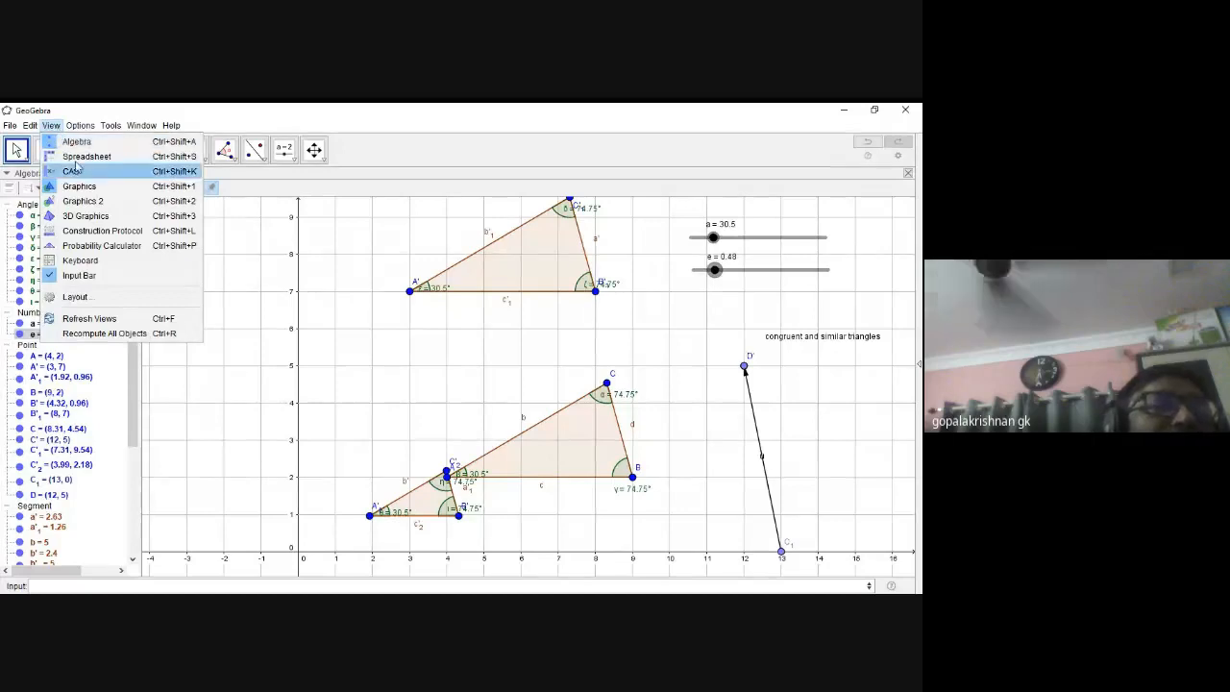
left_click(250, 240)
left_click(26, 159)
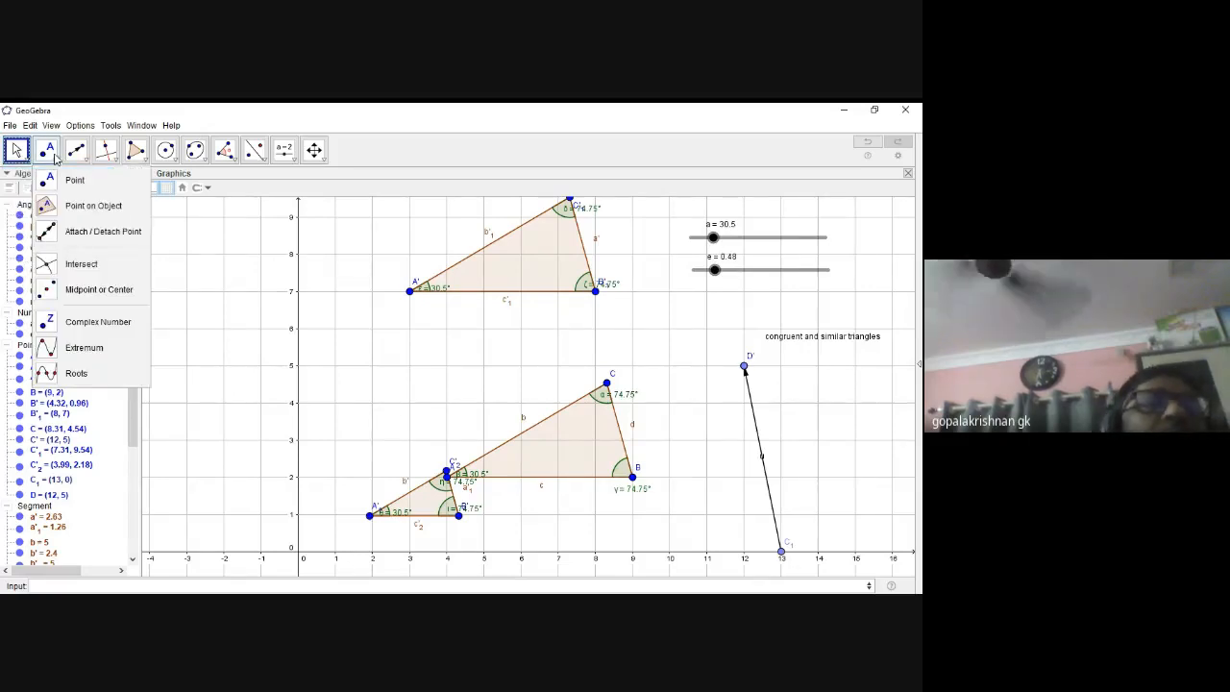
mouse_move(46, 163)
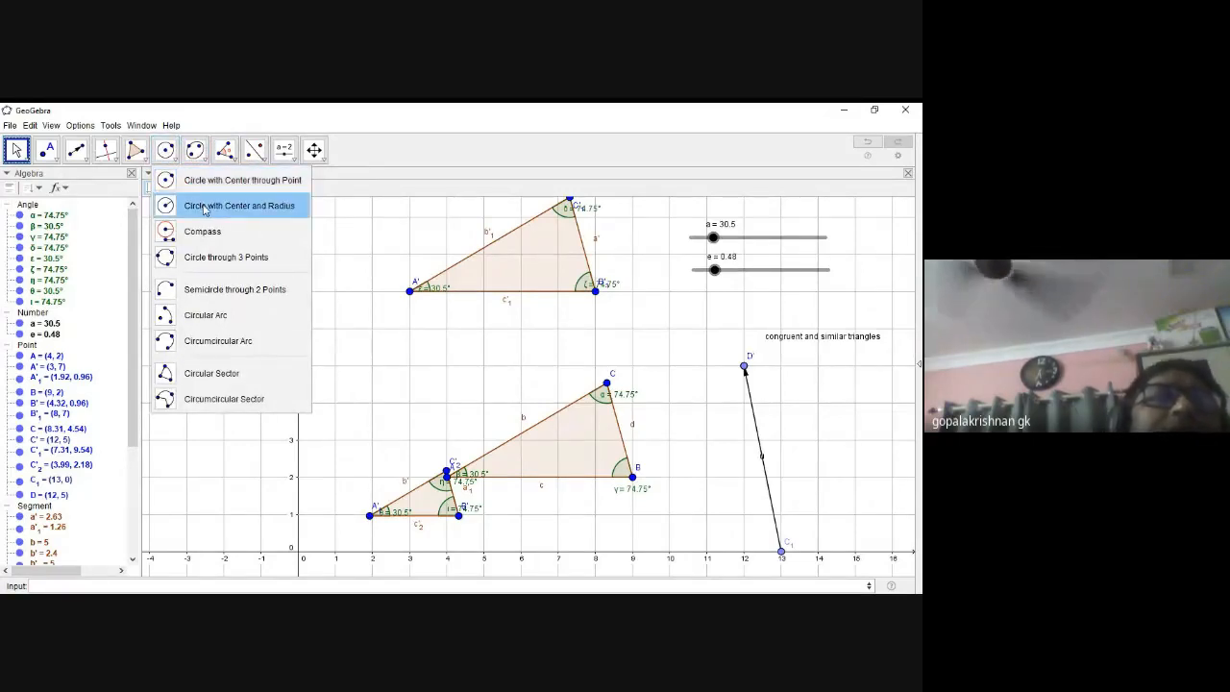
- Draw a circle through three new points at about (-2.18, 7.79), (0.46, 6.75) and (-1.34, 4.82)
left_click(228, 266)
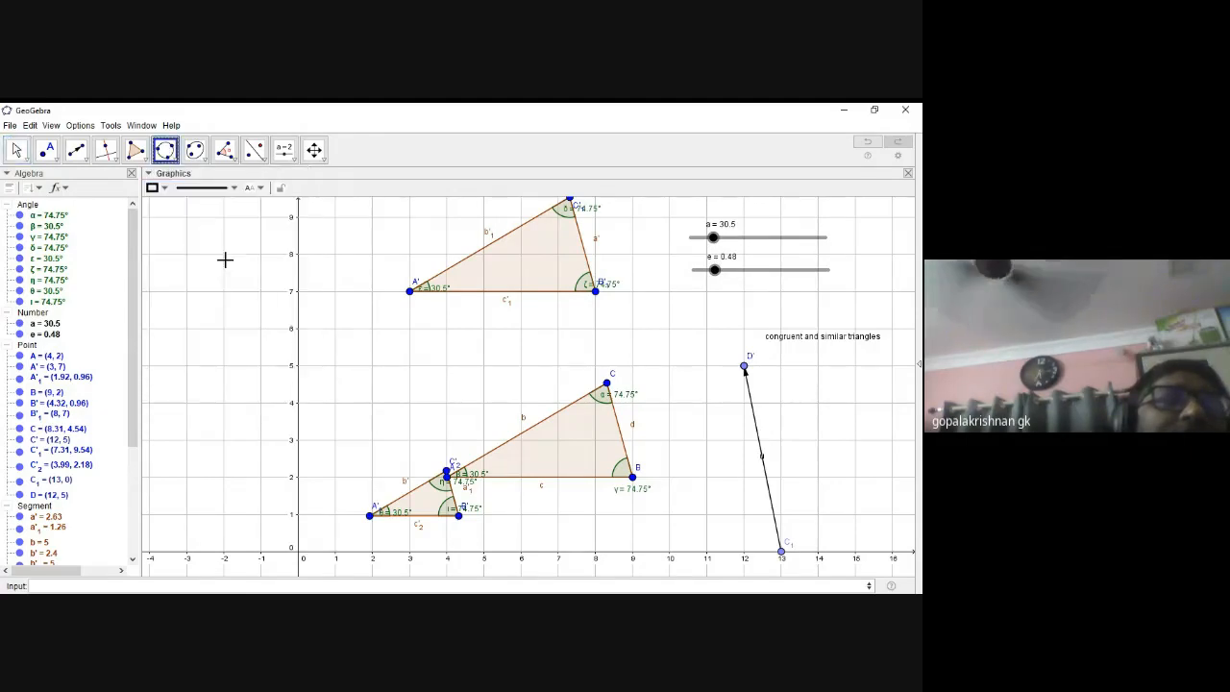
left_click(219, 262)
left_click(317, 300)
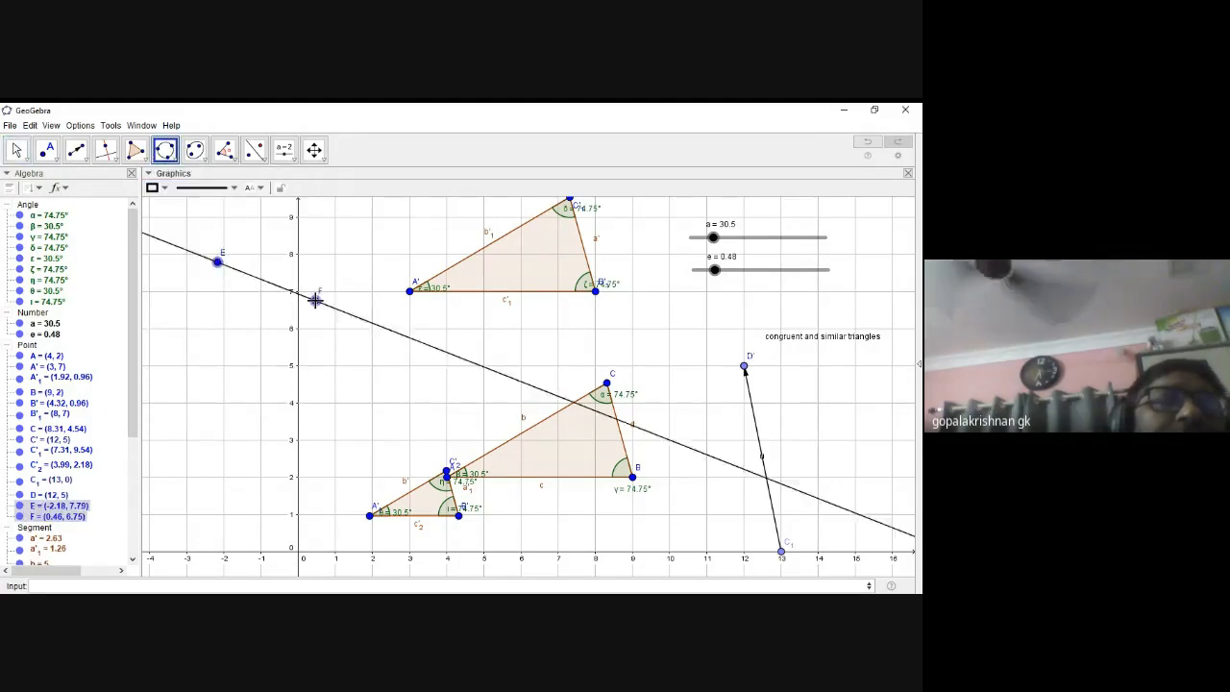
left_click(249, 370)
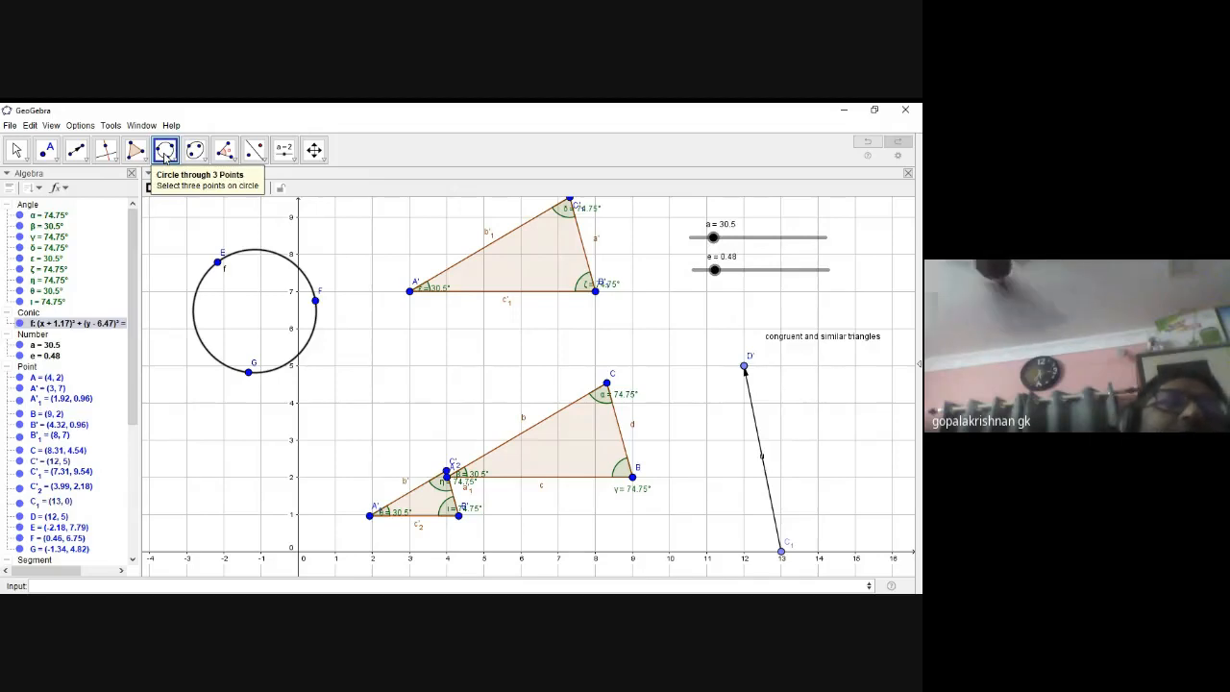
left_click(203, 160)
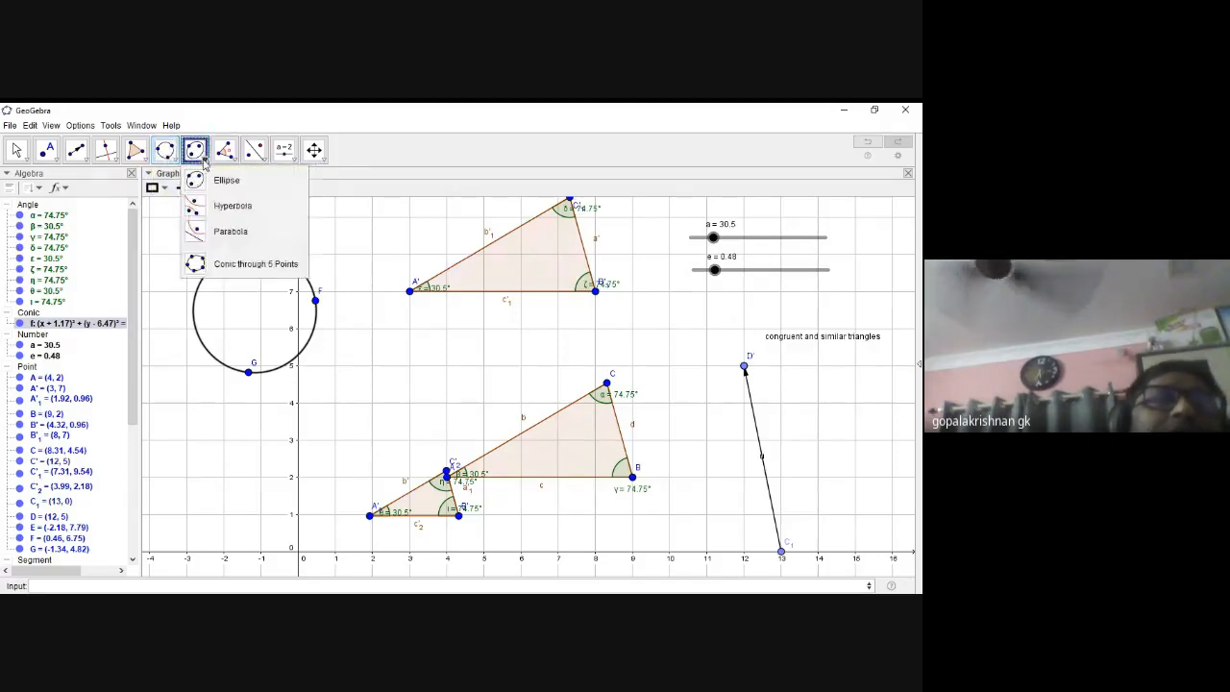
left_click(223, 177)
left_click(229, 154)
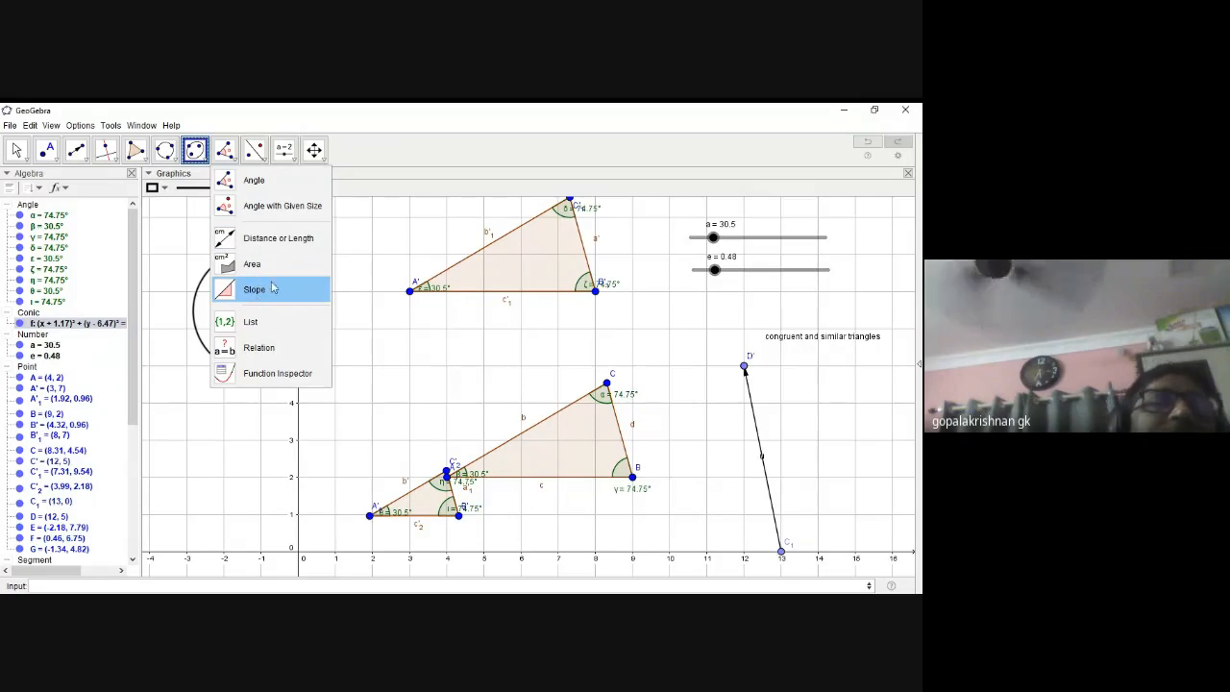
left_click(244, 156)
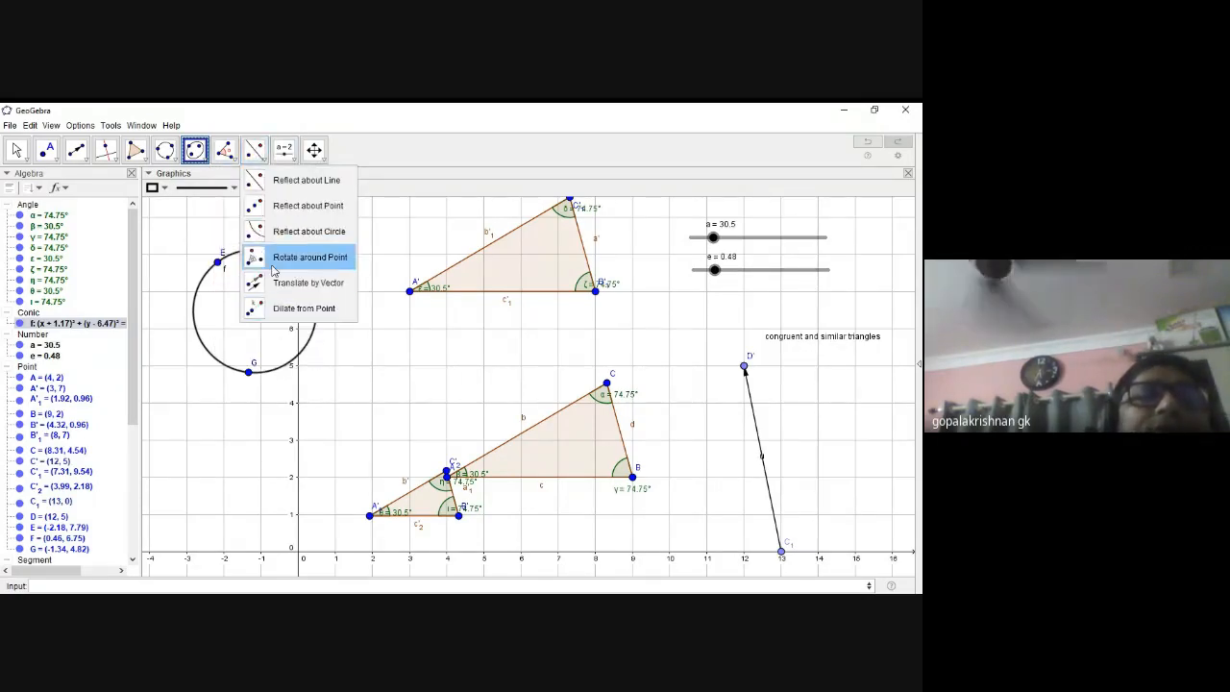
mouse_move(284, 152)
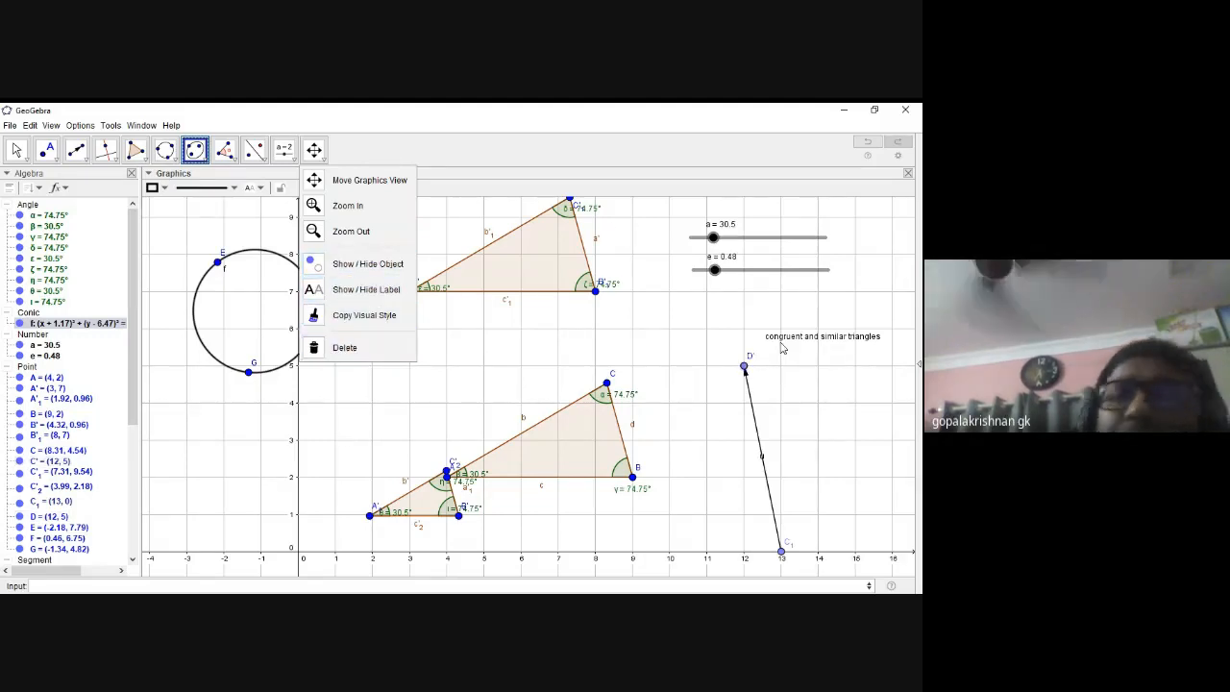
left_click(748, 141)
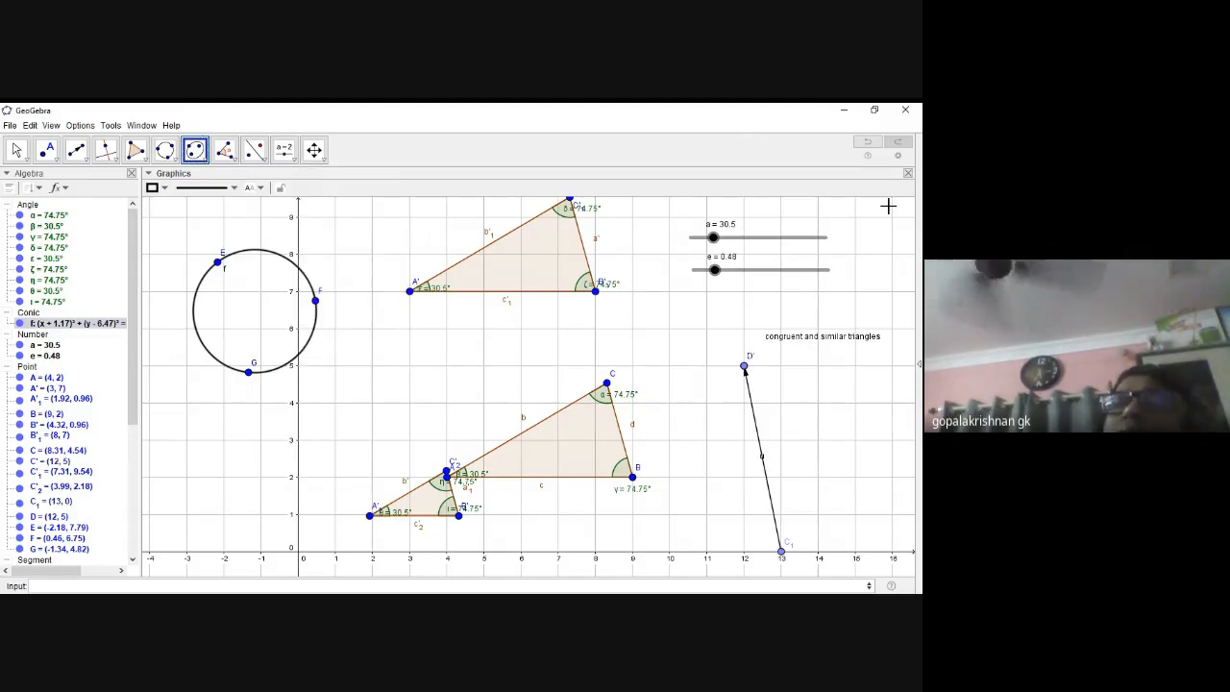